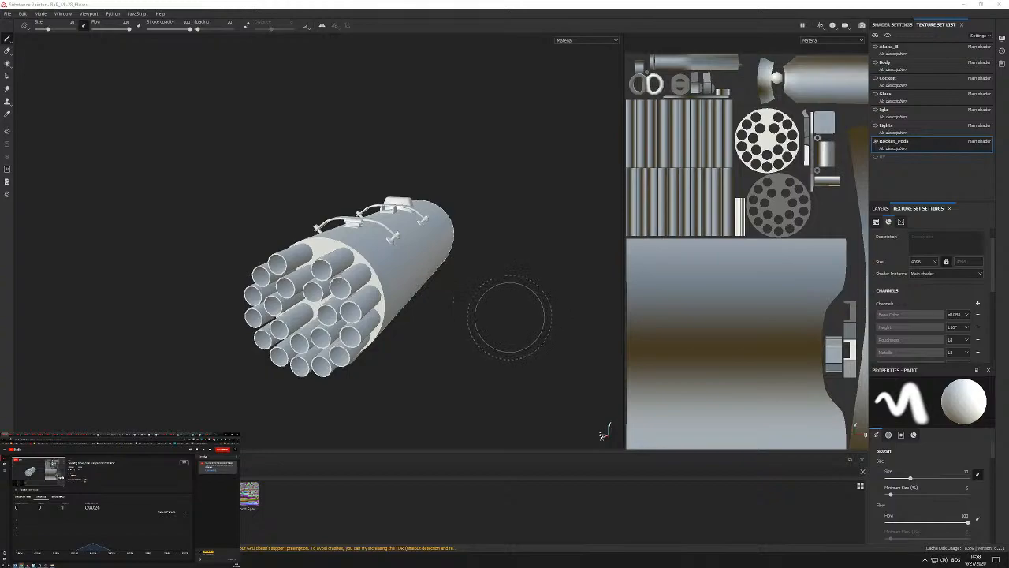
Examine the untextured rocket pod and the small rocket beneath it from the front, sides and rear.
mouse_move(510, 317)
left_mouse_down("alt")
mouse_move(489, 316)
mouse_move(513, 326)
mouse_move(354, 288)
mouse_move(426, 221)
mouse_move(244, 245)
mouse_move(338, 252)
mouse_move(445, 243)
left_mouse_up("alt")
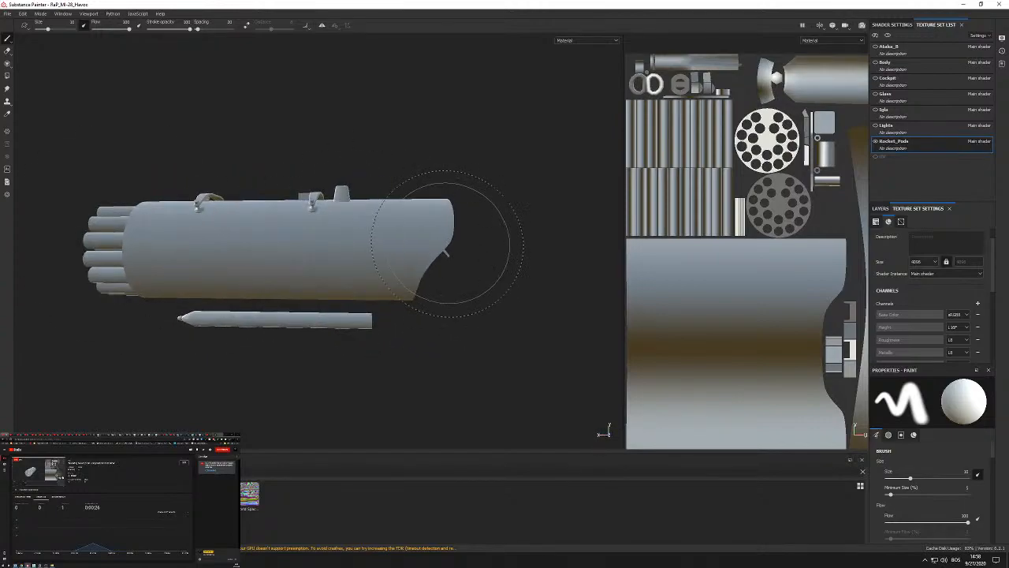
mouse_move(257, 225)
left_mouse_down("alt")
mouse_move(361, 277)
mouse_move(426, 280)
mouse_move(248, 268)
mouse_move(453, 265)
left_mouse_up("alt")
left_click_drag(347, 266, 424, 226, "alt")
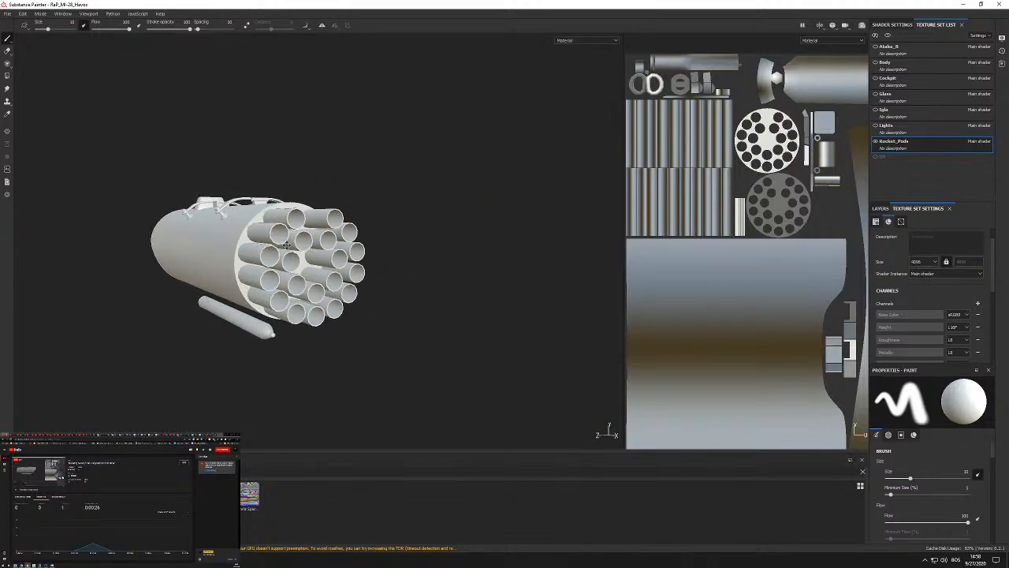
left_click_drag(290, 249, 398, 239, "alt")
mouse_move(250, 239)
left_mouse_down("alt")
mouse_move(444, 184)
mouse_move(324, 257)
left_mouse_up("alt")
middle_click_drag(253, 262, 363, 251, "alt")
left_click_drag(316, 251, 378, 245, "alt")
scroll(296, 237, "up", 3)
left_click_drag(289, 237, 354, 251, "alt")
scroll(354, 251, "down", 3)
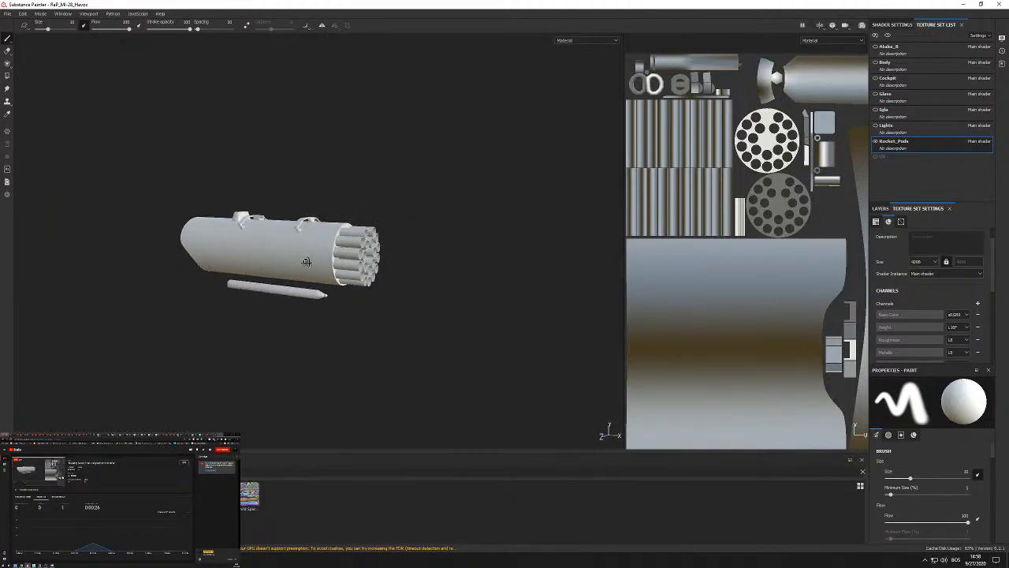
scroll(289, 251, "up", 3)
middle_click_drag(282, 249, 342, 247, "alt")
mouse_move(369, 250)
left_mouse_down("alt")
mouse_move(242, 256)
mouse_move(373, 296)
mouse_move(333, 267)
mouse_move(334, 286)
left_mouse_up("alt")
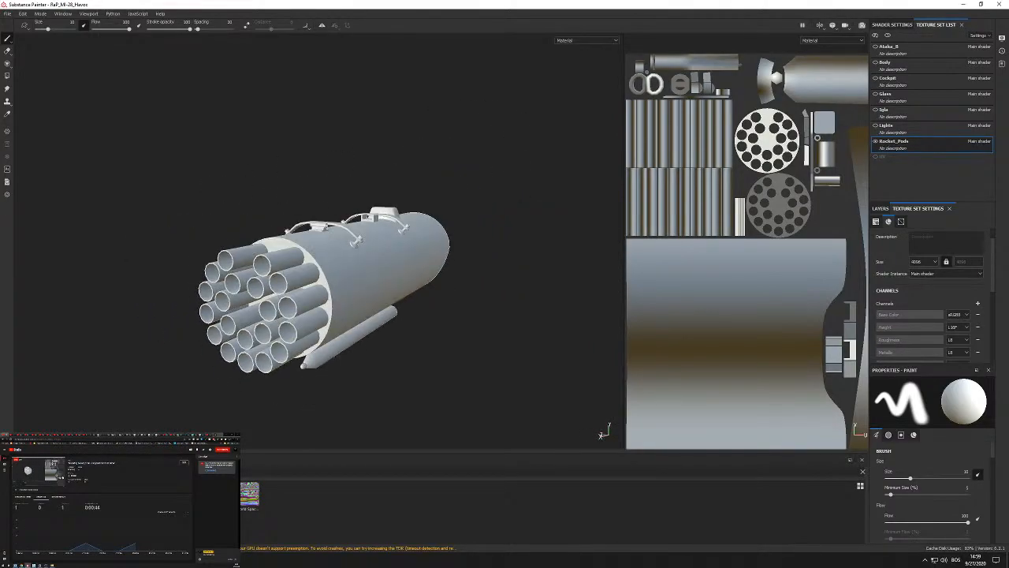
Show the Body texture set and examine the rocket pod mounted under the helicopter's wing.
left_click(876, 64)
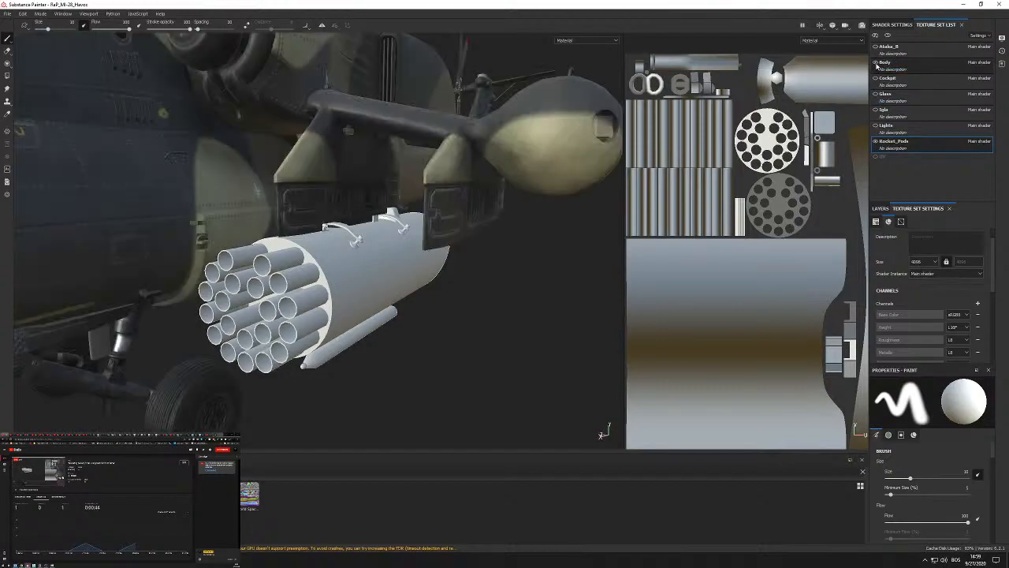
scroll(260, 236, "down", 5)
middle_click_drag(266, 213, 369, 212, "alt")
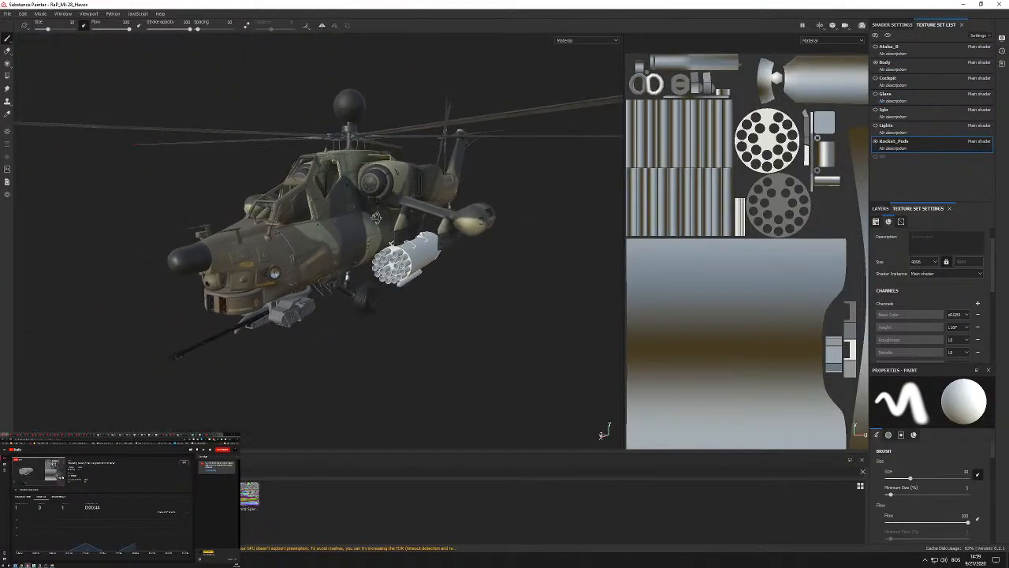
left_click_drag(369, 212, 366, 183, "alt")
scroll(364, 239, "down", 3)
scroll(369, 230, "up", 3)
left_click_drag(351, 238, 313, 243, "alt")
scroll(331, 210, "up", 3)
middle_click_drag(313, 244, 335, 227, "alt")
left_click_drag(335, 227, 348, 239, "alt")
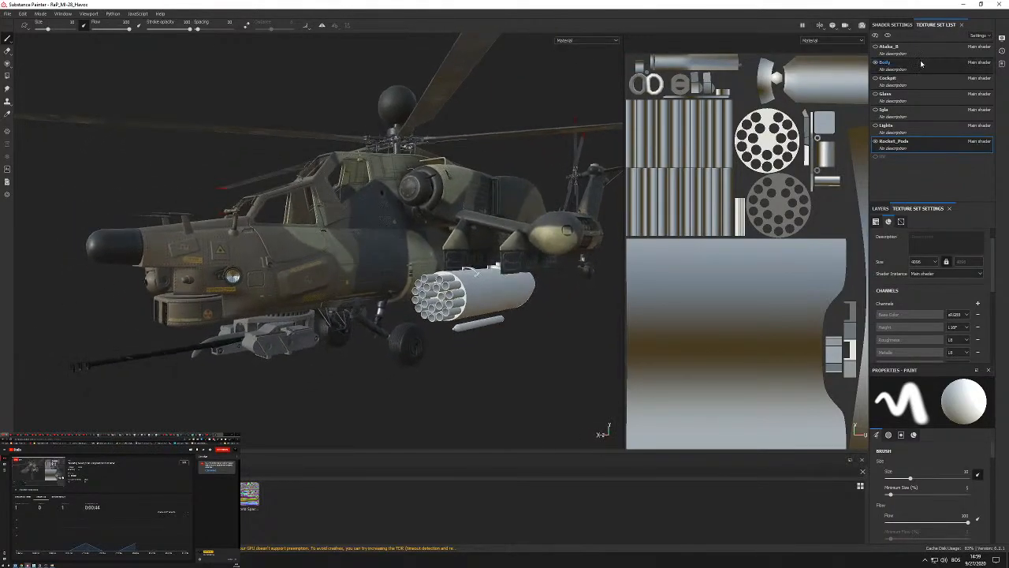
Show the Cockpit texture set and inspect the textured nose and cockpit of the helicopter up close.
left_click(876, 79)
left_click_drag(347, 202, 464, 216, "alt")
scroll(306, 200, "up", 5)
scroll(450, 178, "up", 5)
scroll(294, 199, "down", 5)
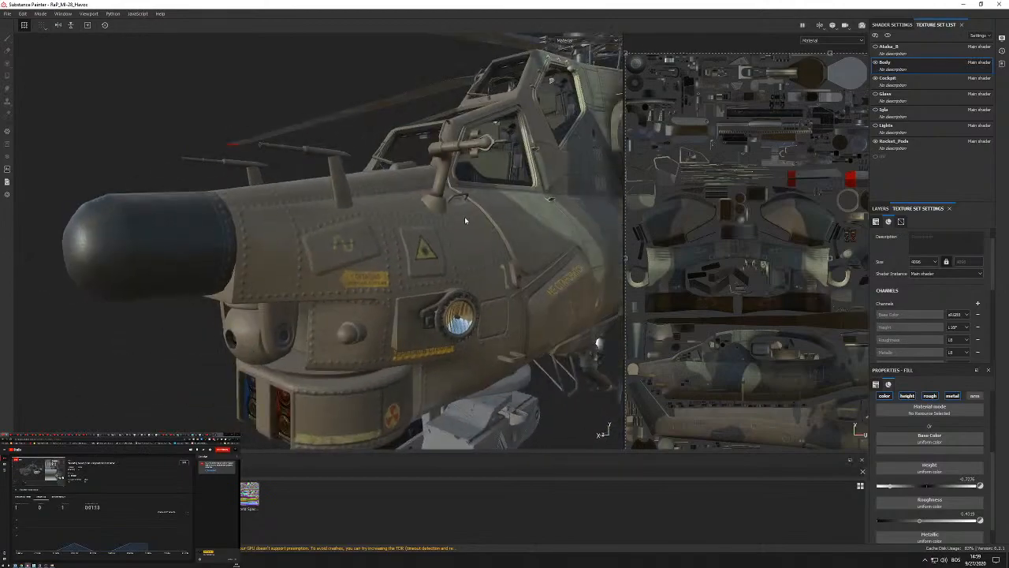
scroll(467, 229, "down", 4)
middle_click_drag(475, 279, 397, 266, "alt")
scroll(398, 264, "down", 2)
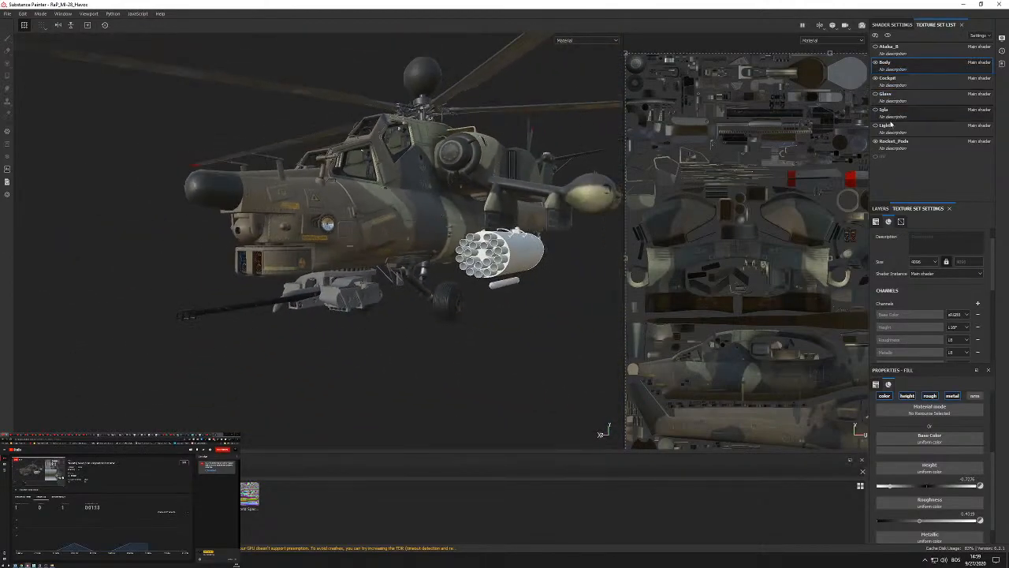
Show the Glass, Igla and Ataka_B texture sets and inspect the weapons hanging under the wing.
middle_click_drag(544, 257, 426, 243, "alt")
scroll(426, 243, "up", 3)
left_click_drag(446, 244, 402, 224, "alt")
scroll(366, 250, "up", 3)
scroll(464, 224, "down", 6)
middle_click_drag(387, 219, 508, 213, "alt")
scroll(508, 214, "down", 2)
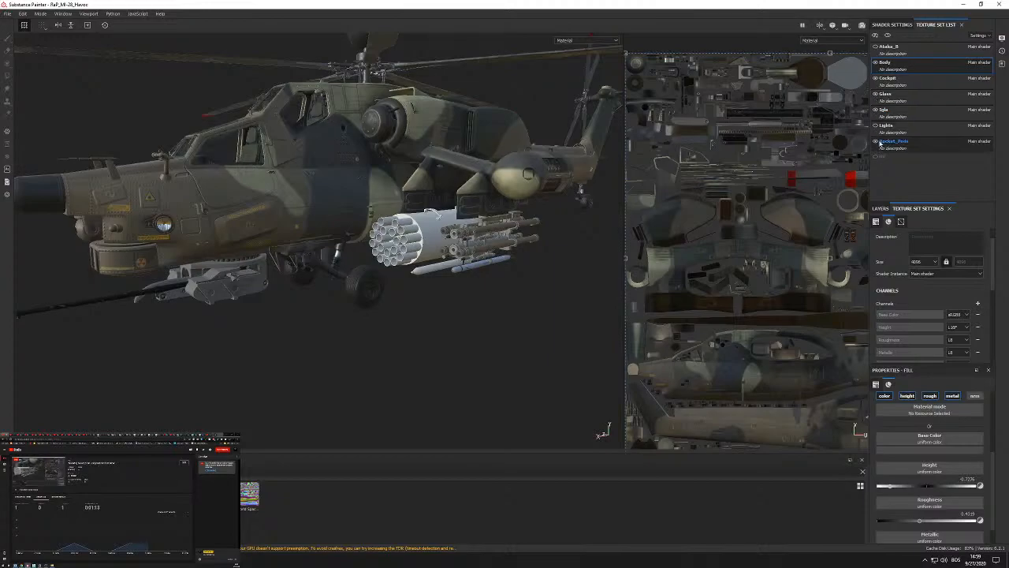
left_click(876, 48)
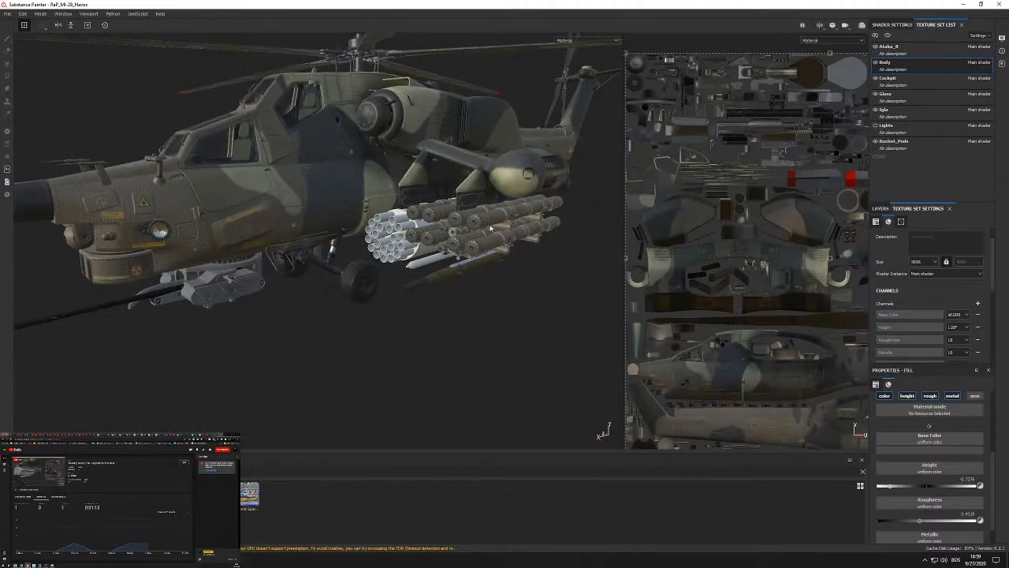
scroll(493, 230, "up", 5)
left_click_drag(490, 227, 442, 220, "alt")
Hide all texture sets except Rocket_Pods so that the rocket pod is isolated in the 3D view.
left_click(875, 125)
left_click(875, 108)
left_click(876, 93)
left_click(876, 77)
left_click(875, 61)
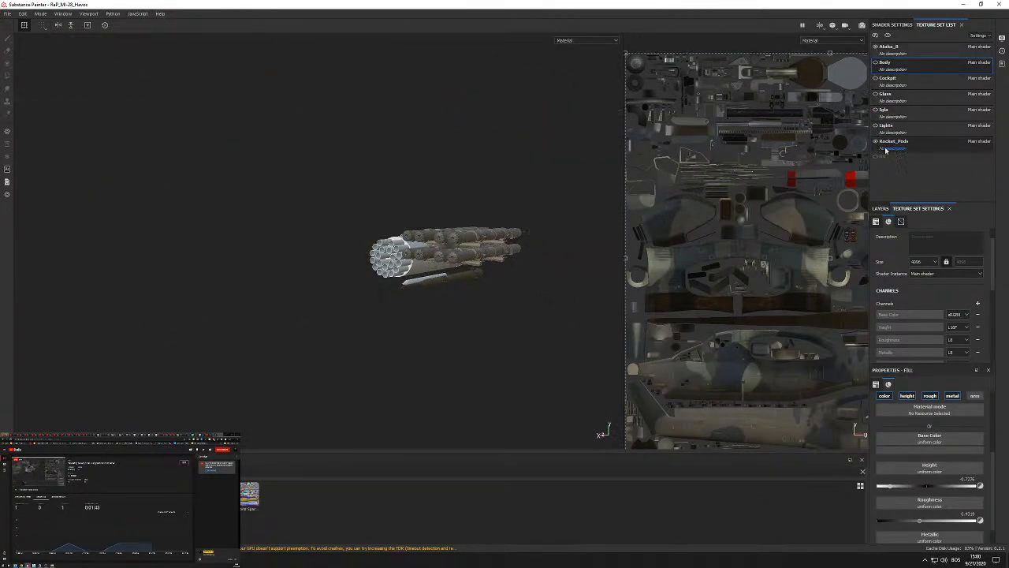
left_click(875, 47)
scroll(454, 260, "up", 5)
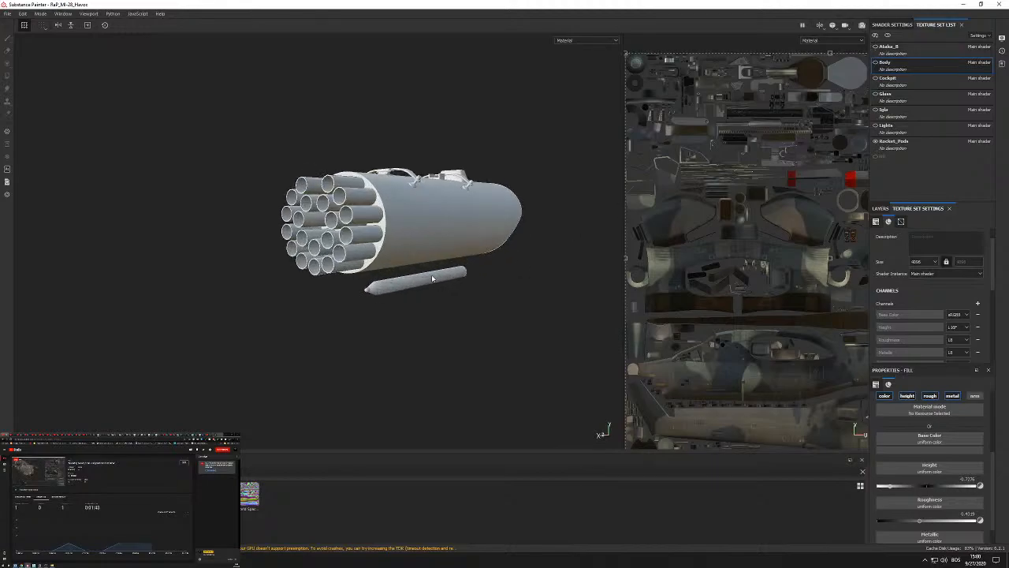
mouse_move(455, 246)
left_mouse_down("alt")
mouse_move(464, 242)
mouse_move(257, 252)
mouse_move(477, 235)
mouse_move(460, 356)
mouse_move(284, 268)
mouse_move(246, 262)
mouse_move(484, 259)
mouse_move(353, 239)
mouse_move(439, 233)
mouse_move(473, 214)
mouse_move(205, 234)
mouse_move(347, 220)
mouse_move(411, 198)
mouse_move(434, 275)
mouse_move(228, 262)
mouse_move(401, 218)
mouse_move(79, 197)
mouse_move(465, 245)
left_mouse_up("alt")
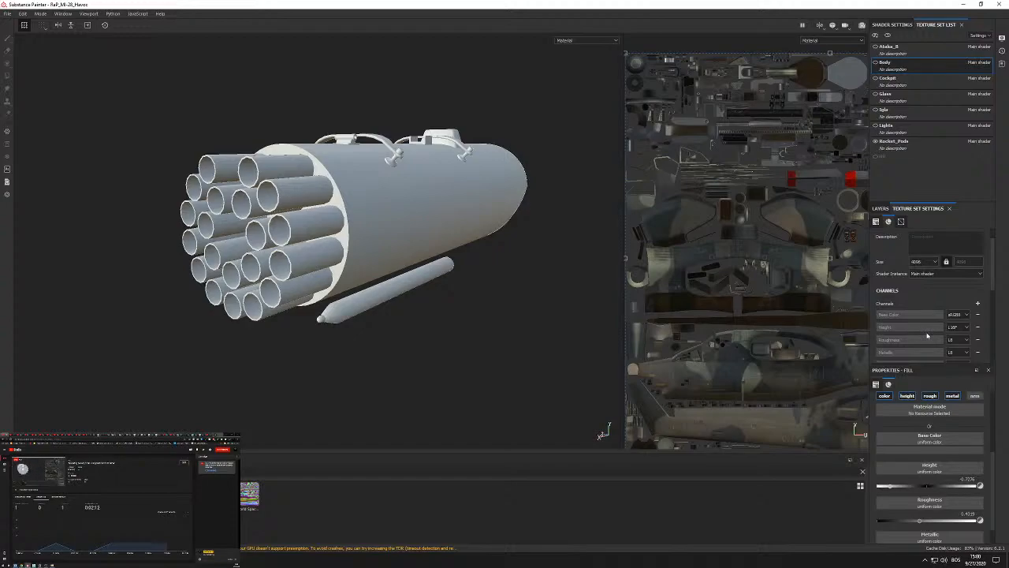
mouse_move(433, 207)
left_mouse_down("alt")
mouse_move(422, 152)
mouse_move(465, 146)
mouse_move(438, 218)
mouse_move(445, 207)
left_mouse_up("alt")
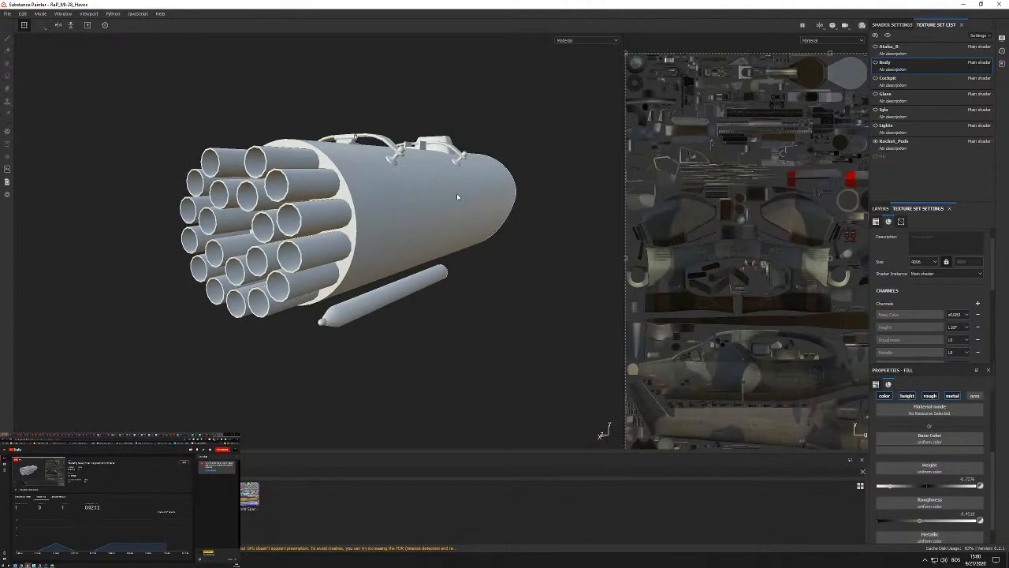
left_click_drag(456, 197, 402, 233, "alt")
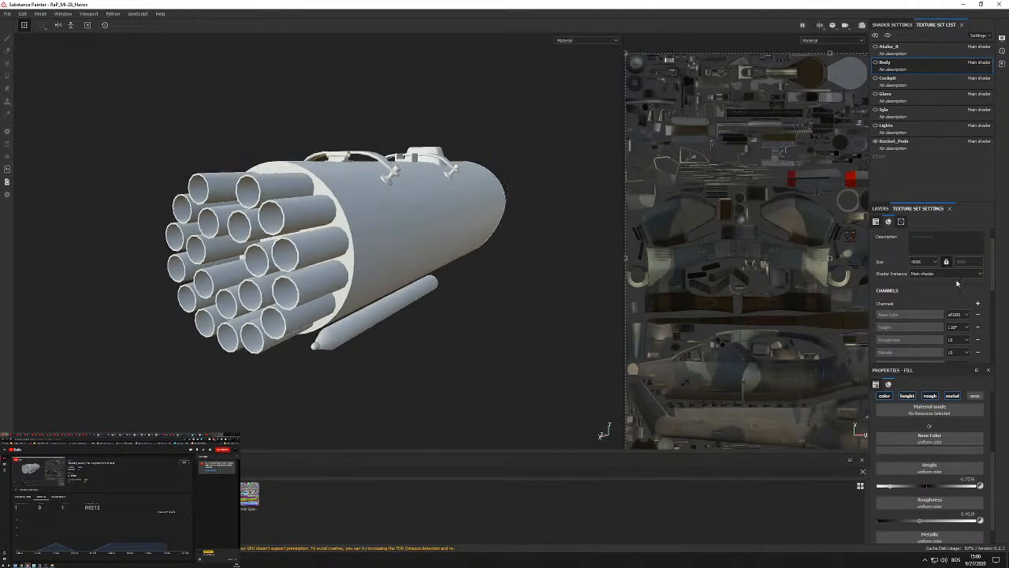
Make Rocket_Pods the active texture set and bring up the mesh maps in its texture set settings.
left_click(881, 209)
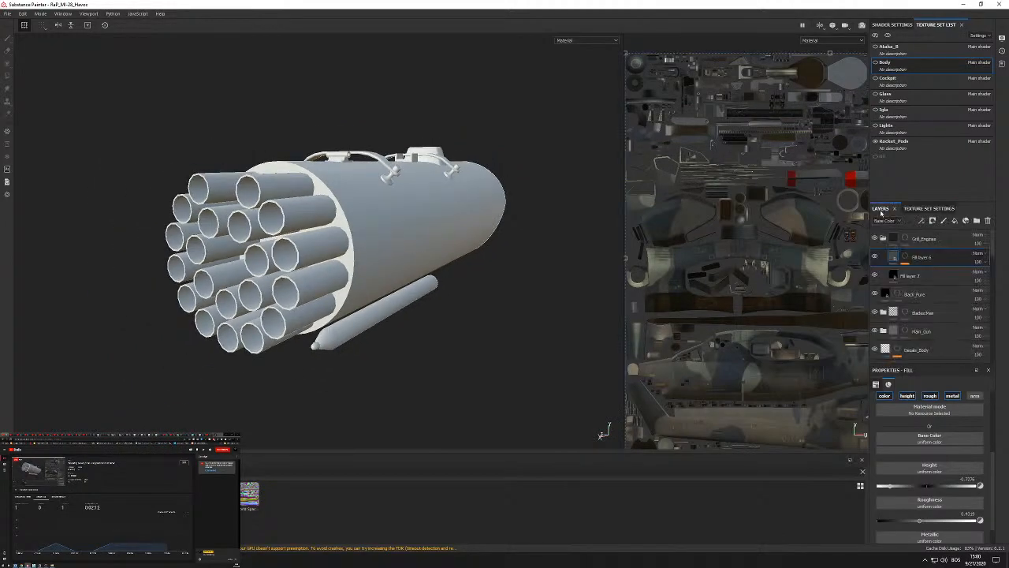
left_click(924, 208)
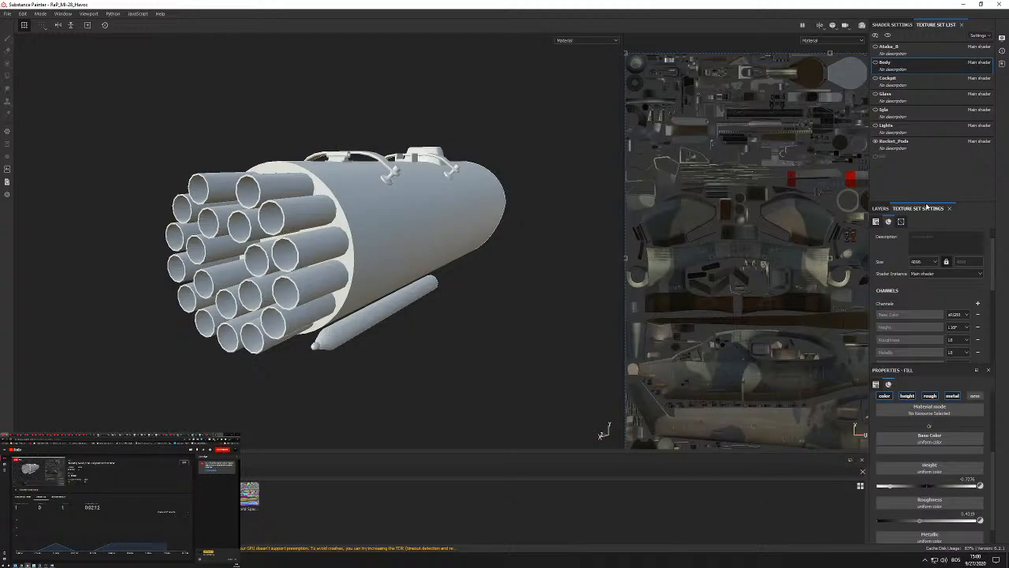
left_click(917, 148)
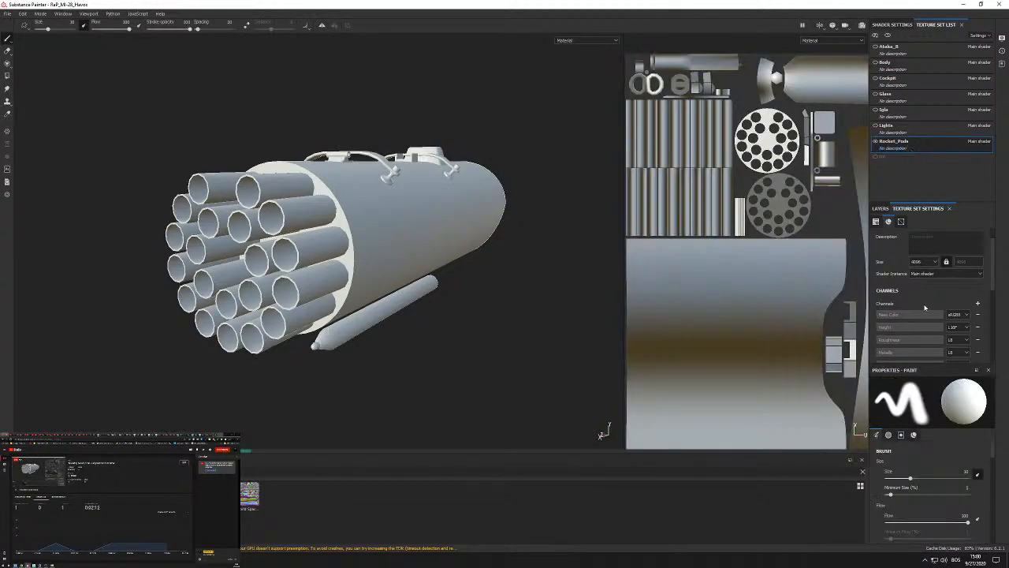
scroll(925, 307, "down", 3)
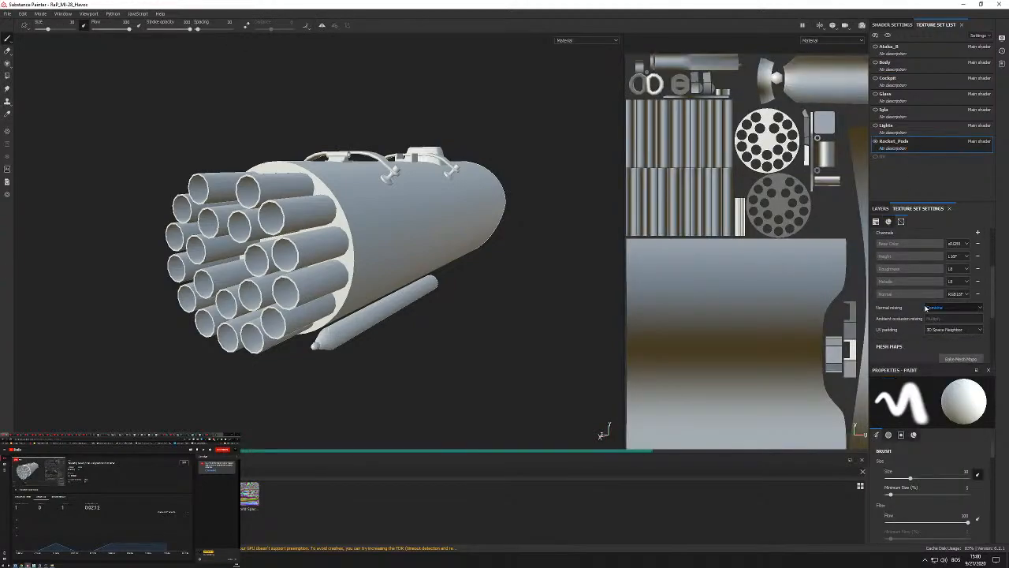
scroll(924, 308, "down", 3)
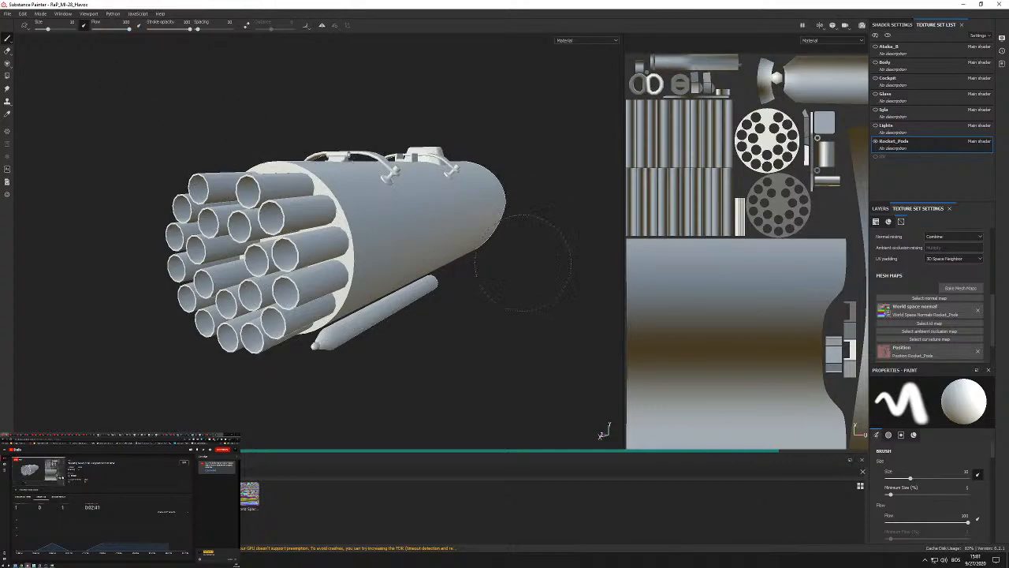
Filter the project's textures by ROCKET and assign Rocket_Pods_NRM as the normal mesh map of Rocket_Pods.
mouse_move(513, 266)
left_mouse_down("alt")
mouse_move(494, 295)
mouse_move(561, 249)
mouse_move(478, 261)
mouse_move(434, 227)
mouse_move(341, 229)
mouse_move(492, 219)
mouse_move(386, 219)
left_mouse_up("alt")
scroll(378, 222, "up", 3)
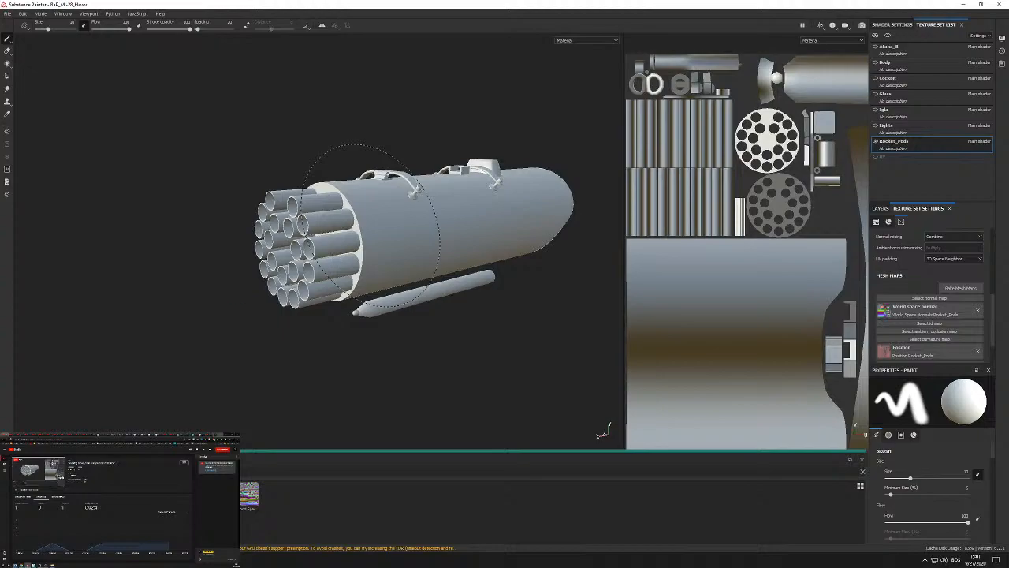
left_click_drag(371, 226, 352, 229, "alt")
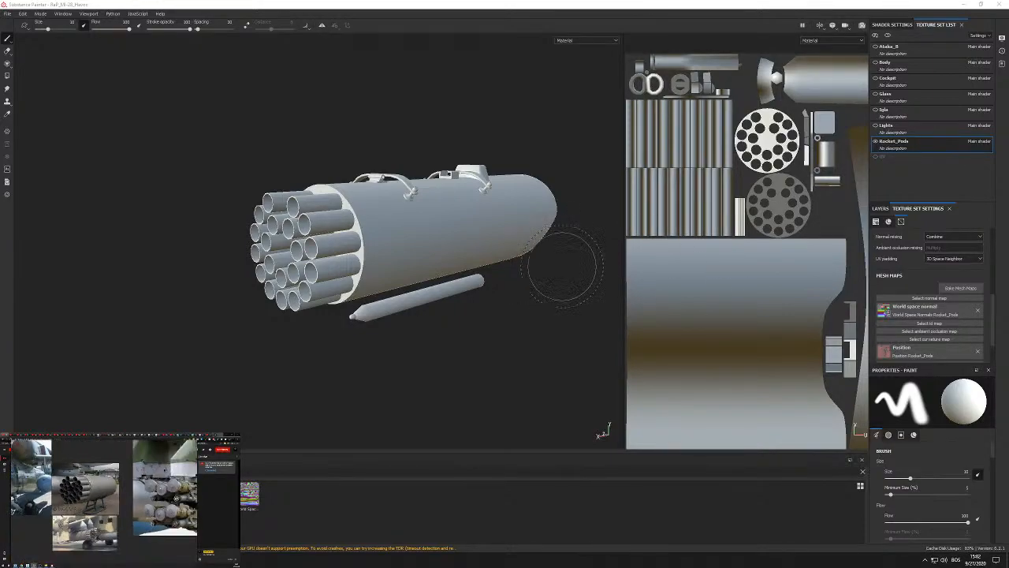
left_click_drag(563, 266, 450, 252, "alt")
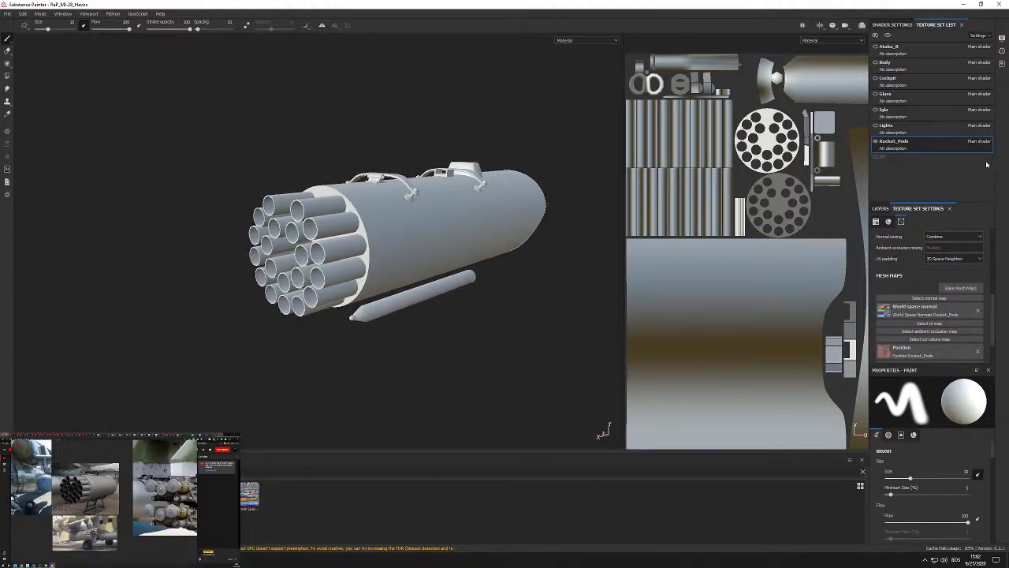
left_click(914, 299)
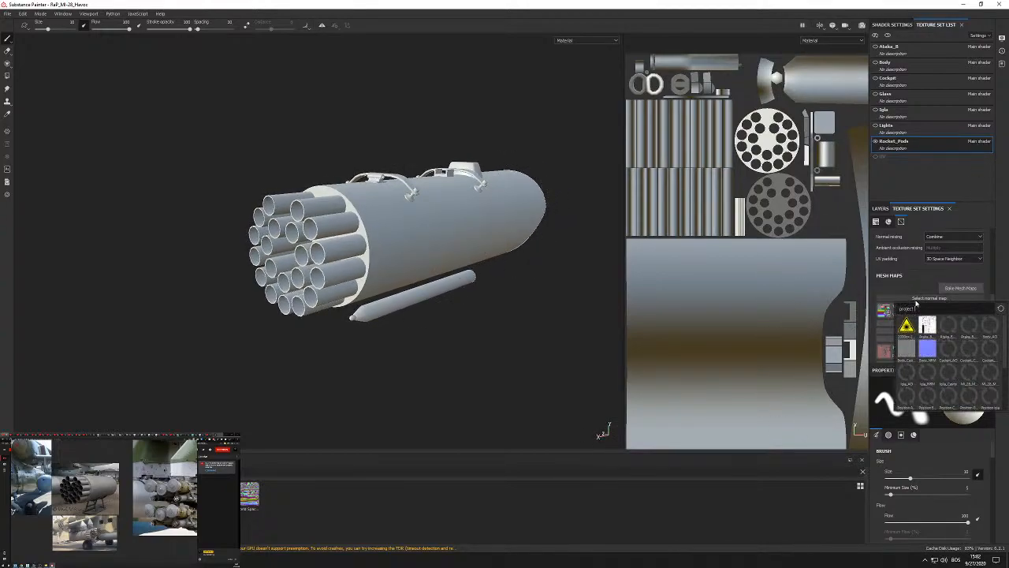
type("ROCKET")
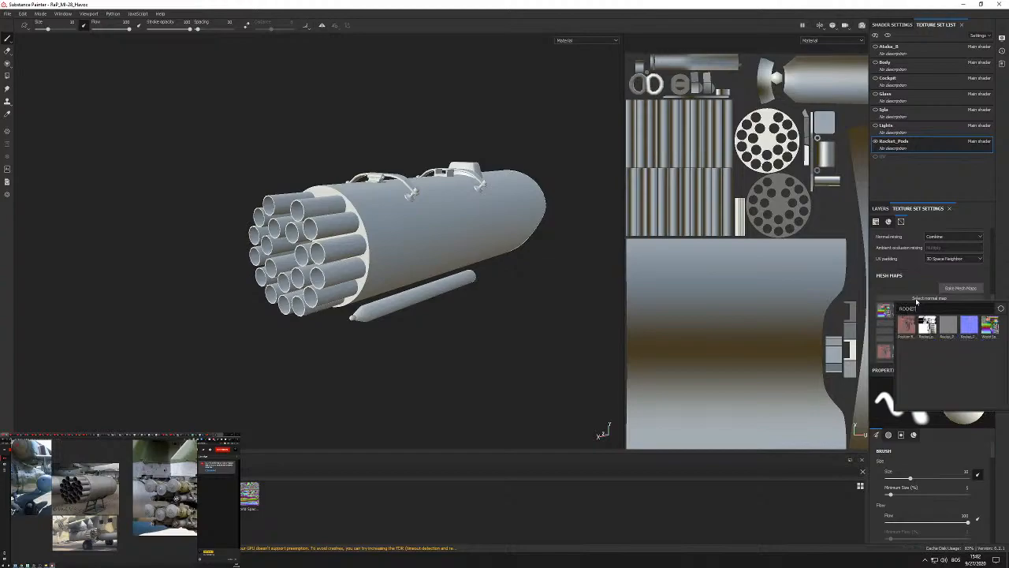
left_click(954, 327)
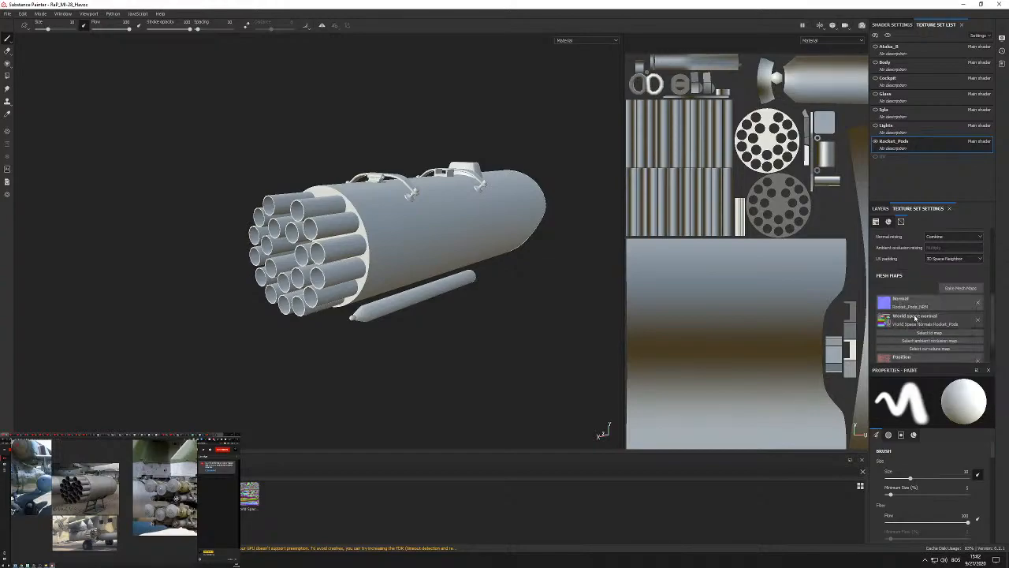
Assign Rocket_pods_AO as the ambient occlusion map and Rocket_Pods_Cavity as the curvature map of the Rocket_Pods set.
left_click(952, 341)
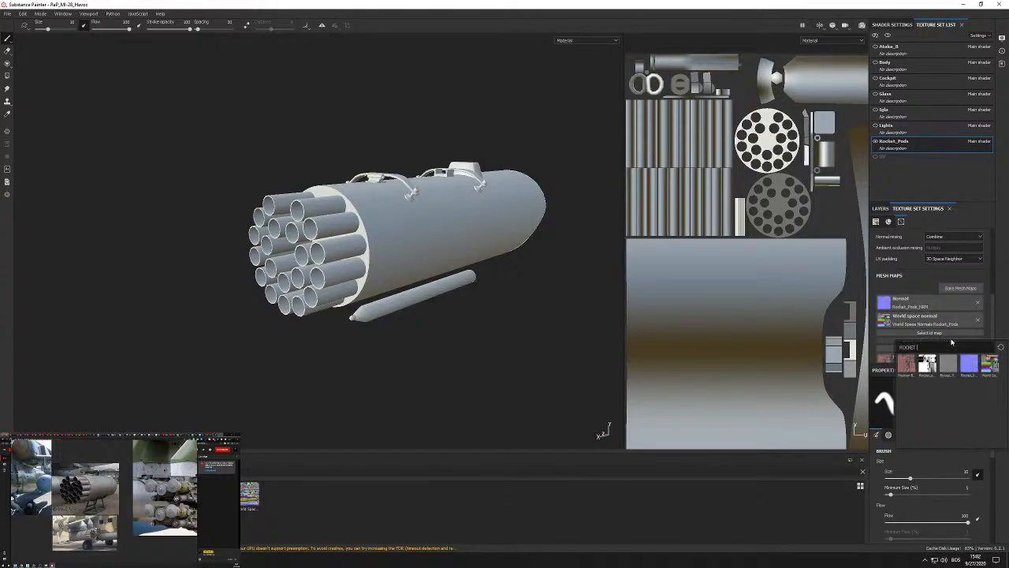
left_click(928, 365)
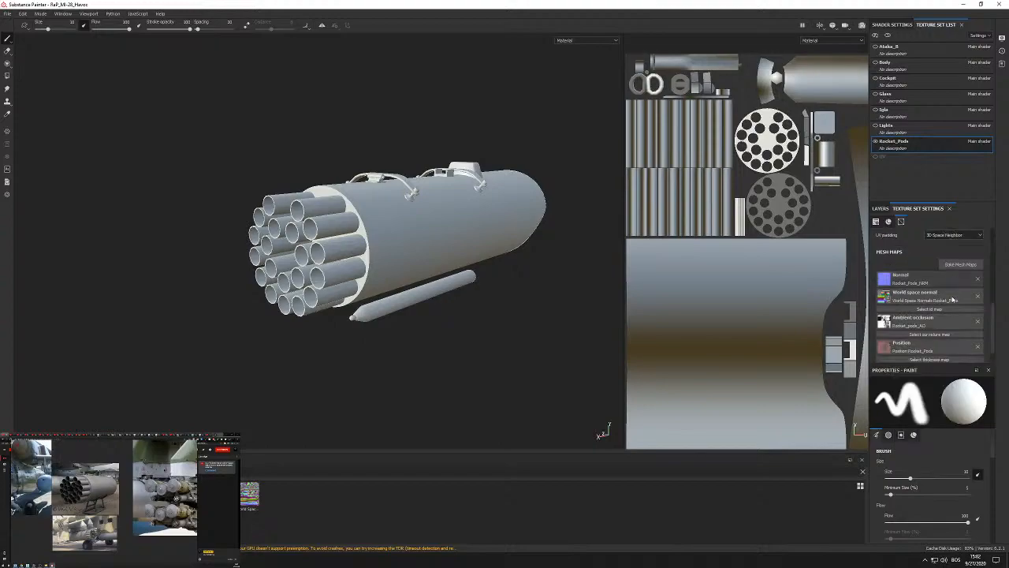
scroll(937, 323, "down", 2)
left_click(937, 318)
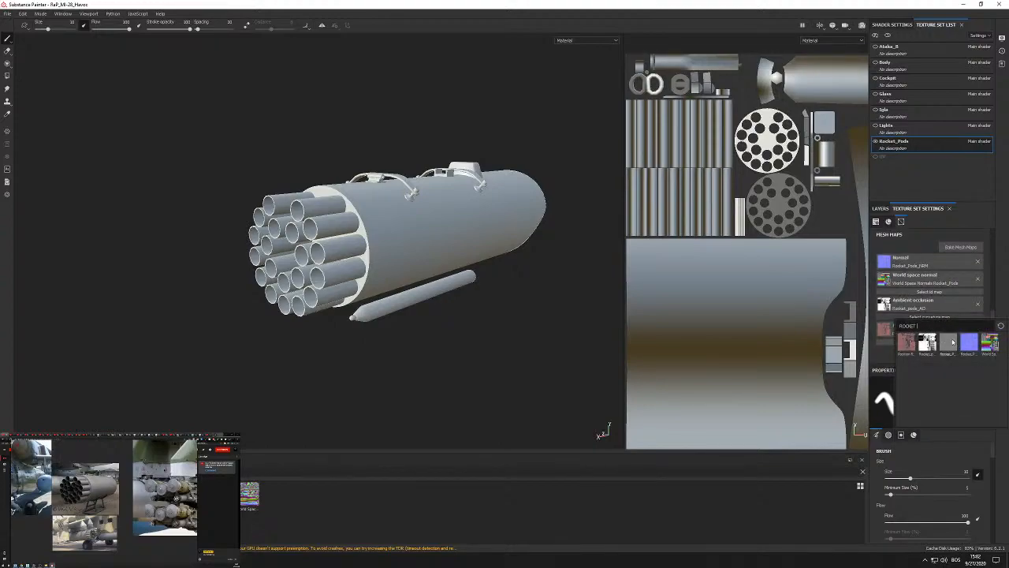
left_click(953, 342)
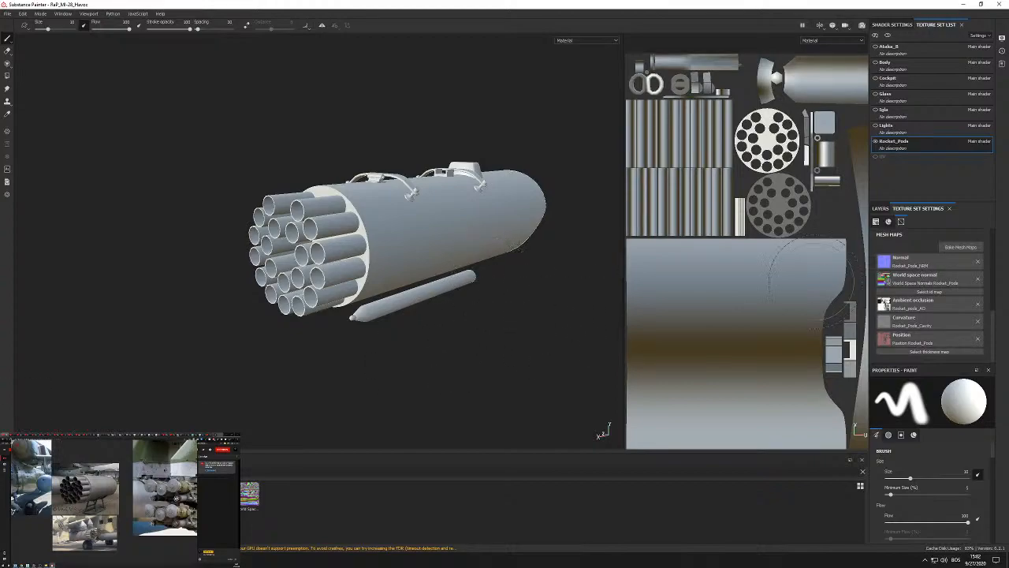
mouse_move(418, 245)
left_mouse_down("alt")
mouse_move(429, 274)
mouse_move(461, 243)
left_mouse_up("alt")
scroll(427, 194, "up", 2)
left_click_drag(426, 190, 438, 252, "alt")
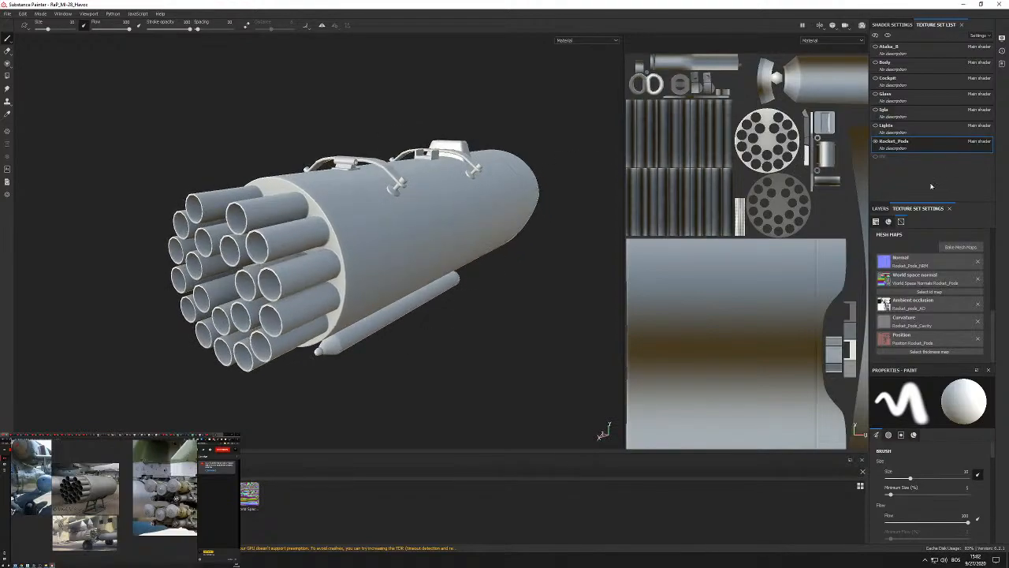
Set the texture size of the Rocket_Pods set to 2048.
scroll(944, 244, "up", 5)
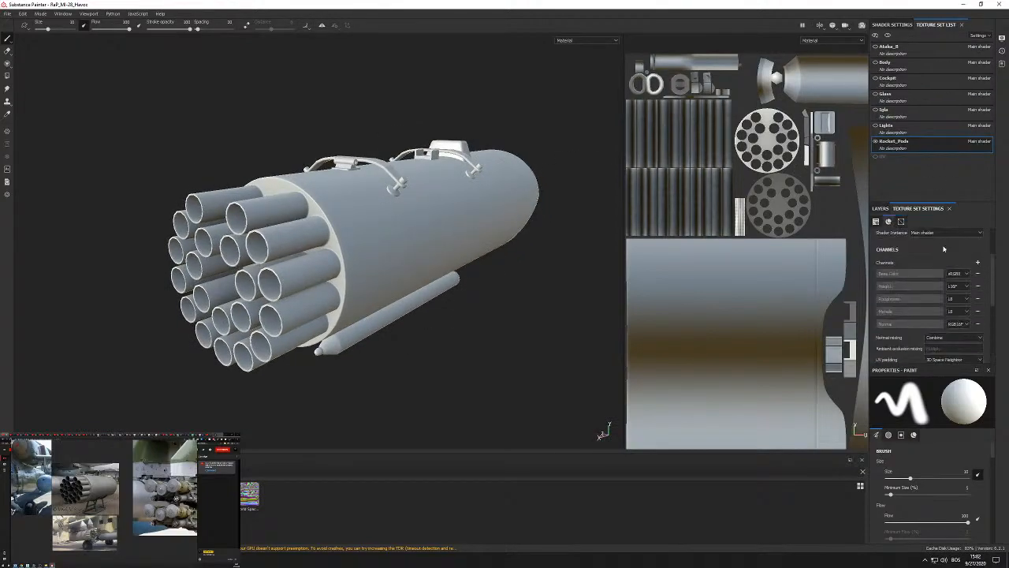
scroll(943, 249, "up", 2)
left_click(924, 268)
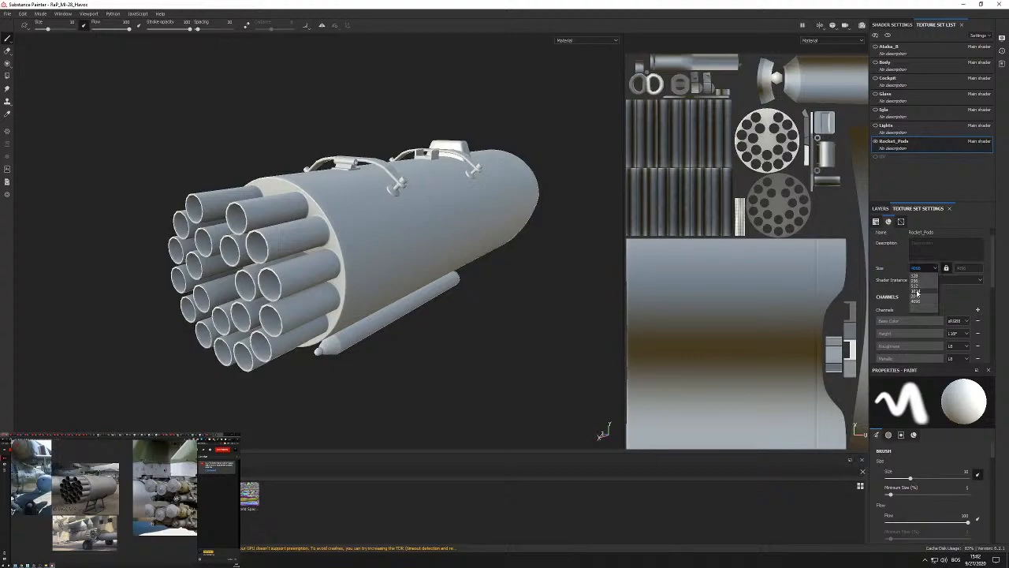
left_click(923, 296)
mouse_move(420, 265)
left_mouse_down("alt")
mouse_move(392, 235)
mouse_move(486, 230)
mouse_move(430, 253)
mouse_move(399, 243)
mouse_move(434, 189)
mouse_move(454, 211)
mouse_move(430, 261)
left_mouse_up("alt")
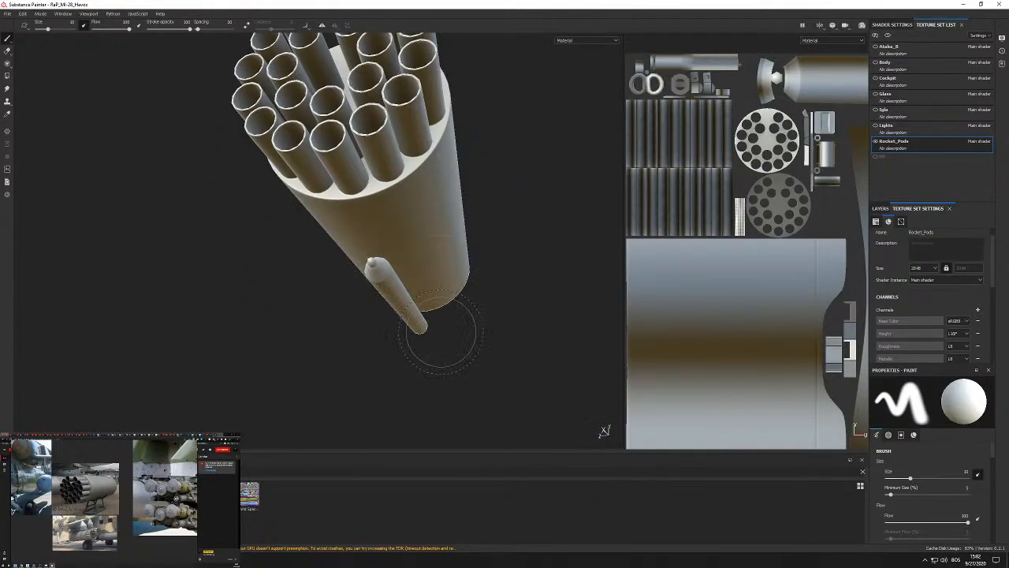
Open the layer stack of the Rocket_Pods set and add one fill layer, discarding the duplicate.
mouse_move(464, 335)
left_mouse_down("alt")
mouse_move(376, 368)
mouse_move(376, 383)
mouse_move(446, 280)
mouse_move(381, 302)
mouse_move(456, 309)
left_mouse_up("alt")
left_click_drag(543, 260, 494, 271, "alt")
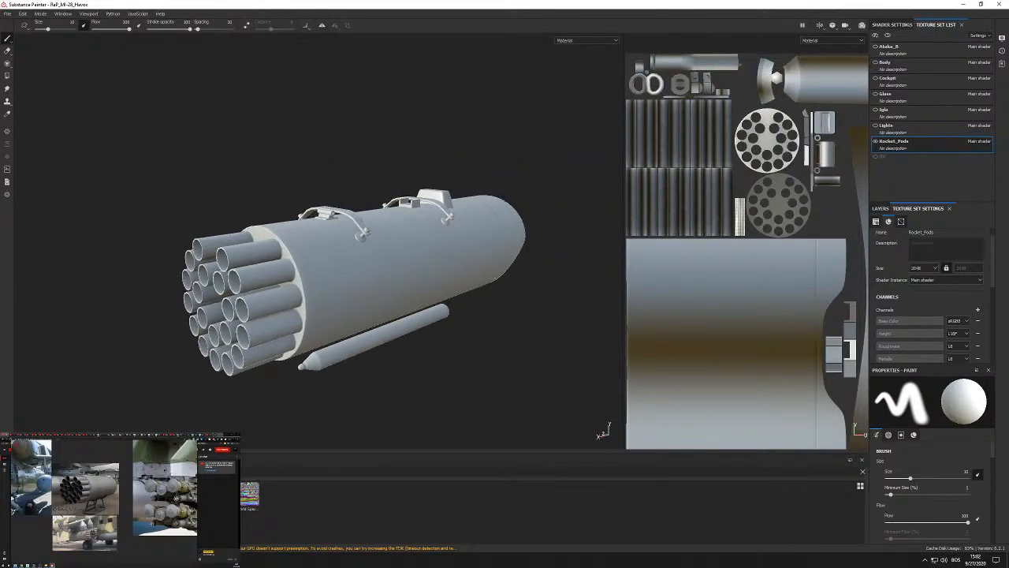
left_click(880, 208)
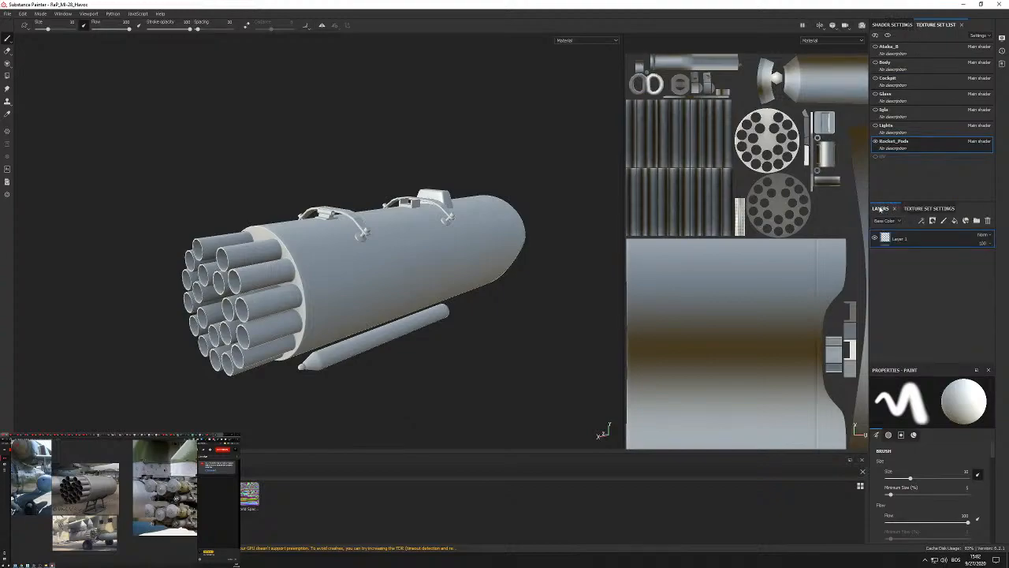
left_click(955, 221)
left_click(955, 221)
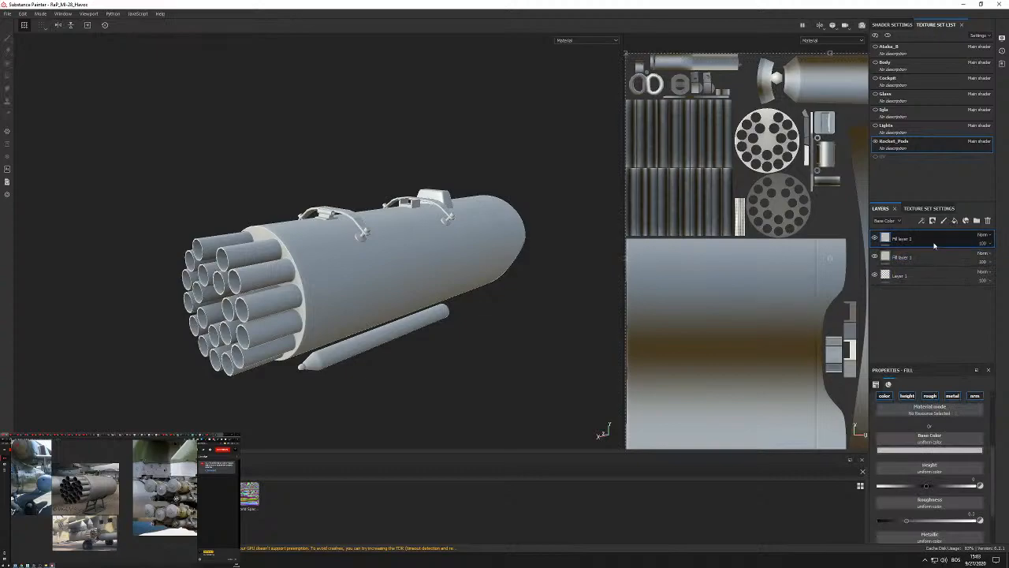
key("Delete")
Rename the fill layer Base_Layer and delete the empty Layer 1.
double_click(903, 238)
left_click(904, 257)
key("Delete")
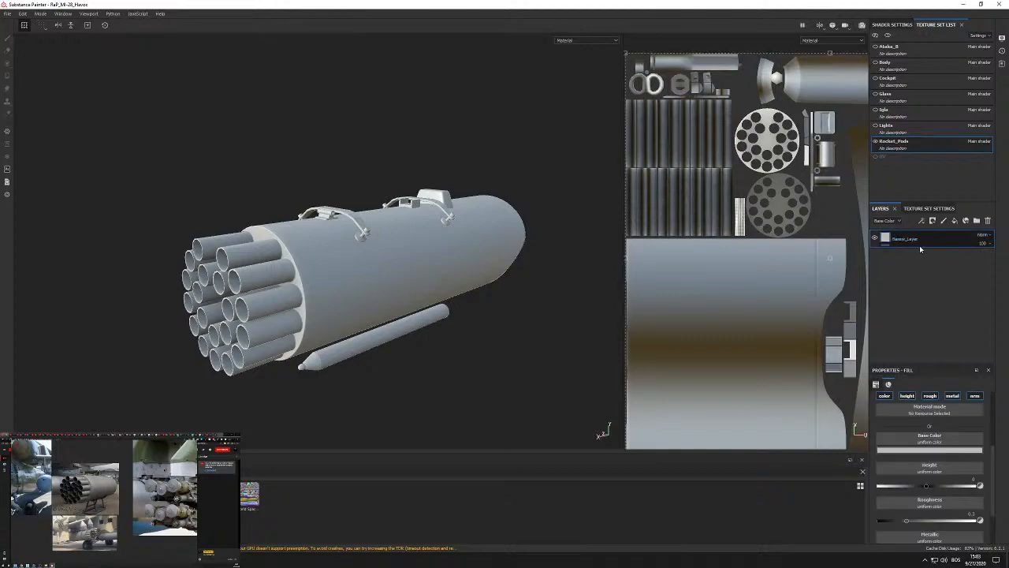
key("F2")
key("F1")
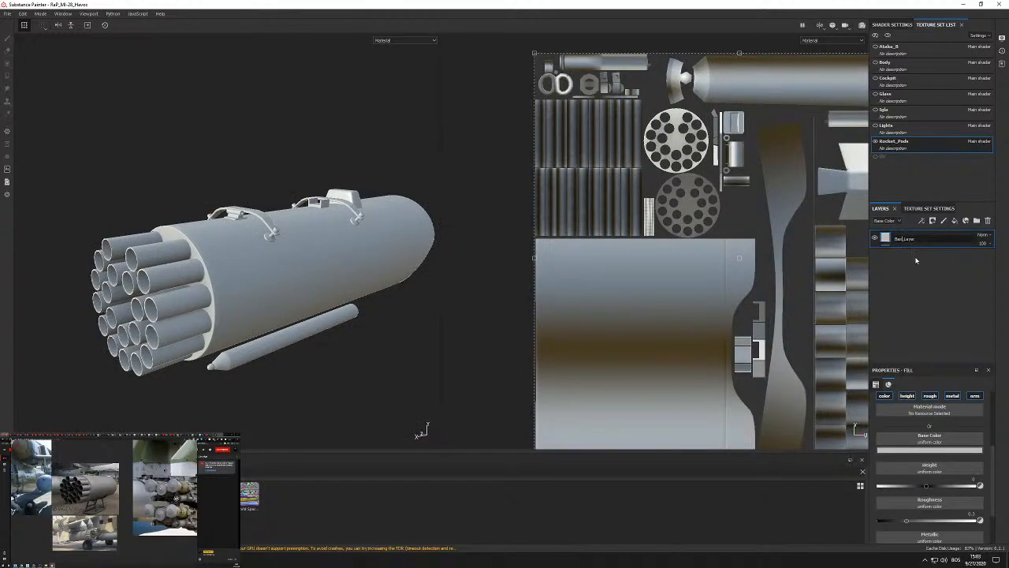
key("Return")
Check the rocket pod reference photos and apply the Steel Painted material to Base_Layer.
left_click_drag(267, 297, 312, 226, "alt")
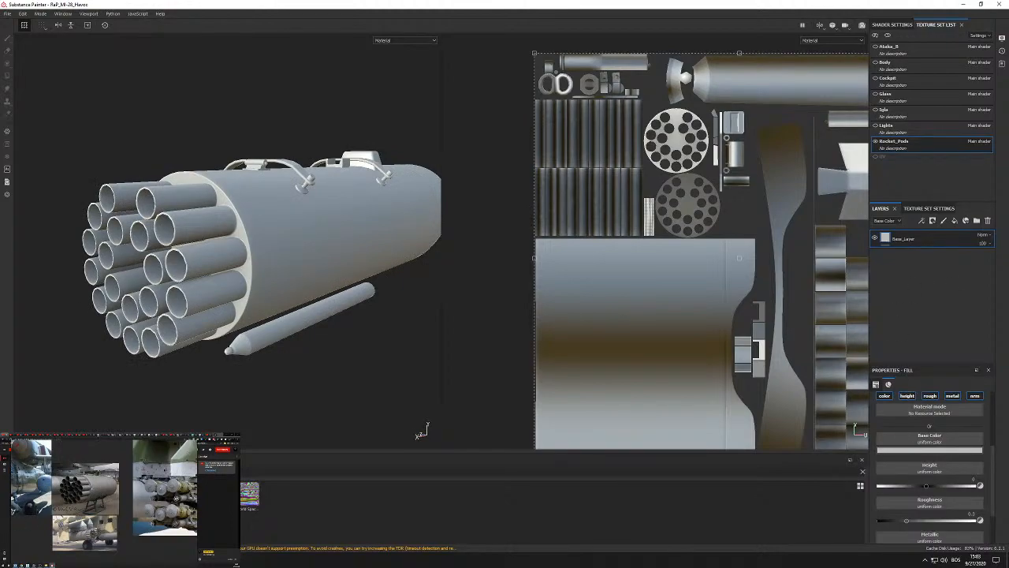
mouse_move(98, 494)
right_mouse_down()
mouse_move(800, 203)
mouse_move(596, 296)
mouse_move(583, 238)
mouse_move(593, 232)
right_mouse_up()
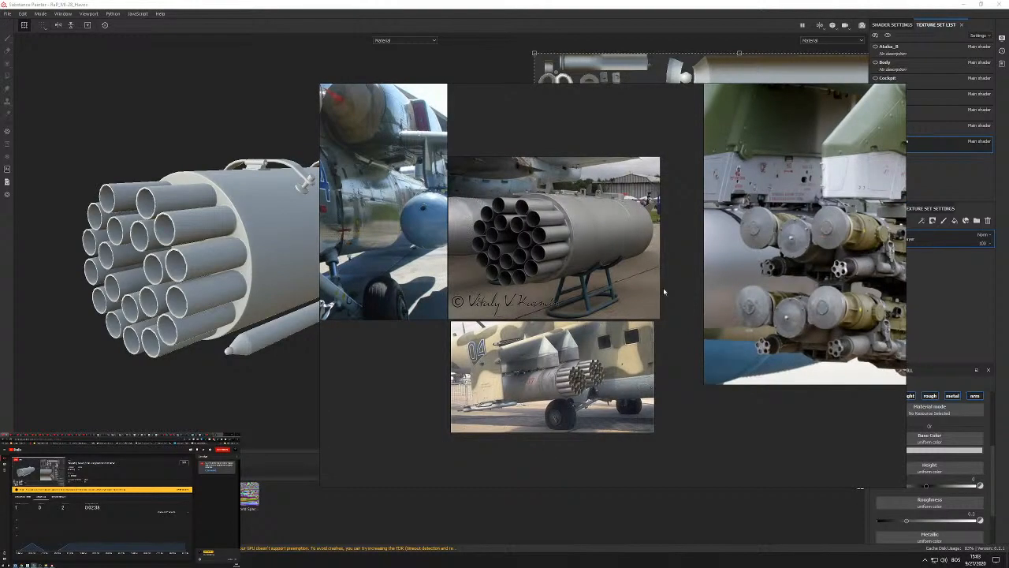
mouse_move(538, 241)
right_mouse_down()
mouse_move(526, 237)
mouse_move(46, 506)
mouse_move(387, 307)
mouse_move(48, 505)
mouse_move(71, 535)
mouse_move(28, 501)
right_mouse_up()
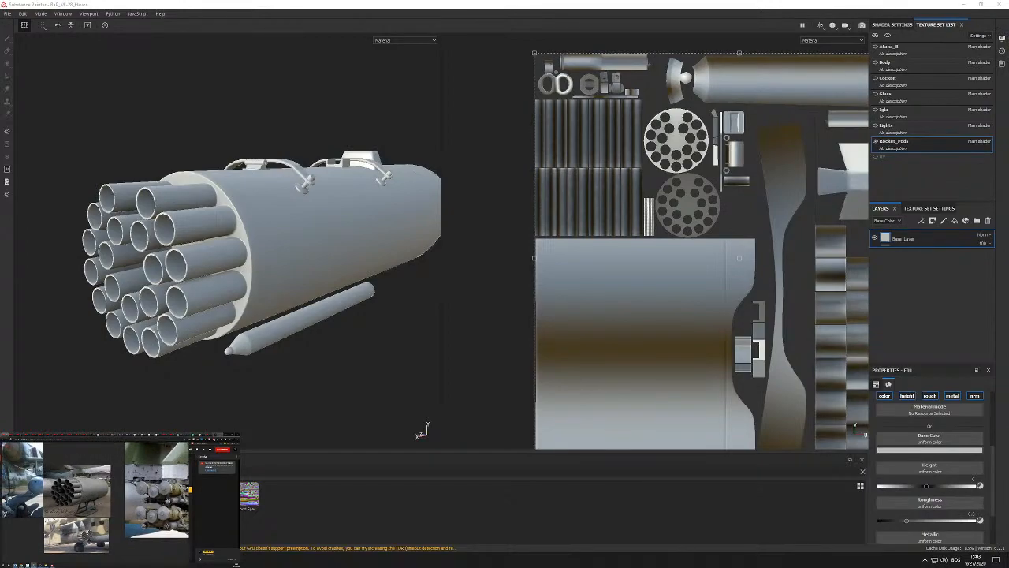
left_click(928, 411)
type("steel")
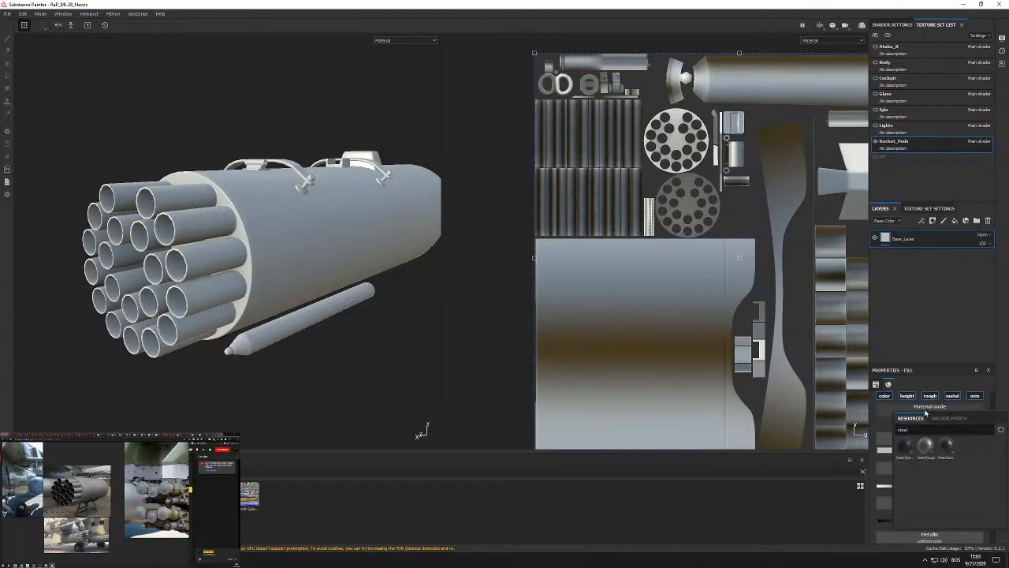
type("painte")
left_click(902, 450)
scroll(319, 239, "up", 2)
left_click_drag(319, 239, 288, 237, "alt")
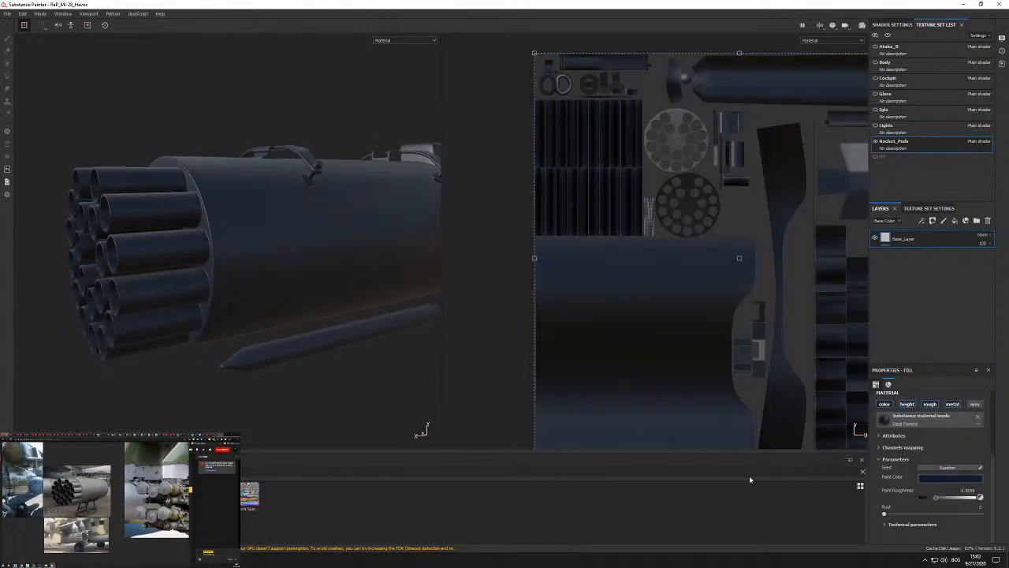
Change the paint color of Base_Layer's Steel Painted material to a neutral mid grey.
left_click(937, 484)
left_click(901, 428)
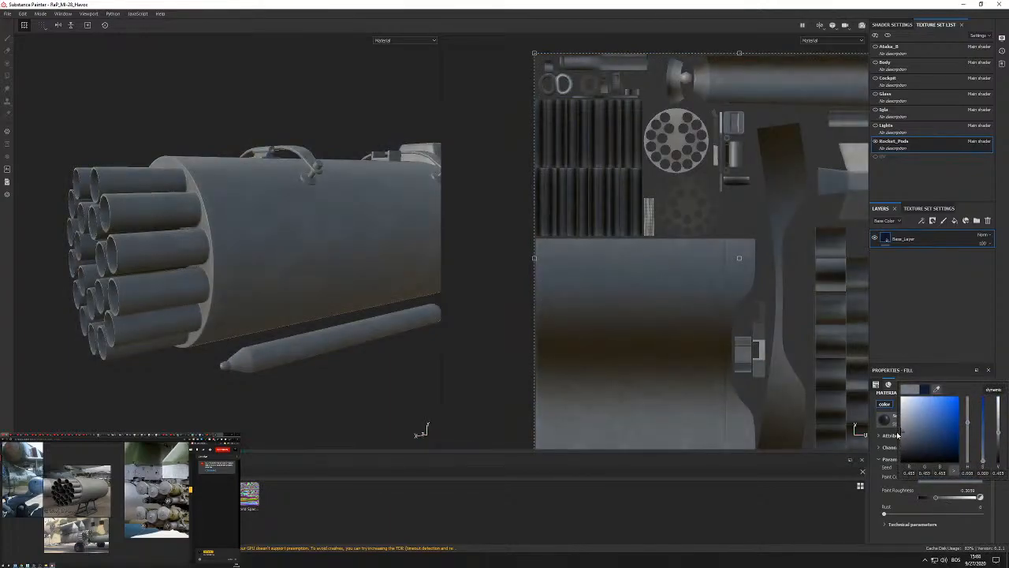
left_click_drag(260, 271, 245, 290, "alt")
right_click_drag(244, 290, 376, 226, "alt")
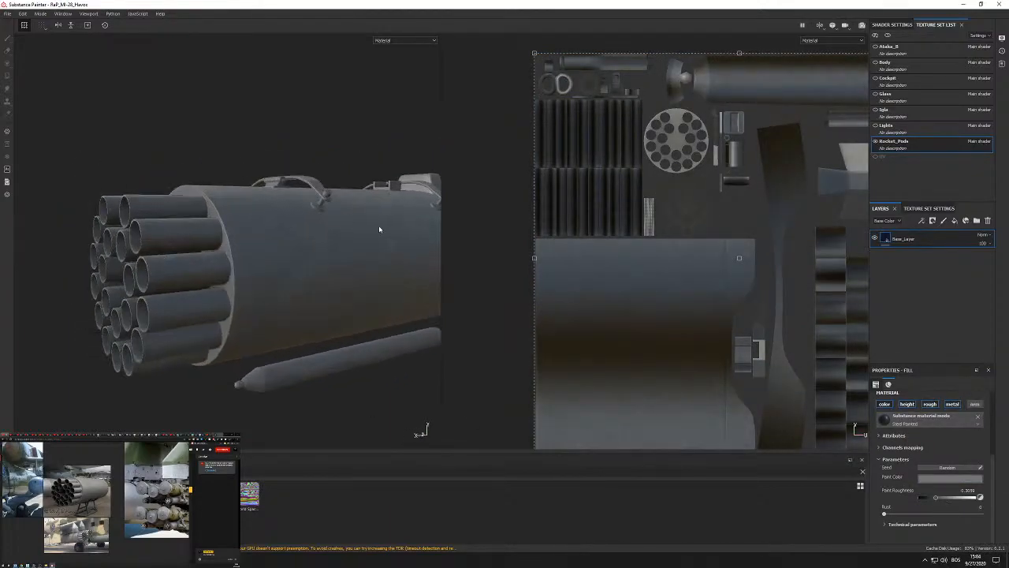
middle_click_drag(376, 225, 258, 217, "alt")
mouse_move(291, 218)
left_mouse_down("alt")
mouse_move(300, 228)
mouse_move(272, 216)
mouse_move(336, 218)
mouse_move(255, 236)
mouse_move(237, 270)
mouse_move(374, 254)
mouse_move(291, 219)
left_mouse_up("alt")
Add a filter to Base_Layer and limit it to the roughness channel.
left_click(958, 222)
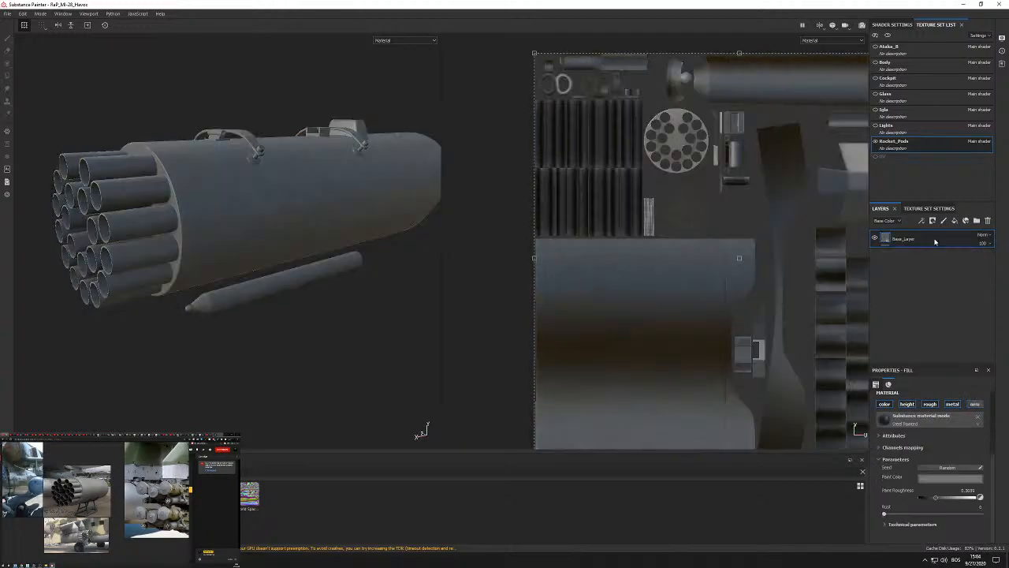
right_click(935, 240)
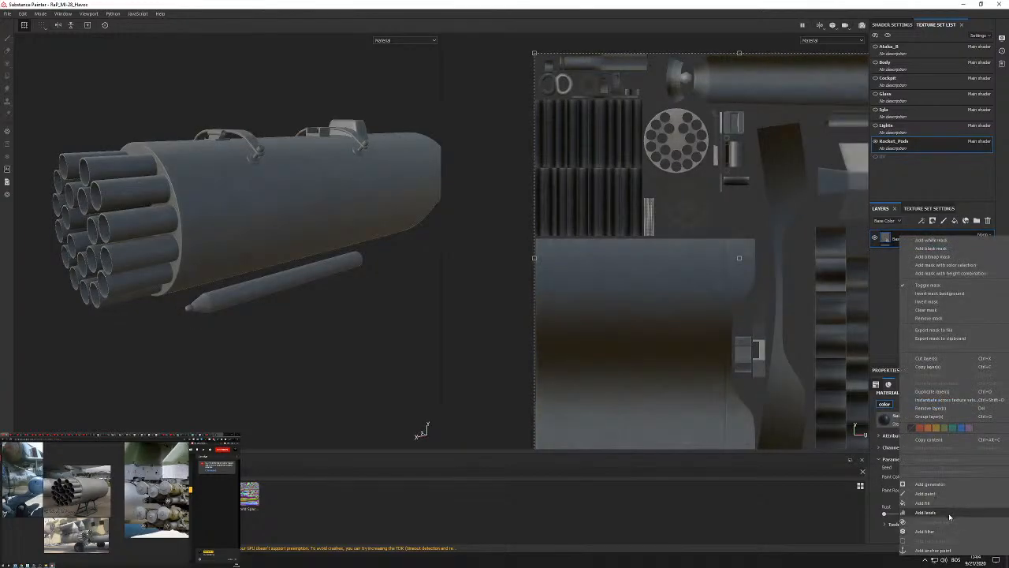
left_click(938, 532)
left_click(883, 399)
left_click(961, 399)
left_click(910, 399)
left_click(985, 399)
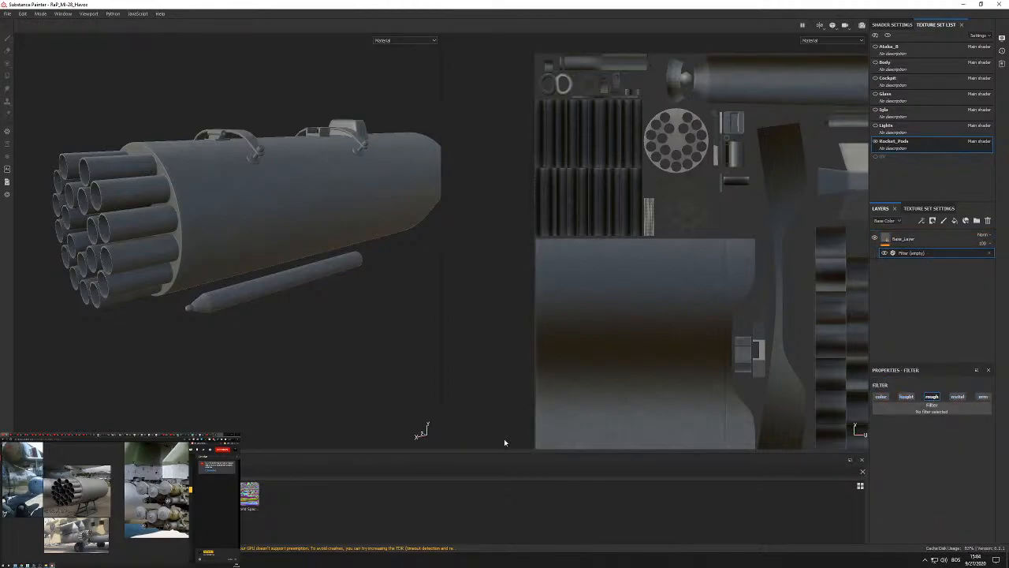
Replace the empty filter on Base_Layer with a roughness-only fill that uses the BnW Spots 1 texture.
left_click(26, 509)
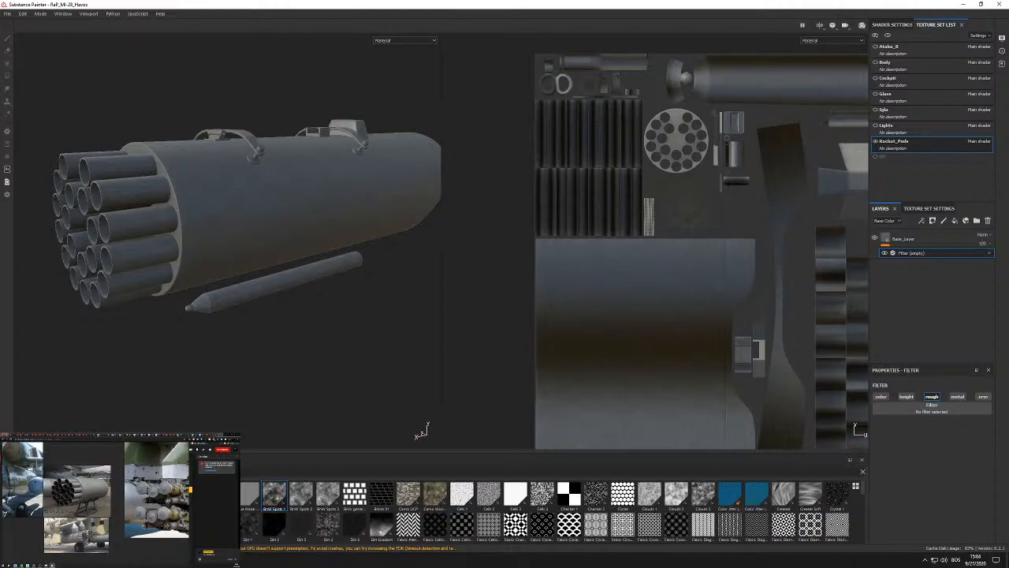
left_click(991, 254)
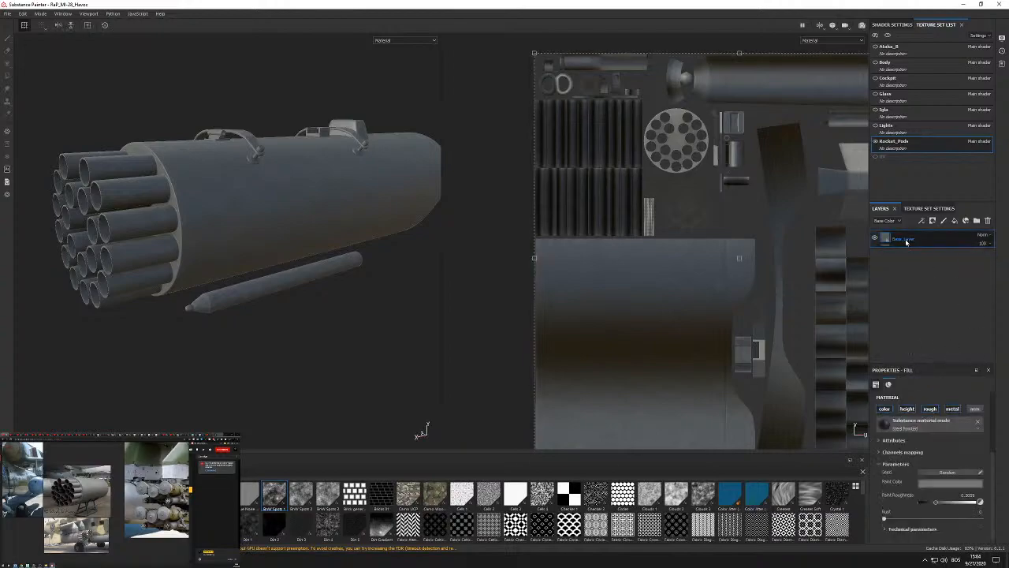
right_click(908, 242)
left_click(967, 506)
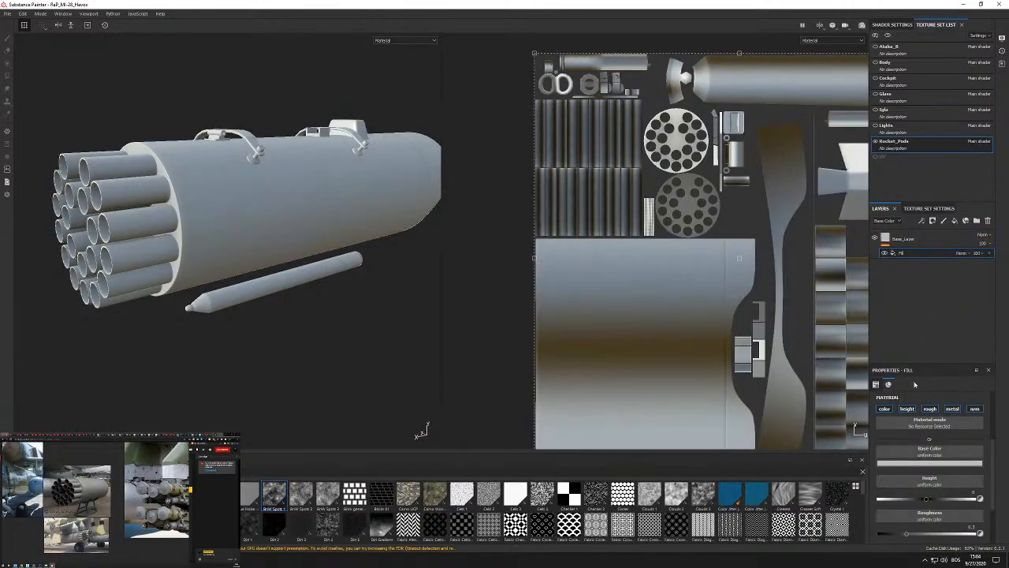
left_click(957, 413)
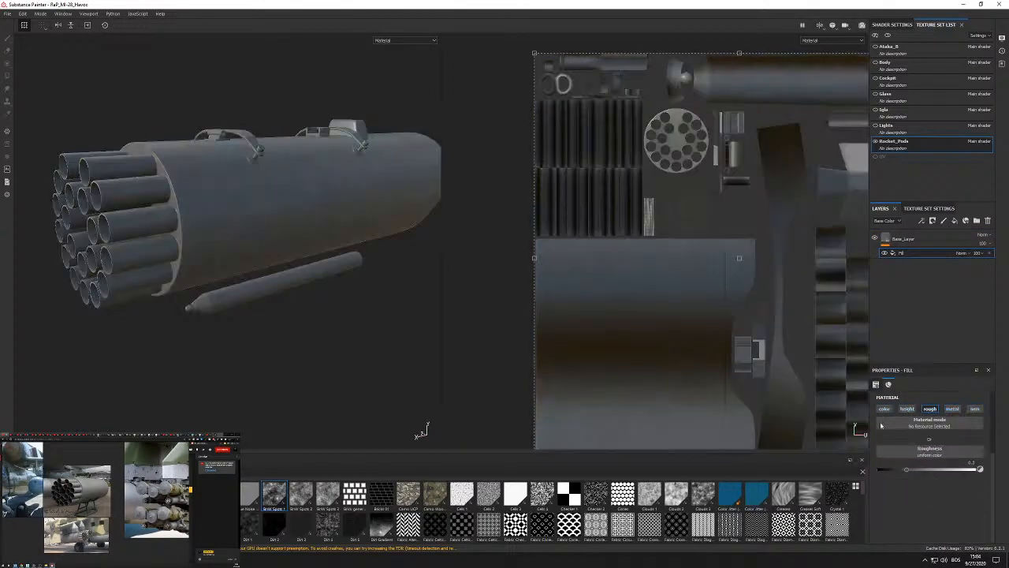
left_click_drag(275, 499, 936, 453)
left_click_drag(241, 207, 317, 210, "alt")
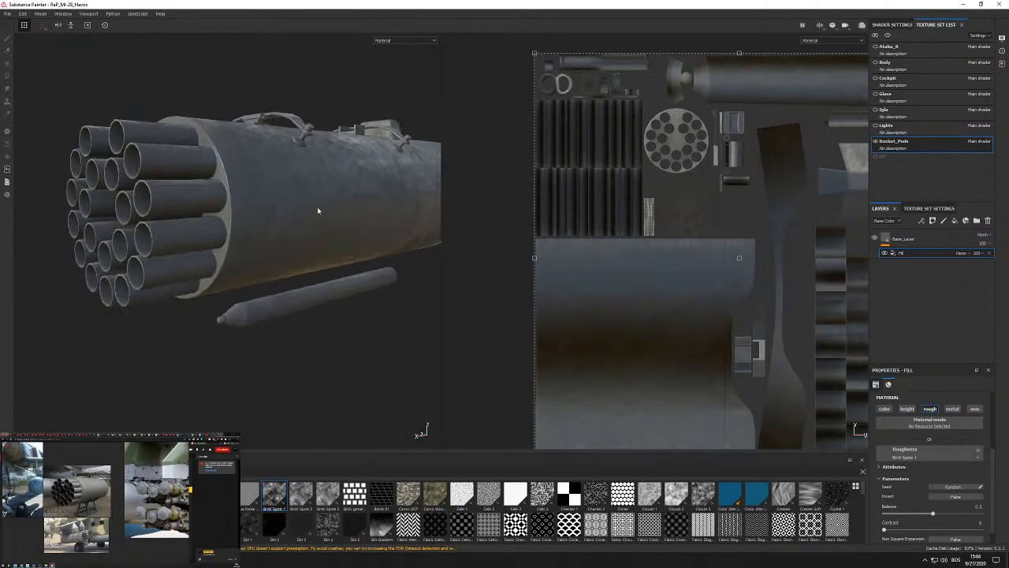
Set the fill effect to Overlay blending with reduced opacity for the Base Color channel.
left_click(962, 252)
left_click(979, 378)
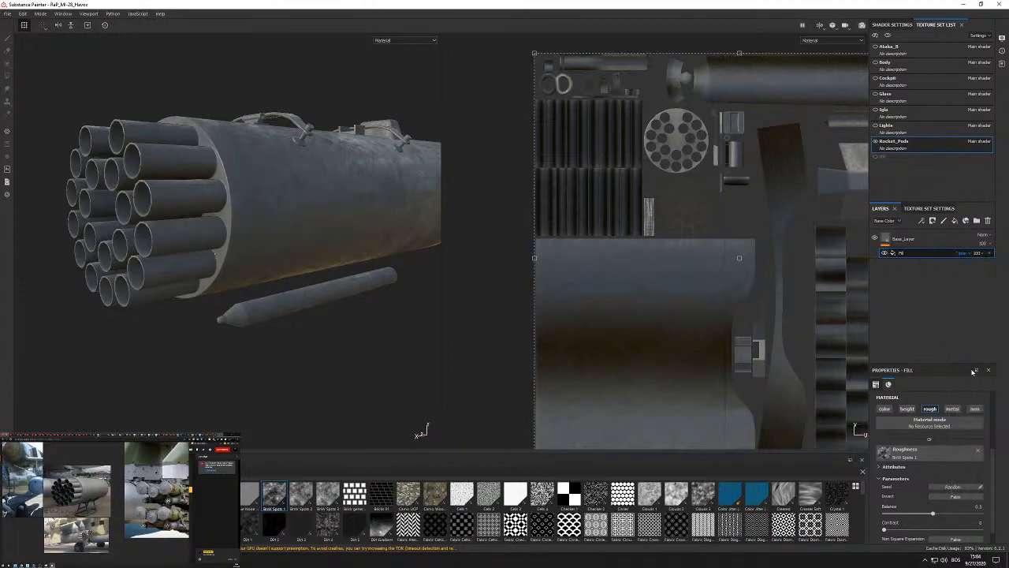
left_click(978, 252)
left_click_drag(1006, 268, 981, 269)
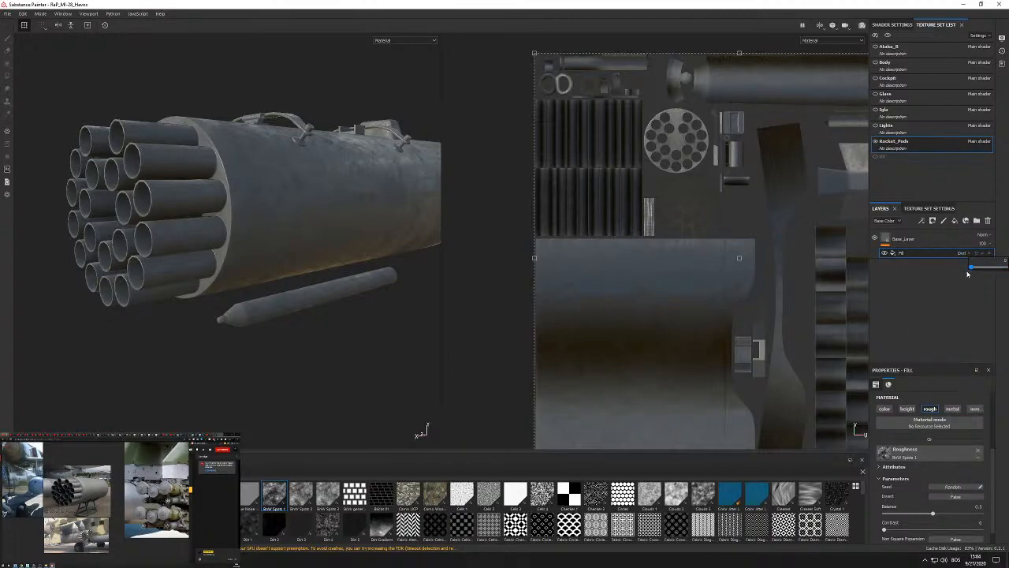
left_click(983, 273)
Set the fill effect to Overlay blending with reduced opacity for the Height channel.
left_click(888, 222)
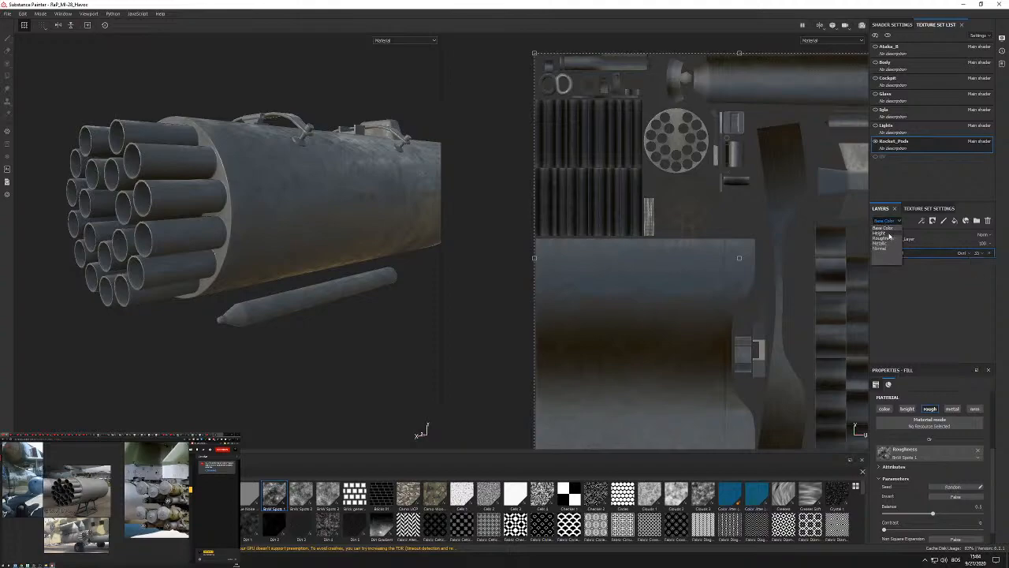
left_click(890, 235)
left_click(960, 254)
left_click(981, 374)
left_click(981, 254)
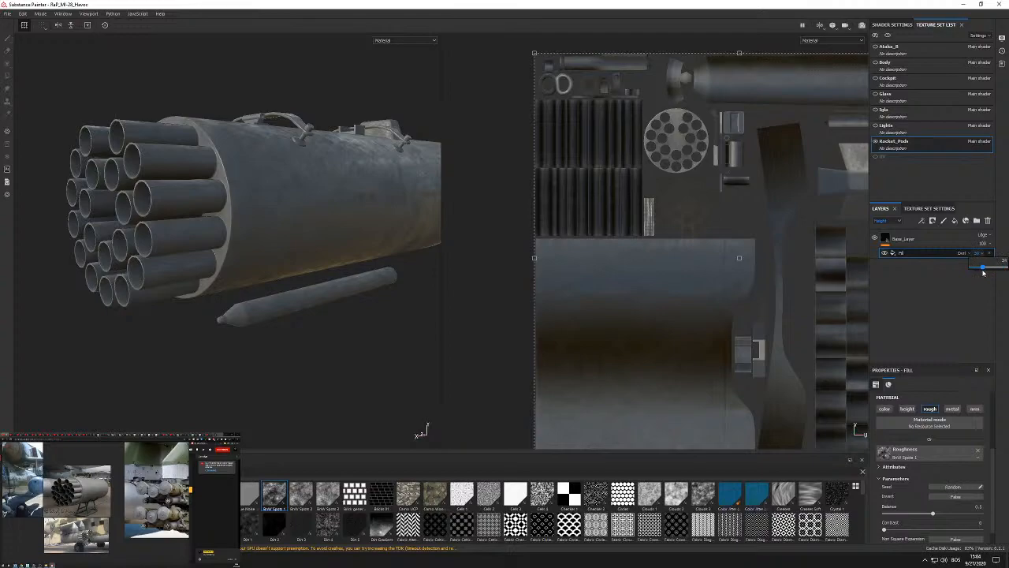
Set the fill effect to Overlay blending at 26 opacity for the Roughness channel.
left_click(888, 222)
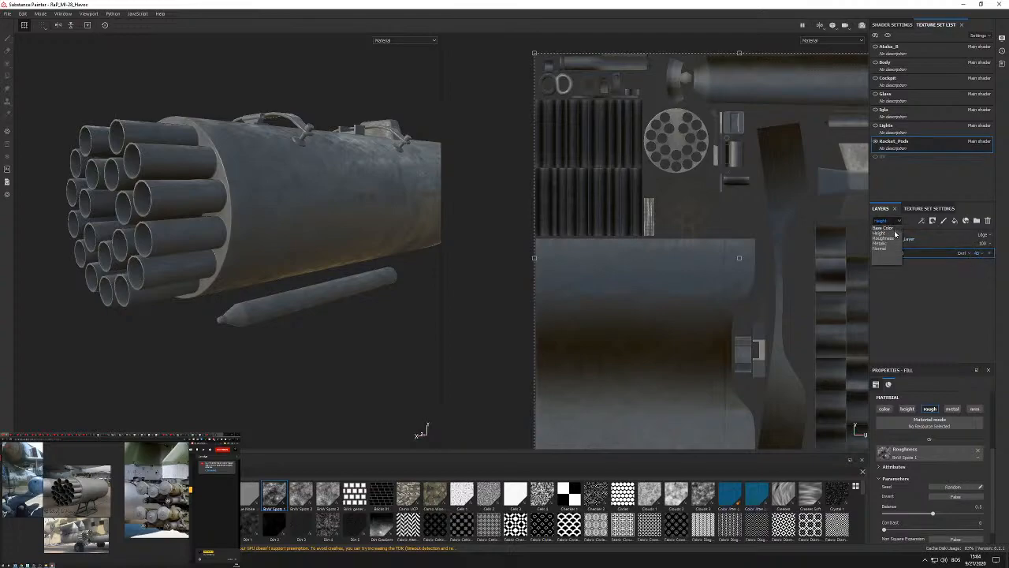
left_click(890, 244)
left_click(970, 254)
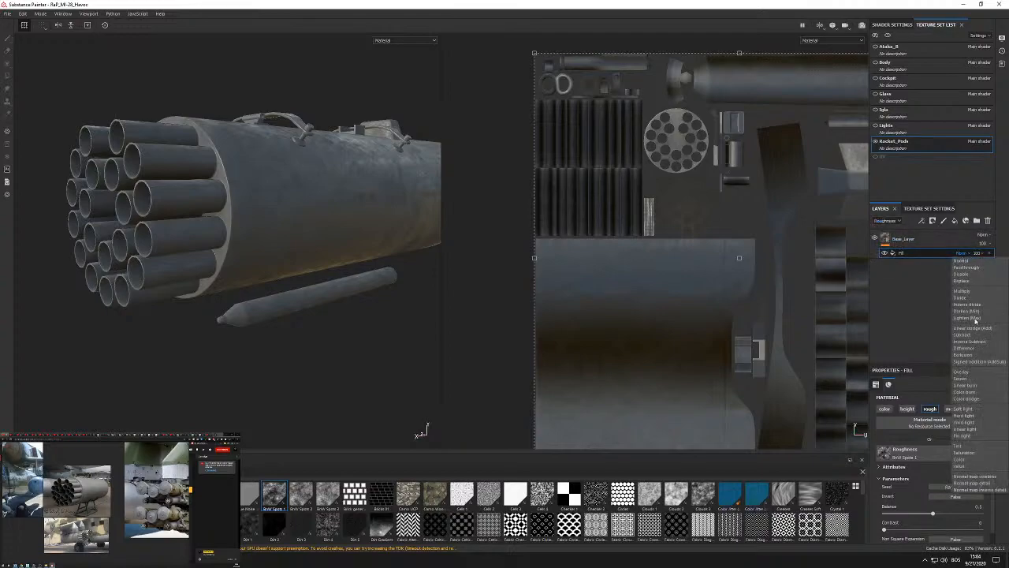
left_click(979, 376)
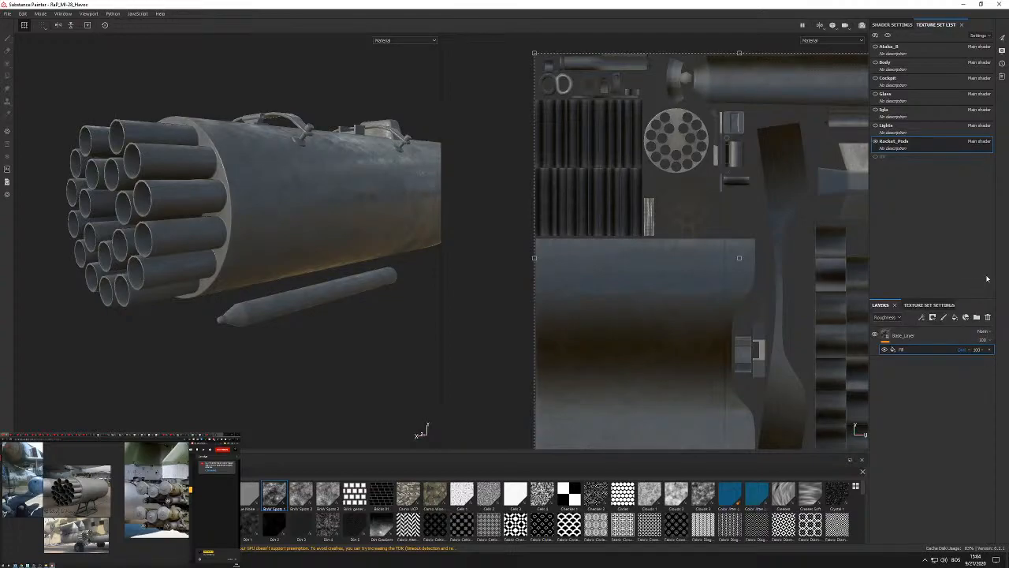
left_click(962, 349)
left_click(977, 351)
left_click_drag(992, 364, 979, 366)
left_click_drag(268, 206, 198, 171, "alt")
scroll(198, 171, "up", 3)
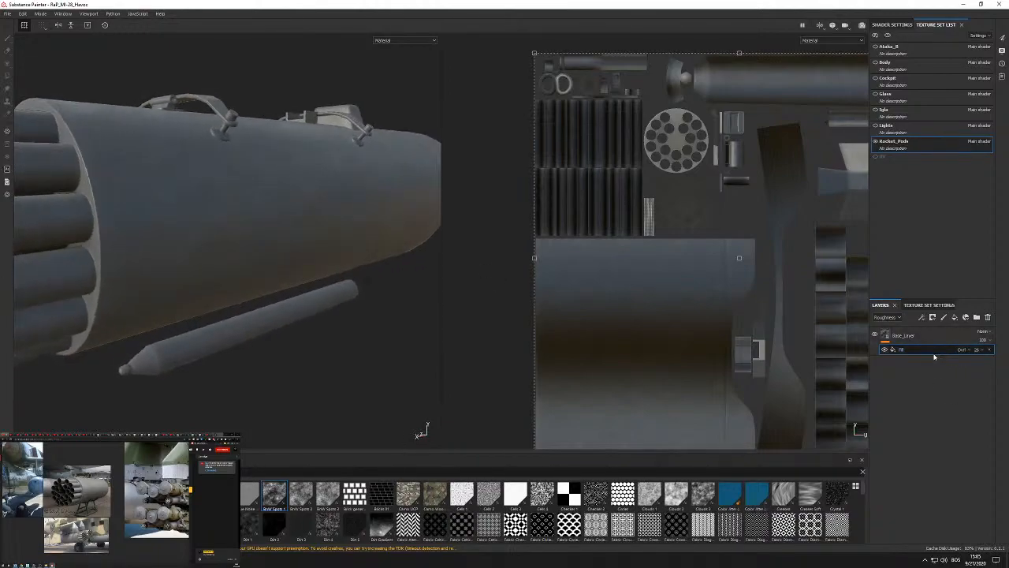
Show the Base Color channel in the layer stack and reset the interface layout to restore the fill properties.
left_click(897, 317)
left_click(887, 324)
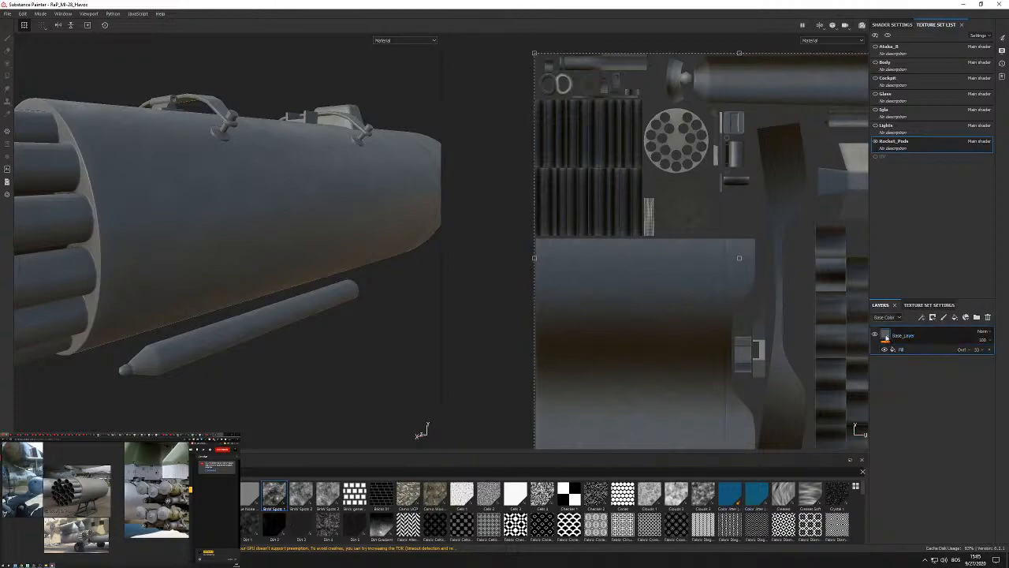
left_click(89, 13)
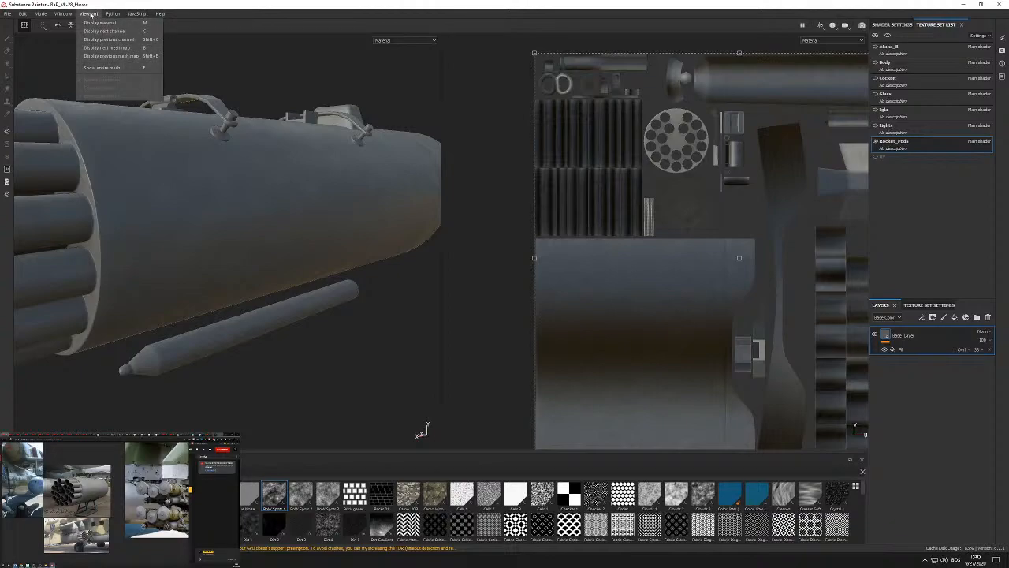
mouse_move(62, 16)
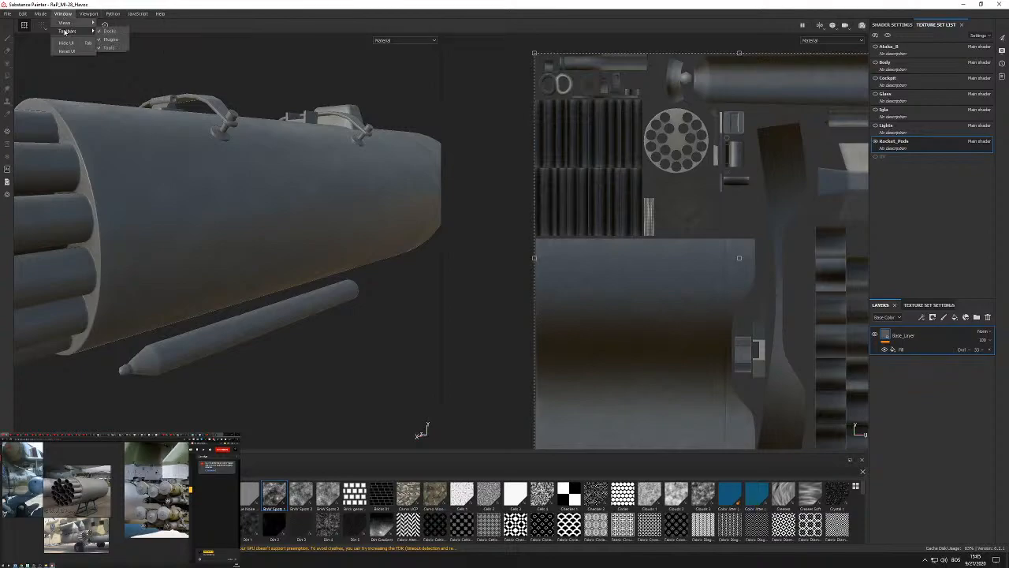
left_click(67, 51)
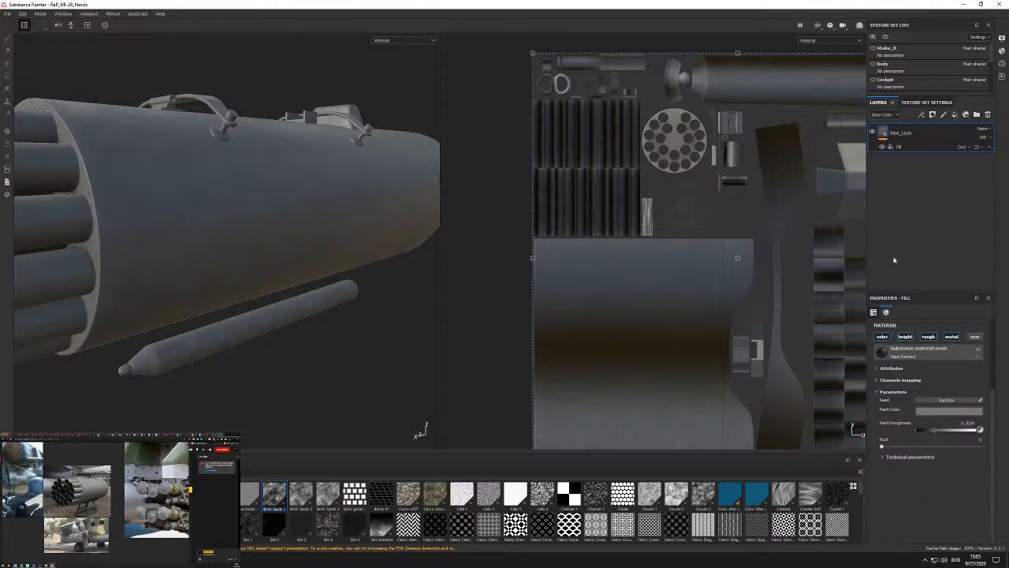
Enable the color channel on Base_Layer's fill effect and assign BnW Spots 1 as its base color.
left_click(913, 148)
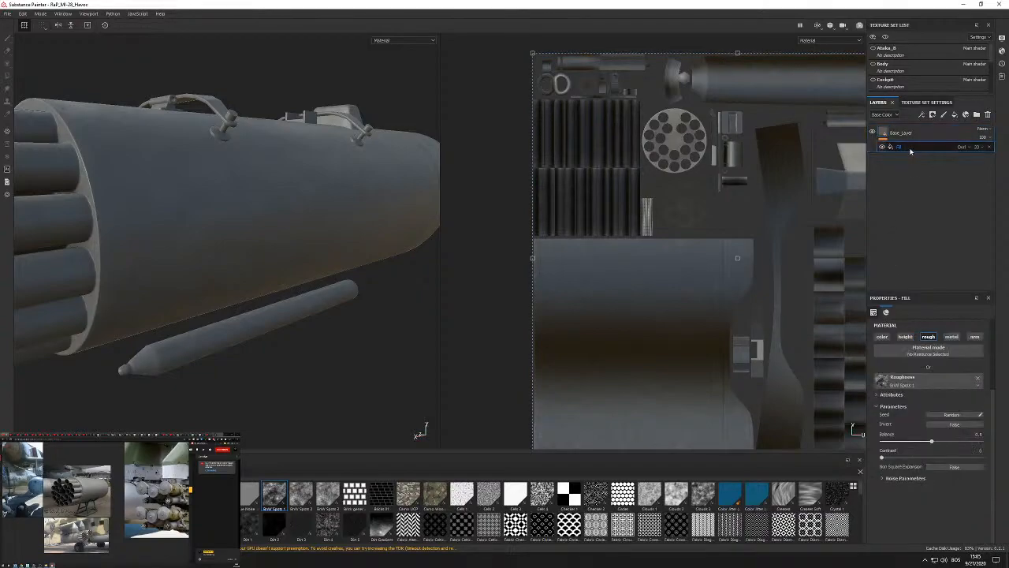
left_click(882, 337)
left_click_drag(295, 519, 912, 384)
left_click_drag(210, 230, 175, 228, "alt")
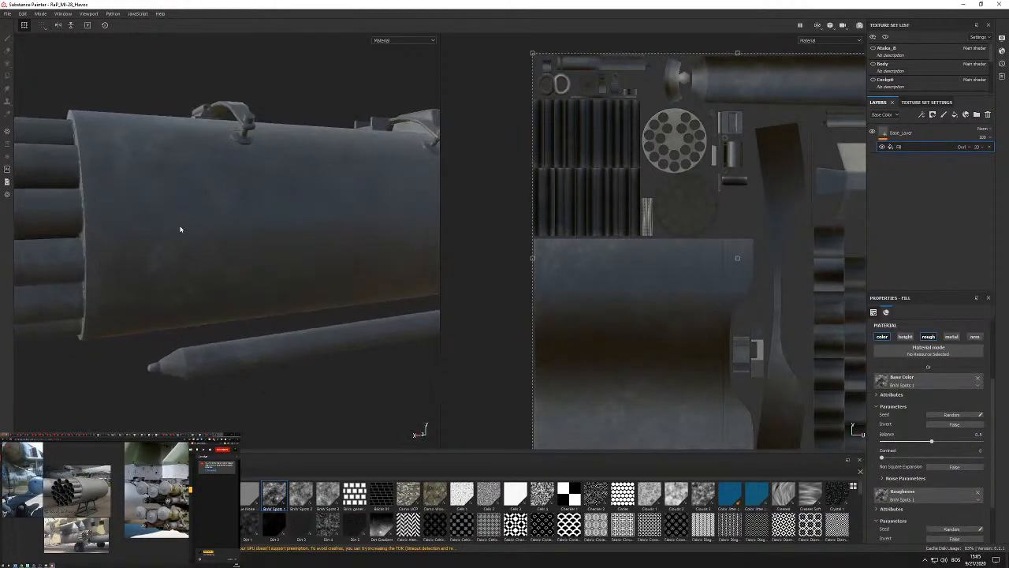
scroll(941, 458, "up", 3)
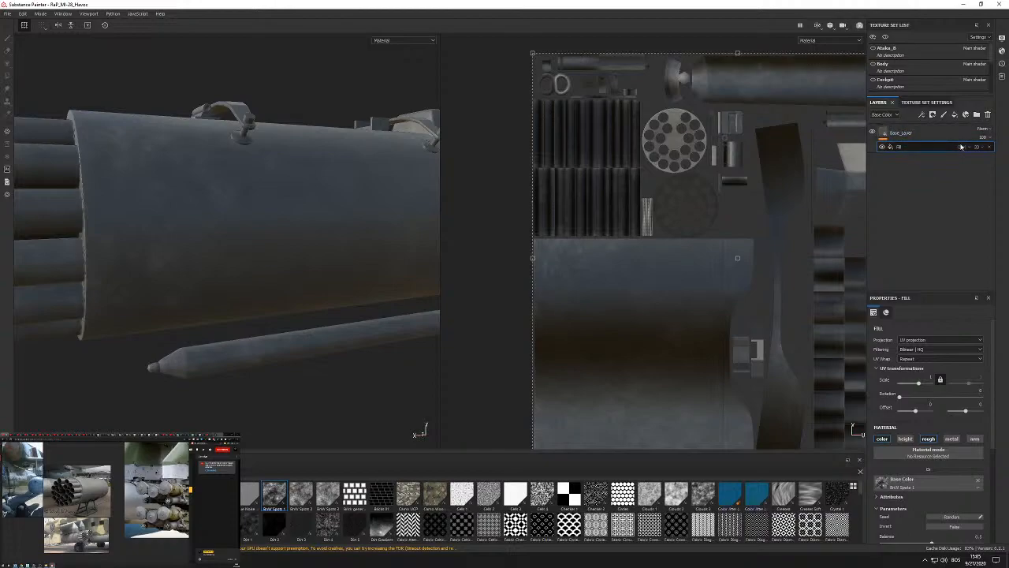
Set the fill effect on Base_Layer to Overlay blending with reduced opacity for the Base Color channel and inspect the pod.
left_click_drag(987, 164, 984, 162)
left_click_drag(355, 237, 454, 253, "alt")
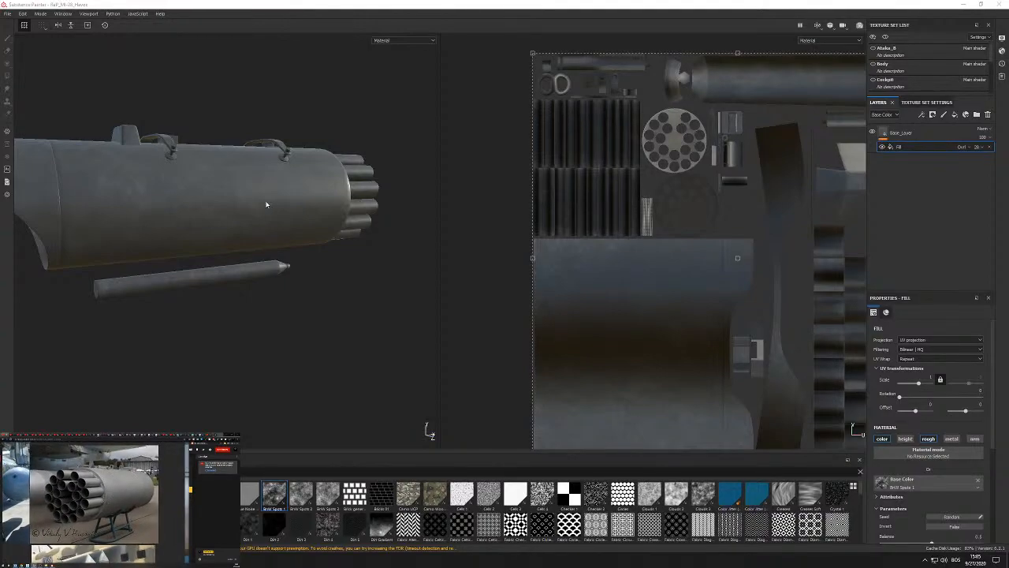
left_click_drag(233, 189, 315, 252, "alt")
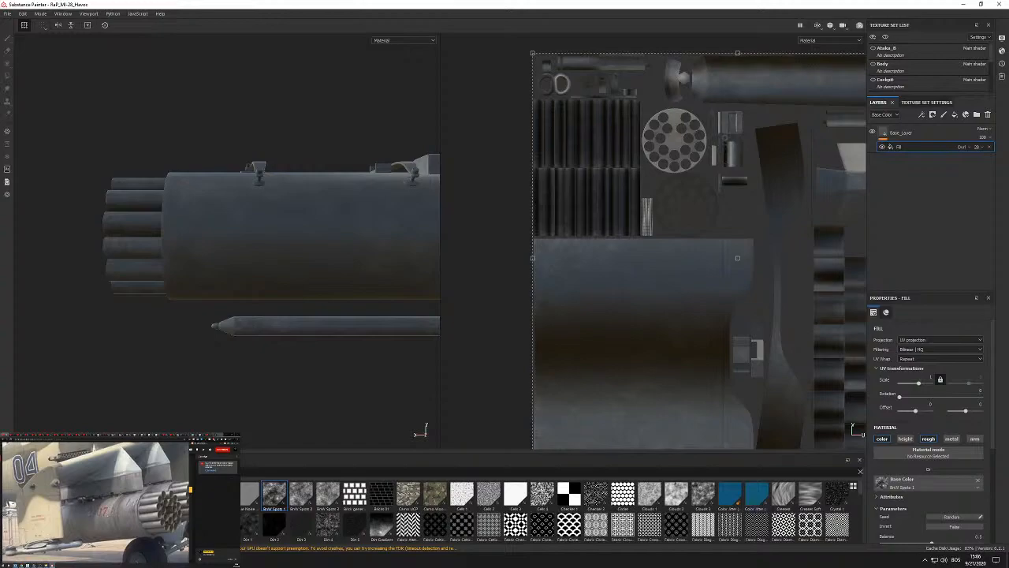
left_click_drag(272, 265, 295, 262, "alt")
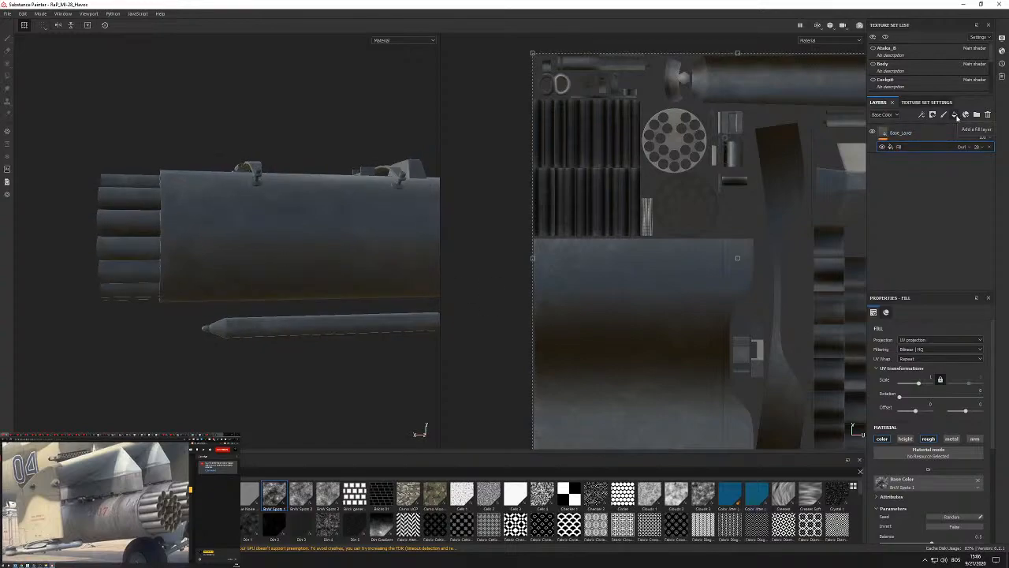
Add a fill layer named Decals above Base_Layer and give it a black mask.
left_click(954, 115)
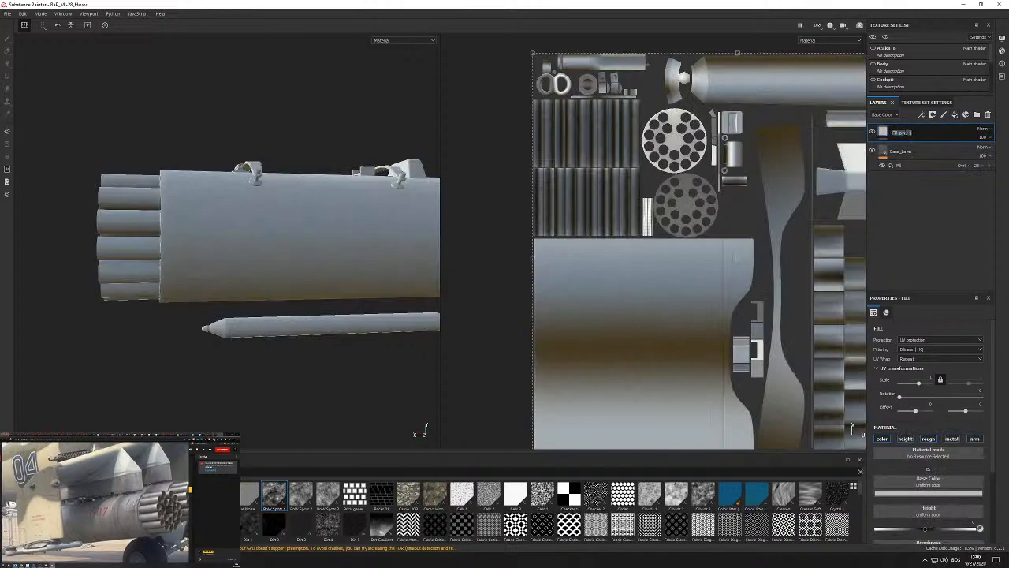
right_click(905, 134)
left_click(923, 144)
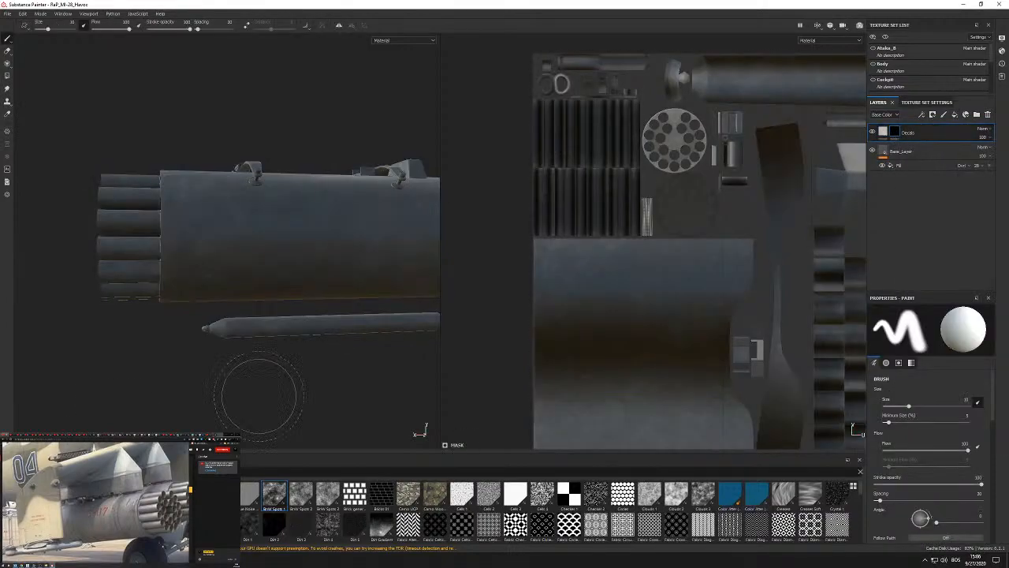
Search the alphas for "line" and load the Shape Lines Bending alpha into the brush.
left_click(24, 489)
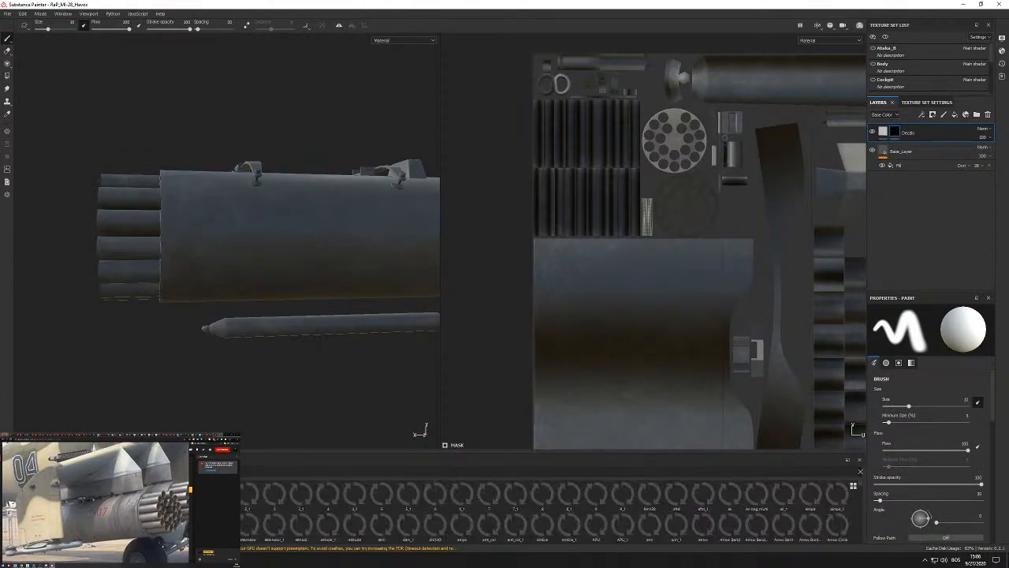
scroll(549, 511, "down", 5)
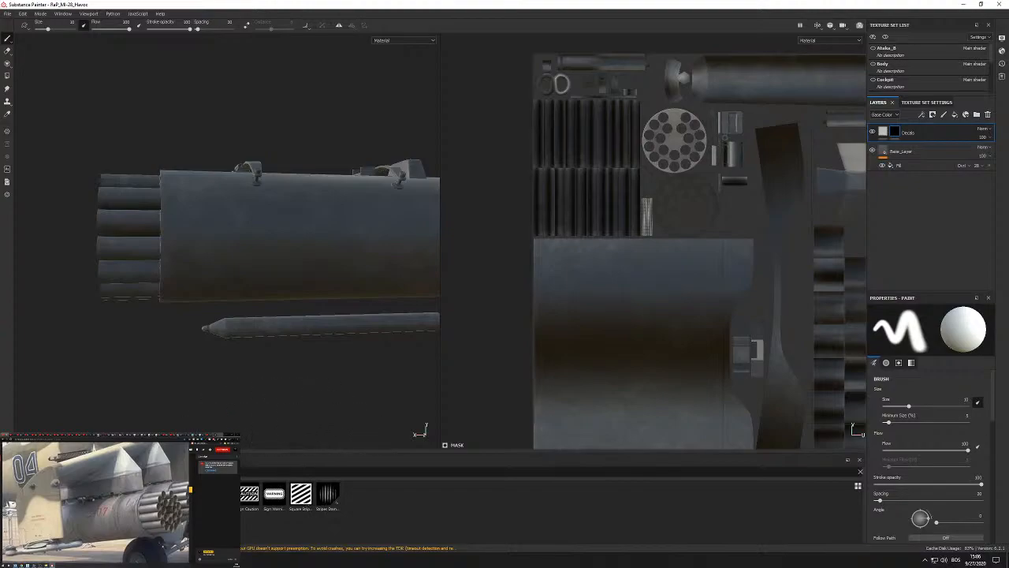
key("BackSpace")
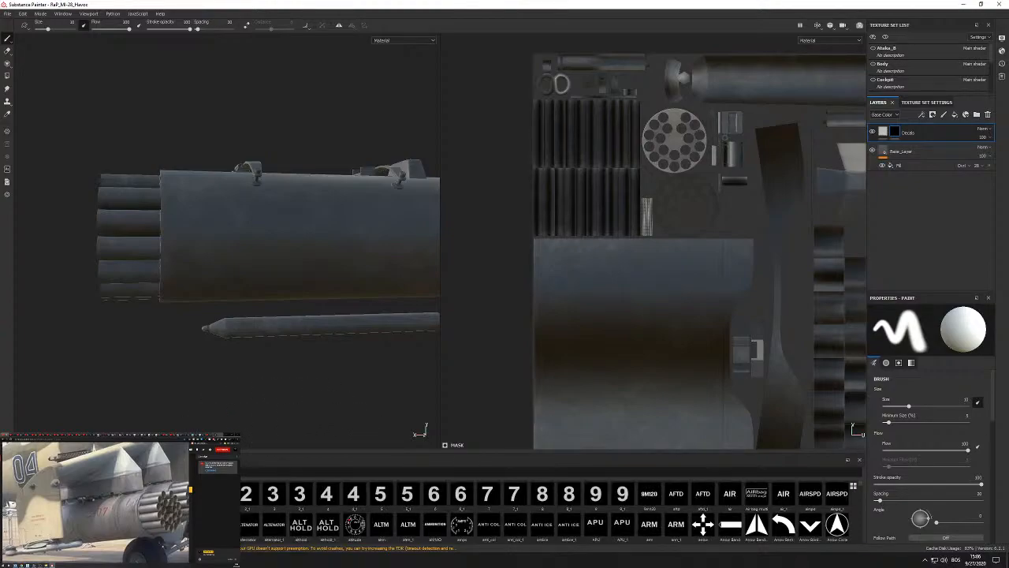
type("line")
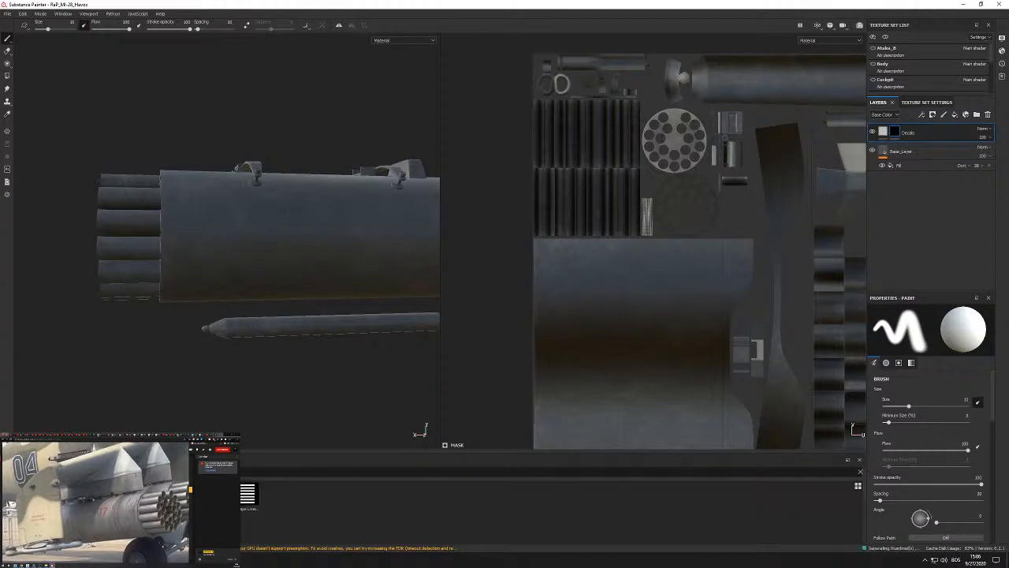
left_click(249, 497)
Set the brush angle to 270 so the line pattern stands vertically on the UV layout.
scroll(658, 260, "down", 4)
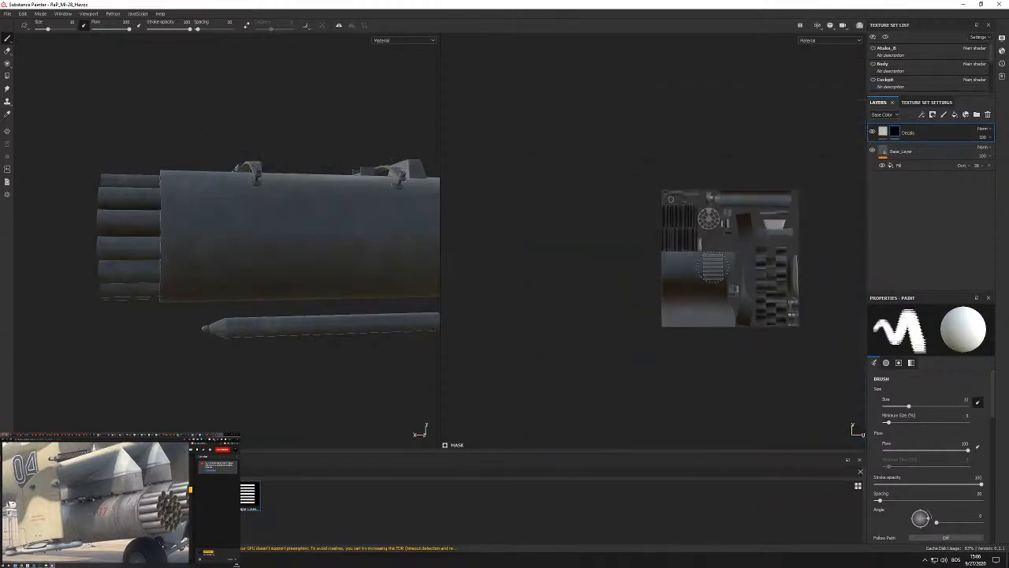
scroll(660, 260, "up", 5)
left_click_drag(582, 261, 582, 335, "ctrl")
left_click(916, 514)
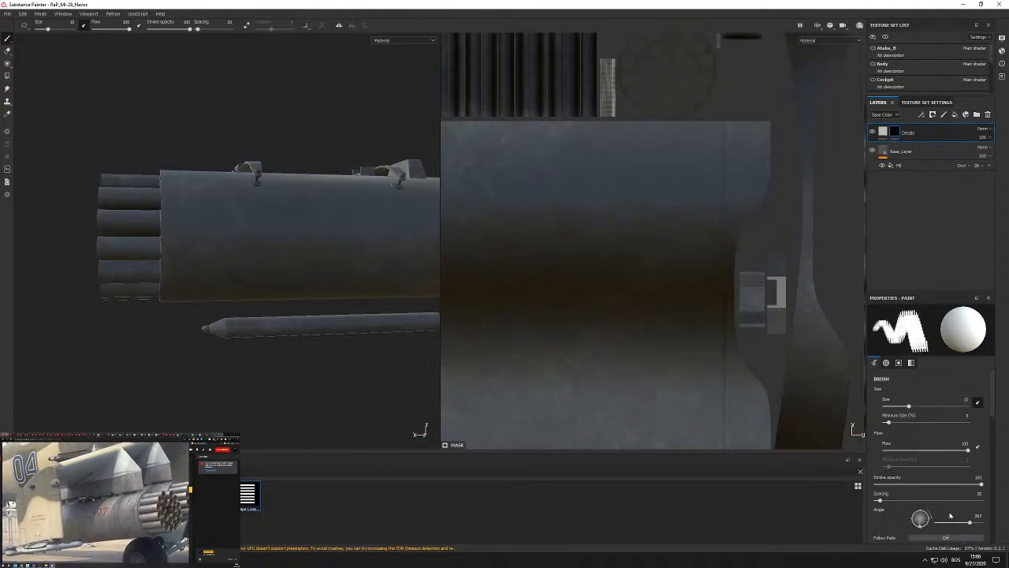
left_click_drag(969, 517, 971, 520)
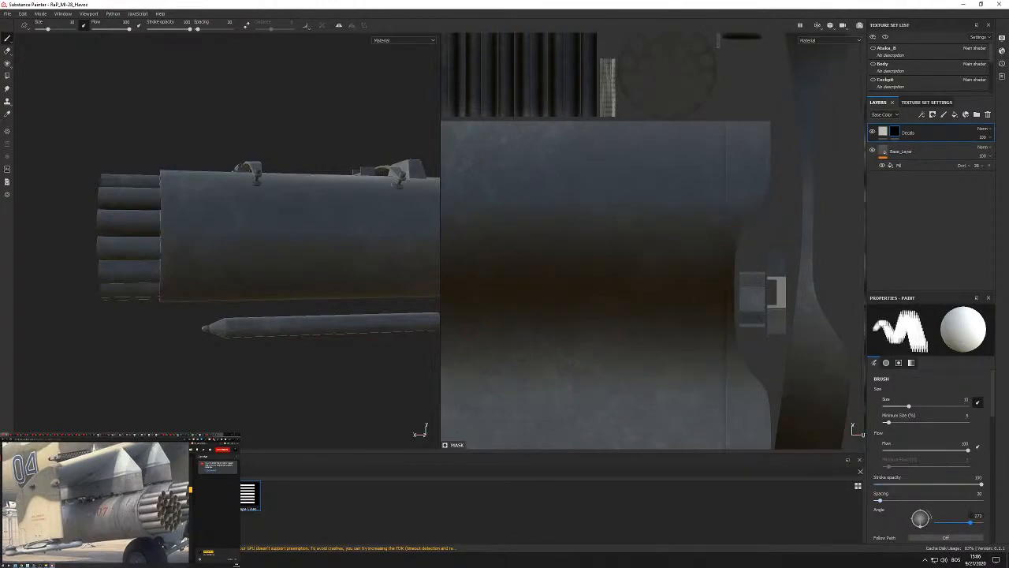
type("280")
key("Return")
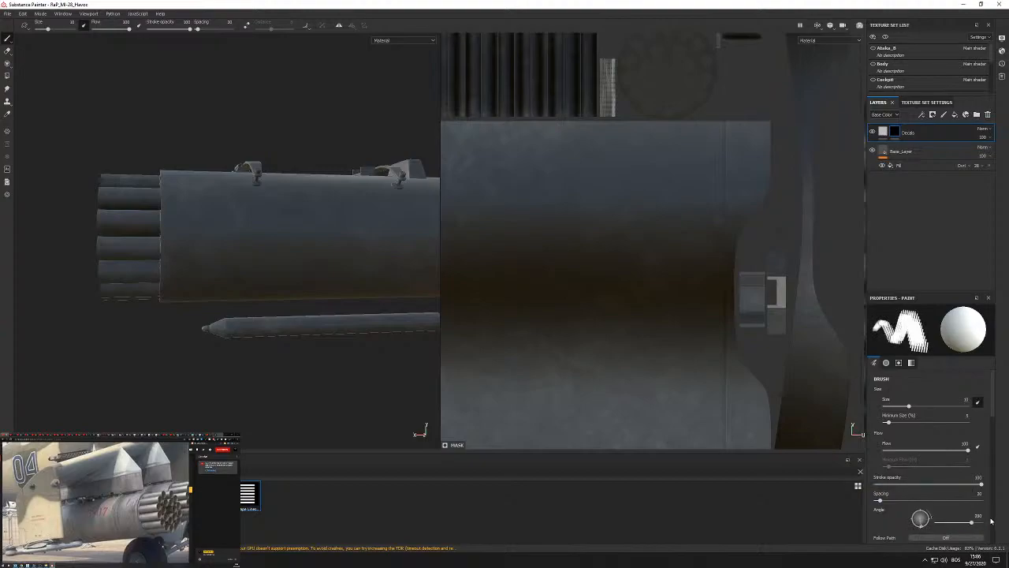
type("270")
key("Return")
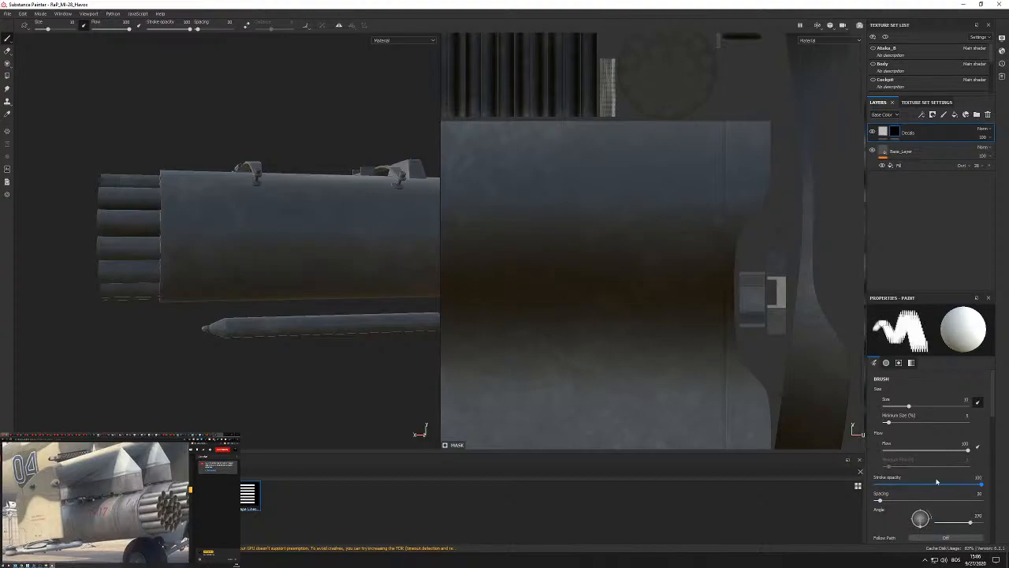
Set the brush alignment to UV and return its position jitter to 0.
scroll(929, 476, "down", 3)
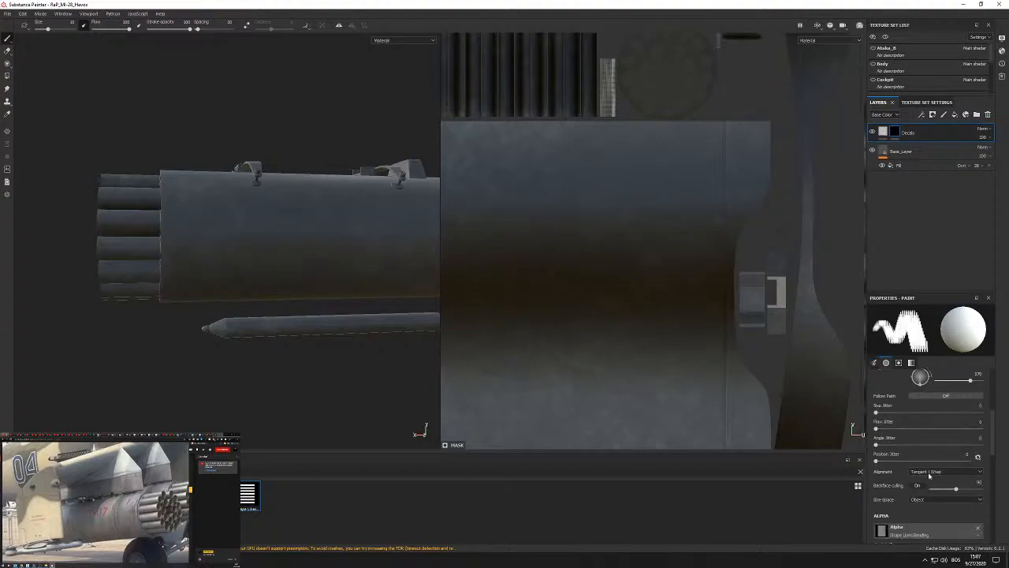
scroll(929, 475, "down", 1)
left_click(938, 414)
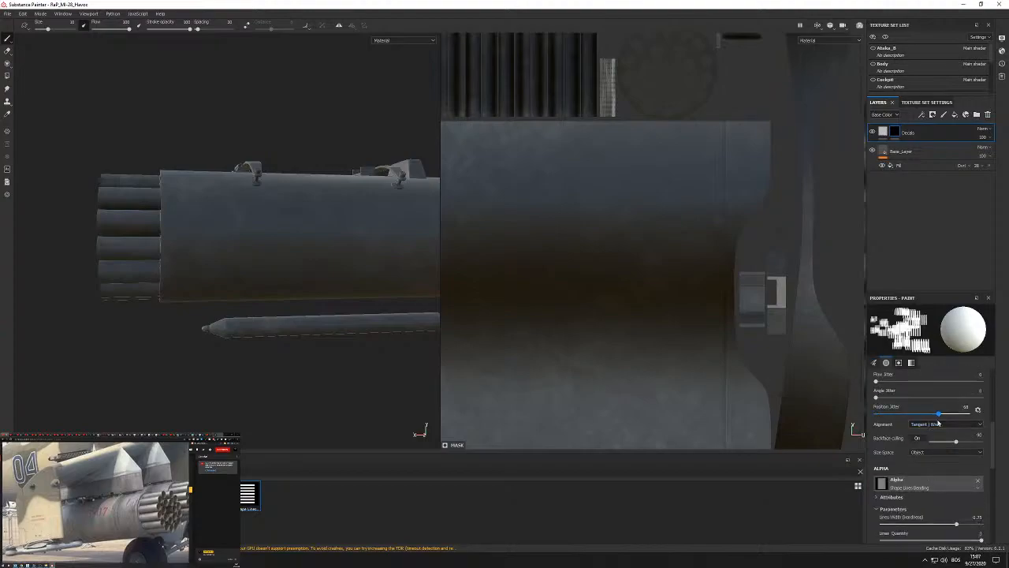
left_click(938, 427)
left_click(927, 449)
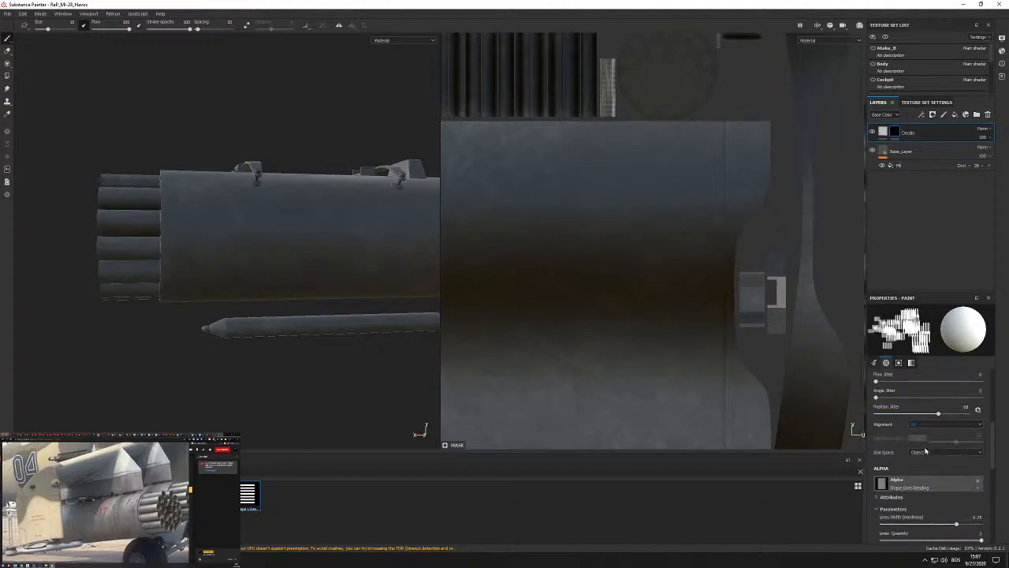
left_click_drag(938, 414, 869, 413)
scroll(564, 322, "down", 1)
scroll(968, 451, "up", 5)
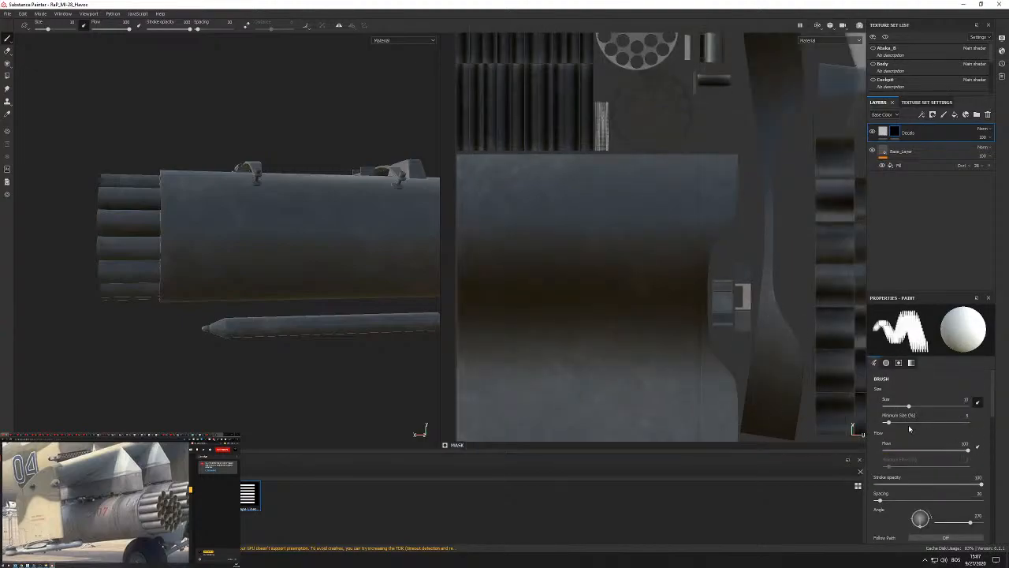
Reduce the alpha's Lines Quantity so the brush stamps only three parallel stripes.
scroll(907, 437, "down", 5)
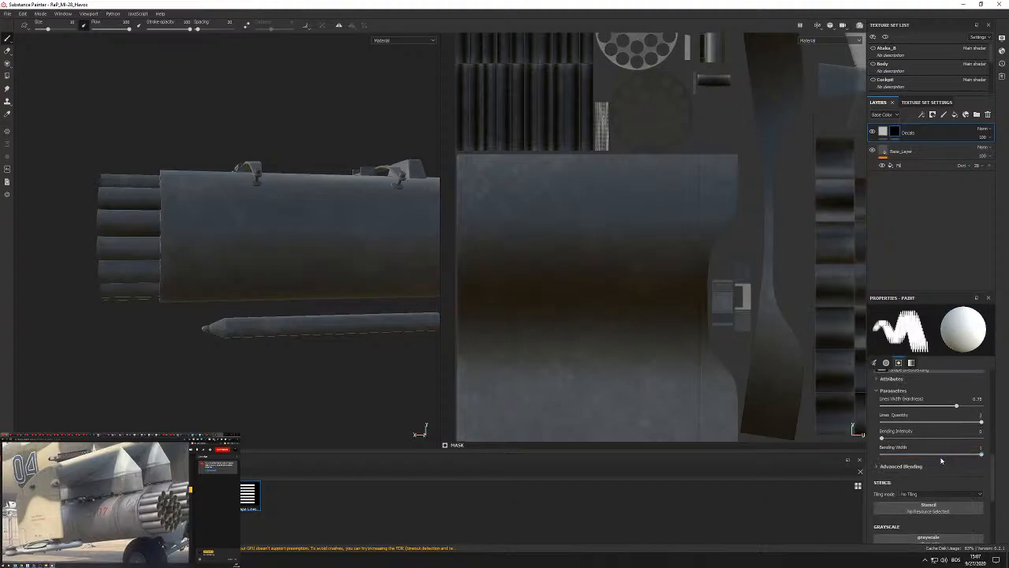
left_click_drag(982, 424, 906, 424)
left_click(924, 424)
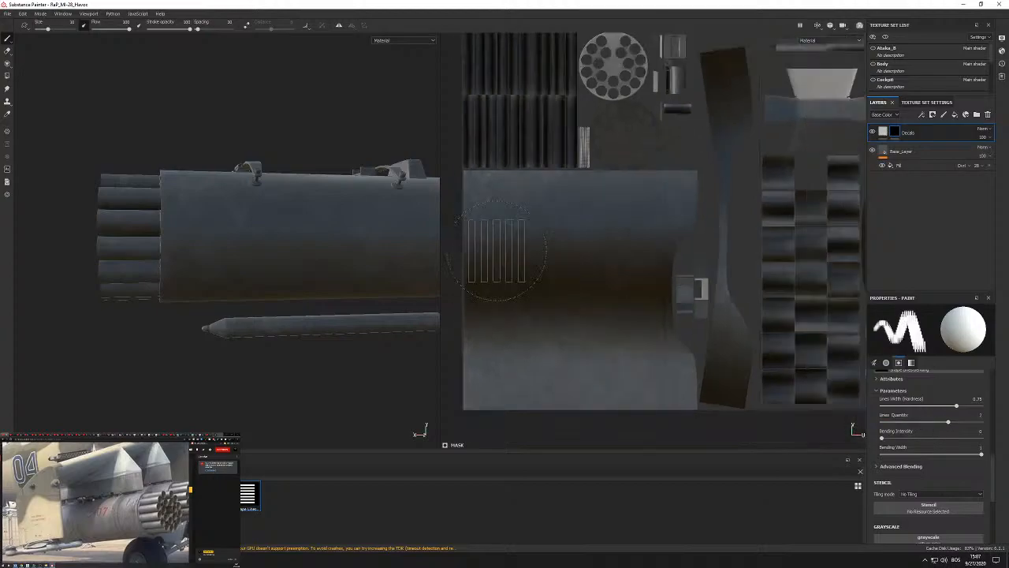
left_click_drag(952, 424, 915, 424)
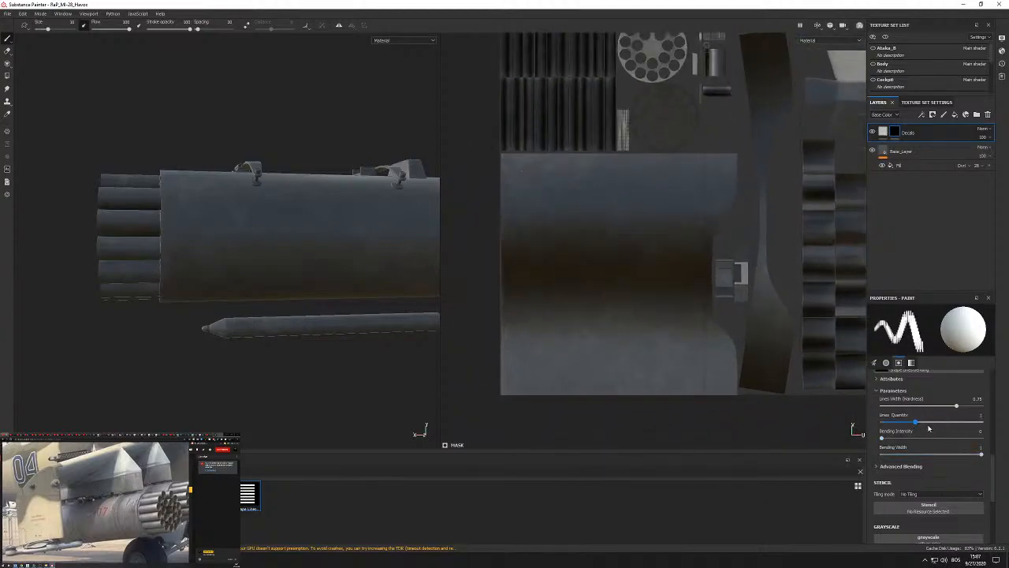
Undo a test stroke, set the brush's size space to Texture and resize the brush to about 11.7.
left_click_drag(569, 221, 568, 294)
key("ctrl+z")
right_click_drag(569, 186, 540, 185, "ctrl")
scroll(939, 474, "down", 3)
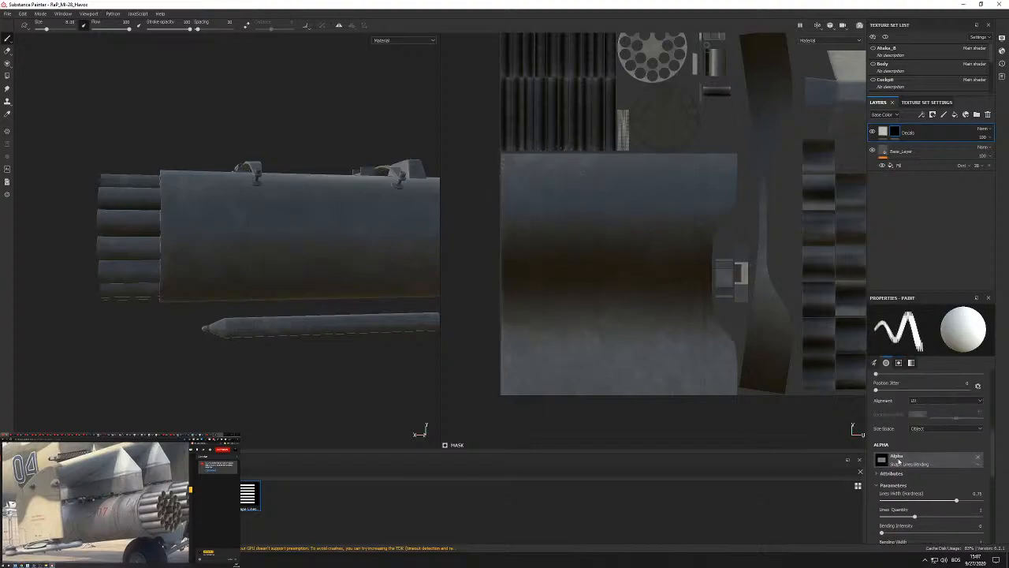
scroll(942, 475, "up", 4)
scroll(942, 475, "up", 2)
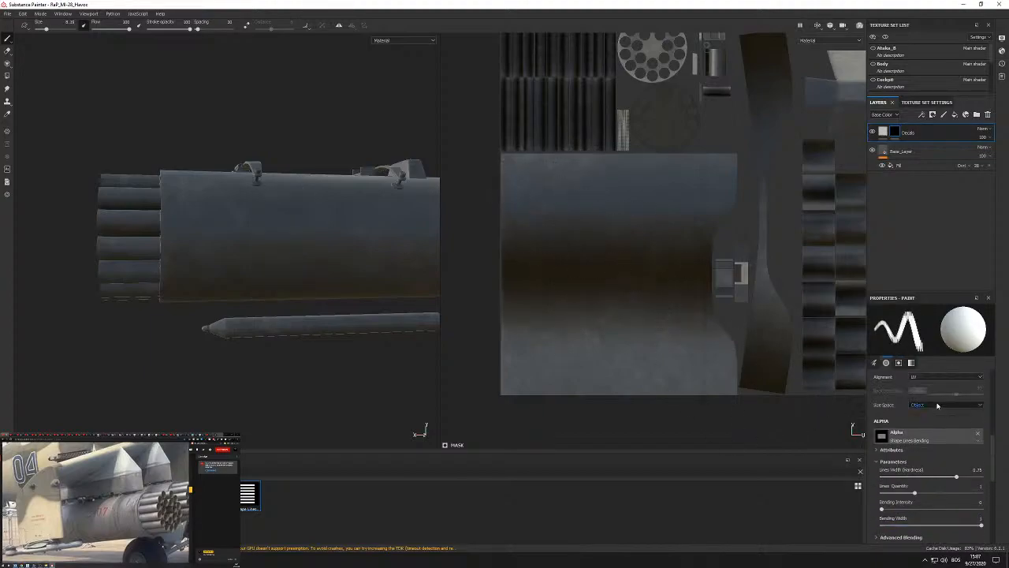
right_click_drag(600, 170, 615, 168, "ctrl")
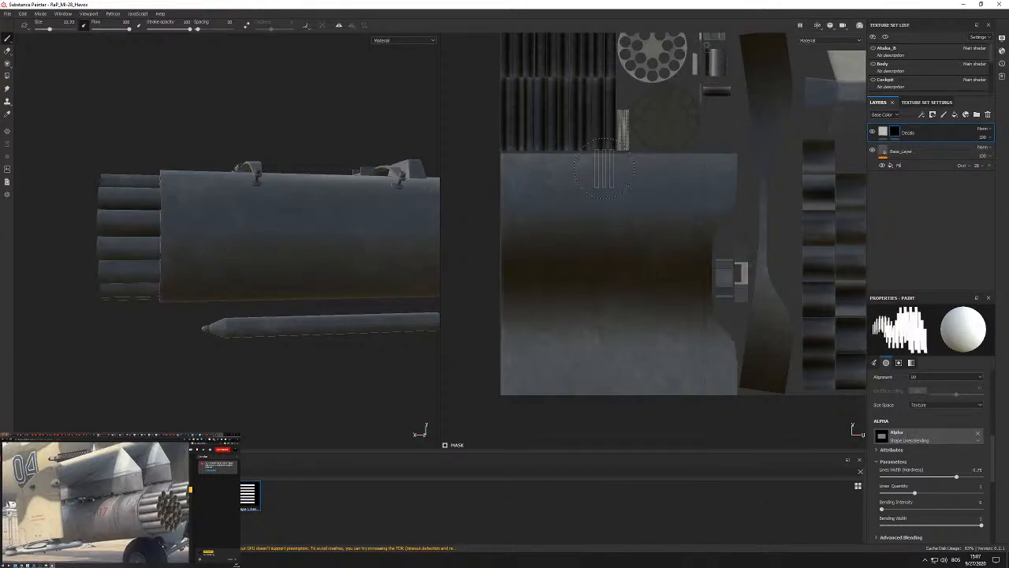
Try painting straight triple-stripe bands down both ends of the pod body's UV shell, check them in 3D and undo them.
left_click(686, 172)
left_click(679, 386, "shift")
left_click(532, 172)
left_click(535, 419, "shift")
mouse_move(281, 281)
left_mouse_down("alt")
mouse_move(175, 241)
mouse_move(153, 222)
left_mouse_up("alt")
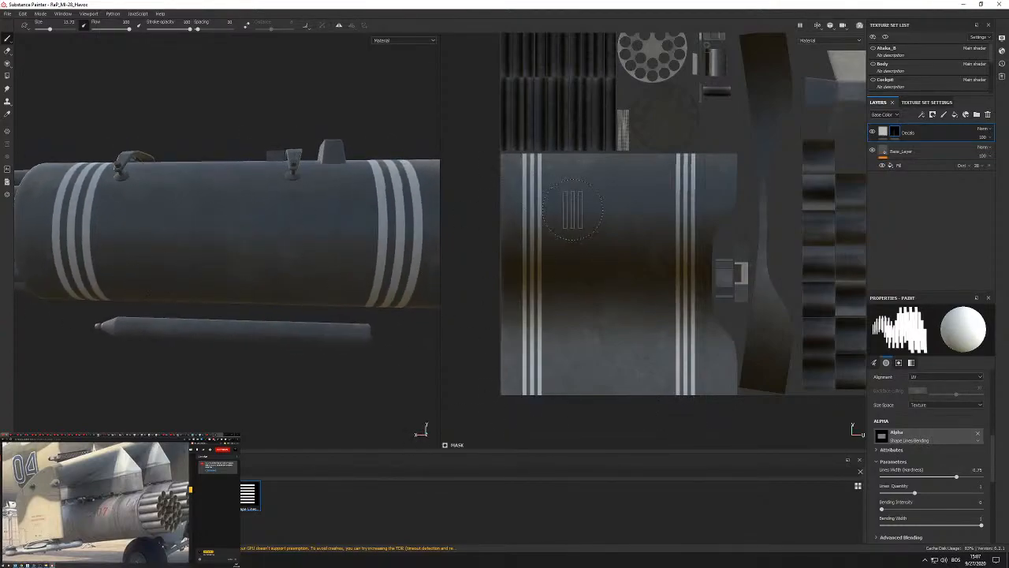
key("ctrl+z")
key("ctrl+z")
key("ctrl+z")
key("ctrl+z")
Paint a straight triple-stripe band near each end of the pod body in the Decals mask, spanning the UV shell's full height.
left_click(684, 172)
left_click(684, 404, "shift")
left_click(523, 172)
left_click(523, 426, "shift")
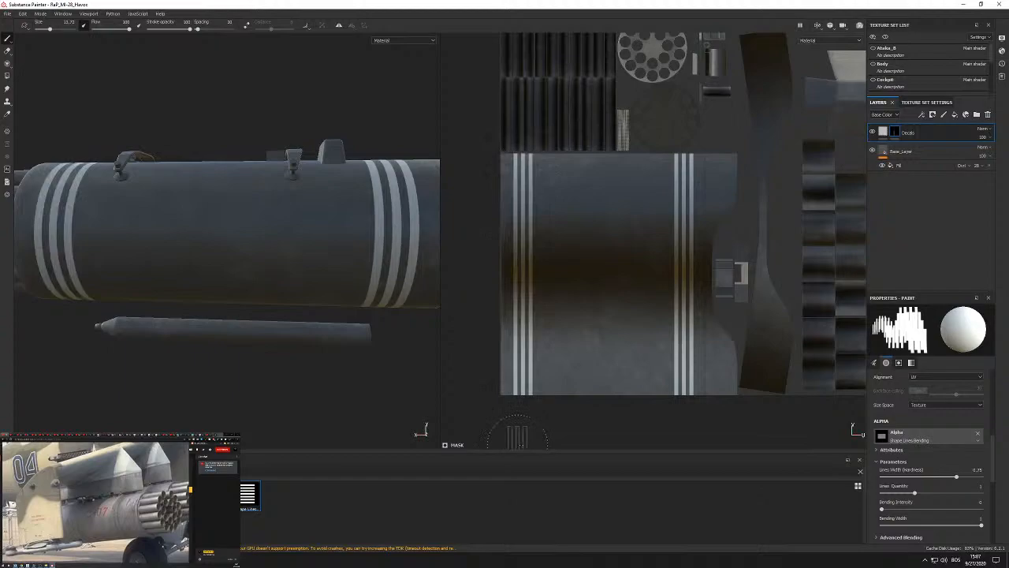
Erase the middle stripe of both bands in straight lines, using a small eraser with its alpha removed.
key("e")
scroll(961, 487, "up", 3)
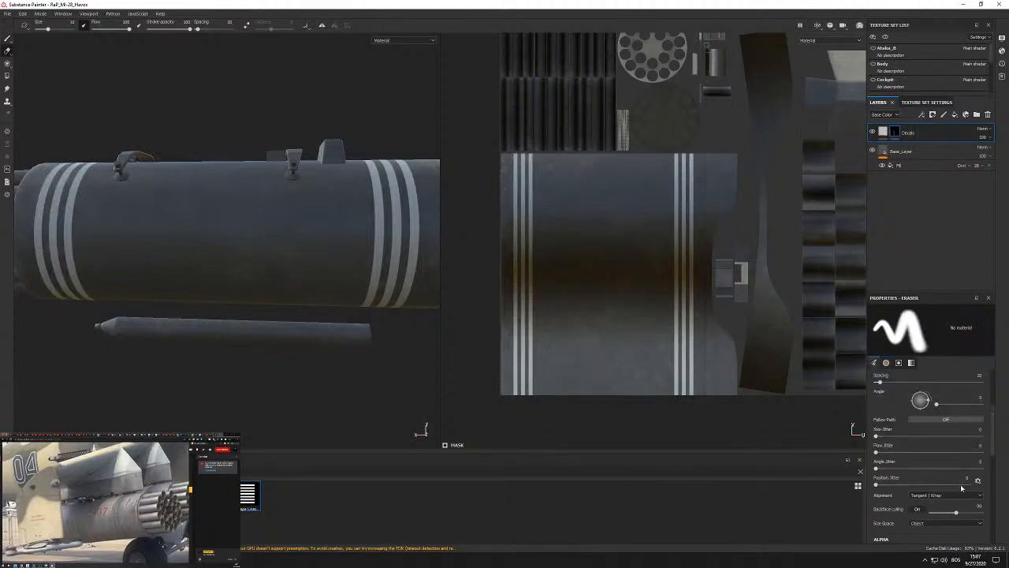
scroll(967, 495, "down", 5)
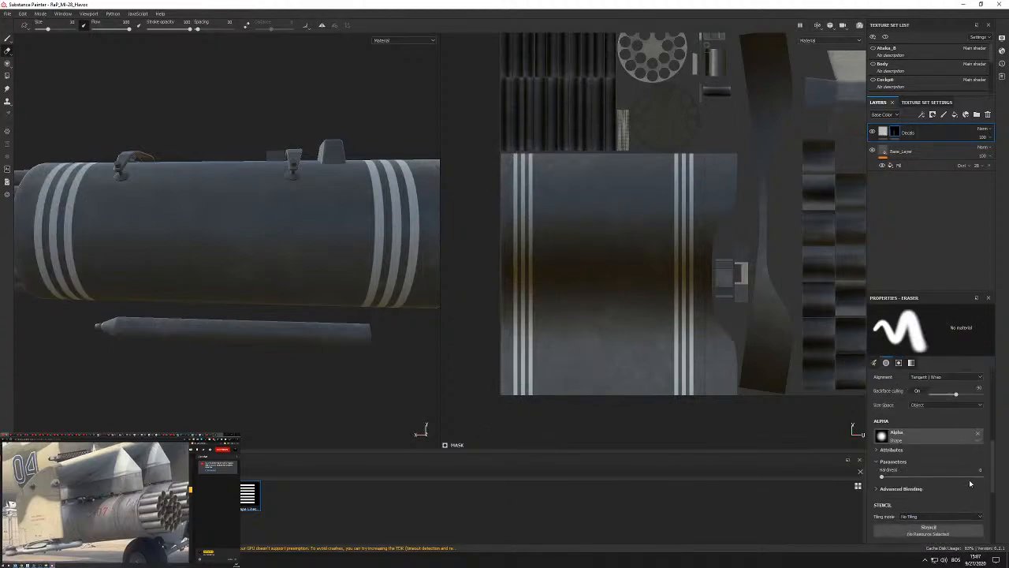
left_click(978, 436)
right_click_drag(577, 208, 591, 209, "ctrl")
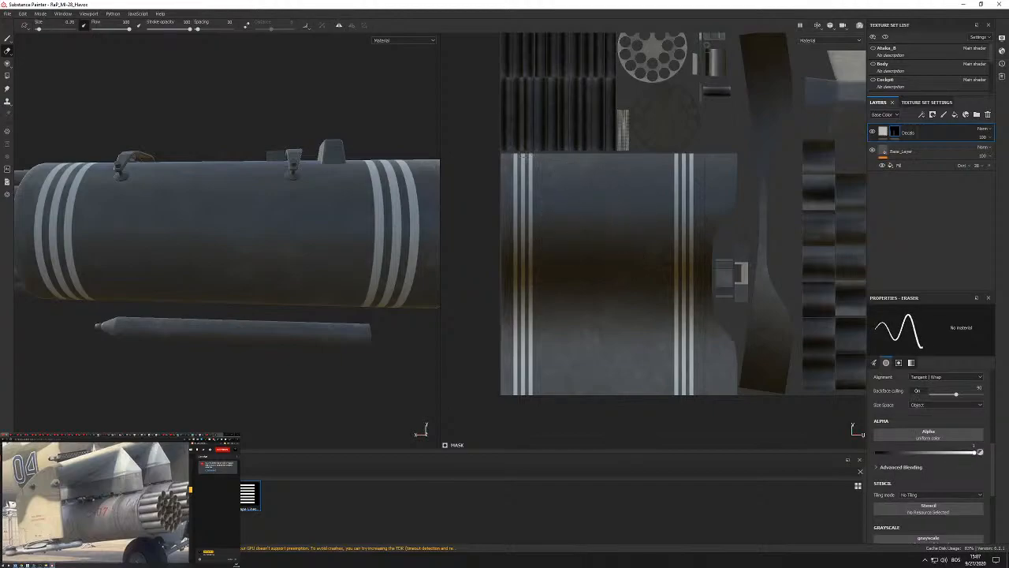
left_click(534, 424, "ctrl+shift")
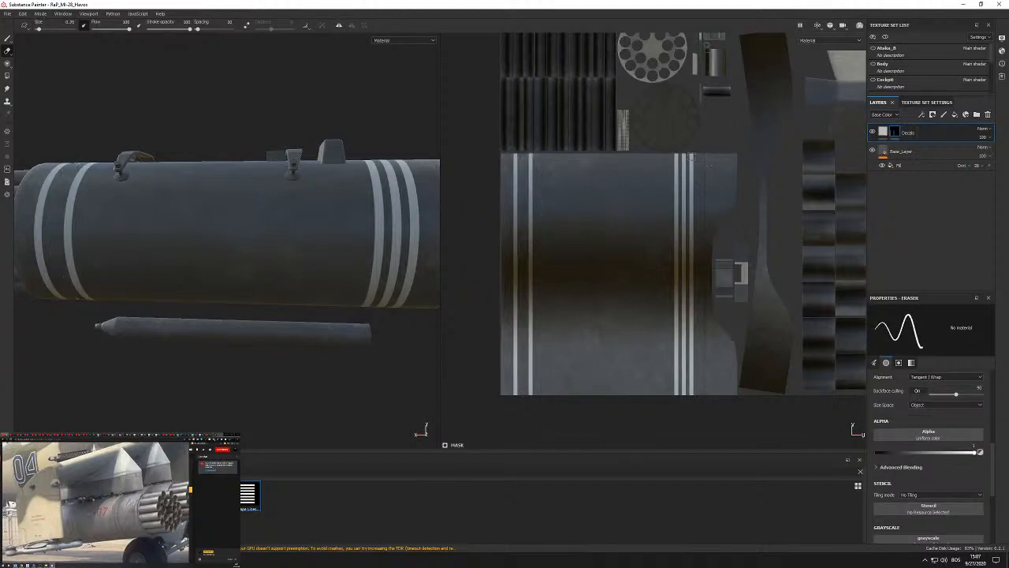
left_click(693, 419, "ctrl+shift")
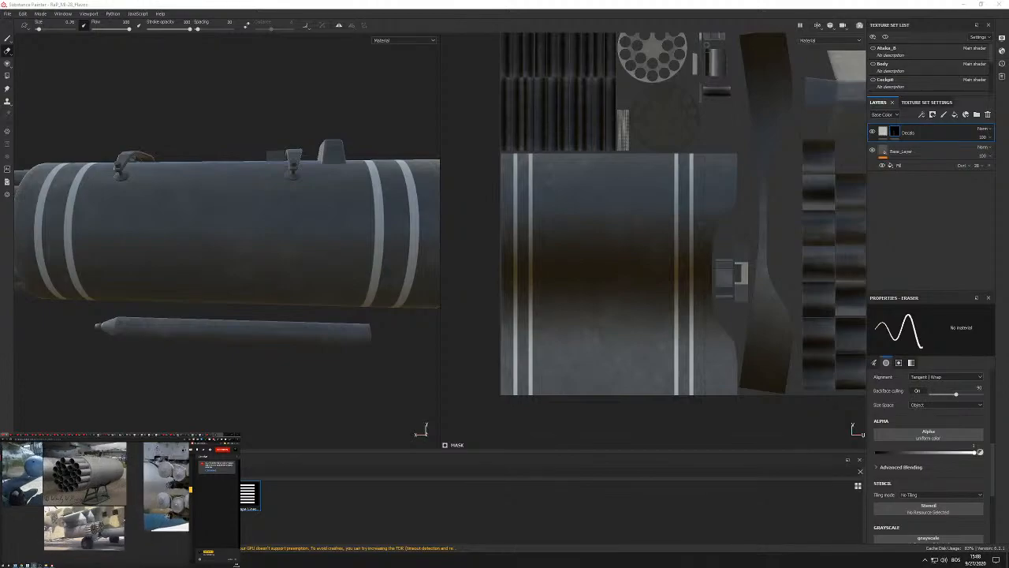
Limit the Decals fill to the color channel and set its base color to near-black, about 0.011.
left_click(884, 133)
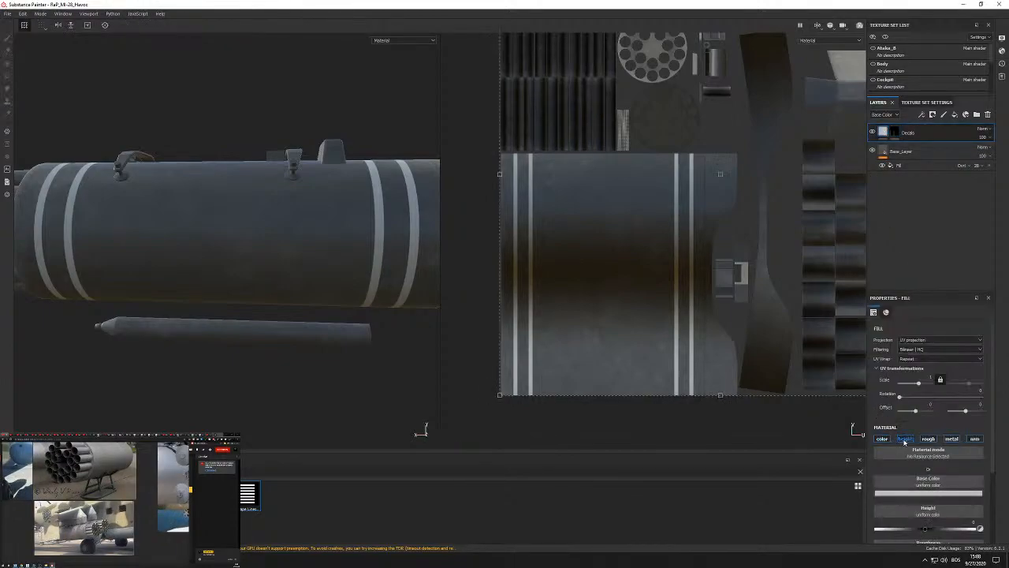
left_click(933, 494)
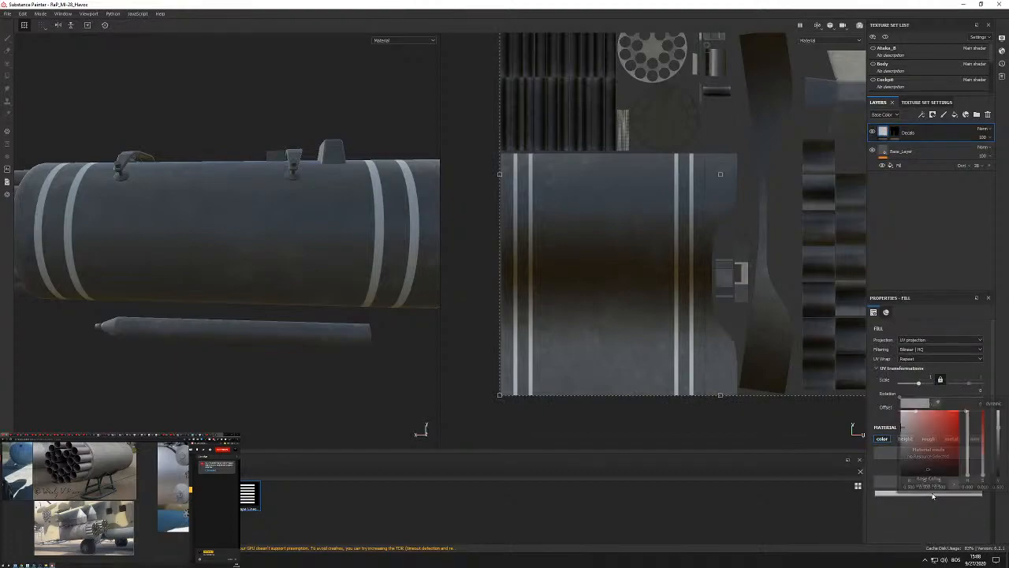
left_click(901, 472)
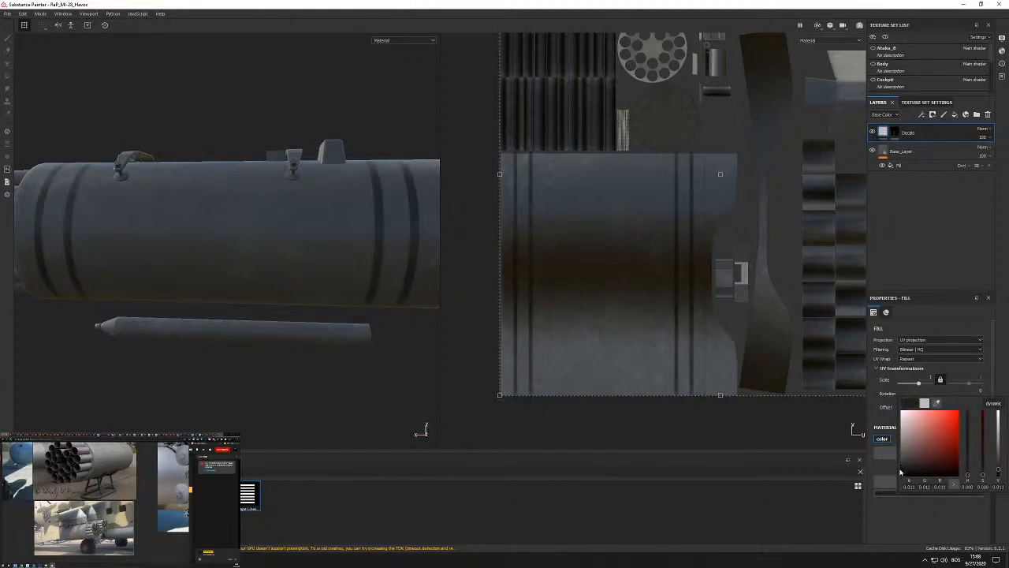
Set the Decals layer's blending mode to Overlay.
left_click(982, 130)
left_click(979, 249)
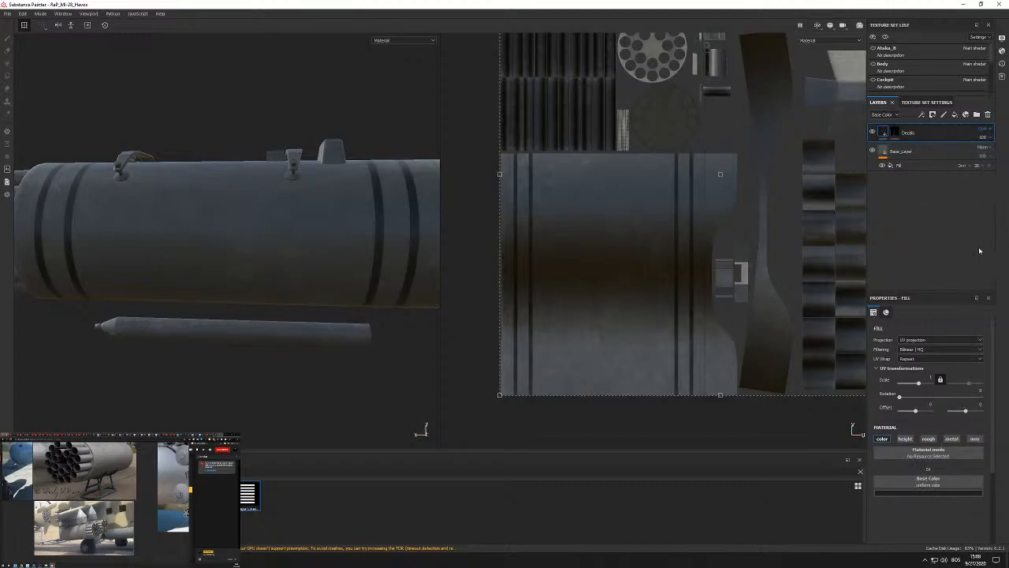
Lower the Decals layer's opacity to about 75, check the stripes against the reference photos, and save the project.
left_click(983, 136)
left_click_drag(983, 151, 997, 155)
left_click_drag(310, 234, 313, 176, "alt")
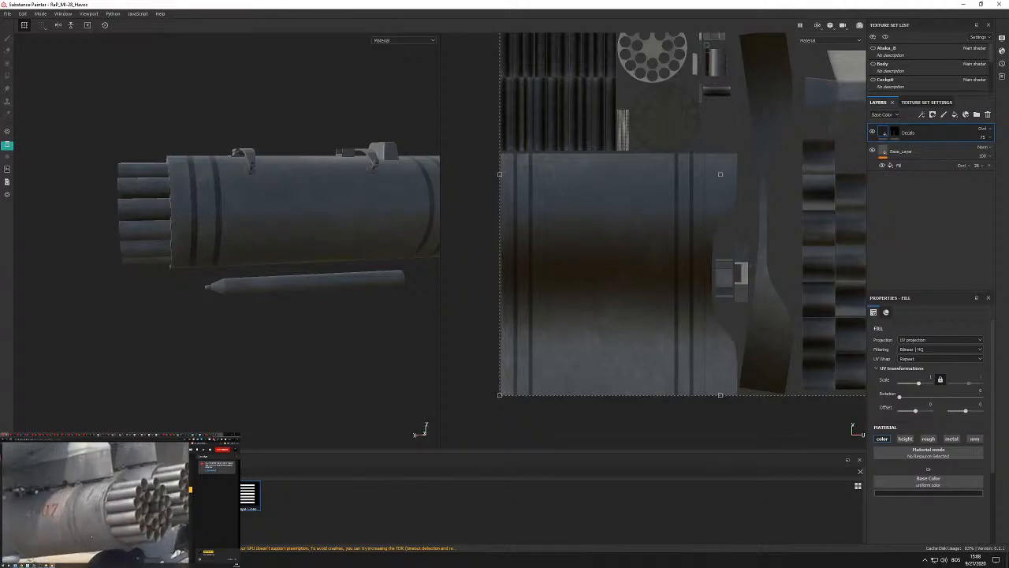
left_click_drag(335, 234, 181, 209, "alt")
mouse_move(299, 213)
left_mouse_down("alt")
mouse_move(249, 208)
mouse_move(290, 211)
left_mouse_up("alt")
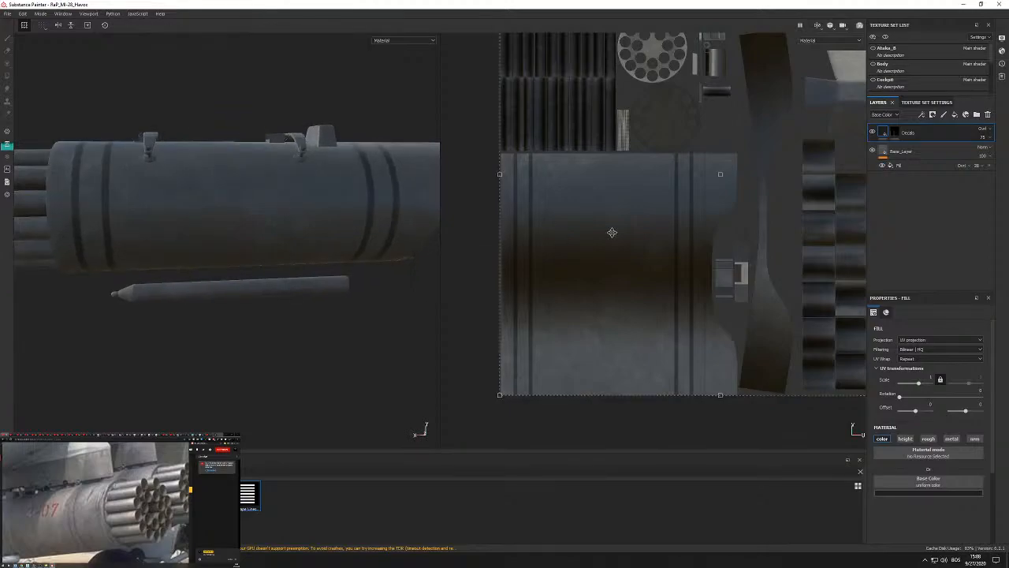
left_click_drag(241, 235, 250, 204, "alt")
left_click_drag(312, 184, 278, 202, "alt")
middle_click_drag(88, 469, 88, 490)
scroll(86, 477, "up", 4)
key("ctrl+s")
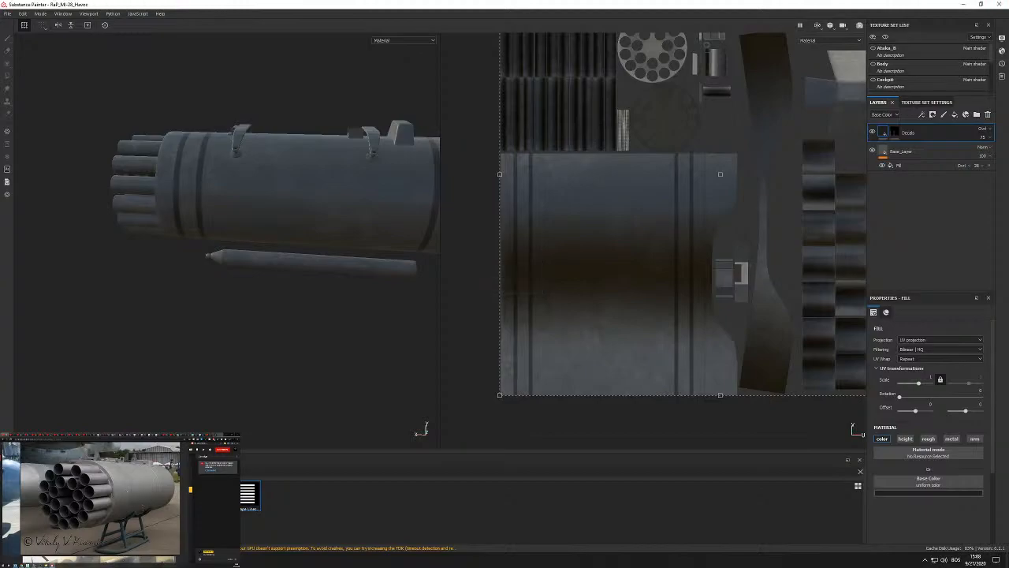
Add a new fill layer above Decals and give it a black mask.
left_click_drag(239, 179, 248, 169, "alt")
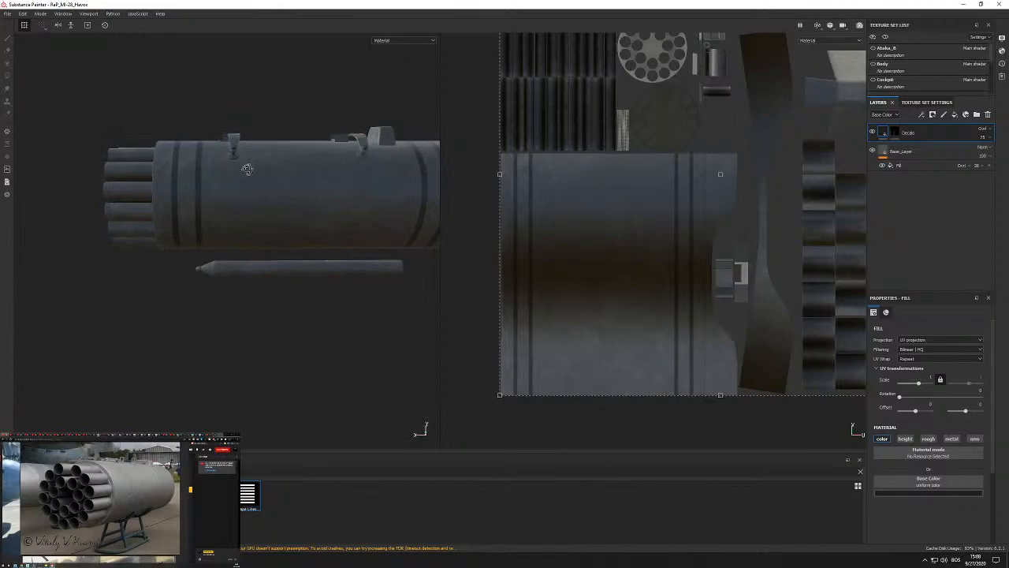
left_click(955, 114)
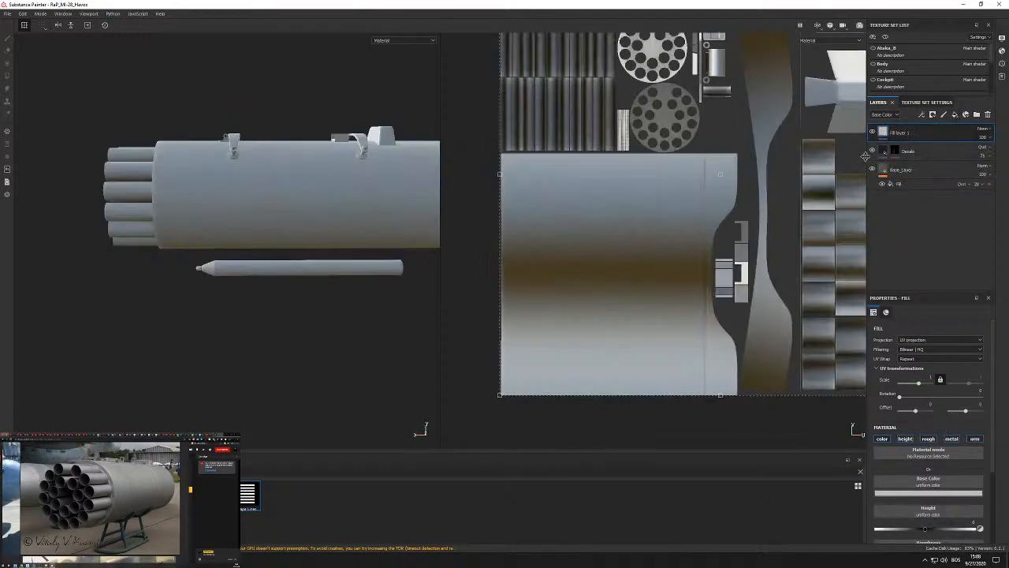
right_click(901, 134)
left_click(943, 148)
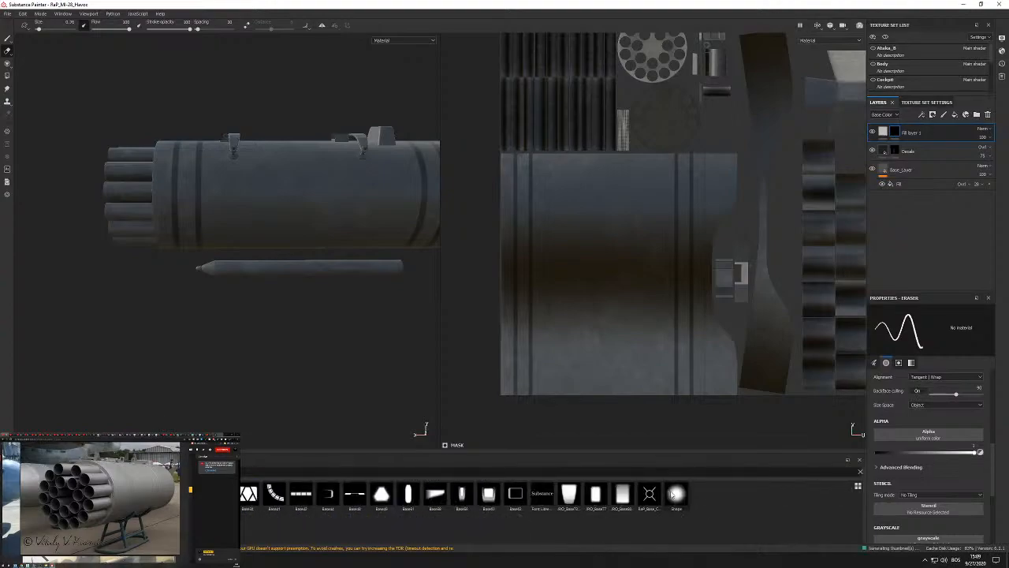
Assign the soft round Shape alpha to the eraser and the paint brush, and undo the freehand test stroke.
left_click(672, 494)
scroll(654, 237, "up", 1)
middle_click_drag(653, 237, 697, 235, "alt")
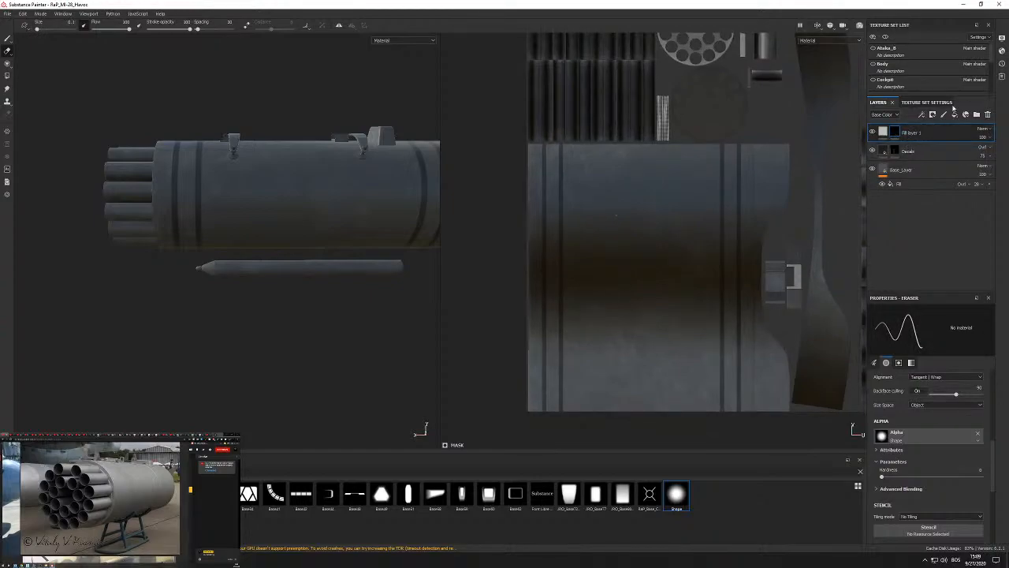
key("p")
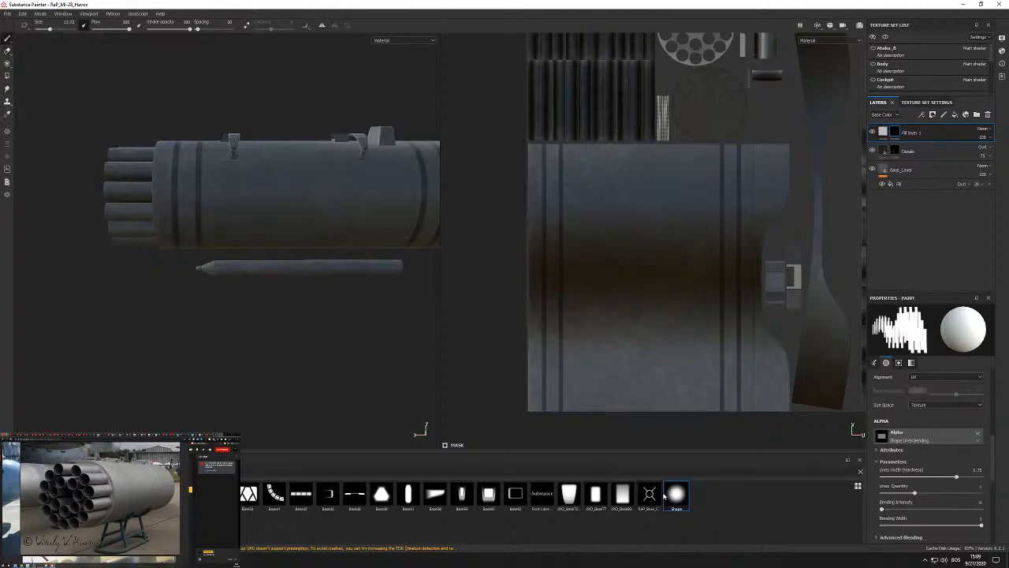
left_click(674, 495)
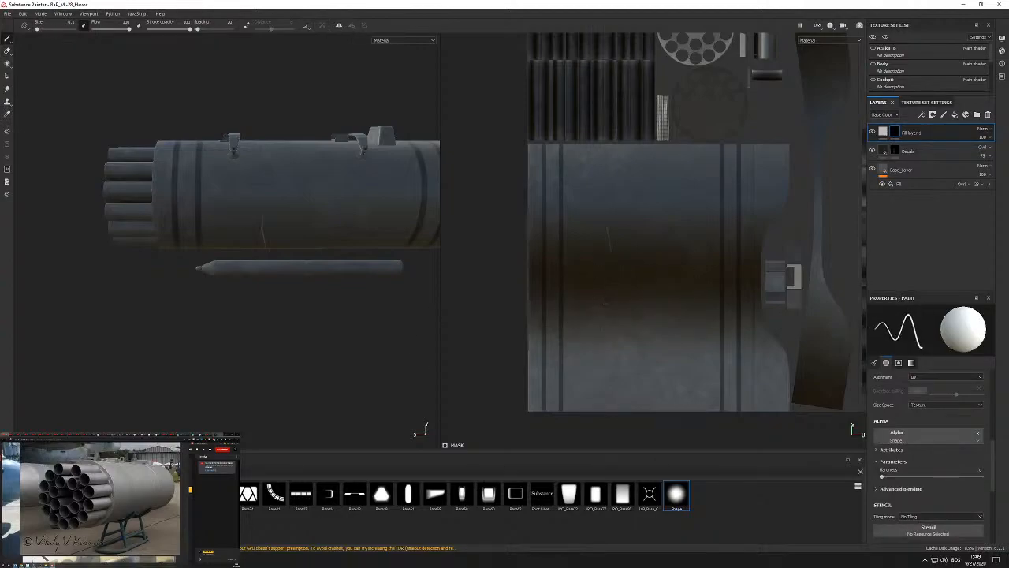
key("ctrl+z")
Paint a thin straight line in the new mask along the inner side of each stripe band, spanning the UV shell's full height.
scroll(655, 236, "up", 2)
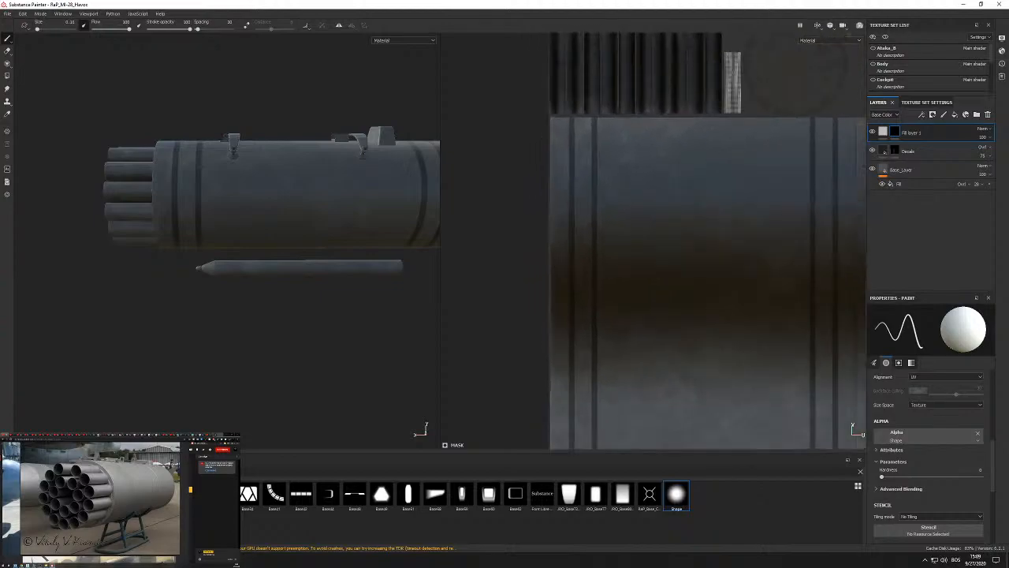
scroll(638, 277, "down", 2)
left_click(614, 433, "shift")
scroll(725, 188, "up", 2)
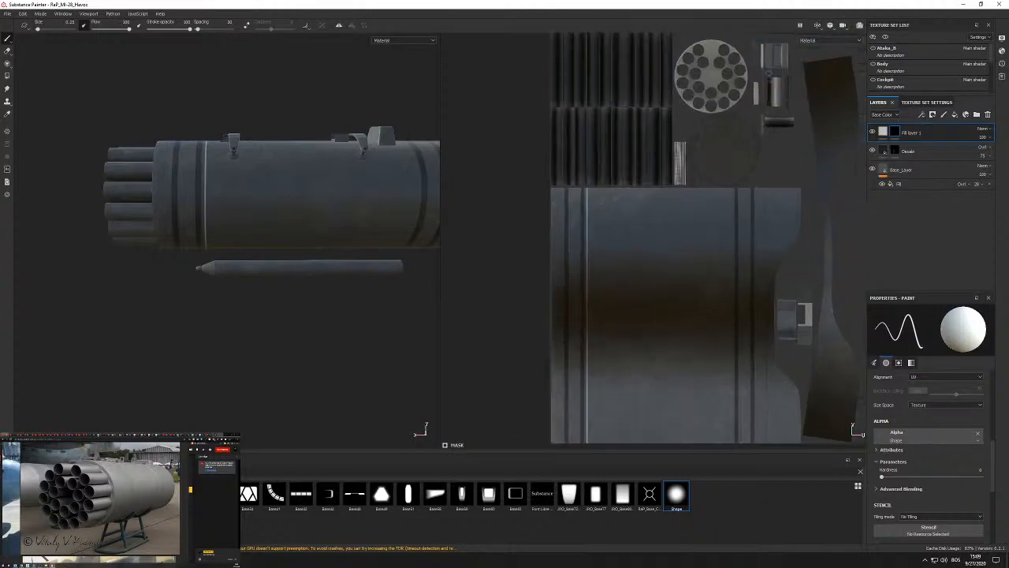
left_click(731, 432, "shift")
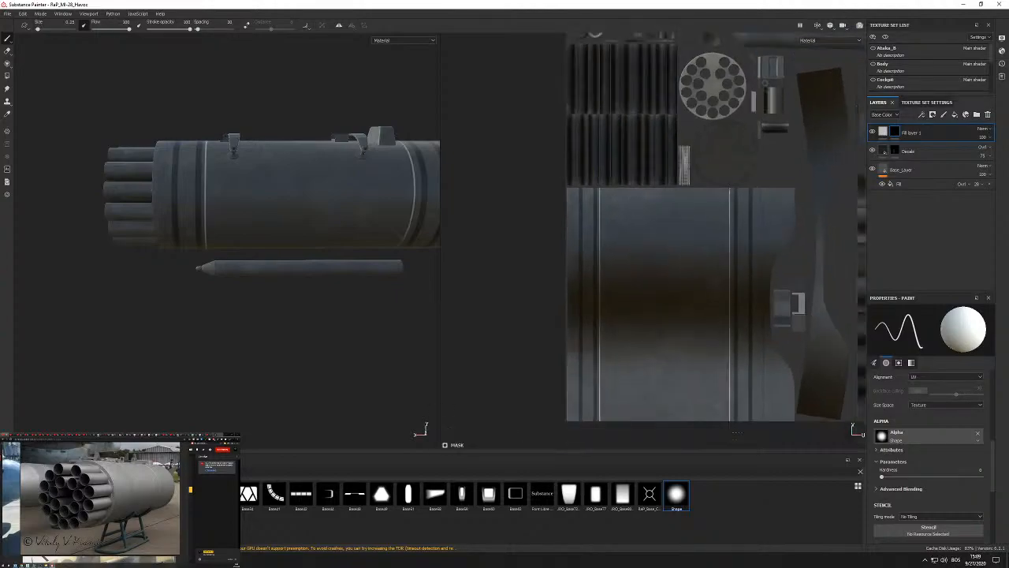
scroll(414, 150, "up", 3)
left_click_drag(402, 165, 402, 247, "alt")
scroll(339, 169, "up", 4)
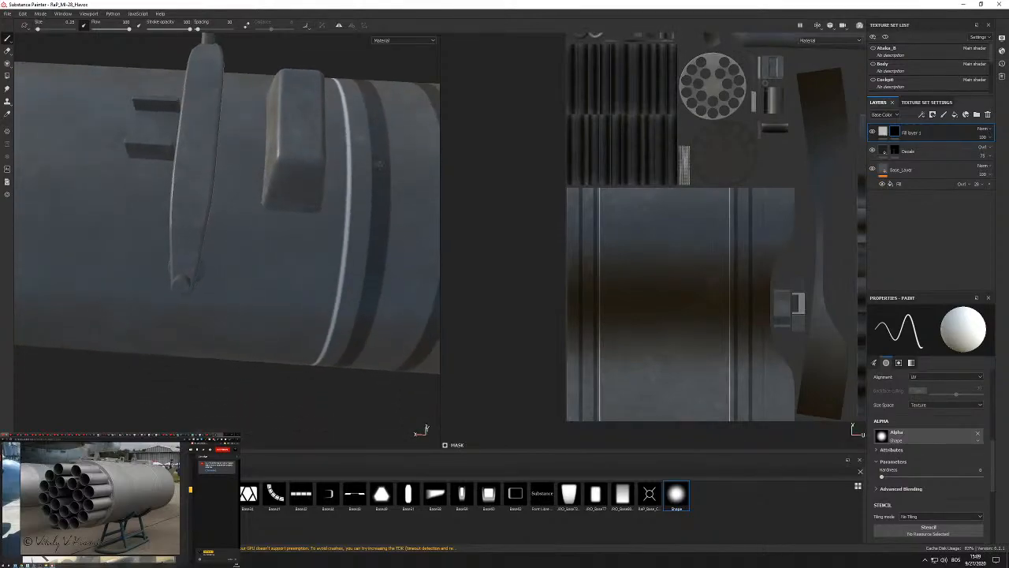
Rename the new fill layer as Details_NRM.
double_click(911, 134)
type("Details_high")
key("Return")
Limit the Details_NRM fill to the height channel by disabling color, roughness, metallic and normal.
scroll(886, 377, "down", 3)
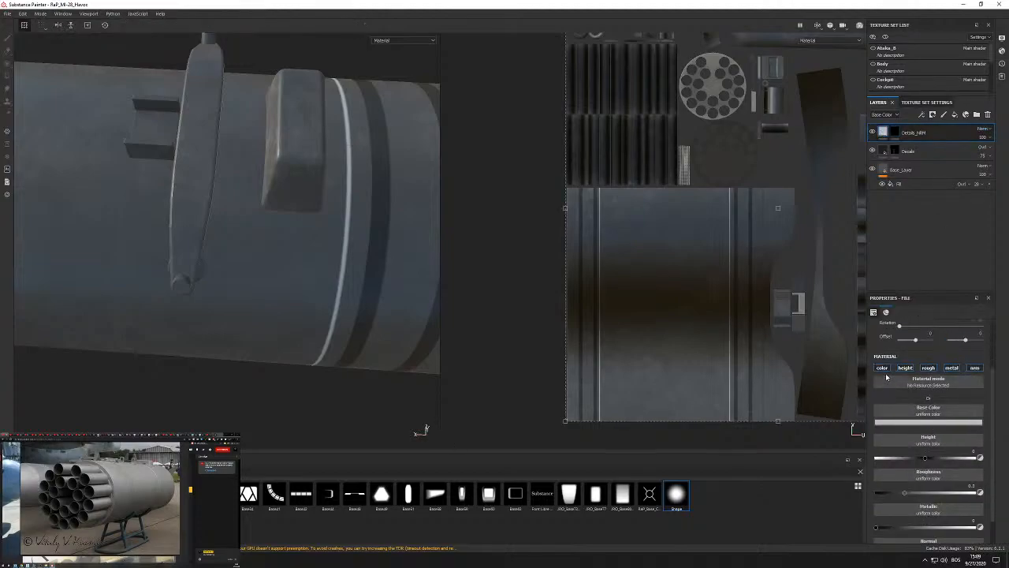
left_click(882, 367)
left_click(928, 367)
left_click(951, 367)
left_click(974, 368)
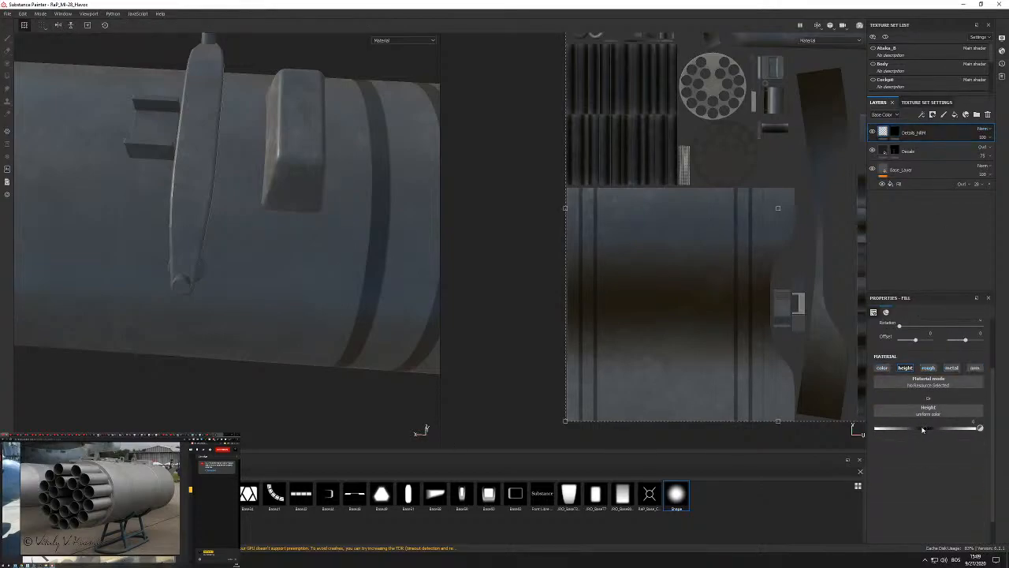
Raise the Details_NRM fill's height to about 0.4, checking the relief of the lines on the pod.
left_click_drag(320, 300, 347, 265, "alt")
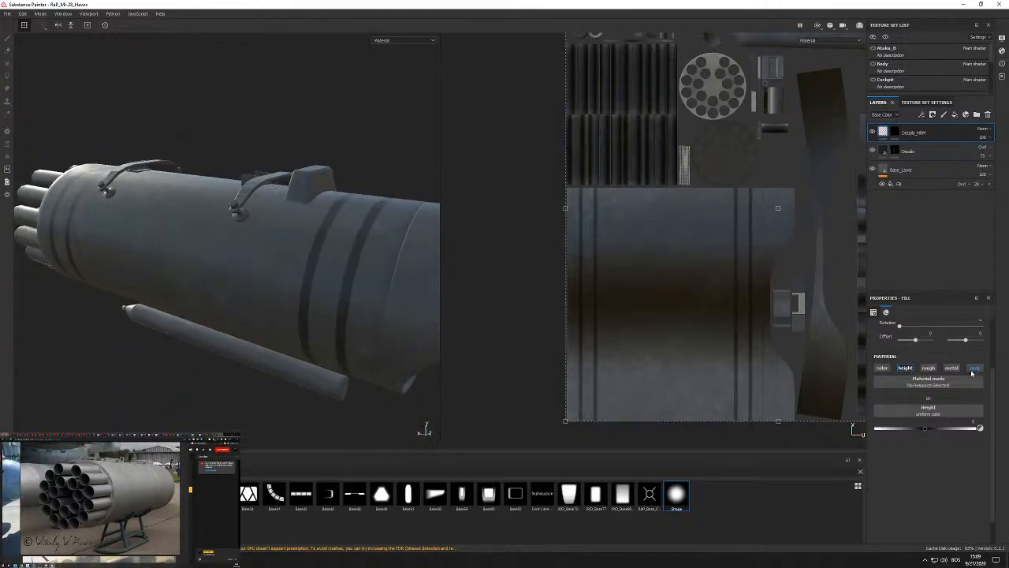
left_click_drag(925, 429, 950, 433)
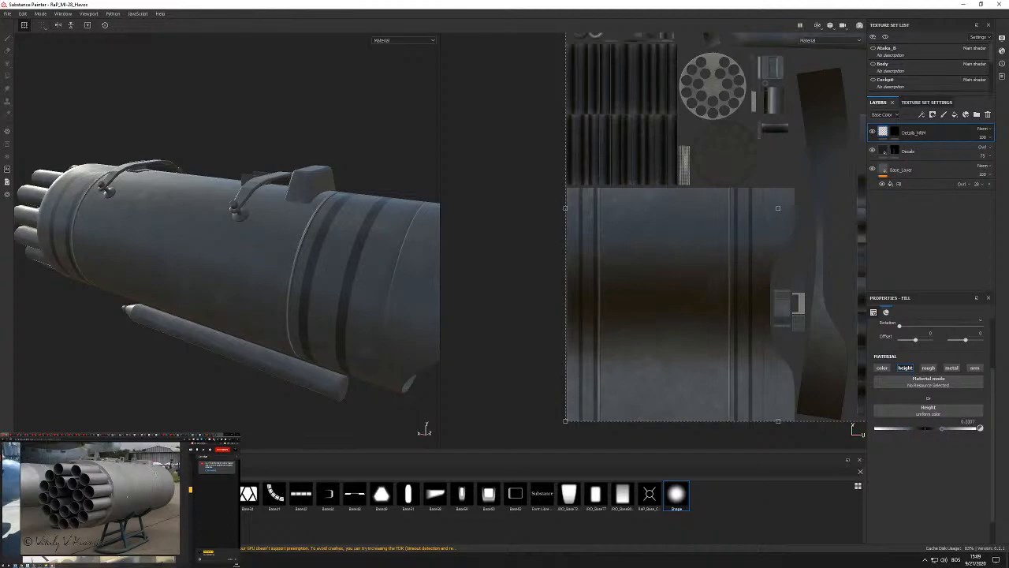
left_click_drag(281, 328, 318, 255, "alt")
middle_click_drag(317, 255, 317, 272, "alt")
right_click_drag(302, 261, 280, 298, "alt")
middle_click_drag(280, 298, 318, 228, "alt")
left_click_drag(205, 227, 241, 216, "alt")
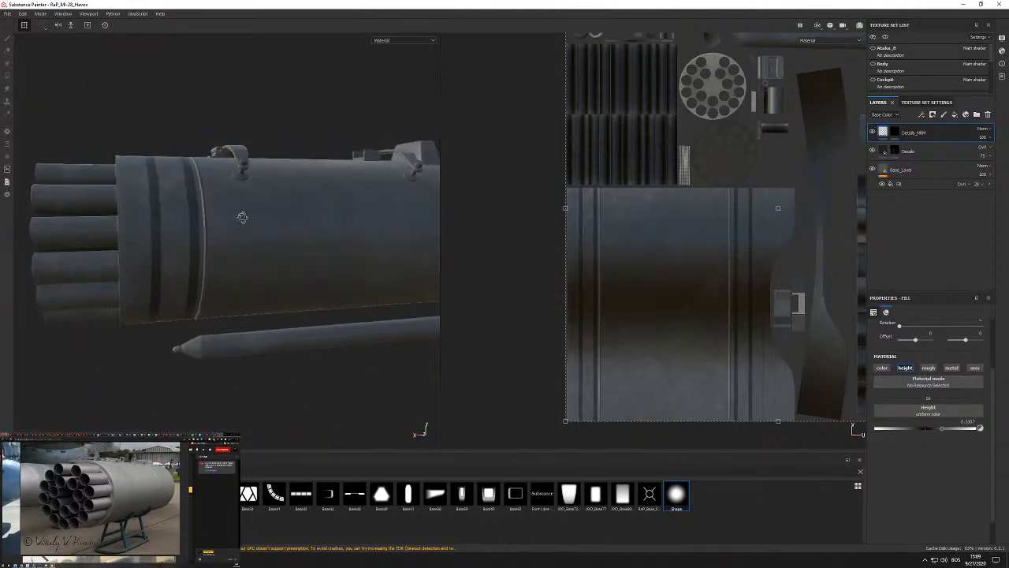
left_click_drag(945, 429, 948, 430)
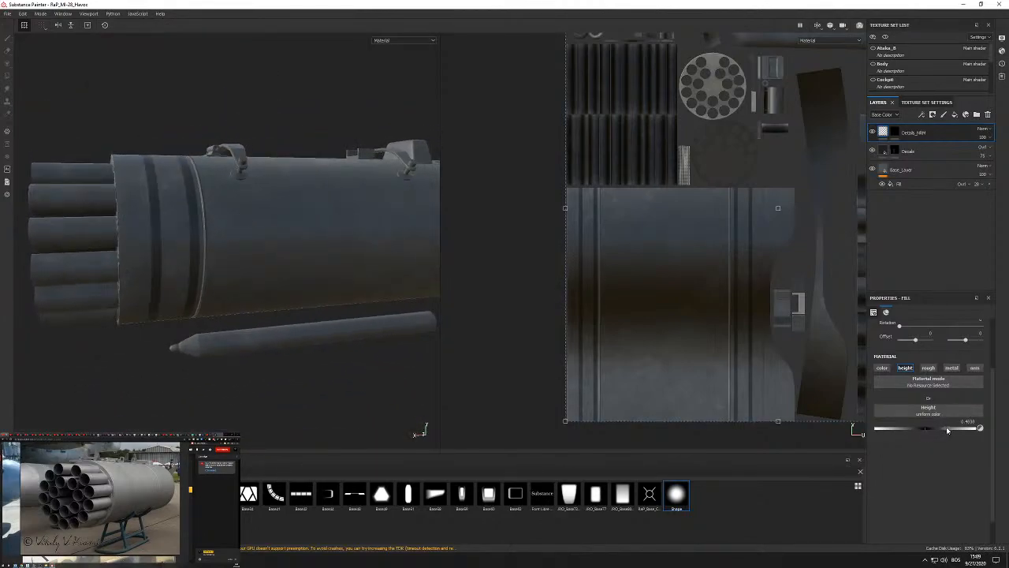
Paint a second thin straight line in the Details_NRM mask between the two dark stripes of each band.
left_click(895, 133)
middle_click_drag(618, 226, 691, 208, "alt")
scroll(691, 208, "up", 3)
scroll(649, 155, "up", 2)
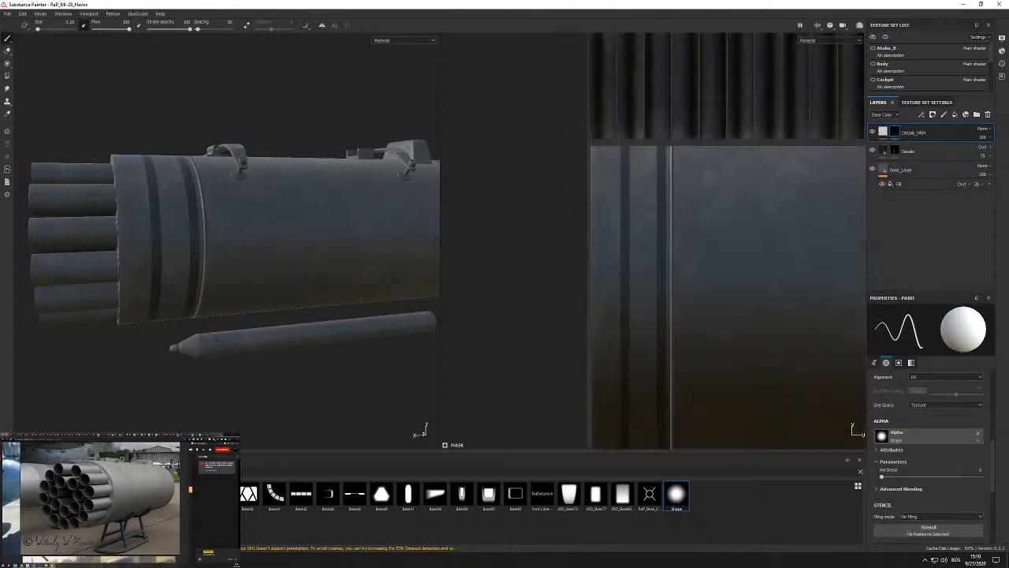
scroll(651, 147, "down", 5)
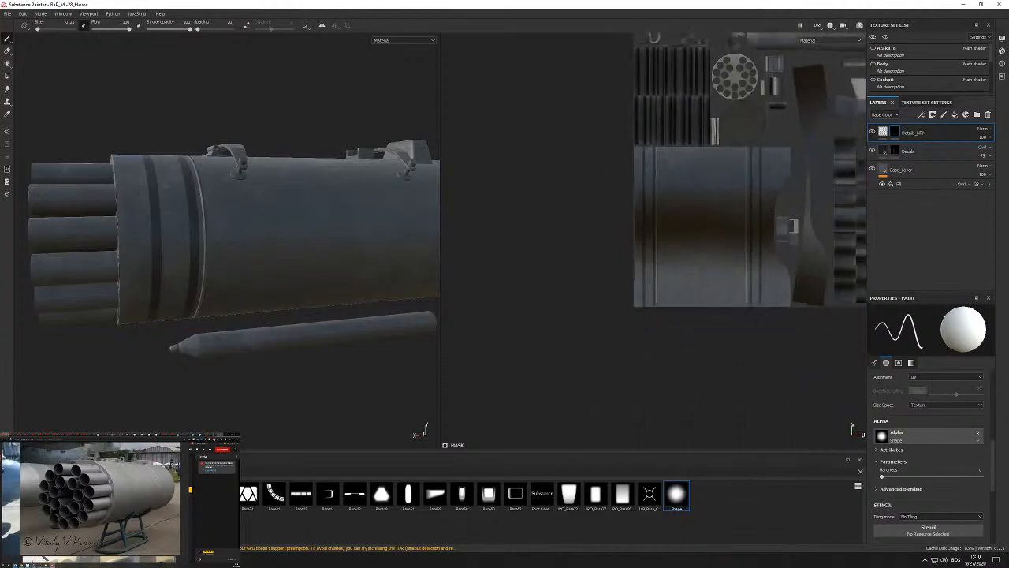
scroll(755, 210, "up", 3)
scroll(742, 119, "down", 2)
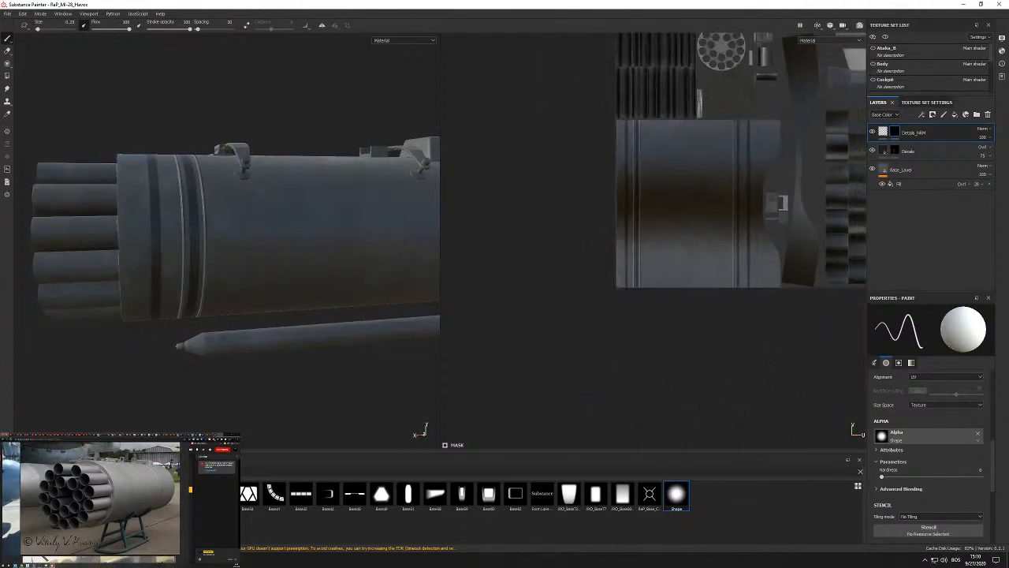
scroll(742, 118, "up", 4)
scroll(757, 120, "down", 4)
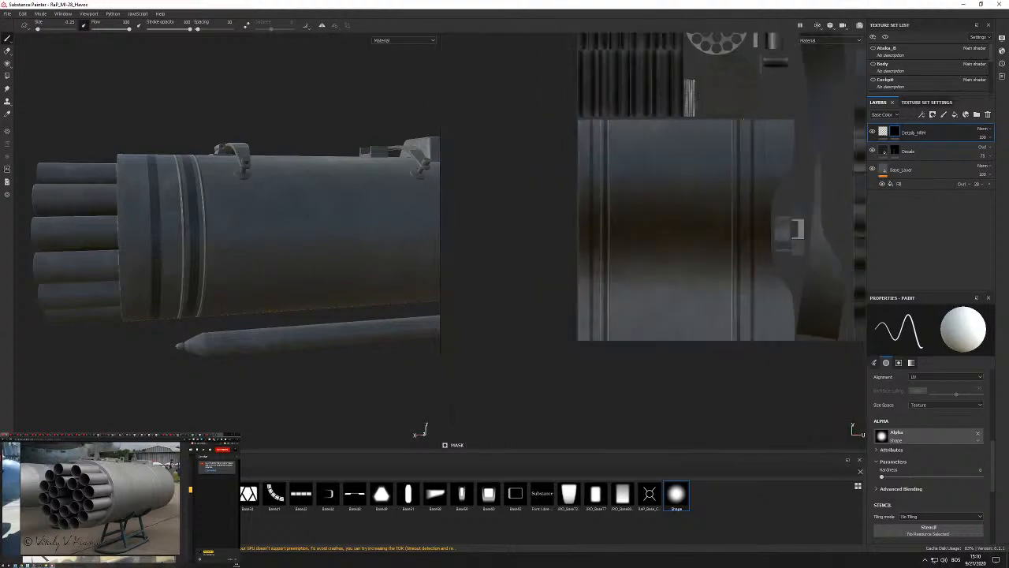
Examine the raised lines around both ends of the pod body from several sides.
left_click_drag(246, 241, 219, 245, "alt")
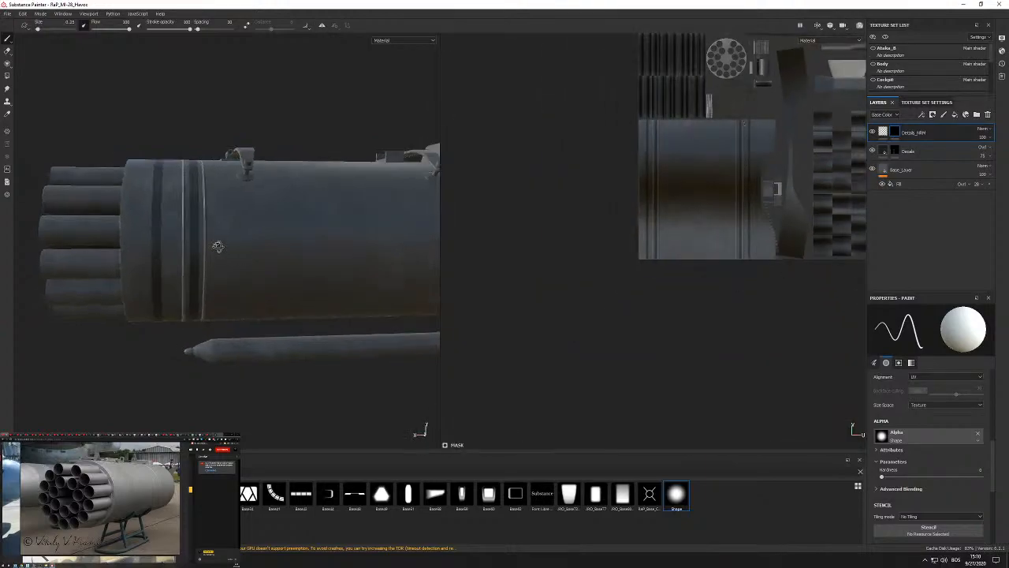
middle_click_drag(219, 245, 59, 246, "alt")
left_click_drag(331, 197, 229, 194, "alt")
scroll(229, 194, "up", 3)
left_click_drag(268, 229, 363, 237, "alt")
scroll(363, 237, "down", 3)
left_click_drag(204, 269, 255, 224, "alt")
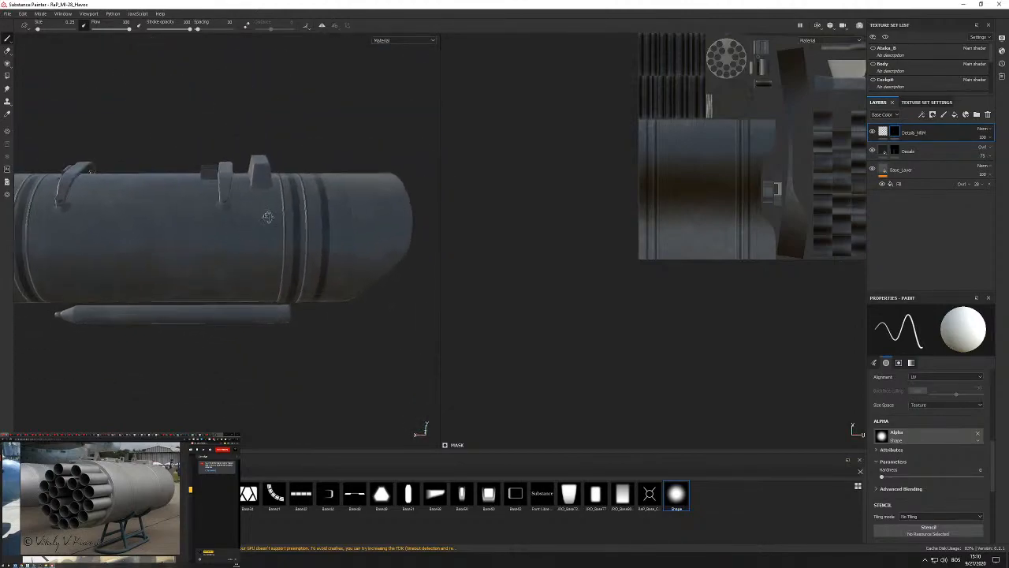
scroll(255, 223, "up", 3)
middle_click_drag(189, 235, 394, 211, "alt")
left_click_drag(278, 213, 227, 292, "alt")
Set the Details_NRM fill's height to about 0.27.
left_click(883, 132)
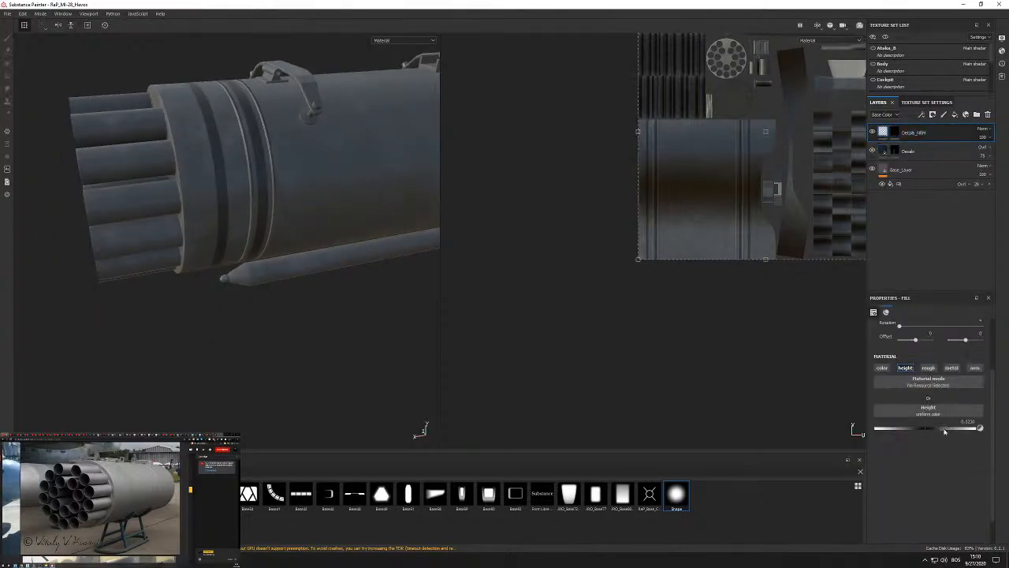
left_click_drag(933, 428, 939, 434)
left_click_drag(250, 231, 315, 194, "alt")
right_click_drag(315, 194, 286, 180, "alt")
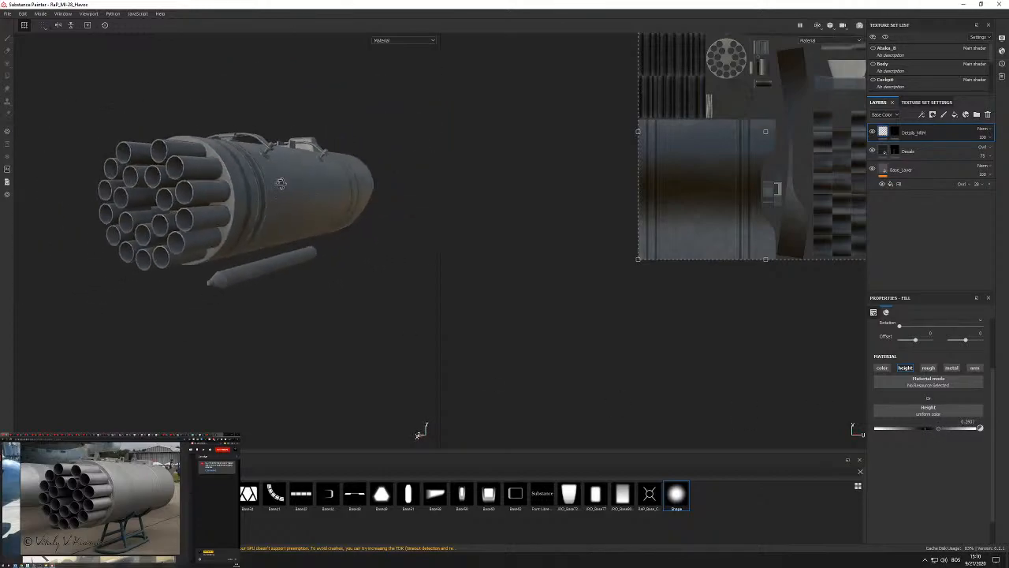
Add another fill layer above Details_NRM with a black mask for the rocket tubes at the pod's front.
left_click_drag(332, 183, 273, 184, "alt")
middle_click_drag(394, 186, 276, 189, "alt")
left_click_drag(276, 188, 284, 131, "alt")
right_click_drag(284, 131, 318, 189, "alt")
left_click_drag(318, 189, 383, 168, "alt")
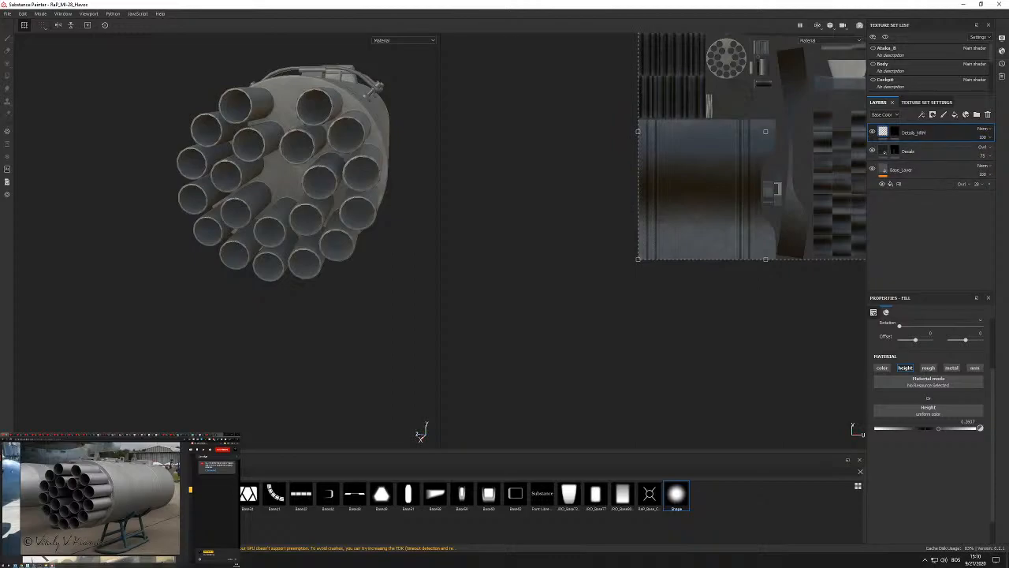
left_click(955, 114)
right_click(901, 135)
left_click(940, 153)
Set Polygon Fill to UV chunk mode with white as its color and fill the first rocket tube's interior.
key("4")
left_click(935, 311)
scroll(230, 210, "up", 3)
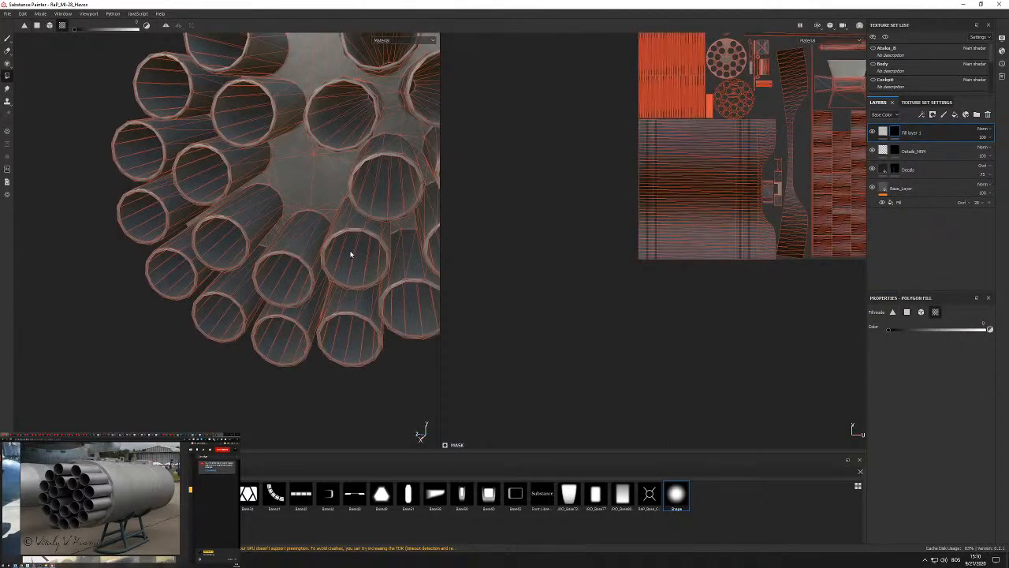
scroll(353, 274, "down", 2)
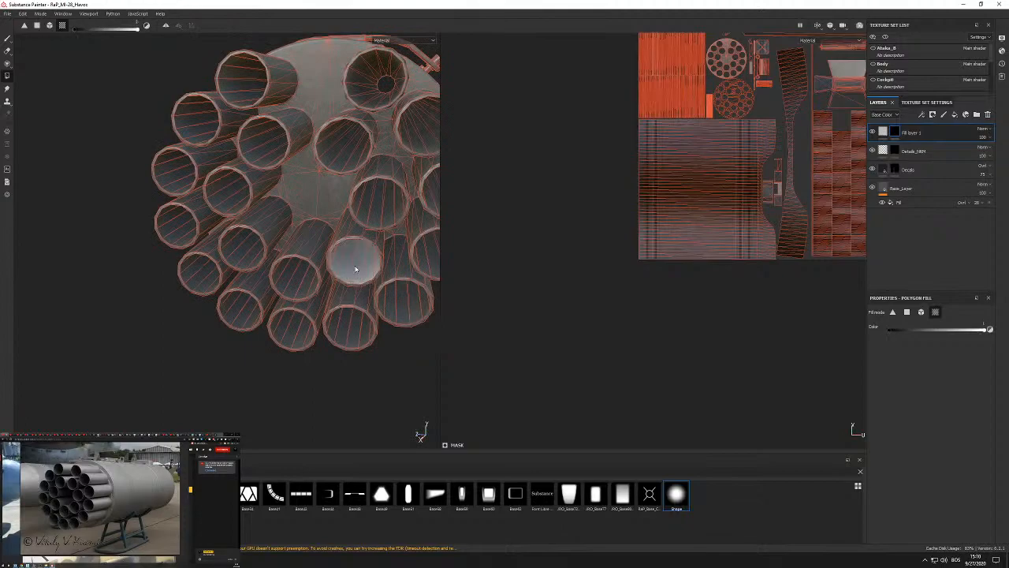
Fill the interiors of all remaining rocket tubes at the pod's front with white in the layer mask.
left_click(407, 313)
left_click(343, 327)
left_click(292, 327)
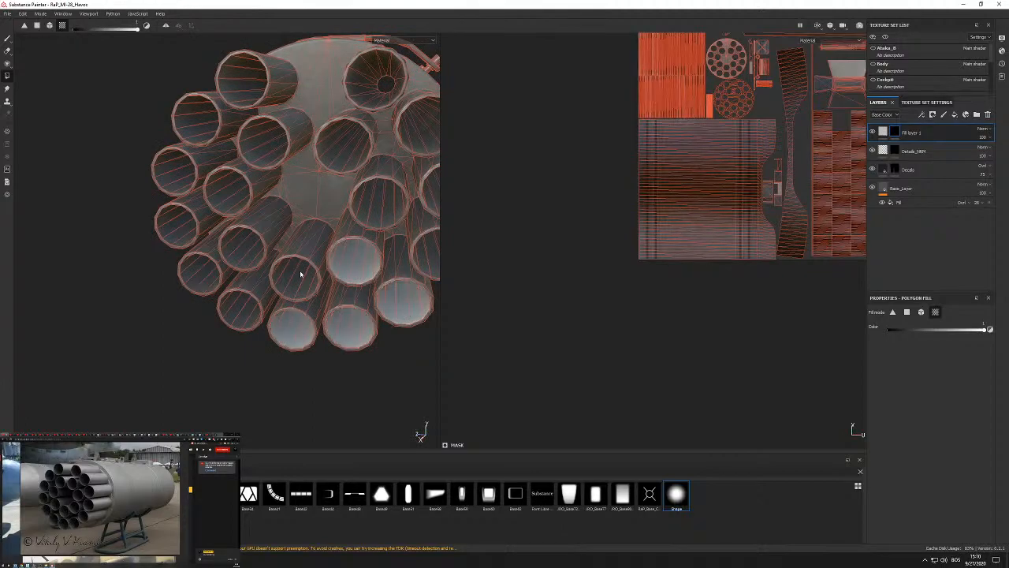
left_click(292, 275)
left_click(234, 317)
left_click(200, 286)
left_click(243, 246)
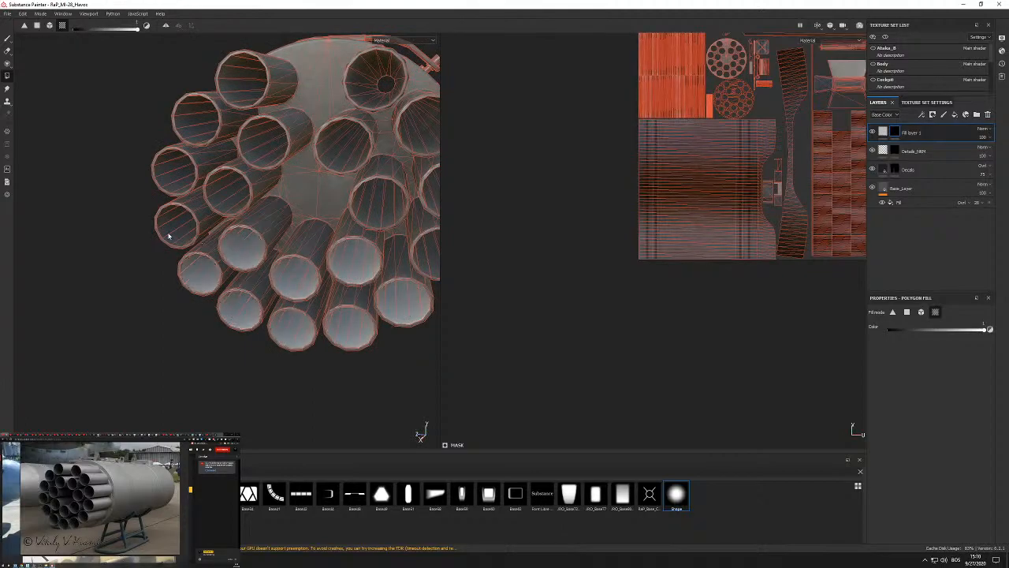
left_click(182, 237)
left_click(234, 200)
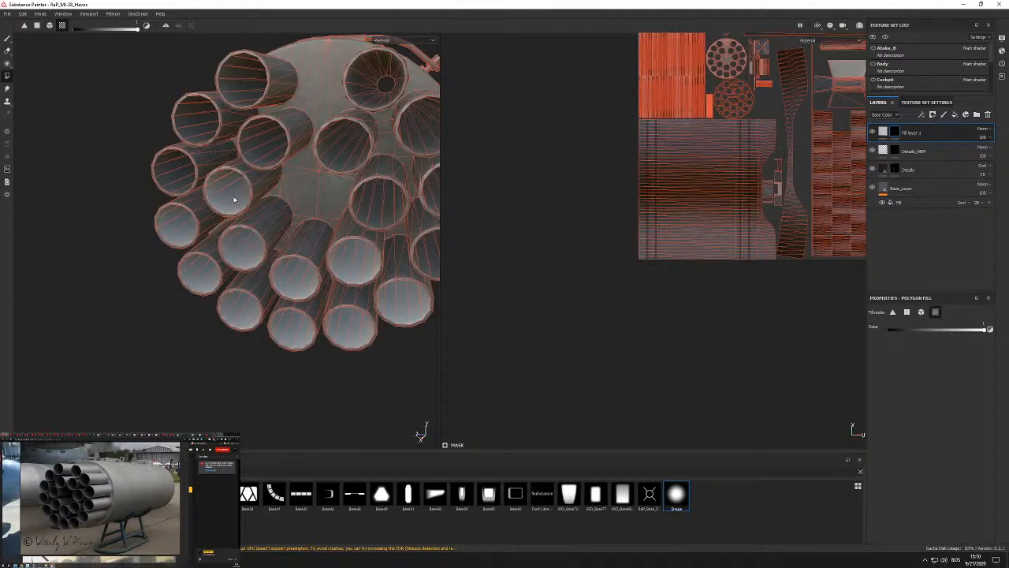
left_click(175, 167)
left_click(199, 118)
left_click(262, 134)
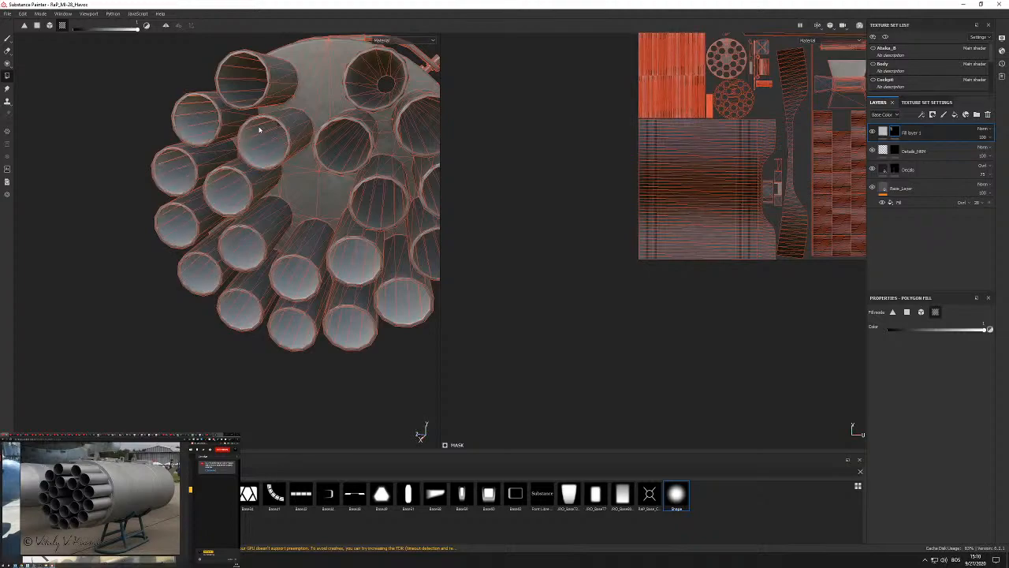
left_click(241, 79)
left_click(339, 142)
left_click(377, 202)
left_click(378, 91)
left_click_drag(410, 125, 367, 263, "alt")
left_click(356, 254)
left_click(371, 191)
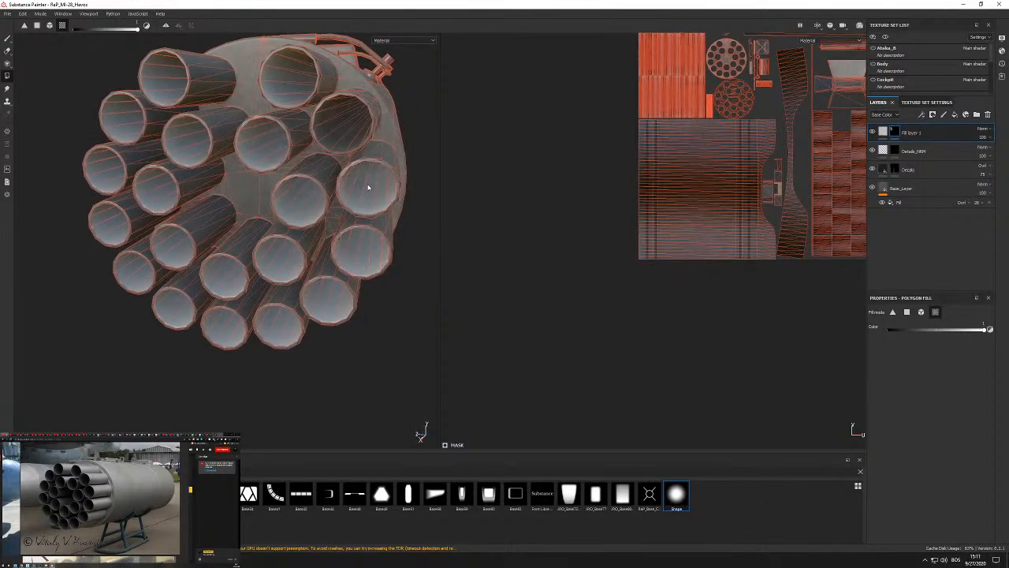
left_click(334, 135)
mouse_move(334, 135)
left_mouse_down("alt")
mouse_move(289, 153)
mouse_move(320, 179)
mouse_move(350, 136)
left_mouse_up("alt")
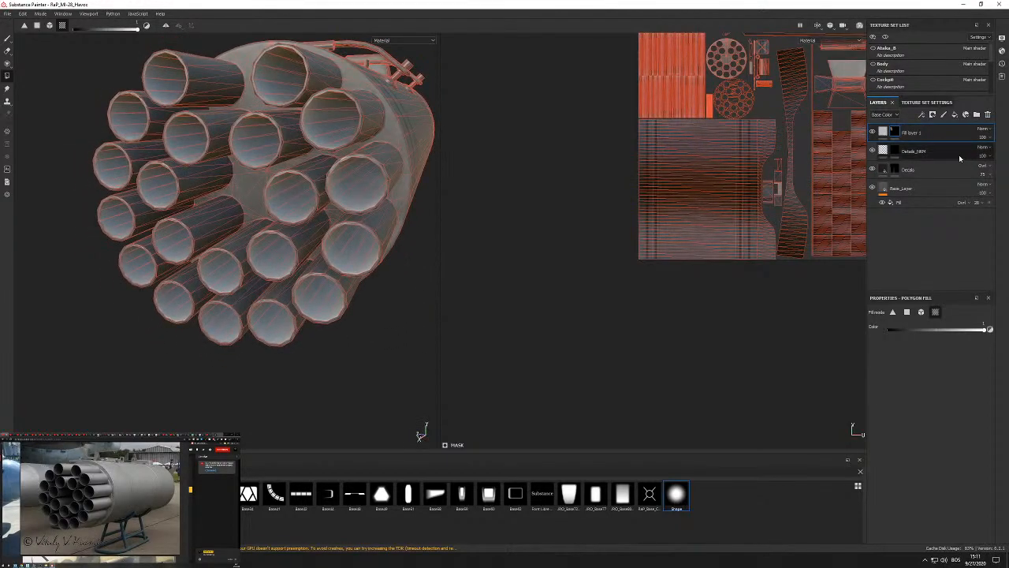
Rename the masked fill layer to Scortch_Marks_inner_Tubes.
double_click(899, 133)
type("G")
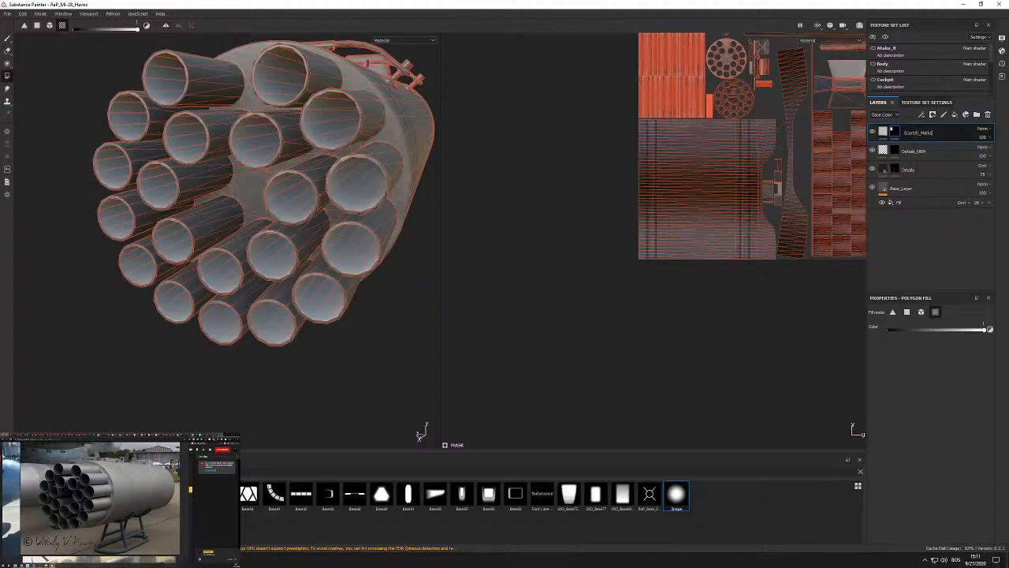
type("cratch_Marks_inner_Tubes")
key("Return")
Add a fill effect to the tube layer's content and limit the layer's own channels to color and roughness.
left_click(883, 131)
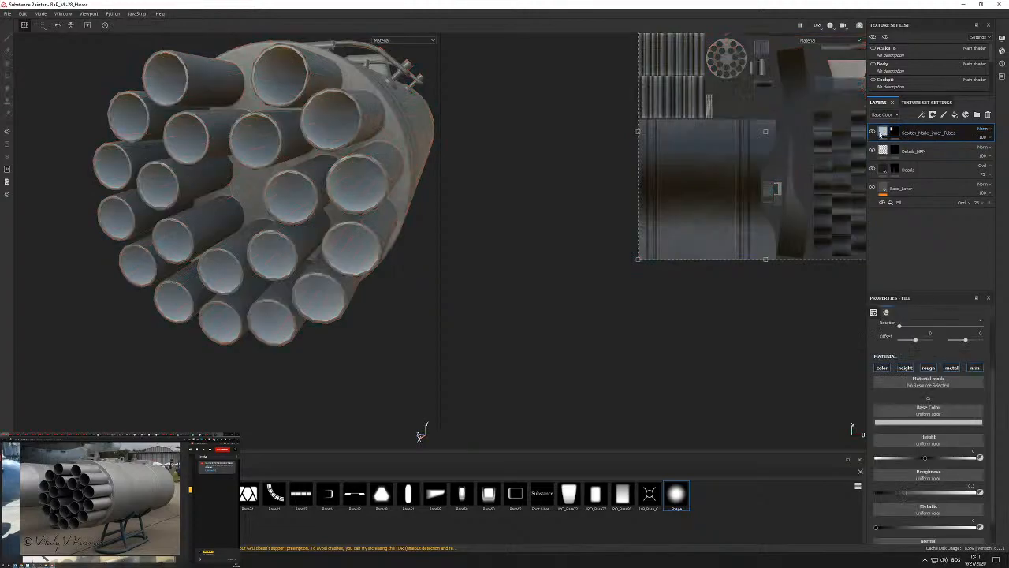
left_click(35, 506)
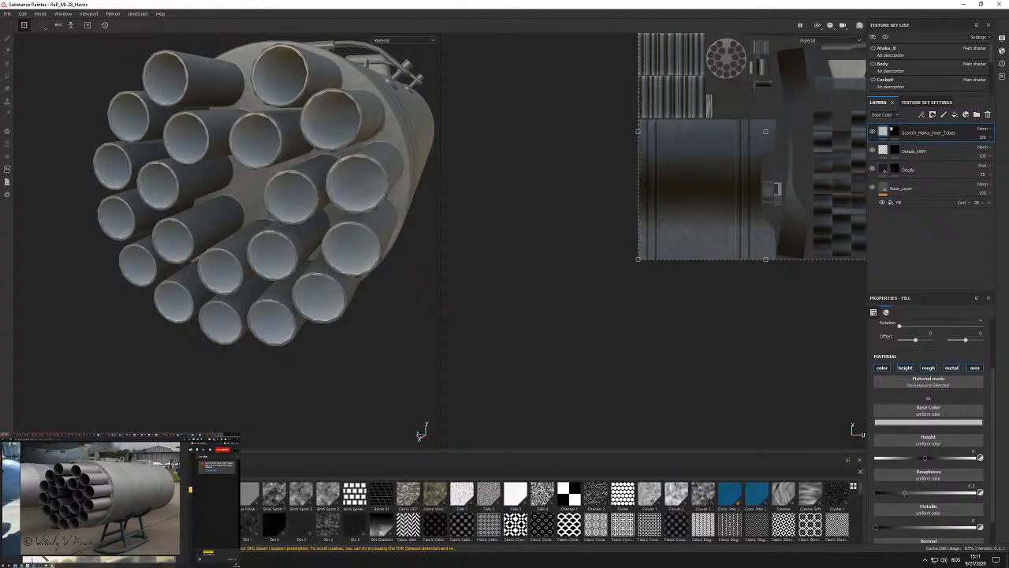
mouse_move(219, 495)
right_click(881, 132)
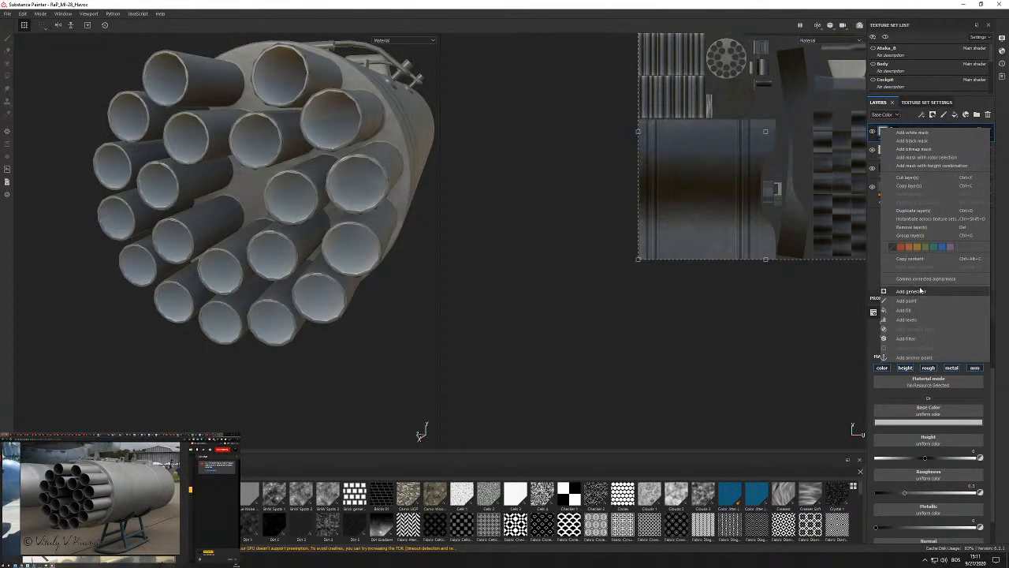
left_click(904, 310)
left_click(905, 367)
left_click(928, 367)
left_click(952, 368)
left_click(976, 368)
left_click(929, 367)
Set the tube layer's base color to dark grey and disable the material channels of its fill effect.
left_click(915, 422)
mouse_move(907, 473)
left_mouse_down()
mouse_move(909, 494)
mouse_move(909, 479)
mouse_move(904, 493)
mouse_move(900, 484)
left_mouse_up()
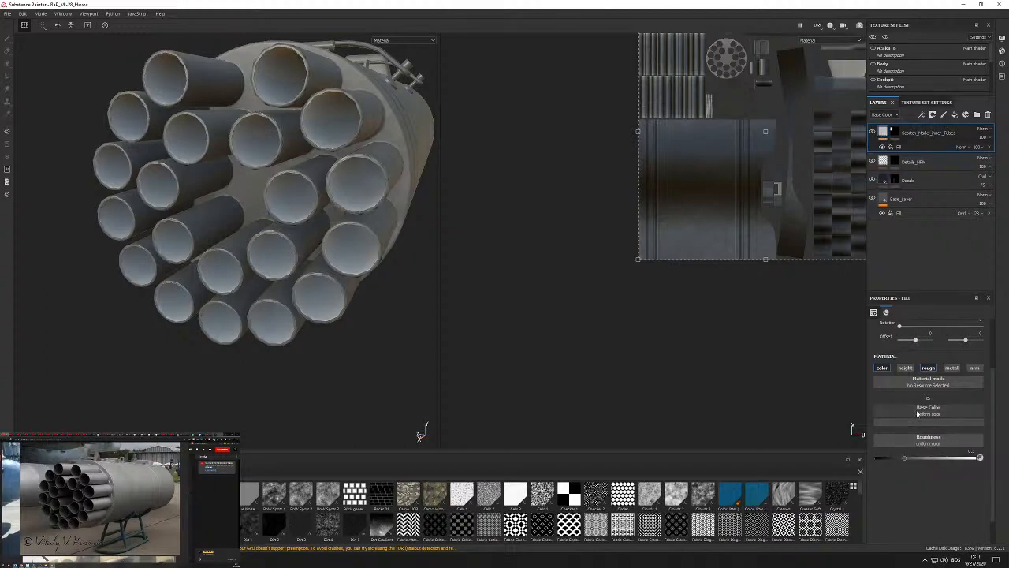
left_click_drag(233, 243, 275, 235, "alt")
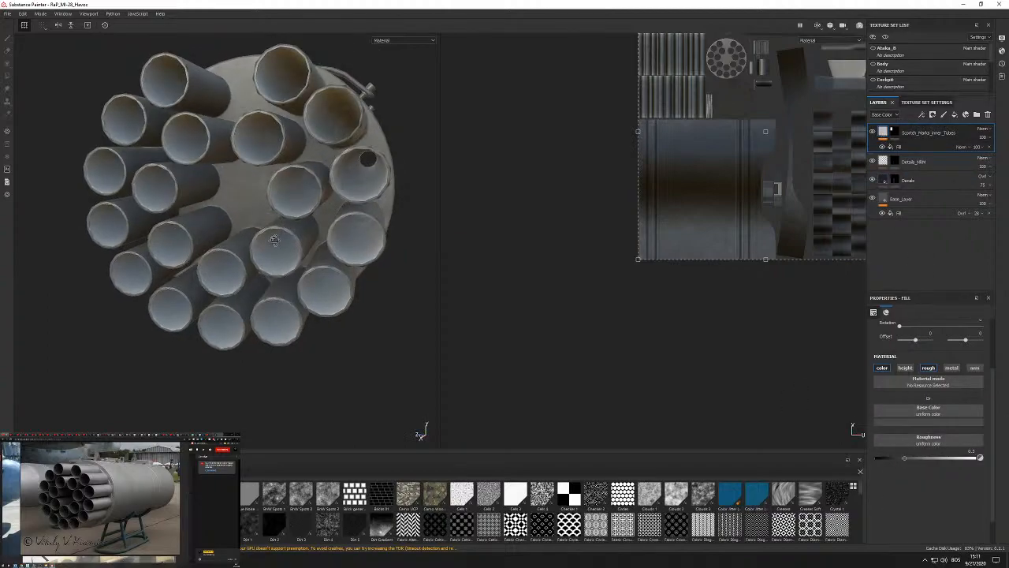
left_click(895, 133, "alt")
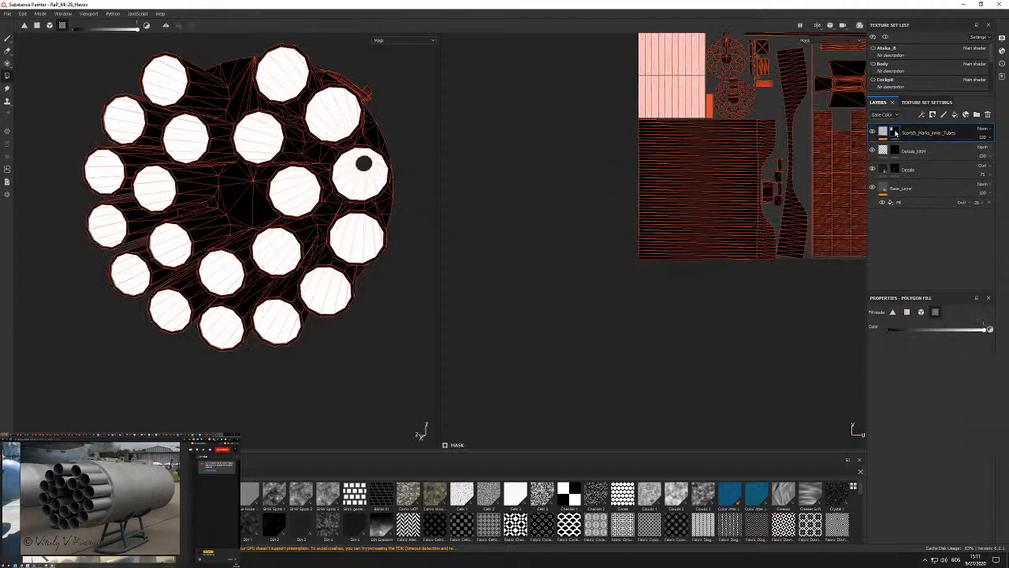
left_click(883, 132)
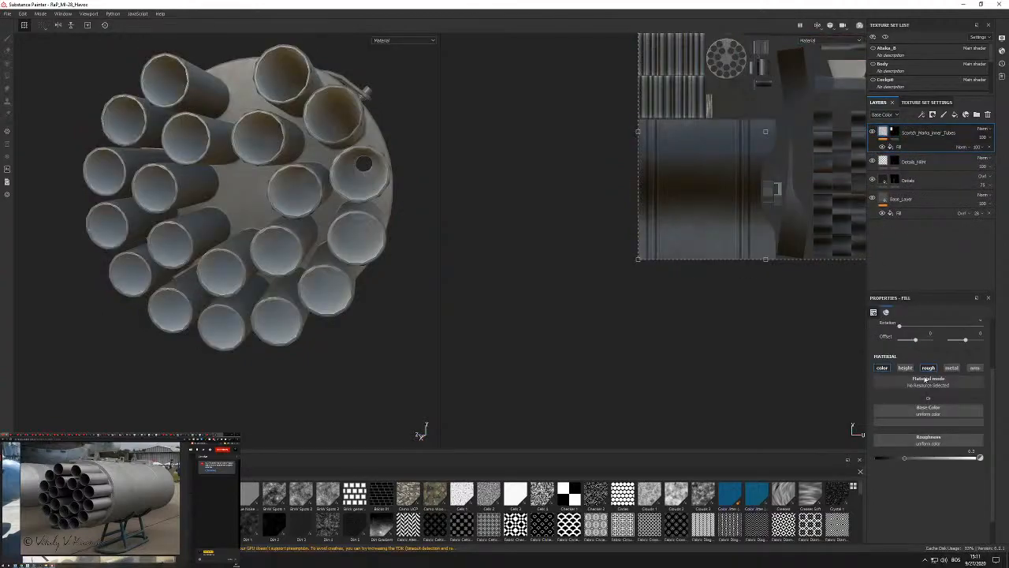
left_click(891, 420)
left_click_drag(927, 454, 924, 474)
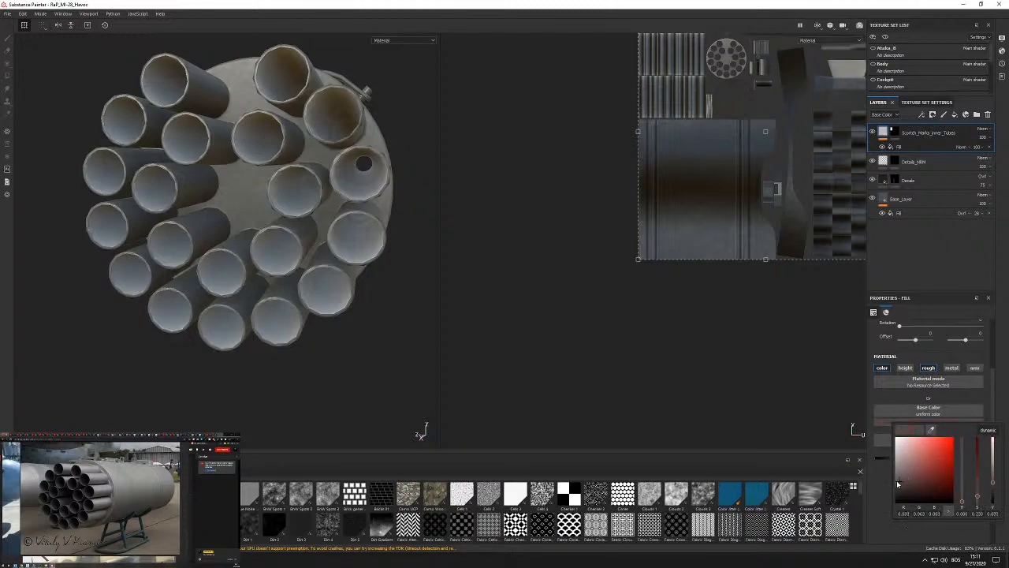
left_click(907, 148)
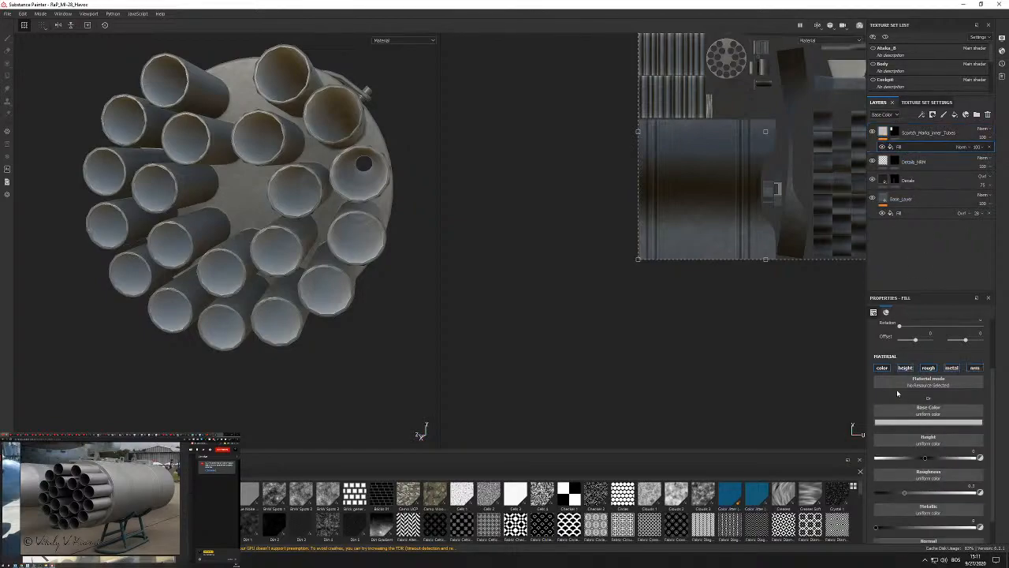
left_click(882, 369)
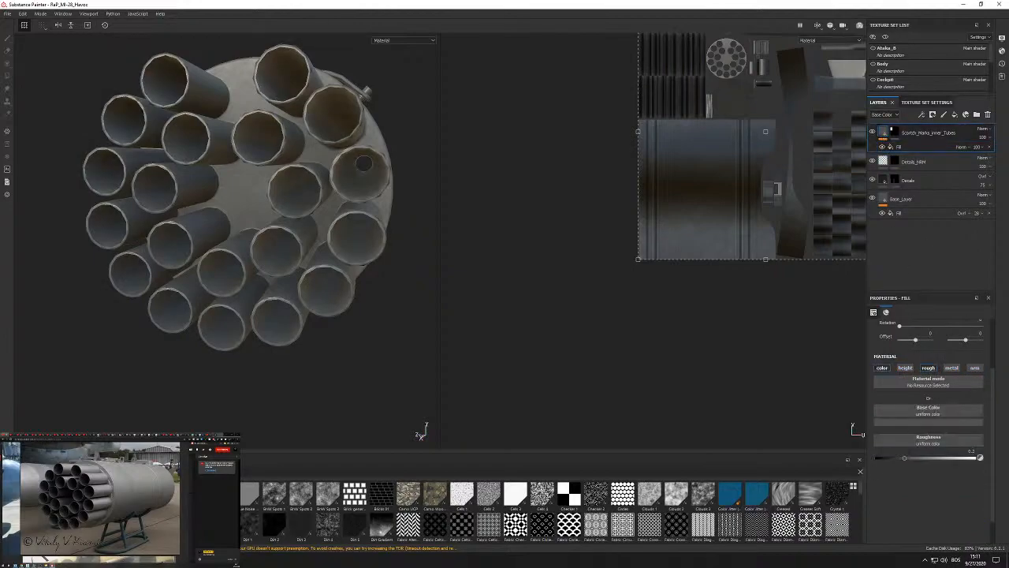
Darken the tube layer's base color to near black and set its roughness to about 0.6.
left_click(907, 422)
mouse_move(904, 487)
left_mouse_down()
mouse_move(901, 511)
mouse_move(891, 499)
left_mouse_up()
left_click(891, 502)
left_click(928, 367)
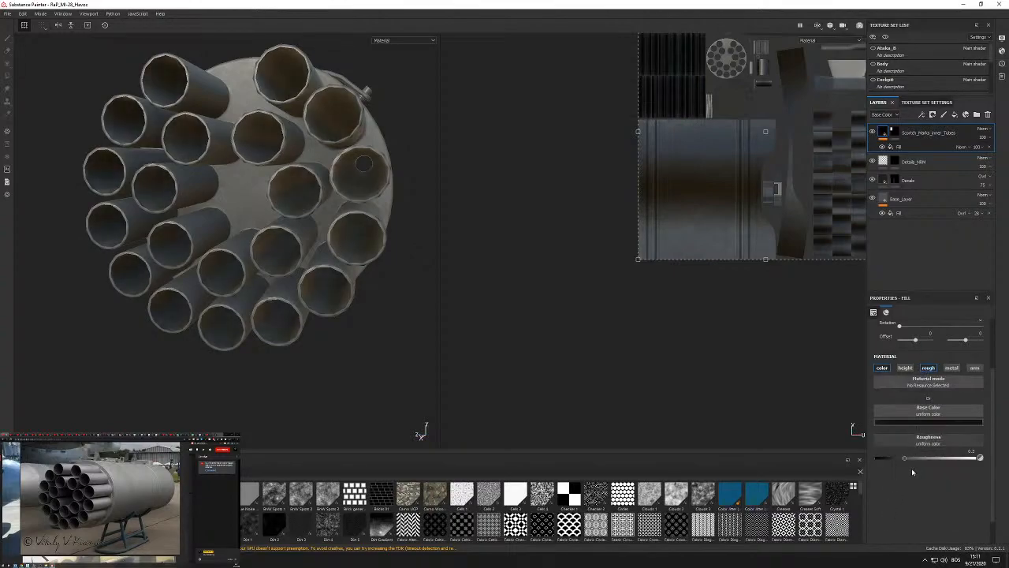
left_click_drag(907, 459, 938, 458)
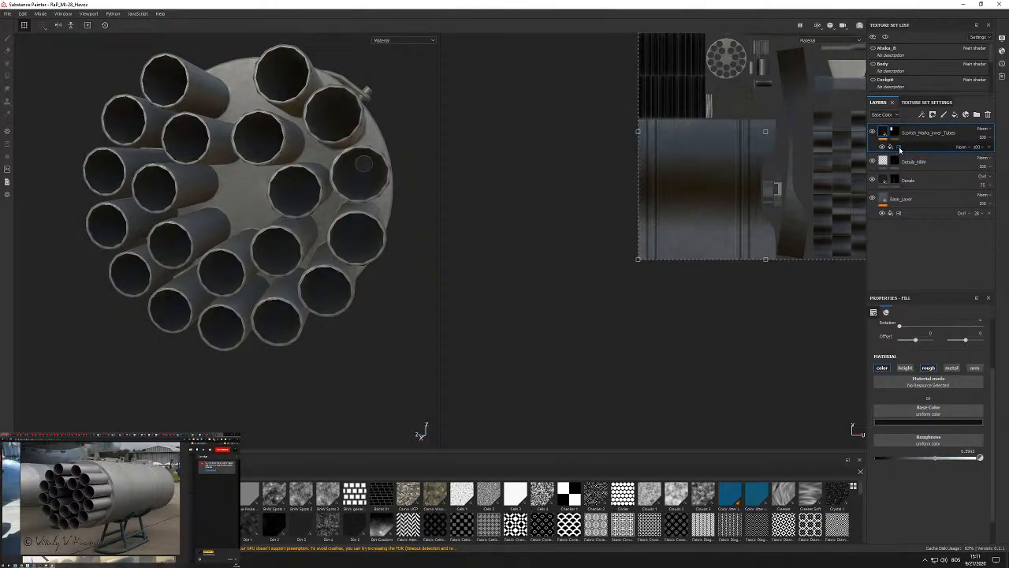
Enable only color on the tube layer's fill effect, assign Directional Noise 2 as its base color and rotate it 90 degrees.
left_click(902, 148)
left_click(882, 369)
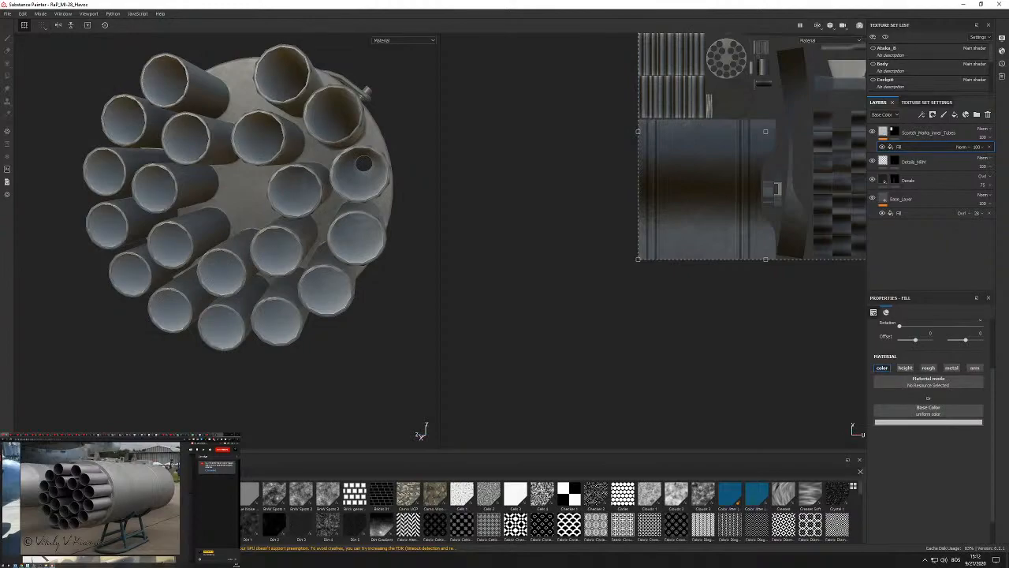
left_click_drag(708, 456, 918, 416)
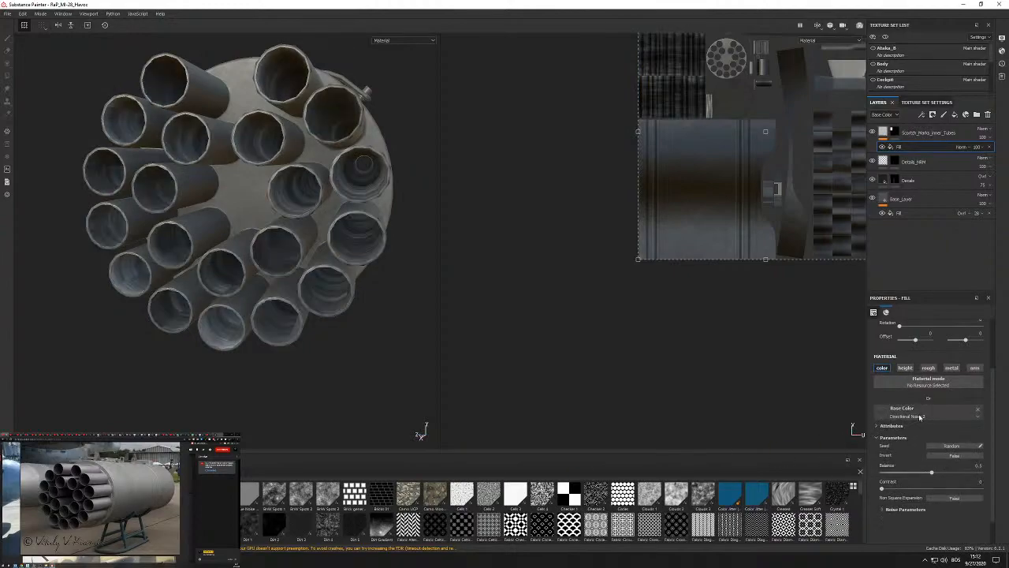
scroll(311, 291, "up", 5)
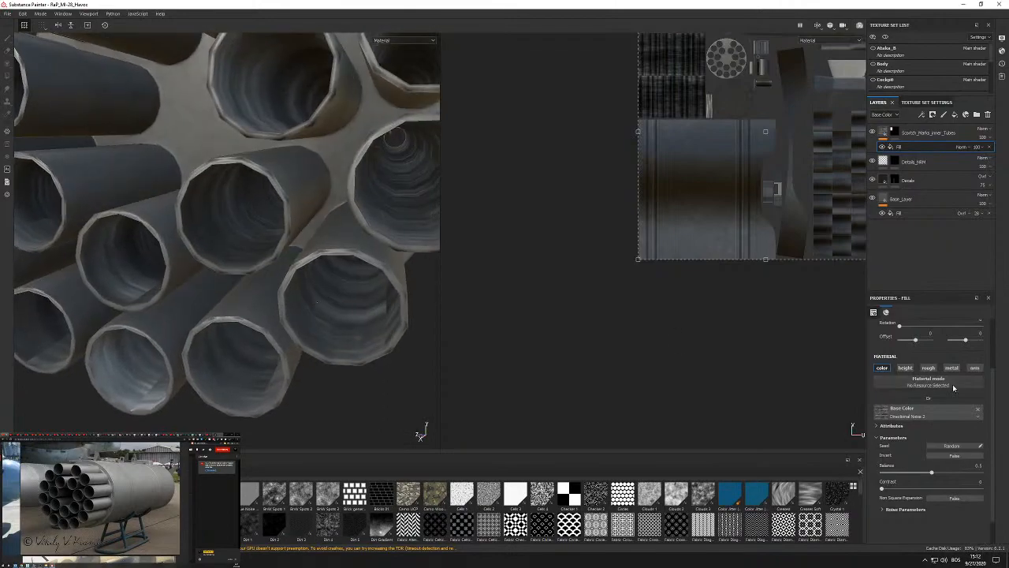
scroll(933, 426, "up", 3)
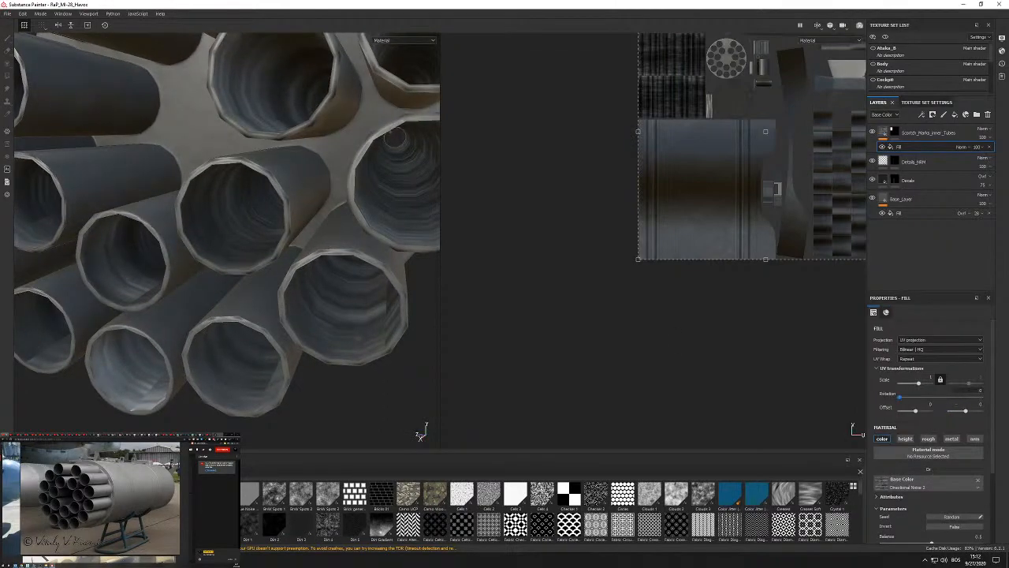
key("Return")
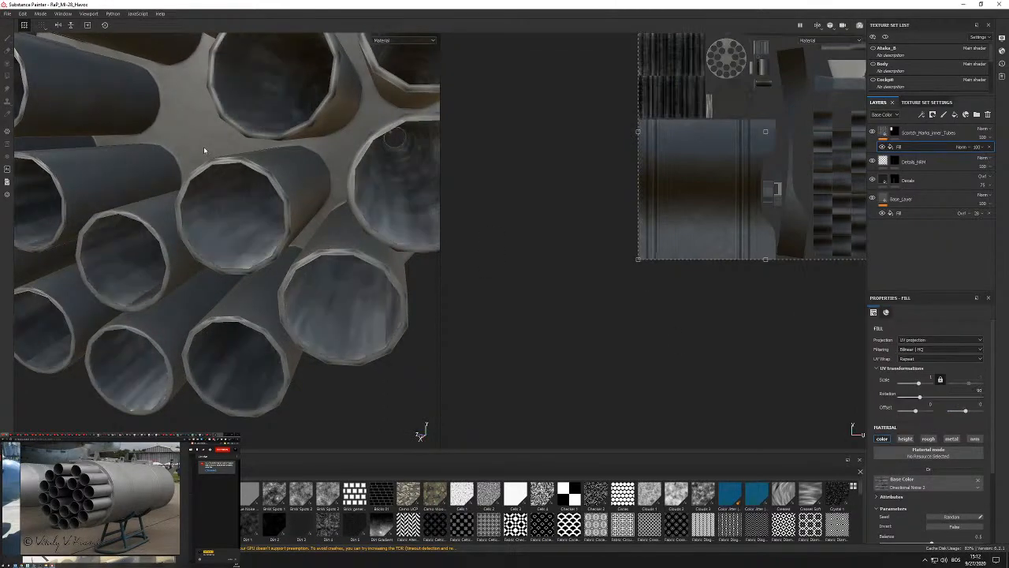
Try different blending modes for the noise fill effect's base color and settle on Divide.
scroll(206, 147, "down", 5)
left_click_drag(206, 146, 263, 182, "alt")
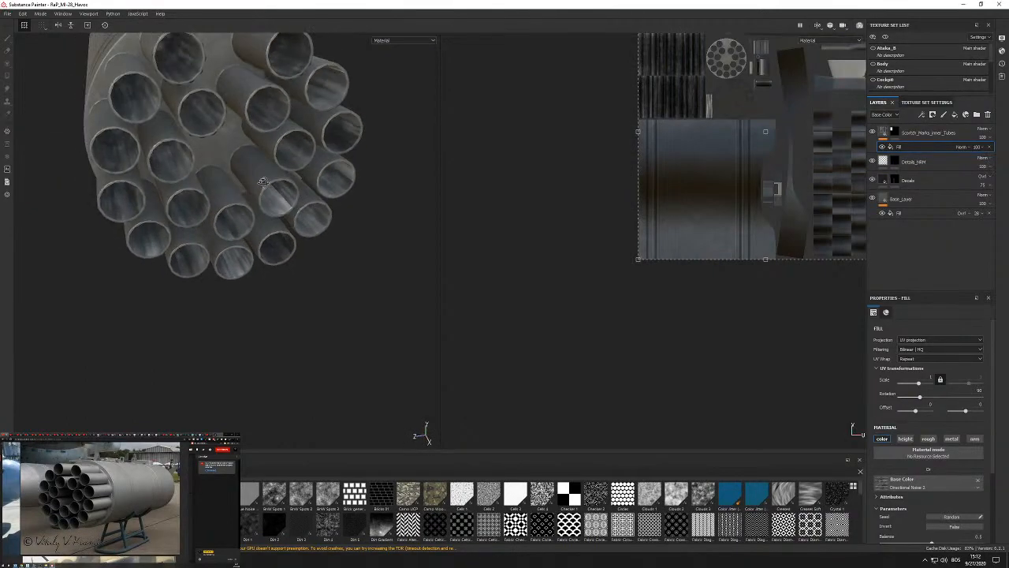
left_click_drag(269, 248, 337, 185, "alt")
scroll(331, 201, "up", 3)
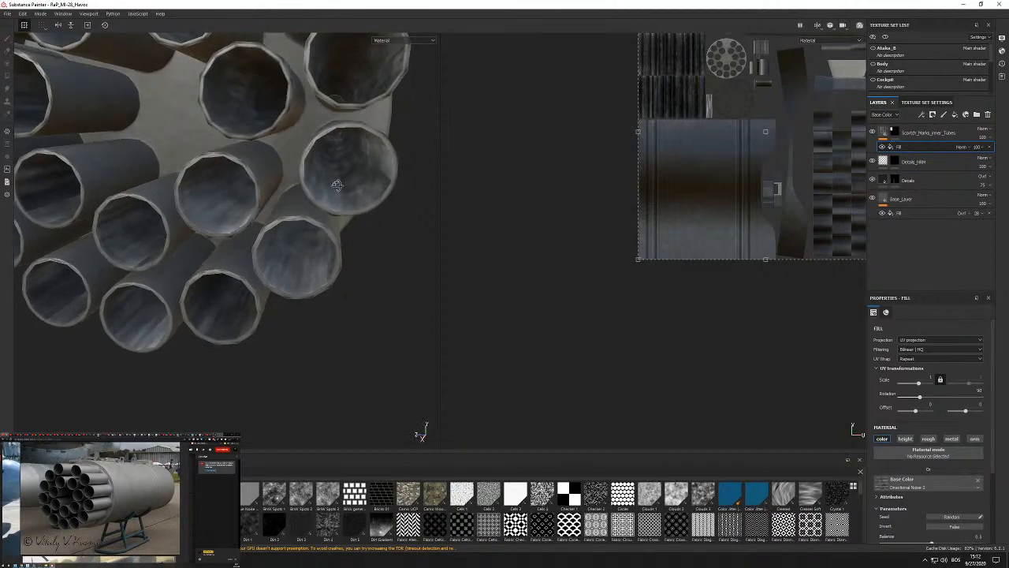
left_click(961, 148)
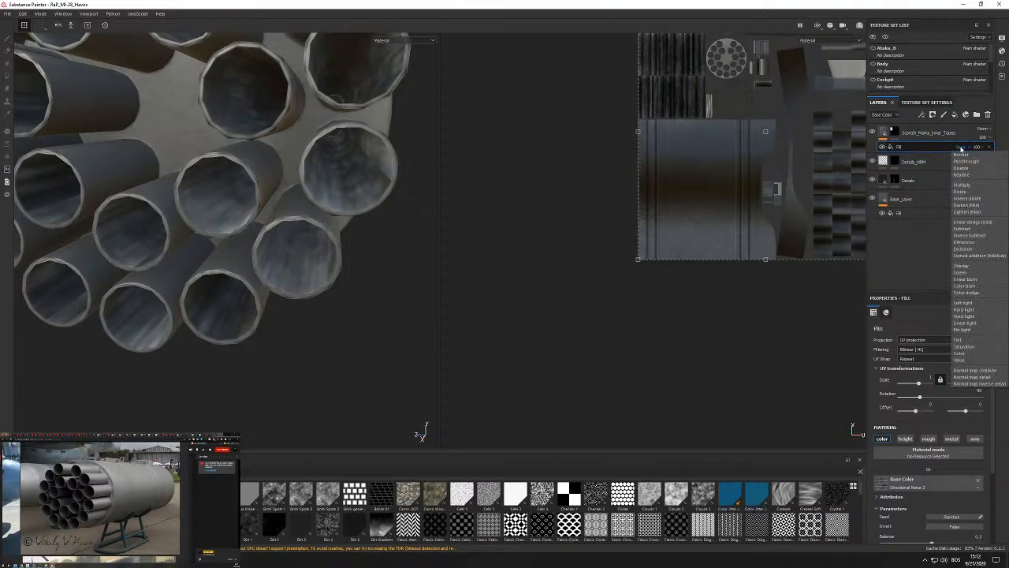
left_click(969, 269)
left_click(963, 148)
left_click(965, 155)
key("Down")
key("Down")
key("Down")
key("Down")
key("Down")
key("Down")
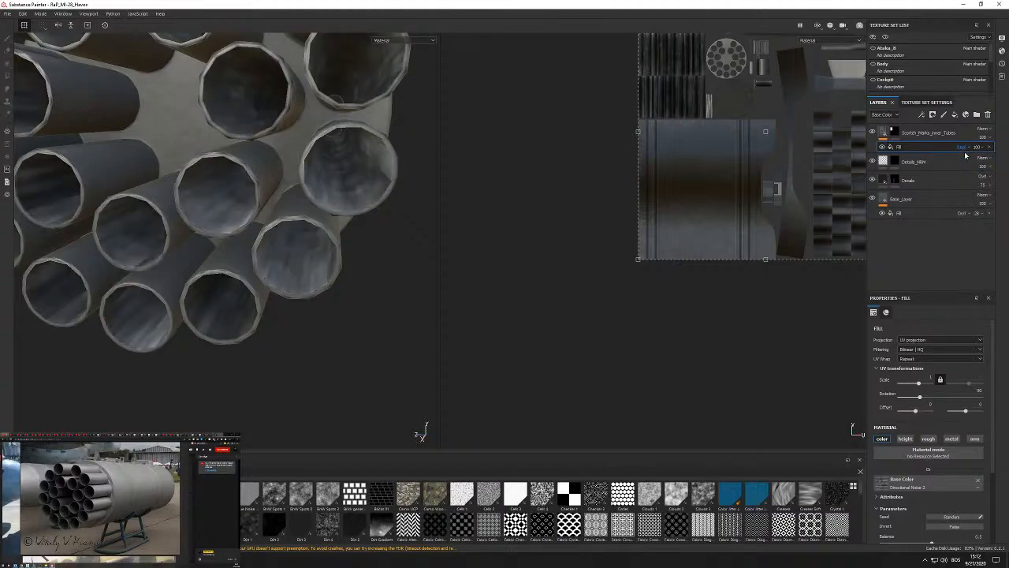
key("Down")
Lower the noise fill effect's base color opacity to 50.
left_click_drag(316, 285, 315, 259, "alt")
left_click(971, 148)
left_click(977, 150)
left_click_drag(994, 161, 986, 167)
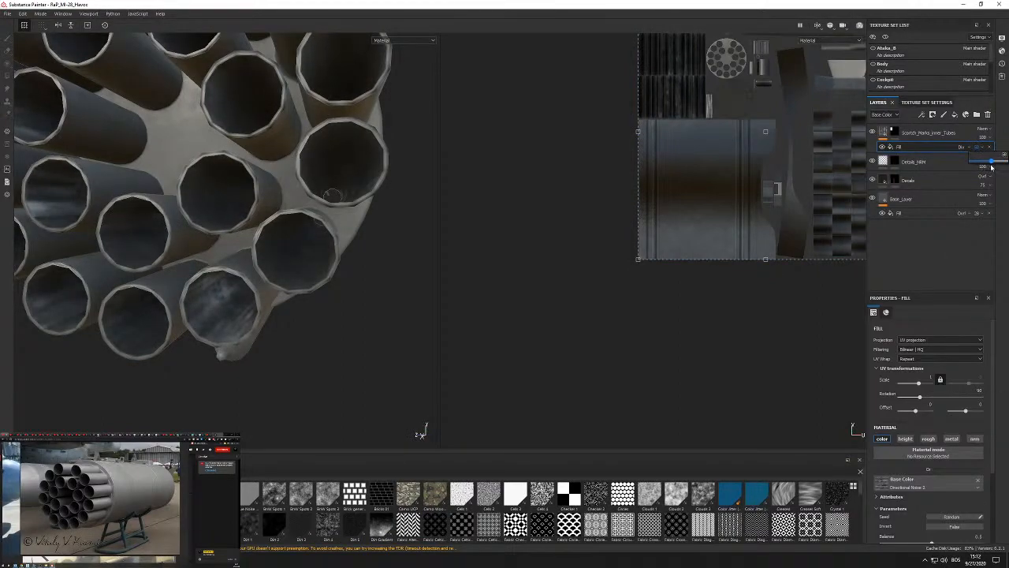
Enable roughness on the fill effect and assign Directional Noise 2 to it with balance about 0.66 and contrast about 0.15.
left_click(928, 439)
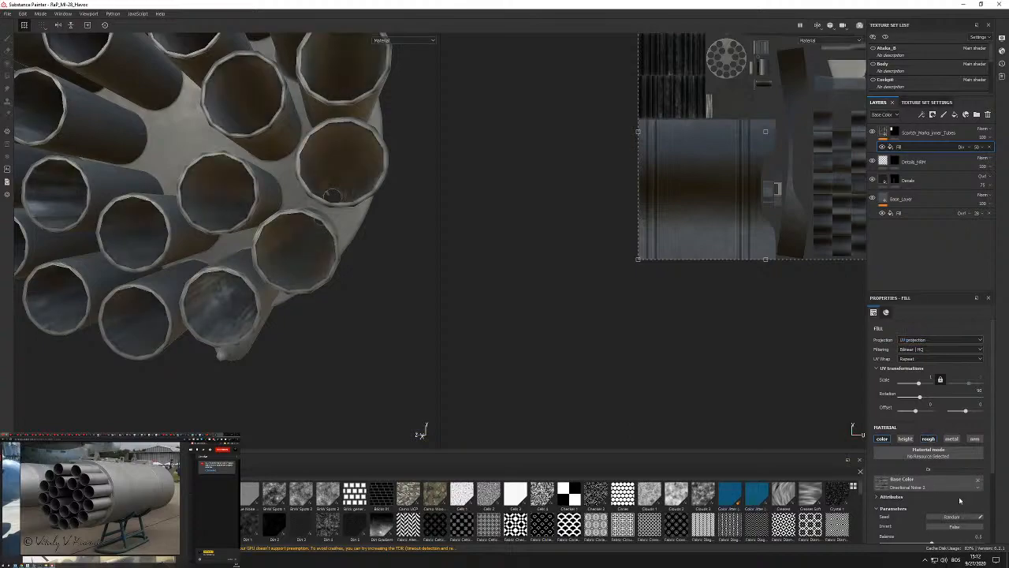
scroll(959, 496, "down", 3)
scroll(933, 478, "down", 2)
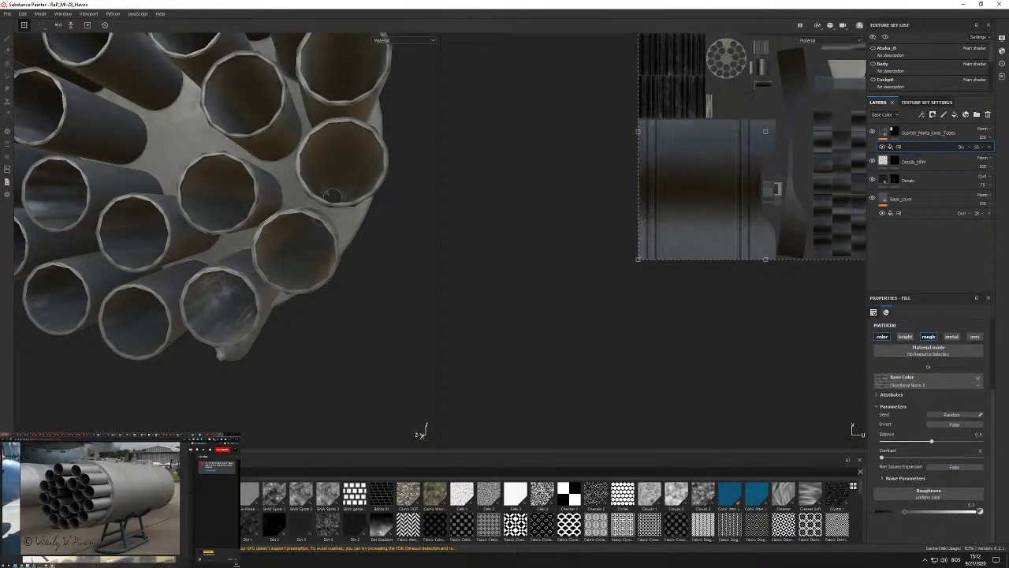
left_click_drag(941, 491, 897, 513)
left_click_drag(209, 250, 182, 286, "alt")
scroll(237, 249, "down", 5)
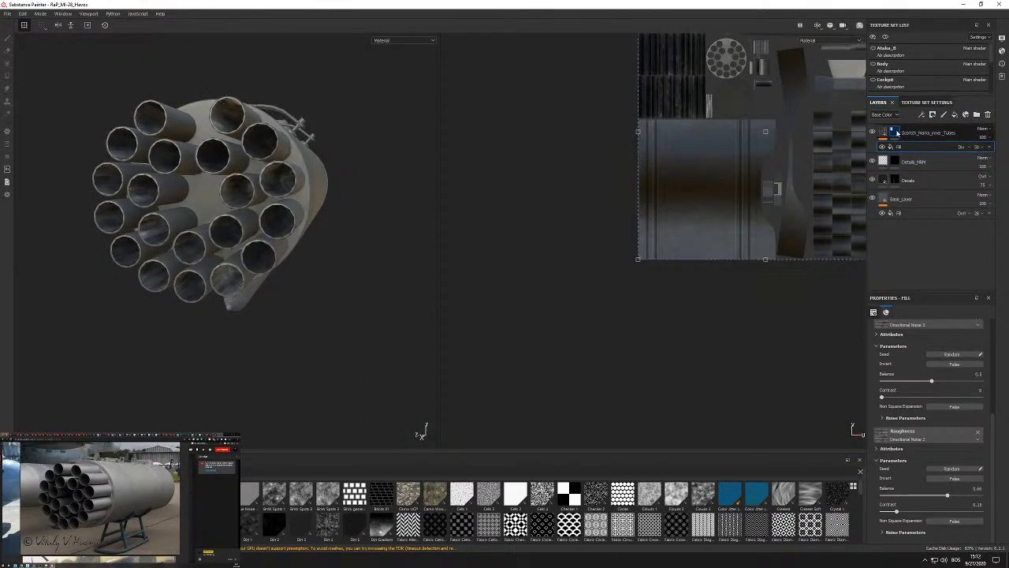
Add a Blur Directional filter above the noise fill effect in the tube layer's content.
right_click(884, 134)
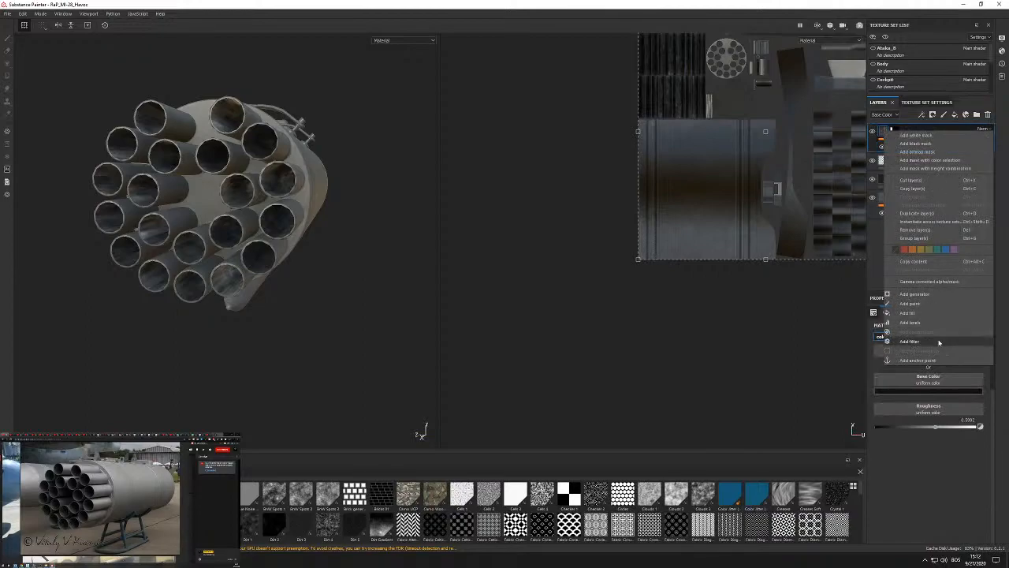
left_click(962, 337)
left_click(943, 339)
type("dire")
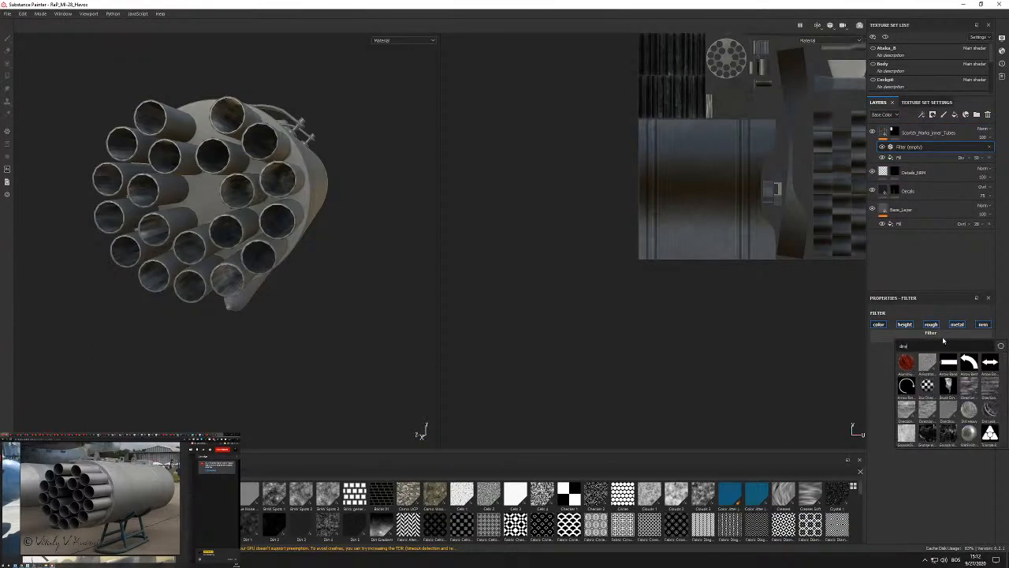
left_click(927, 388)
scroll(213, 248, "up", 5)
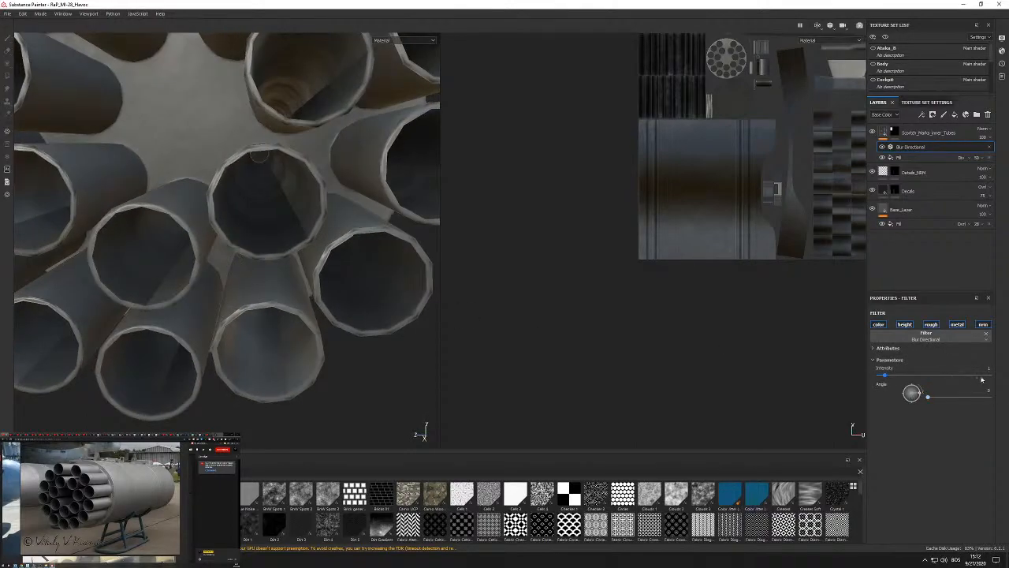
Set the Blur Directional filter's angle to 90 and adjust its intensity to about 0.57.
type("90")
key("Return")
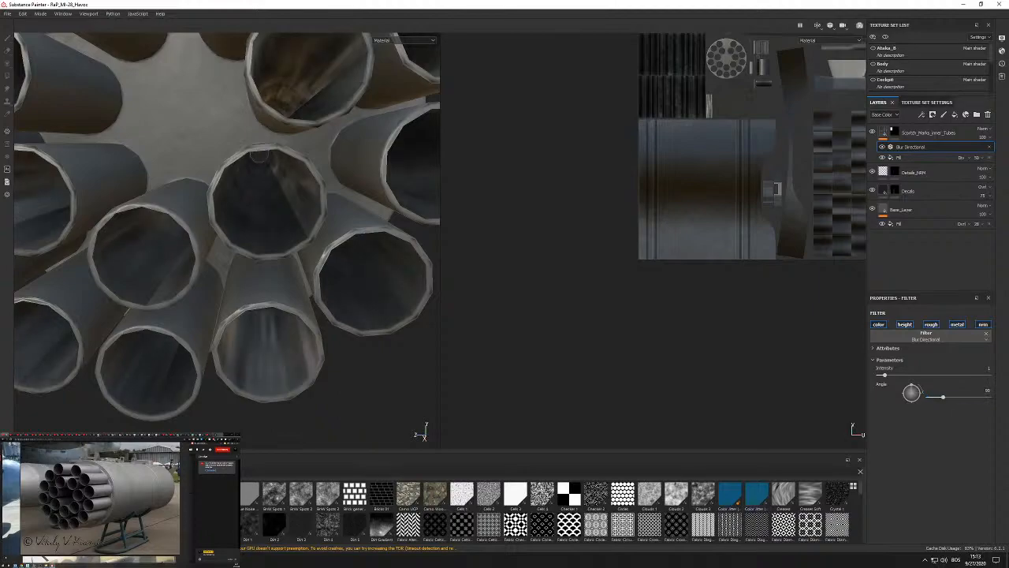
mouse_move(885, 377)
left_mouse_down()
mouse_move(930, 378)
mouse_move(902, 382)
left_mouse_up()
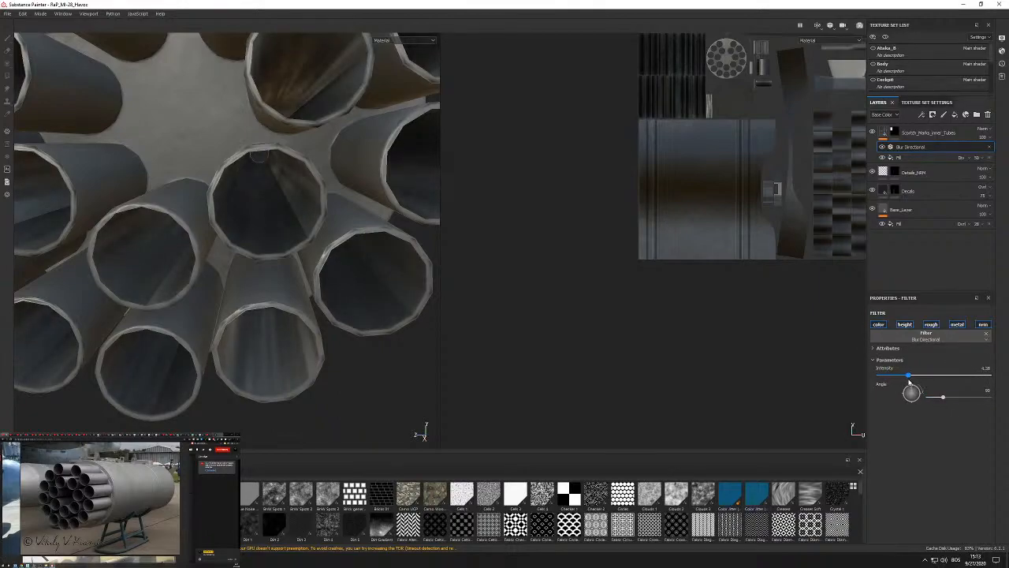
left_click_drag(315, 268, 278, 323, "alt")
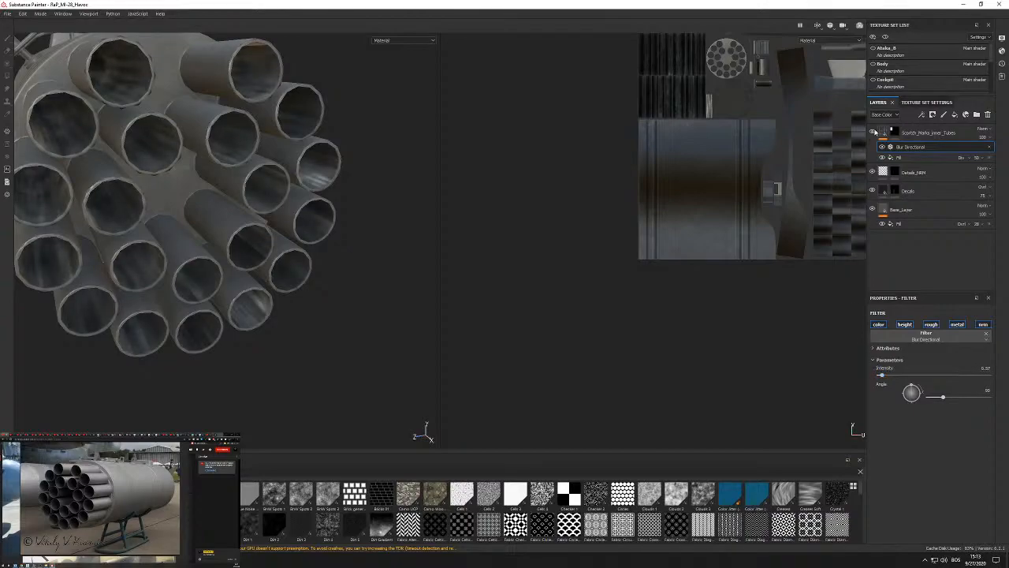
Try other blending modes for the noise fill effect's base color in the inner-tubes scorch layer and settle on Darken.
left_click(881, 131)
left_click(914, 158)
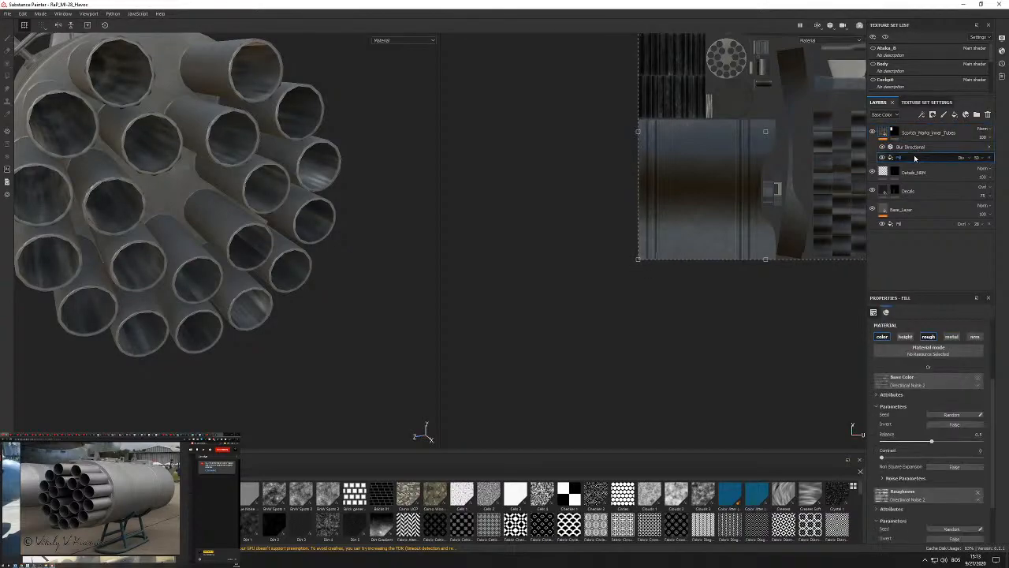
scroll(906, 392, "up", 3)
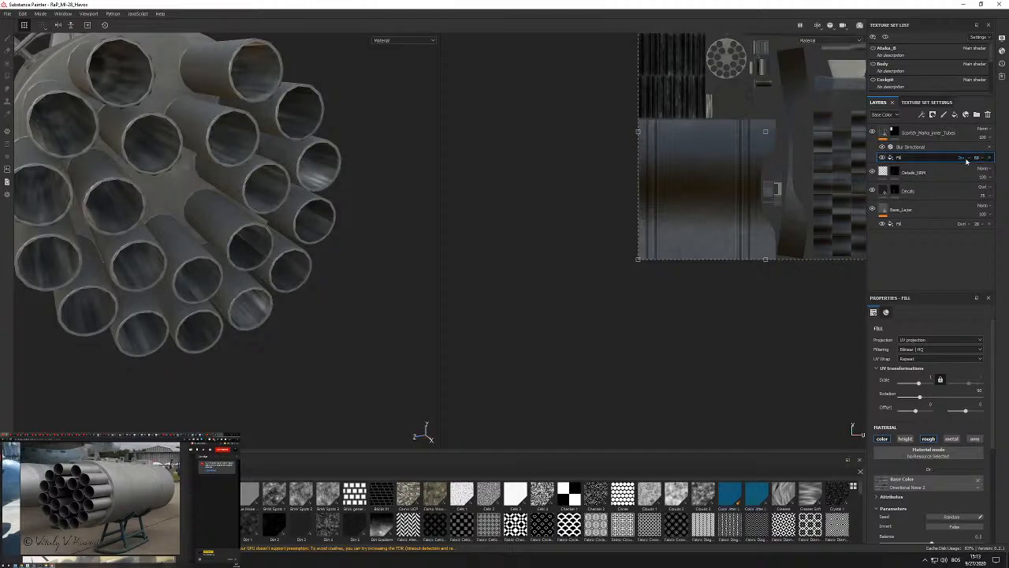
left_click(962, 158)
left_click(963, 163)
left_click(962, 158)
left_click(961, 162)
scroll(962, 160, "down", 3)
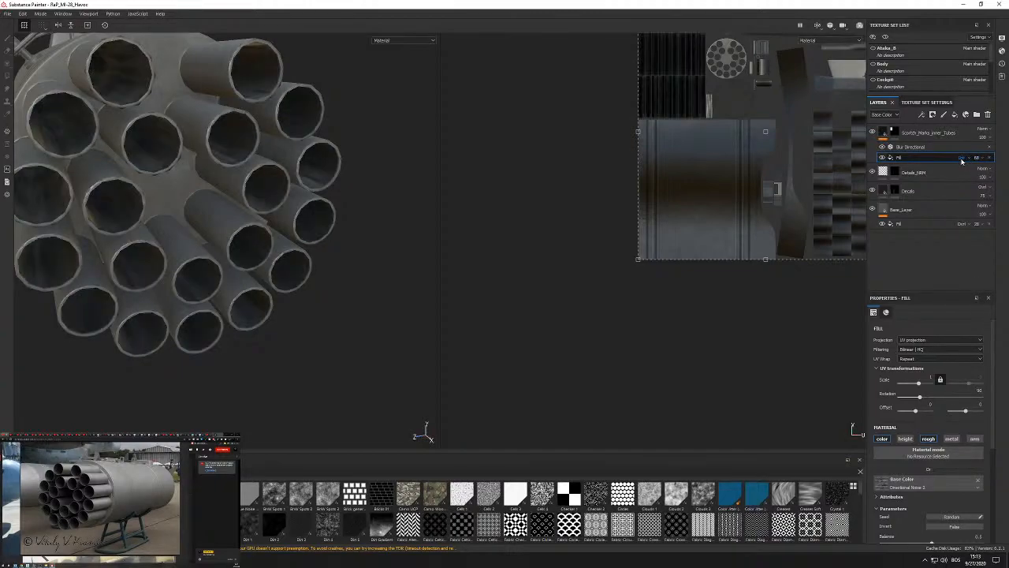
Examine the scorch marks inside the rocket tubes and the pod's opposite end with the perforated plate.
left_click_drag(248, 240, 182, 218, "alt")
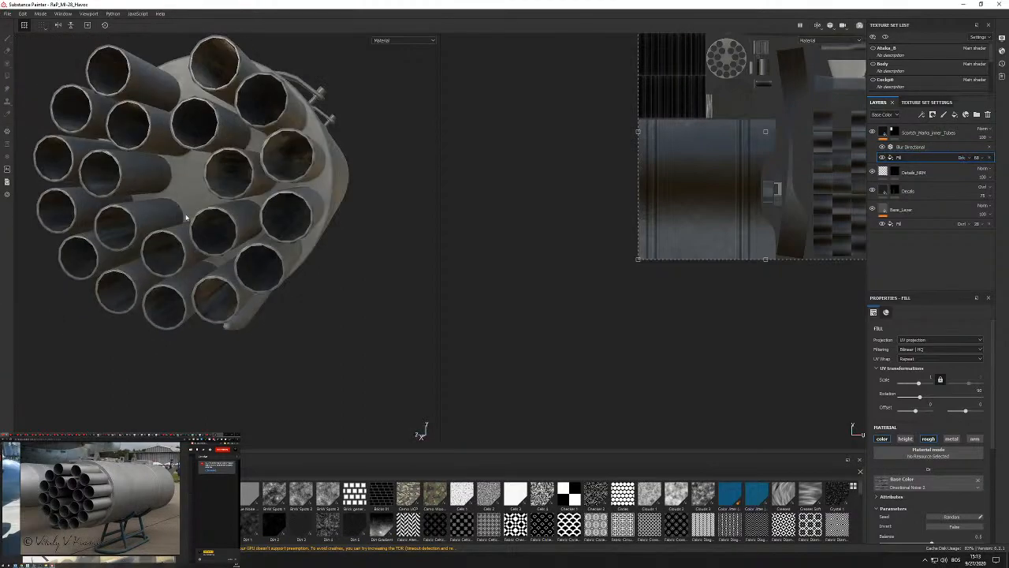
right_click_drag(182, 219, 253, 196, "alt")
left_click_drag(252, 197, 213, 221, "alt")
right_click_drag(213, 221, 203, 231, "alt")
mouse_move(203, 232)
left_mouse_down("alt")
mouse_move(292, 212)
mouse_move(278, 200)
mouse_move(213, 239)
left_mouse_up("alt")
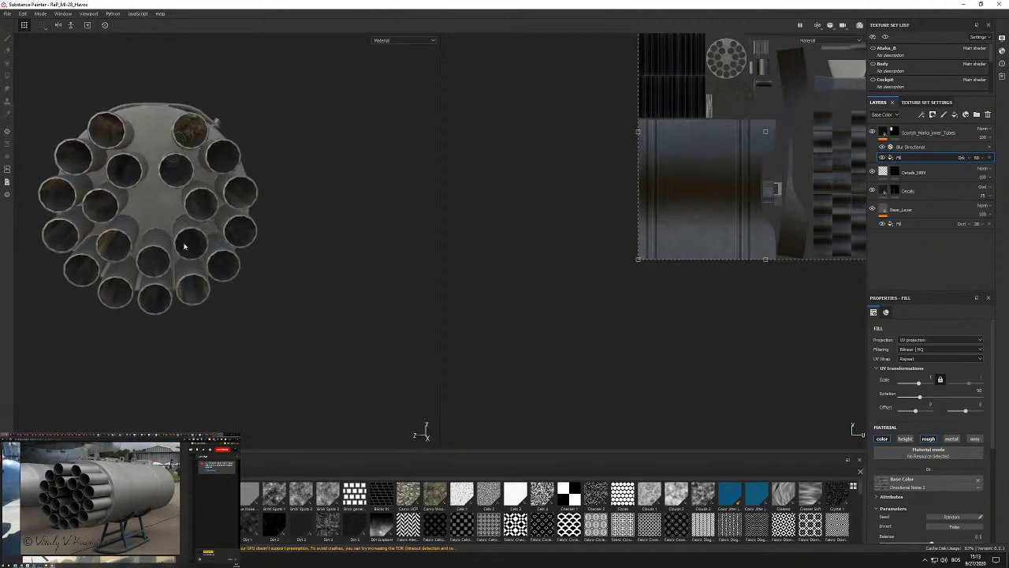
right_click_drag(214, 239, 284, 243, "alt")
left_click_drag(283, 244, 306, 179, "alt")
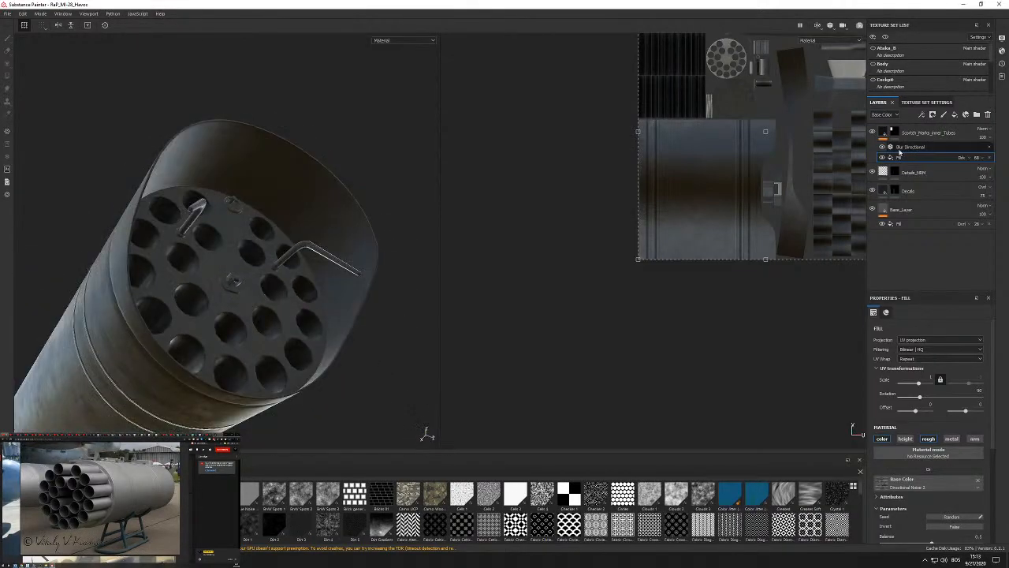
Activate the inner-tubes scorch layer's mask, search the shelf for dirt resources and choose the Dirt Cloudy brush alpha.
left_click(894, 132)
key("4")
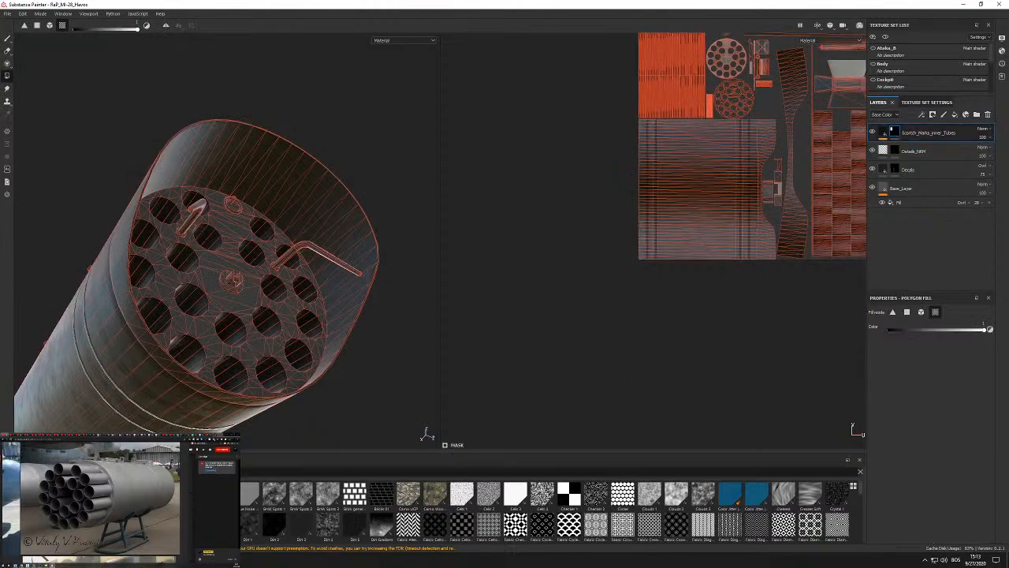
type("dirt")
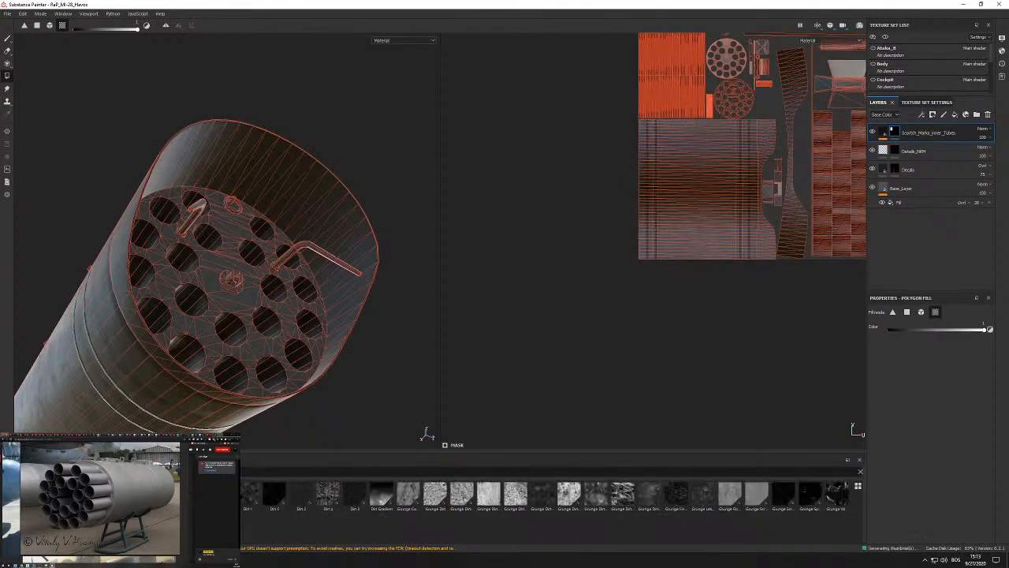
left_click(33, 501)
left_click(213, 472)
type("dirt")
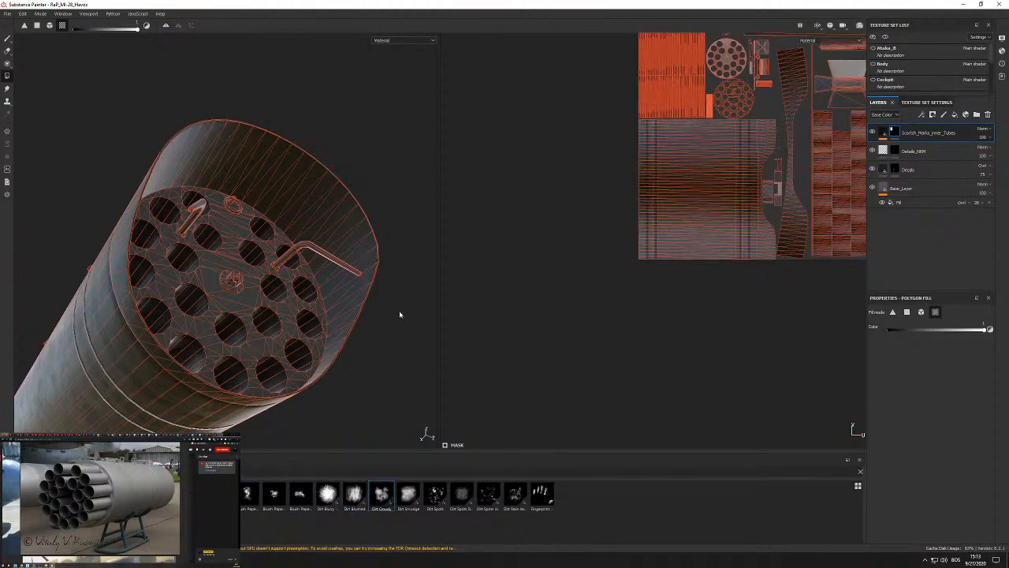
left_click_drag(272, 300, 222, 335, "alt")
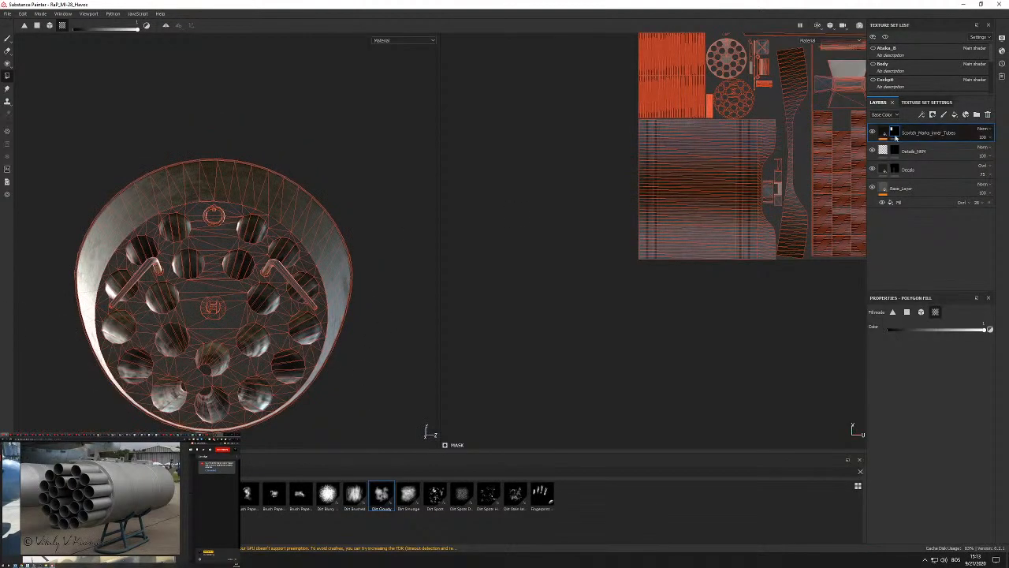
left_click(894, 134)
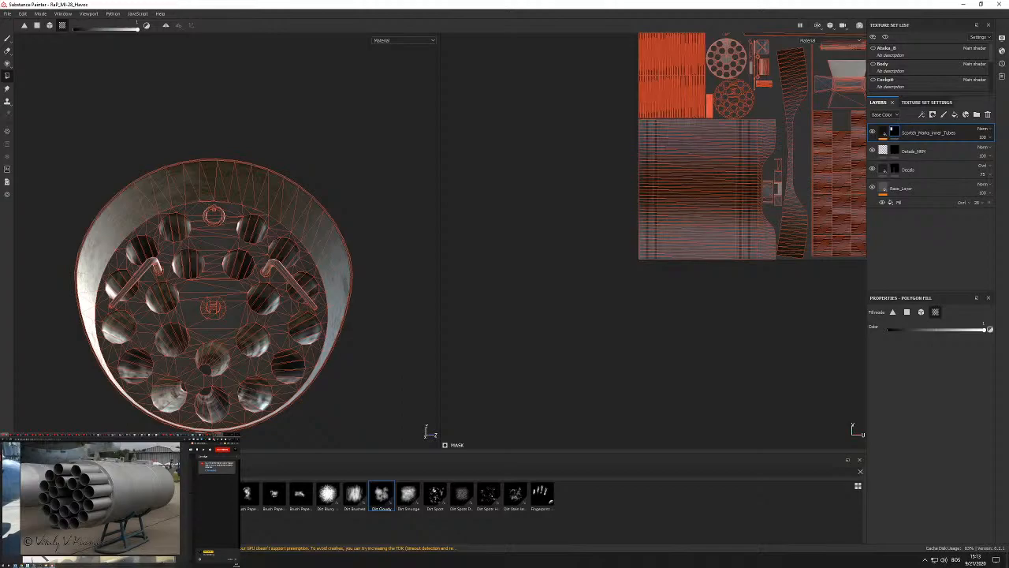
left_click(382, 497)
Reduce the brush size to about 2.8 over the pod's perforated end plate and check the brush settings.
mouse_move(220, 327)
left_mouse_down("alt")
mouse_move(201, 343)
mouse_move(233, 319)
left_mouse_up("alt")
middle_click_drag(232, 320, 280, 251, "alt")
scroll(281, 251, "up", 5)
right_click_drag(281, 250, 250, 250, "ctrl")
left_click_drag(282, 250, 231, 241, "alt")
scroll(294, 238, "down", 3)
left_click_drag(263, 159, 246, 224, "alt")
scroll(251, 189, "up", 4)
scroll(265, 212, "up", 4)
right_click_drag(284, 225, 267, 225, "ctrl")
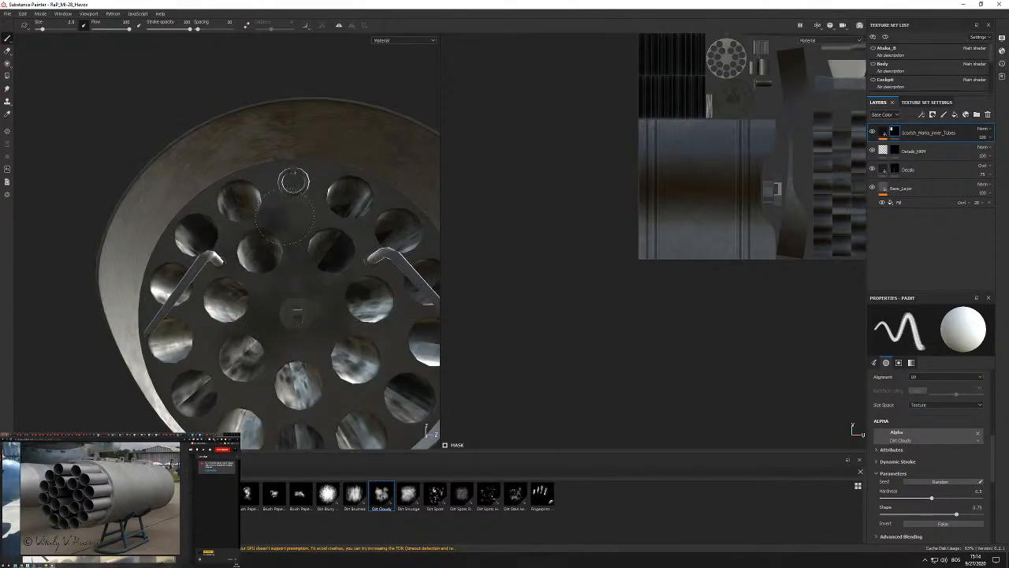
right_click(333, 278)
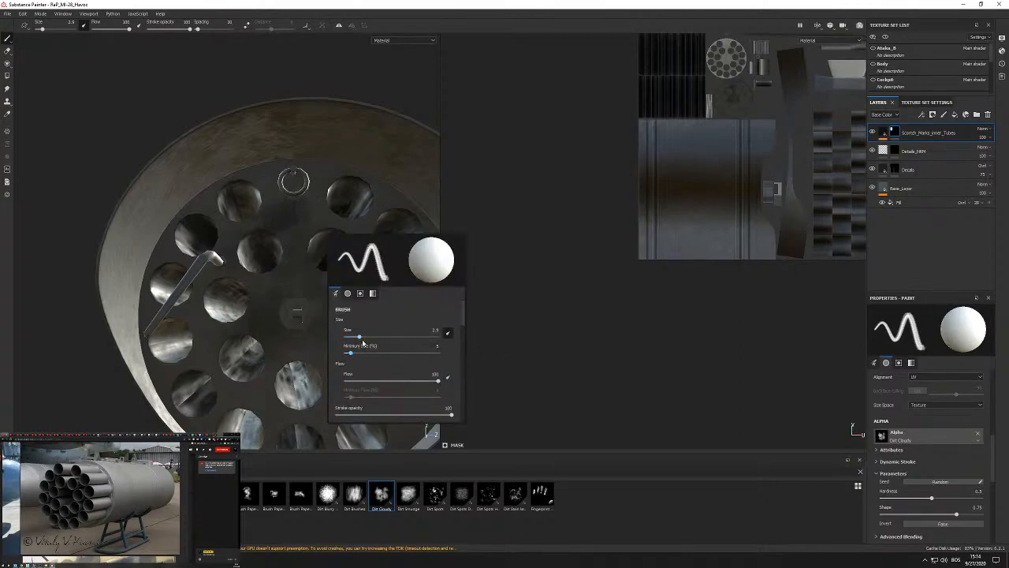
scroll(376, 363, "down", 5)
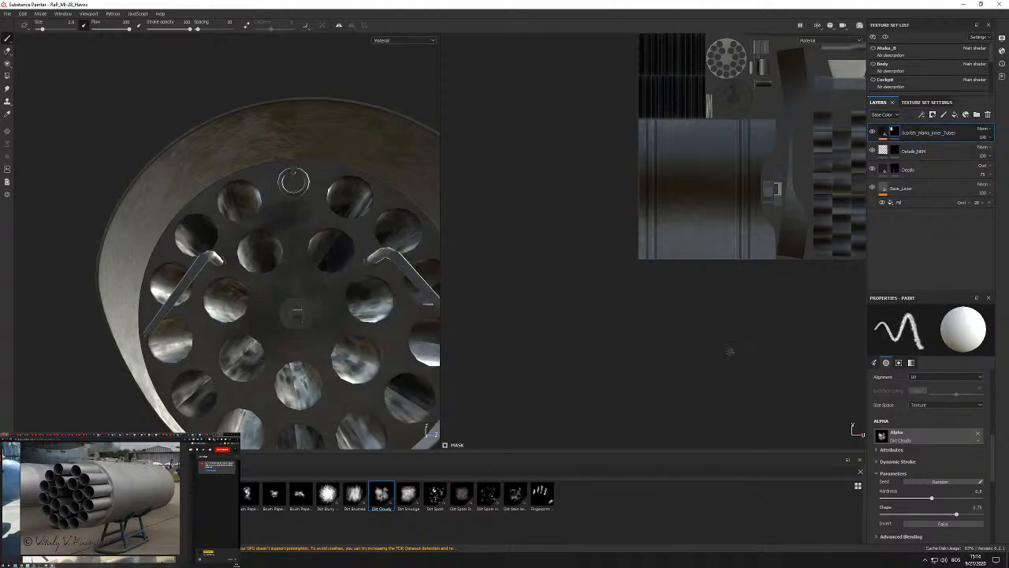
Add a Paint effect to the inner-tubes scorch layer's mask and enlarge the brush to about 7.7.
right_click(893, 132)
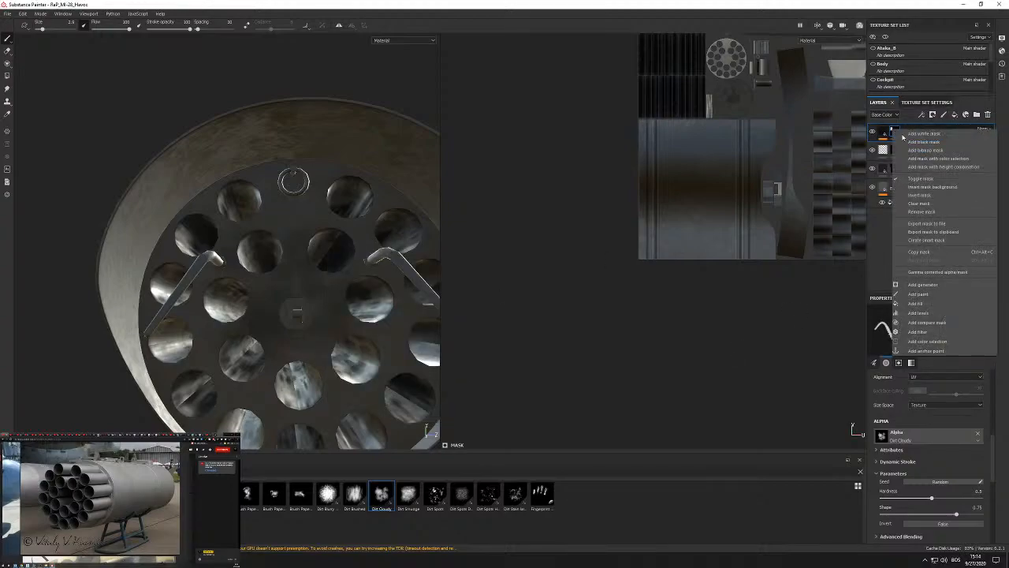
left_click(919, 294)
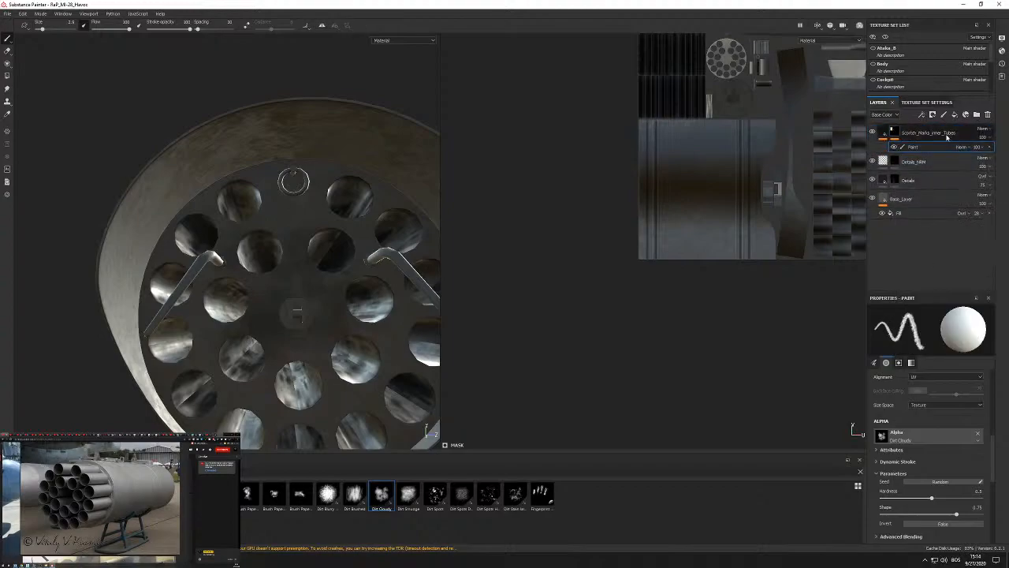
left_click_drag(335, 268, 272, 209, "alt")
right_click_drag(277, 217, 298, 213, "ctrl")
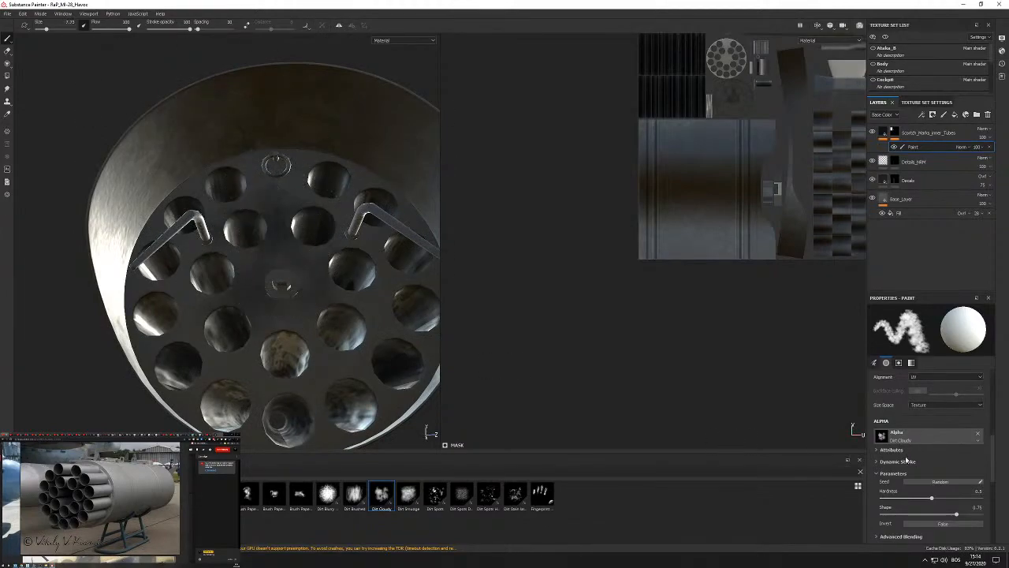
Set the paint brush's alignment to Tangent | Wrap.
scroll(969, 473, "up", 3)
left_click(970, 471)
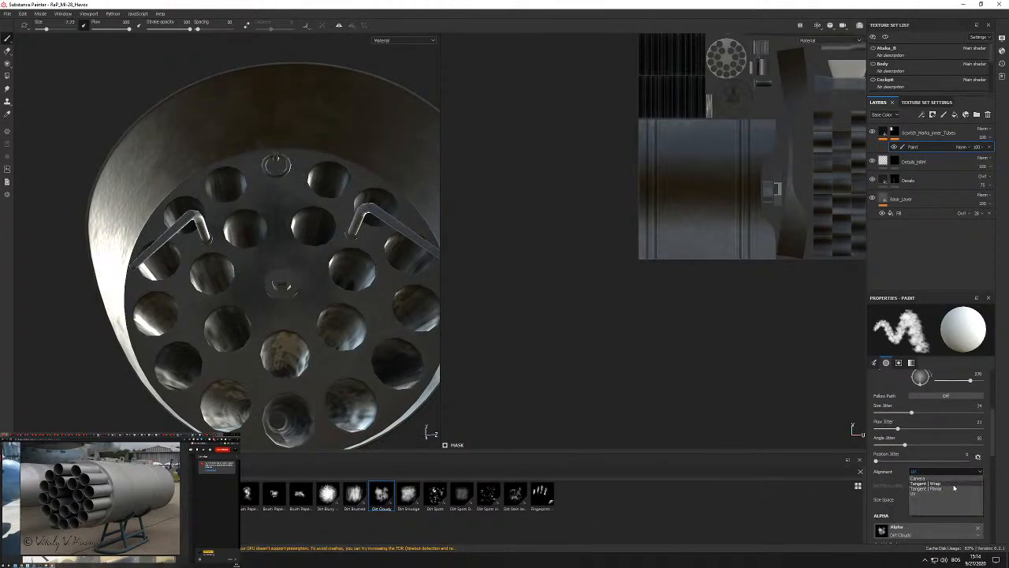
left_click(930, 482)
Paint cloudy scorch marks across the collar's inner wall and down one side beside the perforated plate.
left_click_drag(353, 139, 300, 93, "alt")
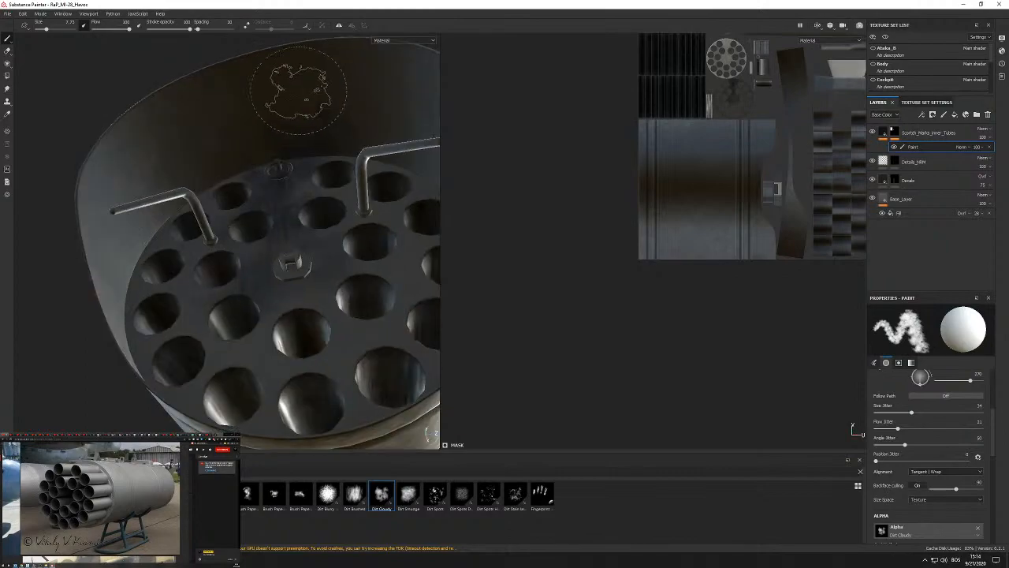
mouse_move(200, 101)
left_mouse_down("alt")
mouse_move(292, 102)
mouse_move(226, 102)
left_mouse_up("alt")
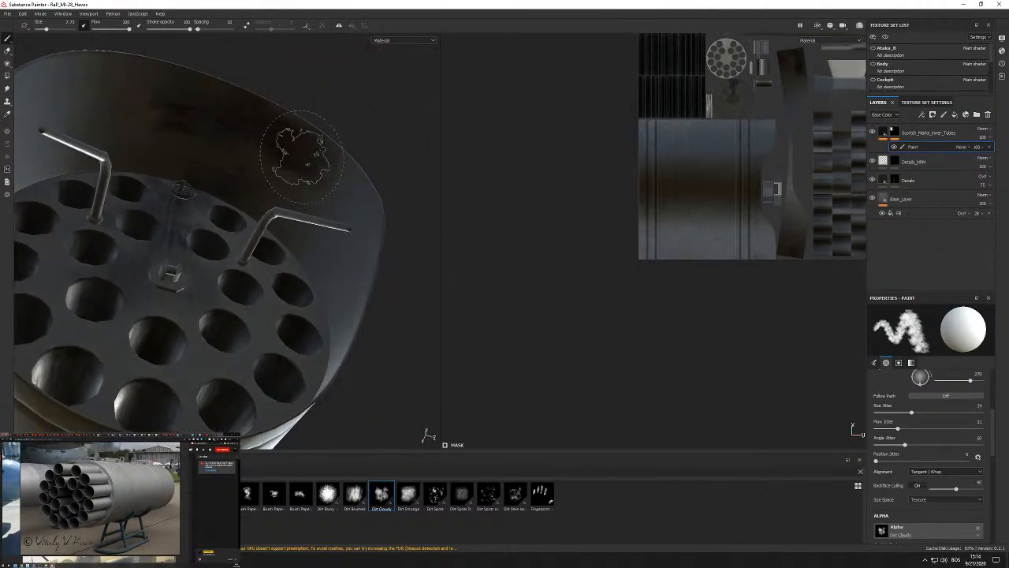
left_click_drag(349, 203, 225, 153, "alt")
mouse_move(250, 204)
left_mouse_down("alt")
mouse_move(225, 162)
mouse_move(214, 163)
mouse_move(219, 154)
left_mouse_up("alt")
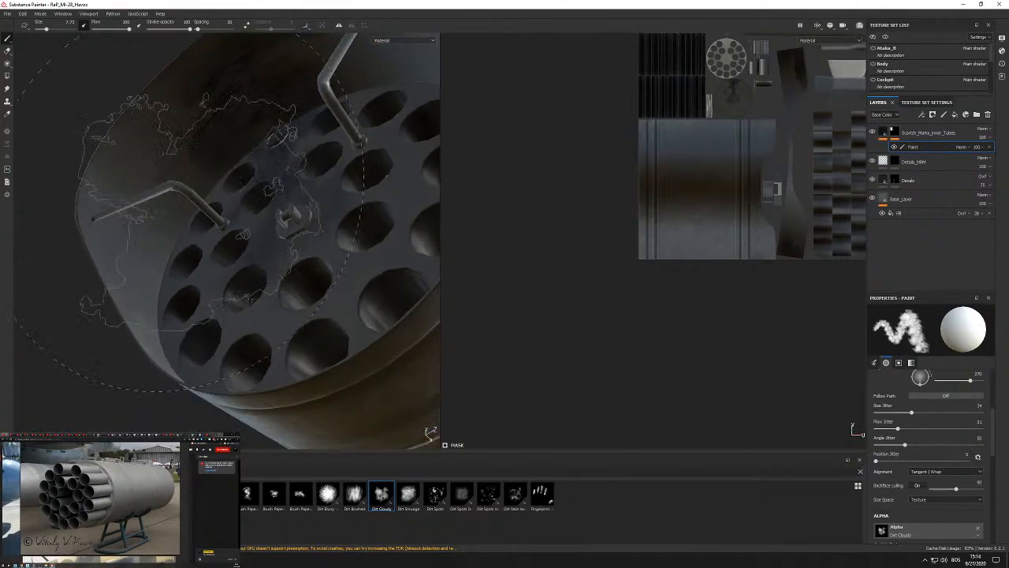
right_click_drag(174, 242, 169, 241, "ctrl")
left_click_drag(169, 241, 151, 322, "ctrl")
left_click_drag(203, 197, 196, 196, "alt")
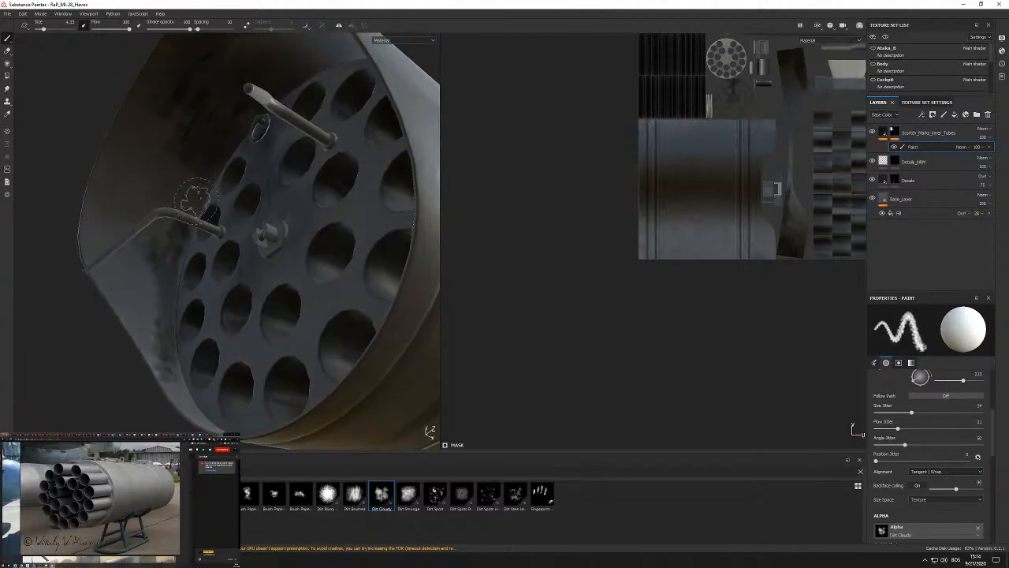
Enlarge the brush and paint broader scorch marks over the collar's inner wall toward its opposite side.
right_click_drag(190, 174, 203, 175, "ctrl")
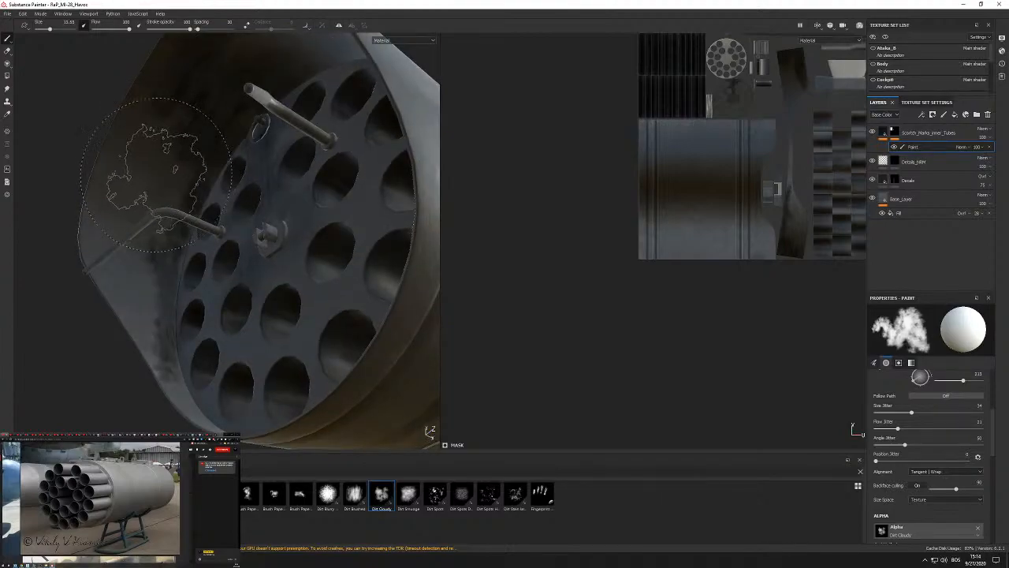
mouse_move(187, 143)
left_mouse_down("alt")
mouse_move(229, 130)
mouse_move(260, 146)
left_mouse_up("alt")
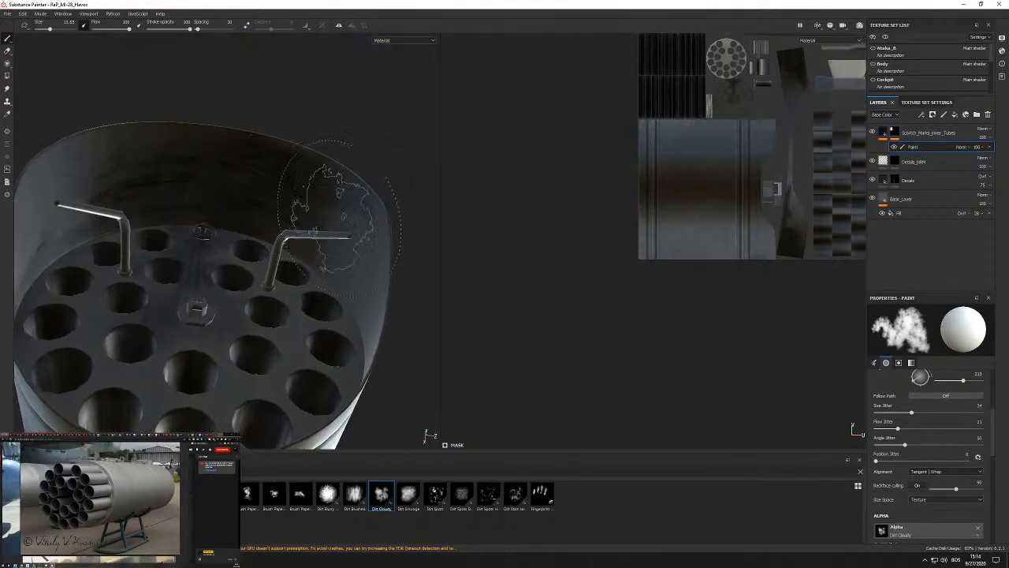
left_click_drag(327, 181, 320, 230, "alt")
left_click_drag(217, 120, 219, 142)
Alternate between black and white mask paint to erase and rebuild parts of the scorch marks on the inner wall.
key("x")
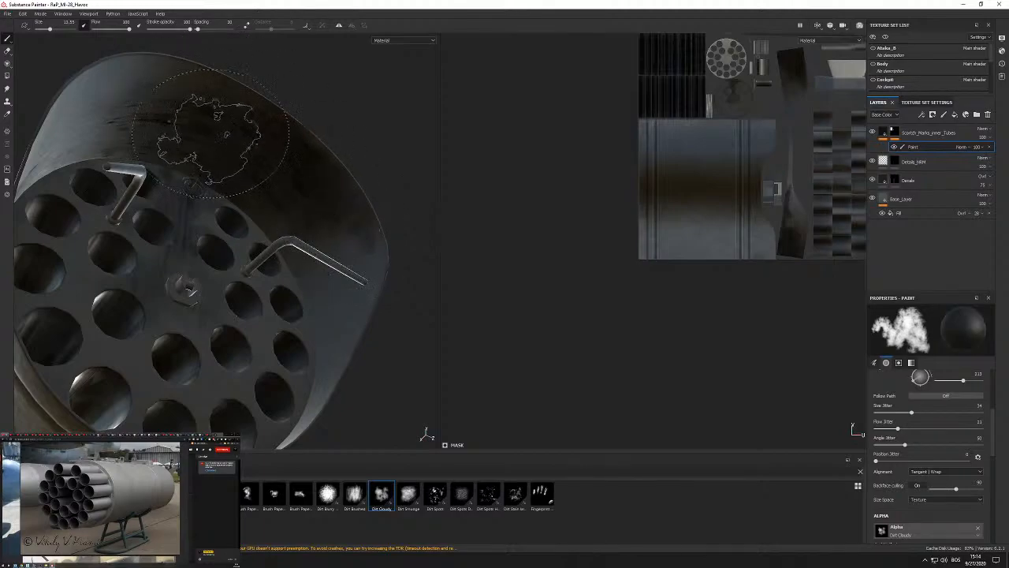
right_click_drag(365, 195, 361, 195, "ctrl")
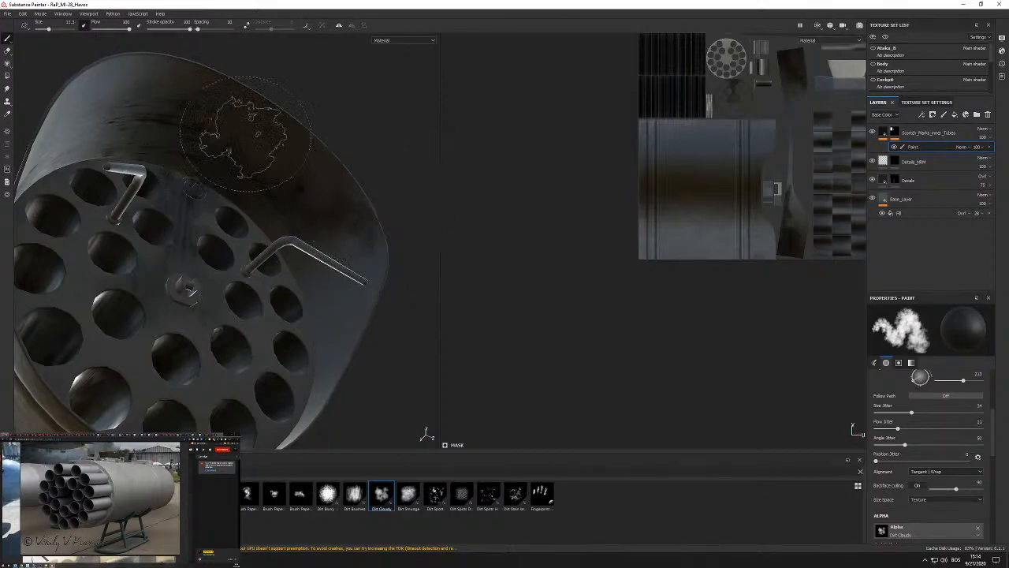
key("x")
key("x")
left_click_drag(183, 107, 371, 186, "alt")
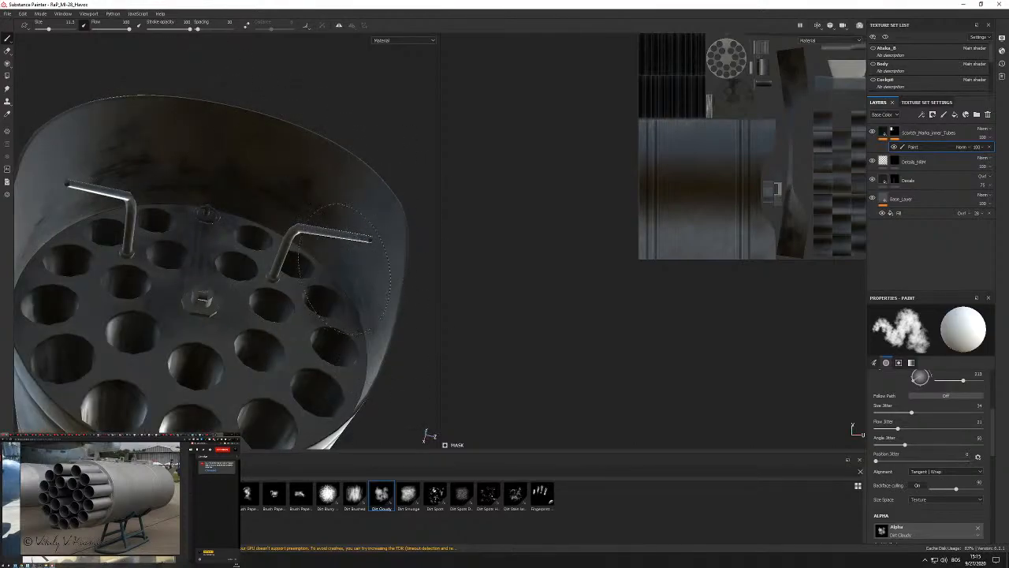
Reduce the brush to about 9.5 and thin out the scorch marks around the inner wall with black mask paint.
mouse_move(282, 181)
left_mouse_down("alt")
mouse_move(201, 213)
mouse_move(292, 194)
left_mouse_up("alt")
right_click_drag(140, 282, 134, 281, "ctrl")
left_click_drag(260, 120, 191, 110, "alt")
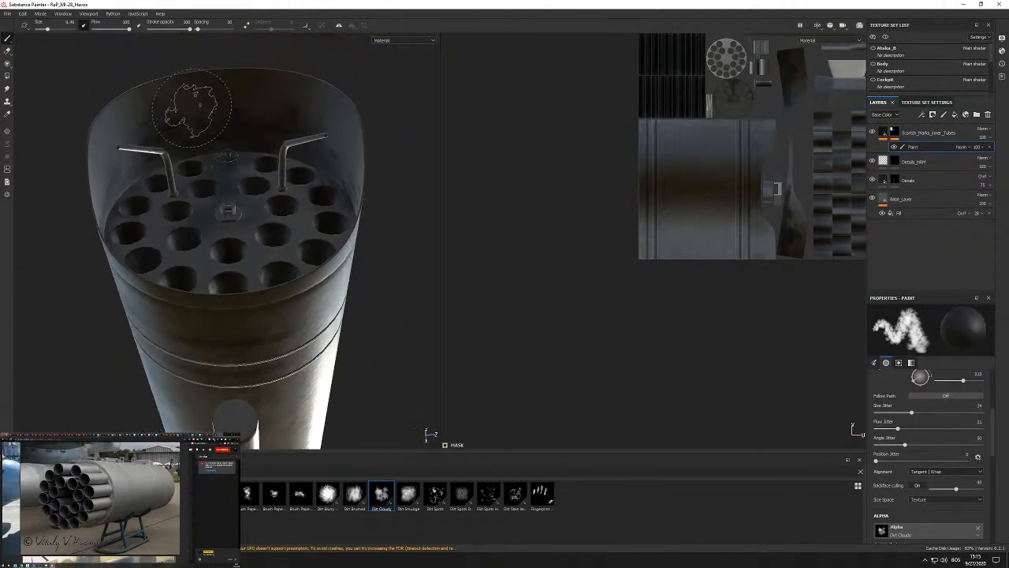
left_click_drag(285, 112, 193, 202, "alt")
mouse_move(149, 252)
left_mouse_down("alt")
mouse_move(194, 249)
mouse_move(150, 262)
left_mouse_up("alt")
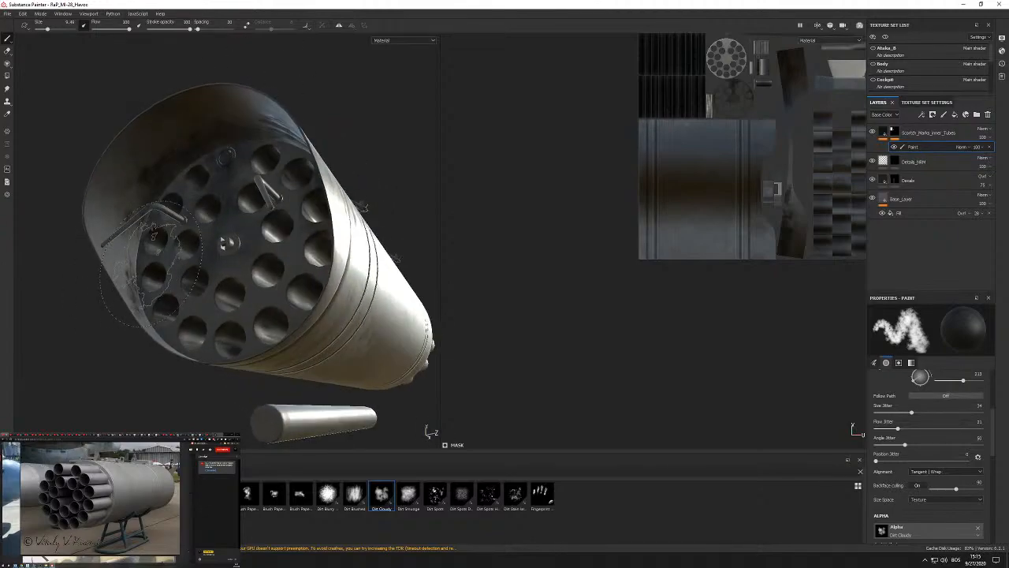
Paint cloudy scorch marks with white mask paint over the collar's inner wall and the adjoining edge of the perforated plate.
scroll(173, 185, "up", 2)
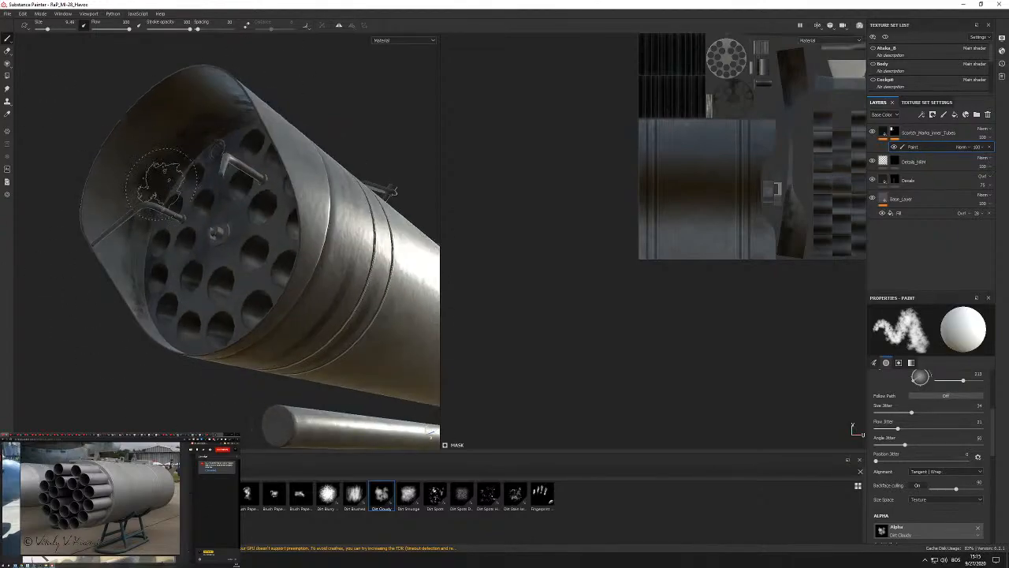
mouse_move(215, 134)
left_mouse_down("alt")
mouse_move(280, 135)
mouse_move(343, 182)
mouse_move(359, 206)
mouse_move(276, 202)
left_mouse_up("alt")
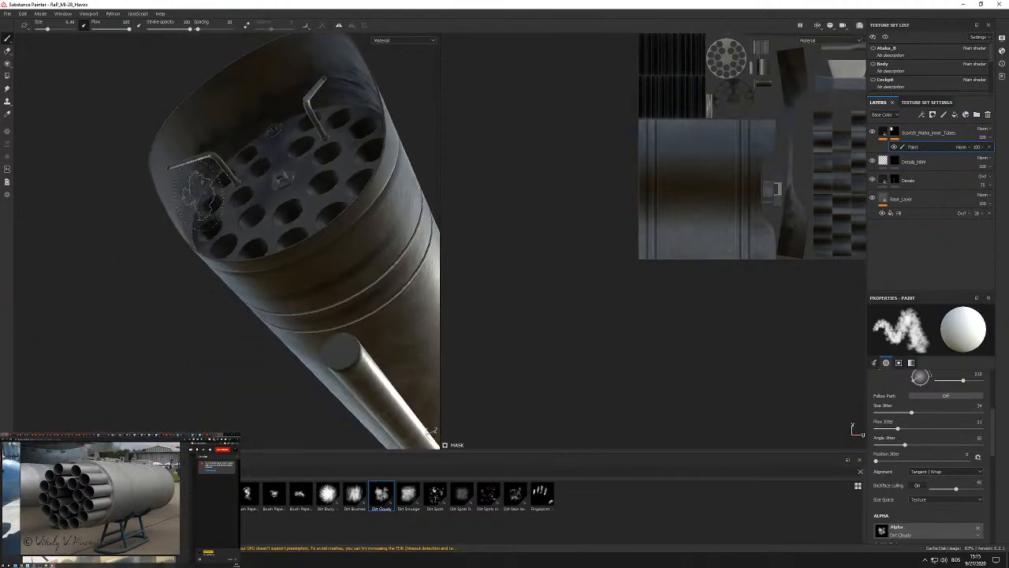
scroll(237, 199, "up", 3)
mouse_move(189, 206)
left_mouse_down("alt")
mouse_move(237, 236)
mouse_move(333, 218)
mouse_move(268, 269)
mouse_move(317, 239)
left_mouse_up("alt")
scroll(315, 220, "up", 3)
scroll(316, 221, "down", 2)
middle_click_drag(316, 219, 228, 206, "alt")
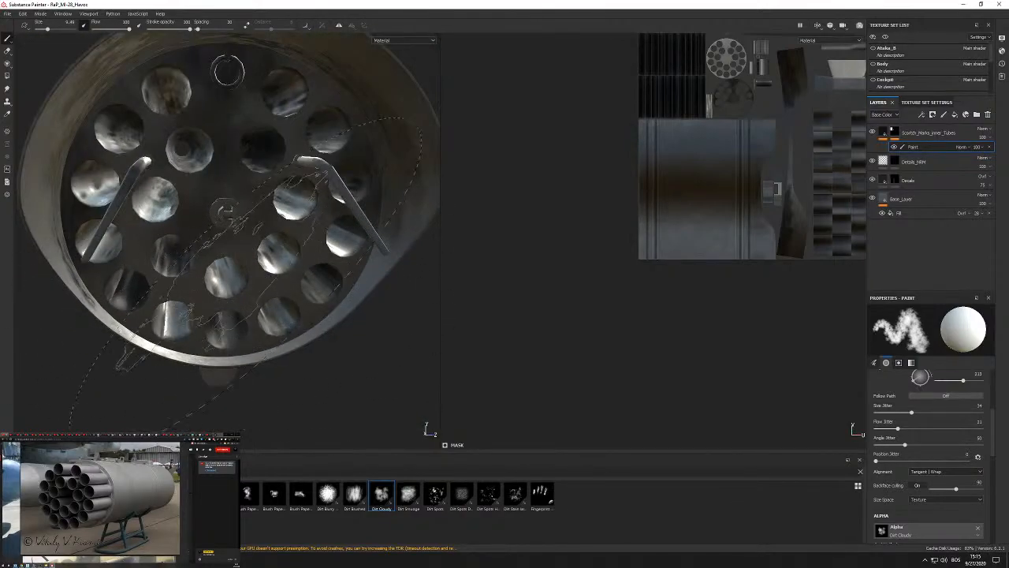
left_click_drag(225, 209, 224, 203, "alt")
Reduce the brush size and work cloudy scorch marks over the perforated plate and nearby inner wall with white and black mask paint.
key("ctrl")
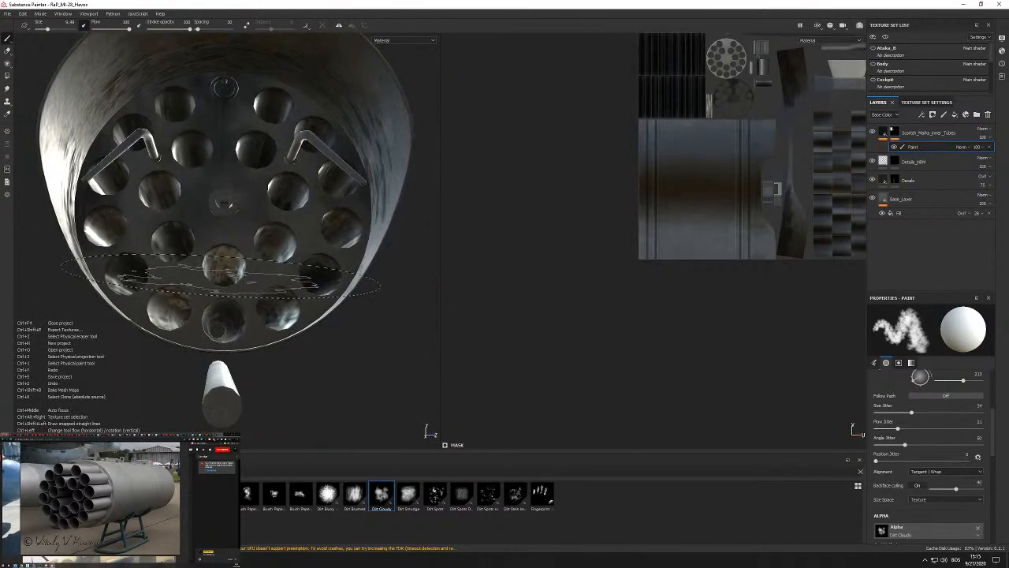
right_click_drag(224, 277, 205, 276, "ctrl")
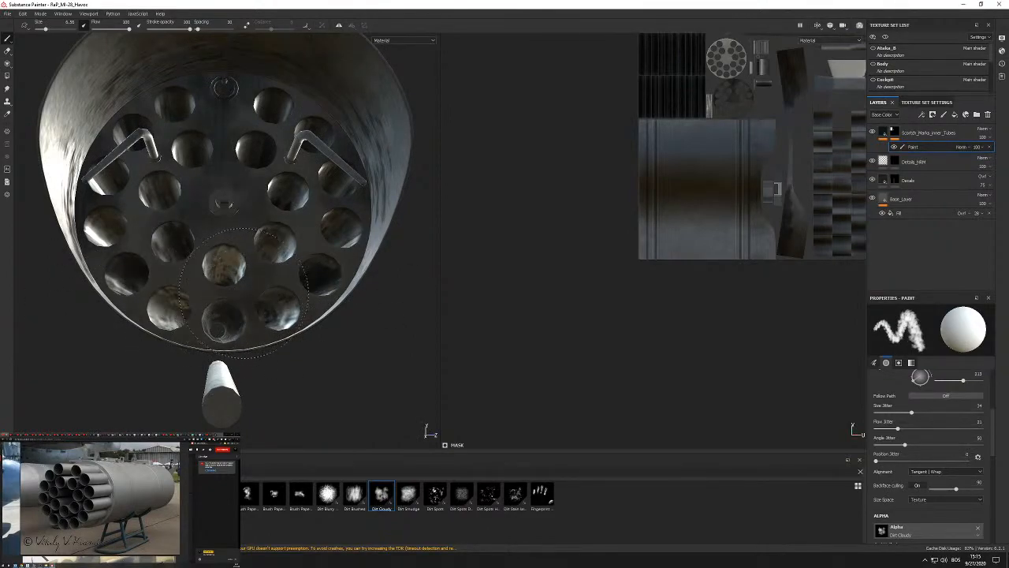
left_click_drag(292, 286, 311, 301, "alt")
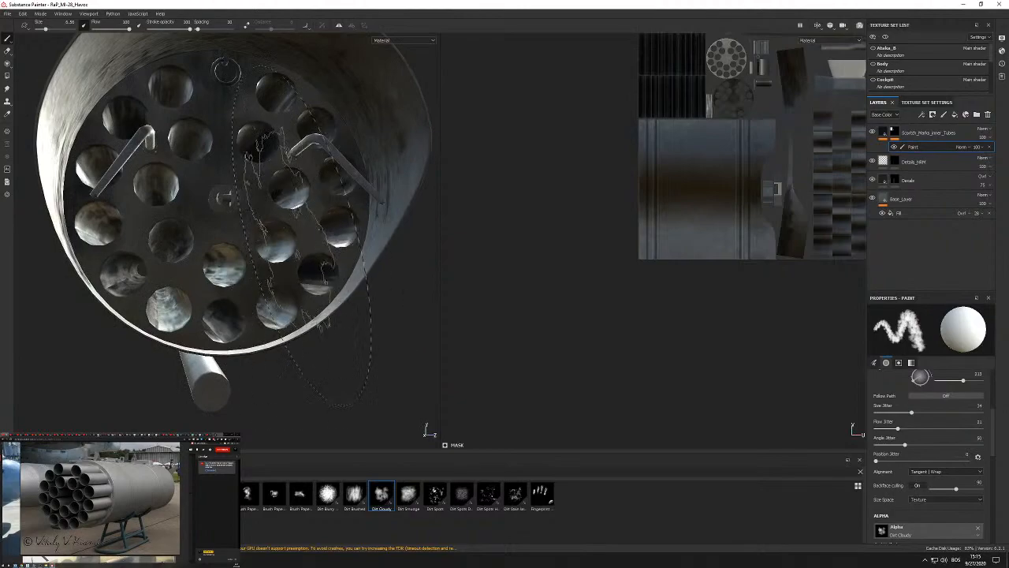
mouse_move(231, 198)
left_mouse_down("alt")
mouse_move(223, 199)
mouse_move(228, 190)
left_mouse_up("alt")
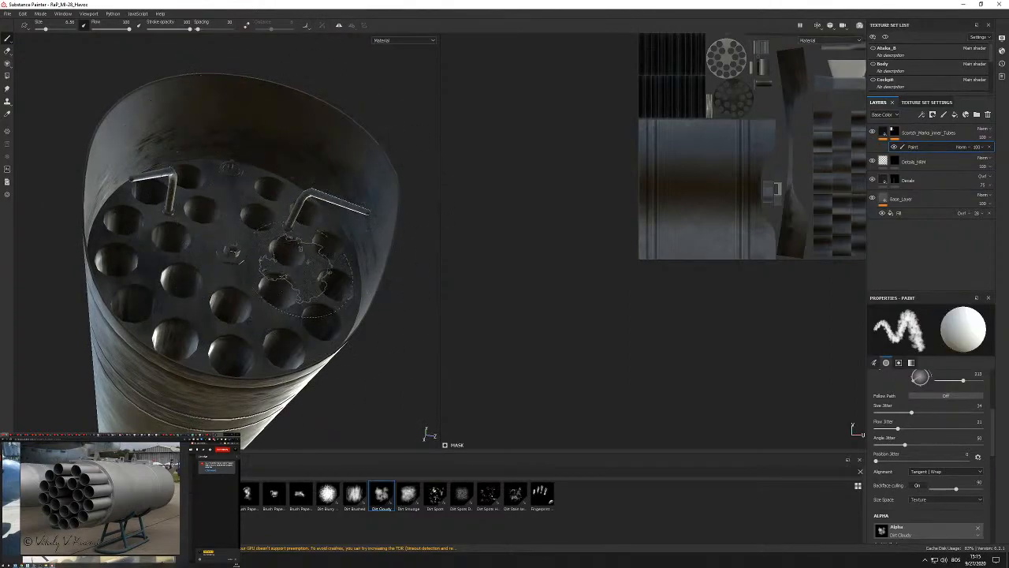
left_click_drag(249, 288, 240, 150, "alt")
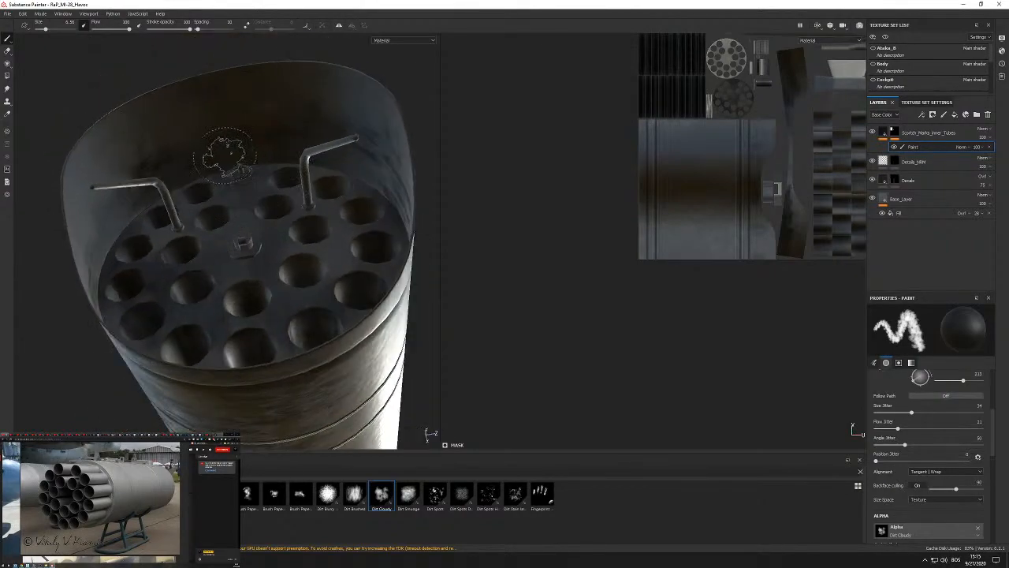
mouse_move(229, 193)
left_mouse_down("alt")
mouse_move(118, 237)
mouse_move(126, 261)
mouse_move(187, 256)
mouse_move(148, 280)
mouse_move(185, 252)
left_mouse_up("alt")
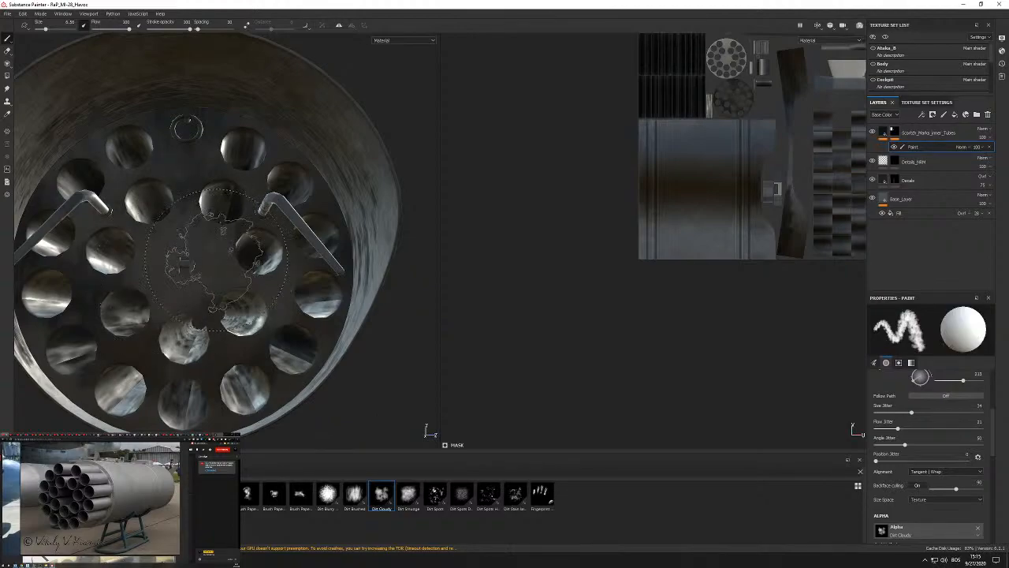
Shrink the brush further and paint fine scorch marks between and around the perforated plate's holes.
right_click_drag(213, 266, 204, 266, "ctrl")
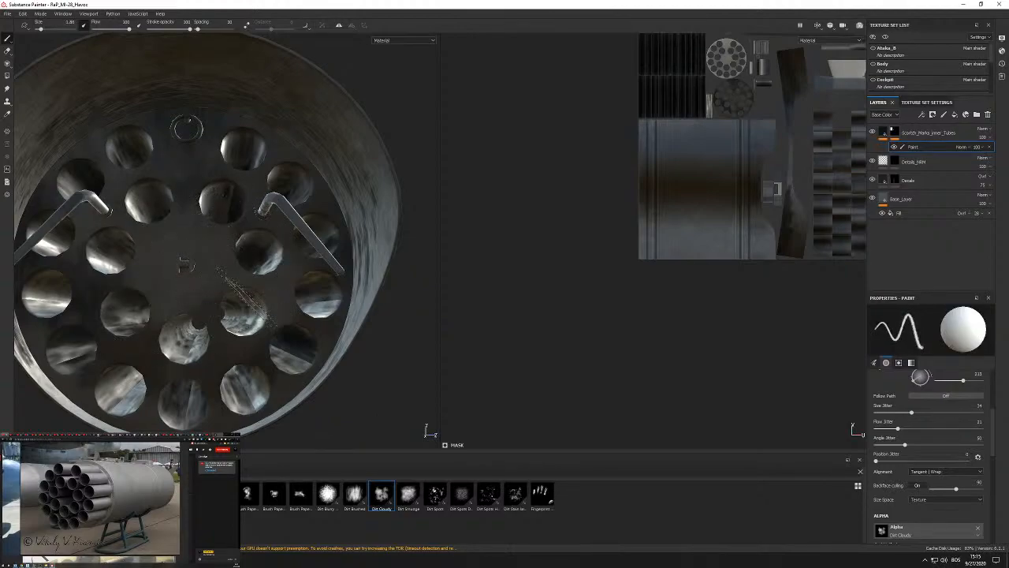
left_click_drag(226, 331, 296, 272, "alt")
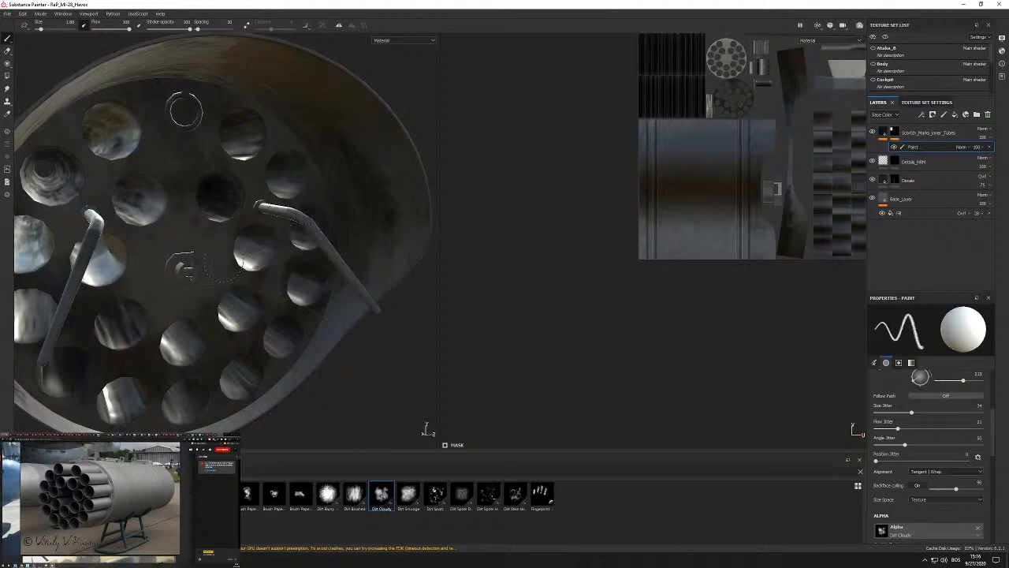
left_click_drag(272, 260, 260, 146, "alt")
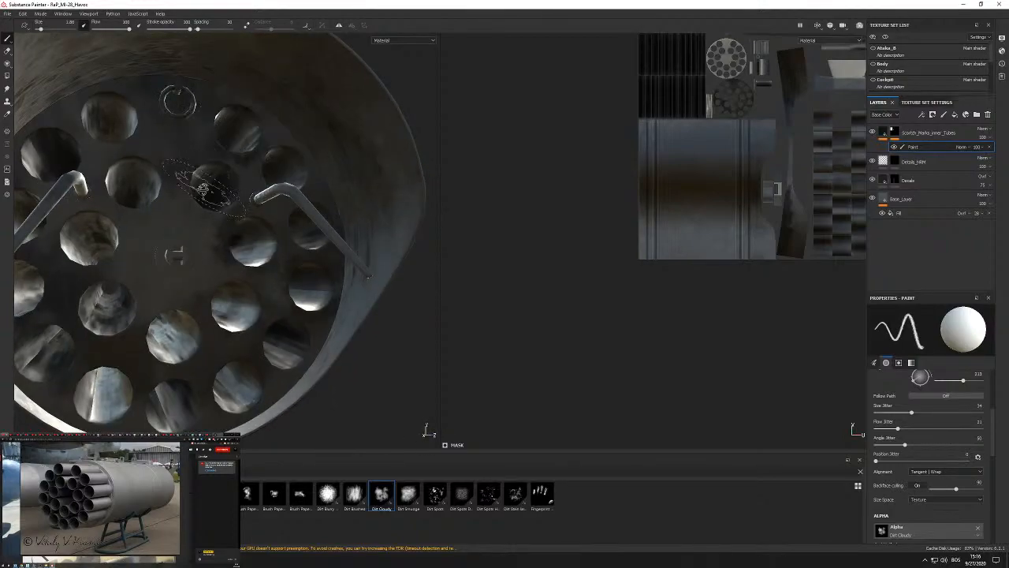
Examine the scorched collar and the pod's outer body from both sides.
scroll(213, 191, "down", 7)
left_click_drag(213, 190, 150, 195, "alt")
left_click_drag(303, 229, 199, 187, "alt")
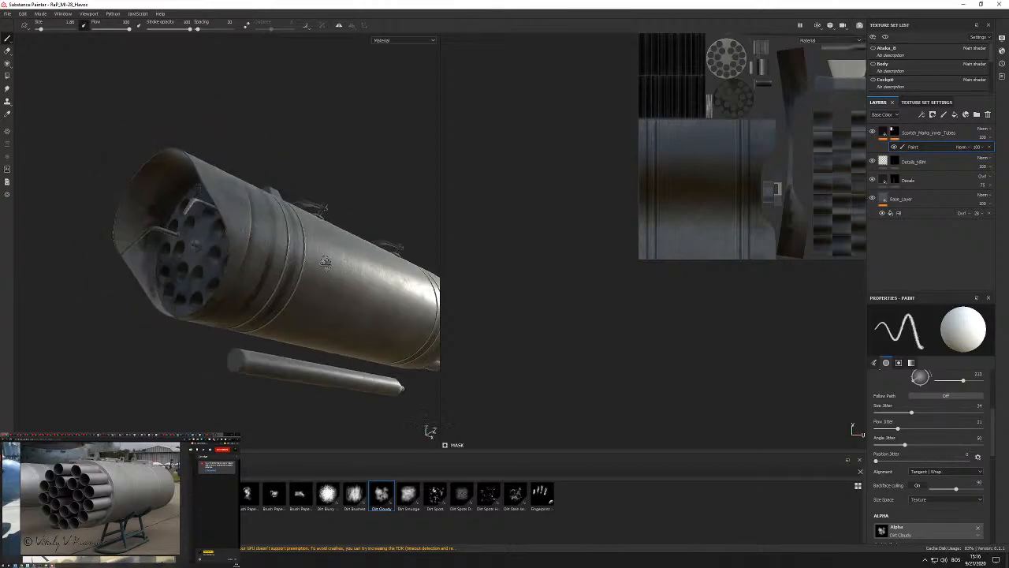
left_click_drag(335, 264, 422, 264, "alt")
scroll(378, 253, "down", 2)
middle_click_drag(378, 245, 272, 236, "alt")
left_click_drag(272, 237, 277, 227, "alt")
mouse_move(174, 224)
left_mouse_down("alt")
mouse_move(207, 229)
mouse_move(189, 225)
left_mouse_up("alt")
scroll(219, 227, "up", 4)
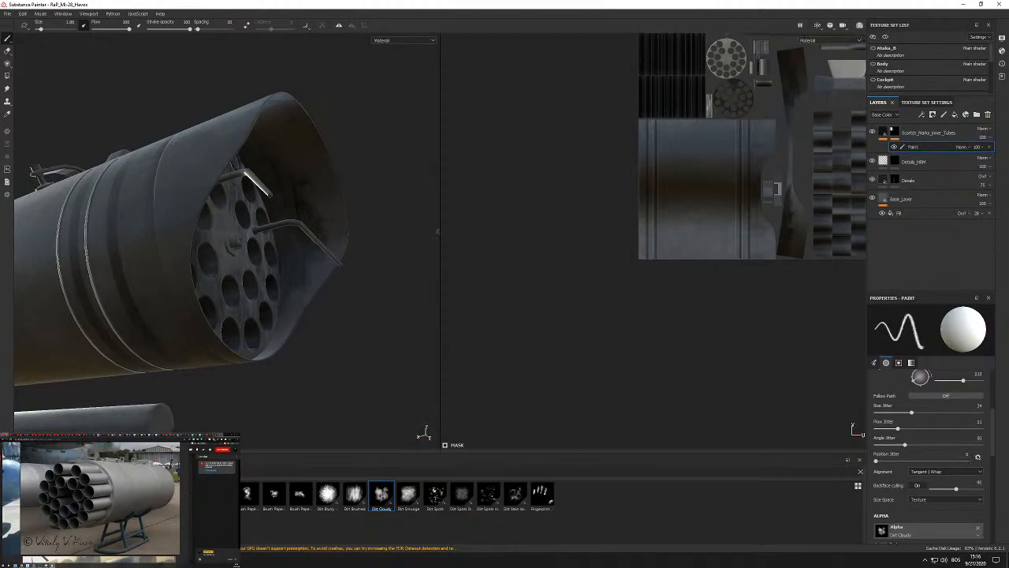
Widen the 3D viewport and bring the perforated plate and bent rods into close view.
left_click_drag(440, 232, 571, 235)
left_click_drag(378, 257, 222, 235, "alt")
scroll(323, 249, "up", 5)
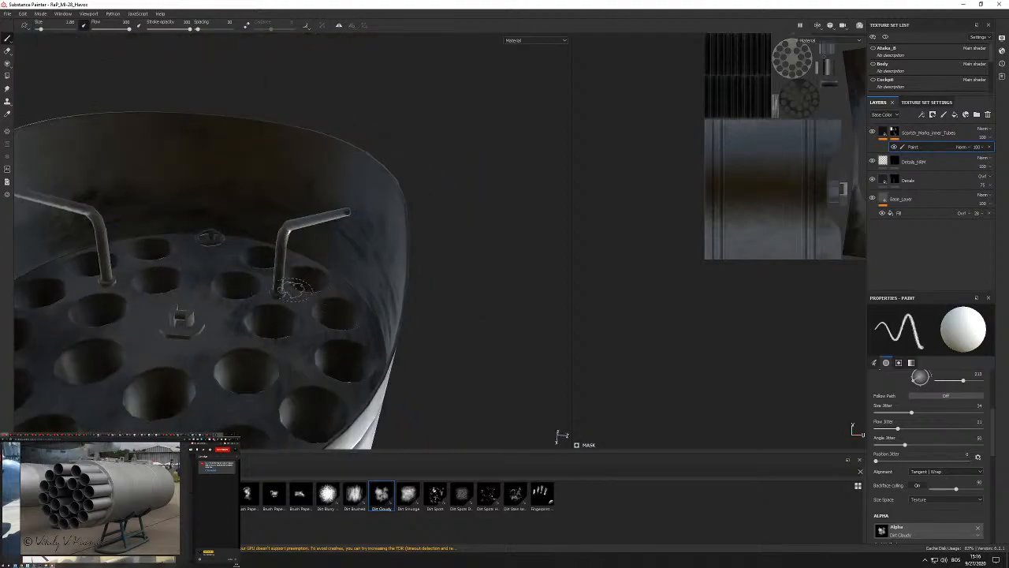
Examine the whole pod in side profile and from the rear to judge the scorch marks' overall coverage.
left_click_drag(55, 308, 381, 294, "alt")
scroll(396, 294, "down", 5)
middle_click_drag(381, 294, 383, 226, "alt")
left_click_drag(383, 226, 293, 262, "alt+shift")
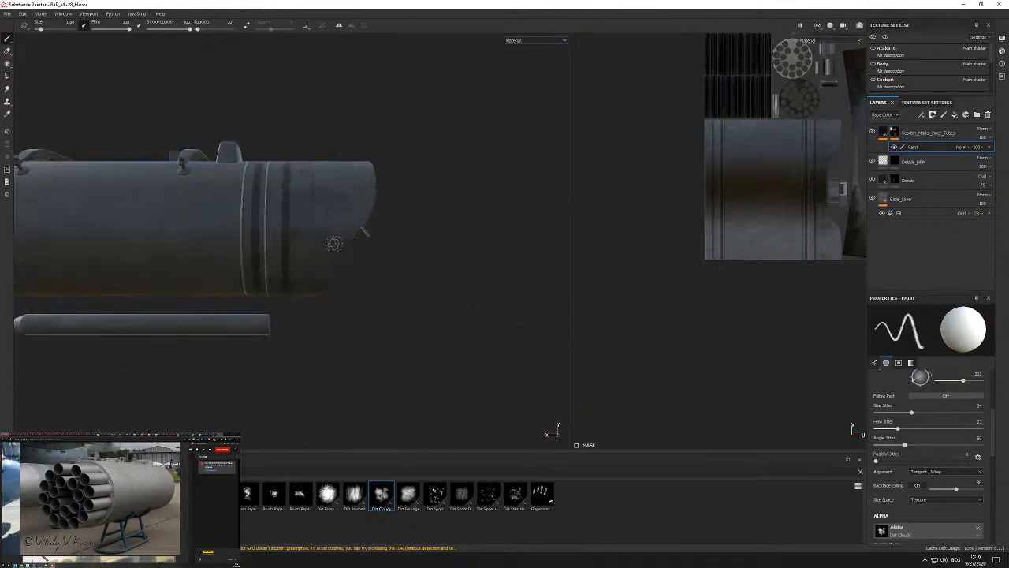
middle_click_drag(346, 240, 483, 218, "alt")
scroll(474, 222, "down", 5)
left_click_drag(434, 233, 218, 215, "alt")
left_click_drag(476, 240, 326, 250, "alt")
scroll(384, 230, "up", 3)
left_click_drag(384, 231, 276, 203, "alt")
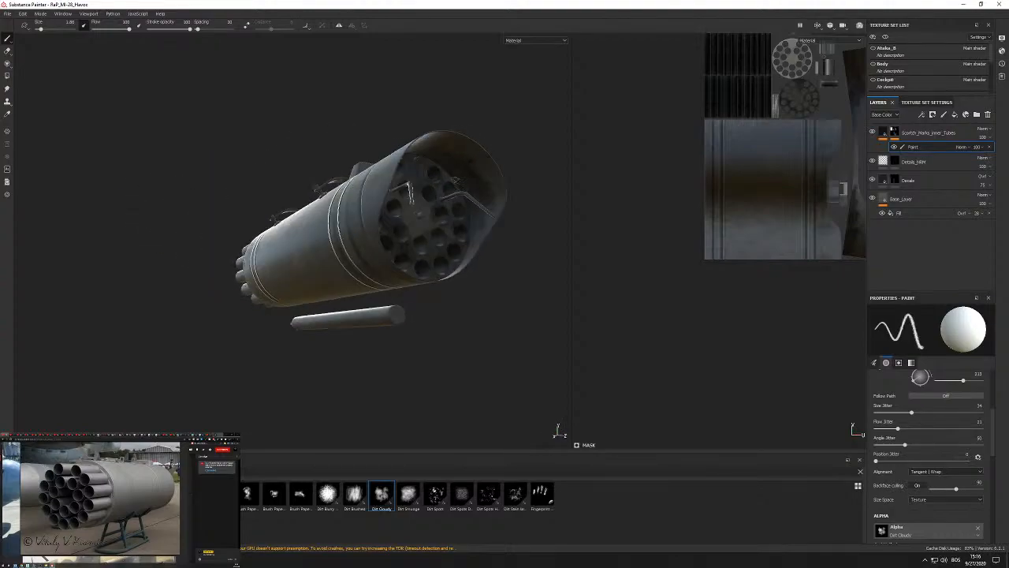
Enlarge the brush and paint more cloudy scorch marks on the inner wall around the bent rods.
scroll(459, 194, "up", 6)
left_click_drag(458, 195, 335, 176, "alt")
right_click_drag(315, 160, 345, 149, "ctrl")
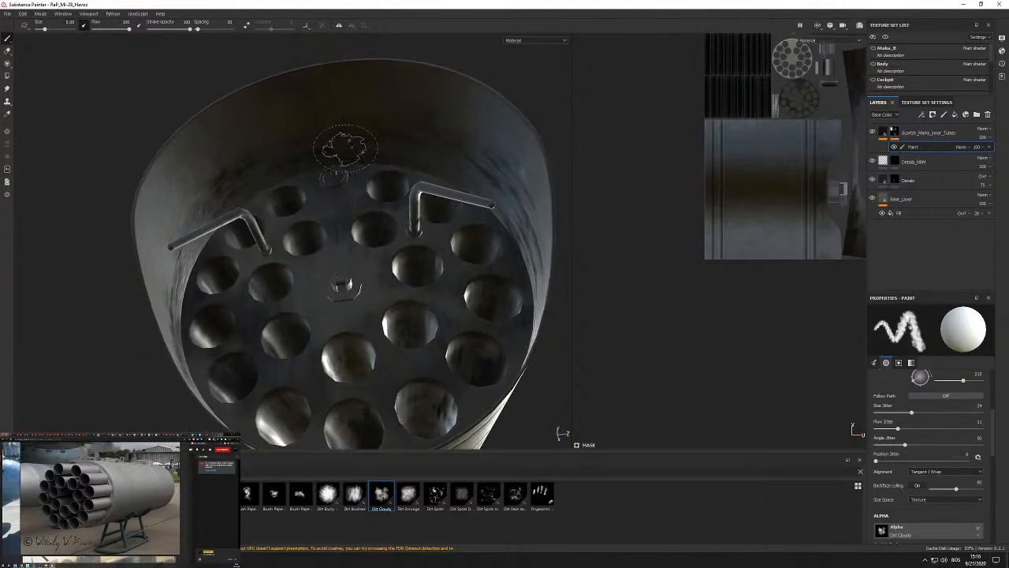
left_click_drag(183, 281, 171, 301, "alt")
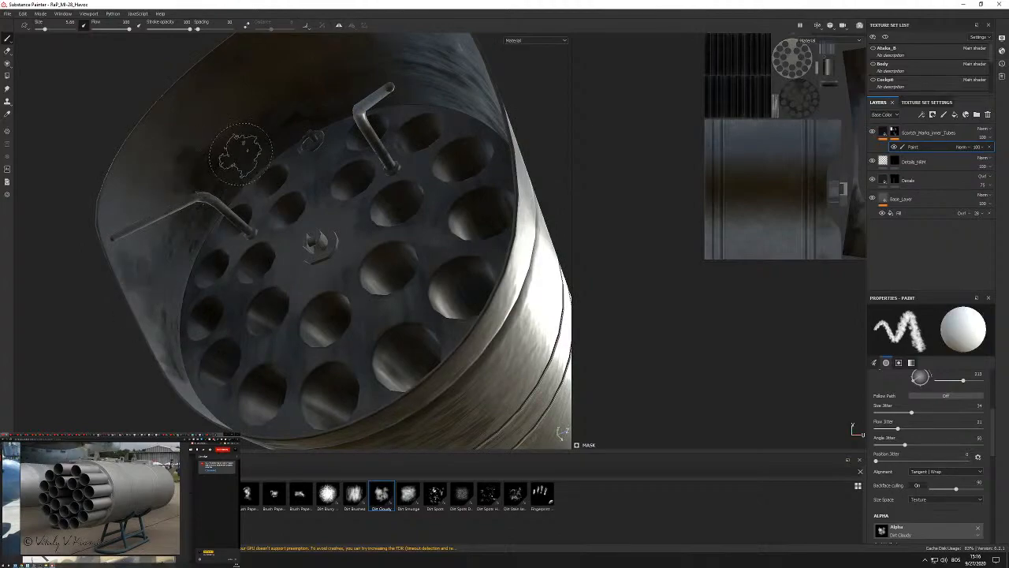
left_click_drag(241, 154, 284, 118, "alt")
left_click_drag(304, 68, 309, 128, "alt")
Pick the Dirt Spots brush and break up the inner wall's scorch marks on both sides with black mask paint.
left_click(435, 495)
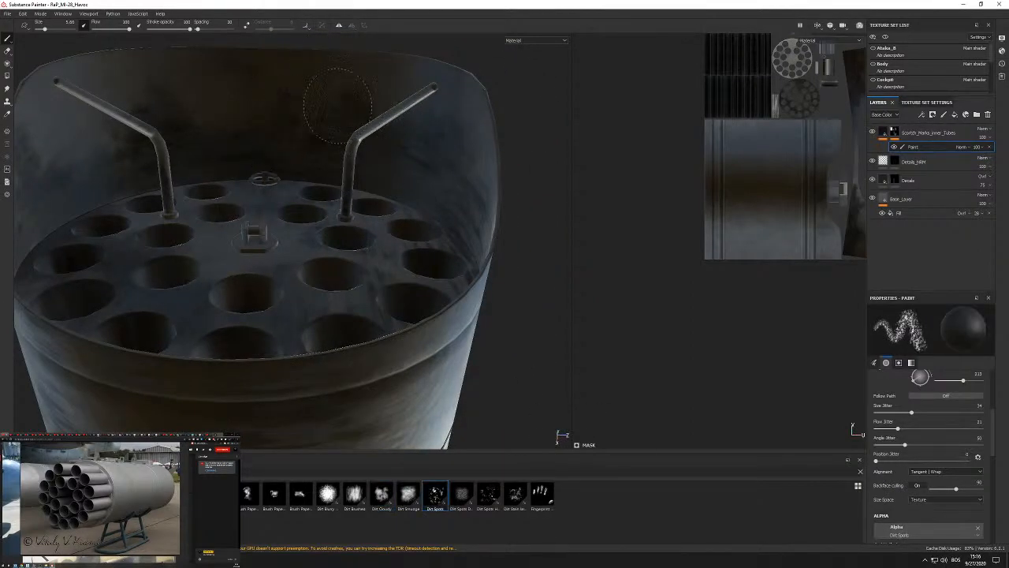
left_click_drag(471, 112, 413, 147)
mouse_move(150, 99)
left_mouse_down()
mouse_move(346, 120)
mouse_move(289, 127)
left_mouse_up()
key("x")
key("x")
key("x")
mouse_move(280, 82)
left_mouse_down("alt")
mouse_move(219, 162)
mouse_move(232, 115)
mouse_move(355, 158)
mouse_move(586, 191)
left_mouse_up("alt")
key("alt")
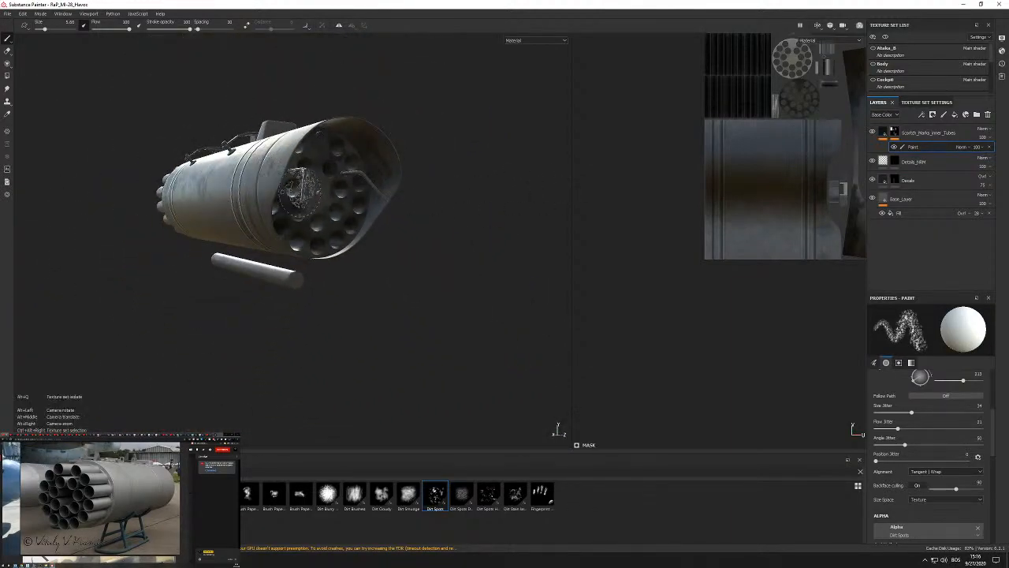
Paint Dirt Spots scorch marks with white mask paint along the collar's outer rear edge on both sides of the pod.
mouse_move(227, 188)
left_mouse_down("alt")
mouse_move(472, 172)
mouse_move(340, 213)
mouse_move(347, 118)
mouse_move(327, 201)
left_mouse_up("alt")
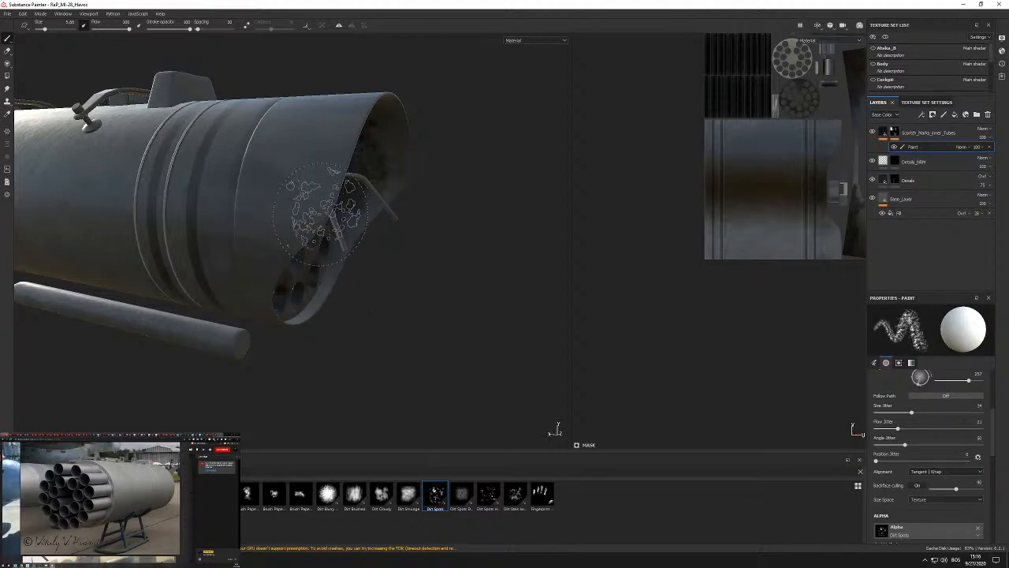
key("x")
key("x")
left_click(332, 202)
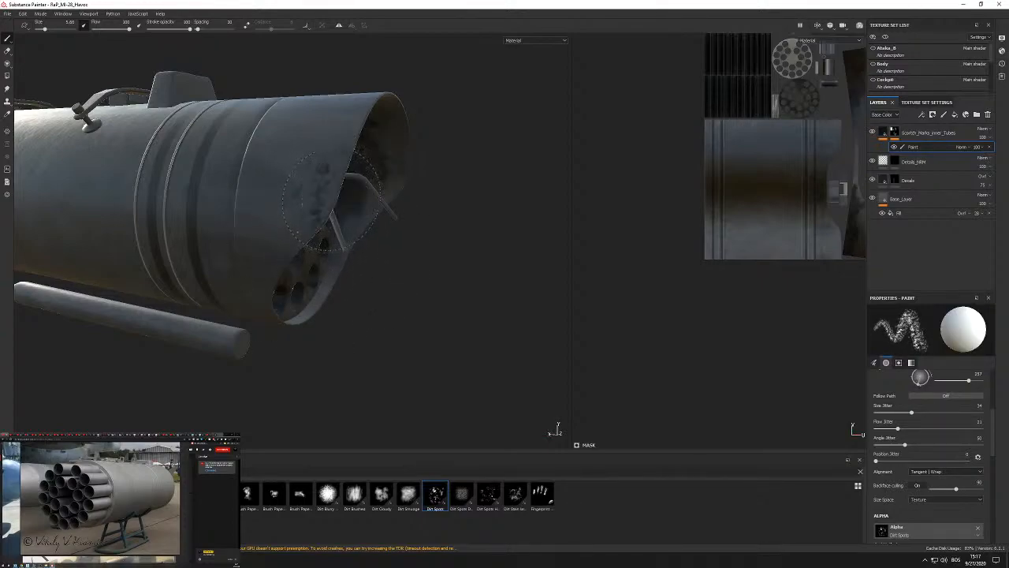
left_click_drag(349, 150, 338, 161, "alt")
mouse_move(367, 126)
left_mouse_down("alt")
mouse_move(253, 209)
mouse_move(430, 161)
left_mouse_up("alt")
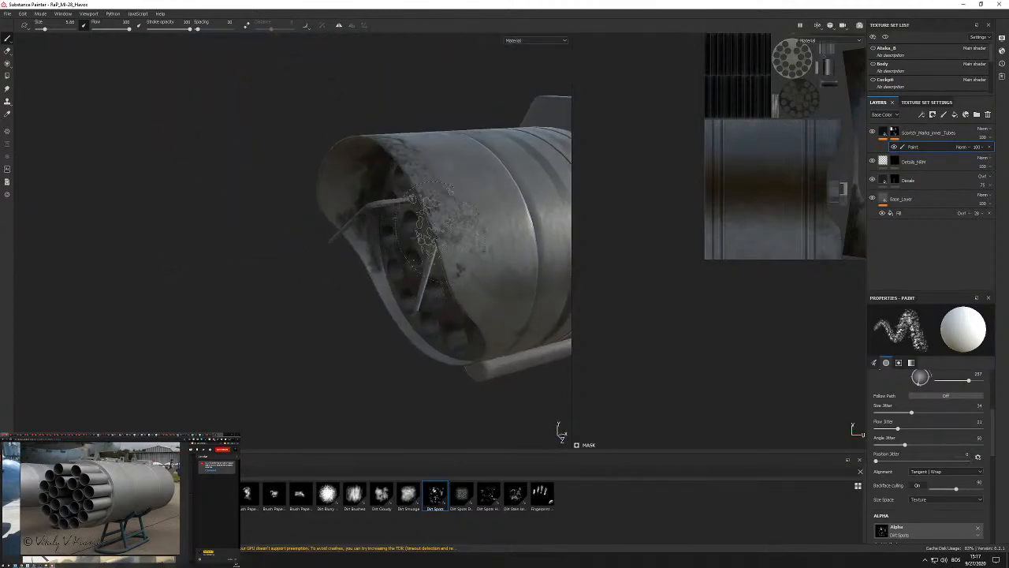
left_click_drag(457, 290, 385, 210, "alt")
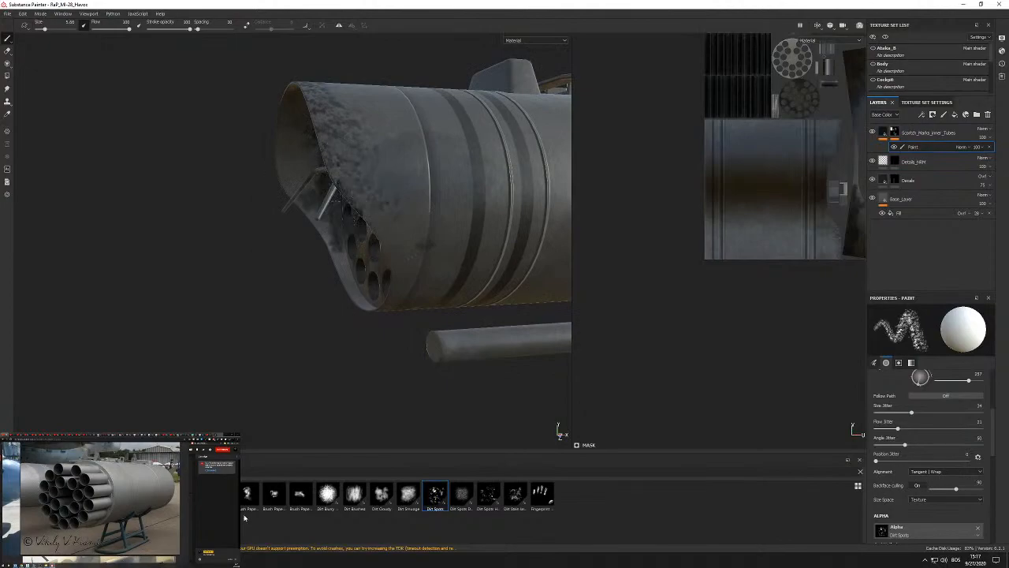
Pick the Dirt Brushed brush and paint soft scorch marks along the collar's outer rear edge.
left_click(354, 498)
mouse_move(347, 181)
left_mouse_down("alt")
mouse_move(360, 254)
mouse_move(312, 175)
mouse_move(333, 210)
mouse_move(286, 205)
mouse_move(310, 235)
left_mouse_up("alt")
scroll(354, 248, "up", 3)
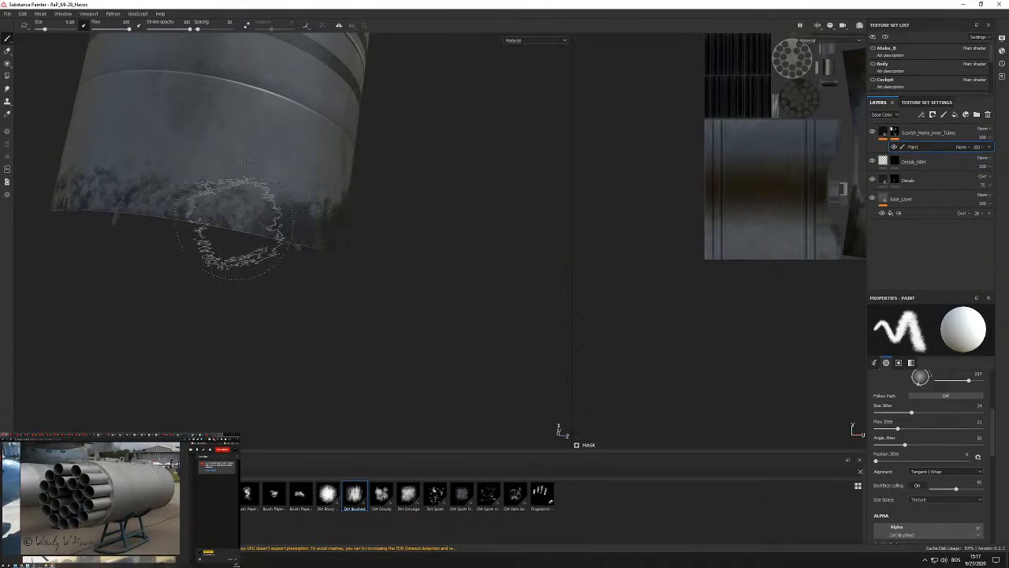
left_click_drag(226, 237, 252, 270, "alt")
left_click_drag(164, 232, 367, 143, "alt")
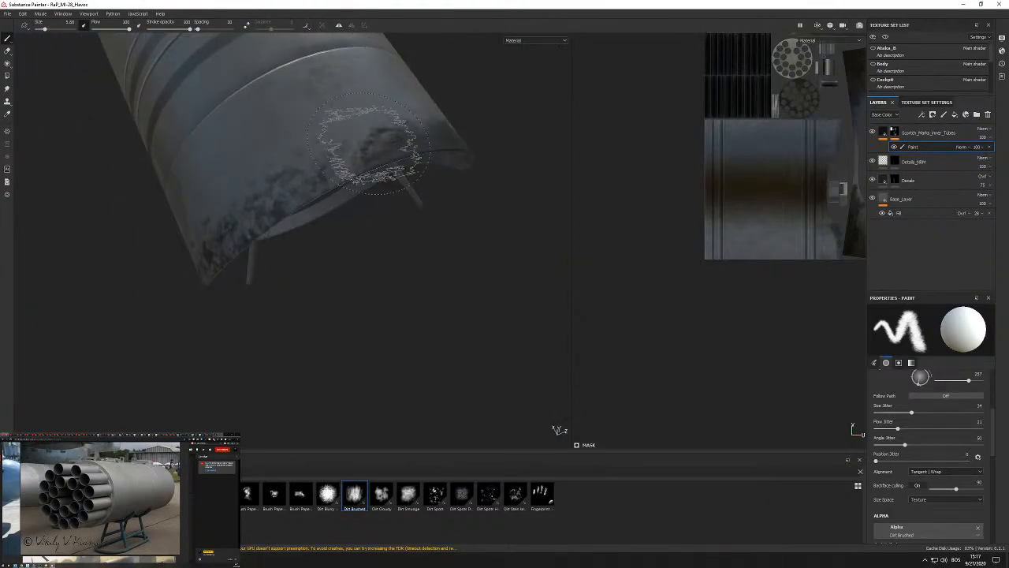
left_click_drag(296, 224, 303, 130, "alt")
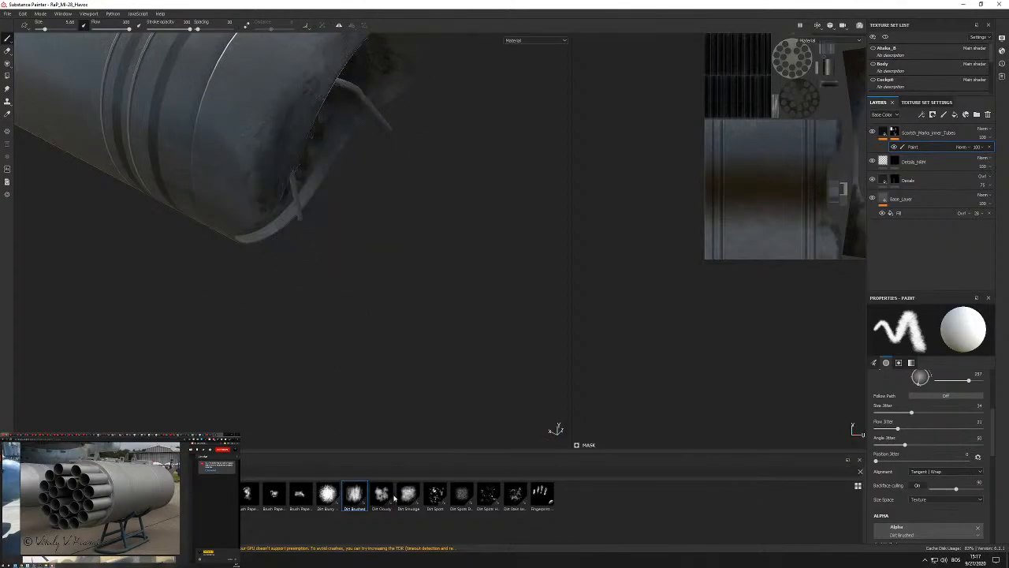
Return to the Dirt Spots brush and add speckled scorch marks around the collar's outer rim.
left_click(438, 502)
left_click_drag(263, 147, 259, 217, "alt")
left_click_drag(303, 164, 249, 208, "alt")
mouse_move(375, 110)
left_mouse_down("alt")
mouse_move(300, 189)
mouse_move(232, 174)
mouse_move(264, 131)
mouse_move(292, 178)
mouse_move(345, 187)
left_mouse_up("alt")
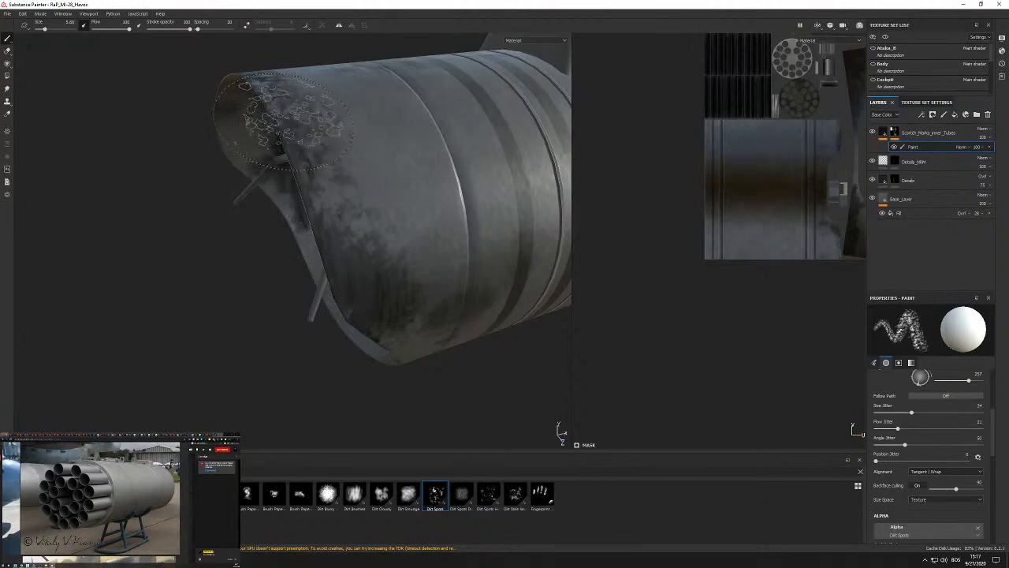
left_click_drag(284, 122, 236, 138, "alt")
Alternate between black and white mask paint to thin and refine the speckled scorch marks on the collar's outer edge.
key("x")
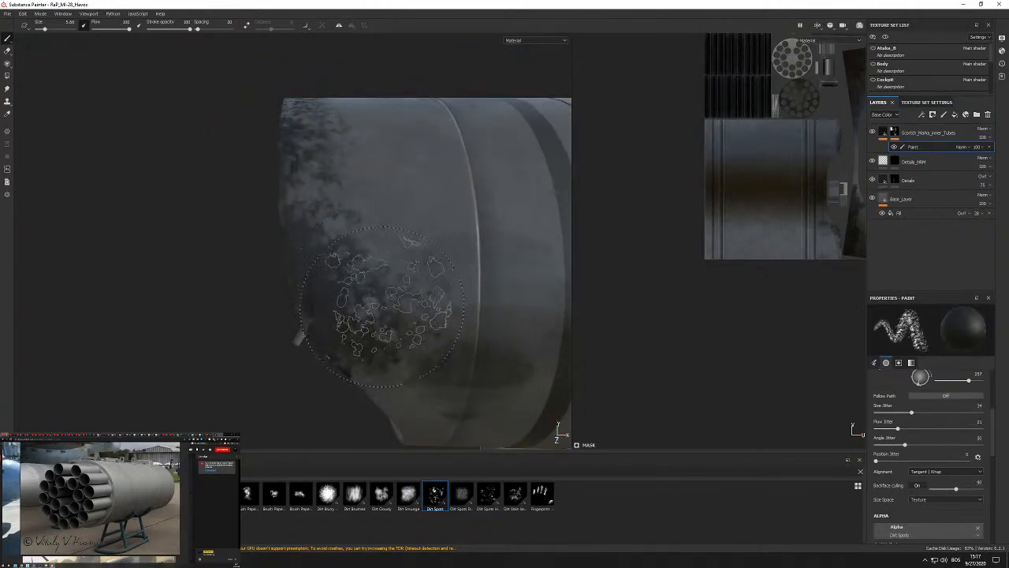
mouse_move(347, 218)
left_mouse_down("alt")
mouse_move(466, 236)
mouse_move(322, 130)
mouse_move(345, 97)
mouse_move(243, 103)
mouse_move(359, 209)
mouse_move(250, 311)
mouse_move(291, 203)
mouse_move(275, 241)
mouse_move(225, 213)
mouse_move(359, 174)
mouse_move(342, 205)
left_mouse_up("alt")
mouse_move(342, 205)
right_mouse_down("alt")
mouse_move(367, 198)
mouse_move(334, 232)
right_mouse_up("alt")
key("x")
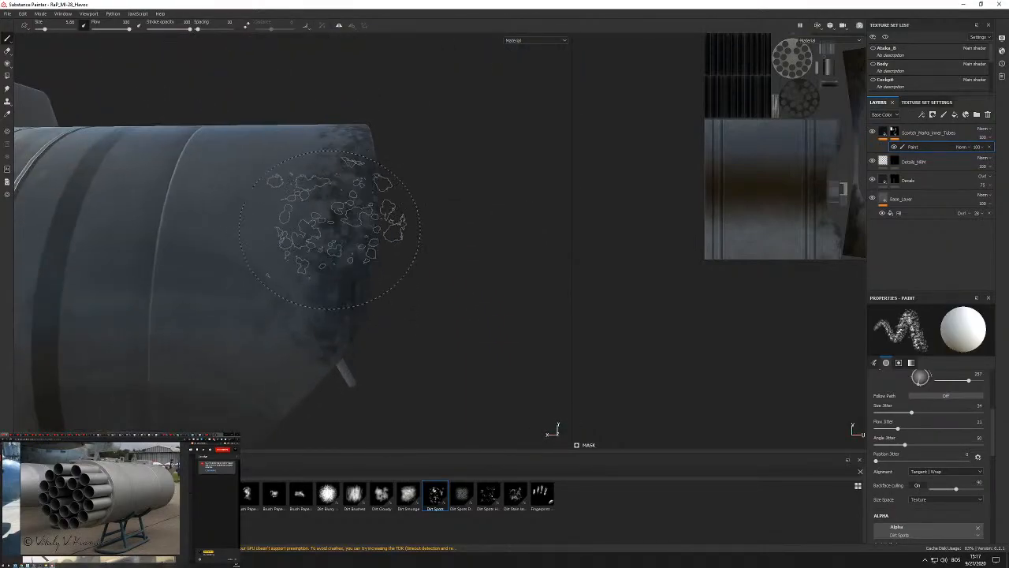
key("x")
mouse_move(338, 198)
left_mouse_down("alt")
mouse_move(350, 205)
mouse_move(368, 164)
mouse_move(260, 268)
mouse_move(217, 251)
left_mouse_up("alt")
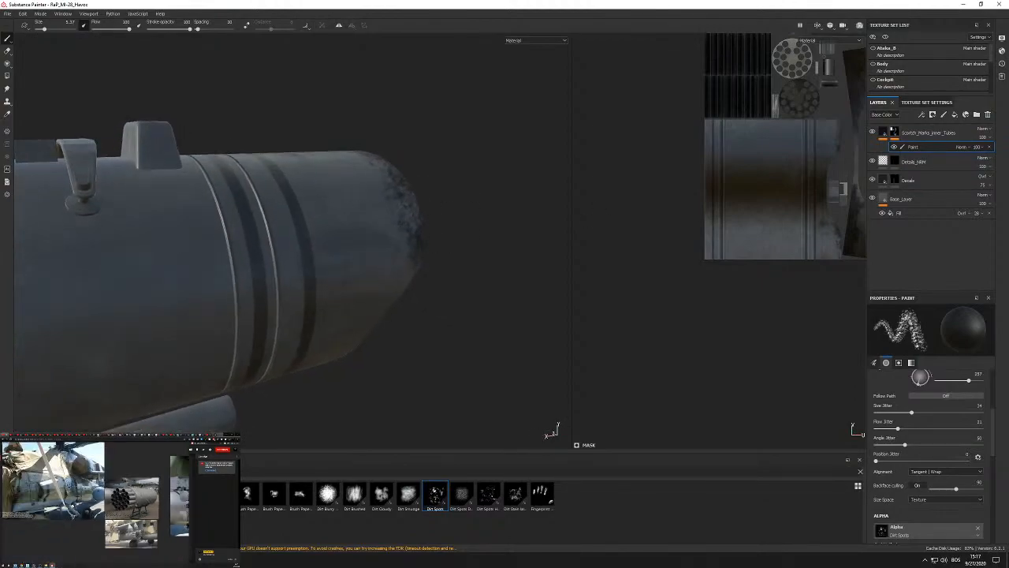
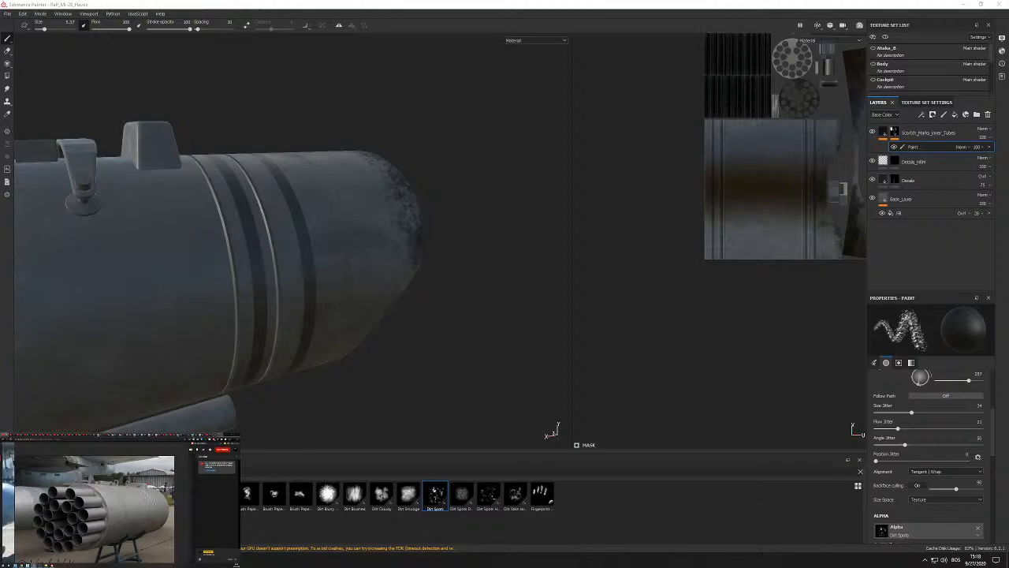
left_click_drag(440, 315, 103, 273, "alt")
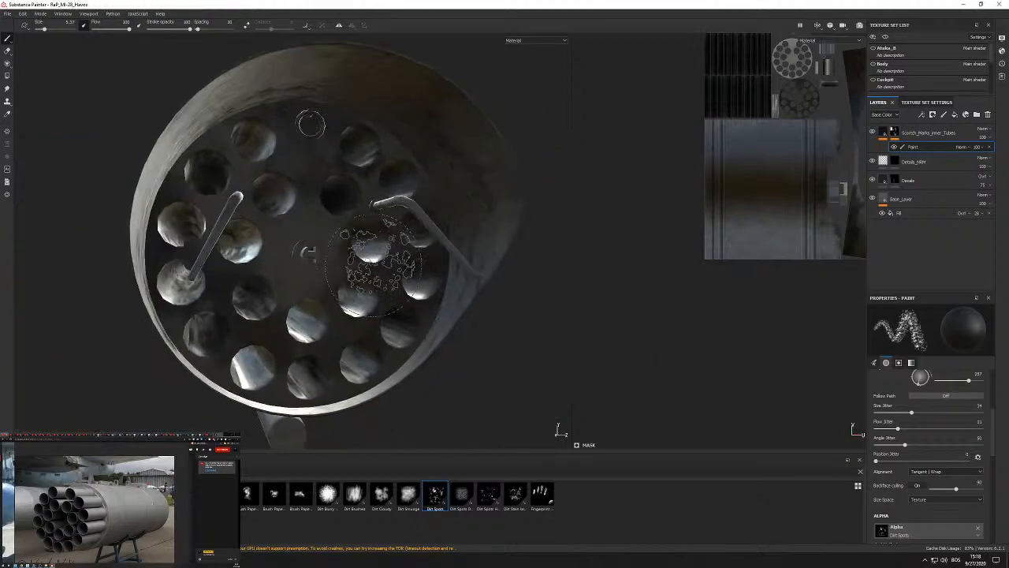
left_click_drag(371, 181, 357, 158, "alt")
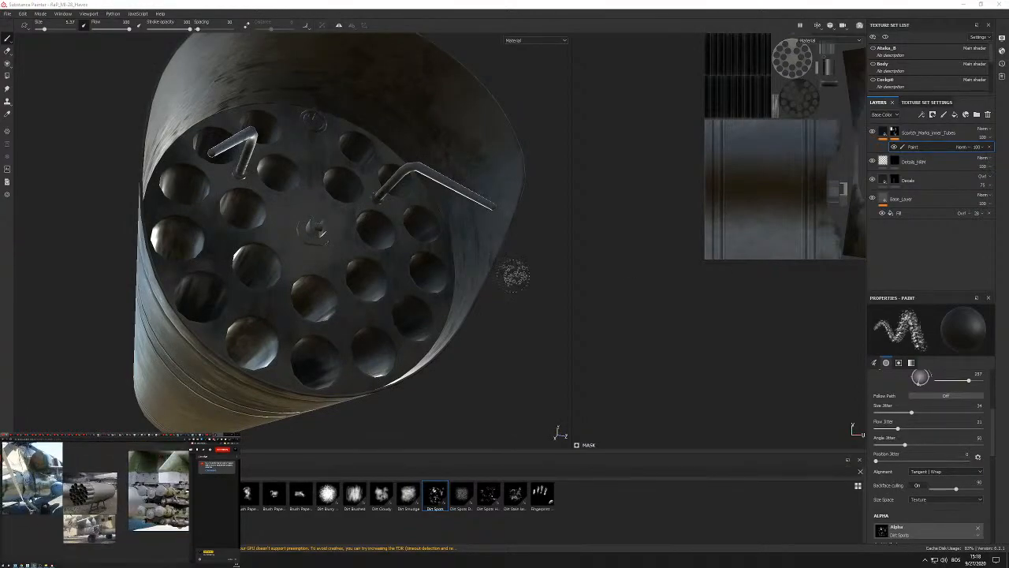
Select the Details_NRM layer's mask and load the Cylinder_41 alpha with white mask paint.
left_click_drag(365, 281, 336, 113, "alt")
scroll(410, 120, "down", 3)
scroll(328, 116, "up", 3)
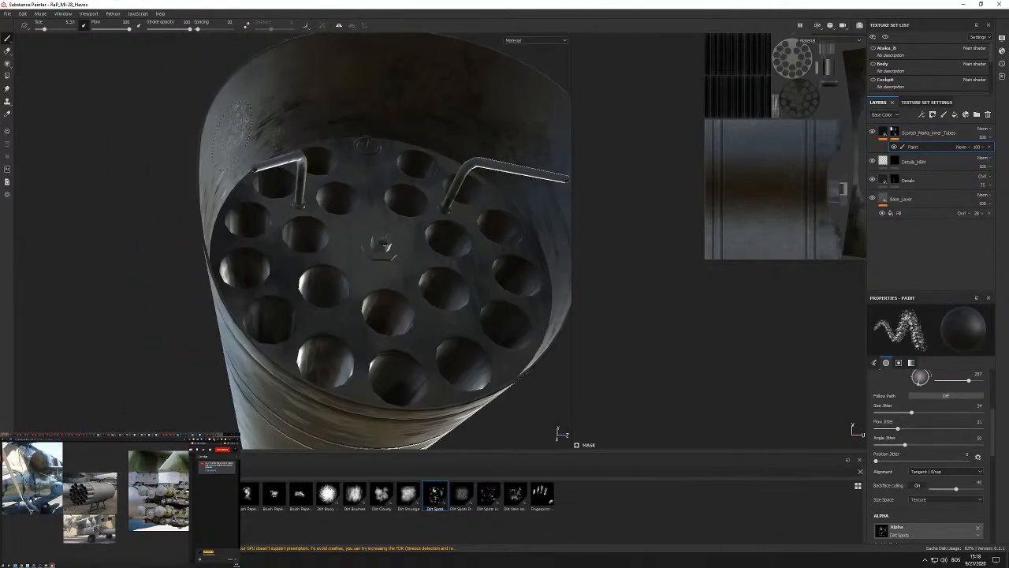
key("x")
left_click_drag(355, 126, 317, 134, "alt")
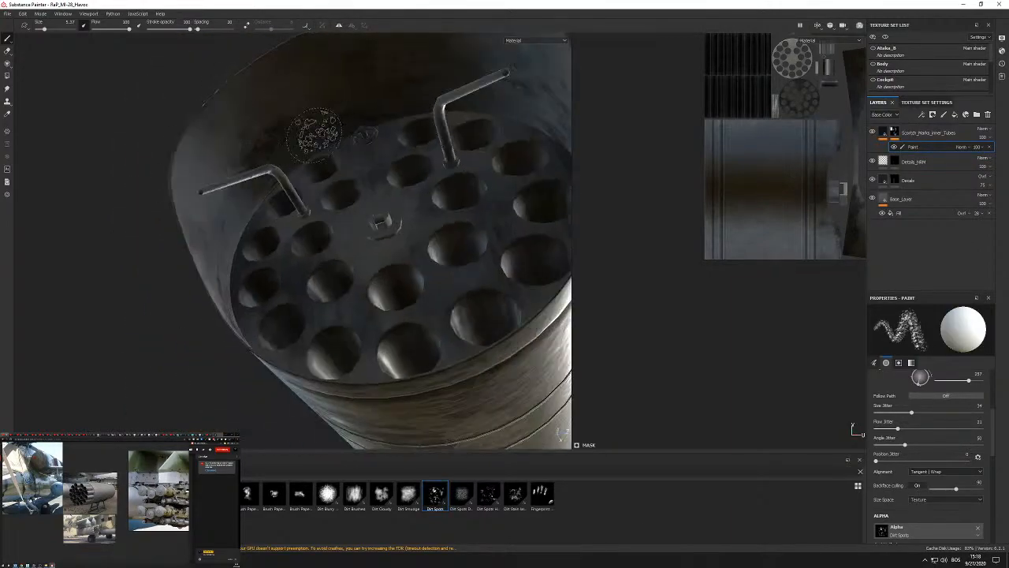
left_click(890, 163)
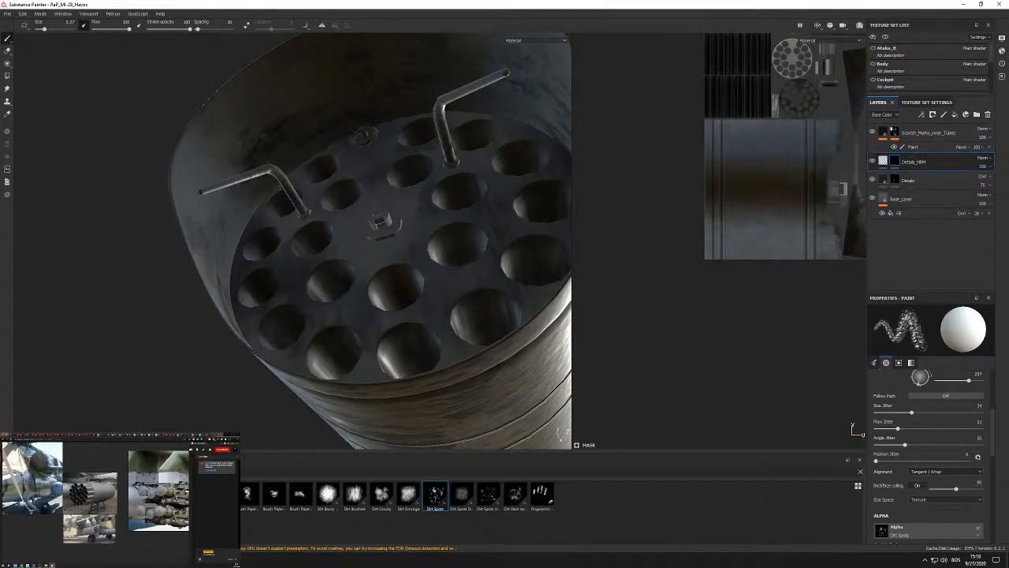
left_click(861, 472)
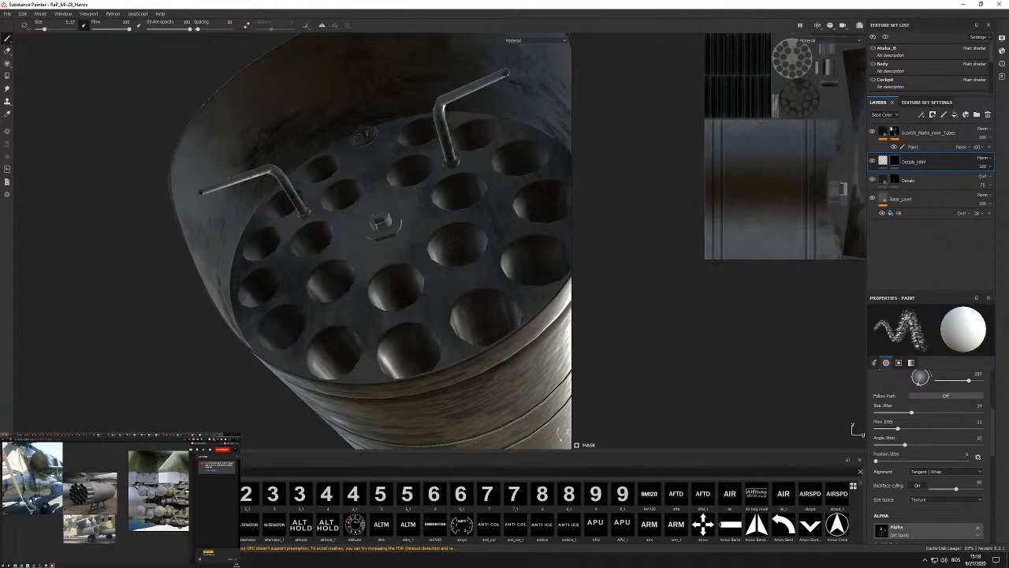
scroll(544, 509, "down", 10)
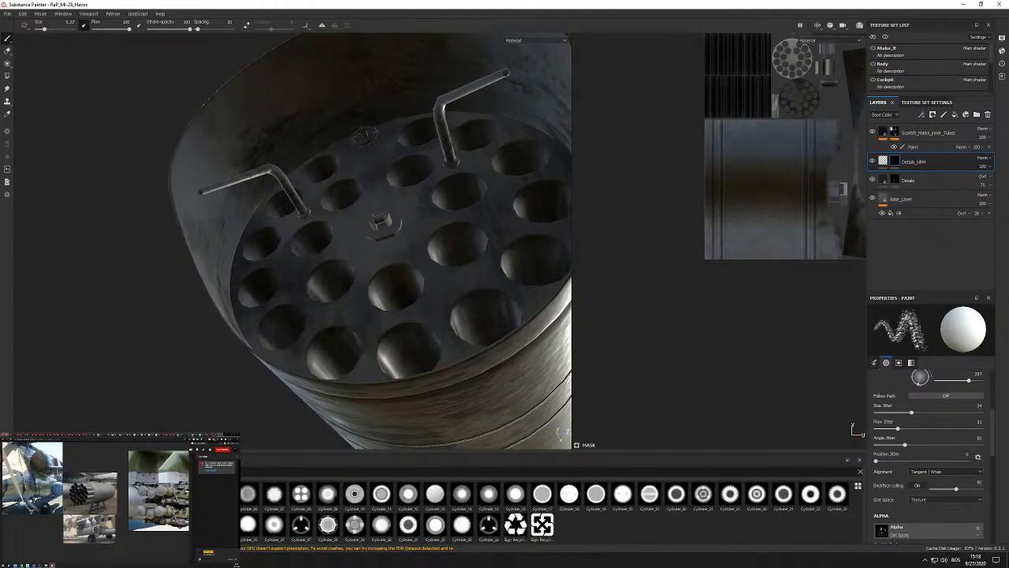
left_click(408, 525)
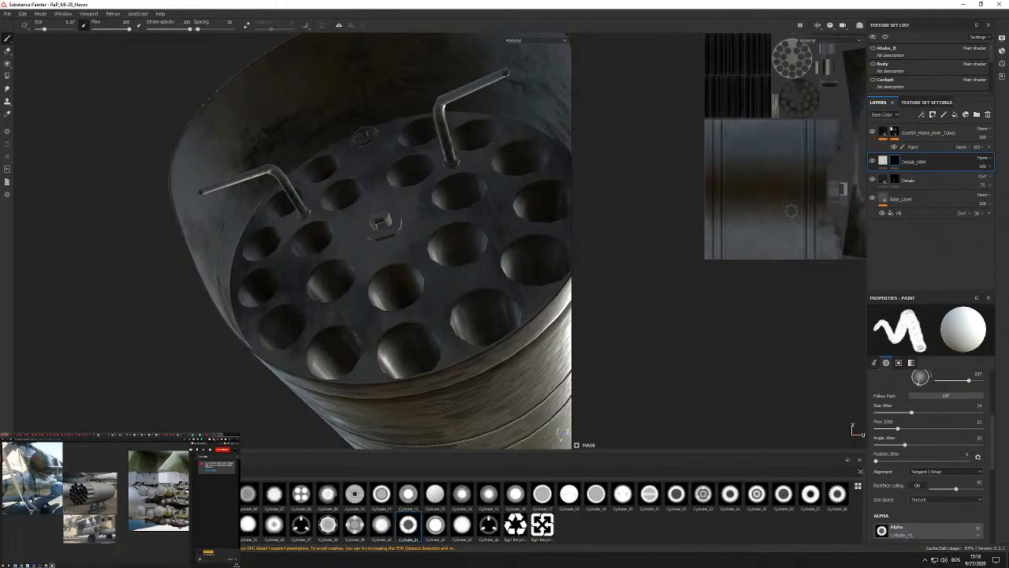
Set the brush alignment to UV for stamping on the tube plates in the UV layout.
scroll(710, 237, "down", 3)
scroll(710, 236, "up", 5)
scroll(711, 180, "up", 5)
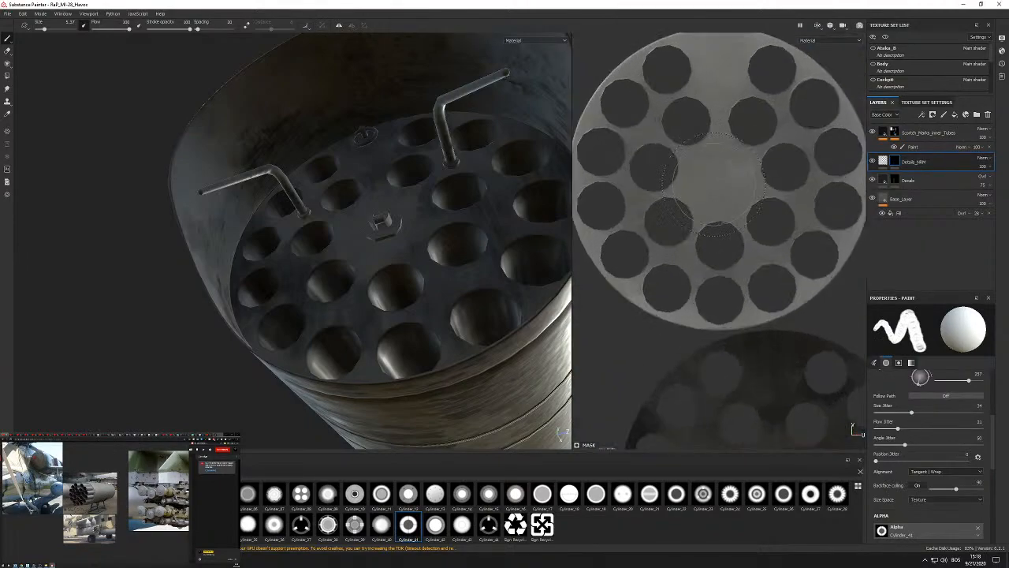
left_click(934, 473)
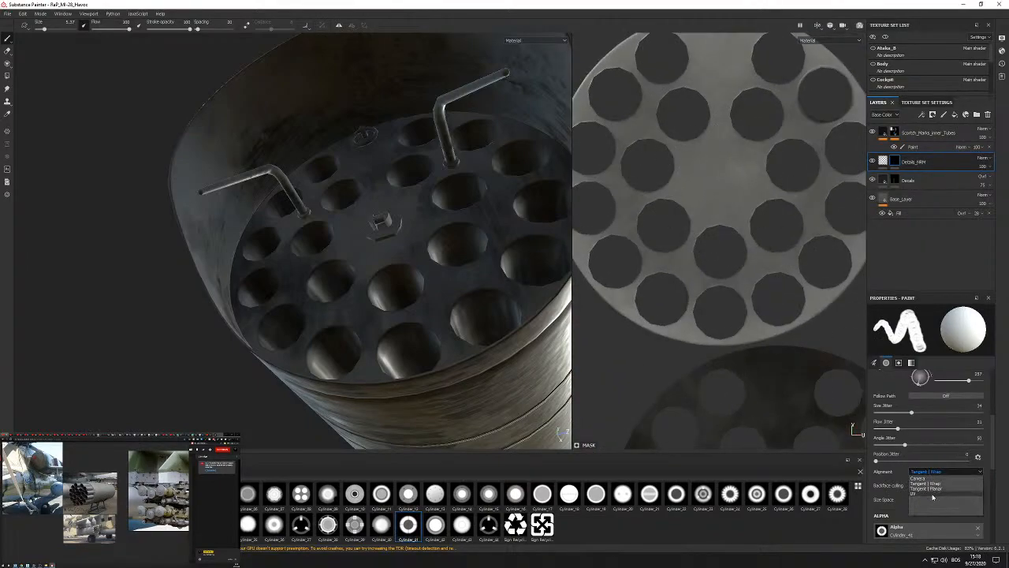
left_click(934, 497)
Try stamping the cylinder alpha at the centre of the light tube plate in the UV layout.
scroll(700, 202, "up", 2)
scroll(699, 203, "up", 1)
left_click(701, 197)
key("ctrl+z")
Try stamping the cylinder alpha at the centre of the dark rear tube plate in the UV layout.
scroll(704, 198, "down", 5)
middle_click_drag(730, 270, 734, 281, "alt")
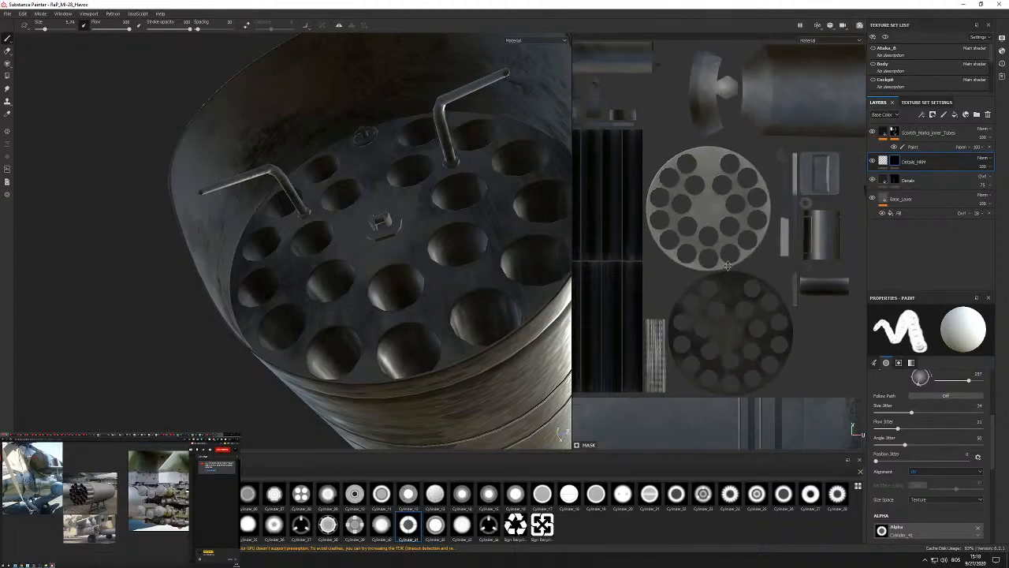
scroll(733, 281, "up", 6)
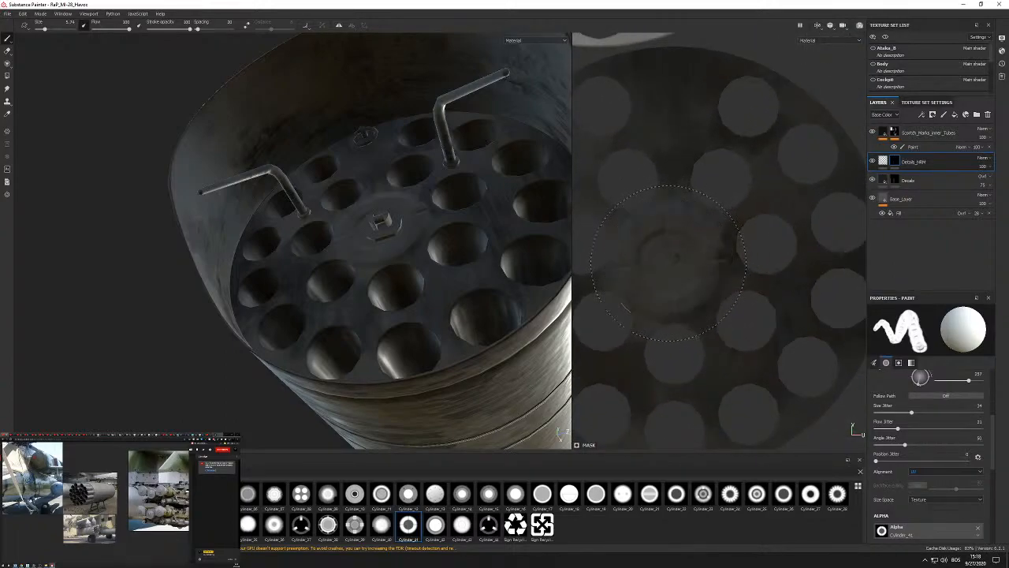
left_click(669, 261)
left_click_drag(333, 215, 437, 278, "alt")
scroll(437, 279, "up", 3)
key("ctrl+z")
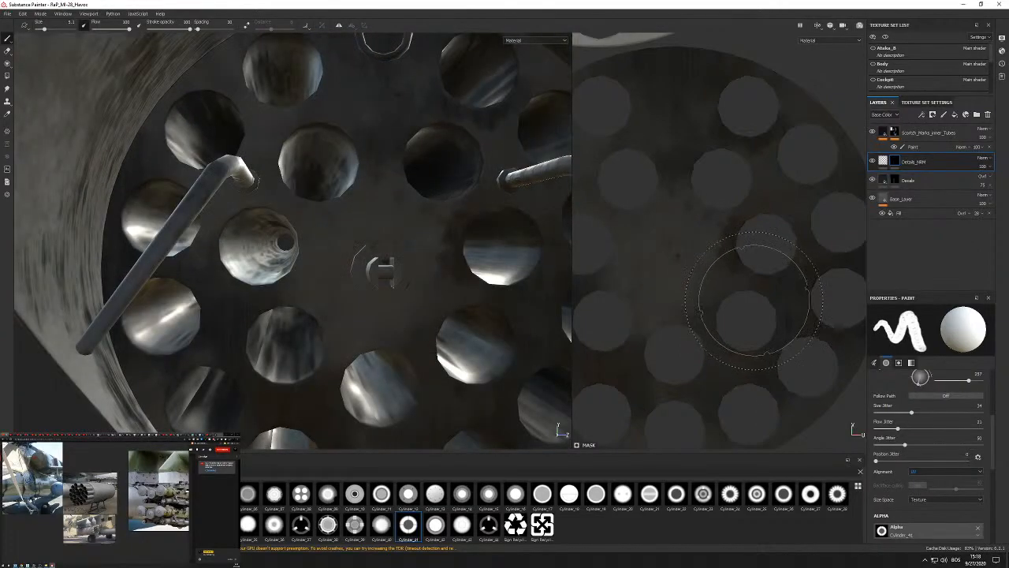
Try a different ring alpha at several brush sizes around the centre of the dark rear plate.
left_click(408, 525)
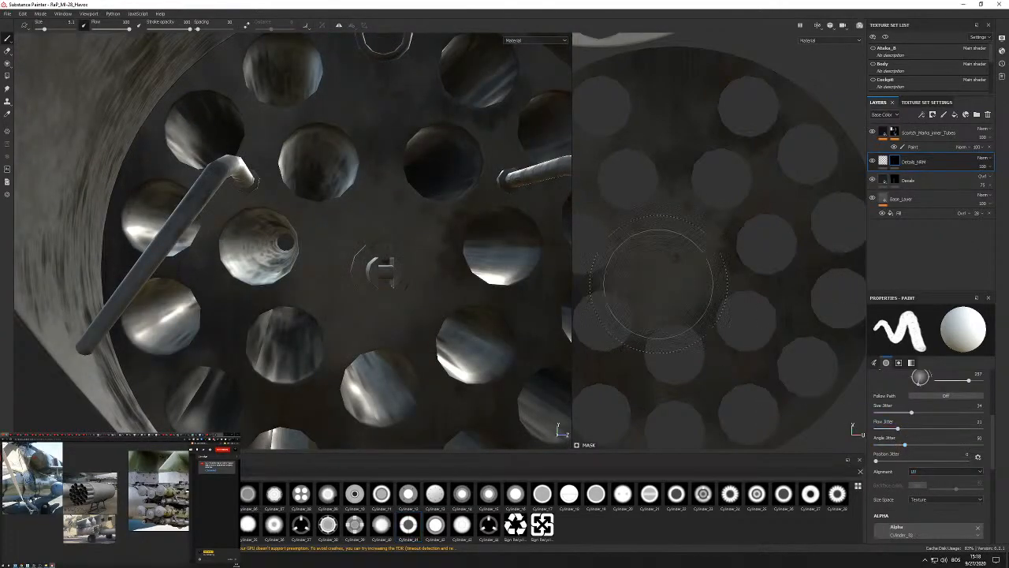
left_click(668, 261)
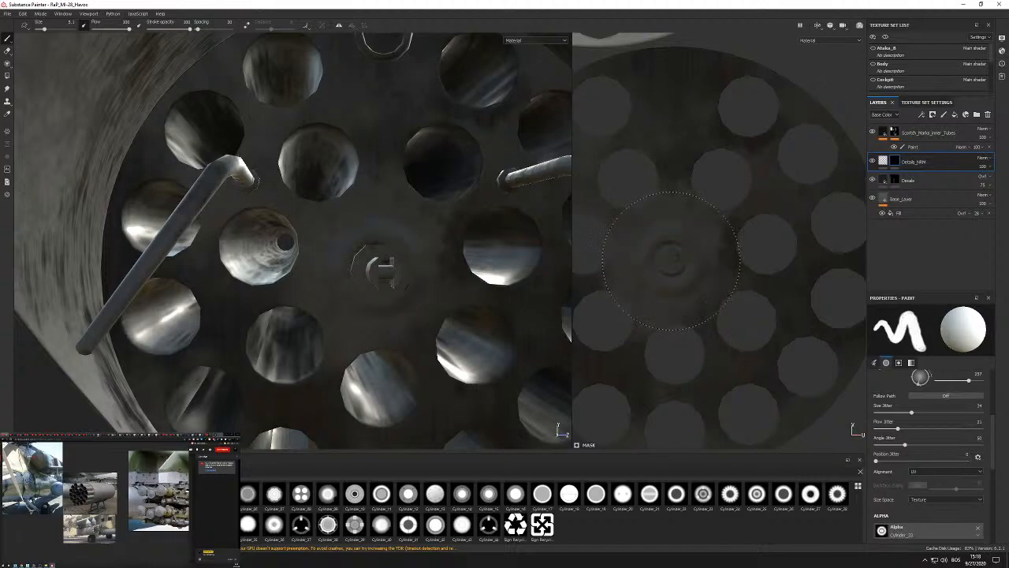
right_click_drag(670, 260, 669, 261, "ctrl")
left_click(671, 261)
key("ctrl+z")
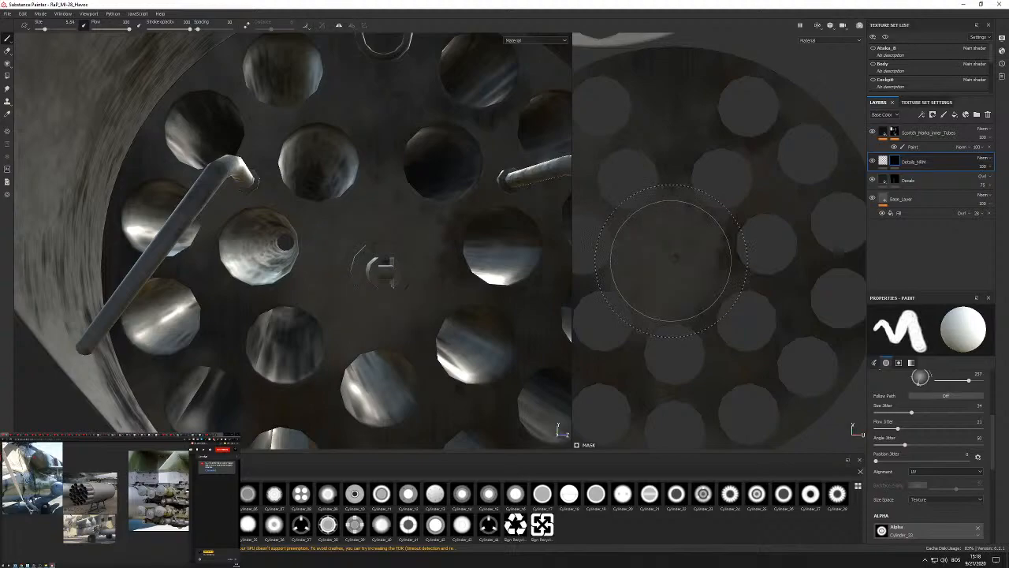
left_click(671, 261)
mouse_move(442, 287)
left_mouse_down("alt")
mouse_move(366, 230)
mouse_move(417, 244)
left_mouse_up("alt")
scroll(666, 260, "up", 2)
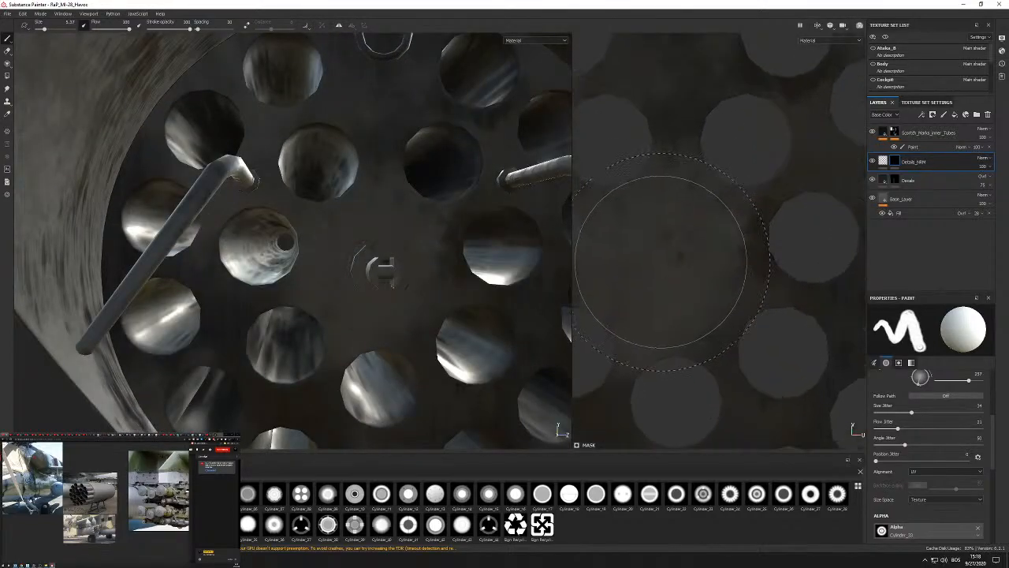
Fine-tune the brush size and stamp the segmented ring alpha Cylinder_31 around the rear plate's central fitting.
left_click(671, 259)
left_click(677, 262)
key("[")
key("ctrl+z")
left_click(675, 261)
key("ctrl+z")
key("]")
left_click(680, 263)
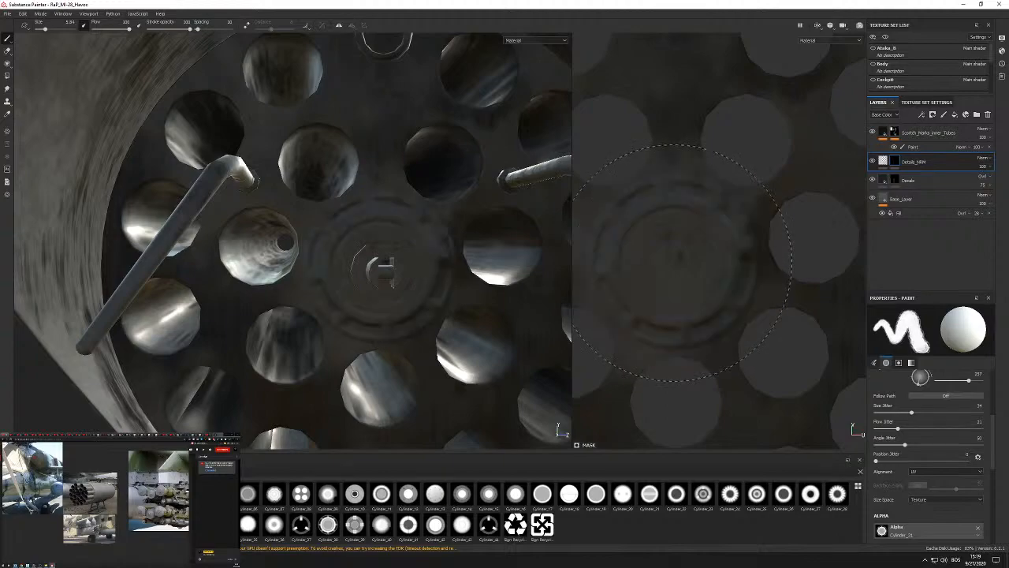
Load the Cylinder_29 alpha, shrink the brush and stamp a small detail inside the ring near the rear plate's upper edge.
left_click_drag(397, 266, 388, 236, "alt")
scroll(391, 257, "down", 4)
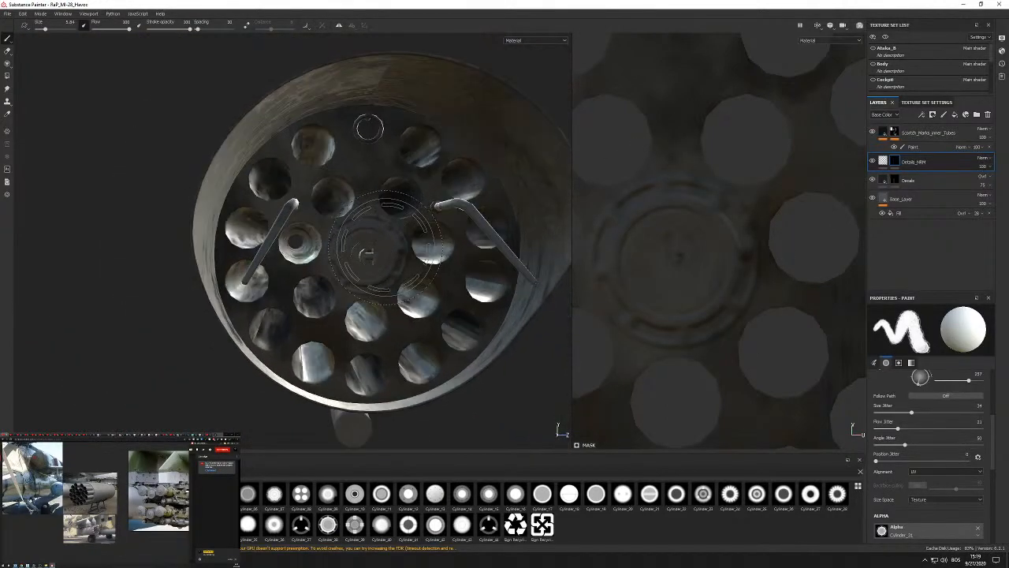
mouse_move(415, 203)
left_mouse_down("alt")
mouse_move(404, 116)
mouse_move(413, 130)
mouse_move(349, 149)
mouse_move(360, 130)
mouse_move(365, 171)
mouse_move(456, 219)
mouse_move(388, 227)
left_mouse_up("alt")
scroll(359, 131, "up", 3)
scroll(378, 212, "up", 3)
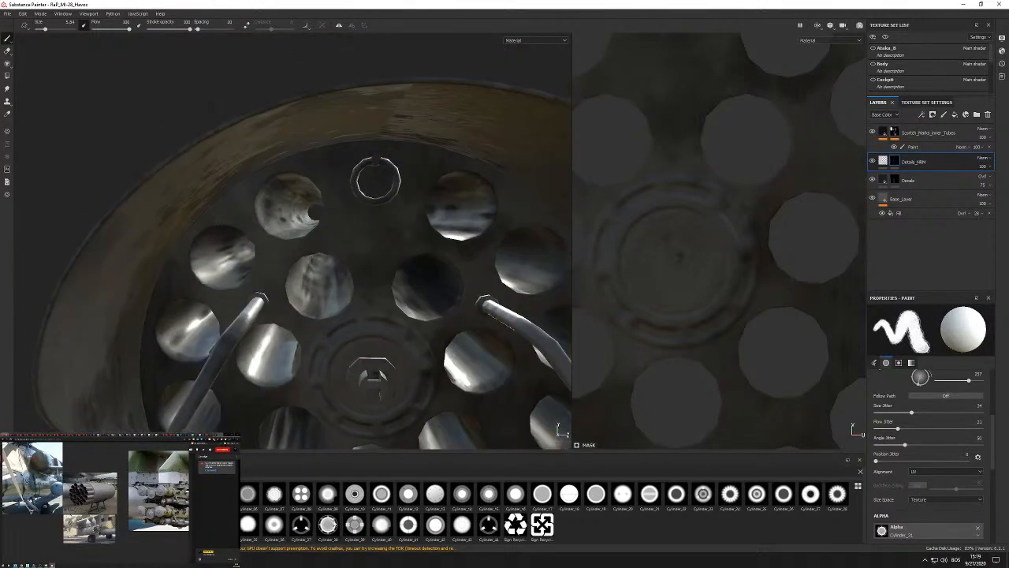
left_click(87, 524)
scroll(713, 170, "down", 3)
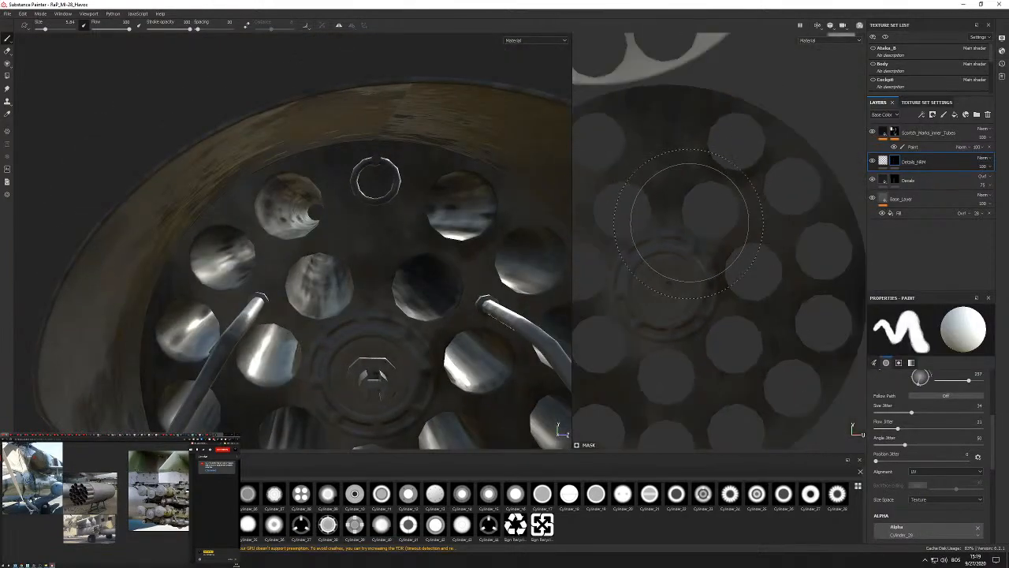
middle_click_drag(689, 218, 694, 248, "alt")
scroll(685, 167, "up", 3)
right_click_drag(676, 165, 599, 165, "ctrl")
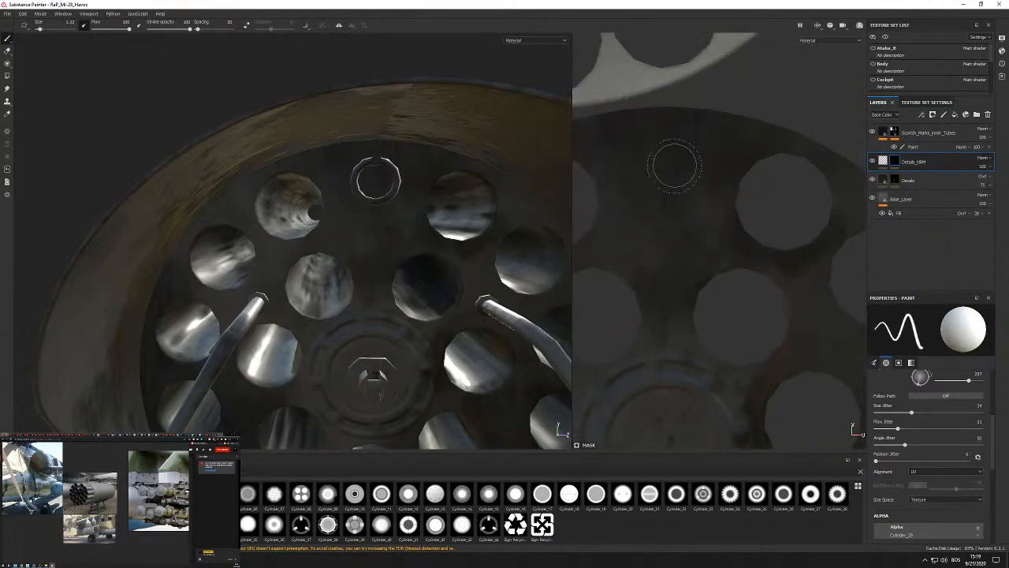
right_click_drag(665, 146, 667, 145, "ctrl")
Try stamping the Cylinder_29 alpha at different sizes around the base of one bent rod.
mouse_move(356, 207)
left_mouse_down("alt")
mouse_move(434, 186)
mouse_move(405, 158)
mouse_move(377, 180)
mouse_move(376, 237)
mouse_move(389, 226)
left_mouse_up("alt")
scroll(377, 180, "down", 4)
scroll(389, 225, "up", 4)
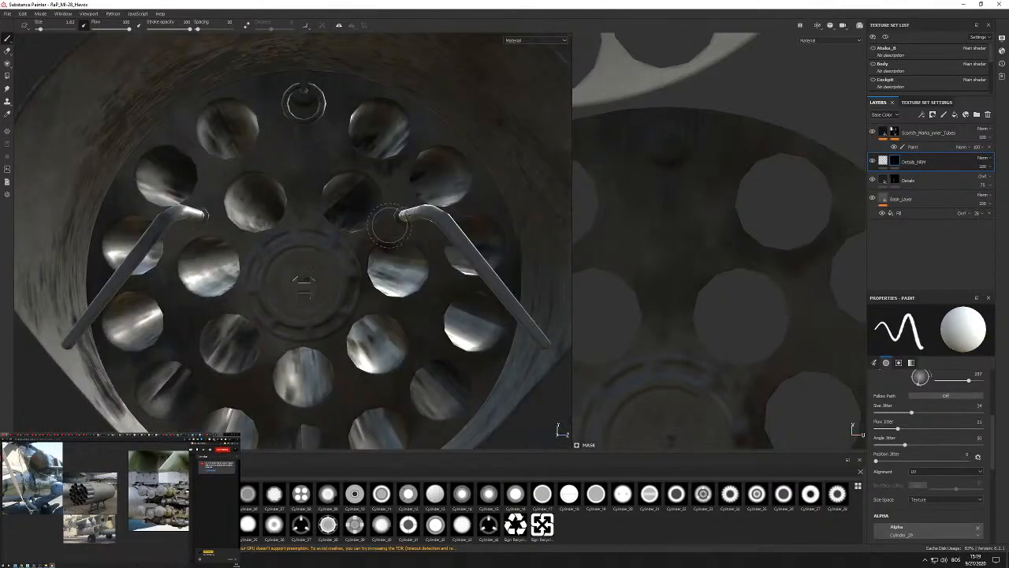
middle_click_drag(809, 319, 784, 273, "alt")
right_click_drag(796, 290, 791, 290, "ctrl")
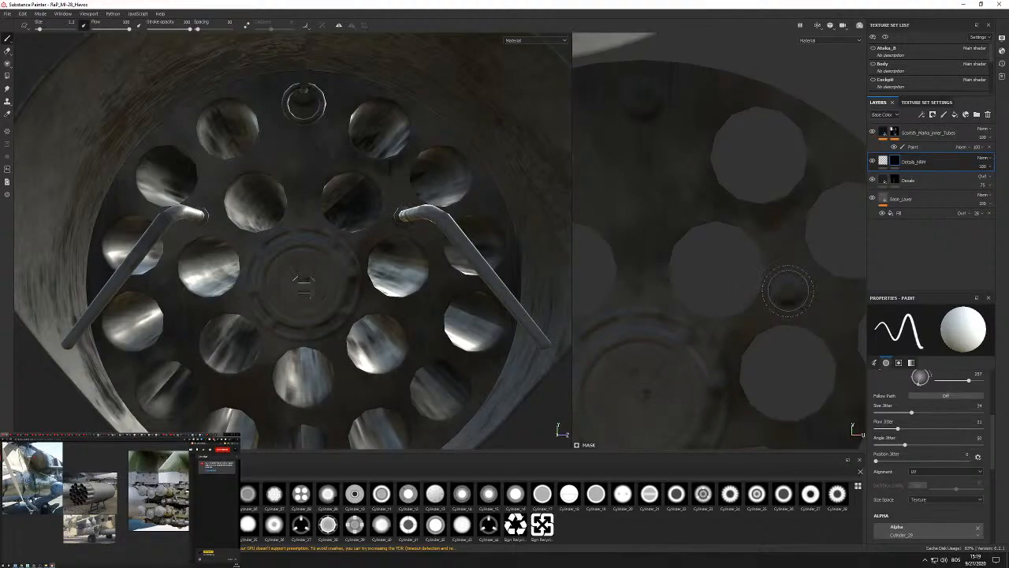
left_click_drag(388, 284, 392, 262)
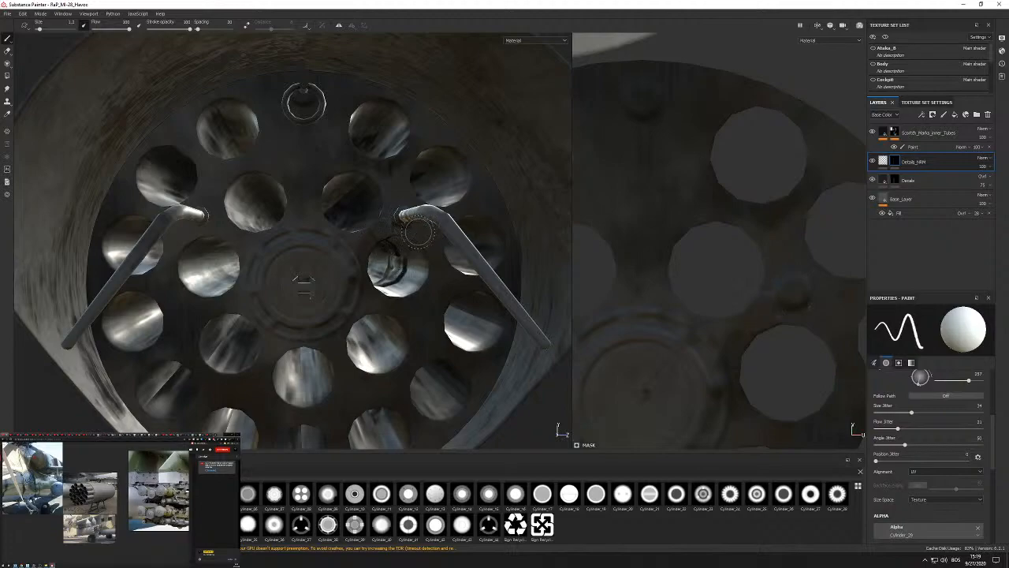
scroll(414, 229, "up", 5)
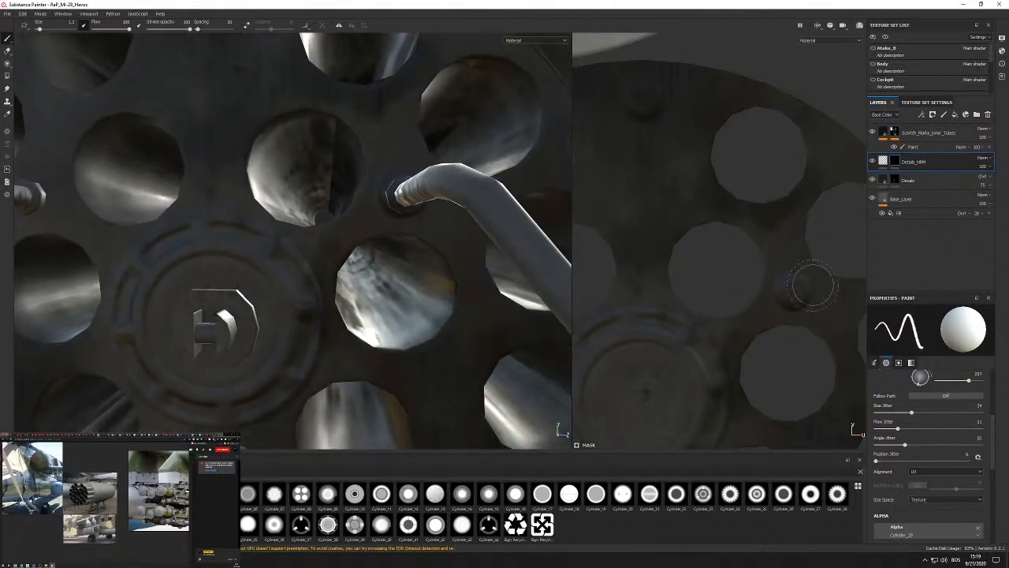
right_click_drag(788, 287, 795, 290, "ctrl")
left_click(795, 291)
key("ctrl+z")
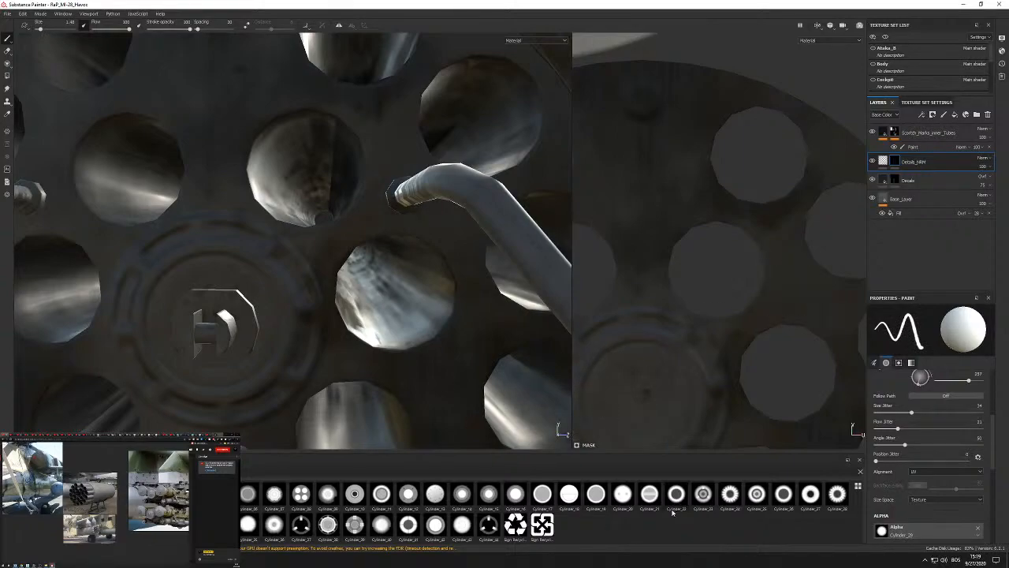
Switch to the Cylinder_22 ring alpha and stamp it around the base of the same bent rod.
left_click(797, 291)
key("ctrl+z")
left_click(793, 293)
key("ctrl+z")
left_click(794, 294)
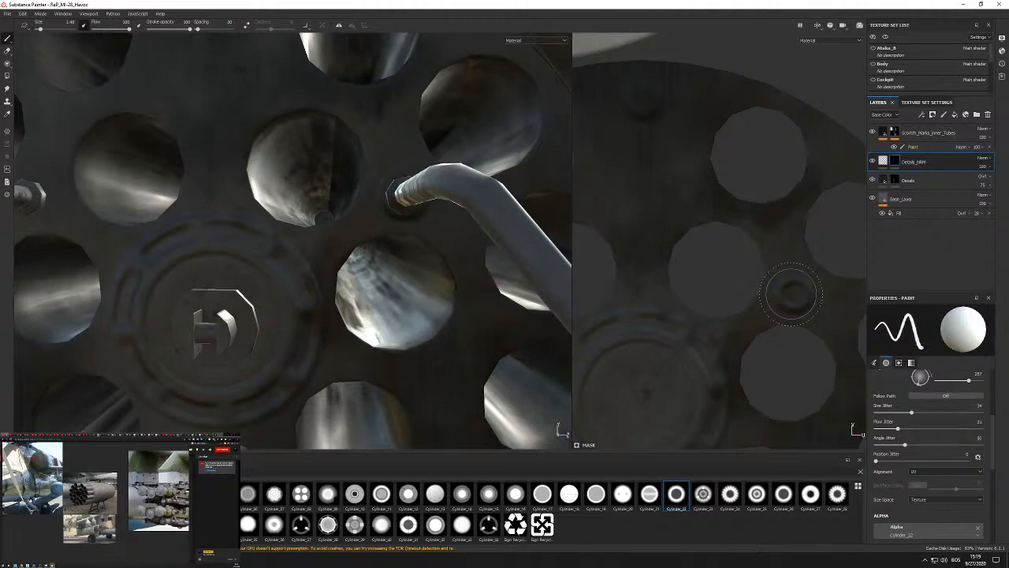
left_click(794, 294)
Try a first Cylinder_22 ring stamp around the base of the opposite bent rod.
mouse_move(407, 245)
left_mouse_down("alt")
mouse_move(376, 205)
mouse_move(350, 209)
mouse_move(383, 262)
mouse_move(395, 257)
left_mouse_up("alt")
scroll(387, 259, "down", 2)
middle_click_drag(130, 256, 343, 226, "alt")
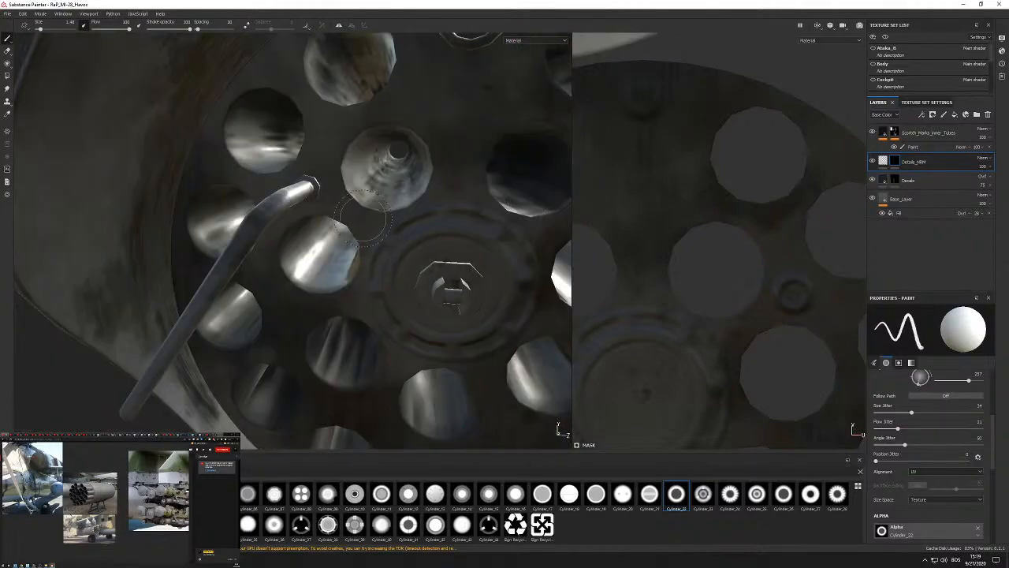
left_click_drag(343, 226, 347, 197, "alt")
scroll(828, 216, "up", 1)
scroll(743, 244, "down", 2)
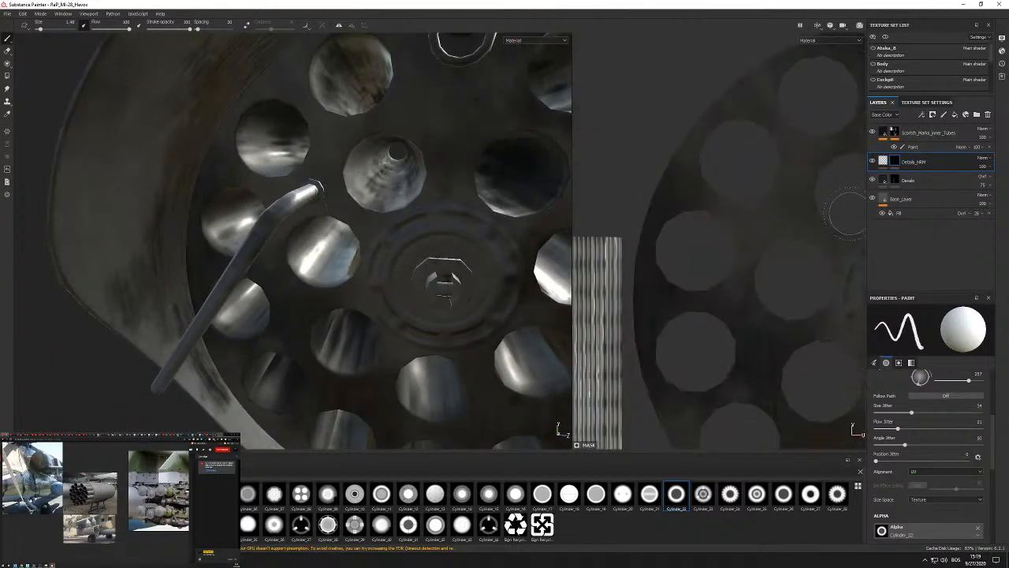
scroll(695, 245, "up", 1)
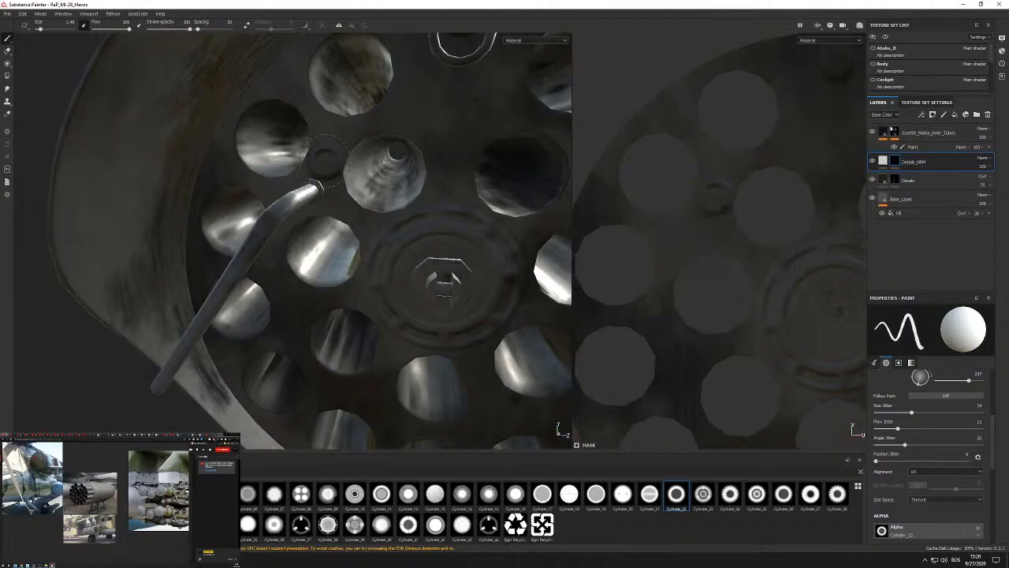
scroll(714, 203, "up", 2)
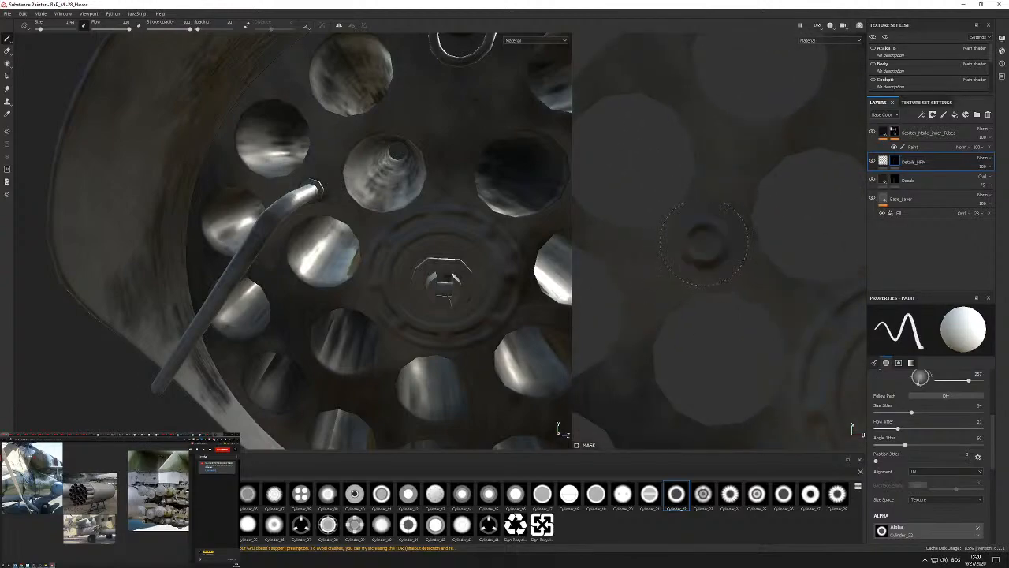
left_click(701, 245)
key("ctrl+z")
Reposition and stamp the Cylinder_22 ring until it is centred on the opposite bent rod's base.
left_click(706, 246)
mouse_move(392, 231)
left_mouse_down("alt")
mouse_move(468, 180)
mouse_move(489, 217)
left_mouse_up("alt")
key("ctrl+z")
left_click(700, 245)
key("ctrl+z")
left_click(699, 248)
Load a round bolt alpha for the pin at the end of the strap on the pod's body.
mouse_move(459, 234)
left_mouse_down("alt")
mouse_move(305, 245)
mouse_move(319, 264)
mouse_move(444, 259)
left_mouse_up("alt")
scroll(305, 244, "down", 4)
scroll(444, 259, "up", 8)
left_click_drag(345, 256, 400, 213, "alt")
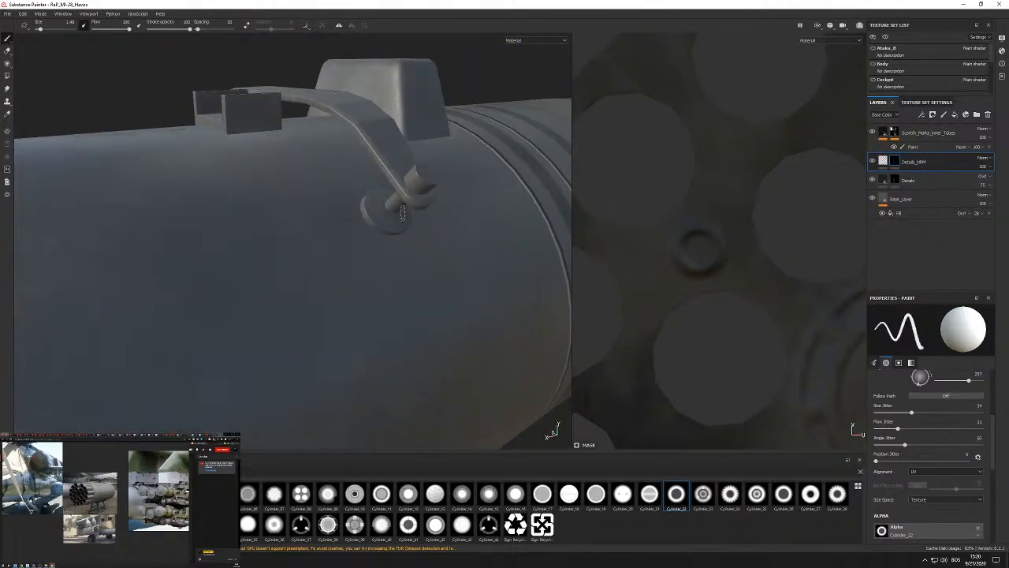
left_click_drag(380, 219, 351, 250, "alt")
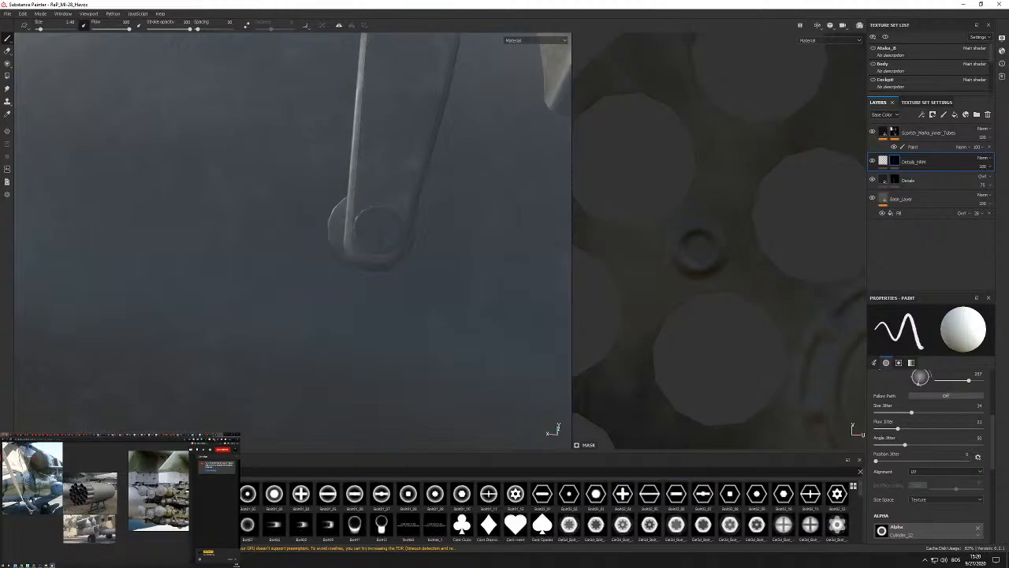
left_click(114, 494)
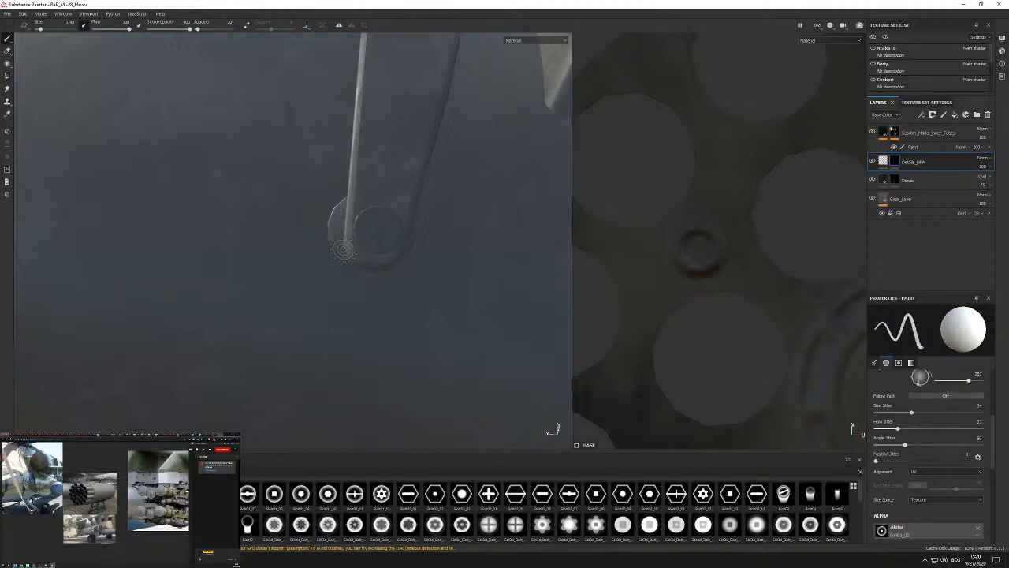
Resize the brush to about 2.3 and stamp the round bolt alpha centred on the strap pin's end face.
right_click_drag(376, 229, 389, 229, "ctrl")
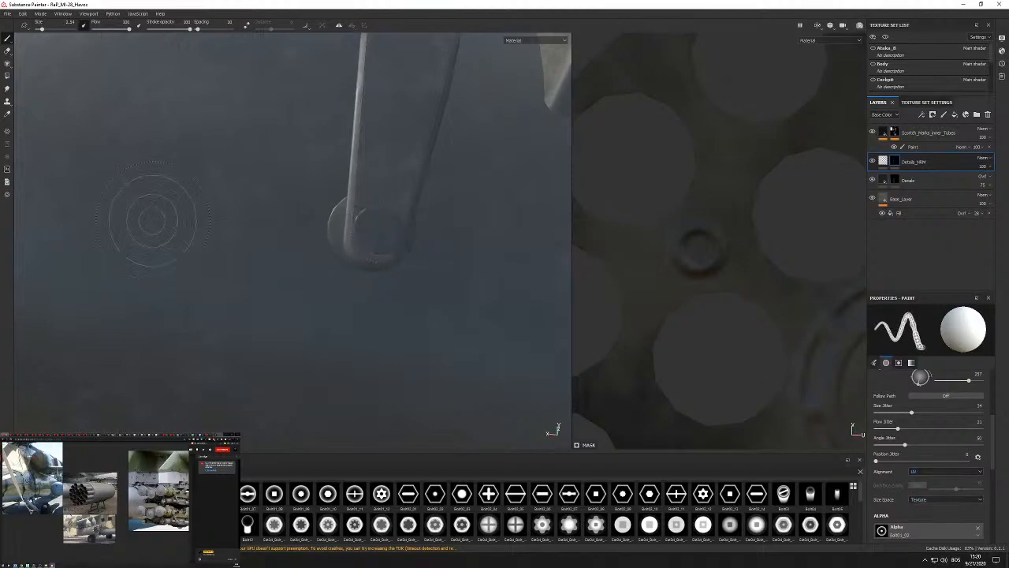
left_click_drag(115, 214, 313, 194, "alt")
scroll(374, 175, "up", 2)
left_click(382, 172)
key("ctrl+z")
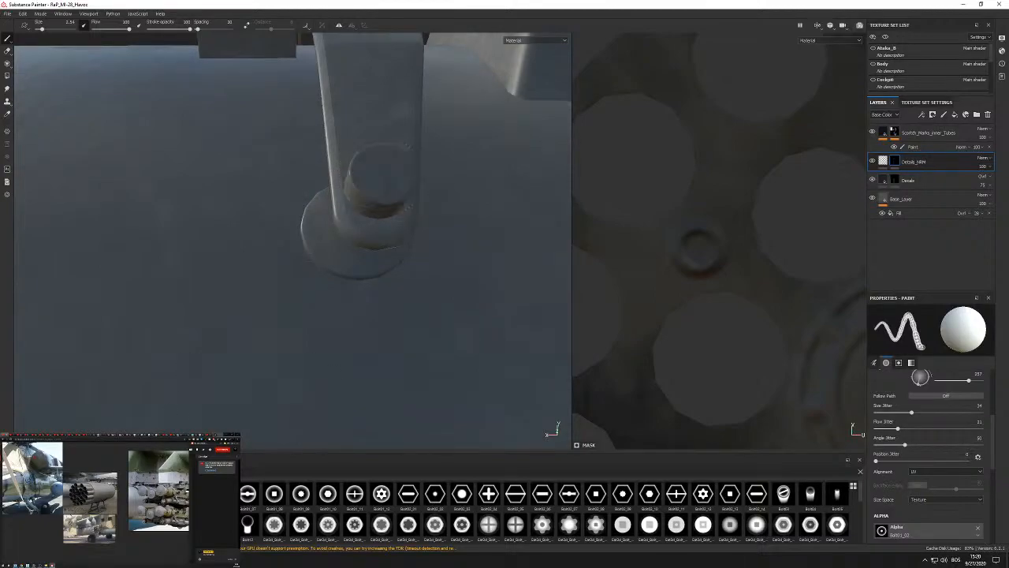
left_click_drag(384, 172, 369, 213, "alt")
right_click_drag(385, 172, 388, 171, "ctrl")
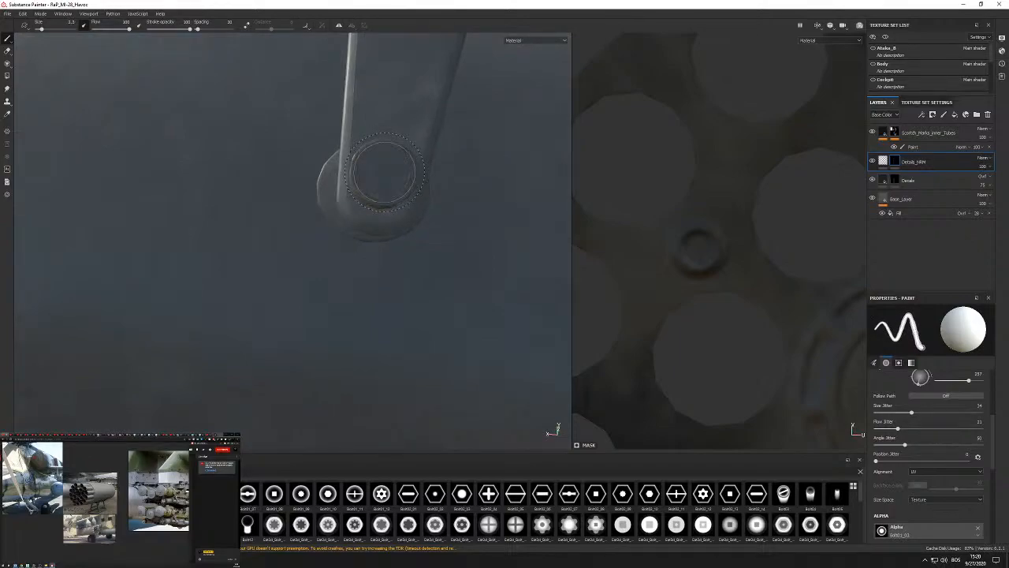
left_click(385, 171)
Stamp the same bolt alpha centred on the pin at the strap's opposite end.
scroll(428, 214, "down", 8)
left_click_drag(428, 214, 556, 293, "alt")
left_click_drag(223, 154, 169, 324, "alt")
middle_click_drag(169, 323, 329, 262, "alt")
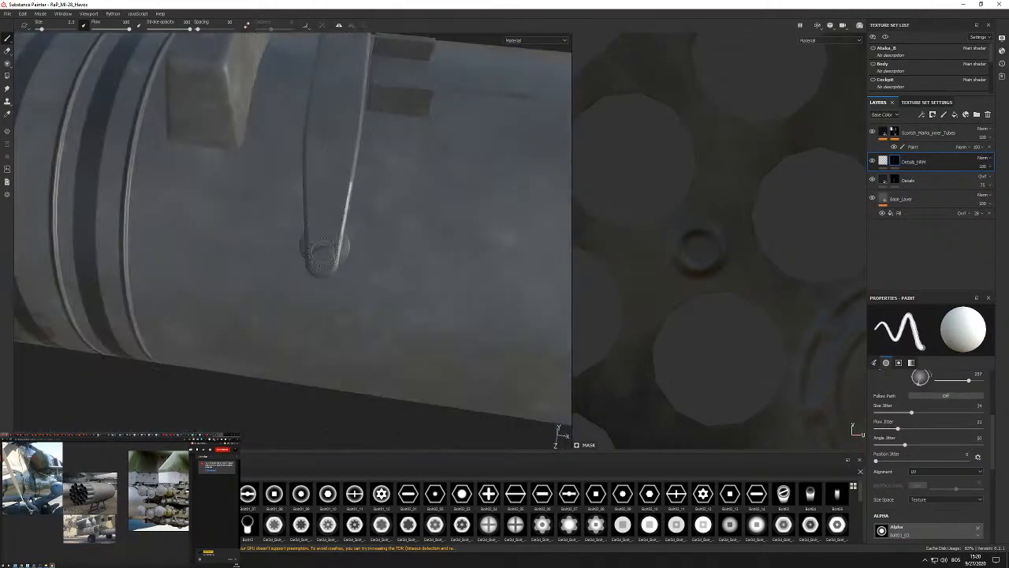
scroll(322, 269, "up", 5)
scroll(321, 268, "up", 2)
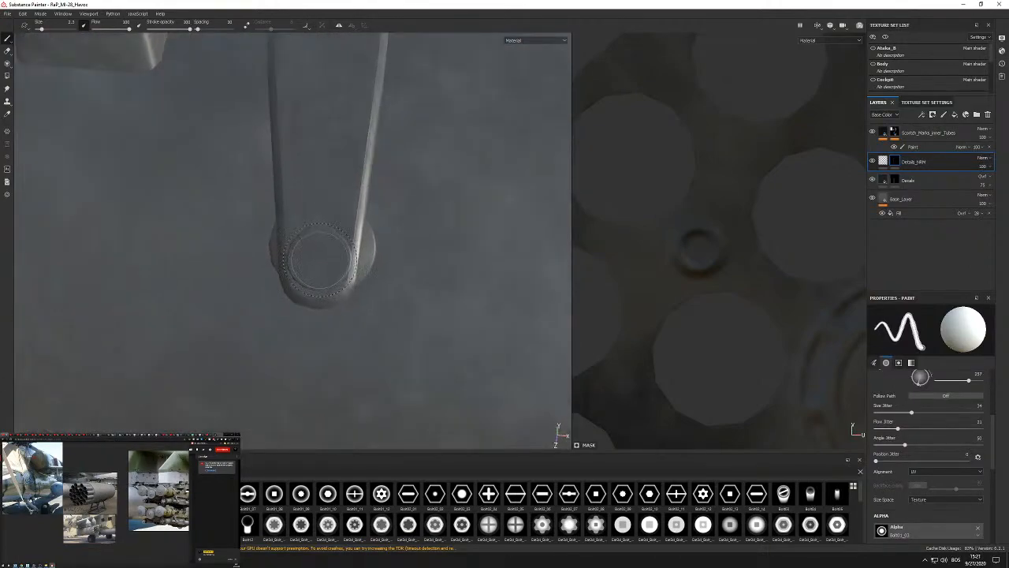
left_click(320, 257)
Add a fill layer with a black mask above Scorch_Marks_Inner_Tubes and name it Dark_Metal.
scroll(321, 263, "down", 3)
left_click_drag(321, 263, 335, 236, "alt")
scroll(322, 266, "down", 5)
left_click_drag(197, 213, 342, 214, "alt")
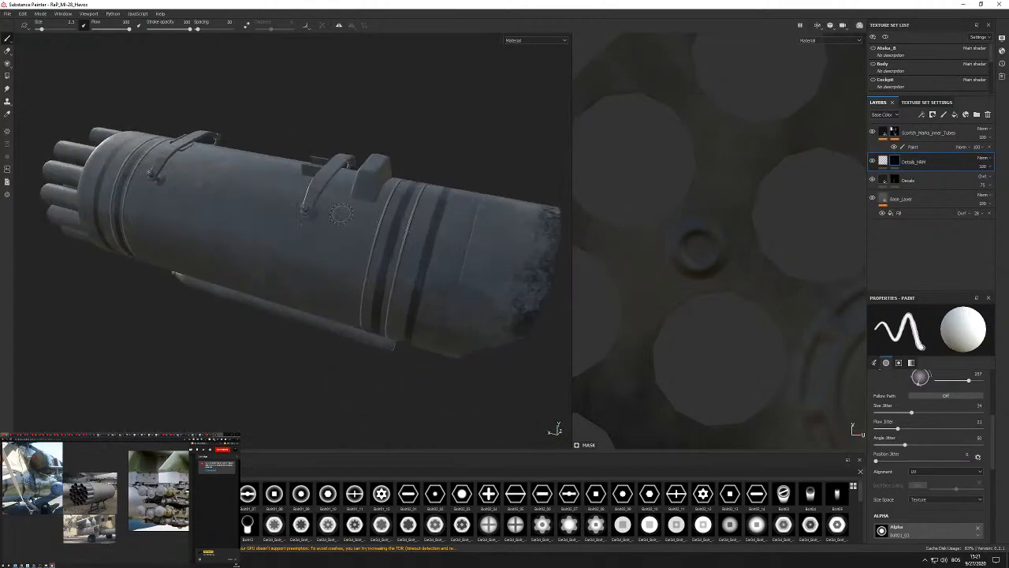
scroll(342, 214, "up", 8)
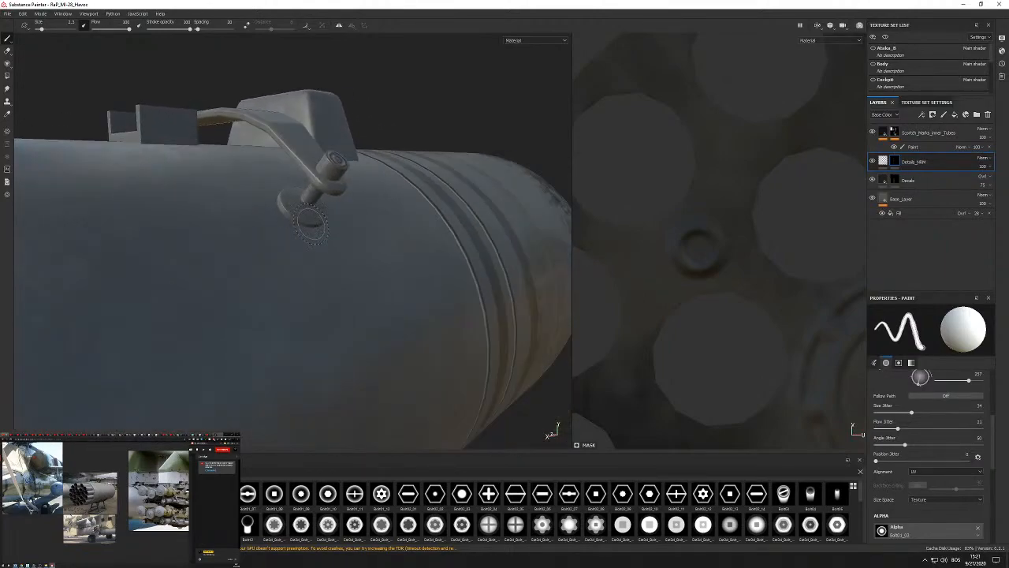
left_click(971, 134)
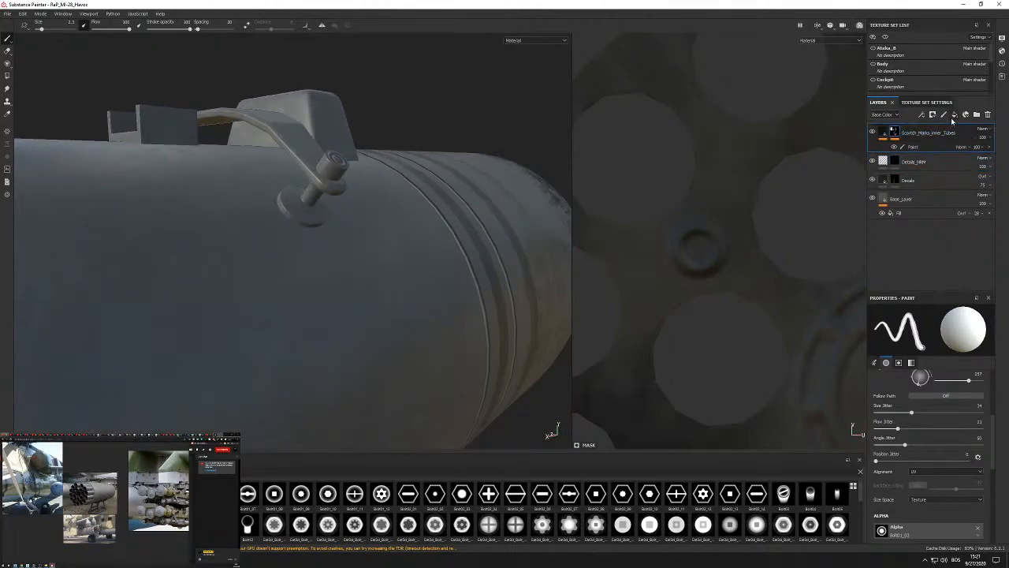
left_click(955, 115)
right_click(926, 134)
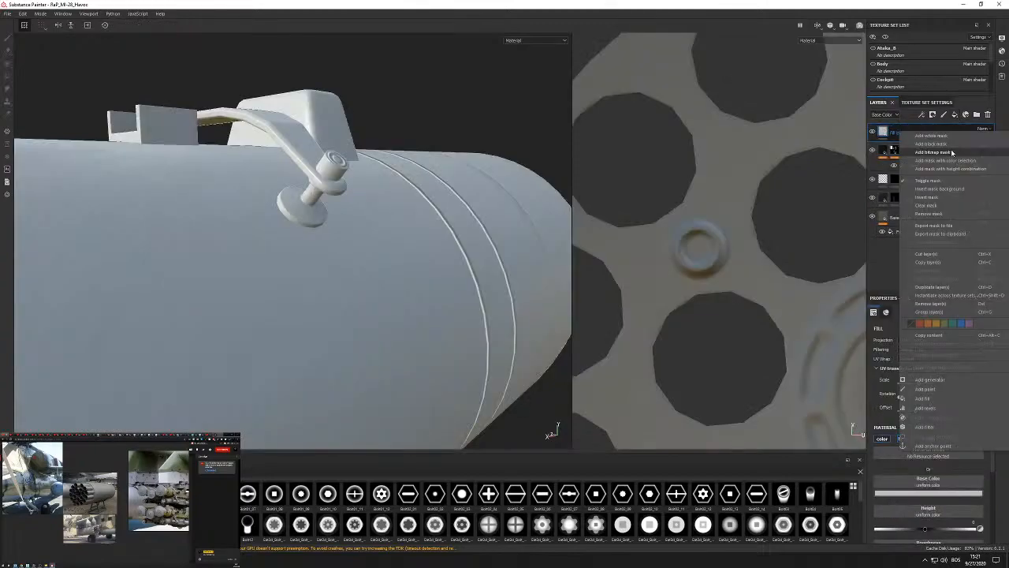
left_click(943, 145)
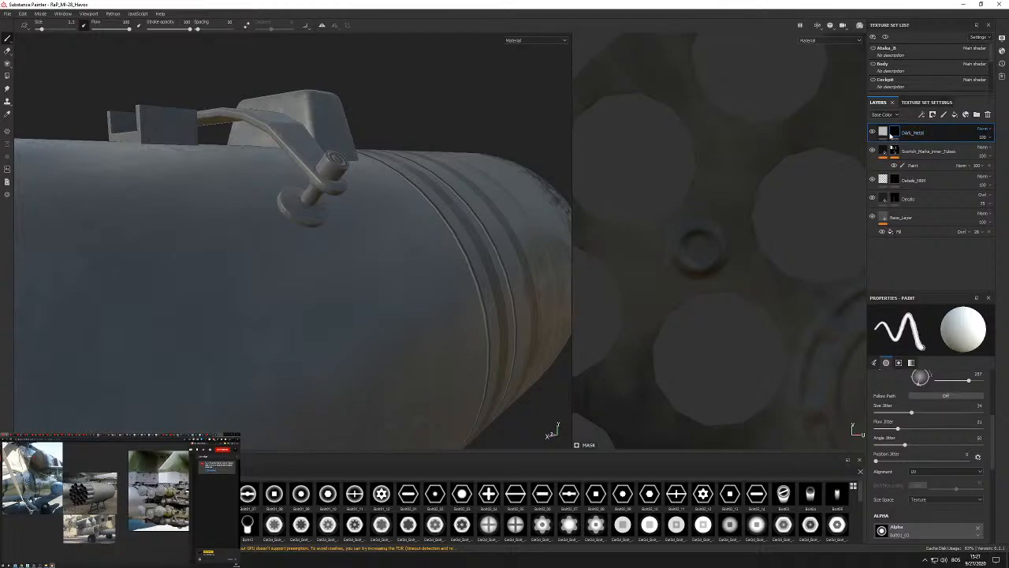
Use Polygon Fill on the Dark_Metal mask to reveal the strap pin's base disc and shaft.
left_click(890, 134)
left_click(894, 132)
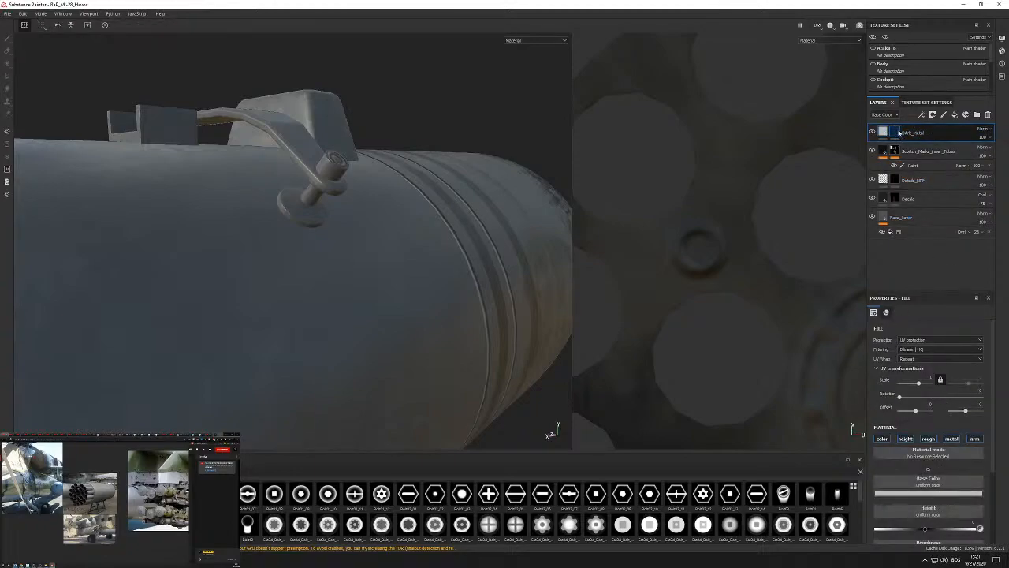
key("4")
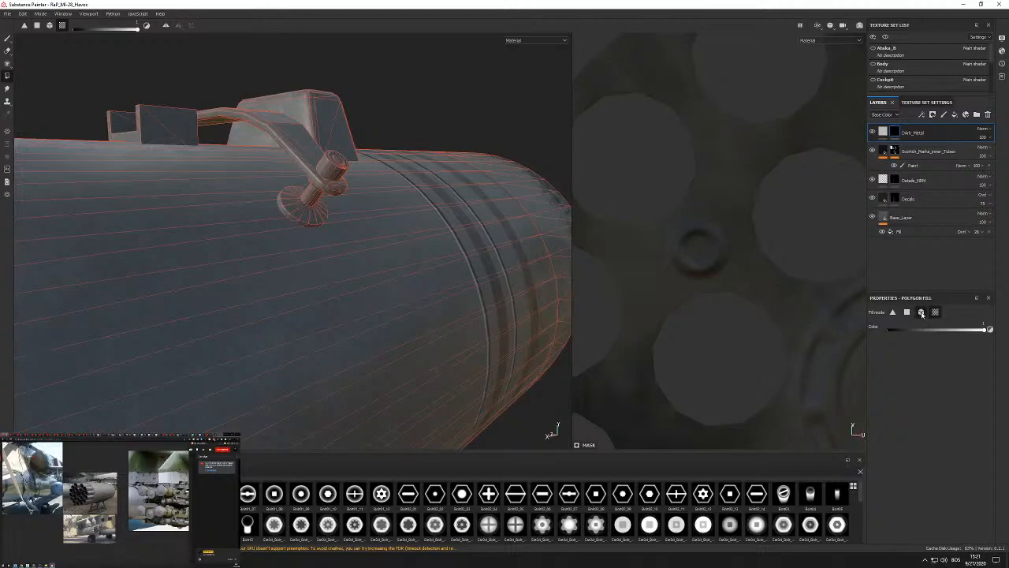
scroll(300, 219, "up", 3)
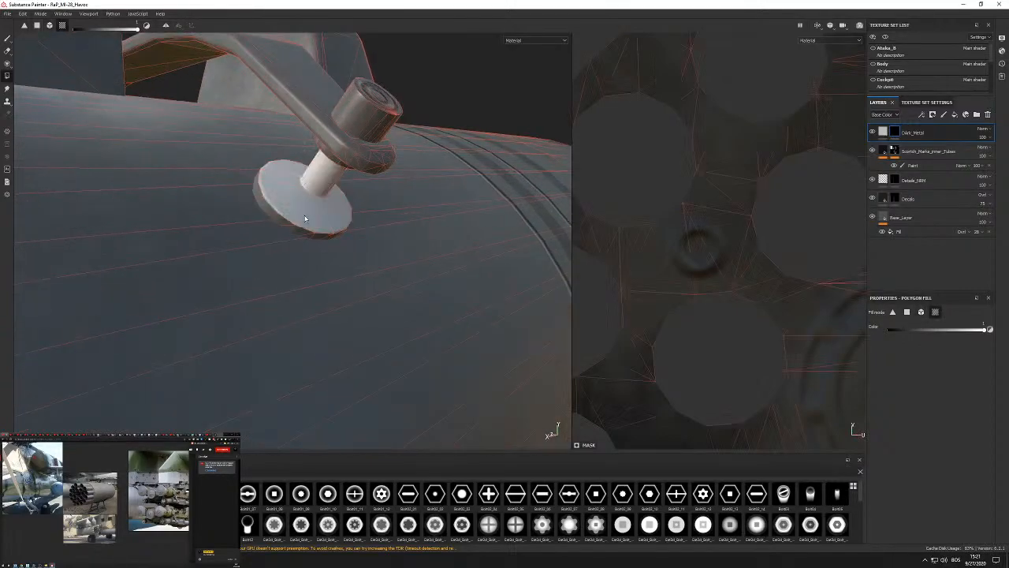
left_click_drag(293, 215, 273, 252, "alt")
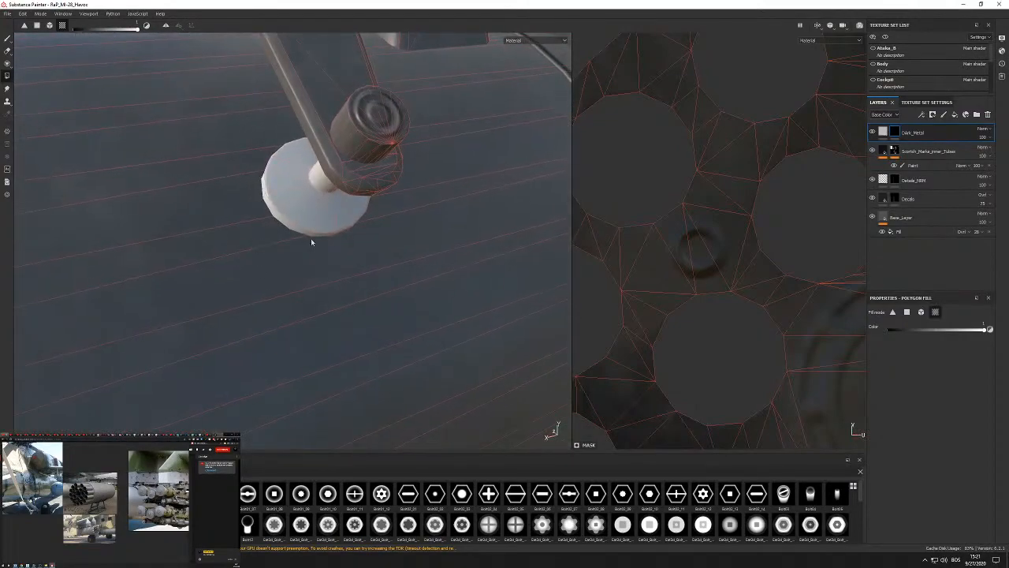
Limit the Dark_Metal fill to the color channel and set its base color to near black.
left_click(883, 131)
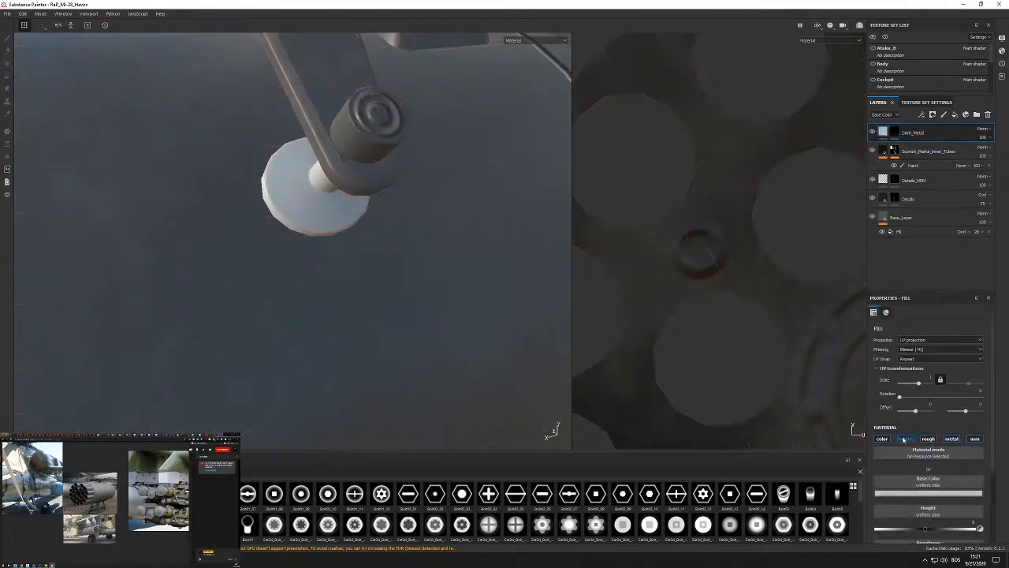
left_click(931, 441)
left_click(953, 440)
left_click(974, 439)
left_click(935, 493)
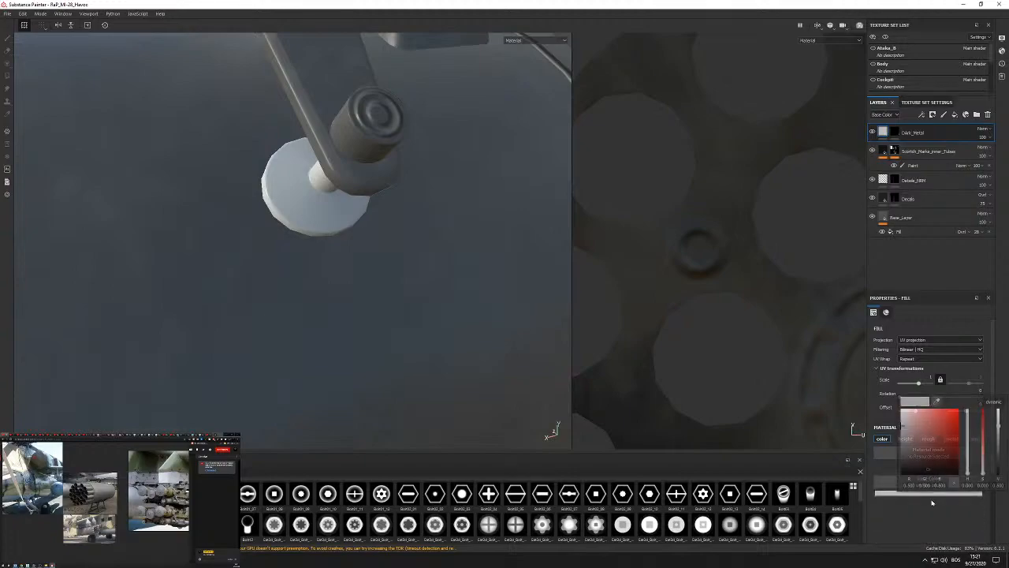
left_click_drag(910, 444, 868, 472)
Re-enable the roughness channel on Dark_Metal and set its roughness to about 0.38.
left_click_drag(332, 251, 335, 200, "alt")
right_click_drag(335, 200, 354, 236, "alt")
left_click_drag(280, 237, 225, 228, "alt")
left_click(929, 439)
scroll(951, 471, "down", 3)
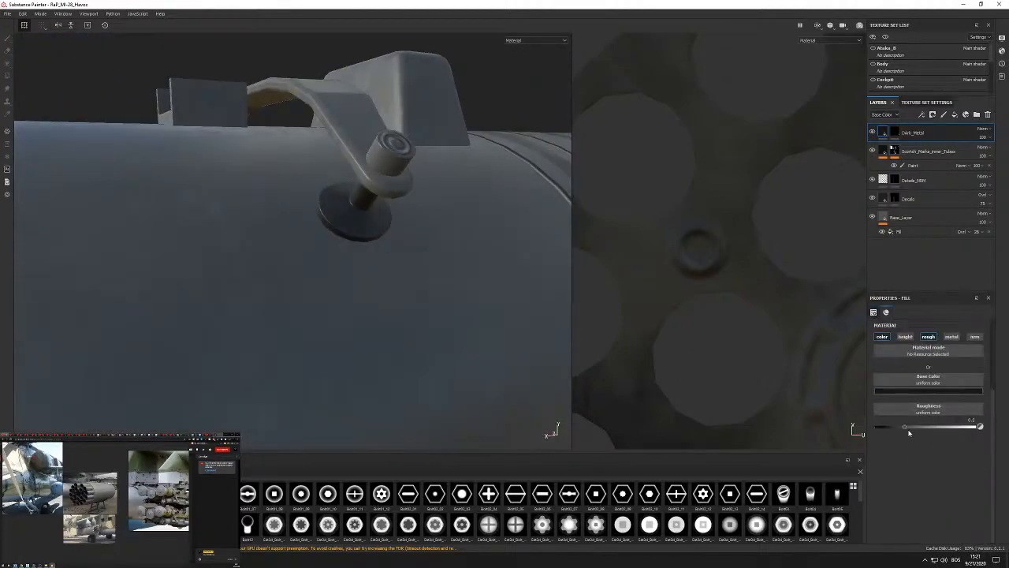
left_click_drag(939, 428, 933, 428)
scroll(544, 511, "down", 3)
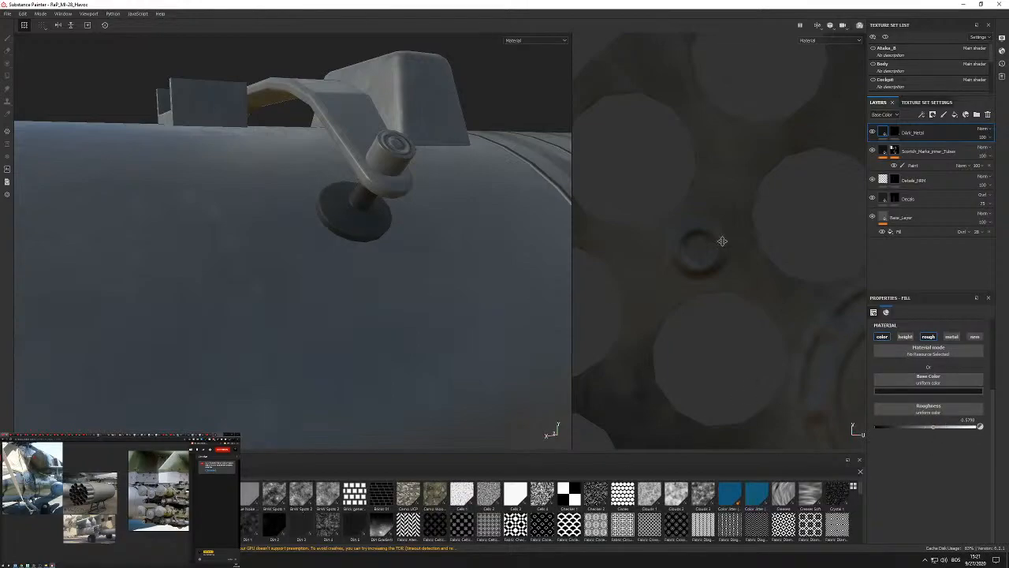
left_click_drag(323, 264, 271, 246, "alt")
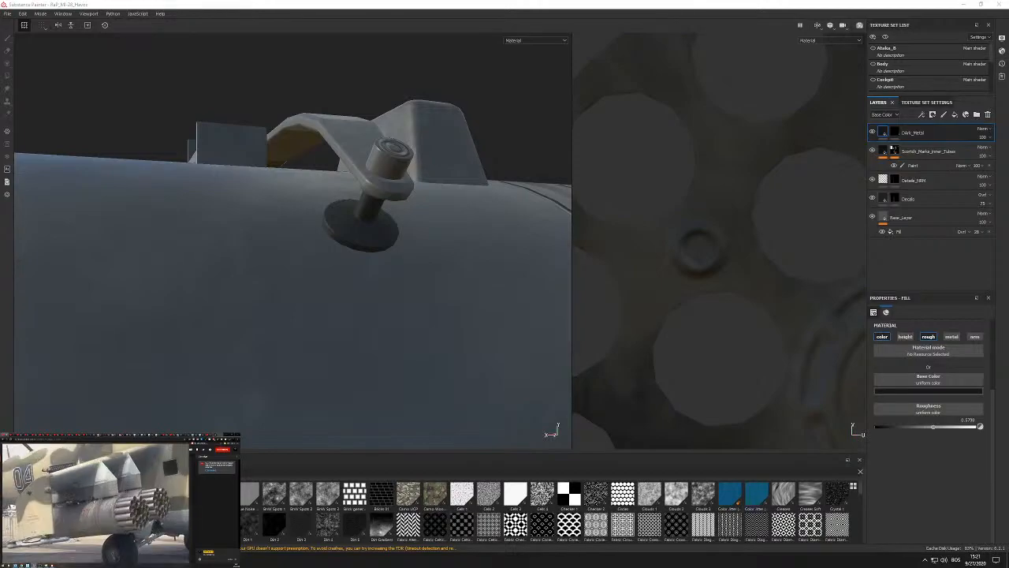
Polygon-fill the other strap pins' base discs and shafts into the Dark_Metal mask.
left_click_drag(289, 292, 283, 266, "alt")
left_click(894, 133)
key("4")
scroll(271, 272, "up", 3)
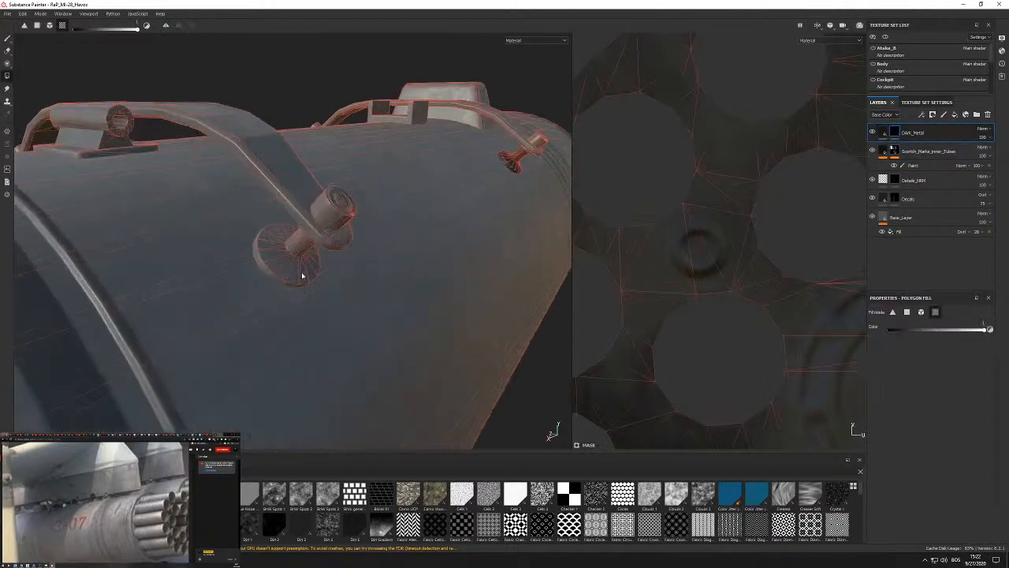
left_click_drag(269, 274, 356, 206, "alt")
key("1")
mouse_move(219, 219)
left_mouse_down("alt")
mouse_move(234, 242)
mouse_move(218, 210)
left_mouse_up("alt")
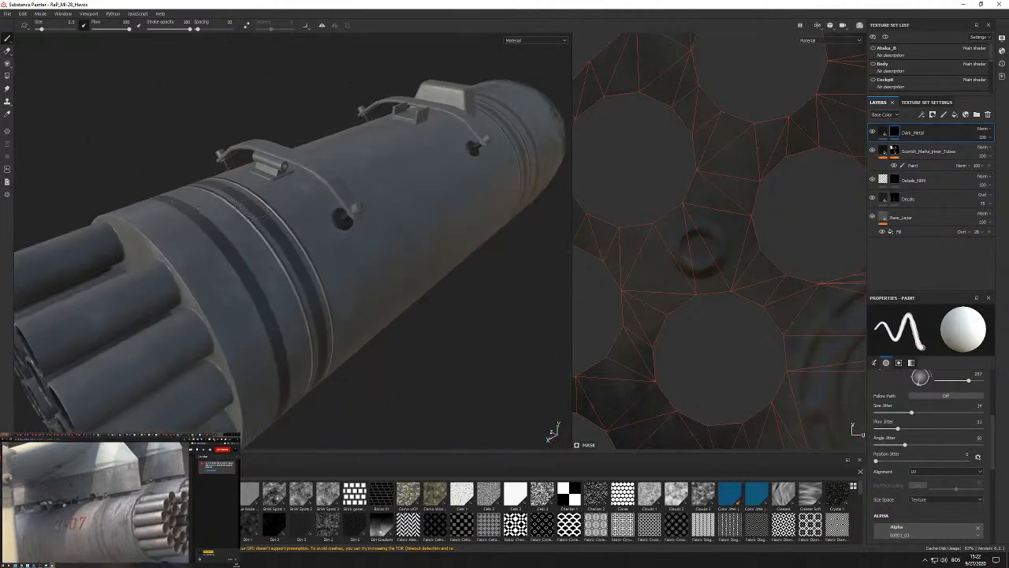
Enlarge the texture set list, temporarily show the Body set to examine the pod on the helicopter, and hide it again.
left_click_drag(358, 212, 358, 209, "alt")
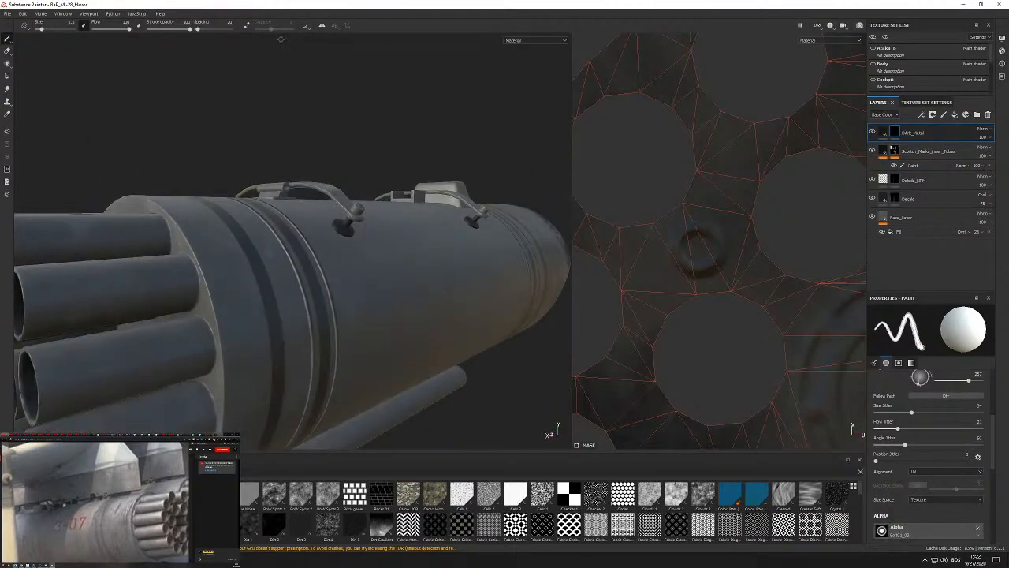
left_click_drag(435, 167, 410, 169, "alt")
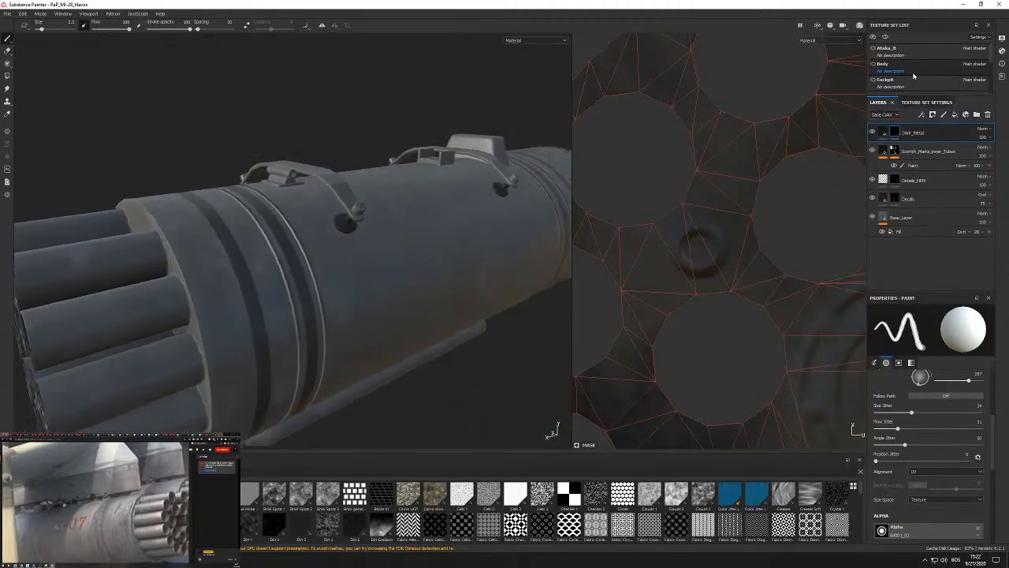
left_click_drag(933, 95, 933, 184)
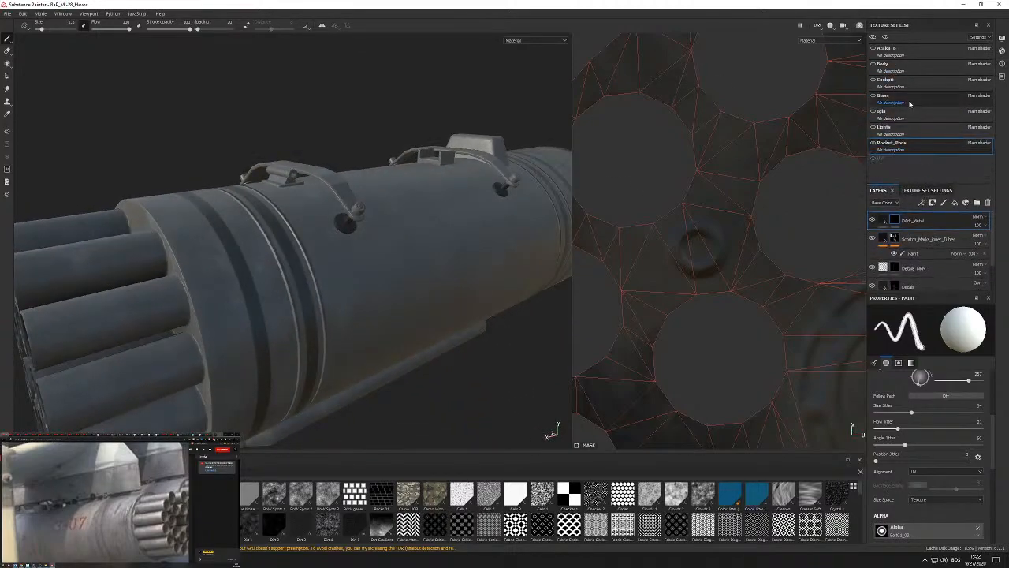
left_click(874, 65)
left_click_drag(352, 198, 315, 179, "alt")
scroll(402, 201, "down", 4)
scroll(315, 180, "up", 3)
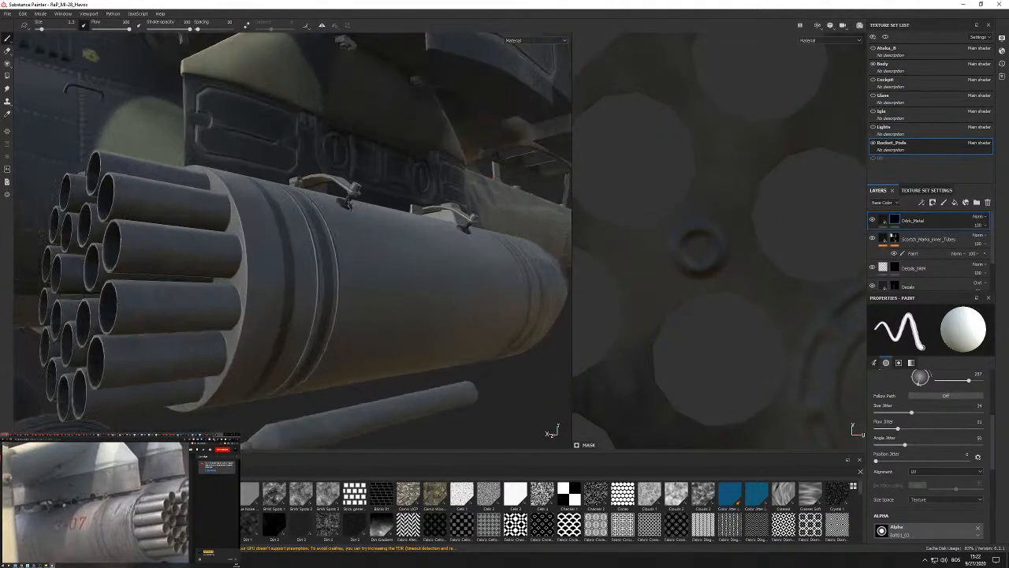
left_click_drag(272, 142, 552, 360, "alt")
scroll(424, 254, "down", 3)
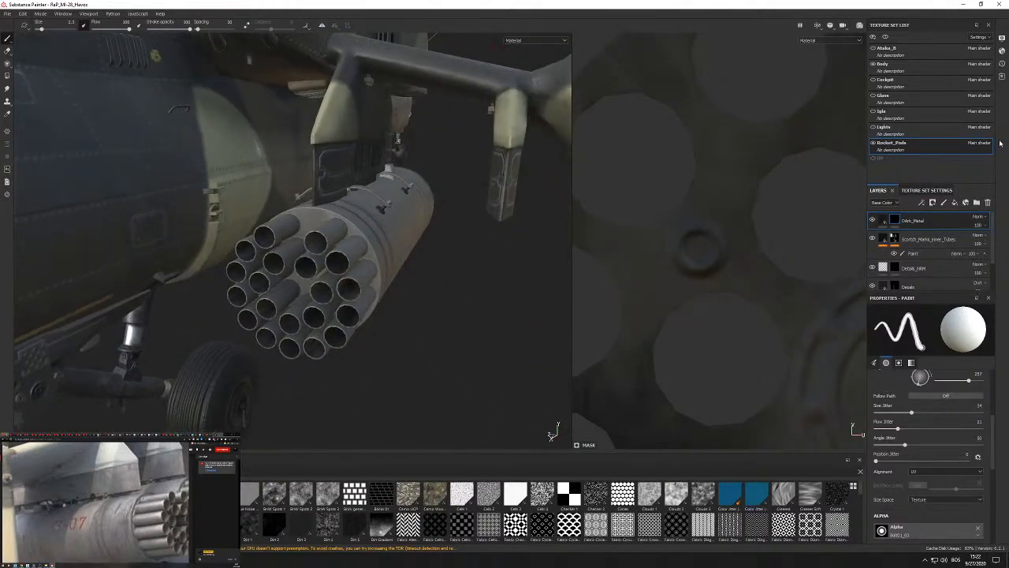
left_click(873, 64)
Add another fill layer with a black mask above Dark_Metal for detailing the strap pin.
scroll(276, 205, "up", 5)
left_click_drag(444, 225, 378, 236, "alt")
middle_click_drag(378, 236, 306, 232, "alt")
scroll(308, 233, "up", 3)
left_click_drag(309, 236, 329, 149, "alt")
scroll(315, 292, "up", 4)
left_click_drag(324, 306, 306, 276, "alt")
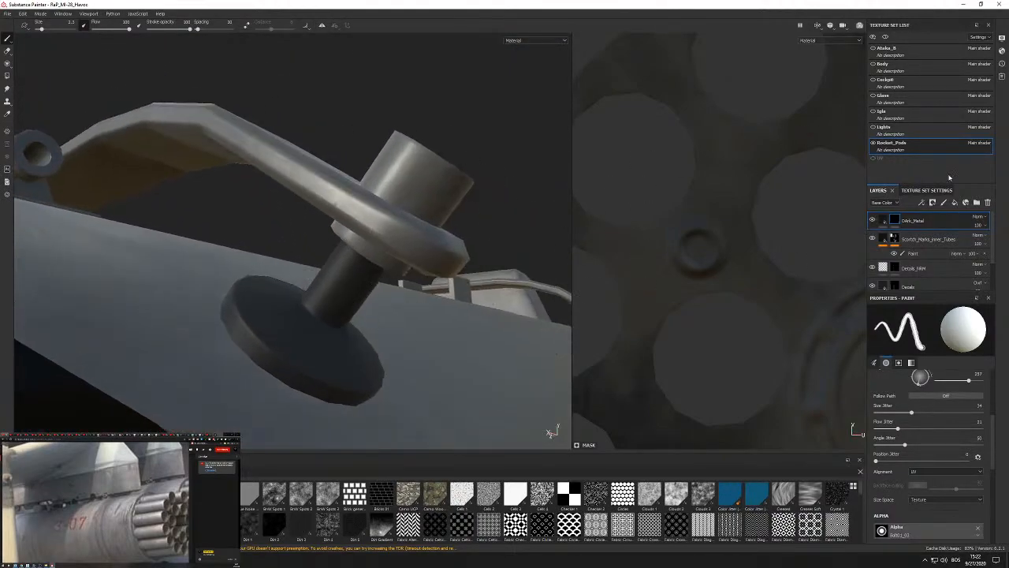
left_click(907, 223)
right_click(909, 223)
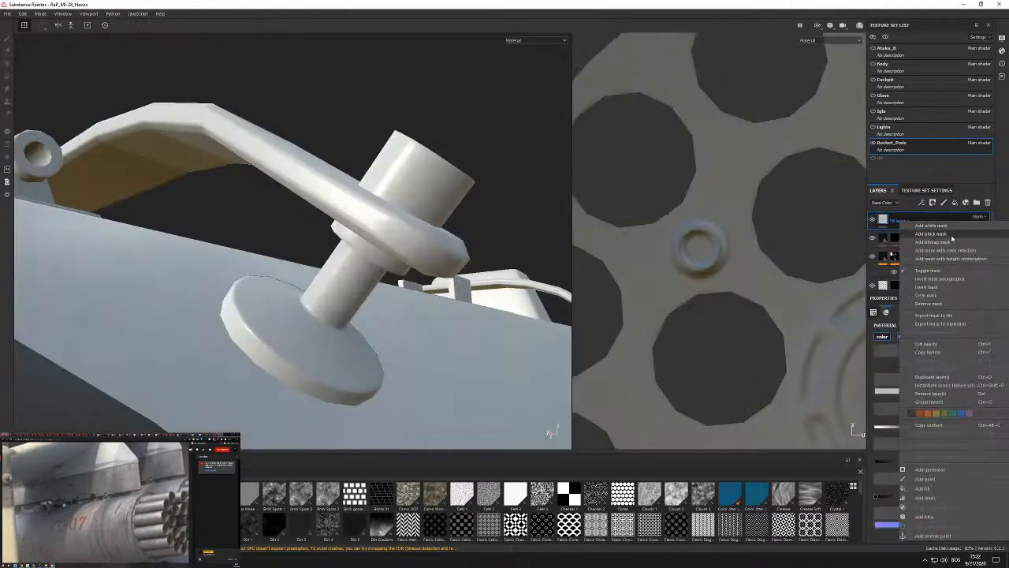
left_click(948, 234)
Mask the new fill layer to the strap pin's shaft with Polygon Fill, leaving the base disc out.
key("4")
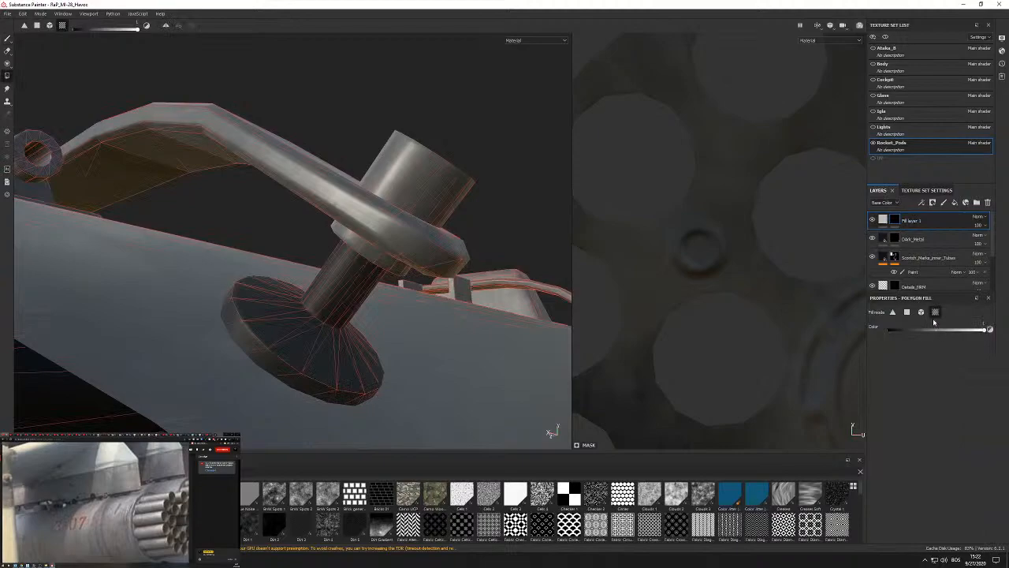
left_click_drag(314, 271, 286, 258)
key("ctrl+z")
left_click_drag(421, 281, 320, 285)
left_click_drag(246, 281, 432, 370, "alt")
key("x")
left_click_drag(351, 276, 408, 210, "alt")
left_click_drag(133, 287, 166, 280, "alt")
Disable color, roughness, metallic and normal on the new fill layer so that only height stays active.
left_click(883, 220)
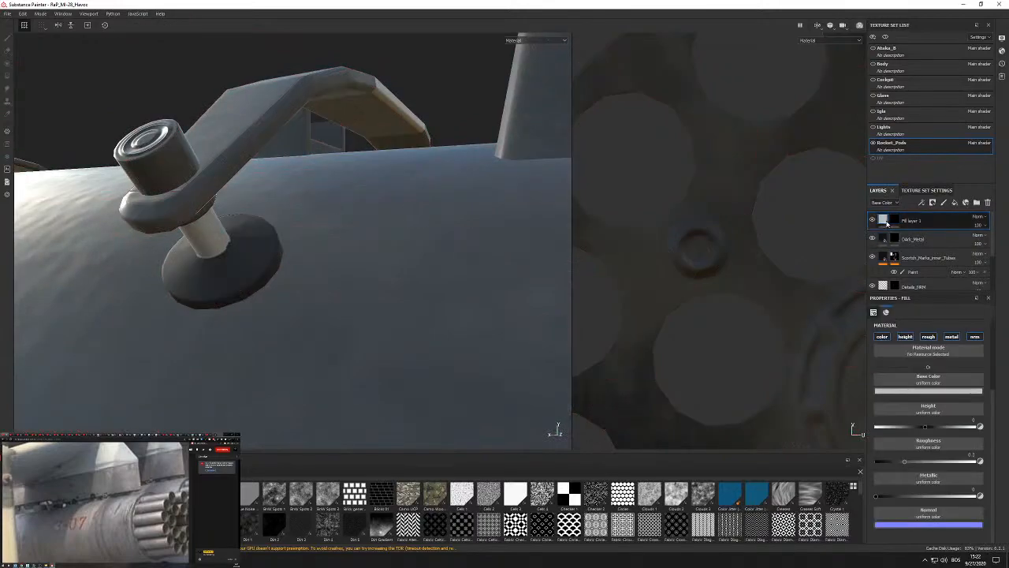
left_click(881, 339)
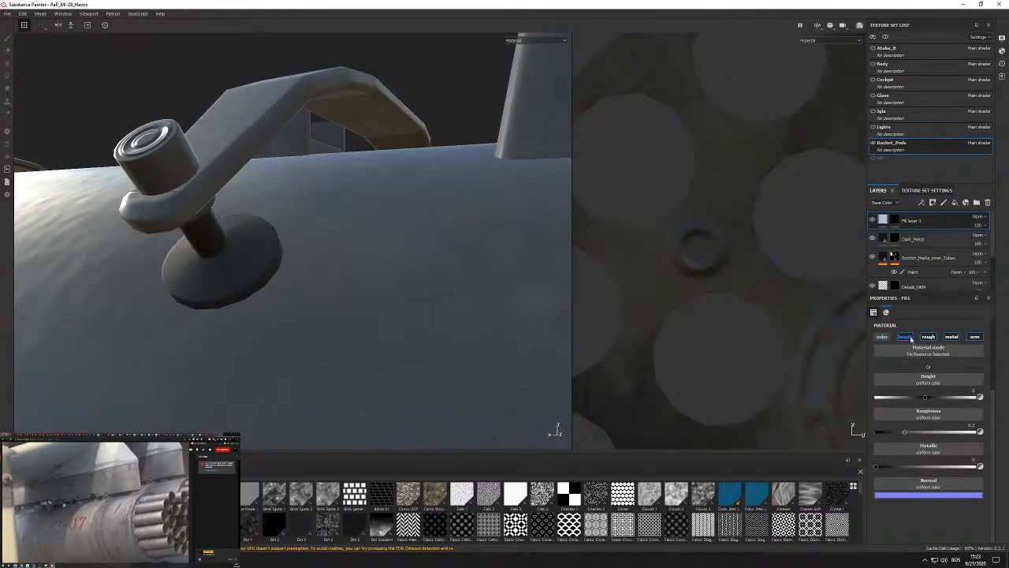
left_click(906, 339)
left_click(929, 338)
left_click(951, 338)
left_click(974, 339)
left_click(905, 337)
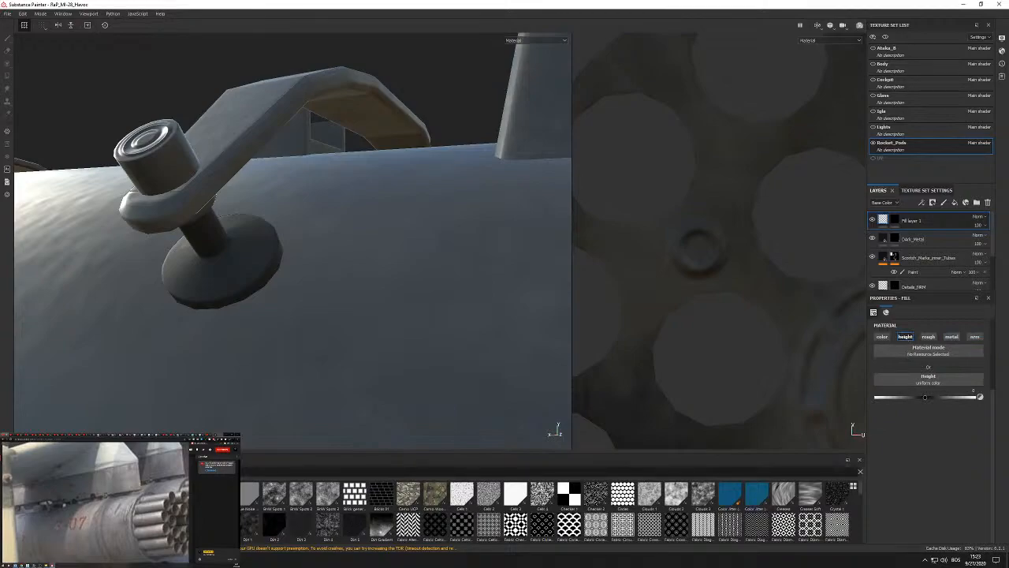
Search the shelf for "wel" and assign the Stripes texture to the new layer's height channel.
type("wel")
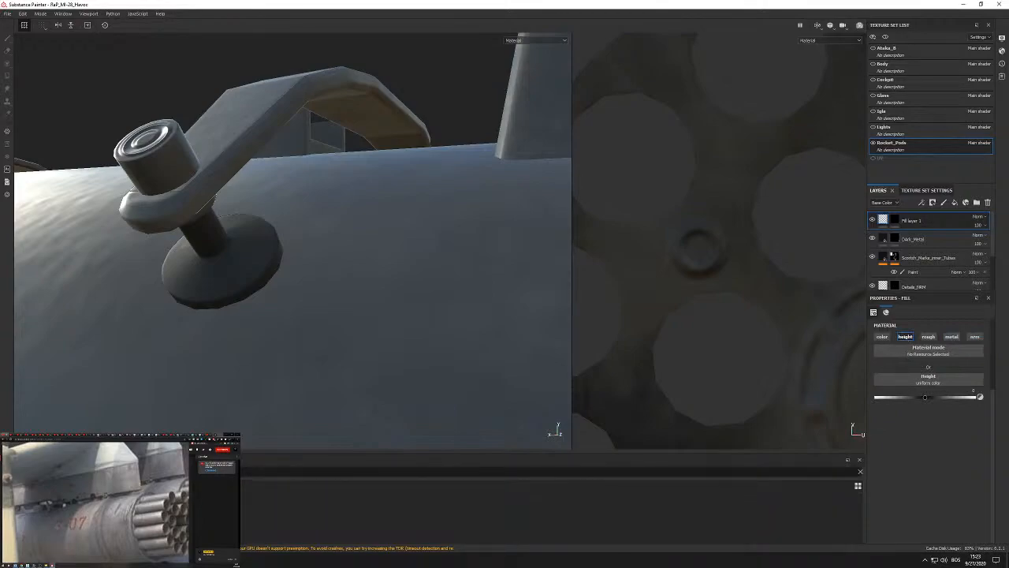
left_click_drag(932, 386, 928, 375)
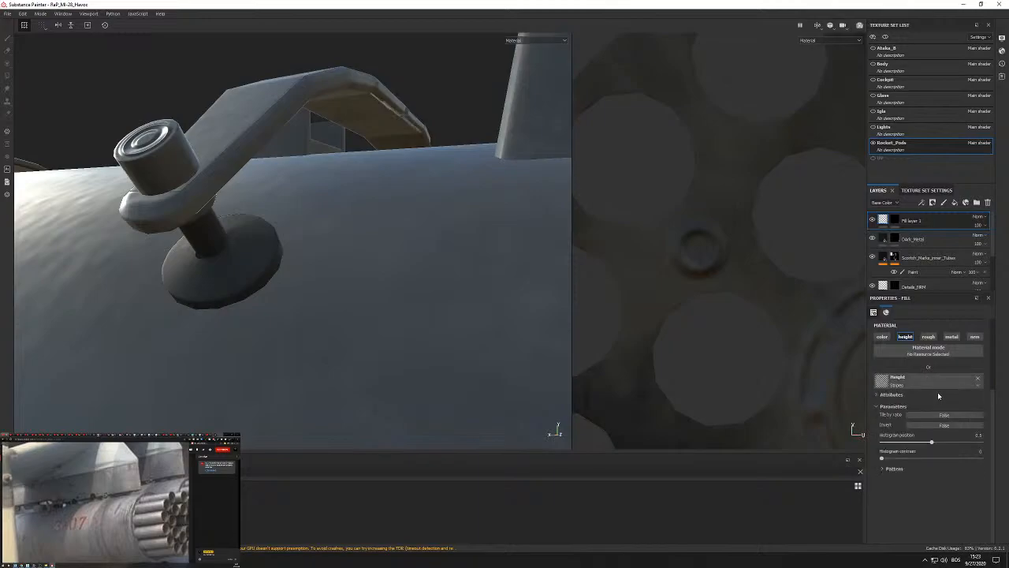
left_click_drag(291, 284, 437, 236, "alt")
scroll(911, 379, "up", 3)
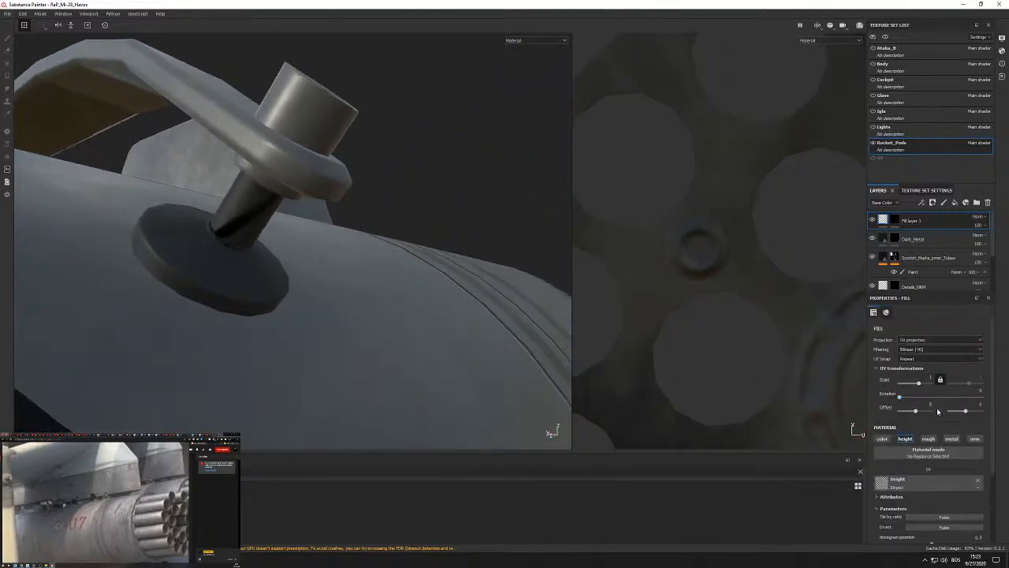
Set the Stripes texture's UV scale to about 20.64 and rotation to about 136.81 so the stripes wrap around the pin.
left_click_drag(902, 402, 925, 384)
left_click_drag(347, 276, 47, 221, "alt")
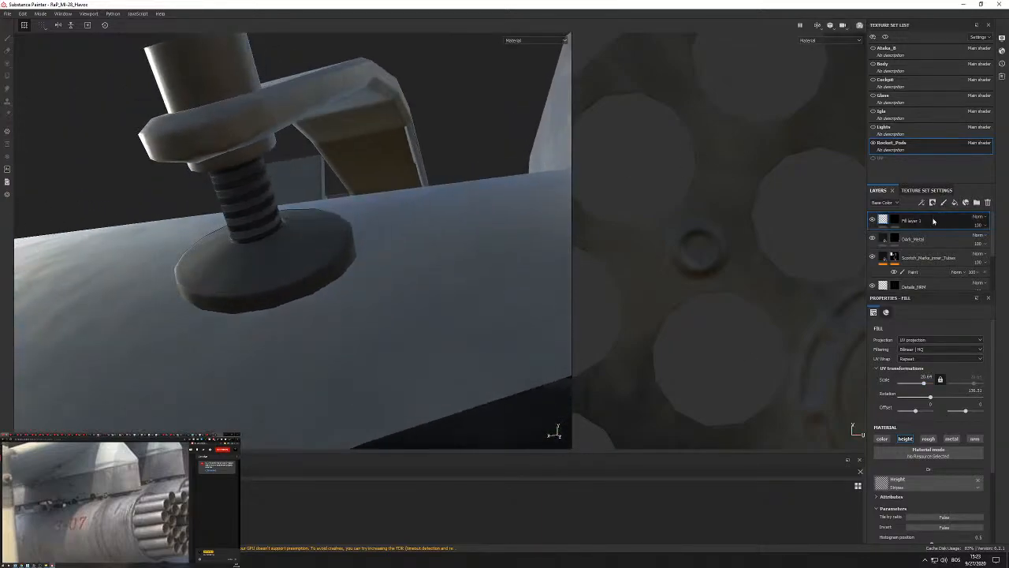
Remove the strap bracket's edge face from the striped fill's mask with a black Polygon Fill.
left_click(896, 221)
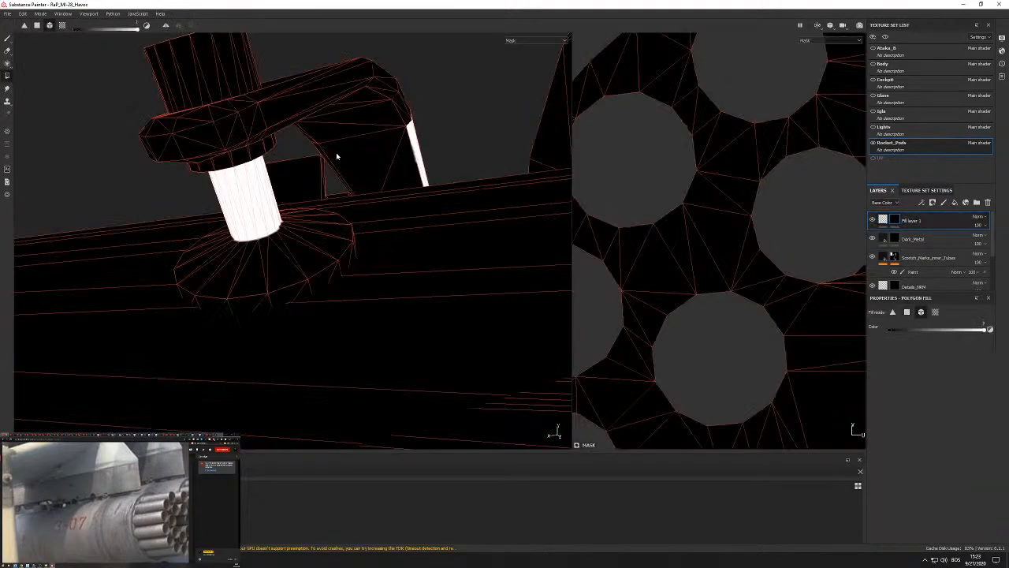
left_click(359, 144)
left_click_drag(367, 147, 378, 165, "alt")
right_click_drag(378, 165, 354, 148, "alt")
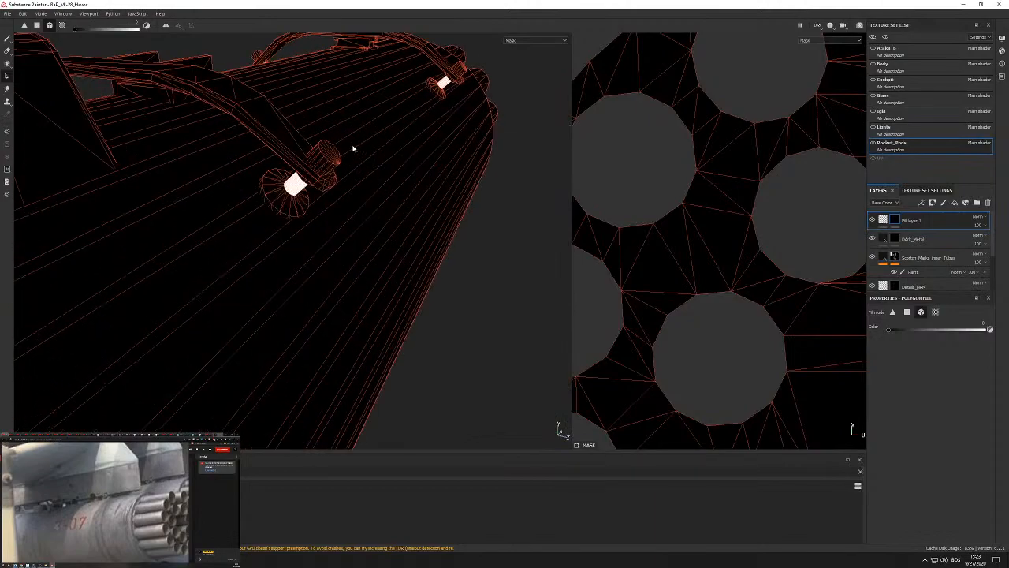
Examine the striped height detail on the other strap pins around the rocket pod.
left_click(883, 220)
right_click_drag(339, 186, 370, 201, "alt")
left_click_drag(371, 201, 32, 202, "alt")
right_click_drag(426, 197, 347, 210, "alt")
left_click_drag(504, 175, 114, 210, "alt")
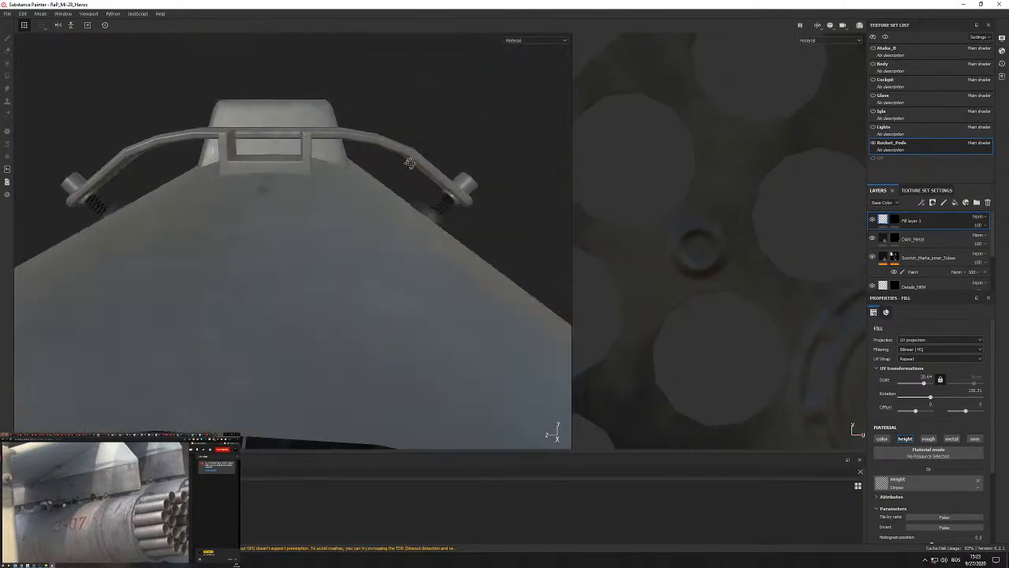
left_click_drag(410, 163, 178, 197, "alt")
right_click_drag(374, 167, 434, 185, "alt")
left_click_drag(434, 185, 347, 249, "alt")
Rename the striped fill layer as Lines_SCrew.
left_click(895, 221)
key("4")
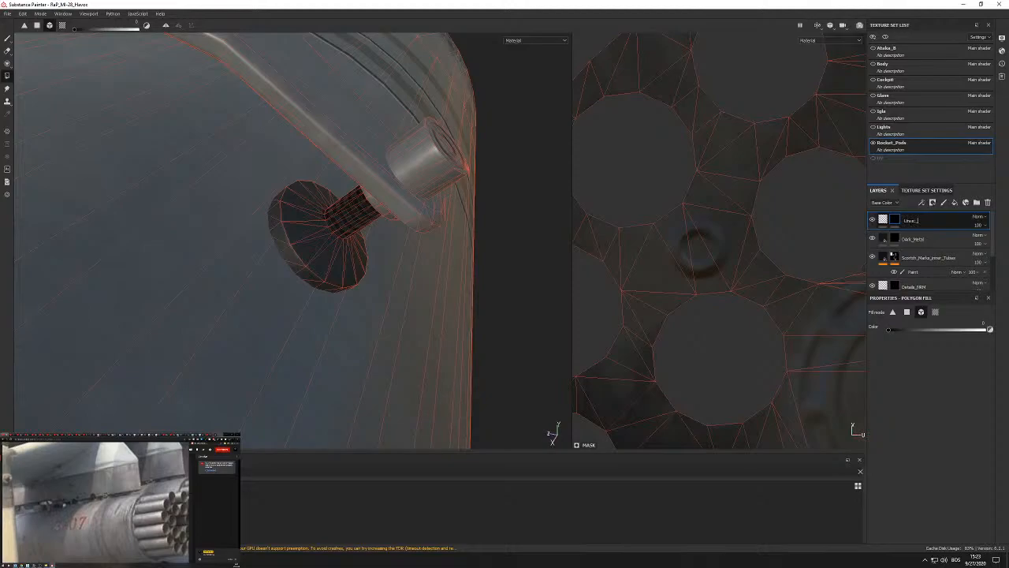
type("ew")
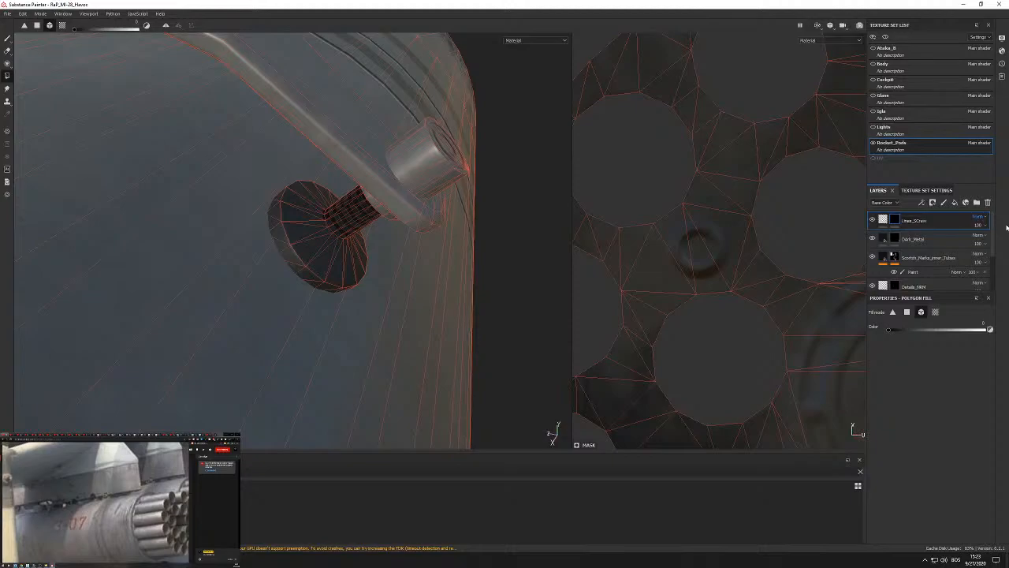
Set the UV scale of the Lines_SCrew fill to 20 and fine-tune its rotation.
left_click_drag(234, 214, 153, 187, "alt")
middle_click_drag(386, 207, 316, 185, "alt")
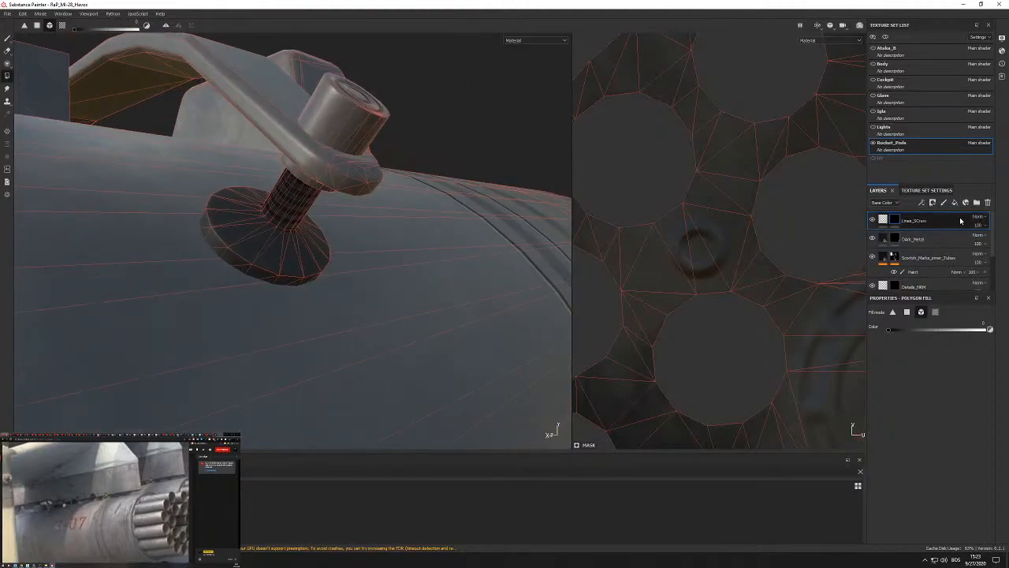
left_click(882, 221)
left_click_drag(394, 319, 429, 304, "alt")
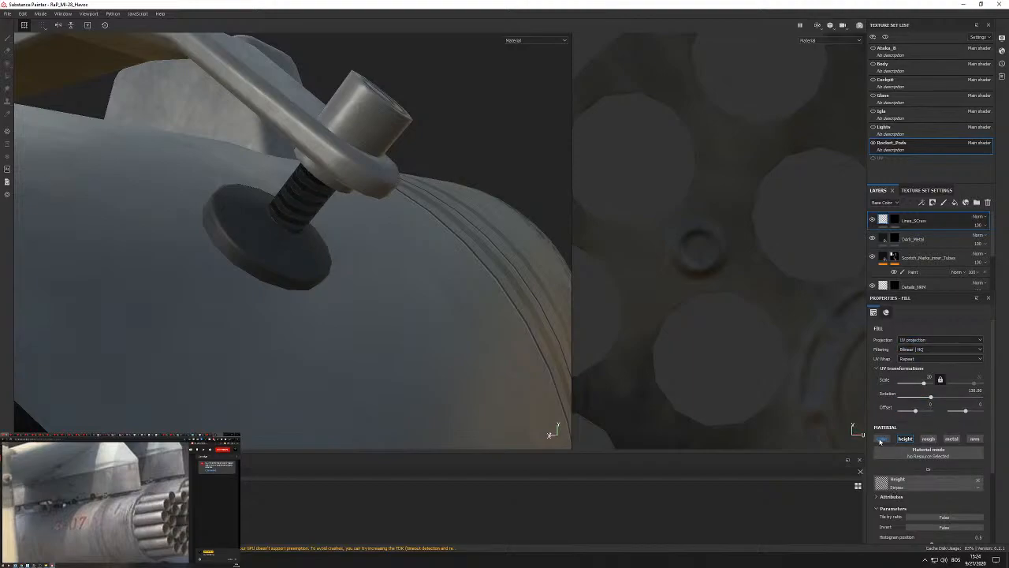
Enable the roughness channel on Lines_SCrew and set its roughness to about 0.52.
scroll(953, 468, "down", 3)
left_click(929, 368)
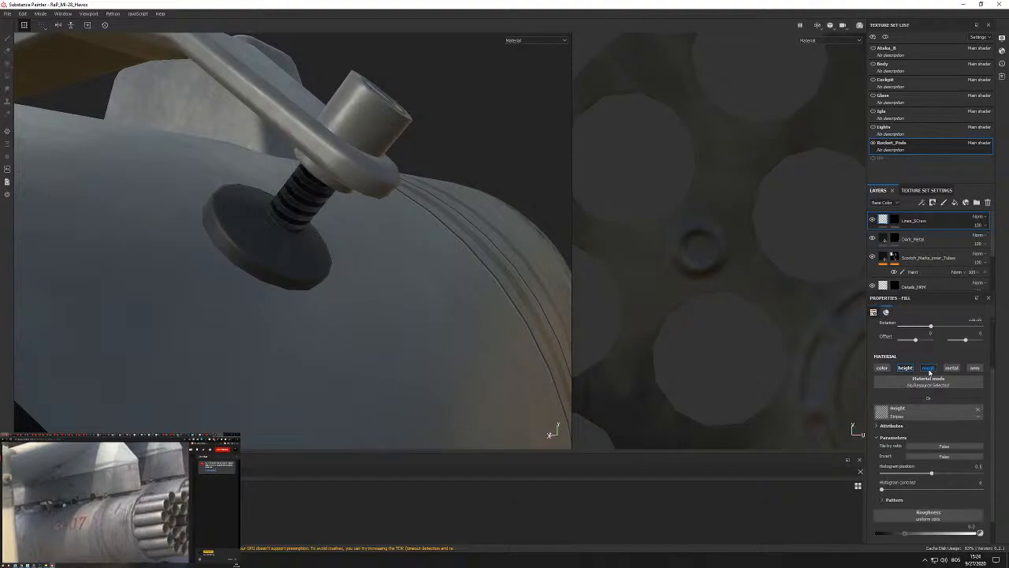
scroll(932, 474, "down", 1)
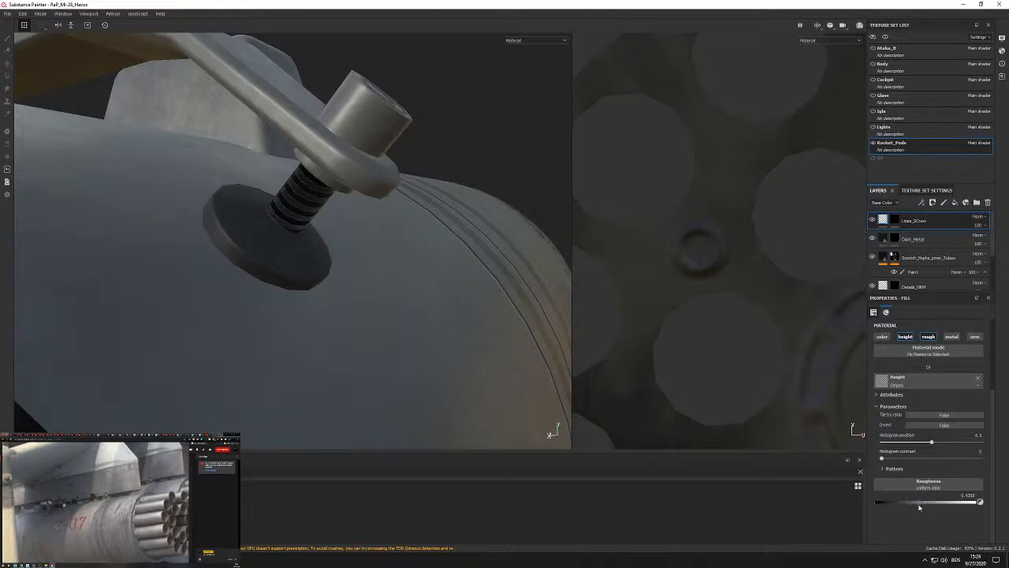
left_click_drag(261, 233, 301, 177, "alt")
scroll(334, 229, "up", 5)
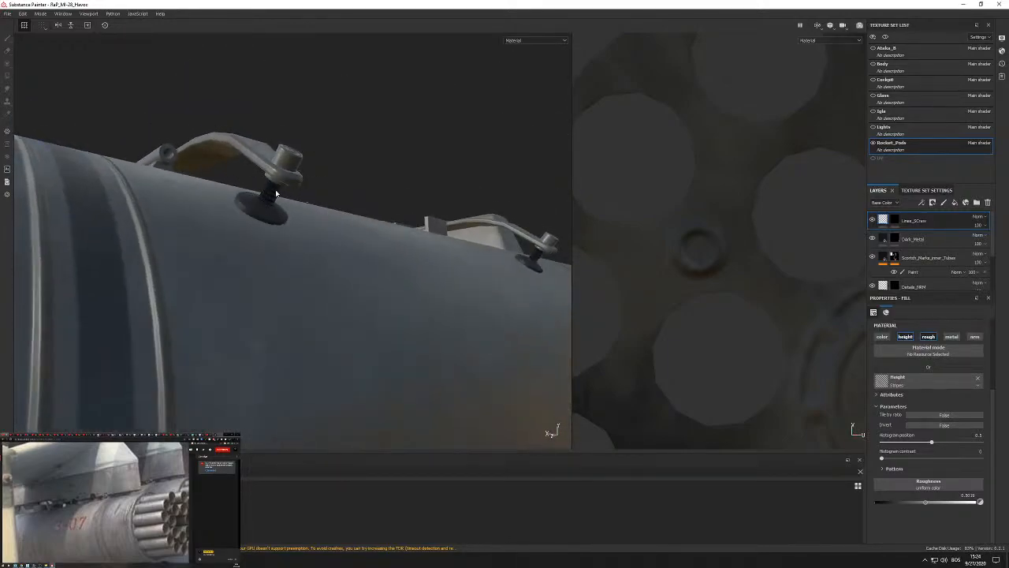
left_click_drag(273, 230, 351, 237, "alt")
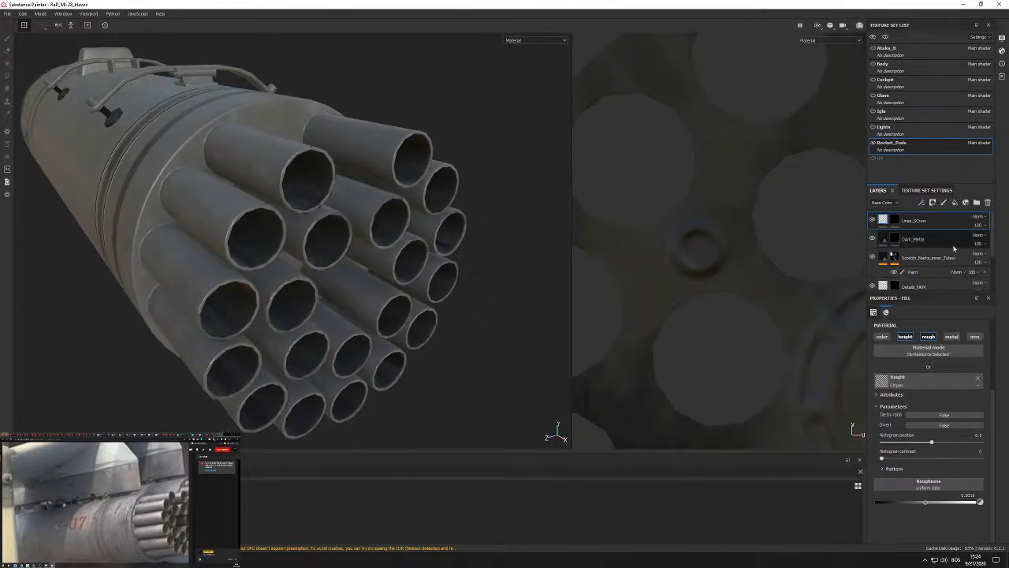
Select the Paint effect on the inner tubes' scorch marks mask, load the Dirt Cloudy alpha and enlarge the brush.
left_click(896, 238)
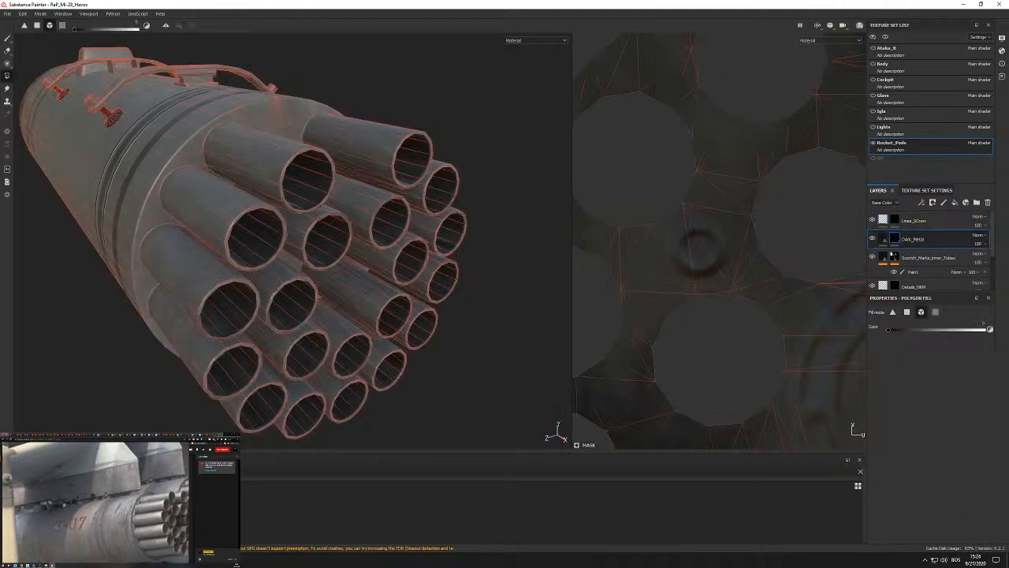
left_click(944, 269)
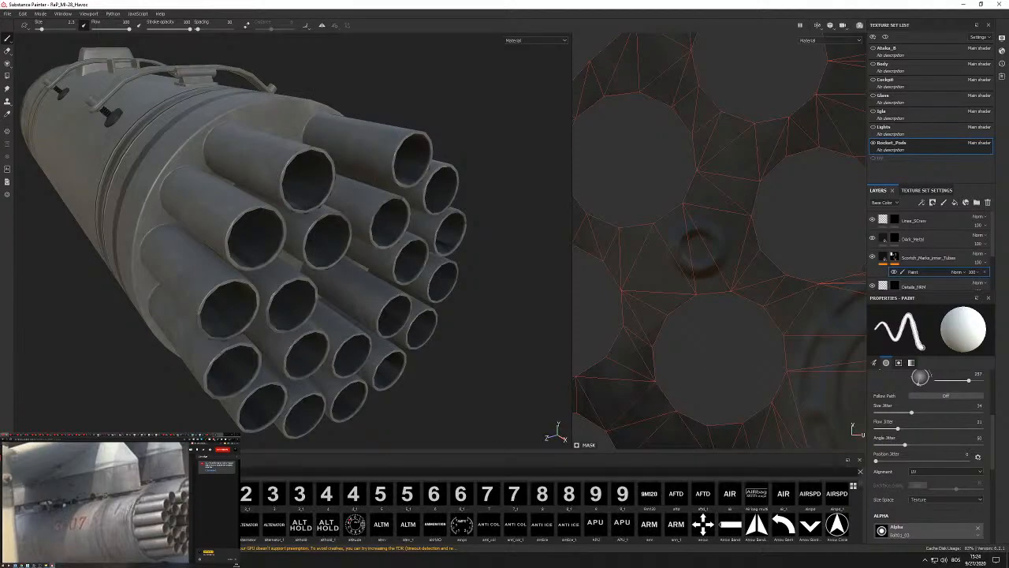
left_click(390, 497)
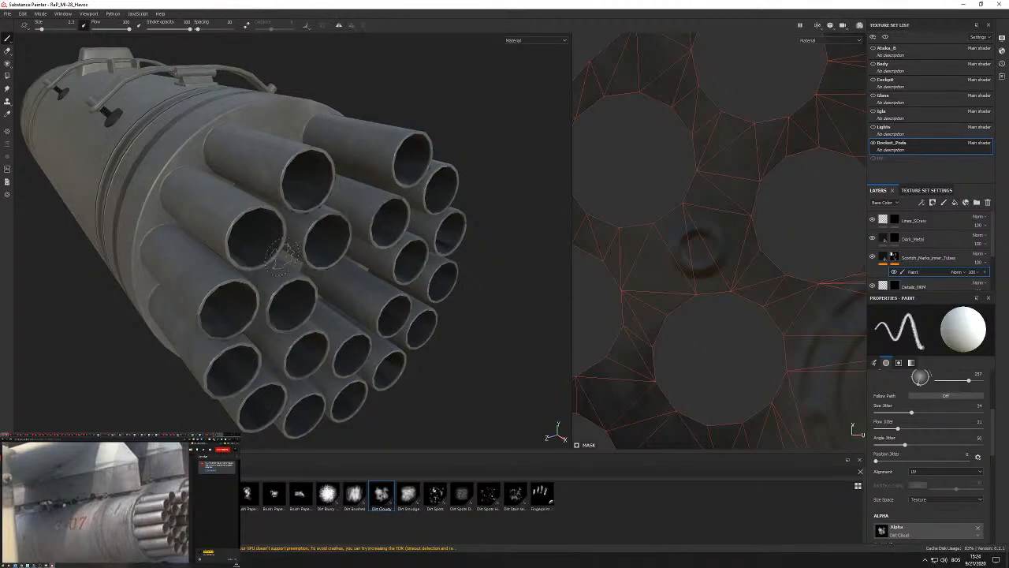
mouse_move(272, 193)
left_mouse_down("alt")
mouse_move(313, 206)
mouse_move(272, 191)
left_mouse_up("alt")
right_click_drag(270, 189, 285, 189, "ctrl")
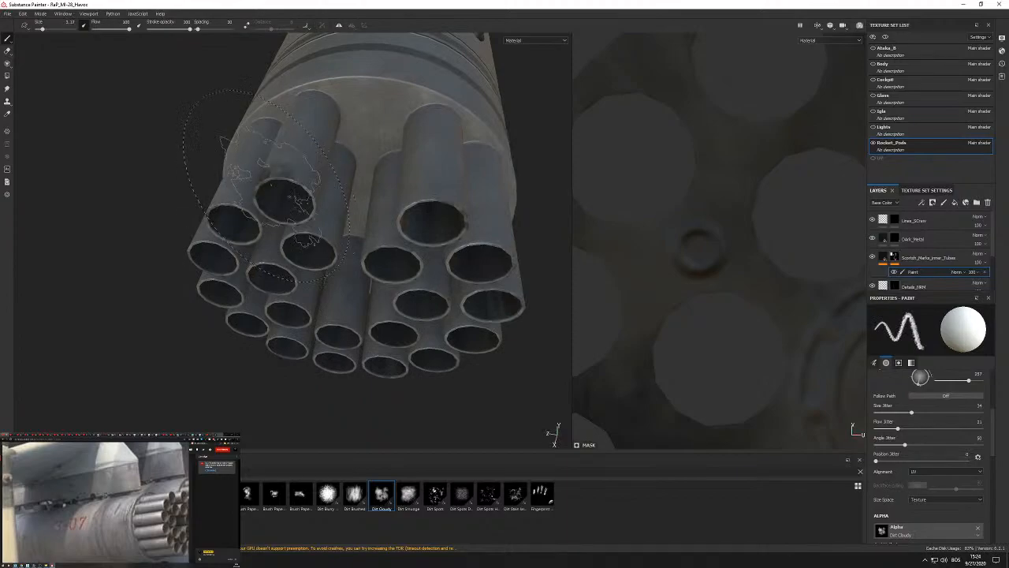
Paint cloudy scorch marks on the outer walls of the upper rocket tubes, close to their muzzles.
mouse_move(298, 186)
left_mouse_down("alt")
mouse_move(295, 210)
mouse_move(256, 140)
mouse_move(316, 149)
left_mouse_up("alt")
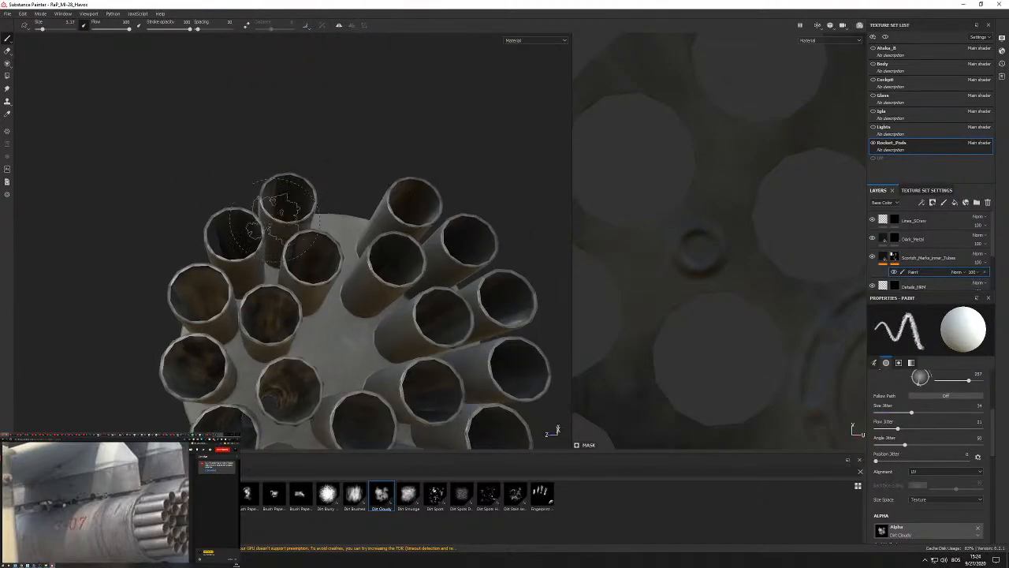
mouse_move(243, 193)
left_mouse_down("alt")
mouse_move(337, 289)
mouse_move(353, 289)
left_mouse_up("alt")
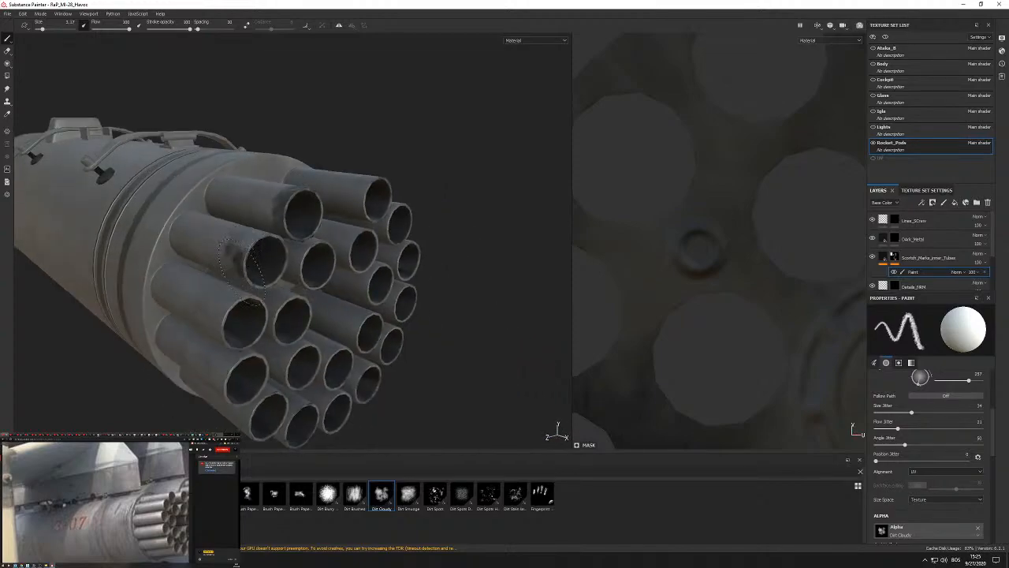
scroll(699, 266, "down", 6)
scroll(772, 288, "down", 1)
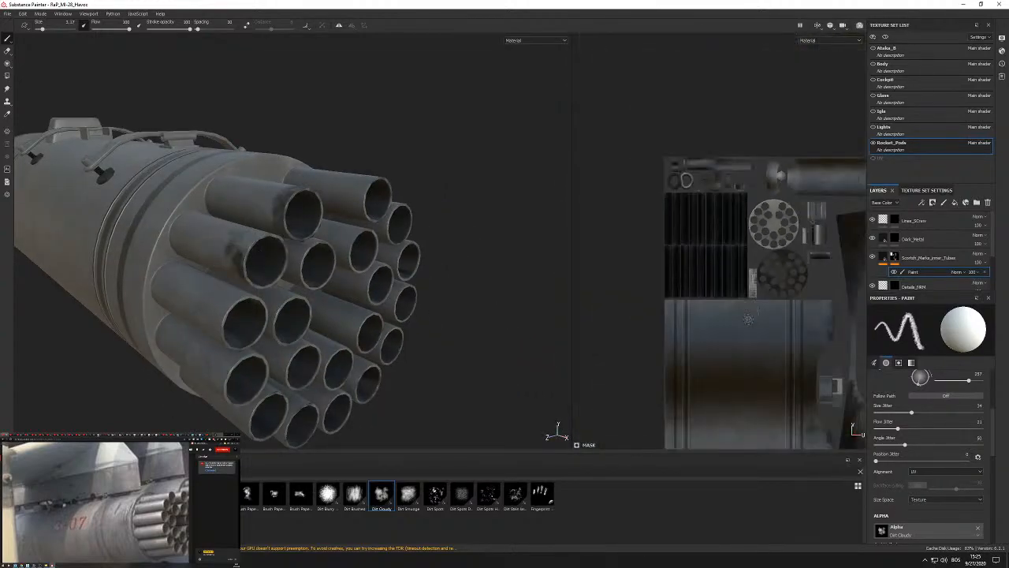
scroll(723, 300, "up", 2)
middle_click_drag(723, 300, 654, 300, "alt")
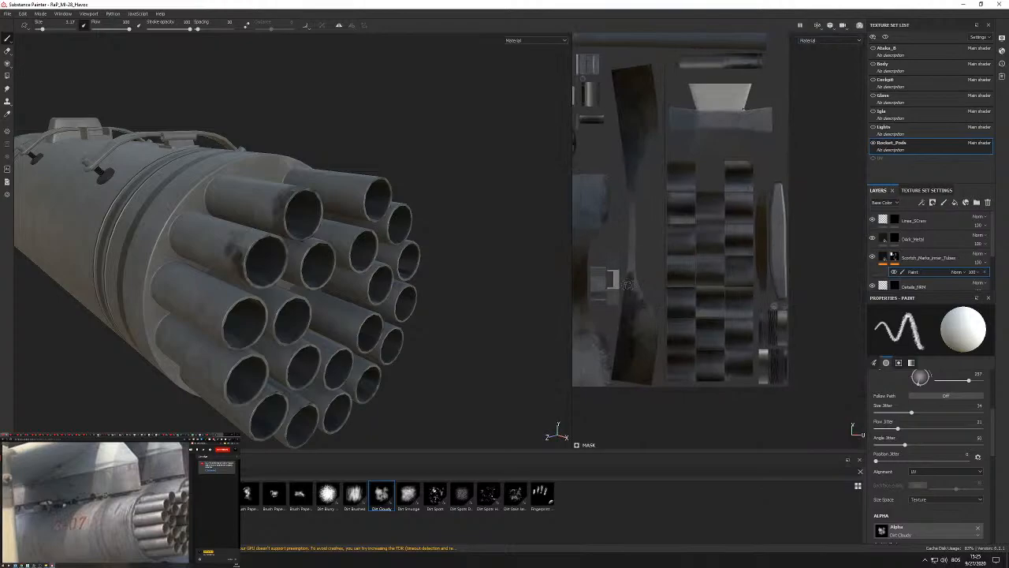
scroll(315, 242, "up", 3)
left_click_drag(315, 243, 189, 289, "alt")
left_click_drag(196, 229, 236, 316, "alt")
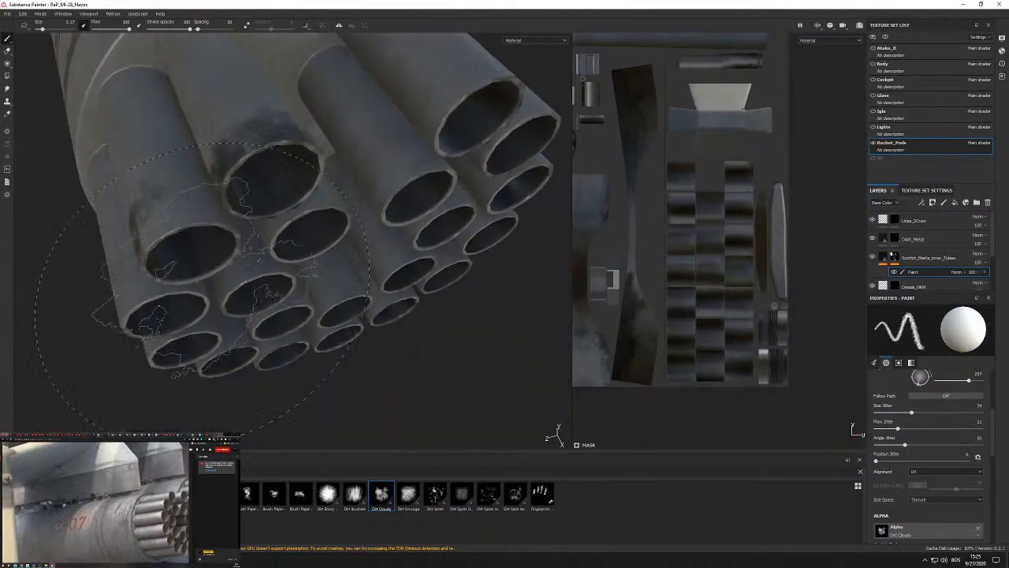
Shrink the brush and darken the outside of the outer tube's muzzle with more cloudy scorch marks.
right_click_drag(255, 243, 226, 246, "ctrl")
left_click_drag(180, 250, 163, 223)
mouse_move(172, 264)
left_mouse_down("alt")
mouse_move(306, 144)
mouse_move(254, 90)
mouse_move(262, 138)
mouse_move(293, 146)
mouse_move(317, 178)
mouse_move(344, 188)
mouse_move(351, 175)
mouse_move(327, 158)
left_mouse_up("alt")
left_click_drag(260, 237, 310, 349, "alt")
left_click_drag(371, 258, 321, 249, "alt")
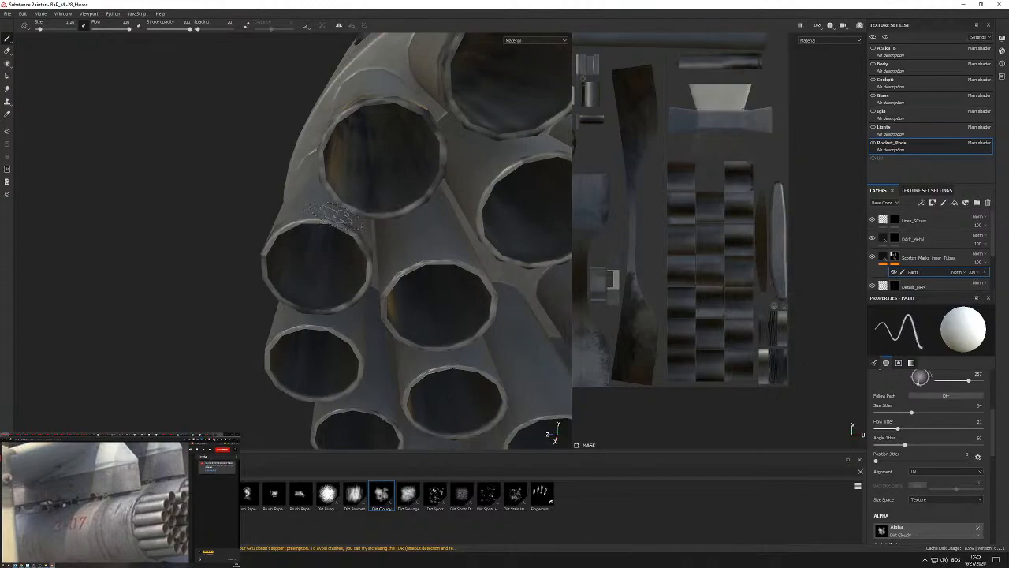
Paint scorch marks around the muzzles of the neighbouring outer and inner tubes, covering their top and under sides.
left_click_drag(278, 219, 312, 251, "alt")
left_click_drag(368, 269, 395, 238, "alt")
scroll(361, 261, "up", 3)
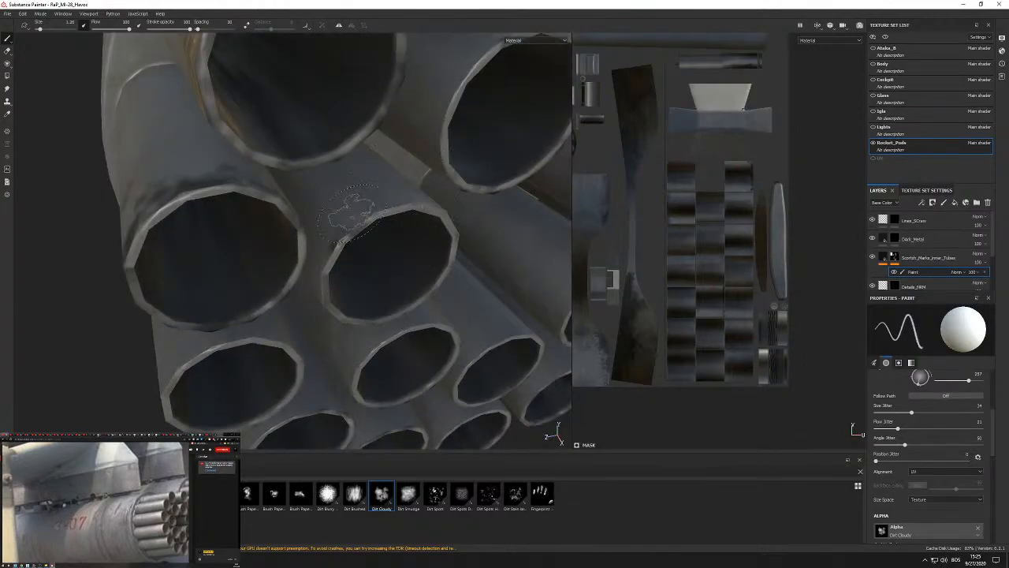
left_click_drag(322, 246, 371, 206, "alt")
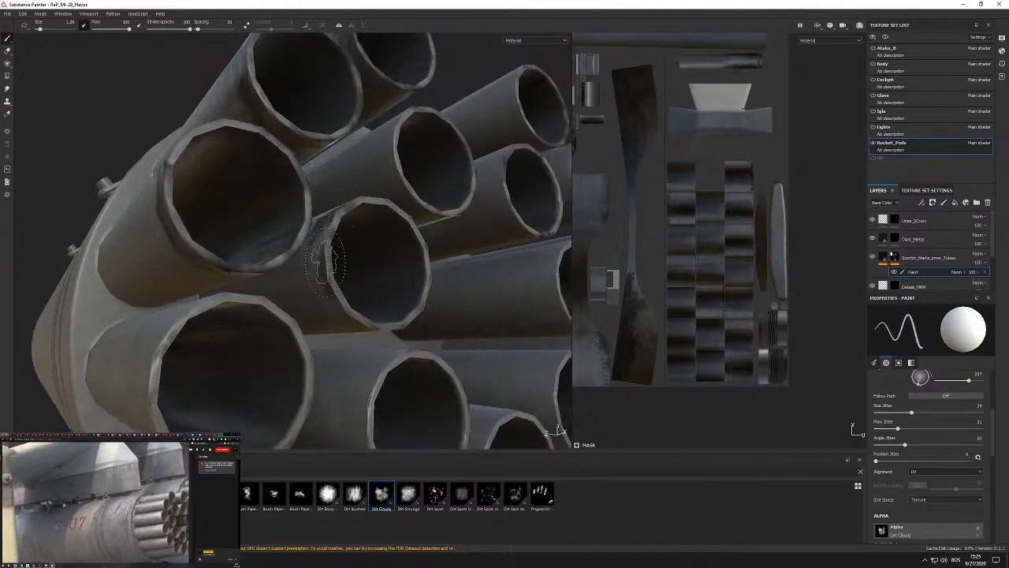
left_click_drag(322, 276, 339, 327, "alt")
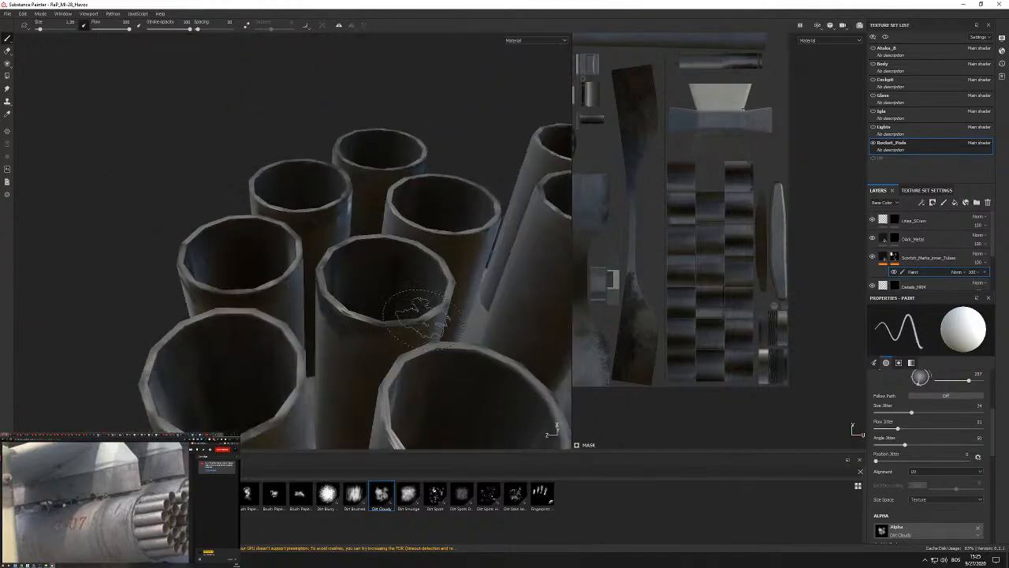
left_click_drag(442, 323, 321, 327, "alt")
left_click_drag(451, 272, 462, 323, "alt")
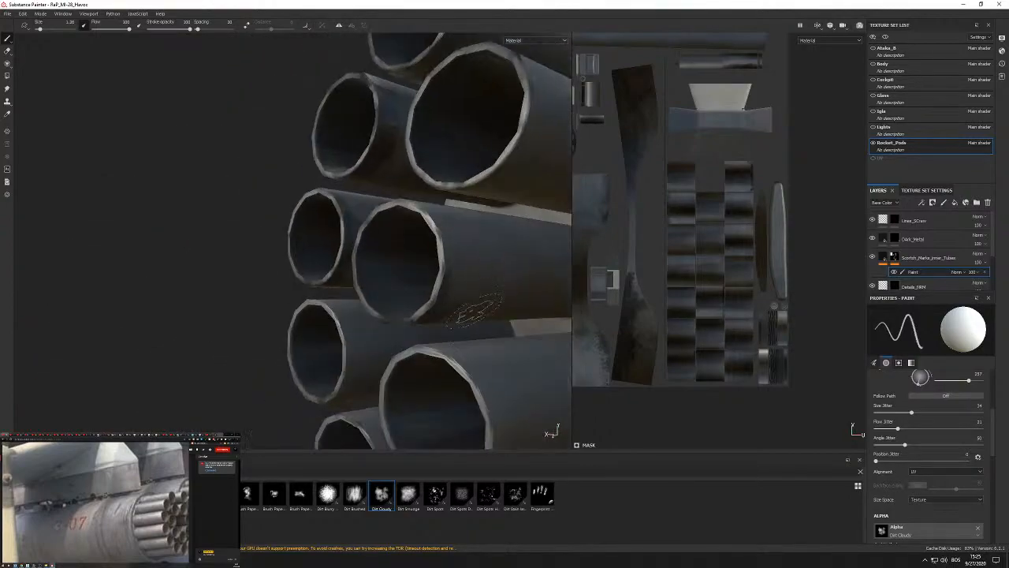
Continue the scorch marks along the muzzle ends of the tubes on the side and underside of the cluster.
left_click_drag(446, 227, 261, 235, "alt")
scroll(213, 241, "up", 2)
scroll(392, 205, "down", 2)
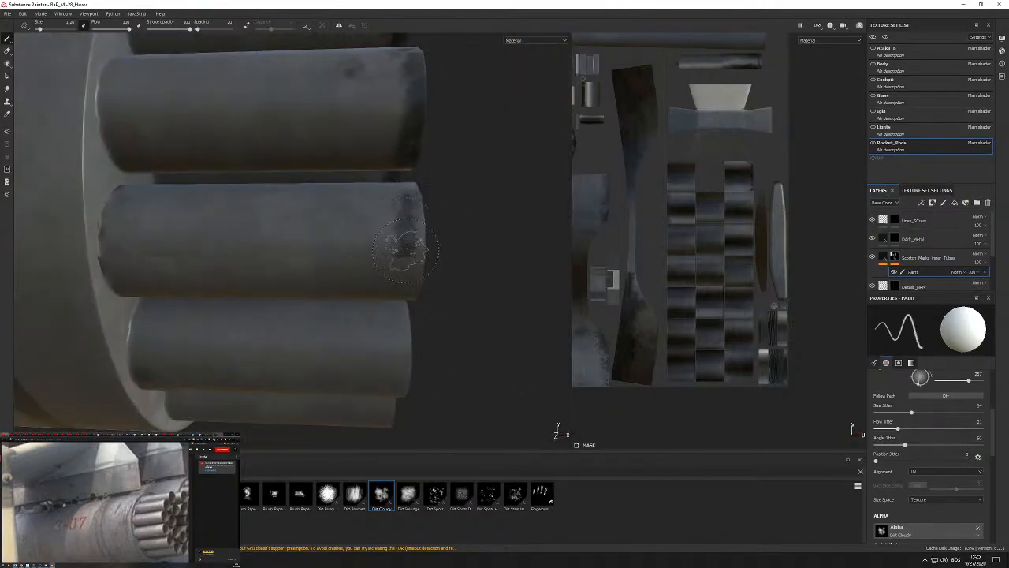
left_click_drag(410, 219, 402, 267, "alt")
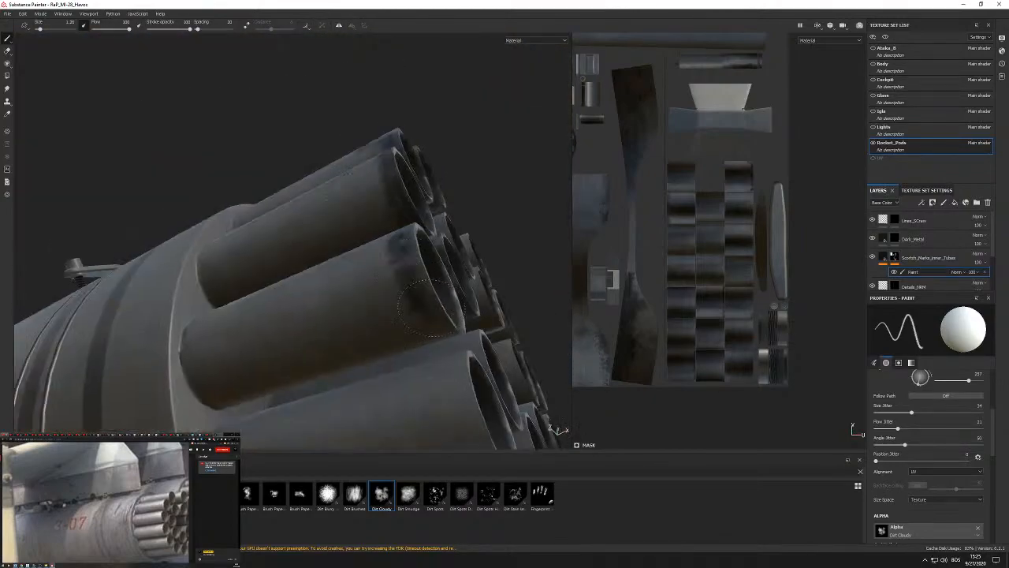
left_click_drag(461, 323, 351, 354, "alt")
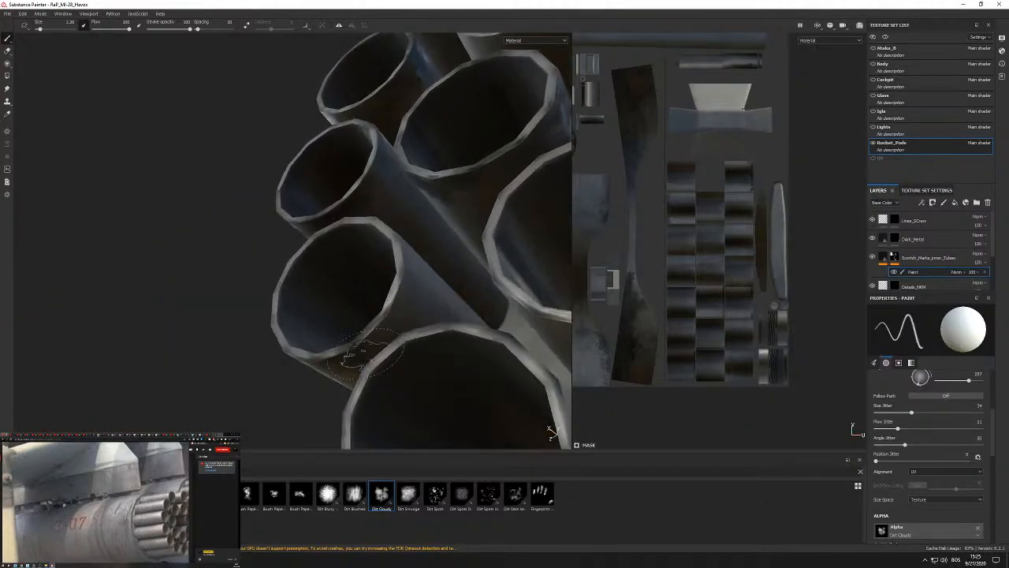
left_click_drag(407, 280, 417, 250, "alt")
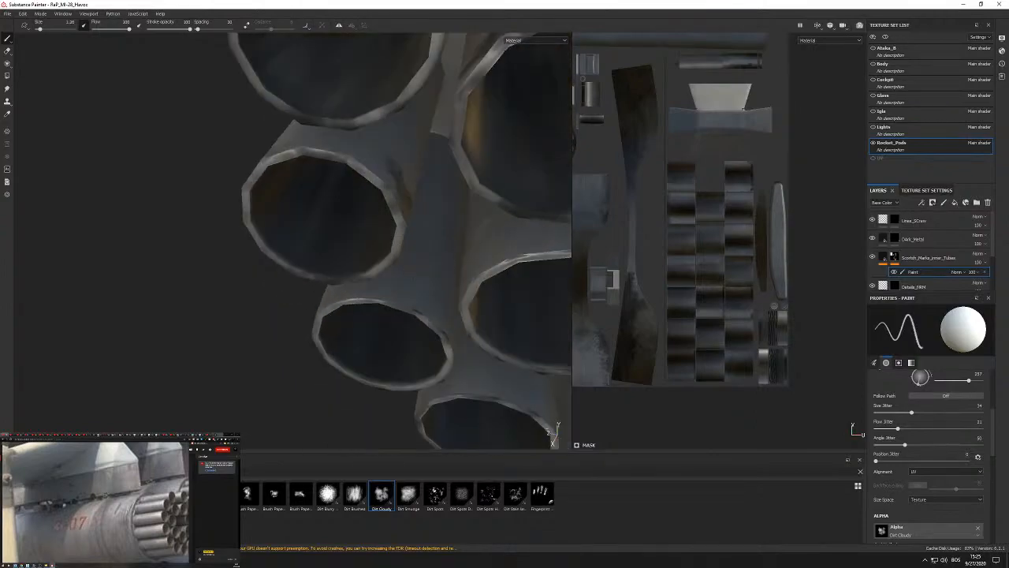
mouse_move(294, 149)
left_mouse_down("alt")
mouse_move(400, 262)
mouse_move(437, 213)
mouse_move(332, 222)
left_mouse_up("alt")
left_click_drag(320, 268, 343, 209, "alt")
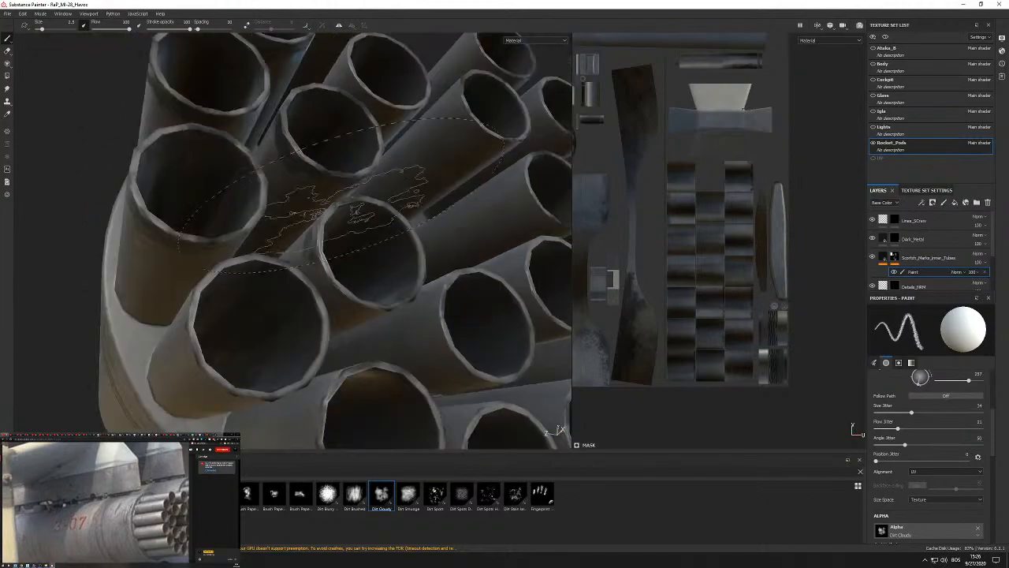
Enlarge the brush to 2.5 and blend broader scorch marks around the muzzles of the remaining inner and lower tubes.
mouse_move(359, 304)
left_mouse_down("alt")
mouse_move(401, 300)
mouse_move(337, 351)
mouse_move(394, 355)
mouse_move(415, 260)
mouse_move(450, 247)
mouse_move(339, 339)
mouse_move(398, 254)
mouse_move(221, 335)
mouse_move(255, 293)
mouse_move(339, 316)
mouse_move(439, 229)
mouse_move(442, 316)
mouse_move(363, 196)
mouse_move(387, 184)
mouse_move(290, 244)
mouse_move(289, 259)
mouse_move(353, 229)
left_mouse_up("alt")
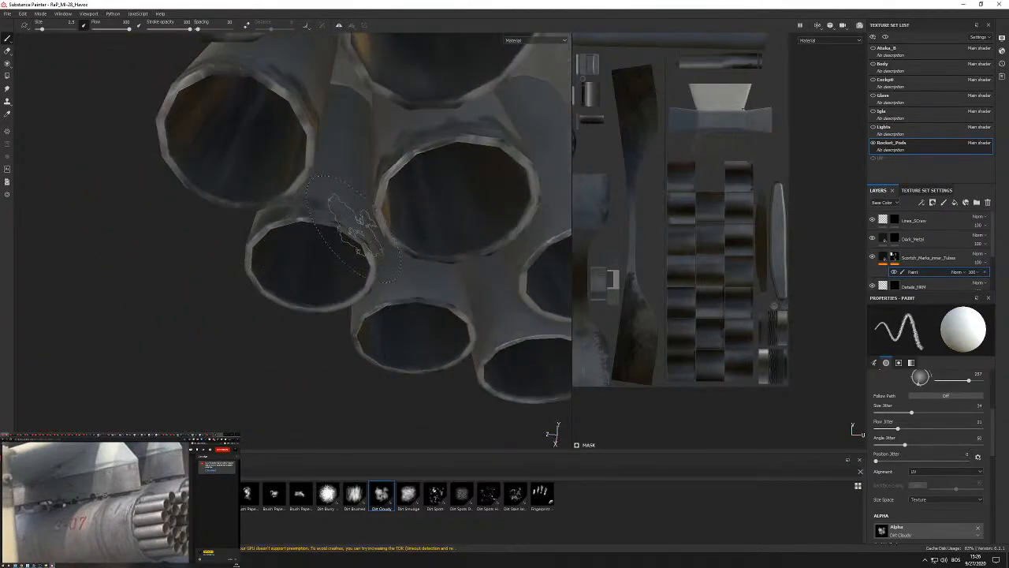
left_click_drag(381, 265, 356, 228, "alt")
mouse_move(345, 268)
left_mouse_down("alt")
mouse_move(324, 252)
mouse_move(349, 202)
mouse_move(372, 214)
mouse_move(398, 169)
mouse_move(426, 186)
left_mouse_up("alt")
scroll(378, 185, "down", 5)
left_click_drag(339, 189, 380, 228, "alt")
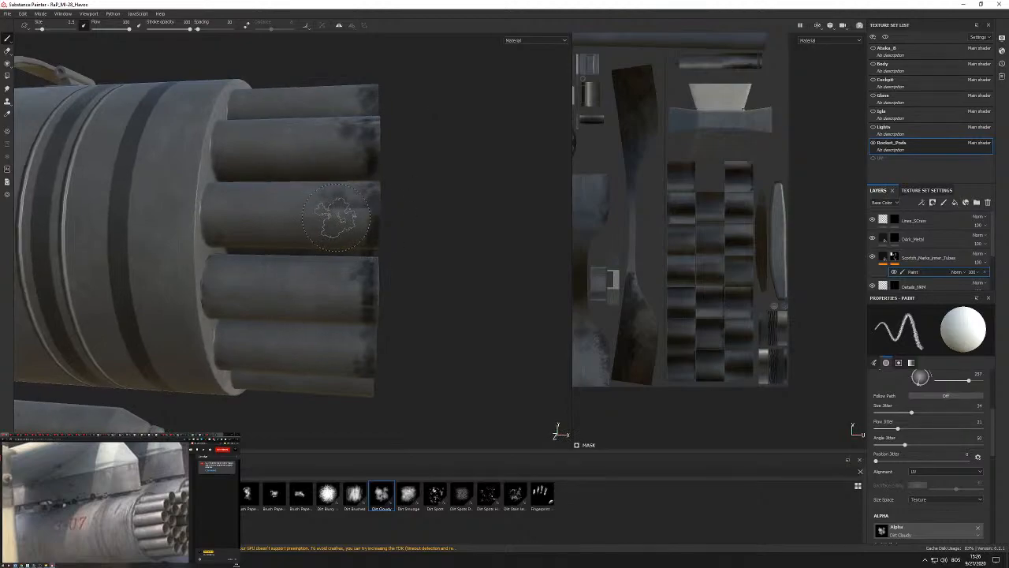
Alternate the mask paint between black and white to trim and rebuild scorch marks on the cluster's side and inner tube muzzles.
key("x")
key("x")
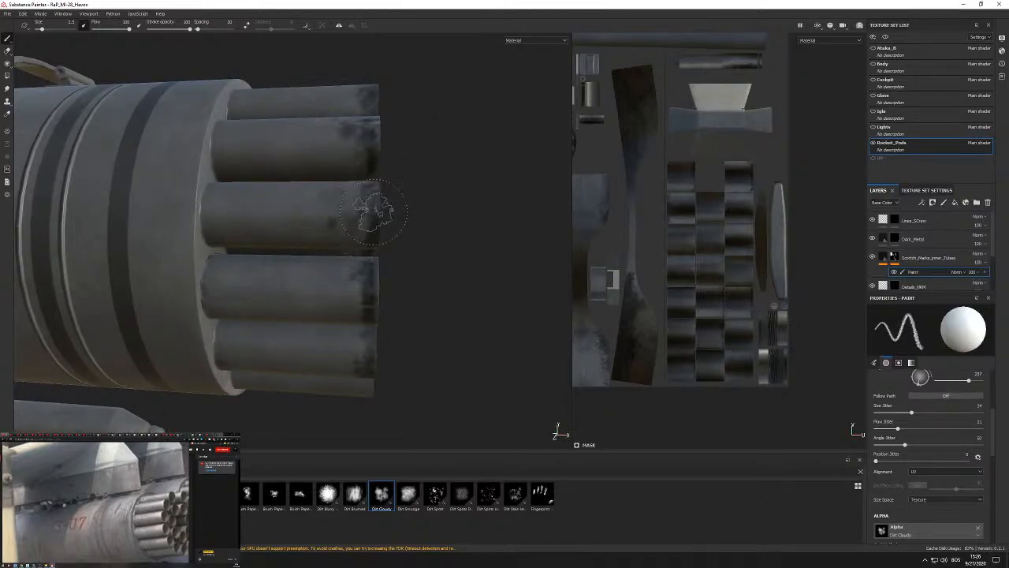
key("x")
left_click_drag(311, 219, 297, 224, "alt")
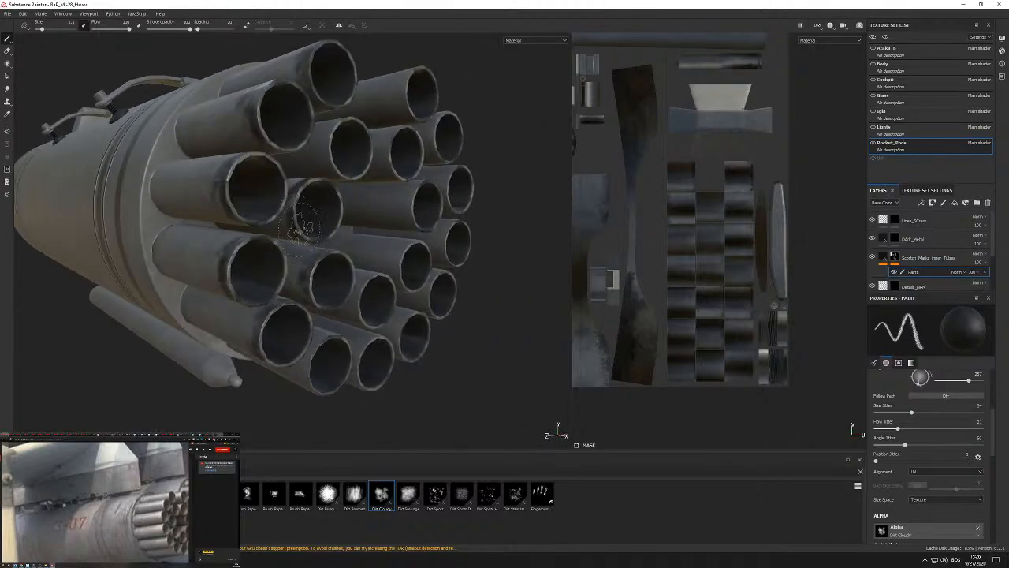
right_click_drag(297, 224, 384, 268, "alt")
mouse_move(384, 269)
left_mouse_down("alt")
mouse_move(372, 323)
mouse_move(331, 311)
left_mouse_up("alt")
right_click_drag(331, 311, 371, 289, "alt")
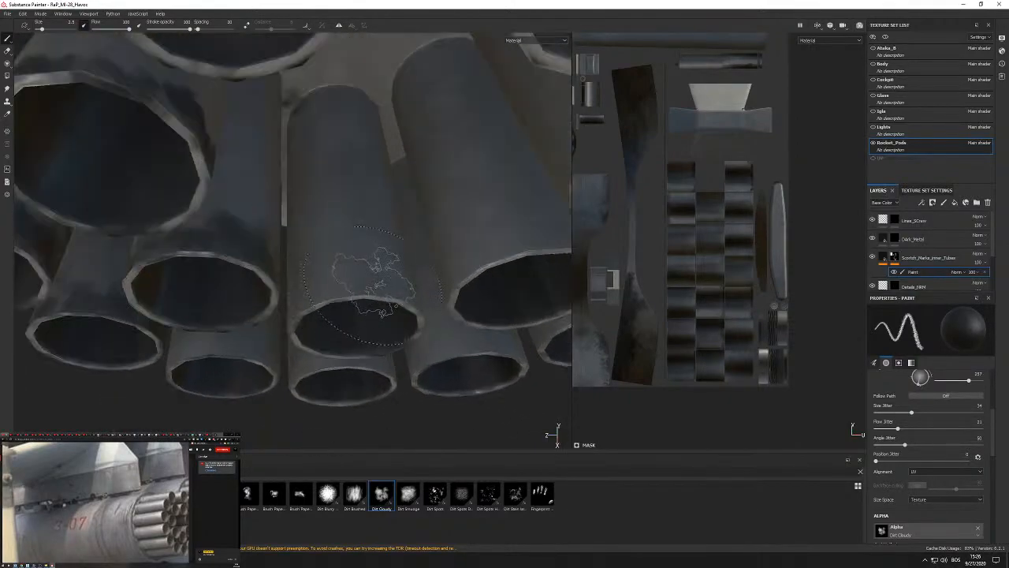
key("x")
Blend cloudy scorch marks around the muzzles of the inner tubes, covering their upper and under sides.
left_click_drag(377, 287, 356, 172, "alt")
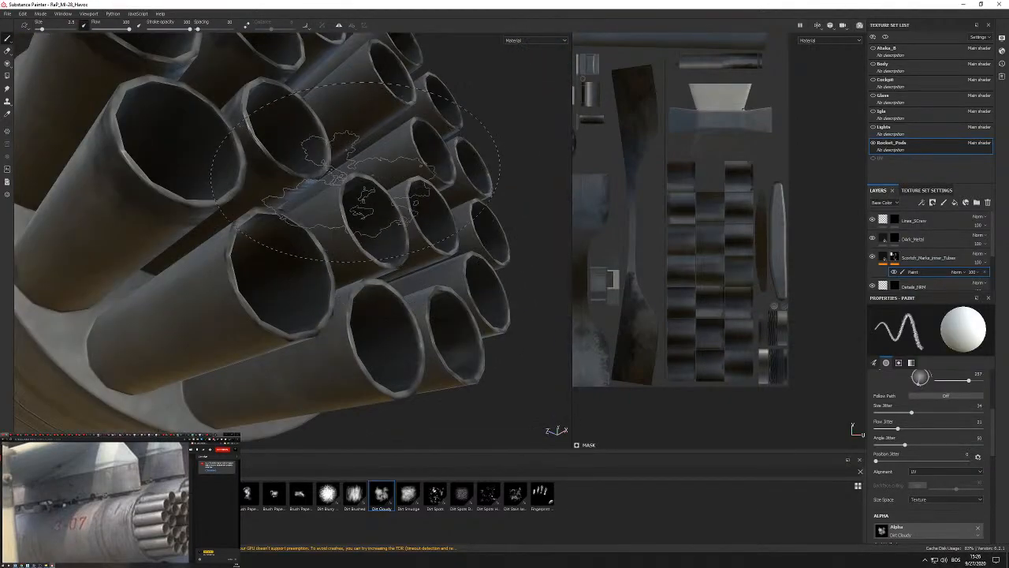
left_click_drag(350, 252, 260, 250, "alt")
left_click_drag(414, 256, 379, 329, "alt")
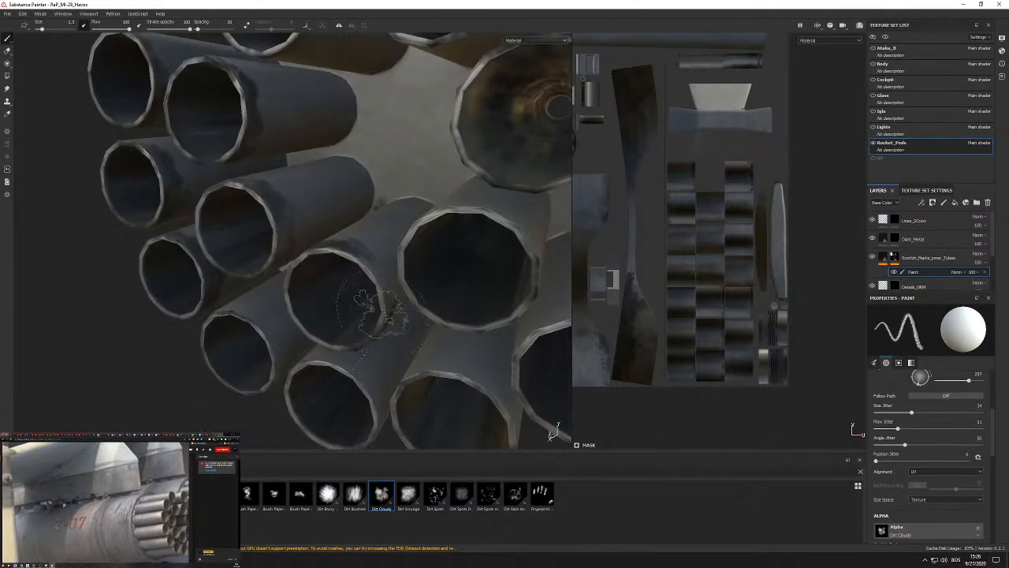
left_click_drag(385, 296, 348, 247, "alt")
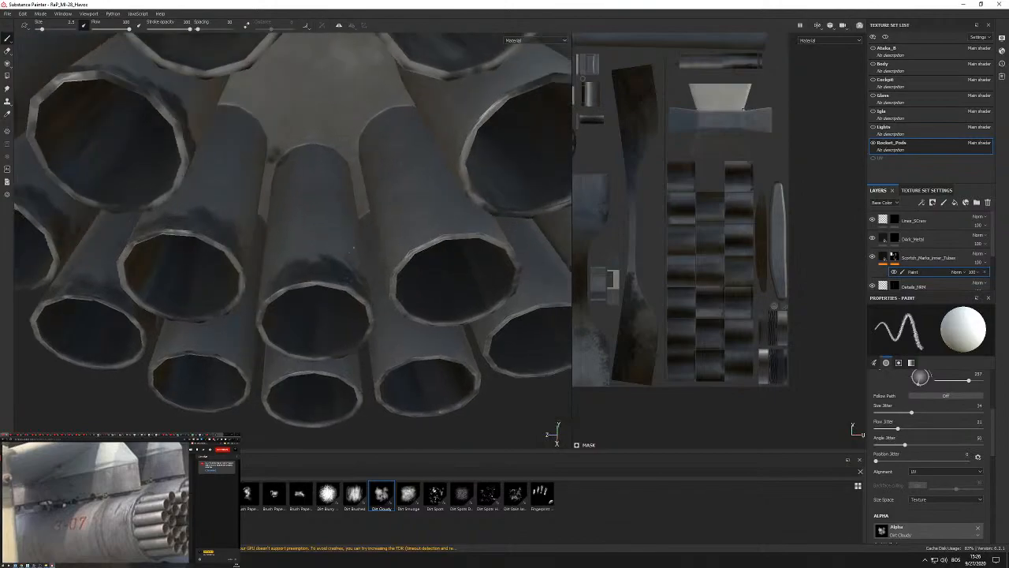
left_click_drag(426, 235, 335, 272, "alt")
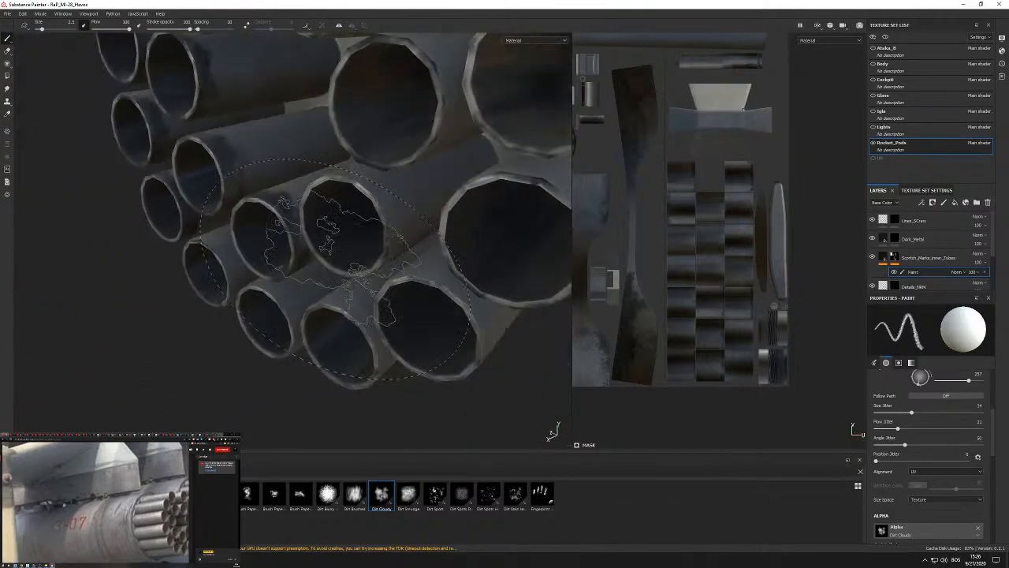
left_click_drag(390, 217, 378, 222, "alt")
left_click_drag(278, 258, 385, 276, "alt")
left_click_drag(296, 286, 264, 272, "alt")
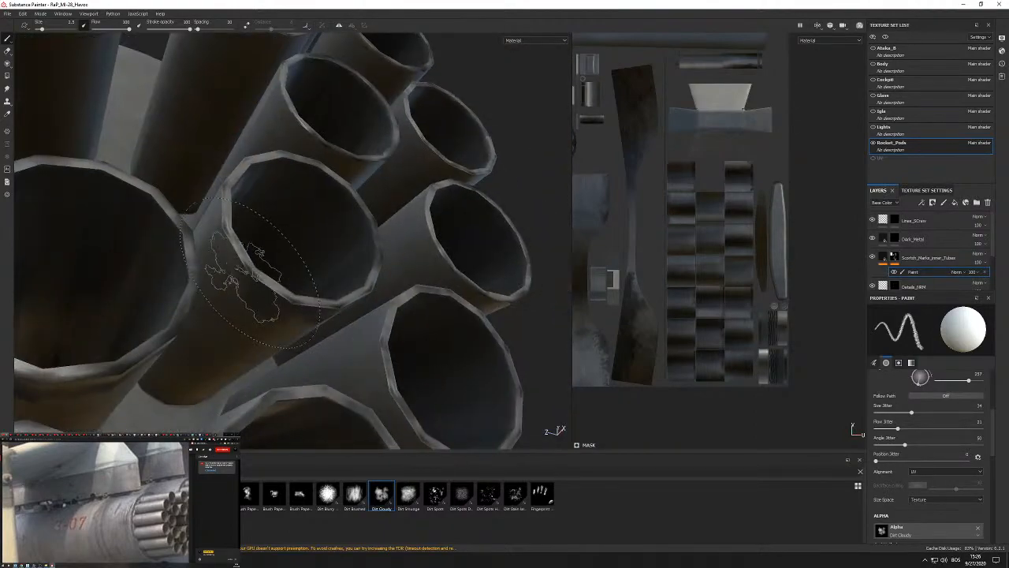
Paint scorch marks on the muzzle ends of the outer tubes along the opposite side of the cluster.
mouse_move(221, 189)
left_mouse_down("alt")
mouse_move(276, 152)
mouse_move(383, 114)
left_mouse_up("alt")
mouse_move(441, 213)
left_mouse_down("alt")
mouse_move(462, 187)
mouse_move(408, 160)
mouse_move(395, 126)
mouse_move(395, 160)
mouse_move(489, 154)
mouse_move(454, 203)
mouse_move(419, 222)
left_mouse_up("alt")
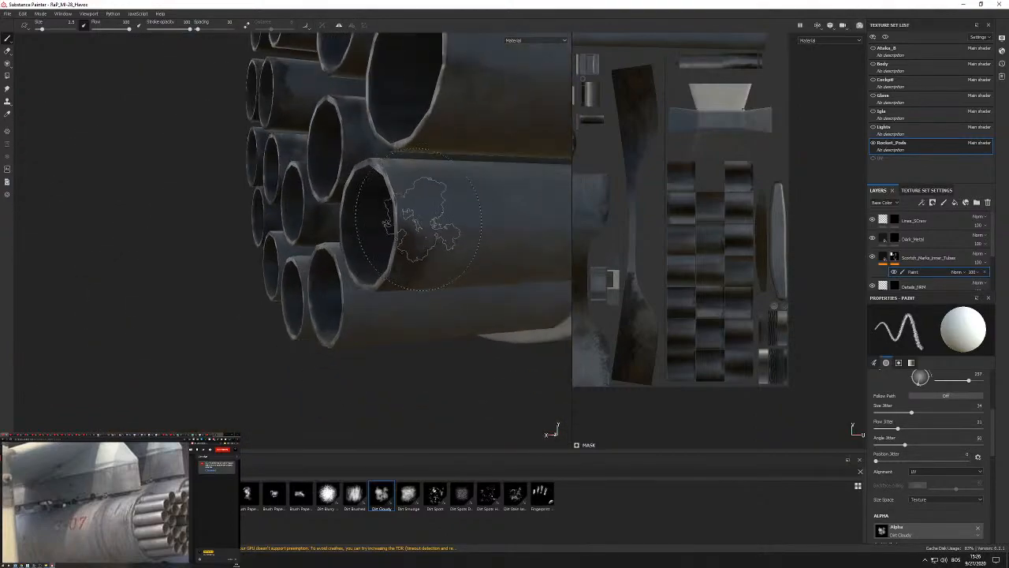
left_click_drag(394, 180, 510, 234, "alt")
mouse_move(340, 150)
left_mouse_down("alt")
mouse_move(421, 166)
mouse_move(394, 176)
mouse_move(361, 165)
mouse_move(454, 120)
left_mouse_up("alt")
mouse_move(392, 229)
left_mouse_down("alt")
mouse_move(341, 117)
mouse_move(402, 197)
mouse_move(407, 250)
mouse_move(392, 225)
mouse_move(284, 180)
left_mouse_up("alt")
right_click_drag(284, 179, 367, 175, "alt")
mouse_move(377, 272)
left_mouse_down("alt")
mouse_move(405, 248)
mouse_move(417, 331)
mouse_move(373, 158)
left_mouse_up("alt")
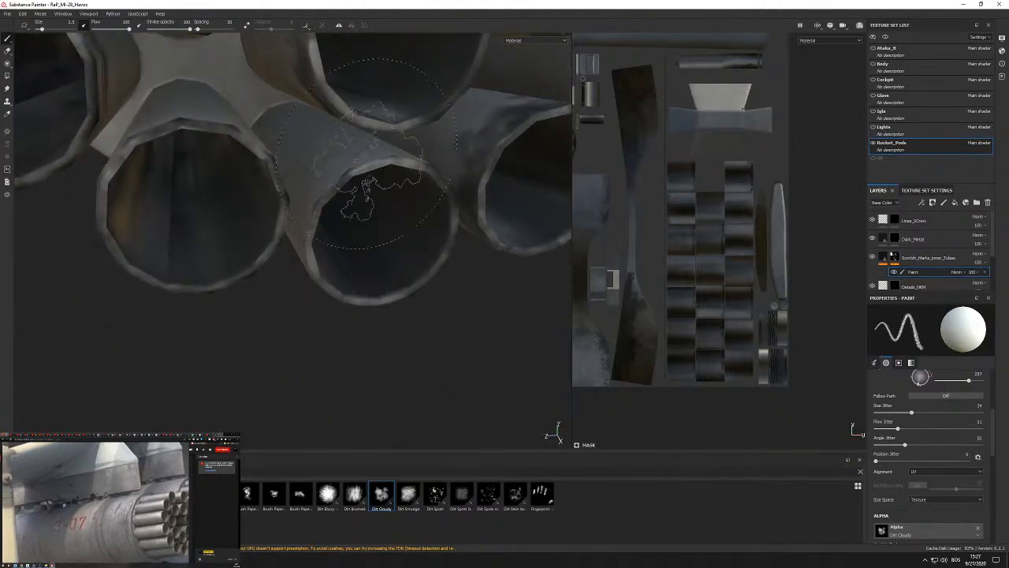
Darken the outside of the lower outer tubes' muzzles with cloudy scorch marks on their undersides and tops.
mouse_move(315, 198)
left_mouse_down("alt")
mouse_move(339, 237)
mouse_move(304, 292)
left_mouse_up("alt")
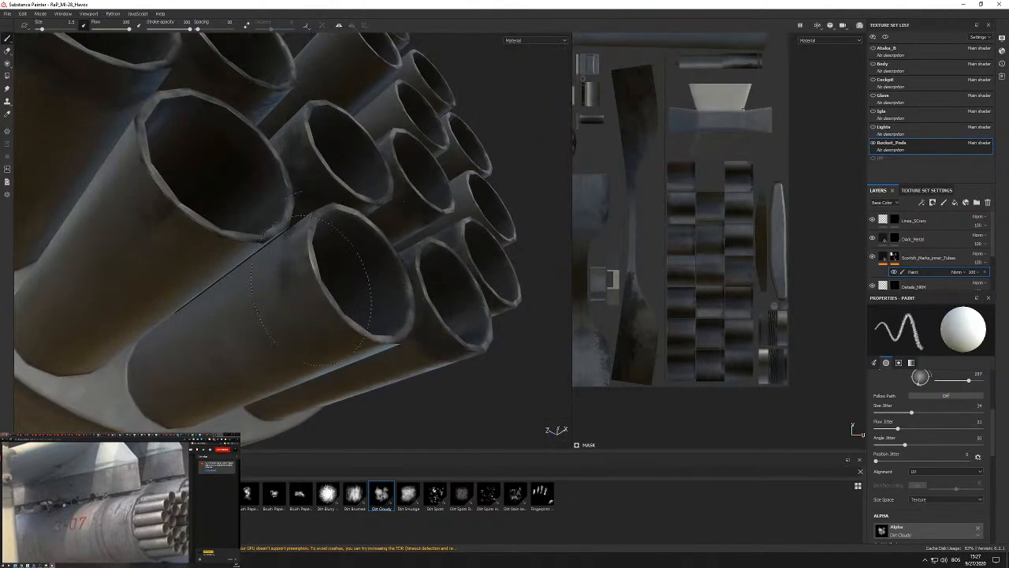
mouse_move(340, 351)
left_mouse_down("alt")
mouse_move(337, 418)
mouse_move(360, 350)
left_mouse_up("alt")
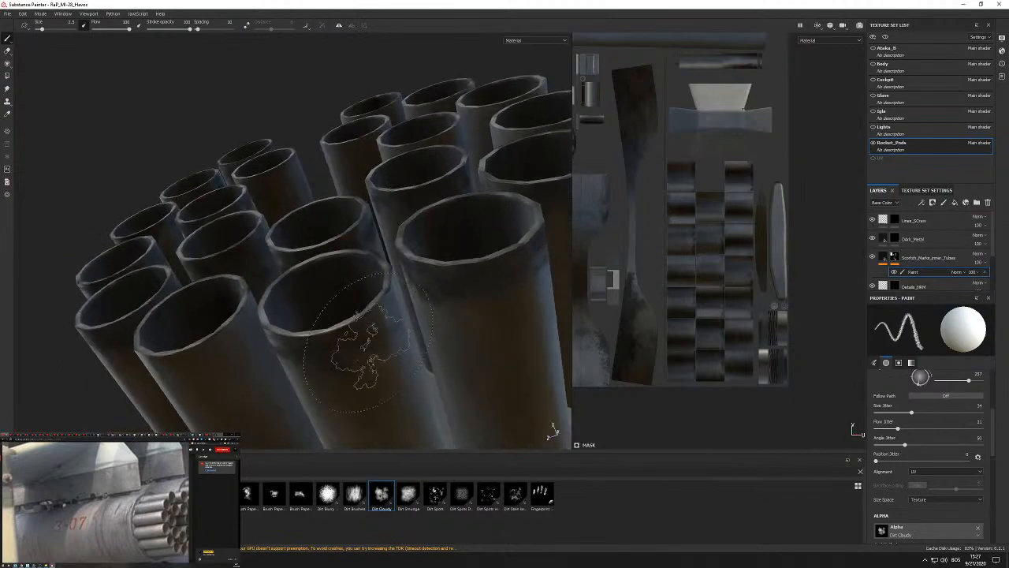
left_click_drag(395, 294, 388, 404, "alt")
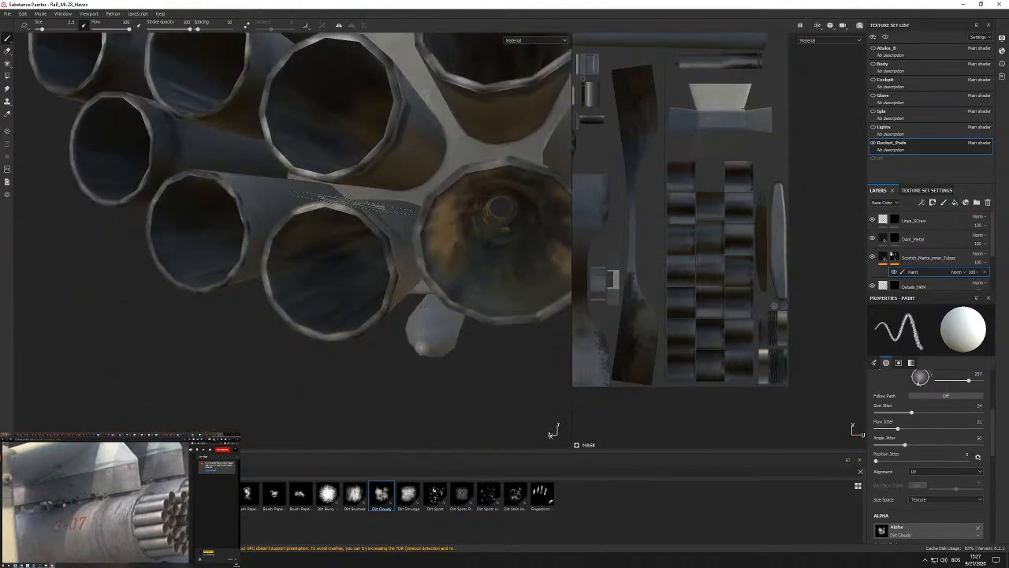
left_click_drag(352, 203, 402, 261, "alt")
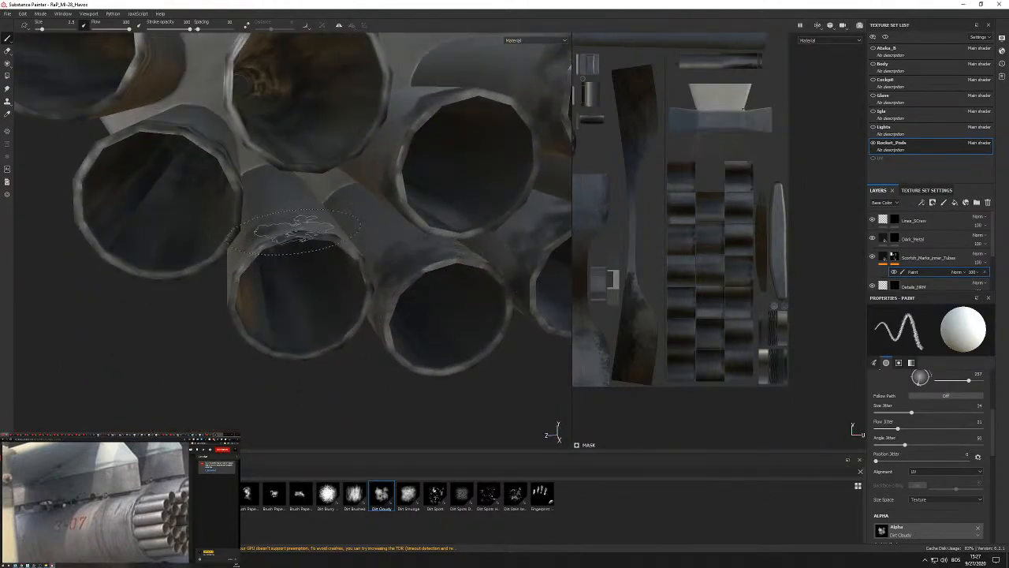
mouse_move(268, 264)
left_mouse_down("alt")
mouse_move(410, 180)
mouse_move(498, 215)
mouse_move(430, 220)
mouse_move(447, 201)
left_mouse_up("alt")
mouse_move(417, 169)
left_mouse_down("alt")
mouse_move(381, 192)
mouse_move(293, 207)
mouse_move(407, 210)
mouse_move(381, 175)
mouse_move(304, 191)
left_mouse_up("alt")
Fill in scorch marks on the top faces of the middle-ring tube muzzles around the central tube.
scroll(407, 210, "down", 5)
scroll(265, 220, "up", 5)
left_click_drag(266, 221, 307, 246, "alt")
scroll(300, 205, "up", 3)
mouse_move(289, 286)
left_mouse_down("alt")
mouse_move(302, 278)
mouse_move(274, 260)
mouse_move(270, 232)
mouse_move(293, 225)
mouse_move(225, 248)
left_mouse_up("alt")
left_click_drag(329, 249, 335, 209, "alt")
left_click_drag(278, 133, 379, 181, "alt")
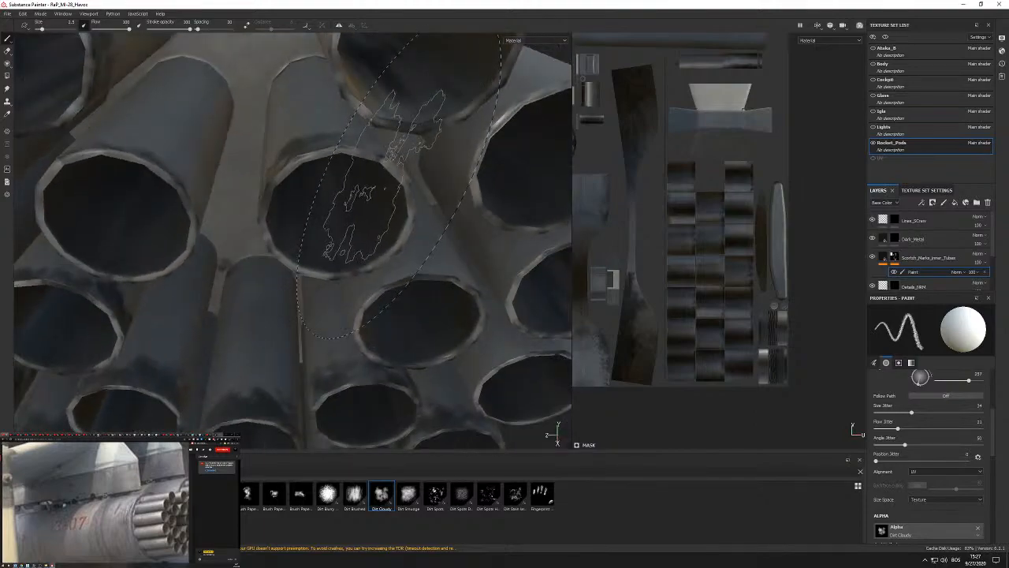
mouse_move(248, 162)
left_mouse_down("alt")
mouse_move(323, 153)
mouse_move(341, 140)
left_mouse_up("alt")
mouse_move(356, 197)
left_mouse_down("alt")
mouse_move(359, 187)
mouse_move(369, 271)
left_mouse_up("alt")
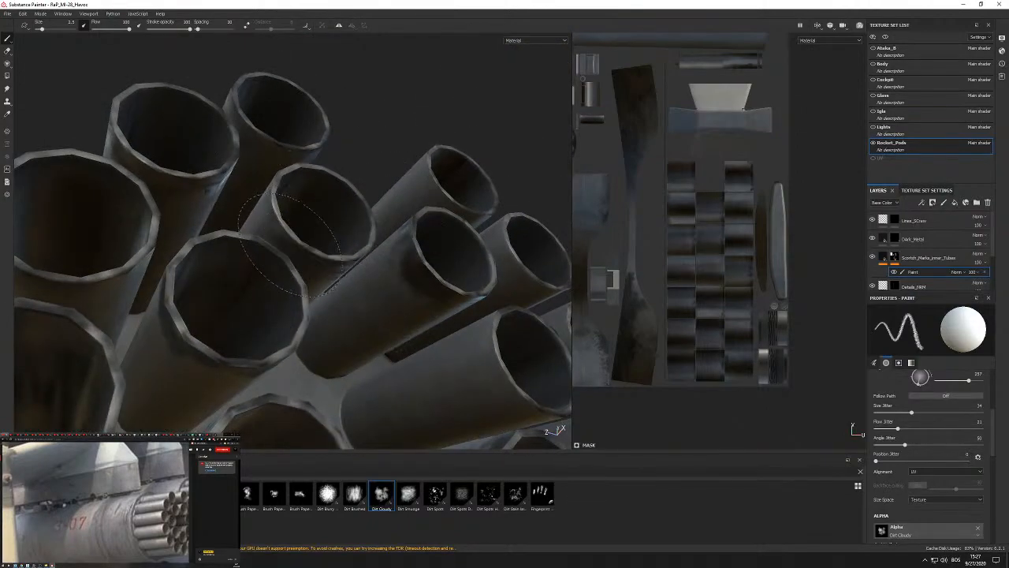
Extend the scorch marks around the muzzles of the tightly packed inner tubes, covering their sides and upper faces.
left_click_drag(261, 193, 280, 160, "alt")
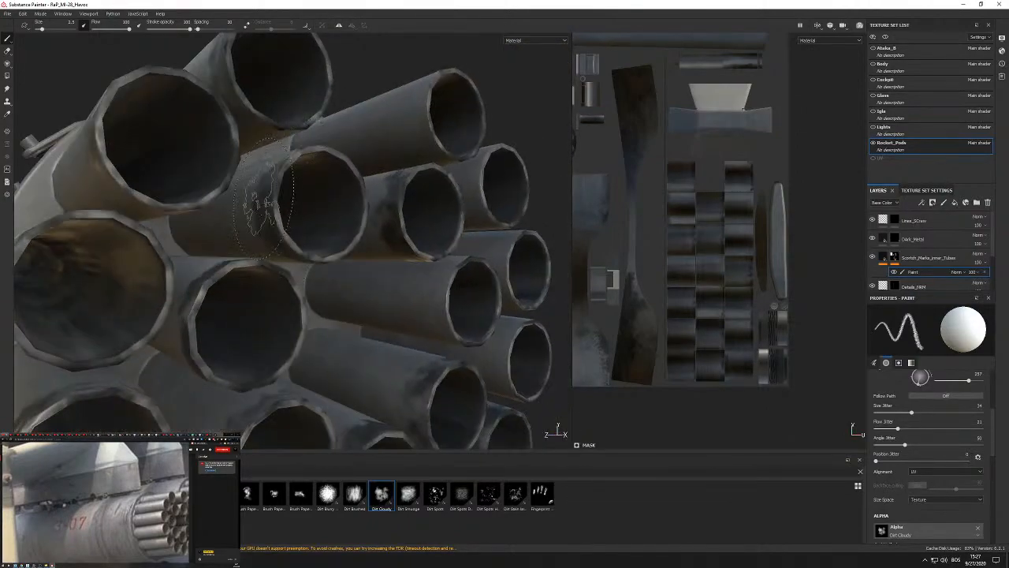
left_click_drag(265, 197, 290, 153, "alt")
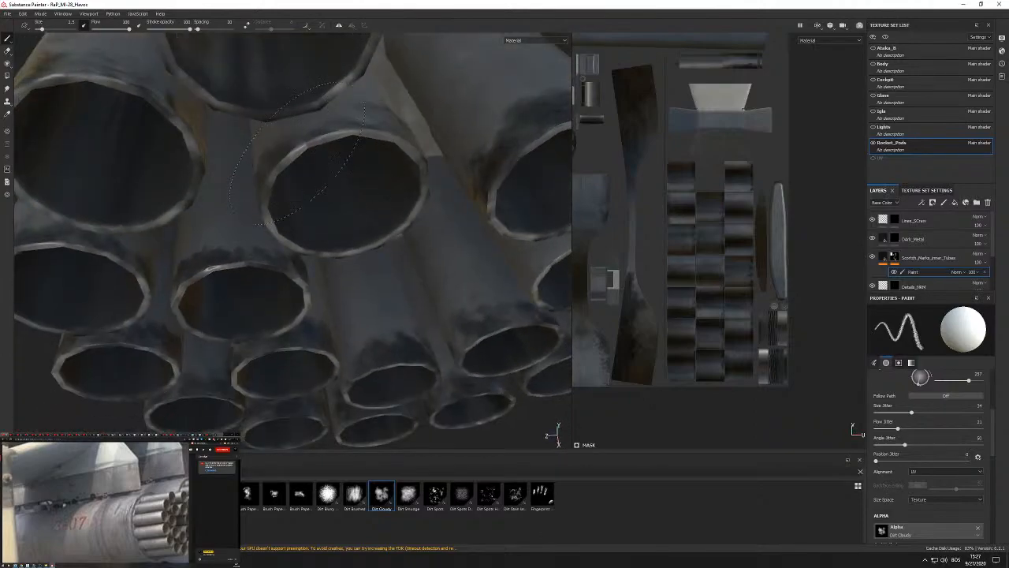
left_click_drag(363, 130, 312, 167, "alt")
right_click_drag(366, 144, 307, 232, "alt")
mouse_move(307, 233)
left_mouse_down("alt")
mouse_move(335, 181)
mouse_move(406, 213)
left_mouse_up("alt")
right_click_drag(406, 213, 418, 187, "alt")
mouse_move(384, 184)
left_mouse_down("alt")
mouse_move(402, 181)
mouse_move(395, 169)
mouse_move(347, 180)
left_mouse_up("alt")
left_click_drag(333, 240, 268, 244, "alt")
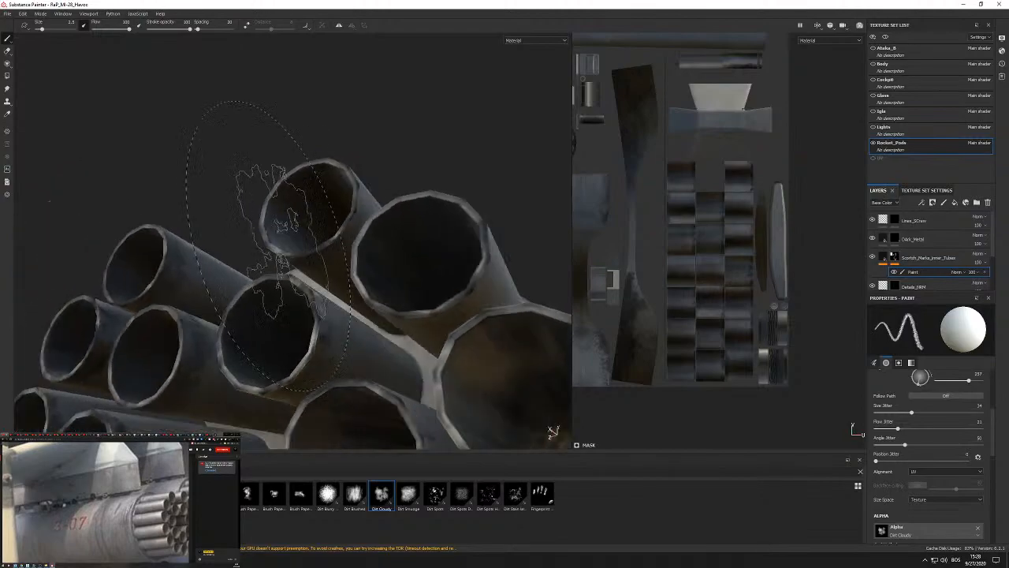
Paint scorch marks around the muzzles of the tubes at the outer edge of the cluster, including their undersides.
mouse_move(362, 191)
left_mouse_down("alt")
mouse_move(384, 208)
mouse_move(462, 214)
mouse_move(369, 222)
left_mouse_up("alt")
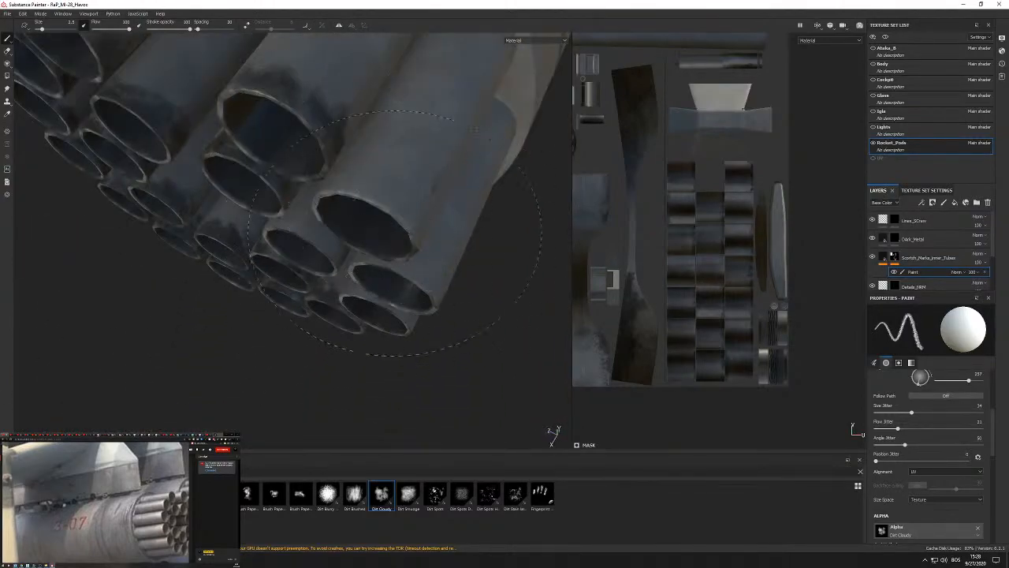
left_click_drag(424, 247, 383, 140, "alt")
left_click_drag(317, 160, 362, 182, "alt")
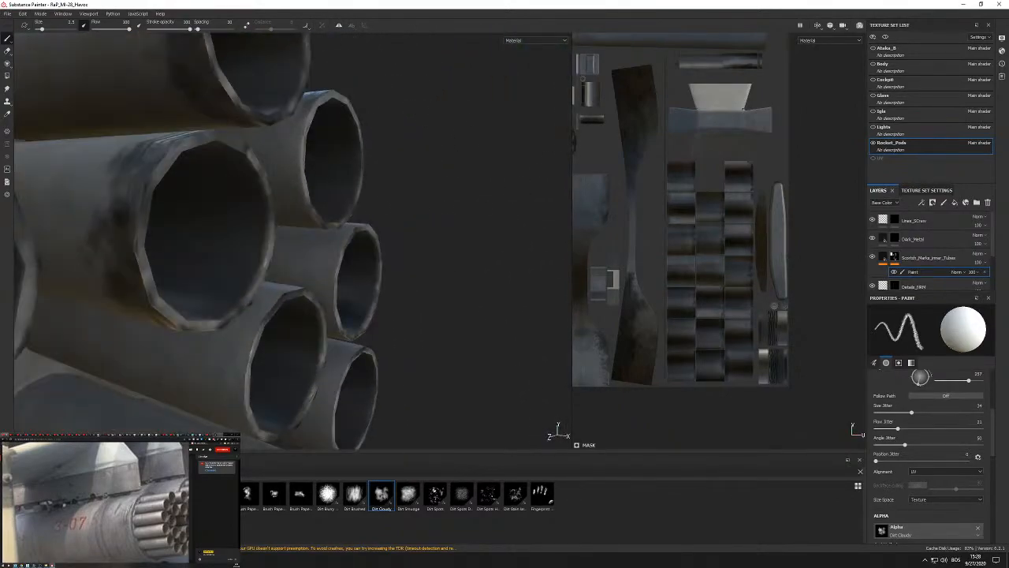
left_click_drag(304, 222, 304, 201, "alt")
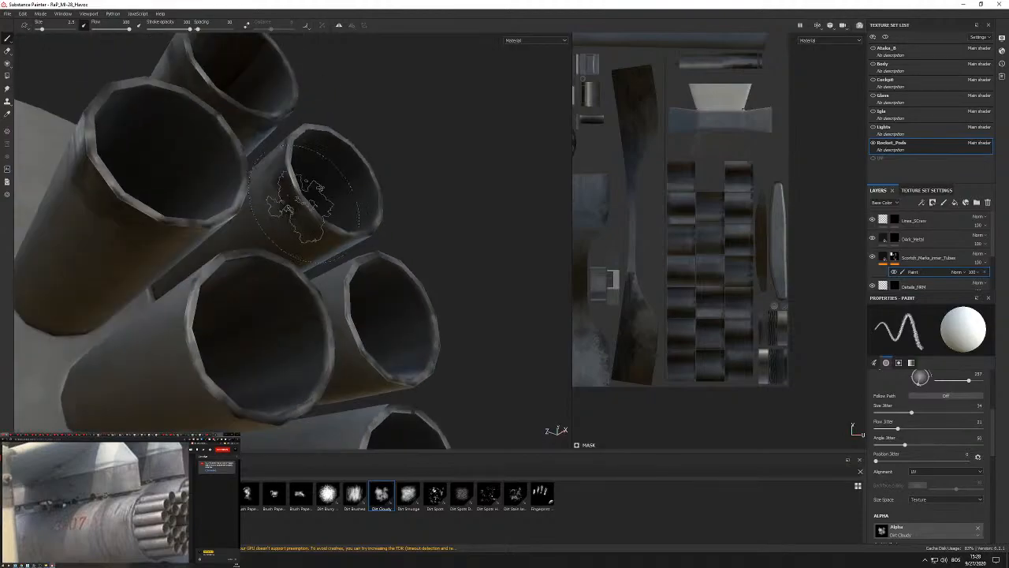
mouse_move(336, 238)
left_mouse_down("alt")
mouse_move(266, 225)
mouse_move(373, 205)
left_mouse_up("alt")
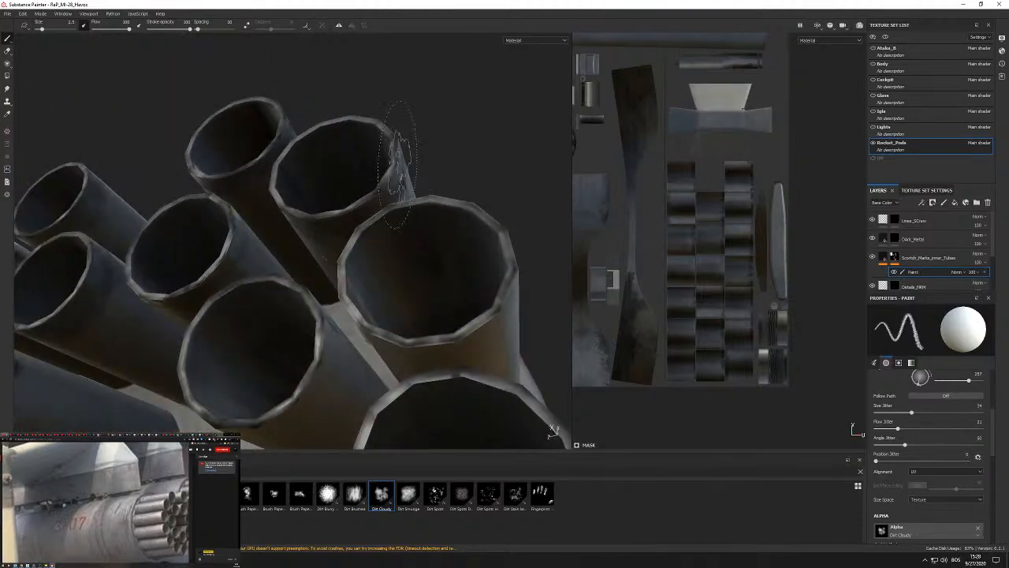
Fade excess scorch marks behind the outer tube muzzles with black mask paint, and switch back to white.
left_click_drag(406, 169, 383, 188, "alt")
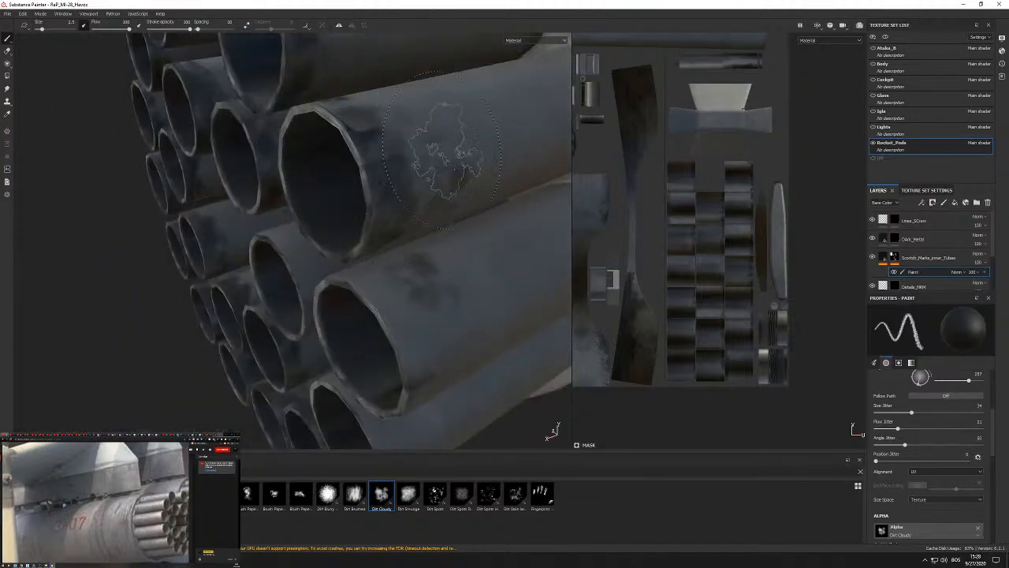
left_click_drag(473, 211, 473, 219, "alt")
key("x")
left_click_drag(265, 126, 426, 280, "alt")
key("x")
key("x")
left_click_drag(387, 241, 361, 221, "alt")
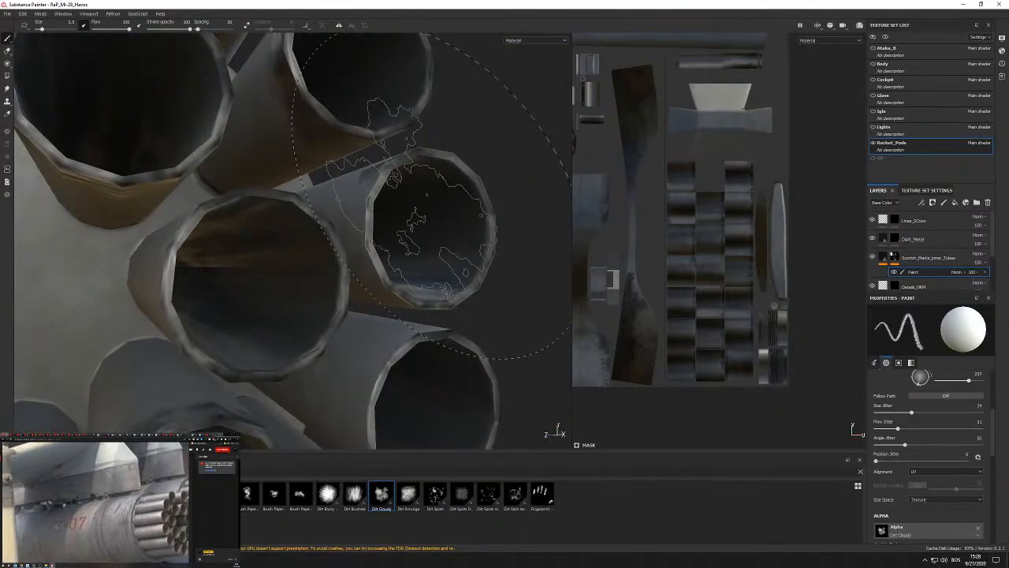
Work around the cluster adding cloudy scorch marks to the remaining bare patches near the inner and outer muzzles.
left_click_drag(381, 286, 369, 183, "alt")
scroll(375, 220, "up", 3)
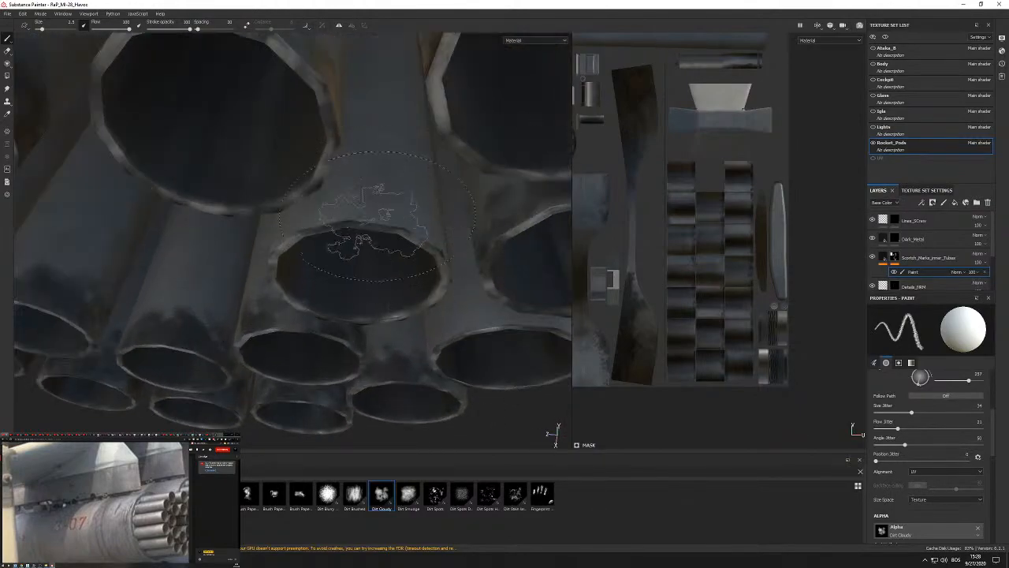
left_click_drag(371, 225, 344, 147, "alt")
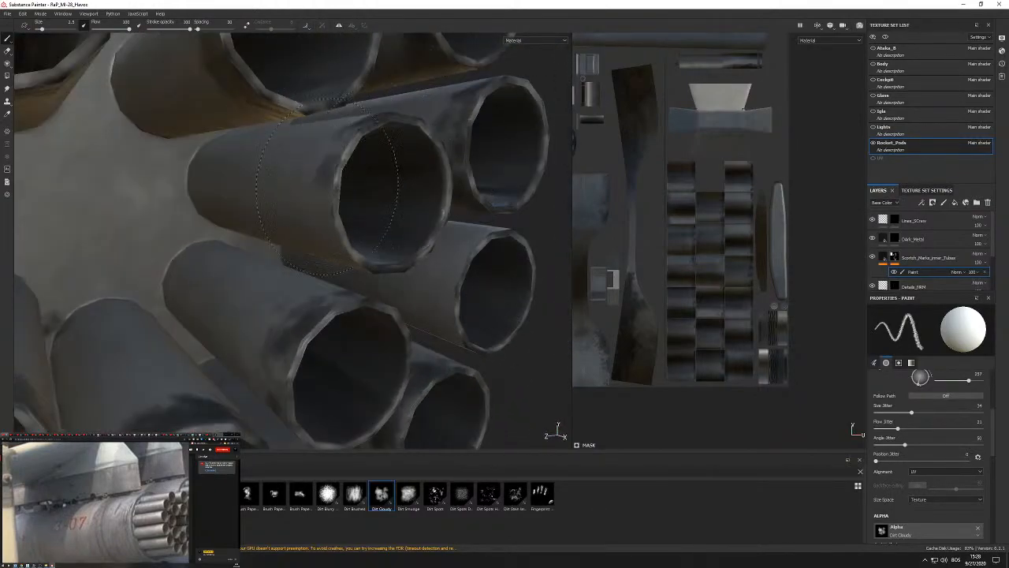
left_click_drag(335, 236, 391, 272, "alt")
mouse_move(451, 272)
left_mouse_down("alt")
mouse_move(429, 240)
mouse_move(485, 214)
left_mouse_up("alt")
mouse_move(473, 142)
left_mouse_down("alt")
mouse_move(485, 205)
mouse_move(517, 175)
mouse_move(473, 186)
mouse_move(385, 176)
mouse_move(327, 323)
mouse_move(355, 257)
mouse_move(397, 349)
mouse_move(265, 354)
mouse_move(225, 293)
mouse_move(464, 380)
mouse_move(371, 196)
mouse_move(371, 228)
mouse_move(196, 250)
mouse_move(341, 149)
mouse_move(412, 168)
left_mouse_up("alt")
left_click_drag(392, 213, 315, 204, "alt")
mouse_move(314, 274)
left_mouse_down("alt")
mouse_move(311, 231)
mouse_move(276, 243)
left_mouse_up("alt")
left_click_drag(310, 211, 344, 268, "alt")
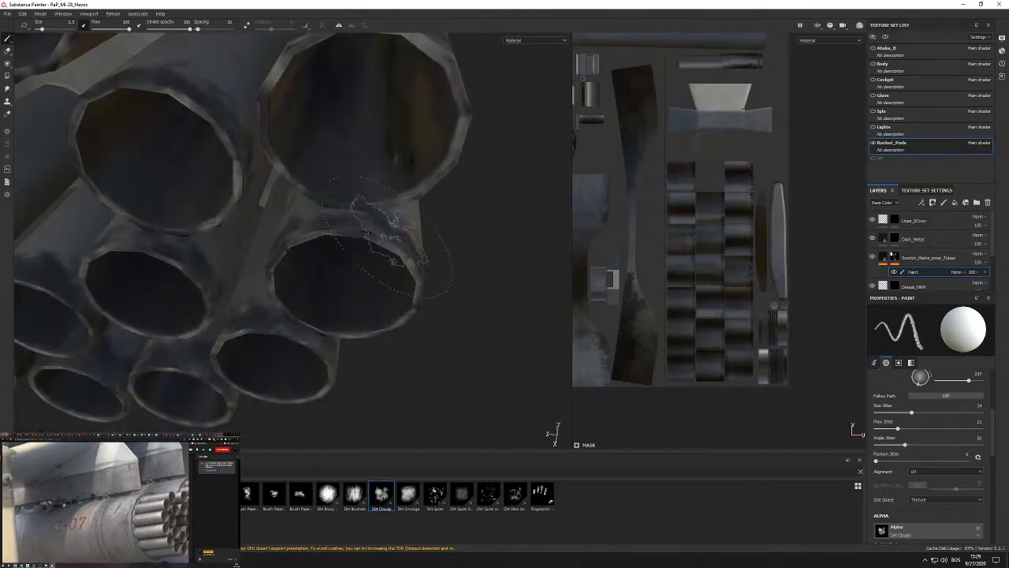
Choose the Dirt Spots brush and add speckled scorch marks around the muzzles of the outer and neighbouring tubes.
left_click_drag(418, 254, 439, 405, "alt")
left_click(435, 494)
scroll(338, 315, "up", 5)
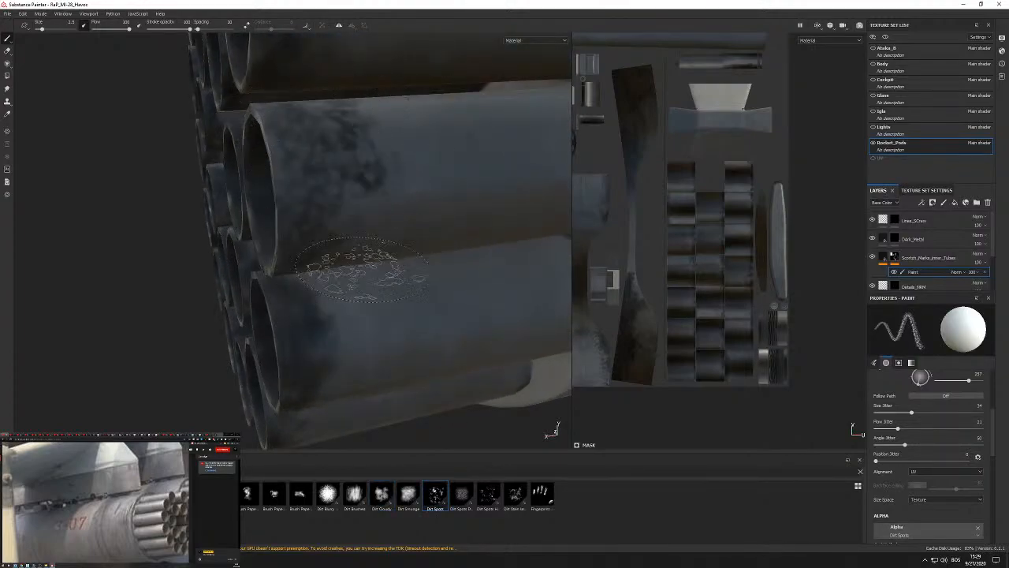
left_click_drag(335, 315, 355, 254, "alt")
left_click_drag(343, 335, 327, 228, "alt")
left_click_drag(335, 280, 331, 206, "alt")
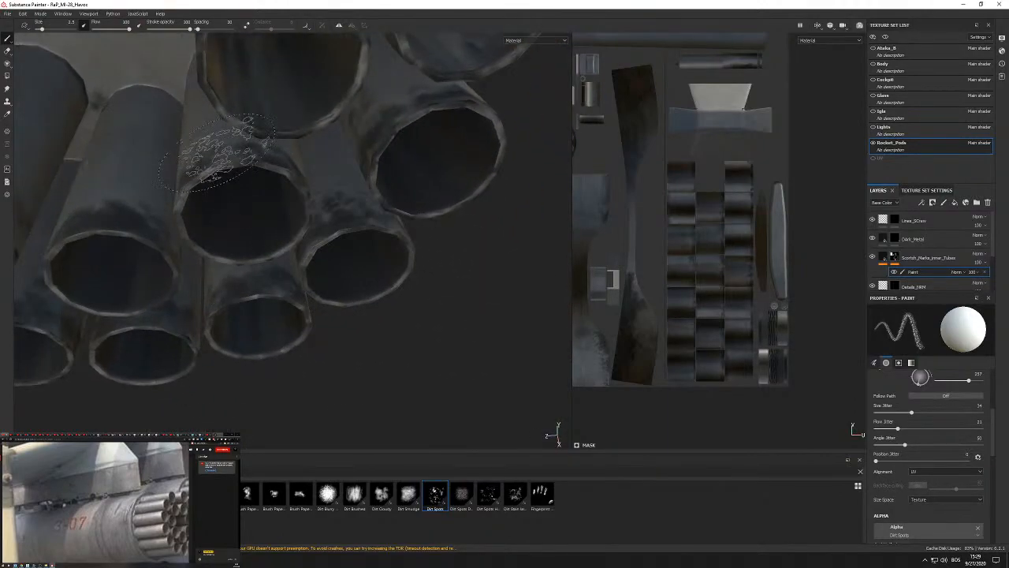
left_click_drag(227, 154, 247, 157, "alt")
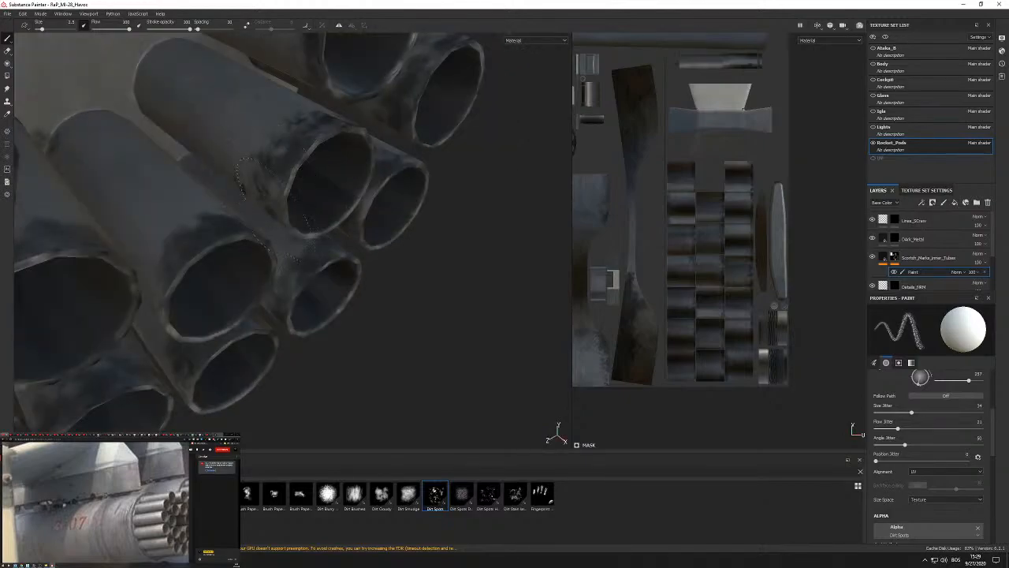
Paint spotty scorch marks around the mouths of the outer rocket tubes on the inner-tubes scorch mask, using the Dirt Spots alpha.
left_click_drag(276, 308, 213, 272, "alt")
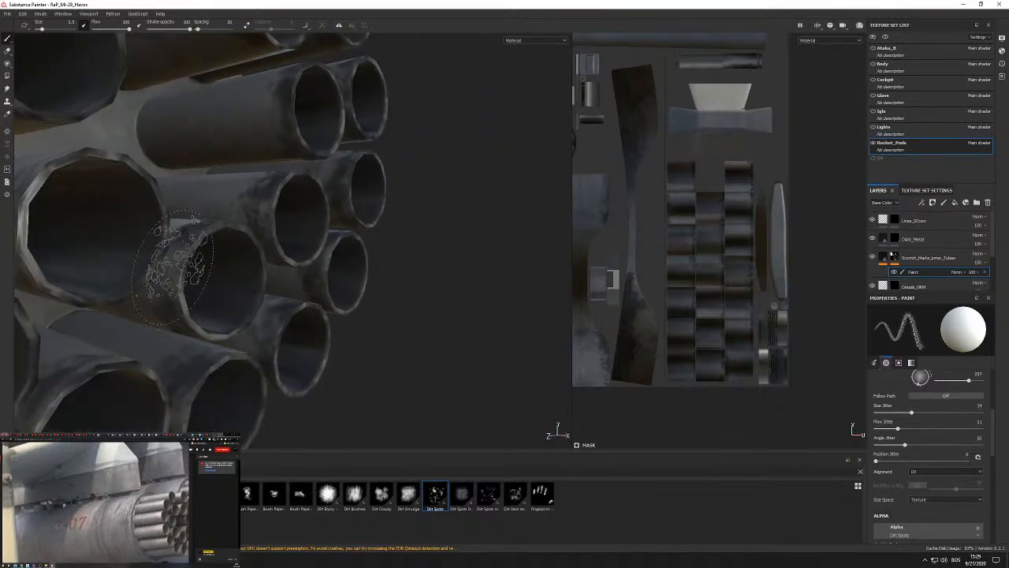
mouse_move(197, 347)
left_mouse_down("alt")
mouse_move(219, 180)
mouse_move(384, 189)
mouse_move(394, 203)
mouse_move(339, 236)
mouse_move(369, 205)
mouse_move(450, 284)
mouse_move(442, 174)
mouse_move(370, 220)
mouse_move(325, 178)
mouse_move(351, 202)
mouse_move(393, 209)
left_mouse_up("alt")
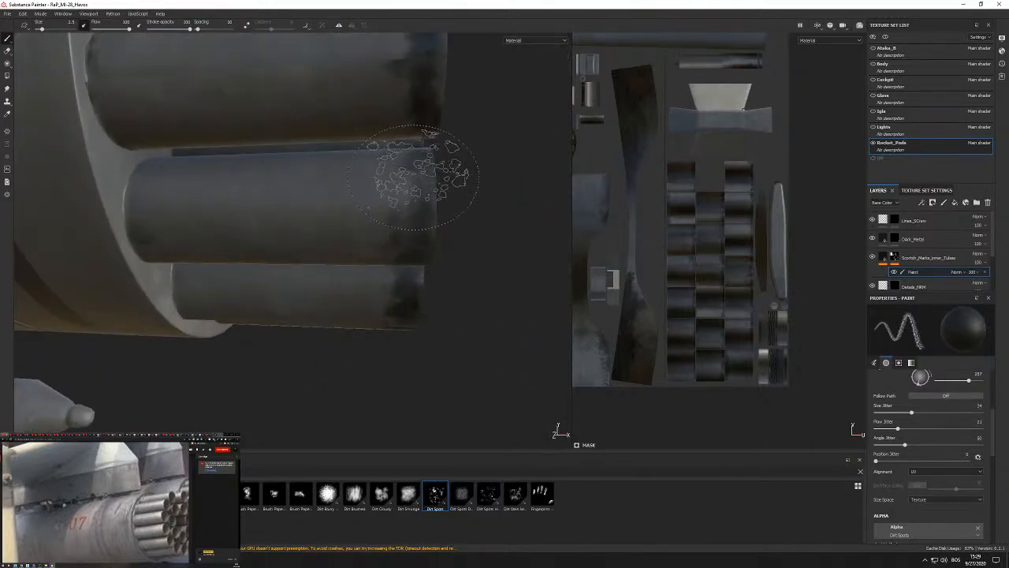
mouse_move(437, 172)
left_mouse_down("alt")
mouse_move(371, 201)
mouse_move(385, 272)
left_mouse_up("alt")
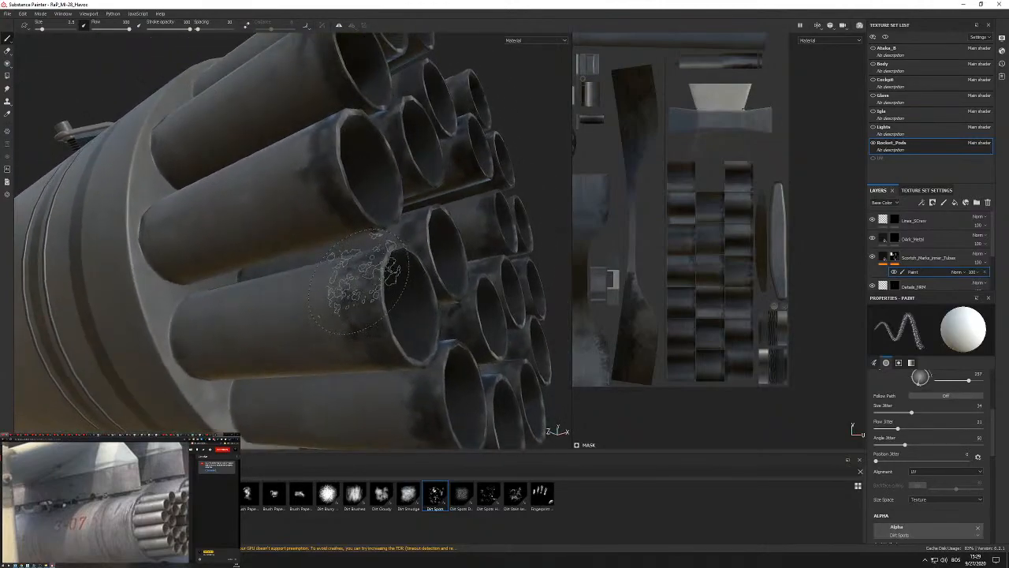
middle_click_drag(385, 272, 363, 247, "alt")
right_click_drag(362, 247, 398, 217, "alt")
left_click_drag(398, 216, 367, 220, "alt")
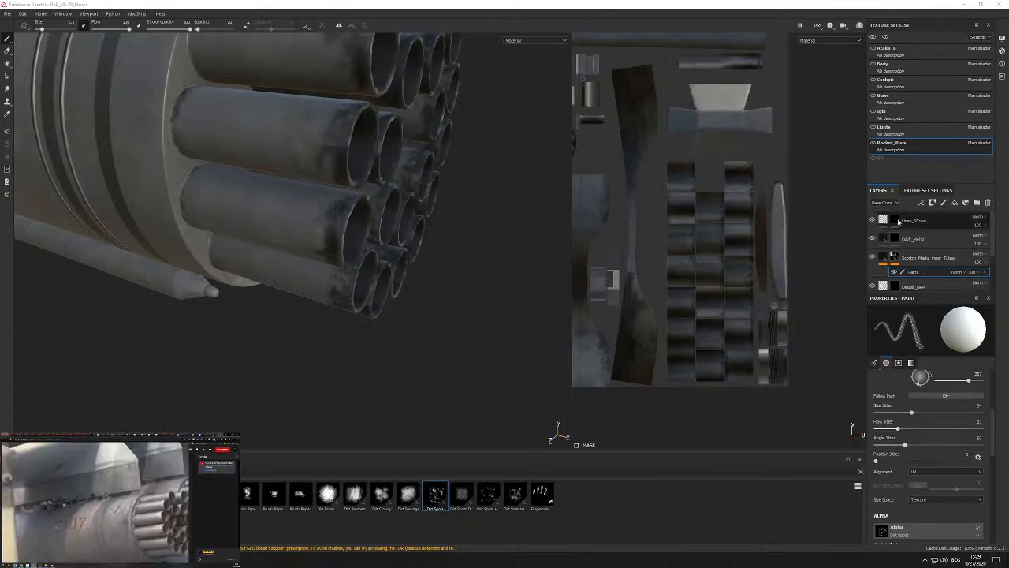
mouse_move(358, 169)
left_mouse_down("alt")
mouse_move(337, 181)
mouse_move(354, 186)
mouse_move(281, 157)
left_mouse_up("alt")
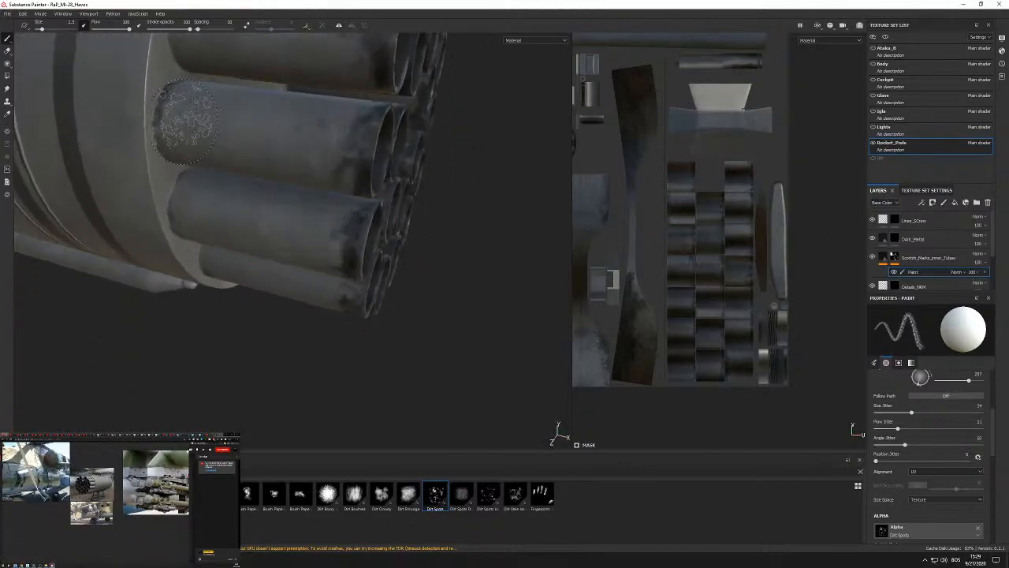
Erase stray scorching near the rear of the side tubes and break up the marks behind their mouths with black Dirt Spots strokes.
key("e")
key("1")
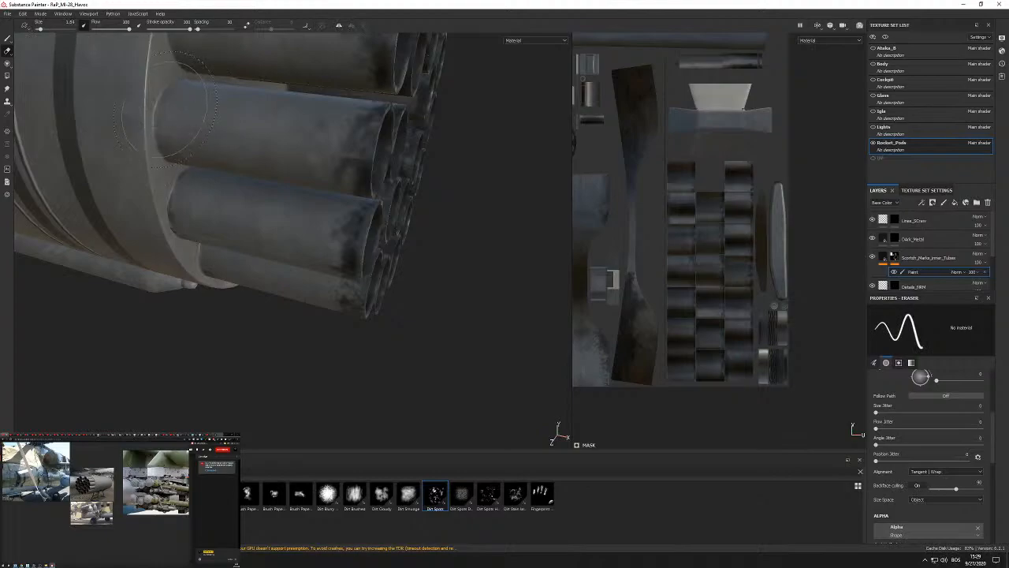
left_click_drag(351, 206, 339, 156, "alt")
scroll(339, 147, "up", 3)
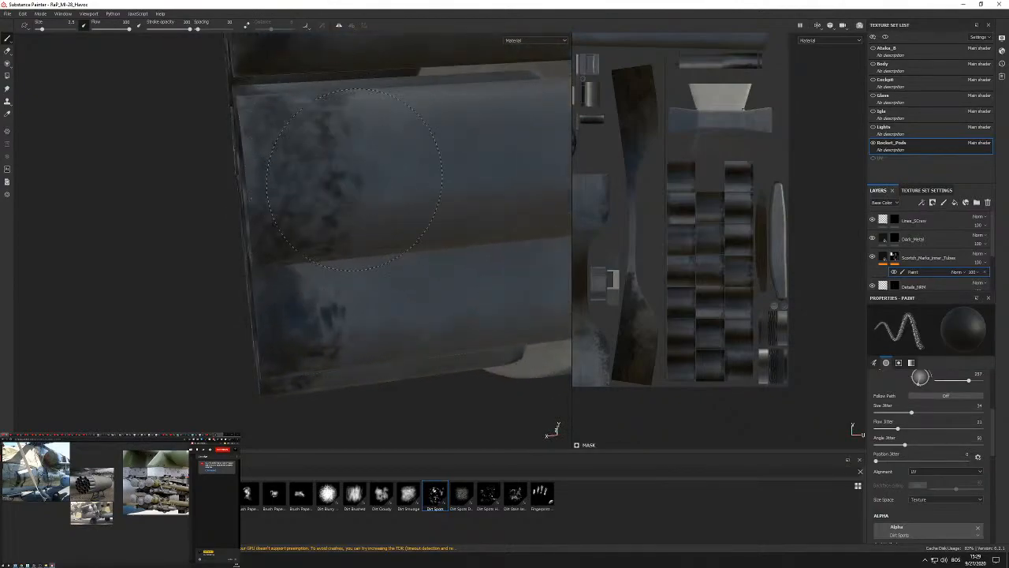
key("x")
mouse_move(303, 308)
left_mouse_down("alt")
mouse_move(332, 328)
mouse_move(354, 315)
mouse_move(330, 207)
mouse_move(307, 209)
mouse_move(303, 189)
left_mouse_up("alt")
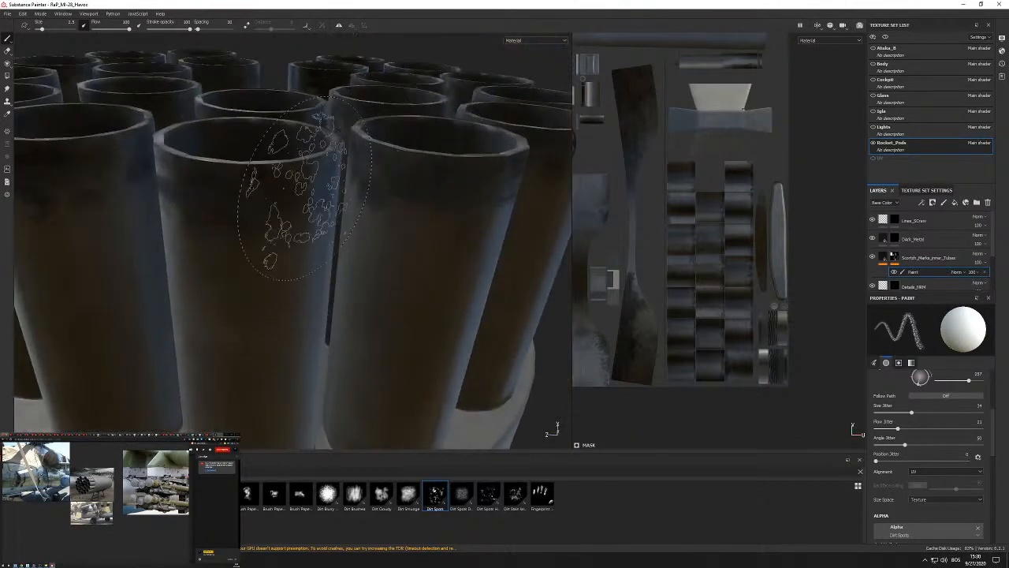
Add scorch spots to the neighbouring tube ends, alternating white and black mask paint to get an irregular edge.
key("x")
mouse_move(242, 235)
left_mouse_down("alt")
mouse_move(319, 264)
mouse_move(294, 138)
left_mouse_up("alt")
key("x")
mouse_move(292, 204)
left_mouse_down("alt")
mouse_move(279, 113)
mouse_move(232, 181)
mouse_move(358, 294)
mouse_move(312, 257)
left_mouse_up("alt")
scroll(339, 278, "up", 2)
key("x")
key("x")
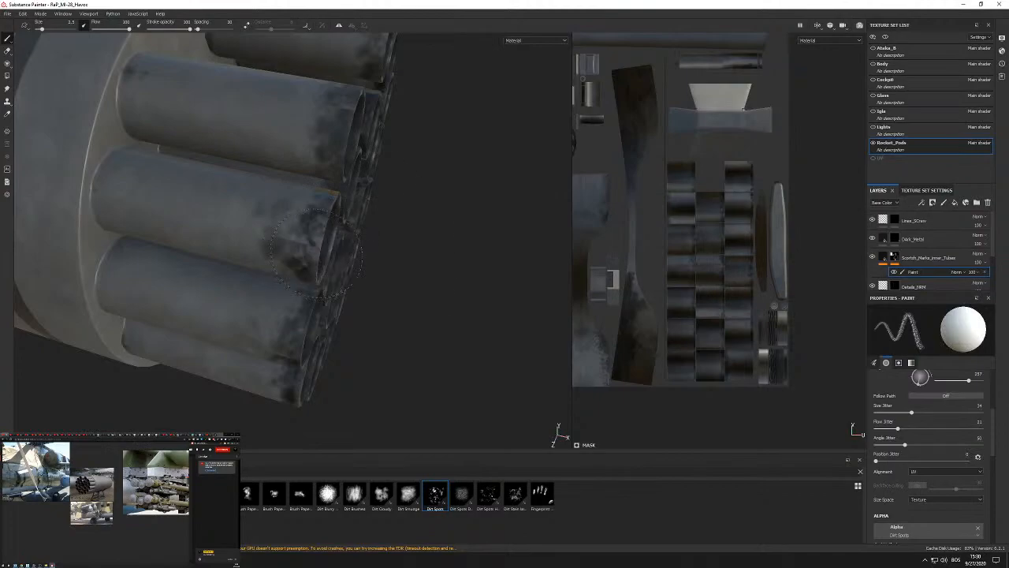
Darken one tube's mouth with the Dirt Blurry alpha and break the mark up in black with Dirt Spots.
left_click(337, 501)
scroll(322, 254, "up", 4)
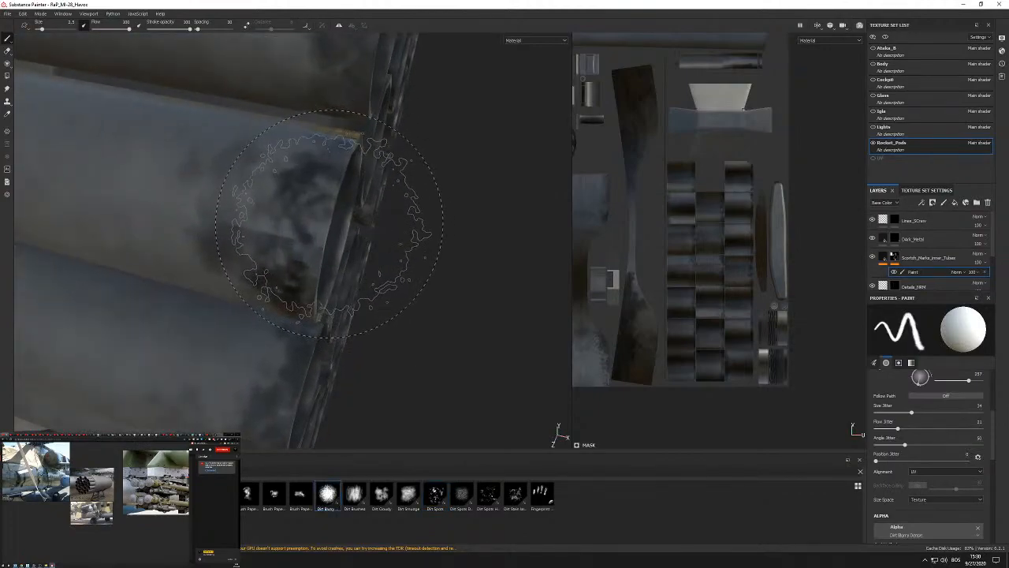
left_click(435, 495)
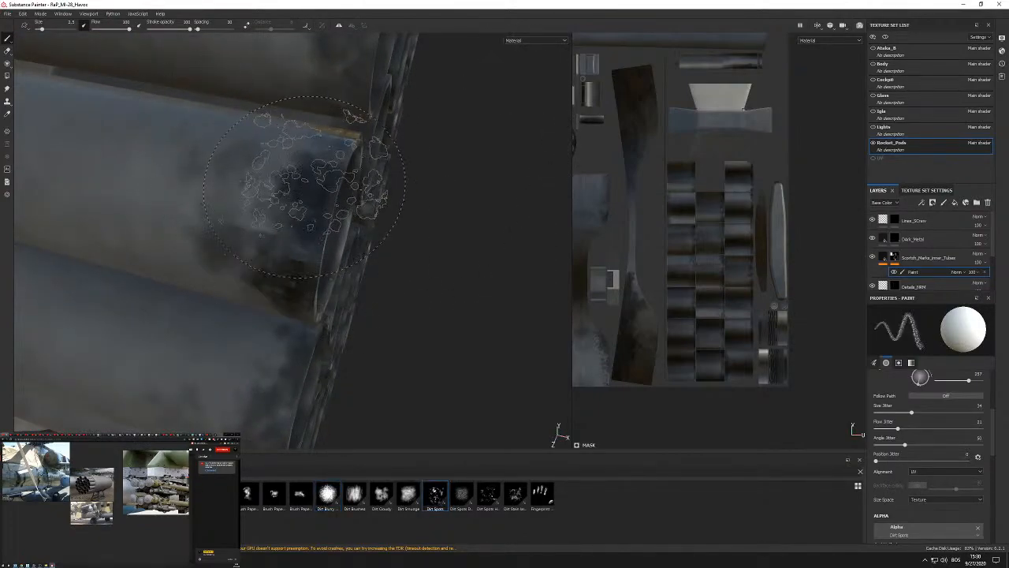
key("x")
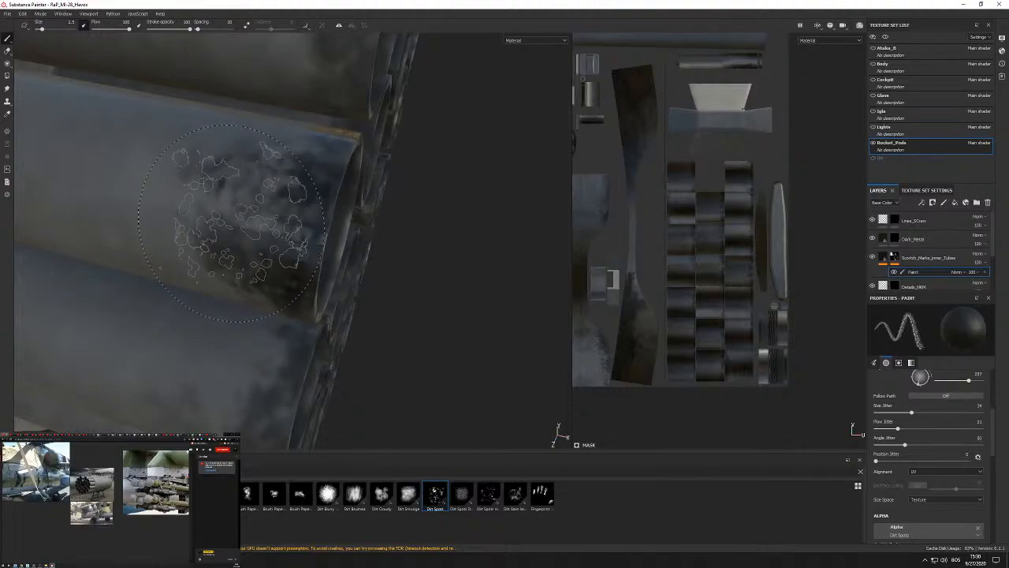
Paint scorch marks along the ends of the tubes on the pod's other side, thinning their upper edge with black Dirt Spots strokes.
scroll(288, 276, "down", 6)
mouse_move(327, 265)
left_mouse_down("alt")
mouse_move(289, 263)
mouse_move(342, 275)
left_mouse_up("alt")
scroll(331, 264, "up", 3)
key("x")
scroll(343, 248, "down", 2)
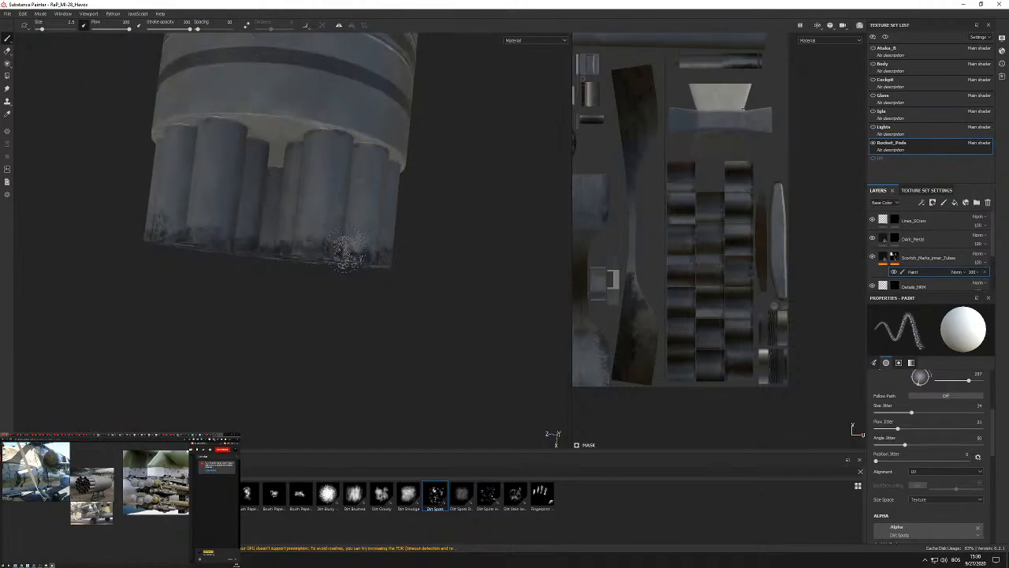
key("x")
scroll(315, 248, "up", 5)
key("x")
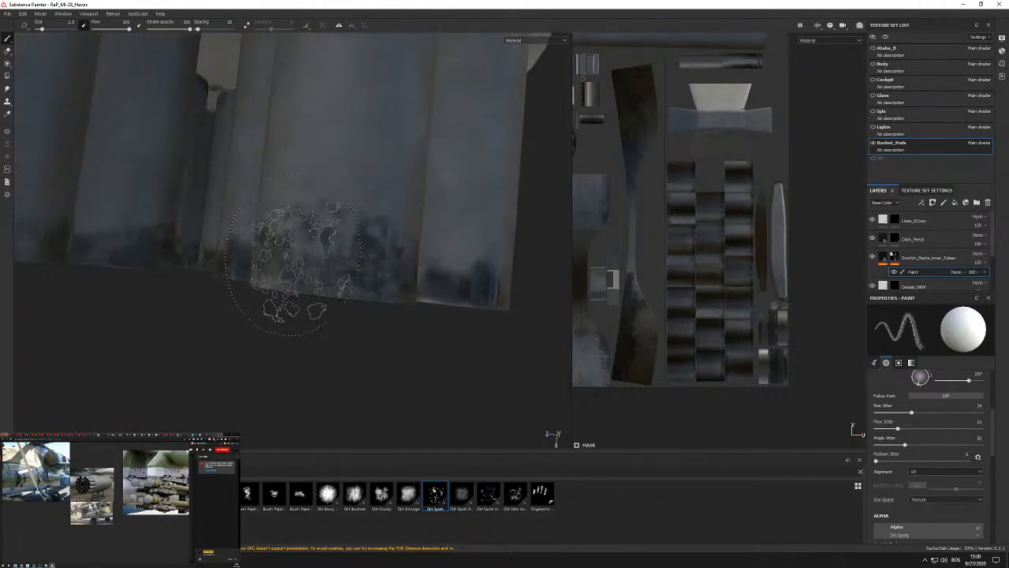
key("x")
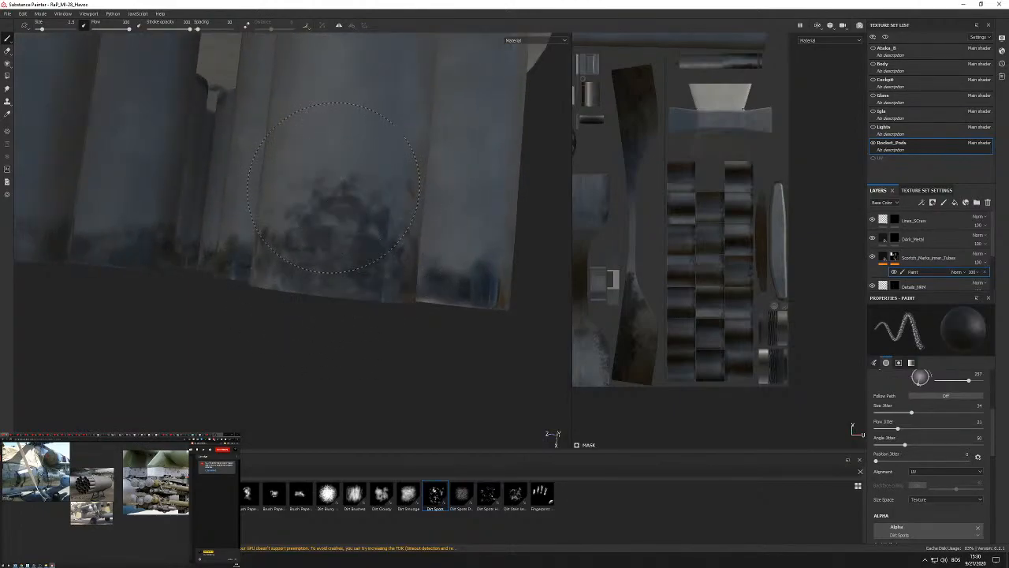
Finish the scorch marks on the remaining tube ends, checking them all around and from the front.
scroll(236, 245, "down", 3)
left_click_drag(248, 246, 270, 198, "alt")
scroll(273, 213, "up", 3)
key("x")
mouse_move(307, 236)
left_mouse_down("alt")
mouse_move(263, 208)
mouse_move(229, 152)
mouse_move(366, 124)
mouse_move(340, 252)
left_mouse_up("alt")
scroll(264, 207, "down", 4)
scroll(339, 288, "up", 4)
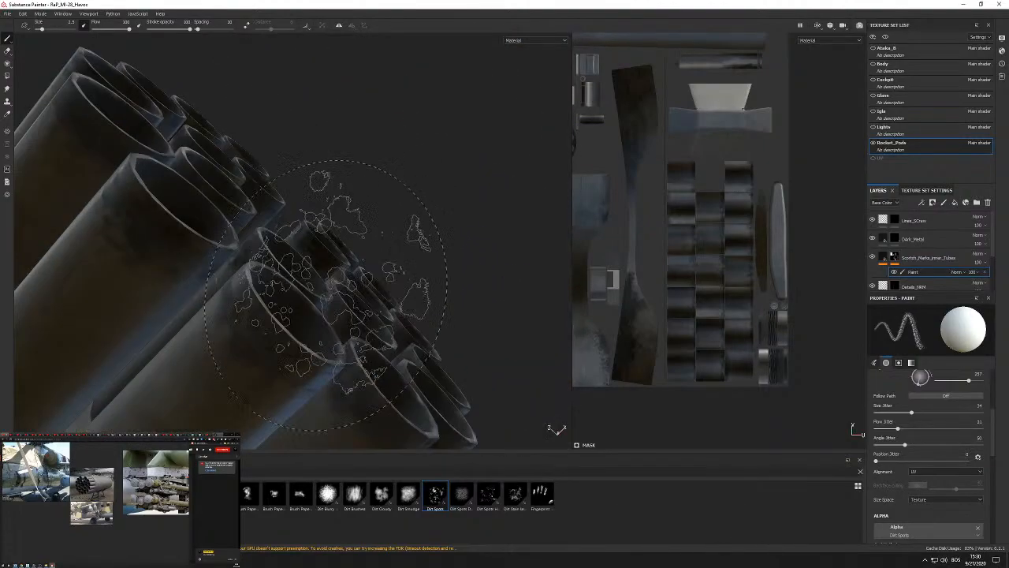
scroll(237, 315, "down", 4)
mouse_move(297, 193)
left_mouse_down("alt")
mouse_move(254, 212)
mouse_move(261, 251)
left_mouse_up("alt")
scroll(259, 229, "down", 4)
scroll(262, 225, "up", 5)
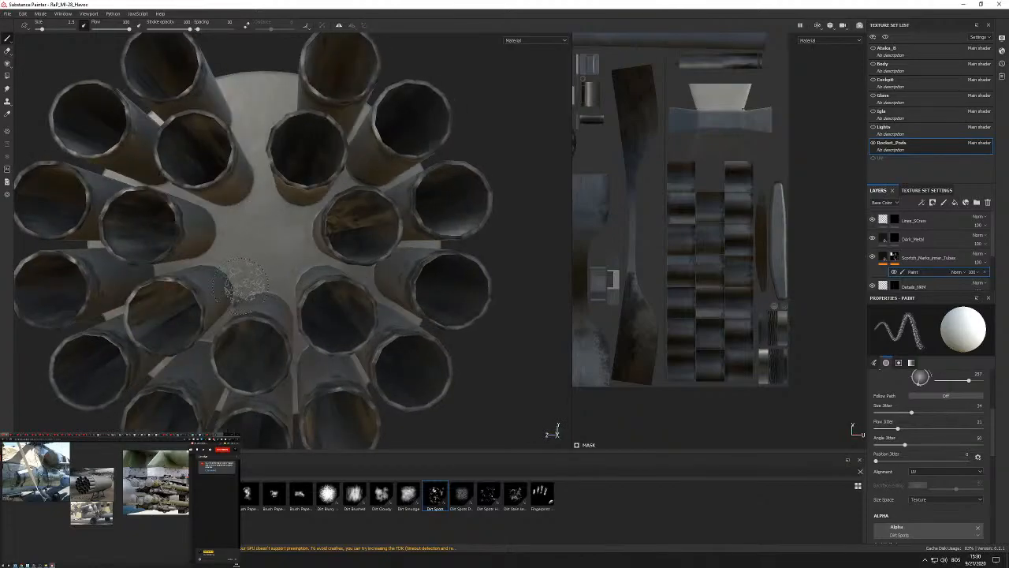
Select the mask of the Details_NRM layer and browse the alpha library to the Cylinder alphas.
key("e")
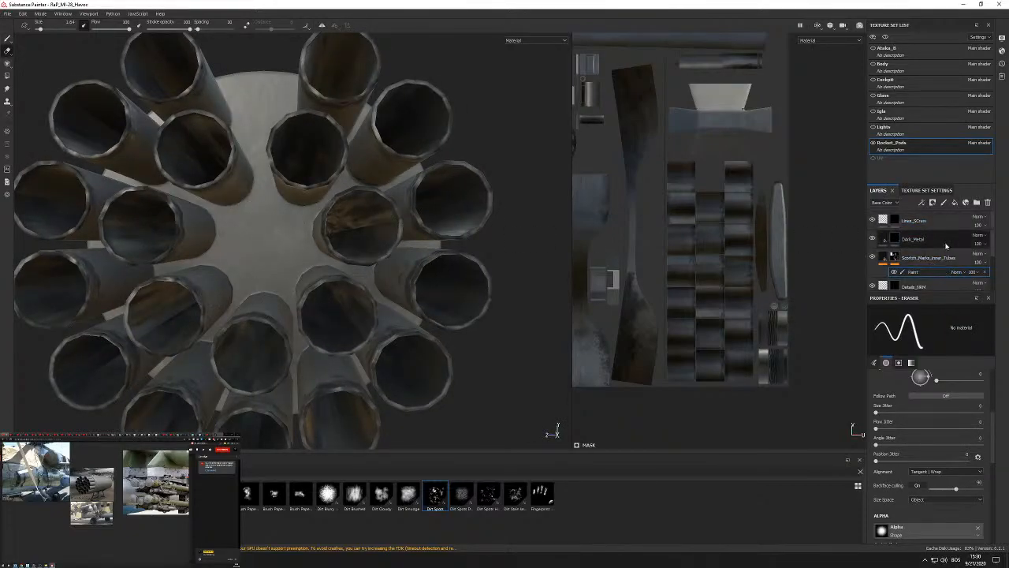
scroll(906, 262, "down", 1)
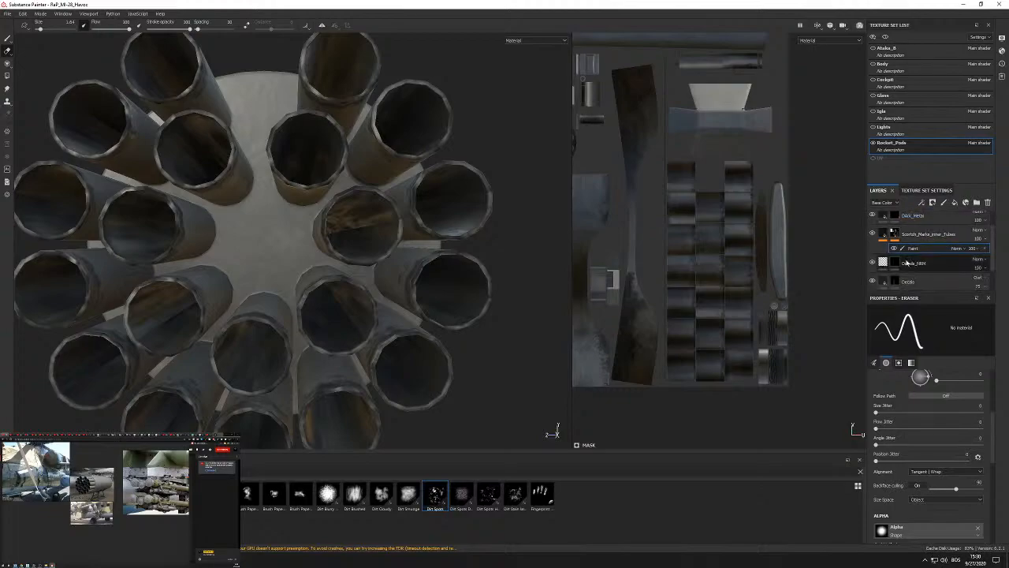
left_click(887, 265)
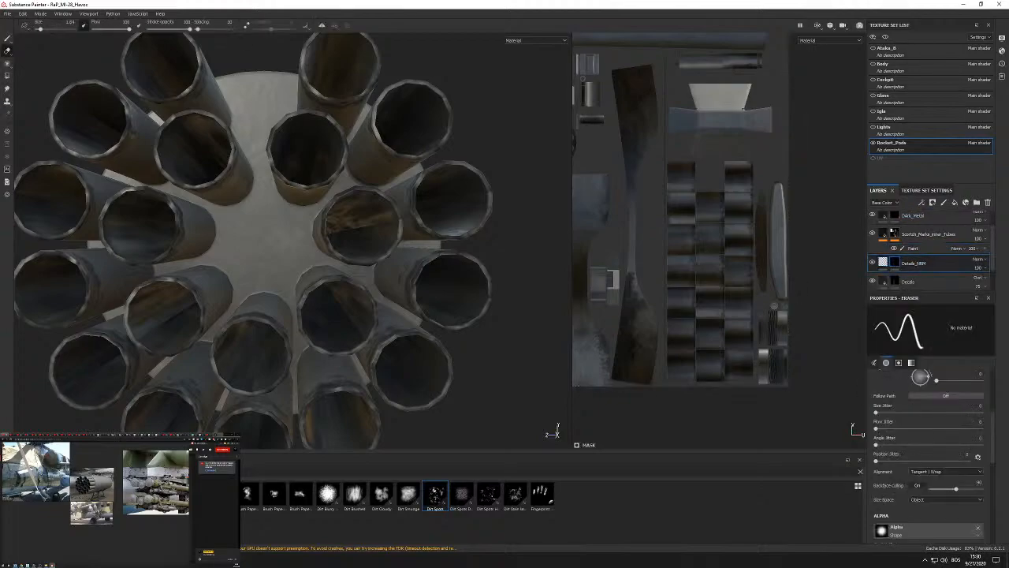
left_click(25, 488)
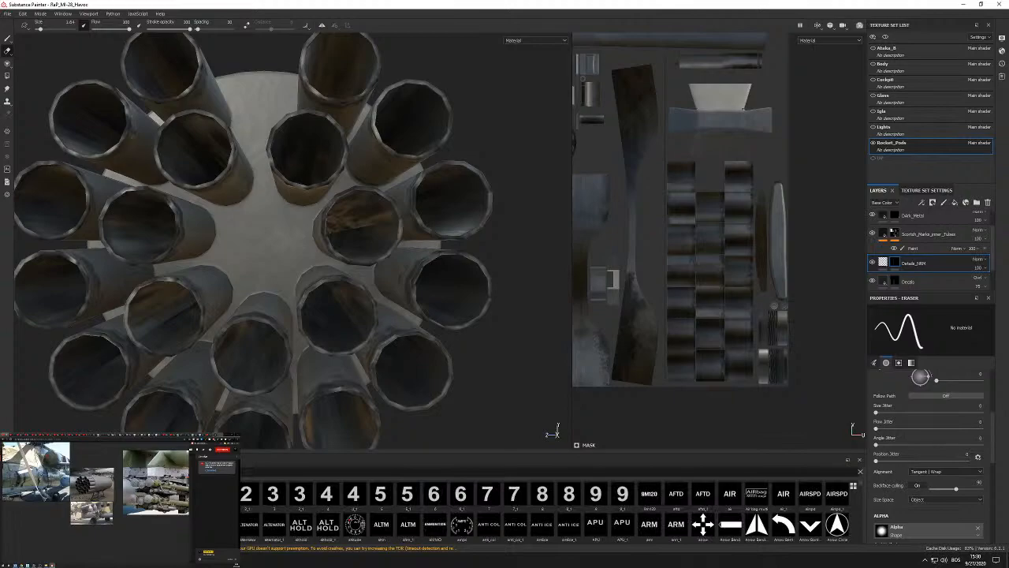
scroll(545, 509, "down", 5)
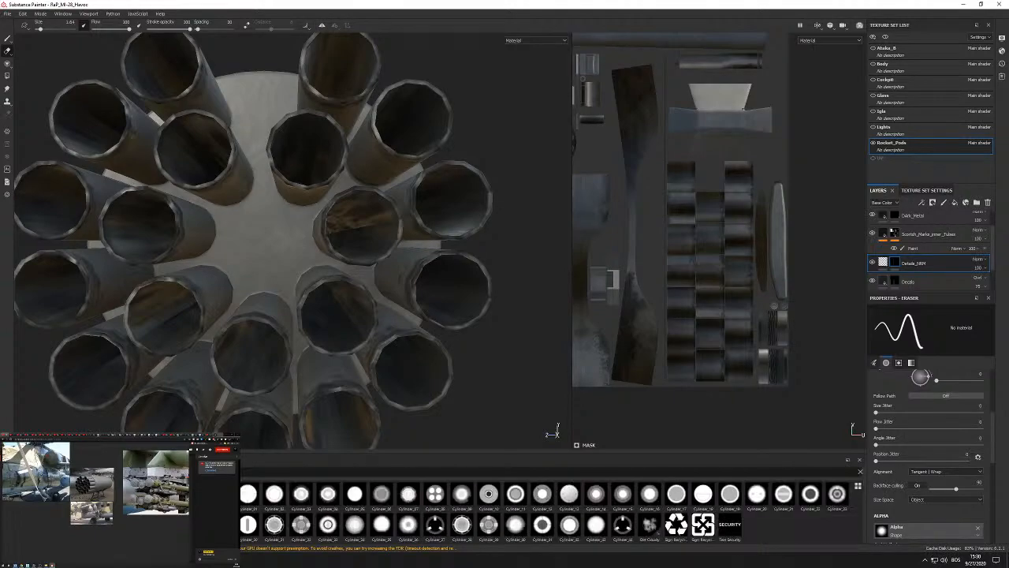
Load the Cylinder_28 alpha into the paint brush and size it to the centre of the round tube plate in the UV view.
left_click(194, 524)
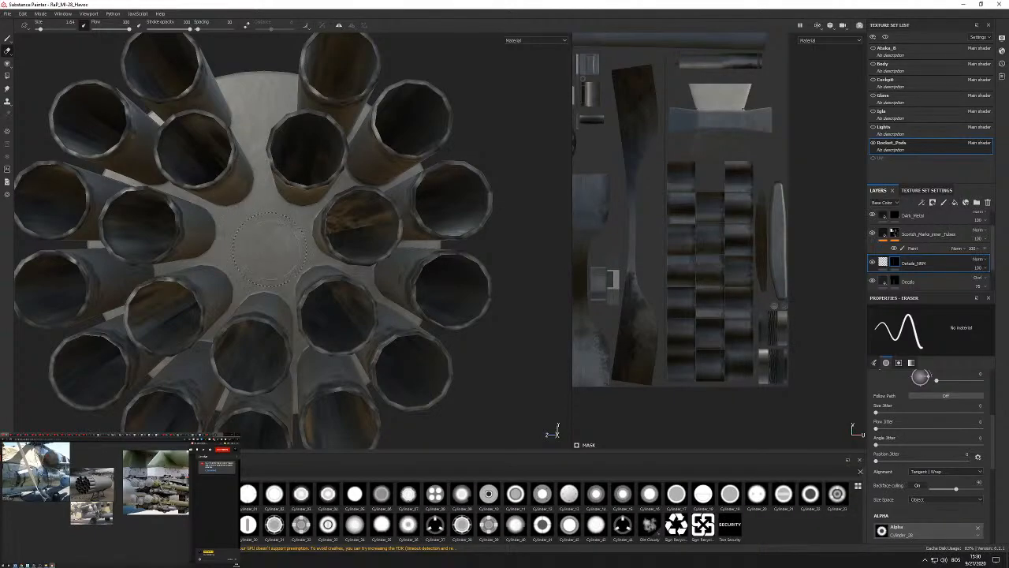
scroll(265, 249, "down", 5)
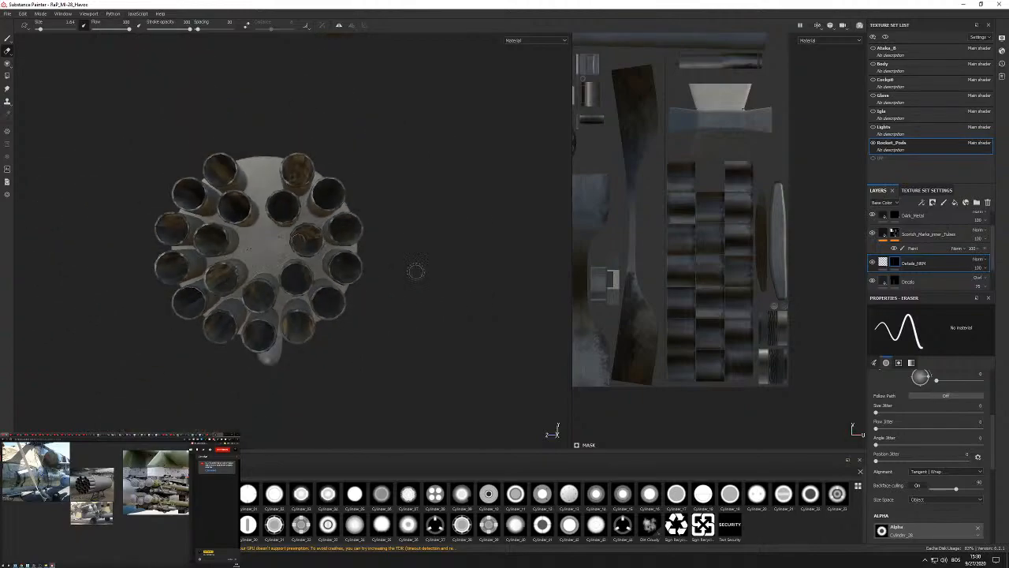
scroll(643, 269, "down", 5)
middle_click_drag(607, 208, 711, 231, "alt")
scroll(690, 209, "up", 7)
scroll(724, 199, "up", 5)
key("1")
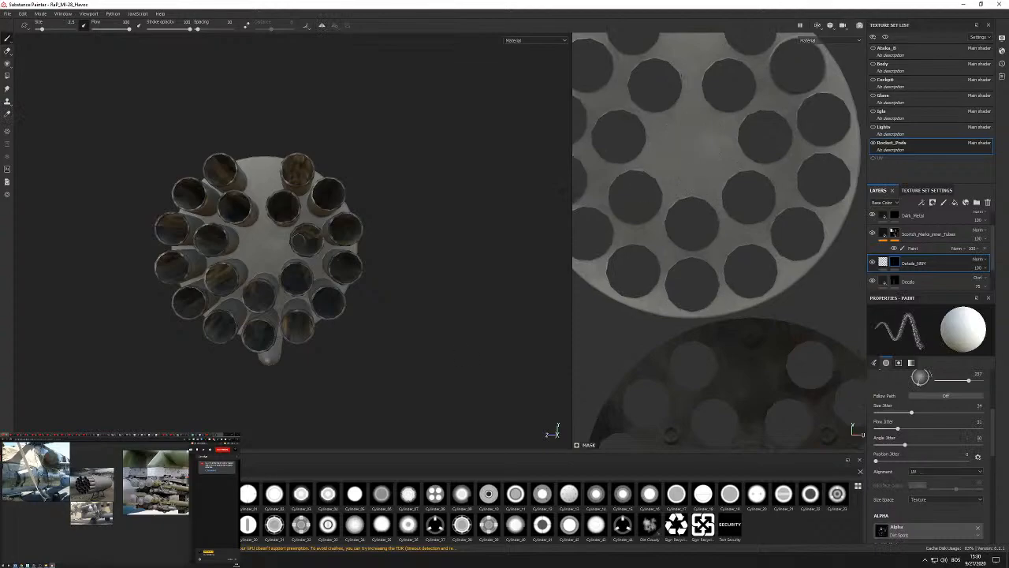
scroll(702, 191, "up", 5)
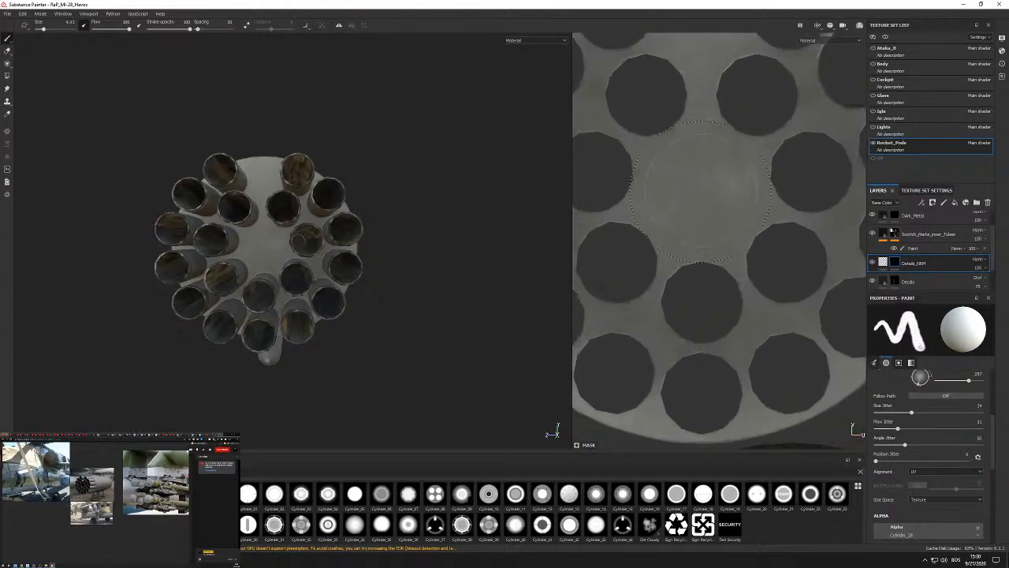
Try stamping a cylinder detail at the centre of the tube plate with several brush sizes, undoing each stamp.
left_click(702, 190)
key("ctrl+z")
key("]")
left_click(702, 190)
key("ctrl+z")
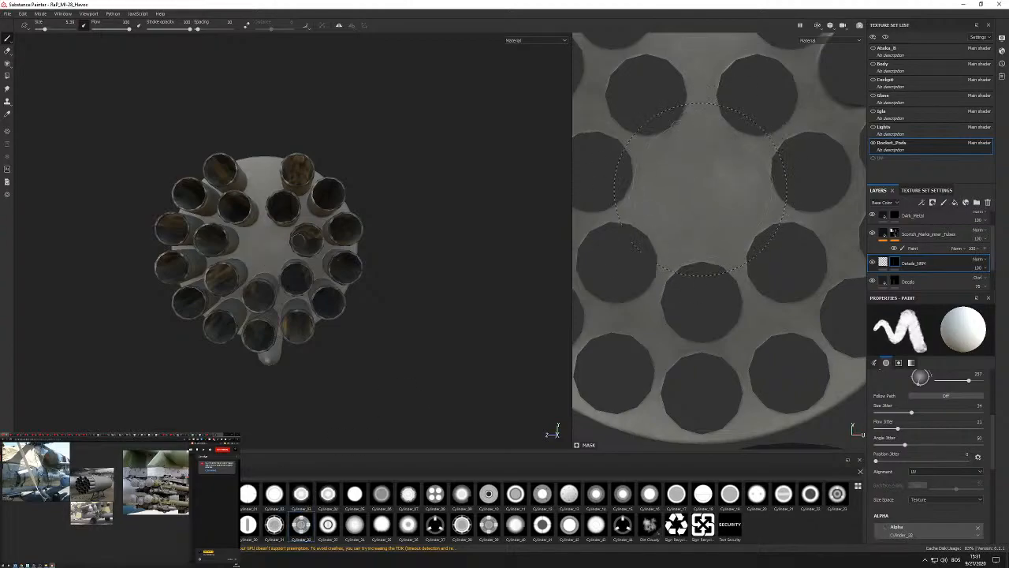
left_click(696, 187)
key("ctrl+z")
key("bracketleft")
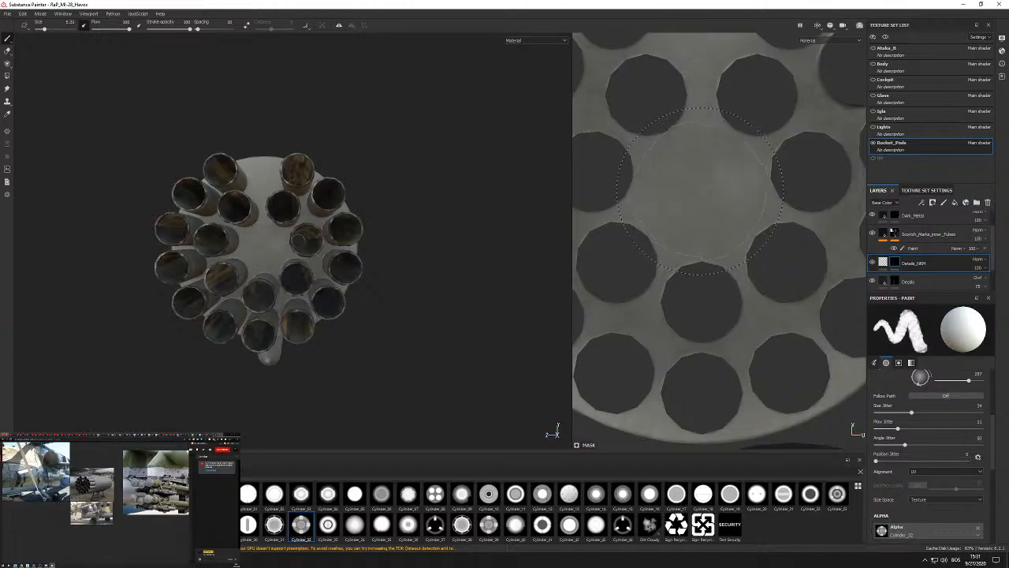
Try stamping the Cylinder_32 alpha at the centre of the tube plate, adjusting the brush size between attempts.
key("bracketright")
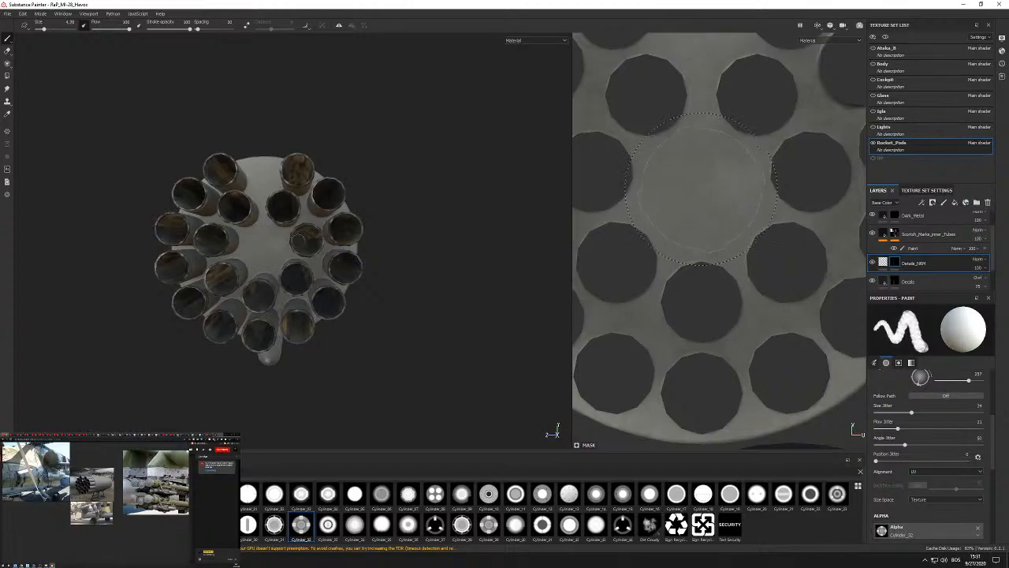
left_click(701, 189)
key("ctrl+z")
key("bracketright")
left_click(701, 192)
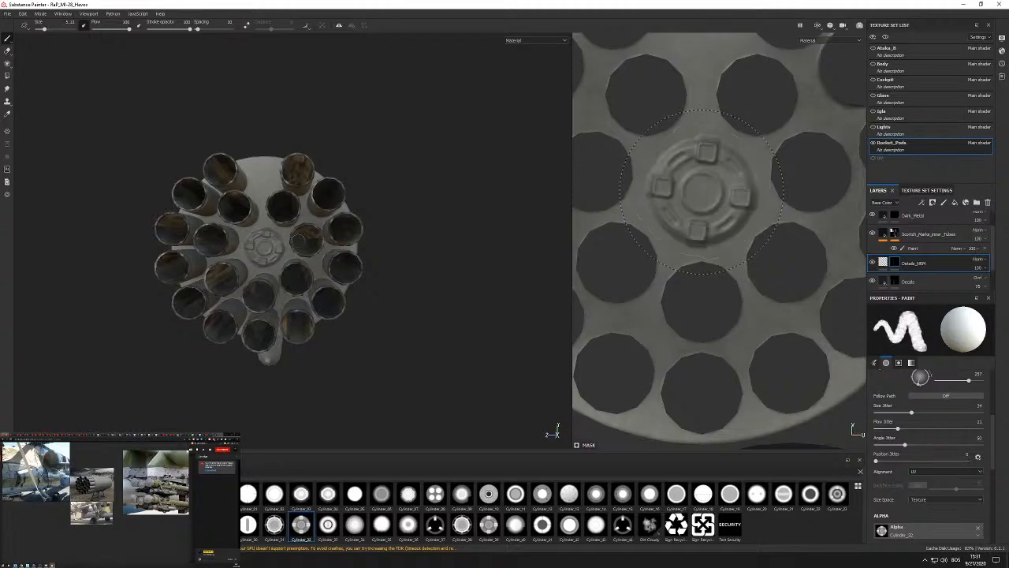
Set the brush's angle jitter and size jitter to 0.
key("p")
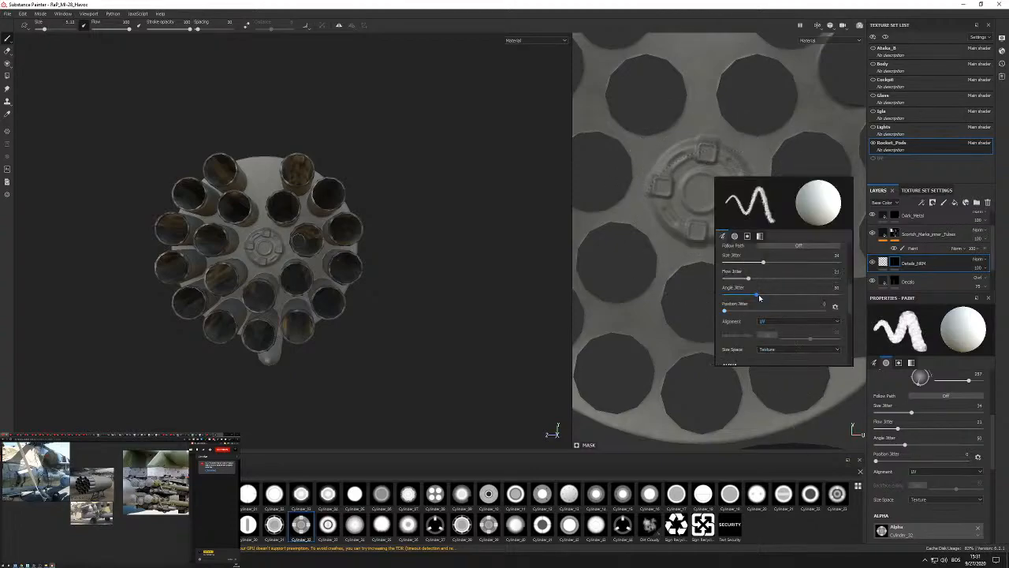
left_click_drag(760, 299, 720, 296)
left_click_drag(763, 262, 702, 264)
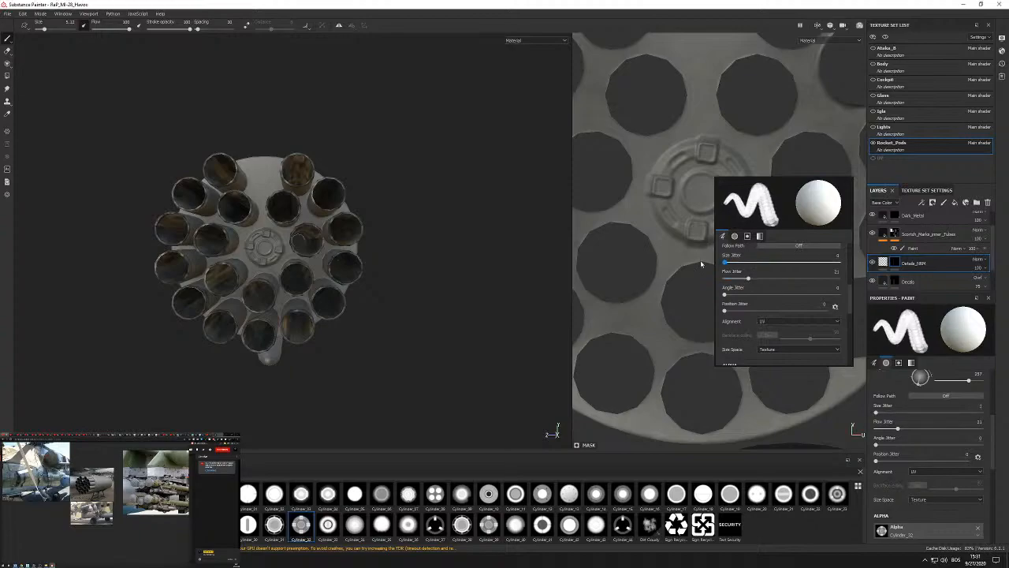
Try stamping the centre detail on the tube plate again with the jitter removed, undoing the stamps.
left_click(702, 191)
left_click(702, 193)
key("ctrl+z")
left_click(702, 192)
key("ctrl+z")
Stamp a large bolted ring at the tube plate's centre with a smaller Cylinder_15 detail inside it.
left_click(623, 494)
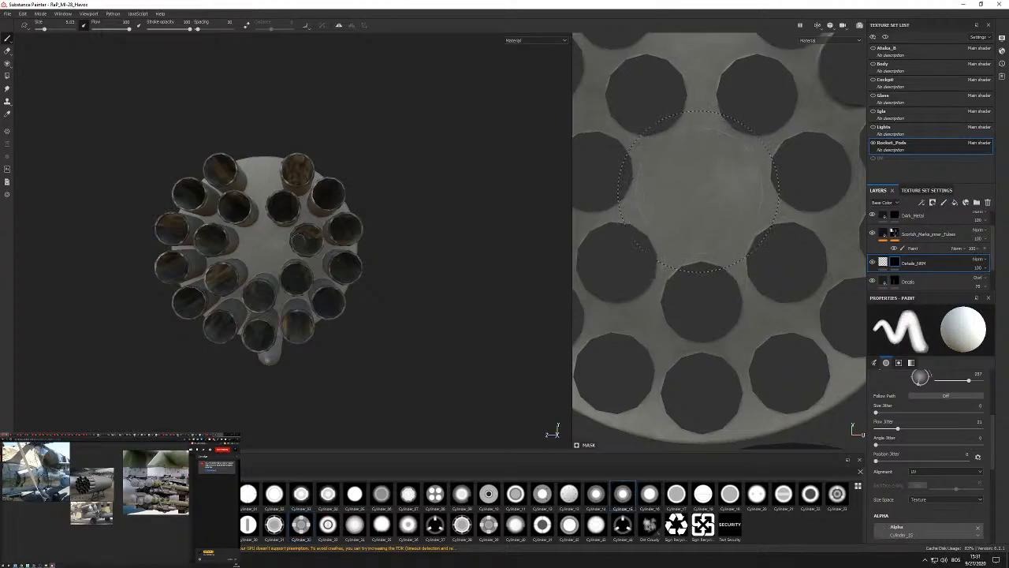
left_click(699, 191)
key("ctrl+z")
left_click(700, 192)
key("ctrl+z")
left_click(700, 192)
scroll(700, 192, "down", 3)
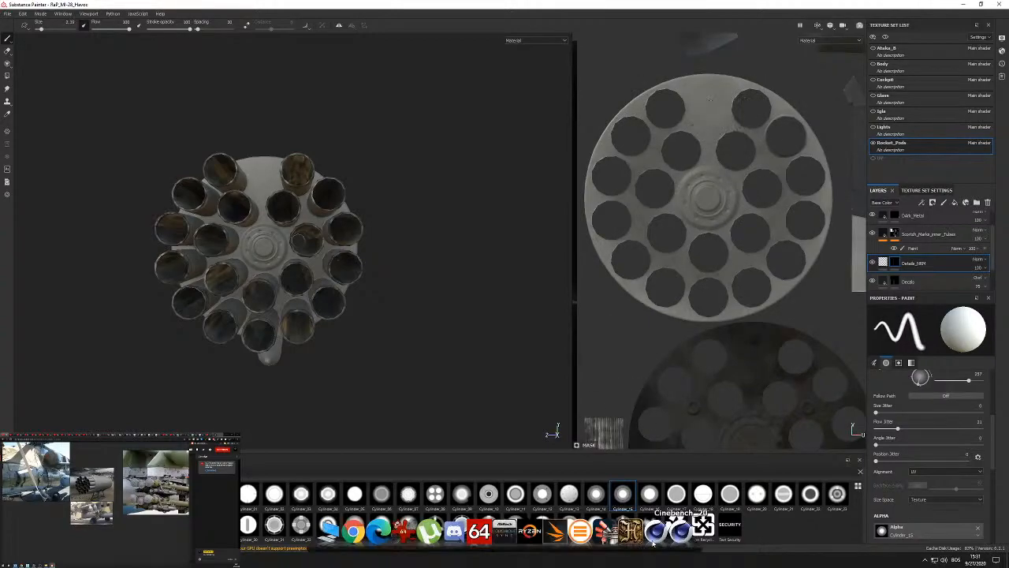
Stamp a small Cylinder_17 ring between the two uppermost holes of the tube plate.
scroll(710, 114, "up", 2)
left_click(709, 124)
key("ctrl+z")
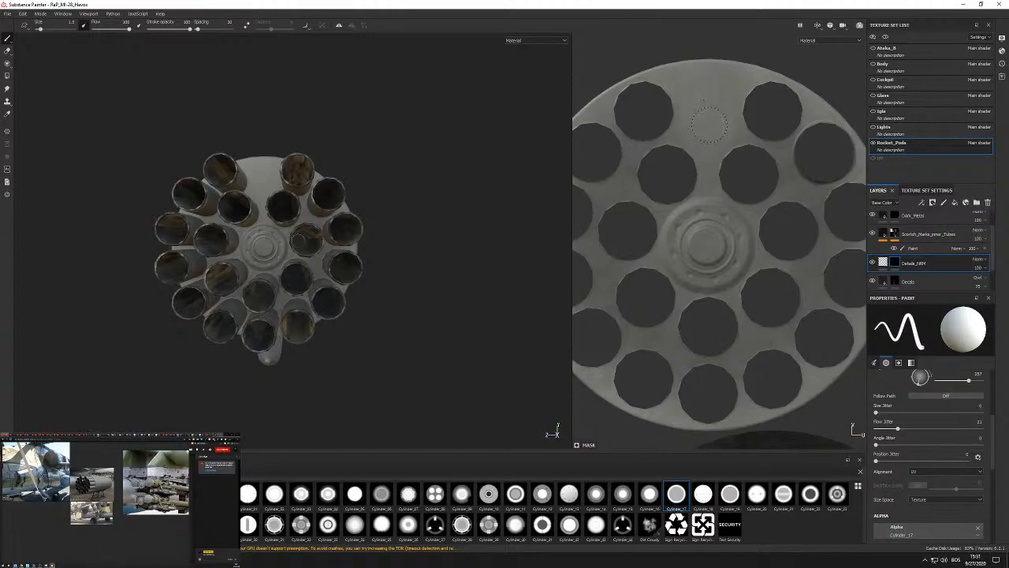
scroll(706, 125, "down", 2)
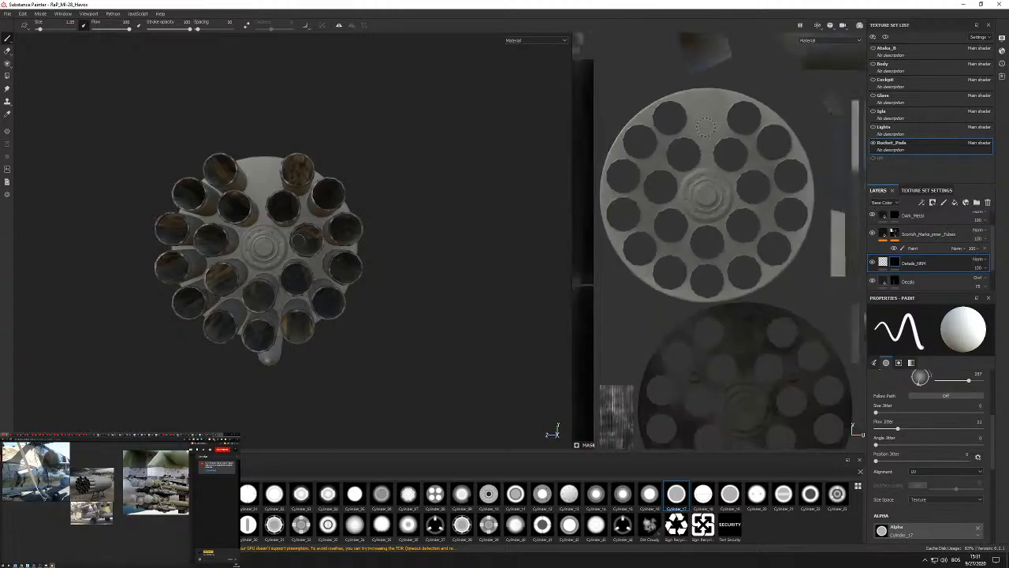
scroll(659, 182, "up", 2)
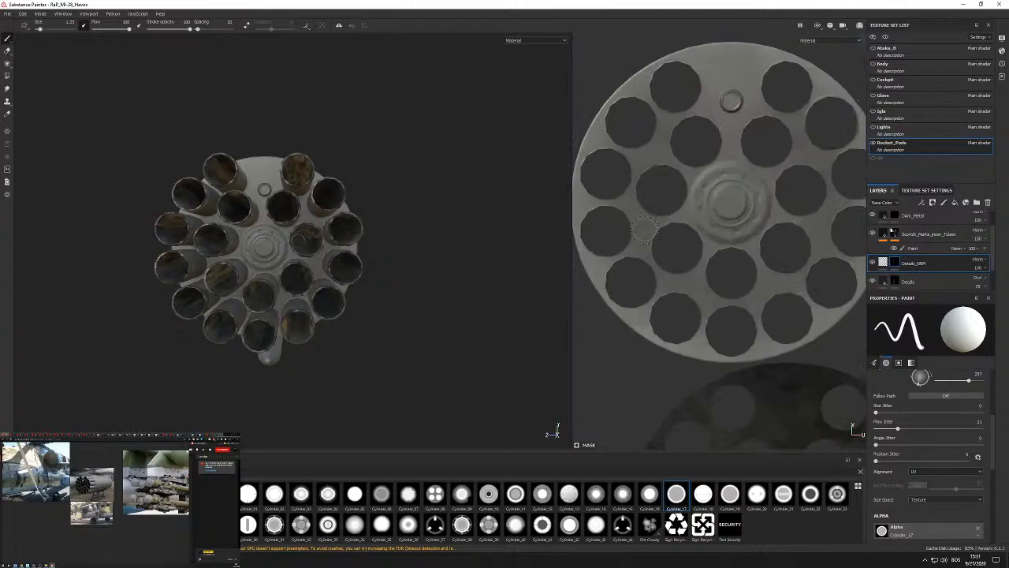
Stamp matching Cylinder_17 rings in the side gaps and the two lower gaps around the tube plate's centre detail.
scroll(643, 229, "up", 2)
scroll(645, 217, "down", 3)
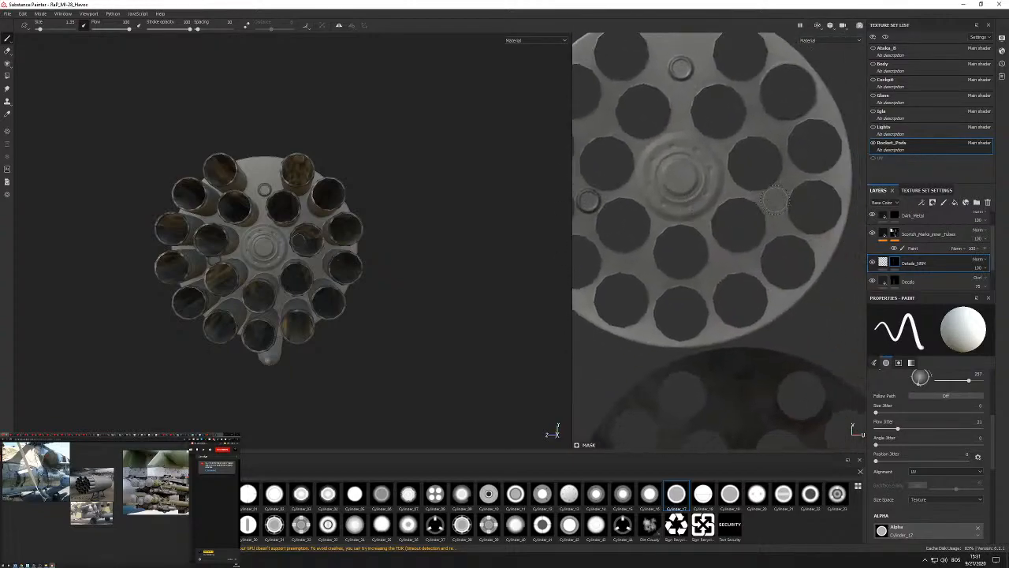
scroll(775, 202, "up", 4)
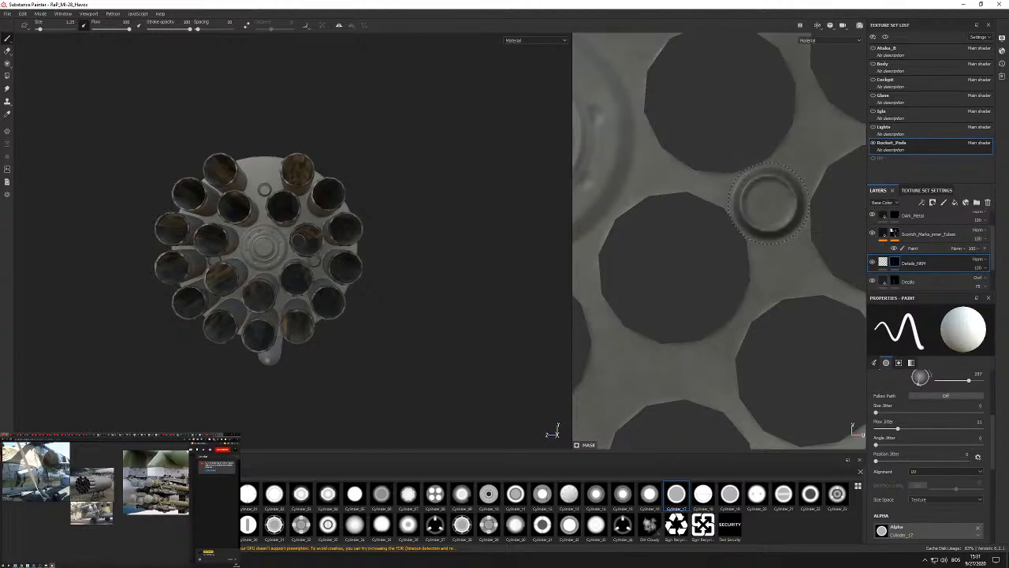
scroll(769, 202, "down", 4)
scroll(715, 272, "up", 4)
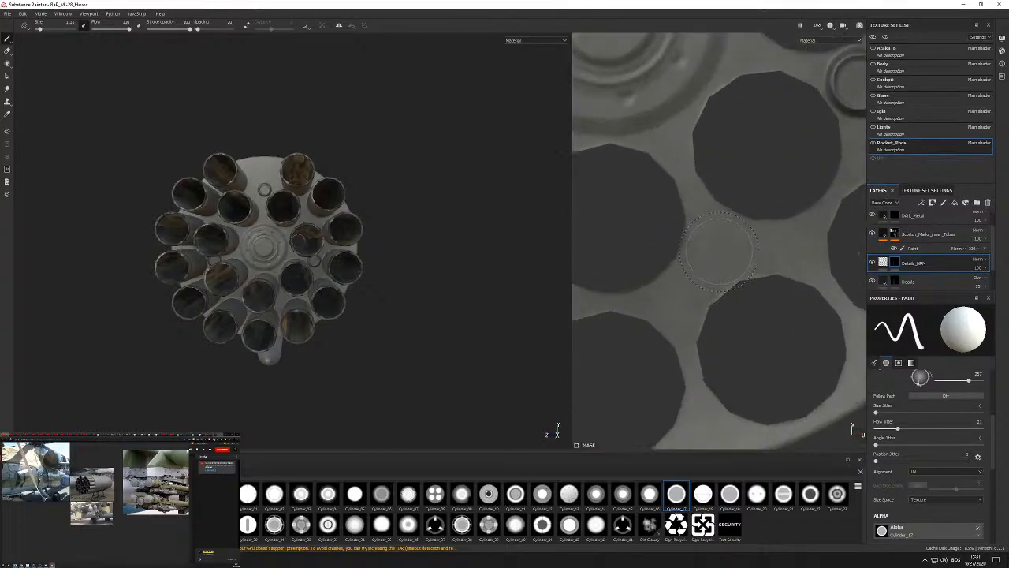
scroll(717, 248, "down", 4)
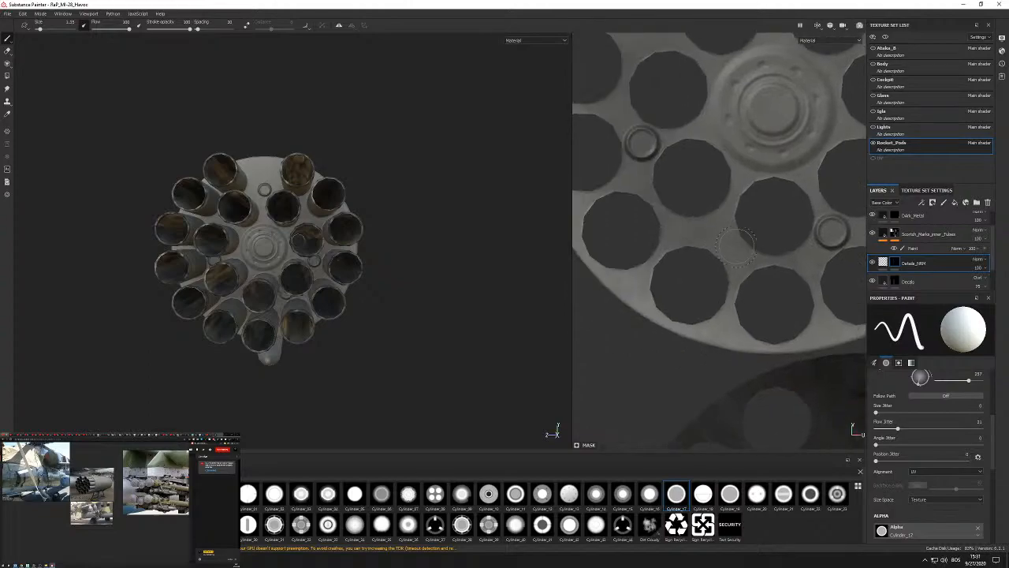
scroll(706, 238, "up", 3)
scroll(718, 230, "up", 2)
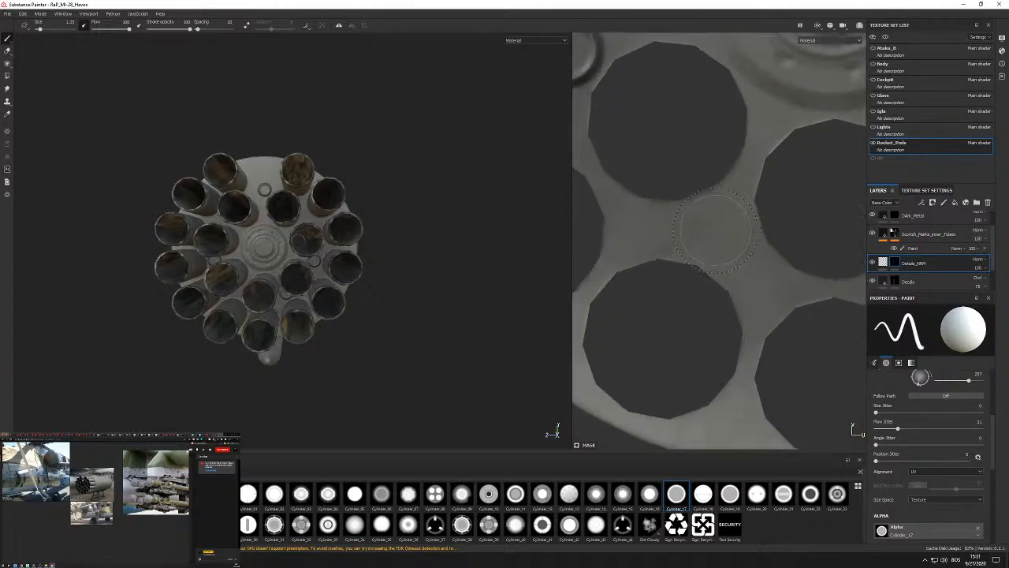
scroll(715, 231, "down", 4)
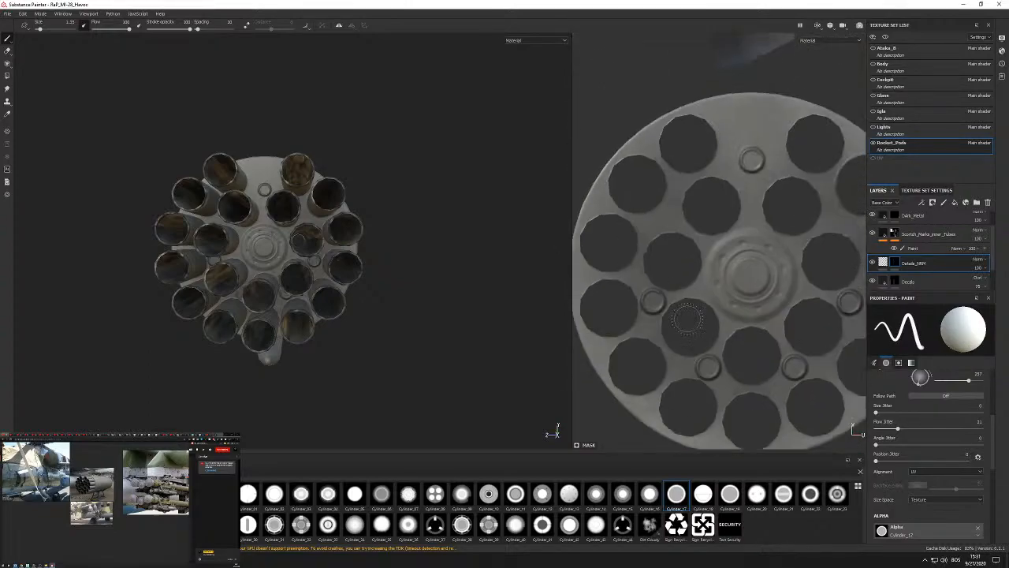
Stamp Cylinder_17 rings in the upper-left and upper-right gaps between the plate's holes to complete the circle.
scroll(665, 220, "up", 3)
scroll(657, 212, "up", 3)
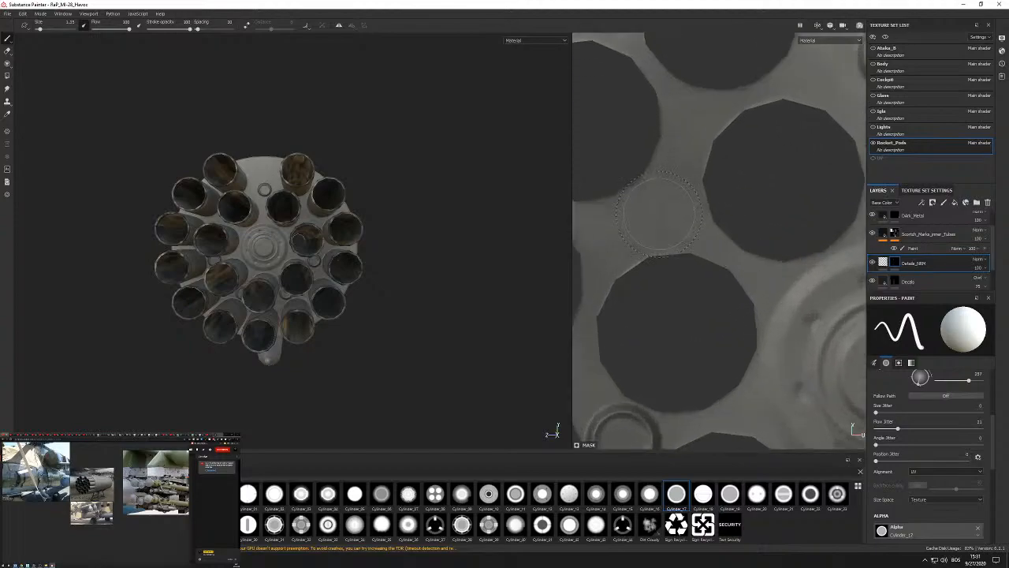
scroll(659, 212, "down", 4)
scroll(697, 235, "up", 4)
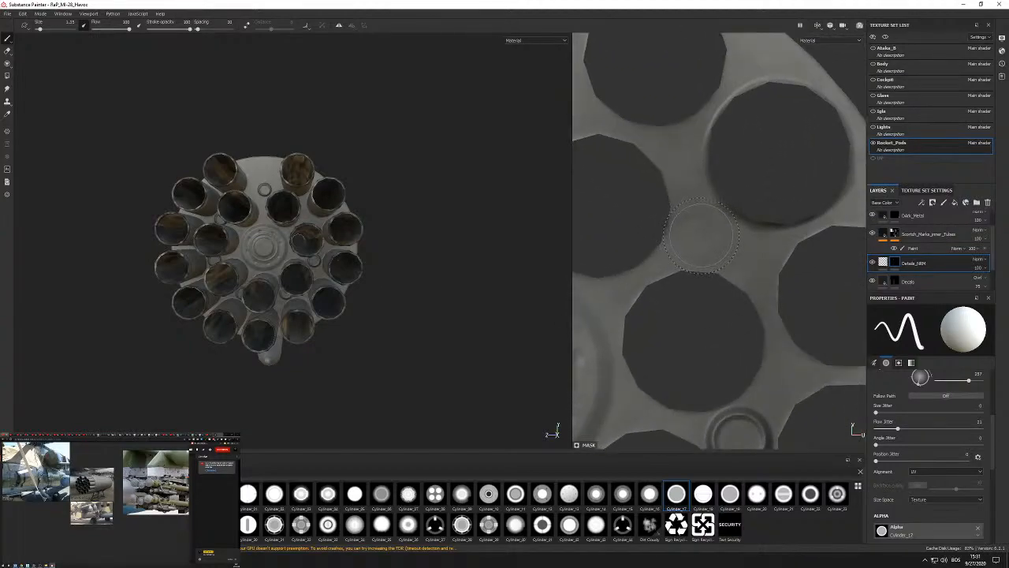
left_click_drag(302, 240, 426, 288, "alt")
scroll(324, 230, "down", 3)
scroll(692, 246, "down", 4)
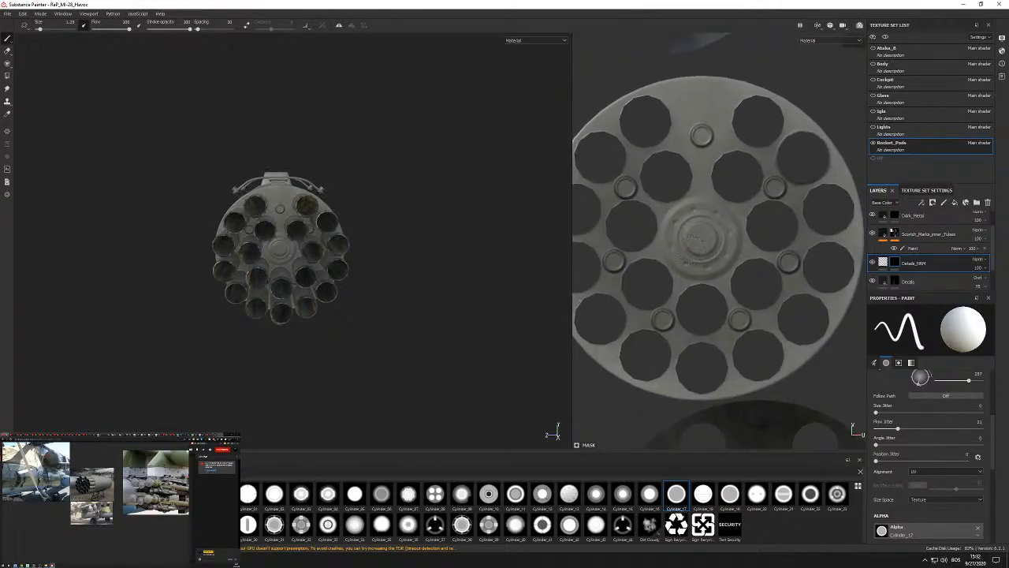
Try stamping the Cylinder_13 alpha over the lower-left small ring on the tube plate.
scroll(709, 239, "up", 4)
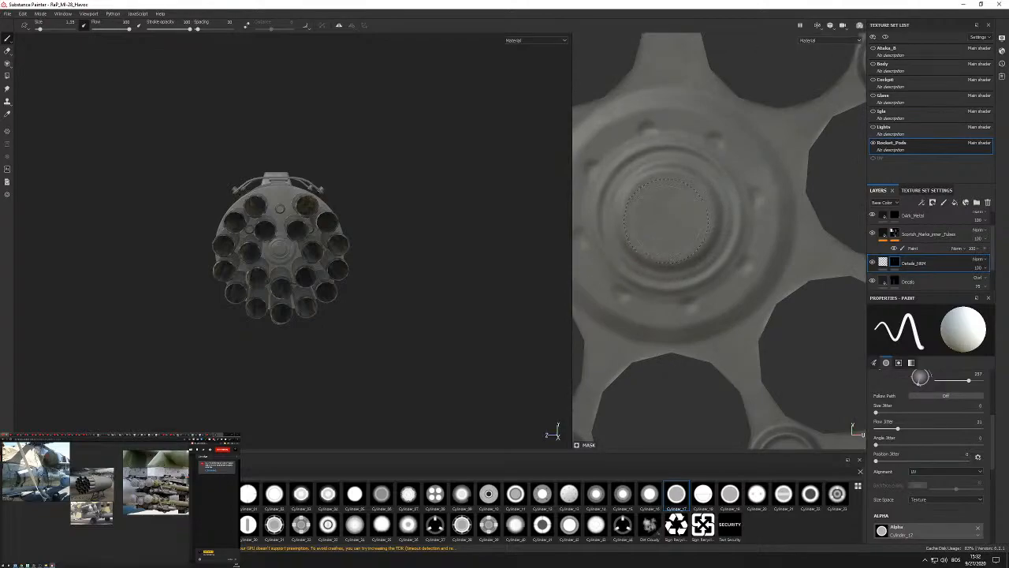
scroll(667, 296, "down", 5)
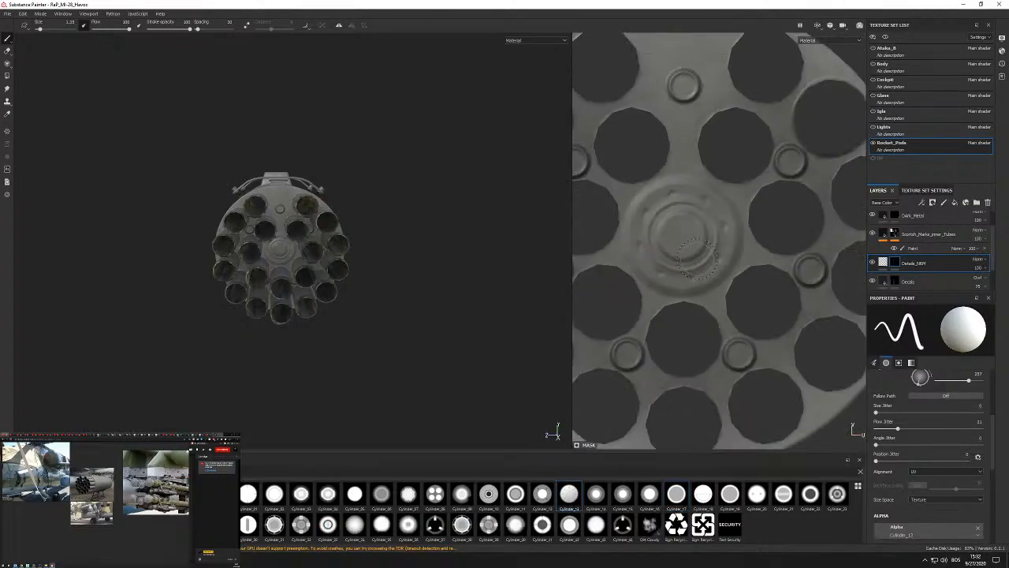
scroll(653, 293, "up", 4)
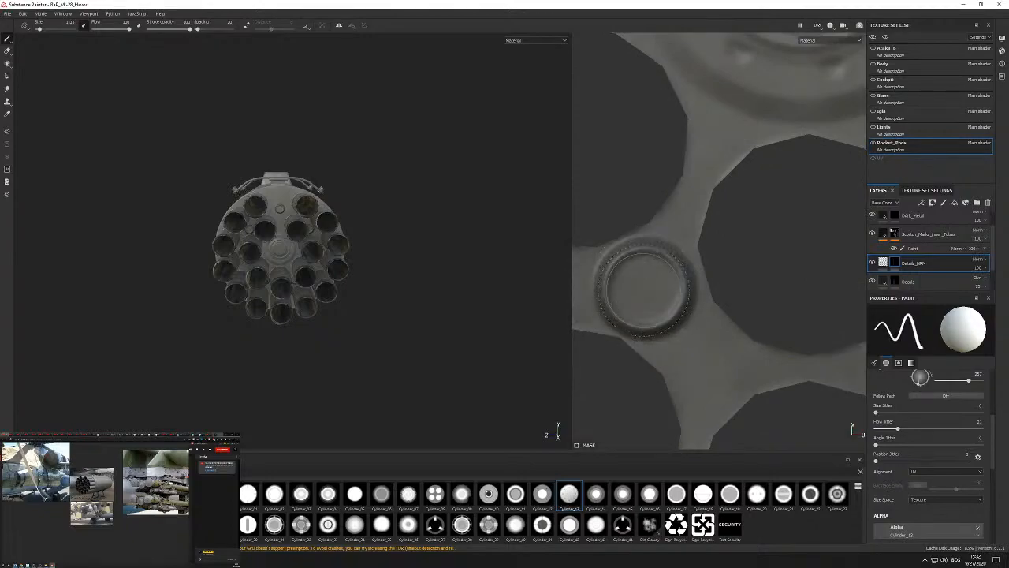
left_click(645, 289)
left_click(645, 288)
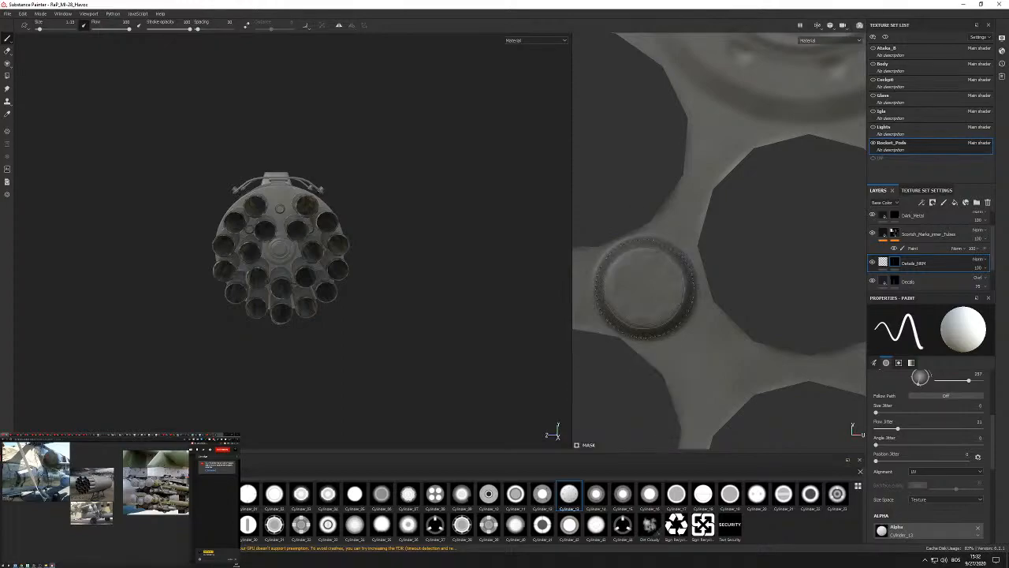
scroll(645, 289, "down", 3)
Stamp a smaller Cylinder_26 detail inside the two lower rings and the left ring of the tube plate.
scroll(361, 242, "up", 4)
mouse_move(360, 243)
left_mouse_down("alt")
mouse_move(342, 208)
mouse_move(388, 232)
left_mouse_up("alt")
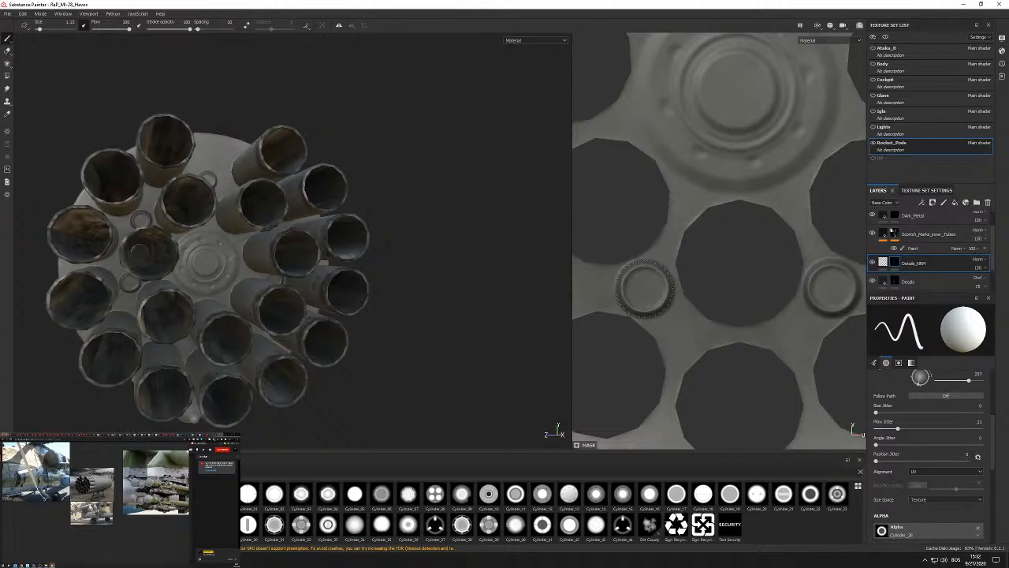
scroll(828, 280, "up", 3)
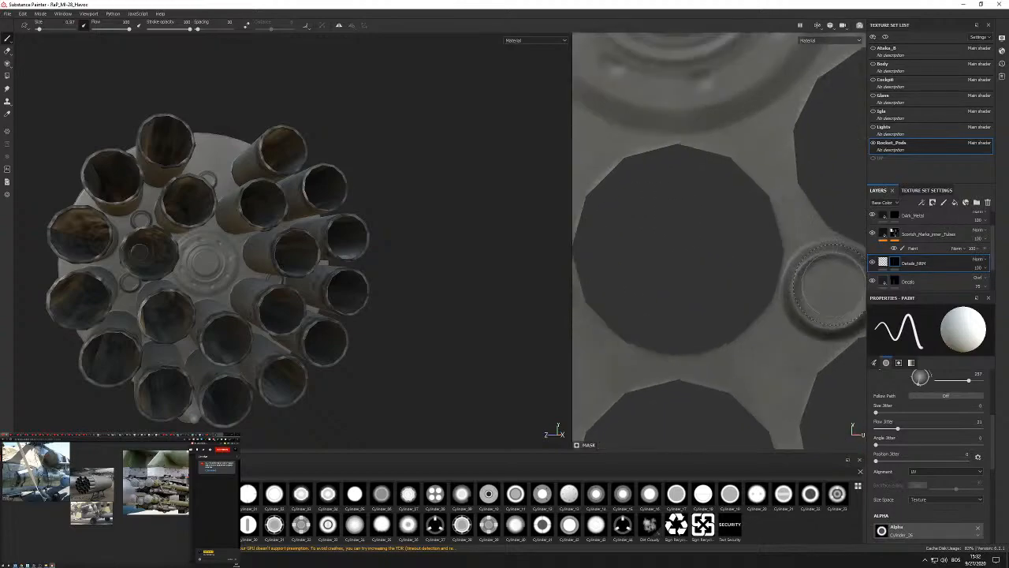
left_click(831, 291)
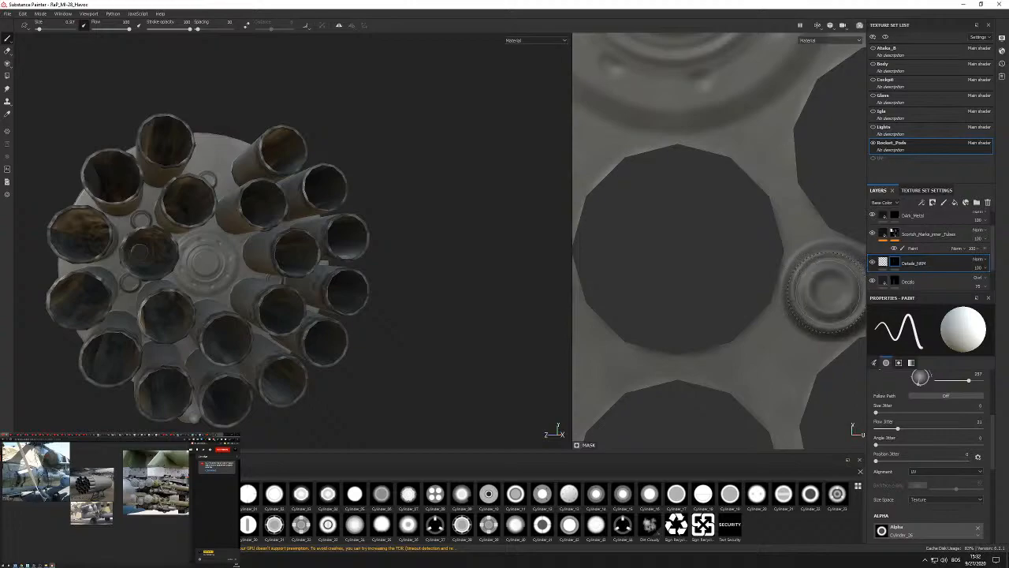
right_click_drag(831, 291, 733, 268, "alt")
right_click_drag(680, 135, 734, 158, "alt")
middle_click_drag(642, 72, 673, 238, "alt")
left_click(676, 236)
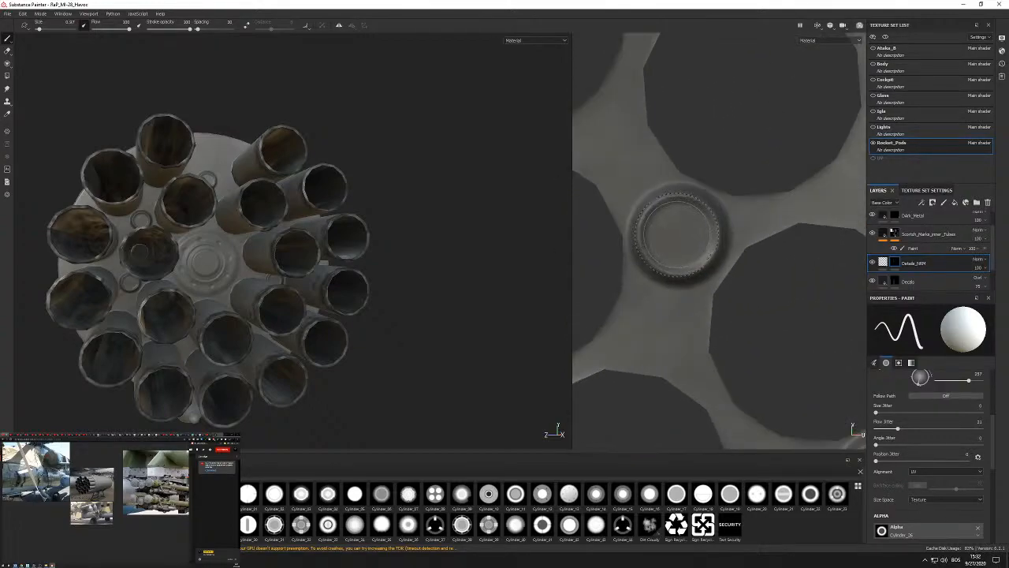
left_click(679, 235)
scroll(682, 235, "down", 3)
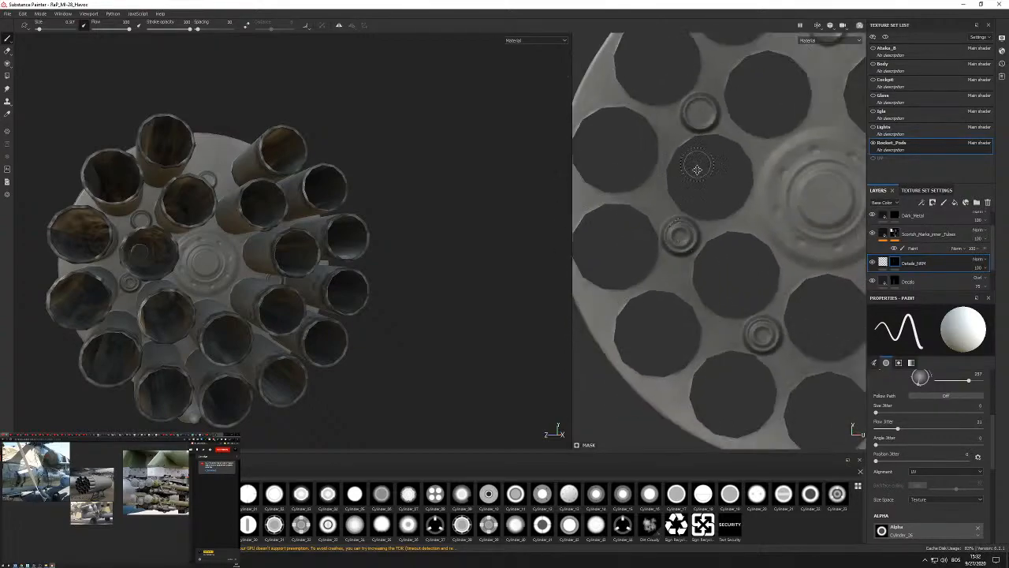
Stamp the Cylinder_26 detail inside the upper-left and topmost rings of the tube plate.
middle_click_drag(699, 118, 685, 228, "alt")
scroll(685, 228, "up", 2)
scroll(684, 228, "up", 3)
left_click(683, 224)
scroll(683, 226, "down", 3)
scroll(684, 225, "down", 3)
mouse_move(684, 225)
middle_mouse_down("alt")
mouse_move(686, 163)
mouse_move(730, 265)
middle_mouse_up("alt")
scroll(686, 164, "up", 3)
left_click(686, 161)
scroll(686, 161, "down", 3)
Stamp the Cylinder_26 detail inside the upper-right and right rings of the tube plate.
scroll(731, 268, "up", 3)
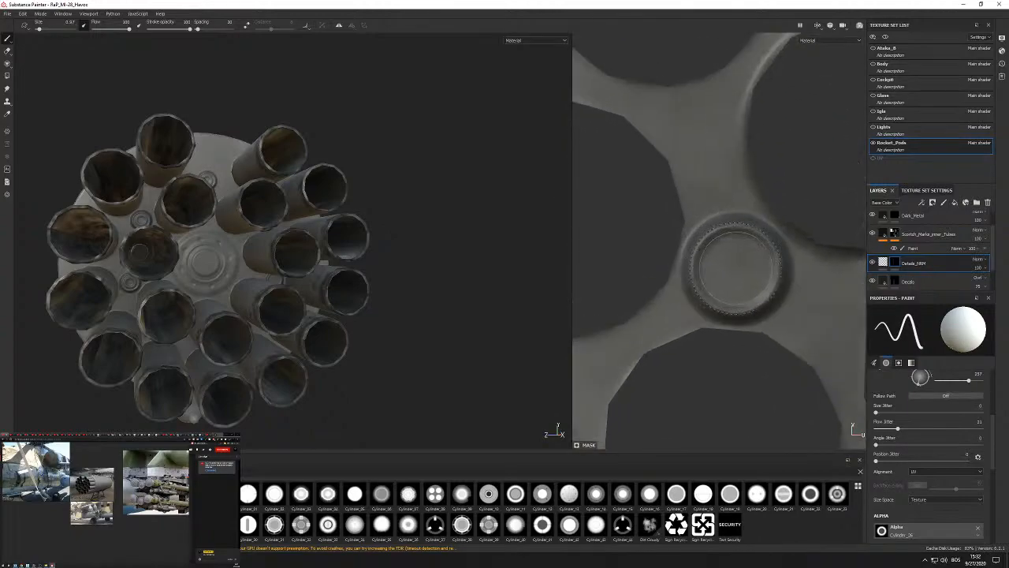
left_click(735, 268)
scroll(735, 268, "down", 3)
scroll(732, 286, "up", 2)
scroll(733, 289, "up", 3)
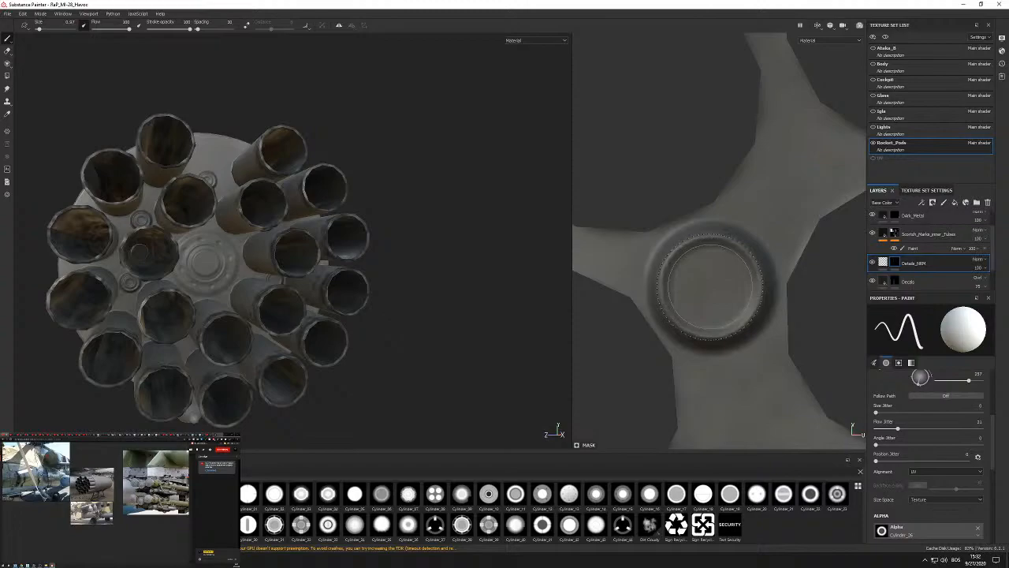
scroll(712, 288, "down", 5)
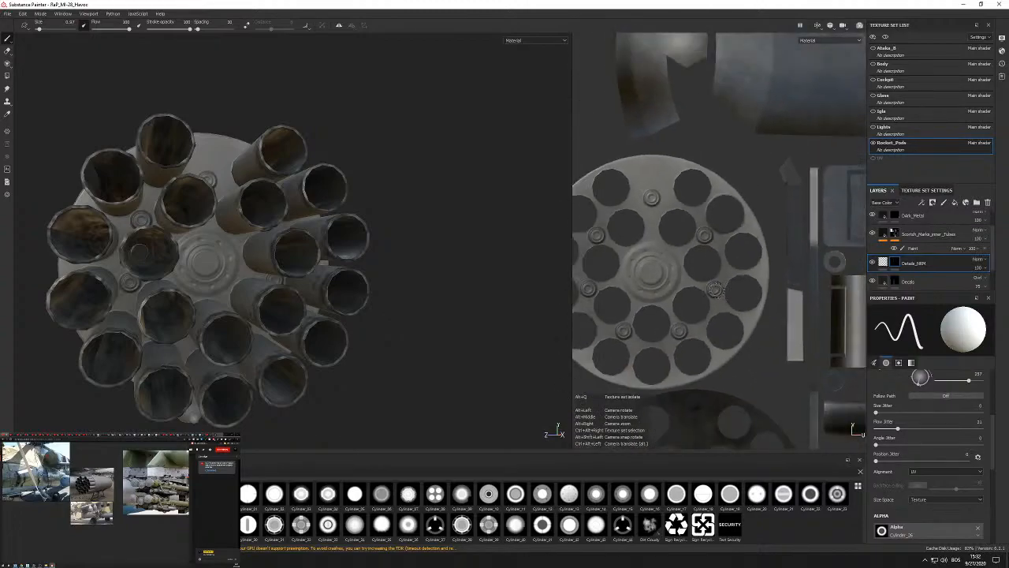
Examine the rocket pod's tubes, body and mounting straps from several sides.
left_click_drag(351, 276, 406, 238, "alt")
left_click_drag(354, 299, 338, 270, "alt")
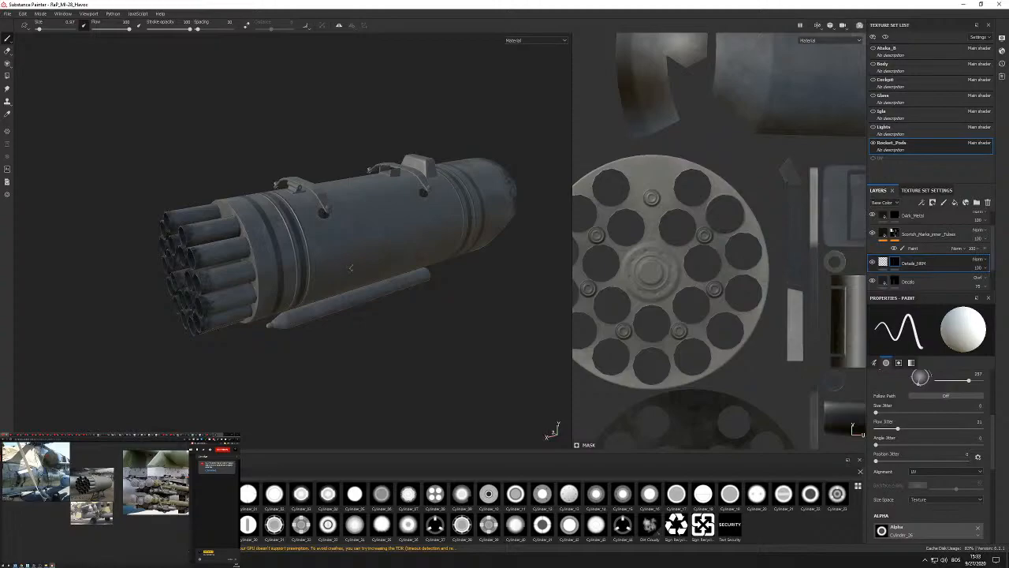
middle_click_drag(341, 256, 432, 253, "alt")
left_click_drag(432, 253, 345, 282, "alt")
scroll(413, 247, "up", 4)
scroll(338, 237, "up", 5)
scroll(355, 286, "down", 7)
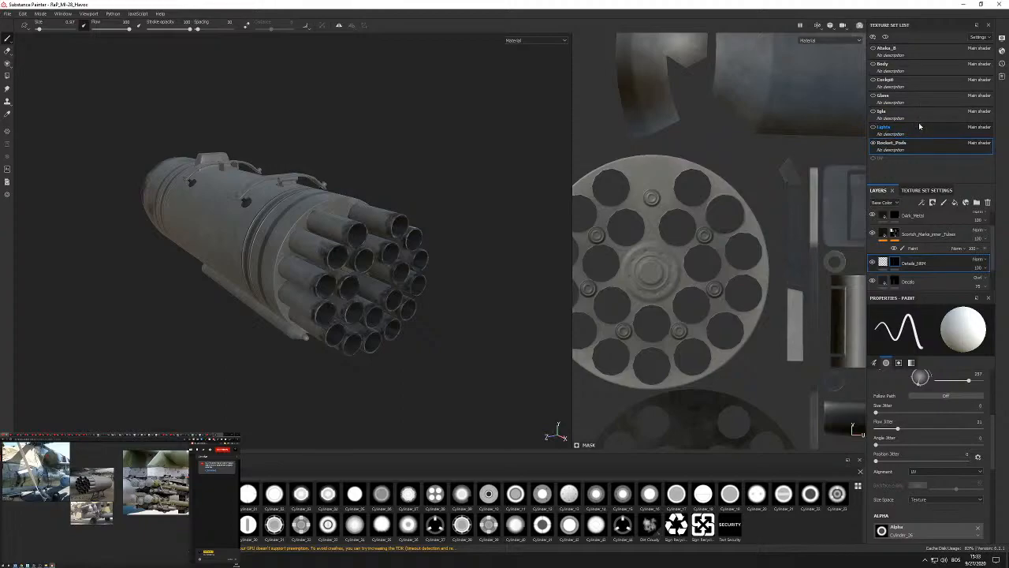
left_click_drag(191, 266, 406, 272, "alt")
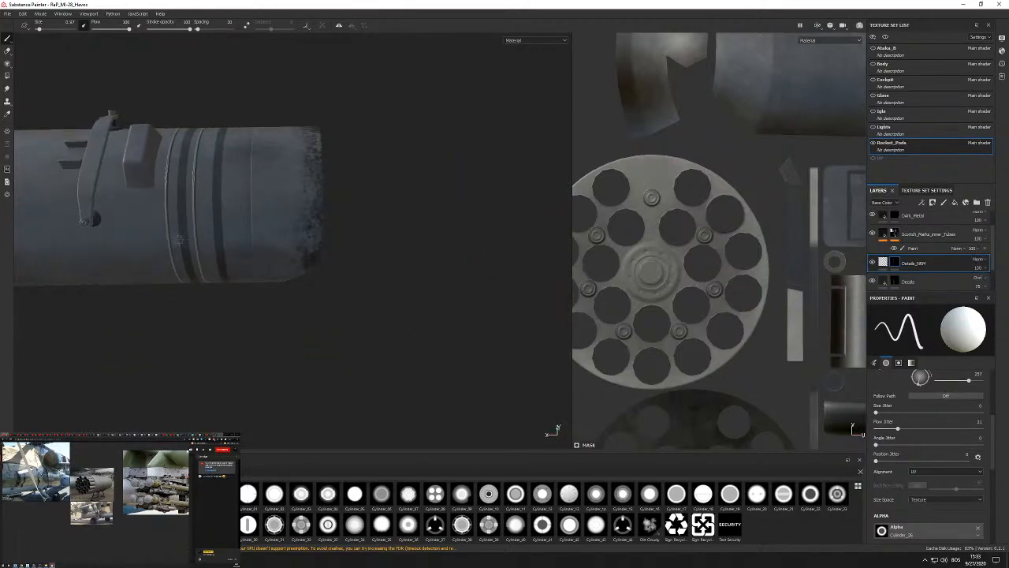
scroll(259, 208, "up", 1)
scroll(291, 201, "up", 2)
middle_click_drag(290, 202, 524, 233, "alt")
left_click_drag(249, 224, 235, 183, "alt")
middle_click_drag(162, 209, 323, 214, "alt")
scroll(323, 214, "up", 2)
left_click_drag(260, 217, 213, 274, "alt")
scroll(229, 184, "up", 2)
left_click_drag(230, 184, 234, 207, "alt+shift")
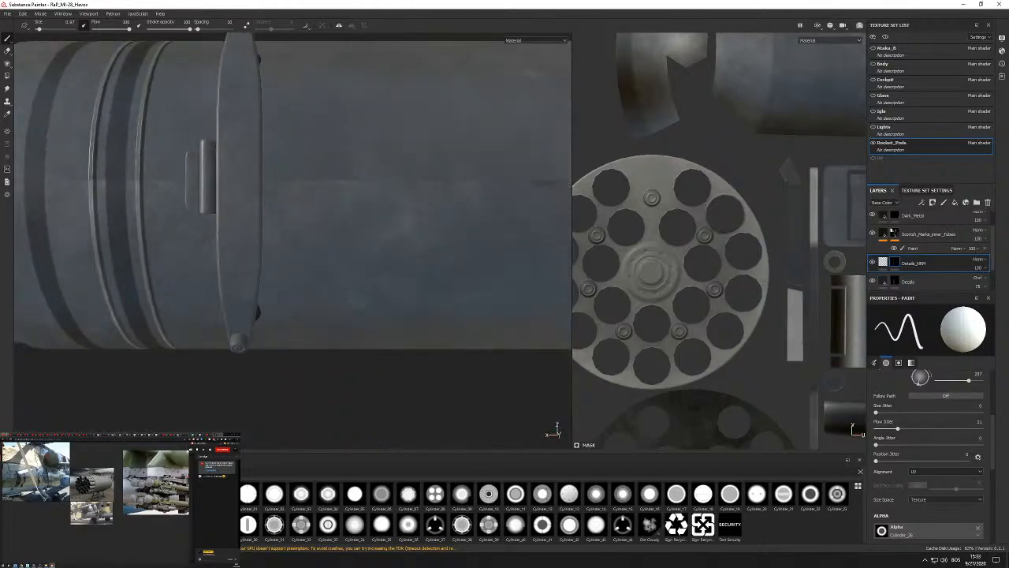
Replace the alpha search with one for line patterns and load the Shape Lines Bending alpha into the brush.
left_click(860, 471)
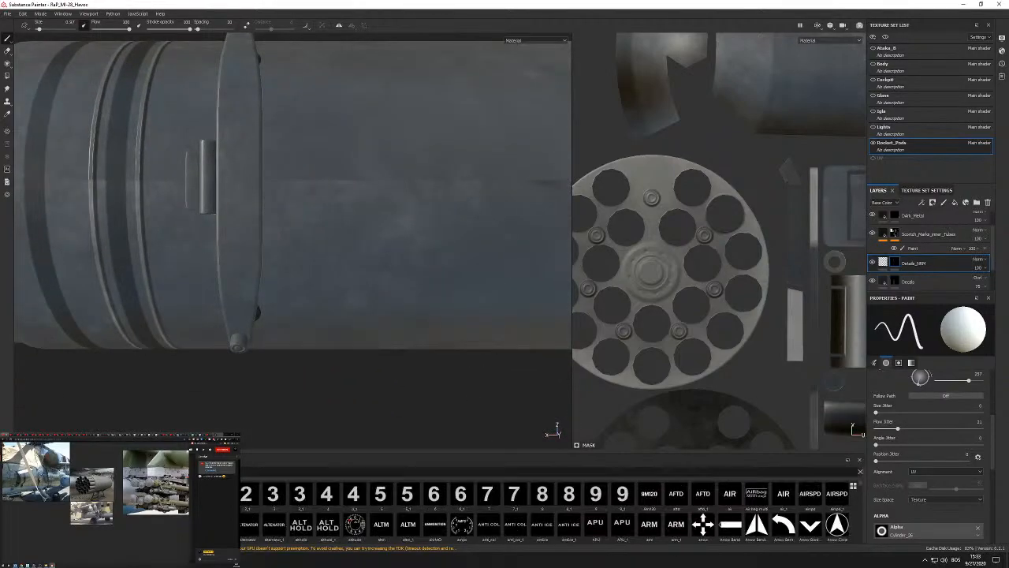
scroll(552, 508, "down", 5)
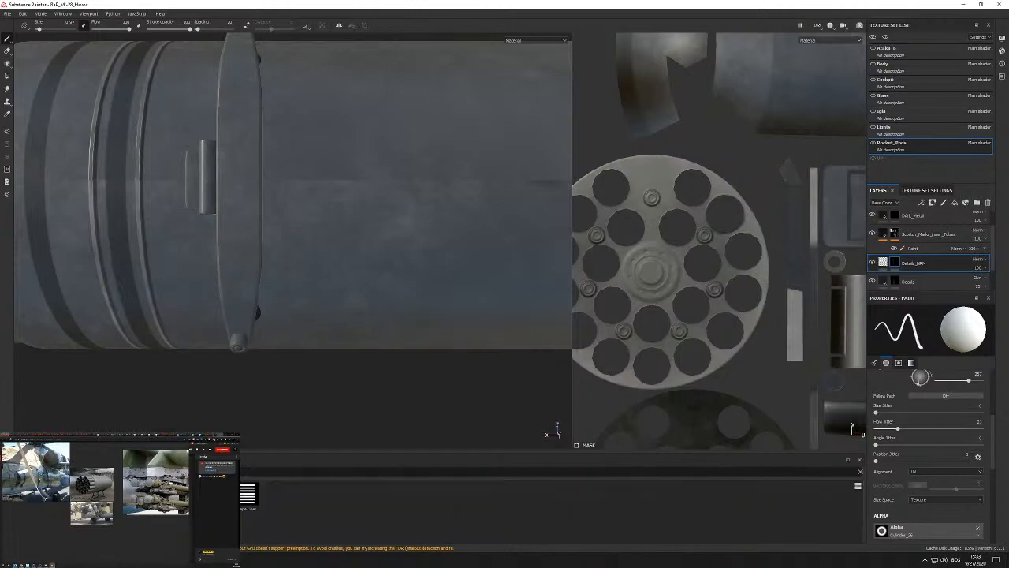
left_click(256, 494)
scroll(238, 144, "up", 2)
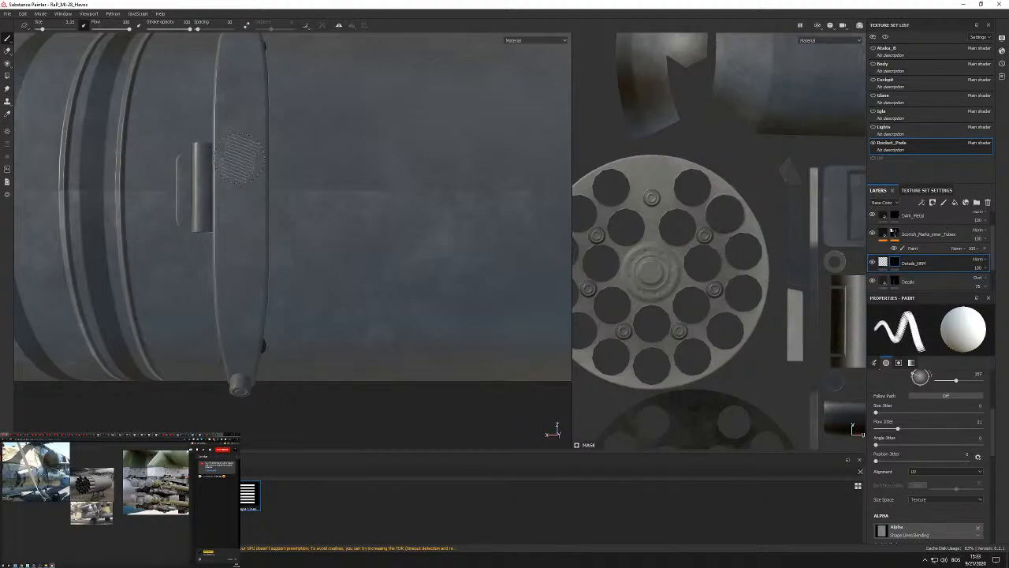
Rotate the line-pattern brush to 180 degrees so it runs straight across the mounting strap in the UV view.
scroll(773, 286, "down", 5)
middle_click_drag(772, 288, 715, 224, "alt")
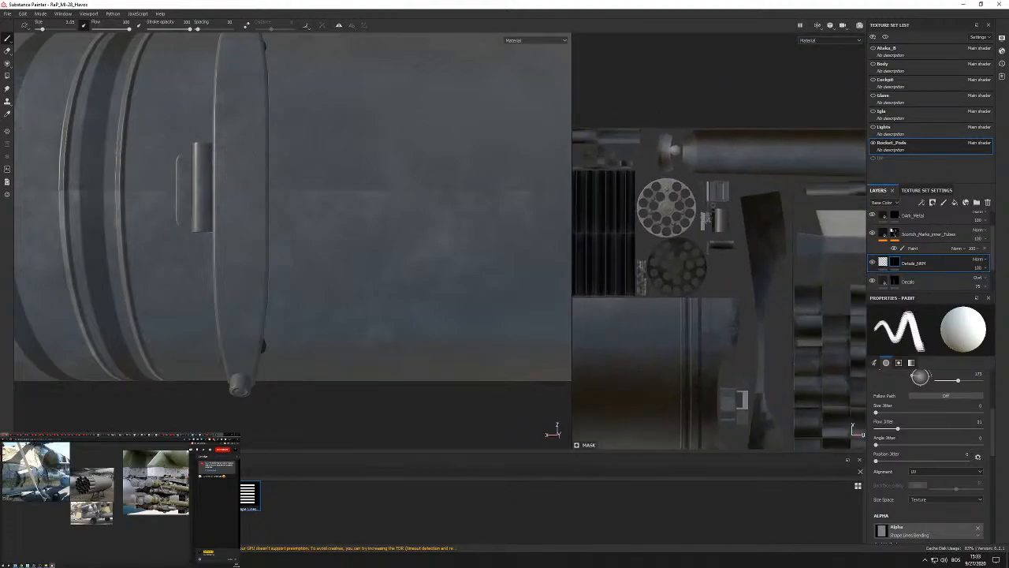
scroll(767, 284, "down", 4)
middle_click_drag(781, 298, 689, 211, "alt")
scroll(704, 213, "up", 3)
scroll(795, 264, "up", 3)
middle_click_drag(795, 264, 720, 237, "alt")
scroll(718, 213, "up", 2)
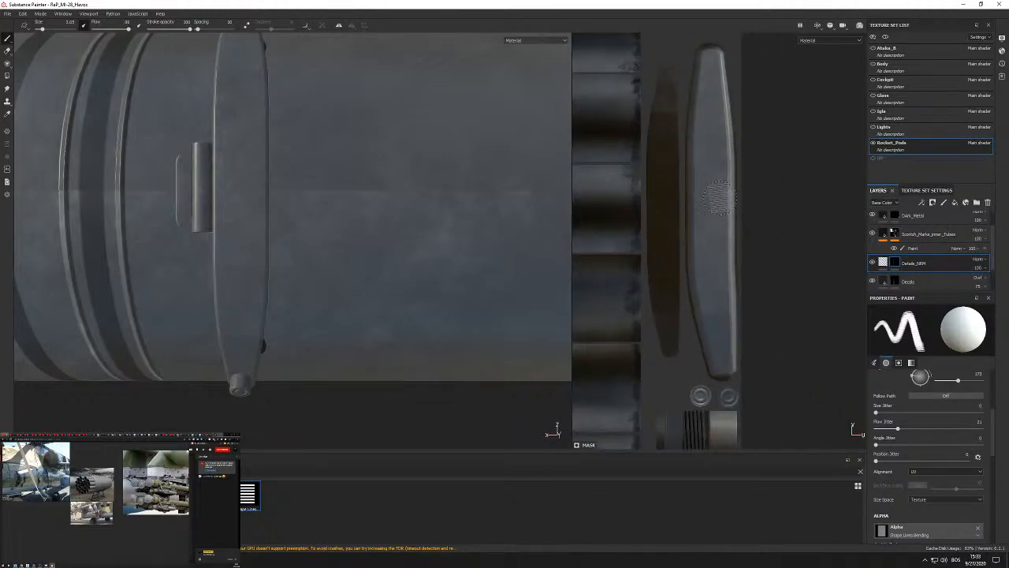
scroll(903, 453, "up", 4)
scroll(966, 453, "down", 3)
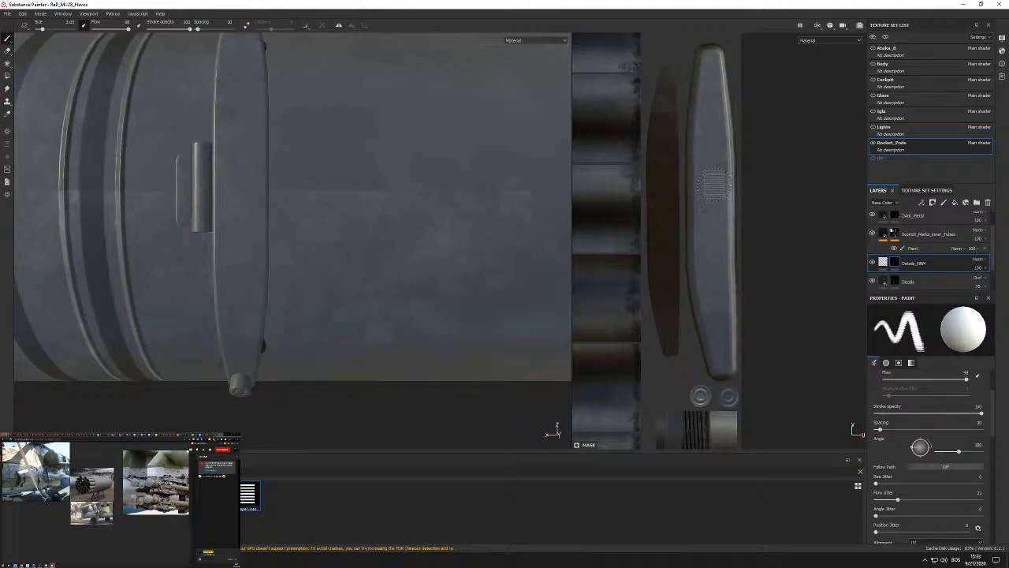
Enlarge the brush to the strap's width and stamp the Shape Lines Bending pattern at two spots along the strap.
scroll(701, 275, "up", 5)
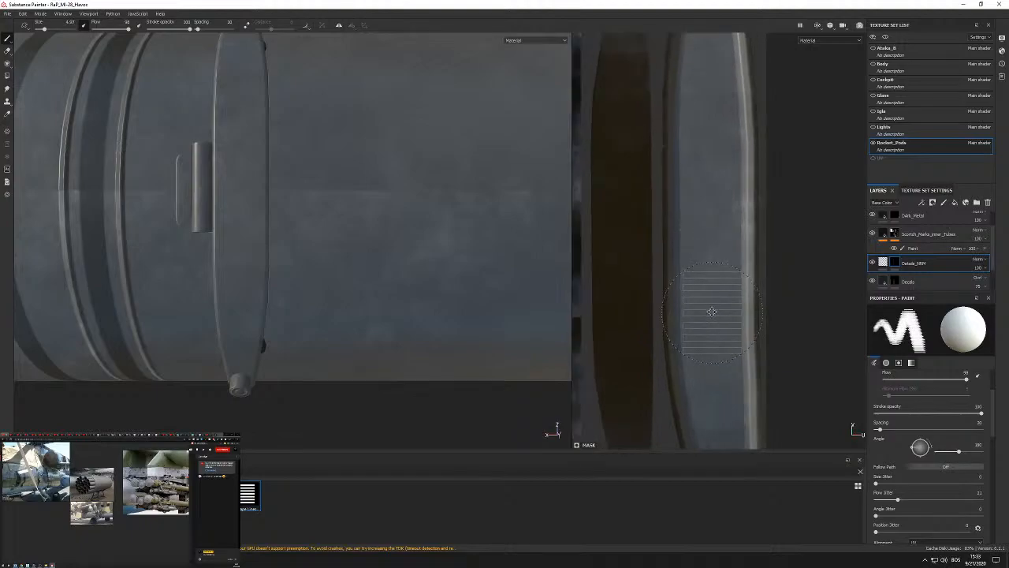
scroll(702, 274, "down", 1)
left_click(702, 274)
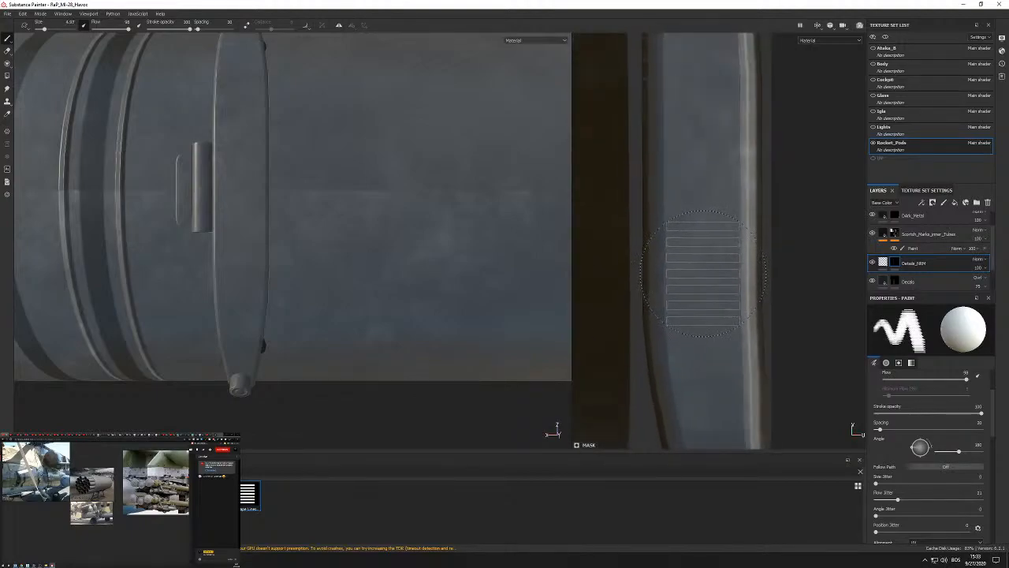
scroll(701, 275, "down", 2)
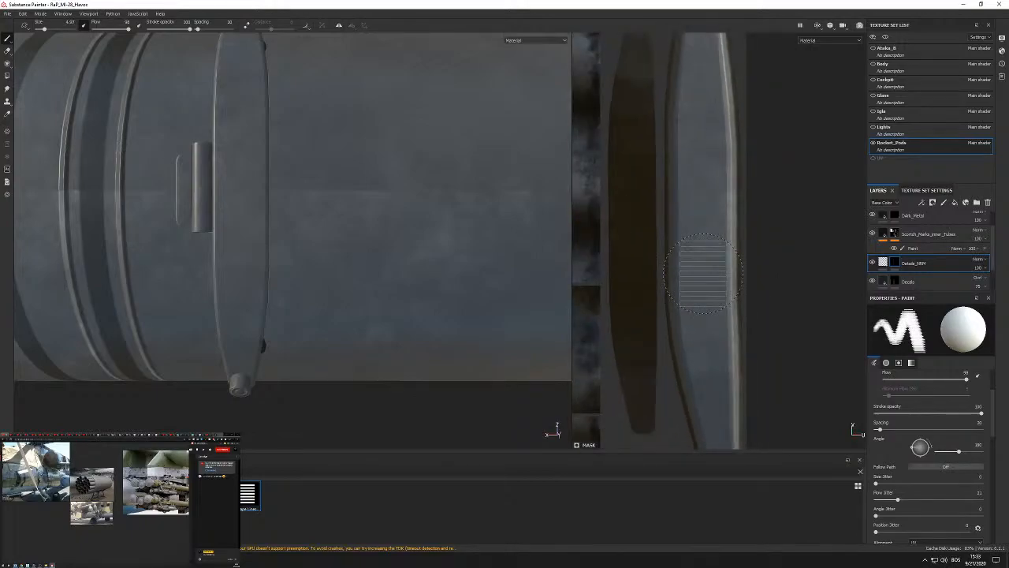
left_click(702, 142)
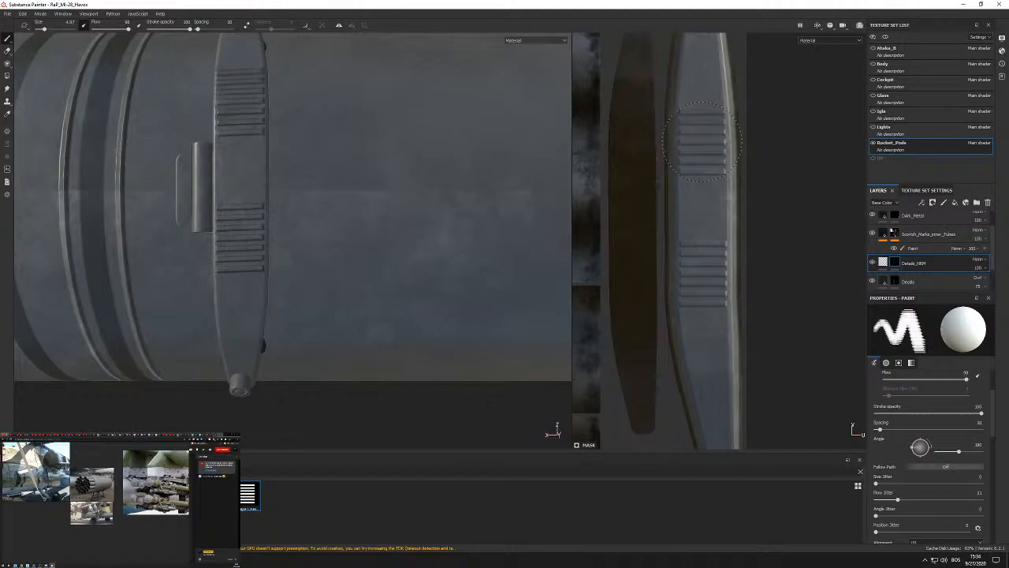
Examine the stamped strap grooves and the whole rocket pod from the side, above and the tube end.
scroll(702, 142, "up", 3)
mouse_move(473, 256)
left_mouse_down("alt")
mouse_move(413, 227)
mouse_move(246, 75)
mouse_move(64, 89)
mouse_move(87, 158)
left_mouse_up("alt")
scroll(379, 314, "down", 3)
mouse_move(379, 314)
left_mouse_down("alt")
mouse_move(327, 283)
mouse_move(229, 141)
mouse_move(396, 189)
mouse_move(364, 172)
mouse_move(379, 205)
mouse_move(374, 285)
left_mouse_up("alt")
middle_click_drag(378, 183, 162, 177, "alt")
scroll(284, 157, "up", 3)
left_click_drag(284, 157, 228, 194, "alt")
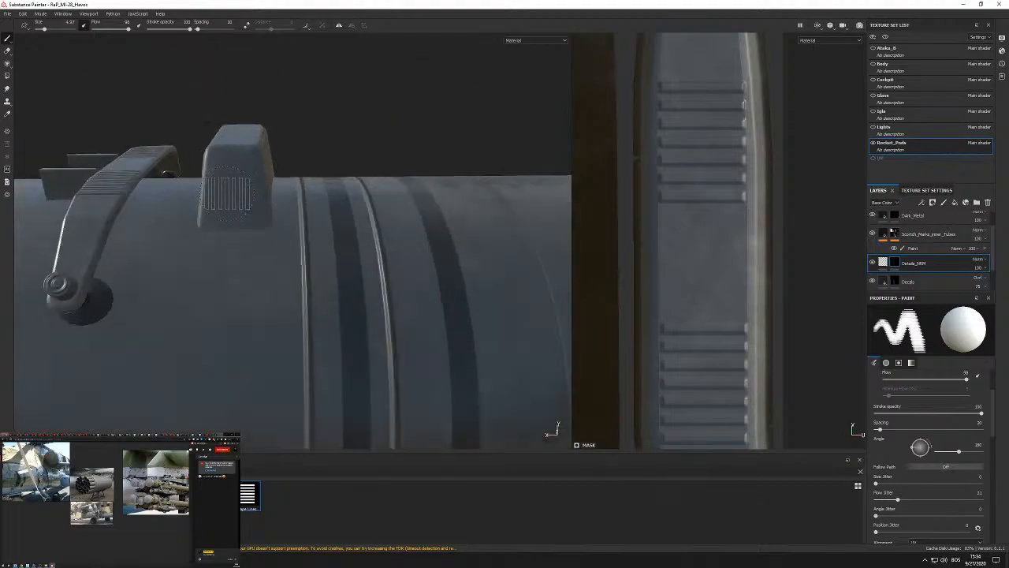
scroll(236, 282, "down", 3)
mouse_move(237, 283)
left_mouse_down("alt")
mouse_move(360, 186)
mouse_move(293, 223)
mouse_move(291, 244)
mouse_move(354, 254)
left_mouse_up("alt")
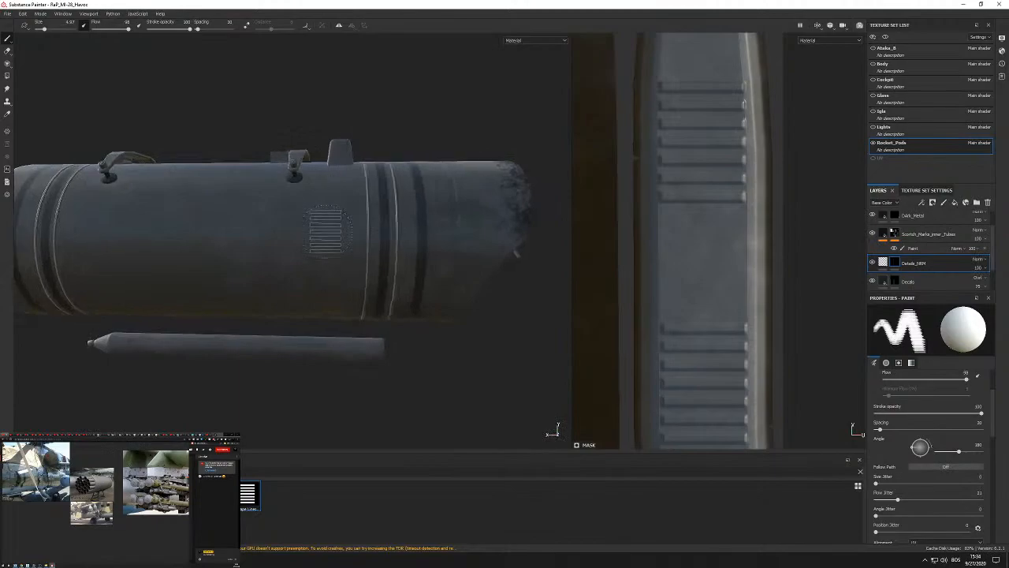
middle_click_drag(76, 212, 263, 210, "alt")
left_click_drag(262, 209, 315, 215, "alt")
scroll(315, 215, "down", 2)
middle_click_drag(239, 218, 336, 226, "alt")
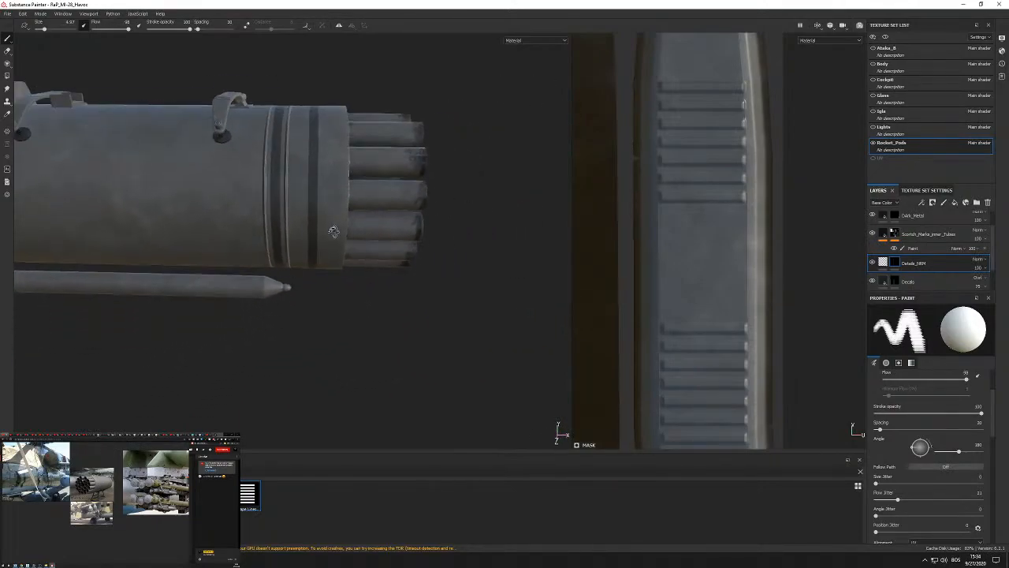
left_click_drag(336, 226, 337, 276, "alt")
middle_click_drag(34, 135, 259, 198, "alt")
left_click_drag(260, 198, 296, 177, "alt")
middle_click_drag(296, 177, 330, 278, "alt")
left_click_drag(331, 278, 355, 244, "alt")
scroll(386, 177, "down", 4)
left_click_drag(313, 102, 332, 187, "alt")
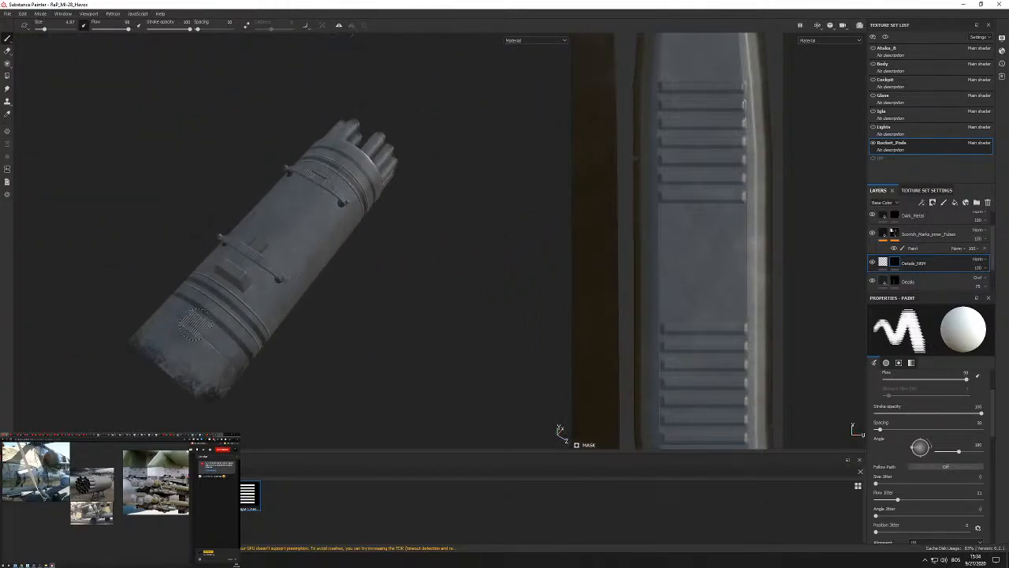
left_click_drag(196, 324, 144, 207, "alt")
left_click_drag(502, 329, 407, 214, "alt")
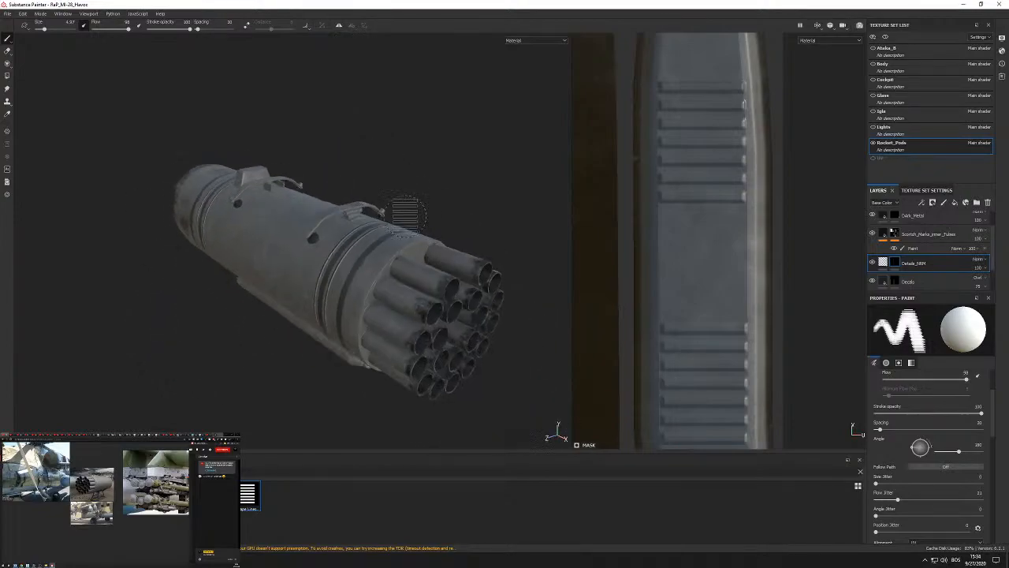
Show the Body texture set, examine the rocket pod mounted under the helicopter's wing, and hide Body again.
left_click(874, 64)
left_click_drag(430, 308, 278, 260, "alt")
scroll(279, 260, "down", 3)
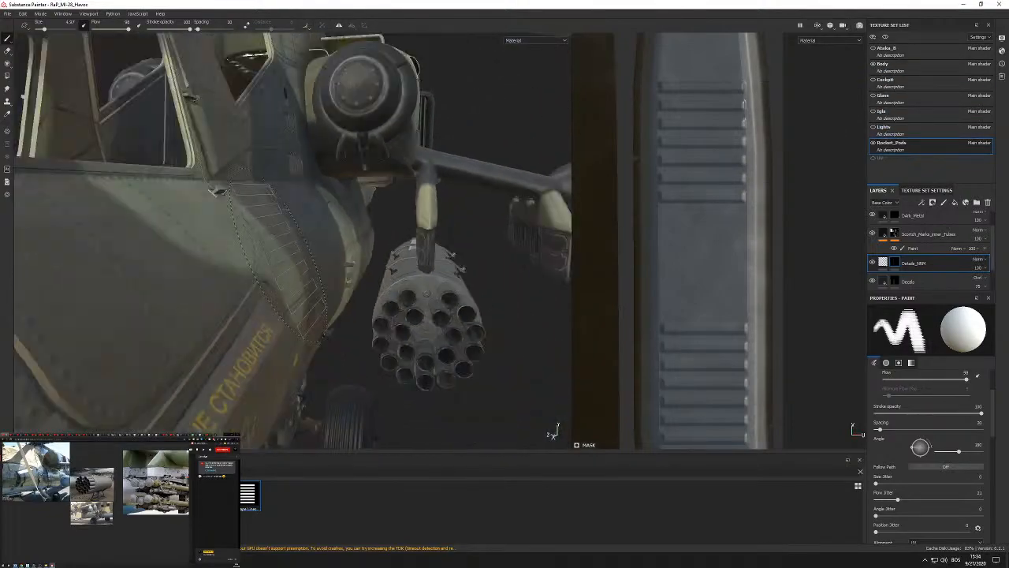
scroll(371, 258, "down", 5)
left_click_drag(481, 288, 425, 257, "alt")
scroll(426, 258, "up", 5)
left_click_drag(363, 276, 380, 227, "alt")
right_click_drag(380, 227, 385, 268, "alt")
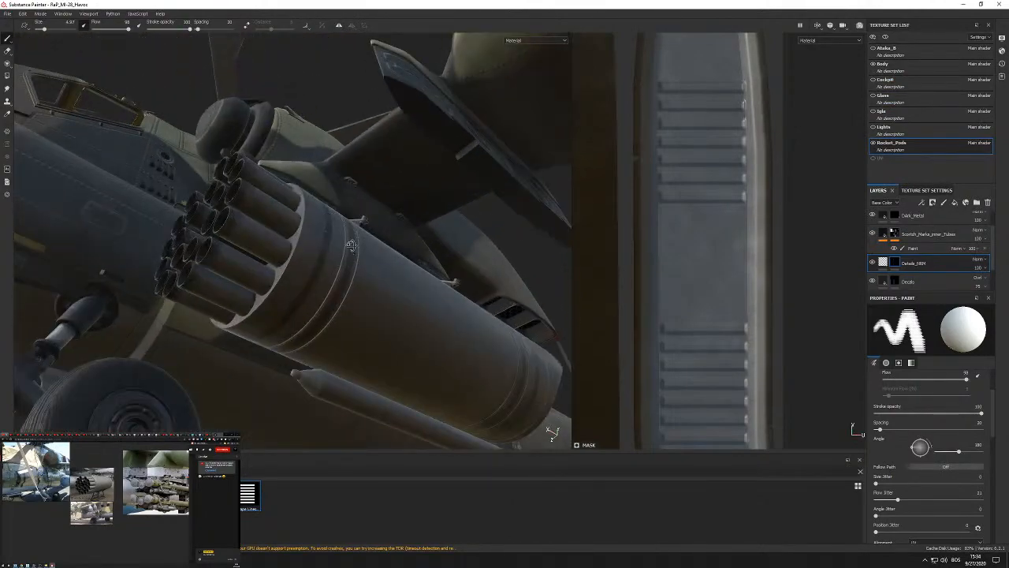
left_click_drag(385, 268, 382, 324, "alt")
left_click(874, 64)
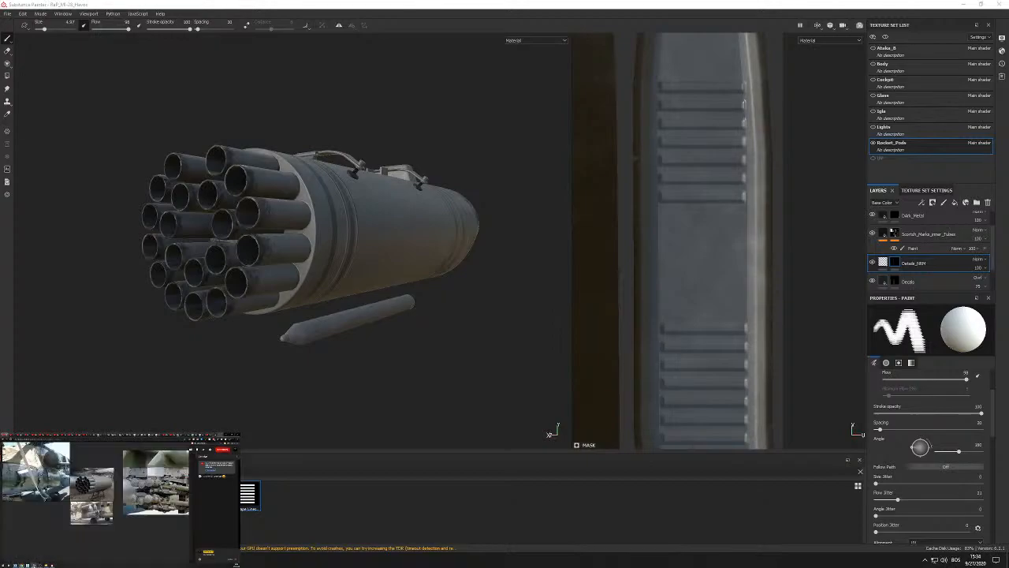
Examine the small rocket below the pod, ending close up on its flat rear face.
left_click_drag(420, 215, 376, 271, "alt")
right_click_drag(376, 270, 426, 237, "alt")
left_click_drag(426, 237, 418, 252, "alt")
right_click_drag(418, 252, 394, 173, "alt")
left_click_drag(395, 173, 426, 158, "alt")
right_click_drag(426, 158, 349, 223, "alt")
left_click_drag(349, 223, 402, 191, "alt")
middle_click_drag(402, 191, 336, 174, "alt")
left_click_drag(336, 173, 370, 245, "alt")
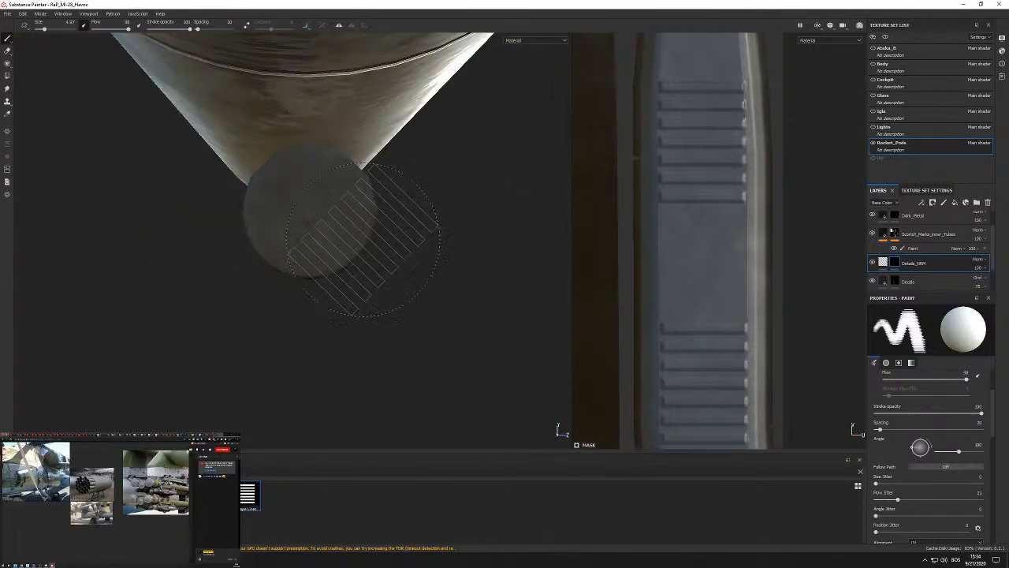
Add a paint layer at the top of the stack and replace the alpha search with "cy".
scroll(946, 229, "up", 1)
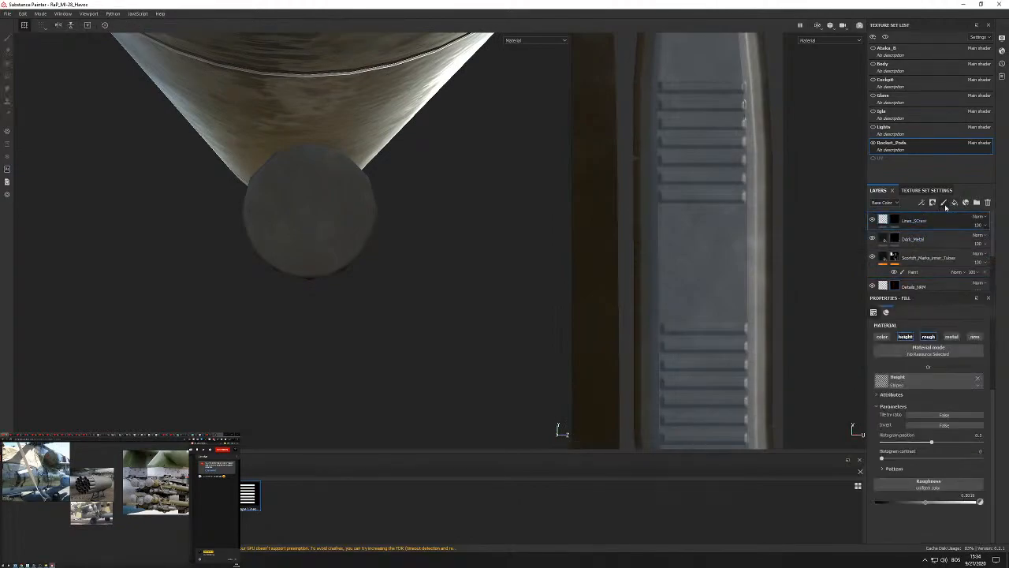
left_click(945, 202)
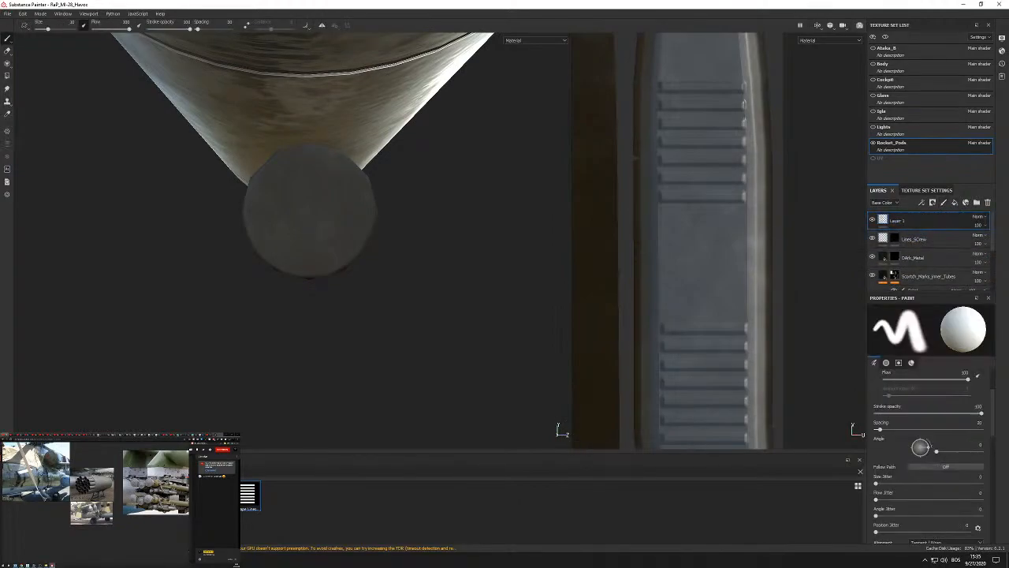
left_click(860, 472)
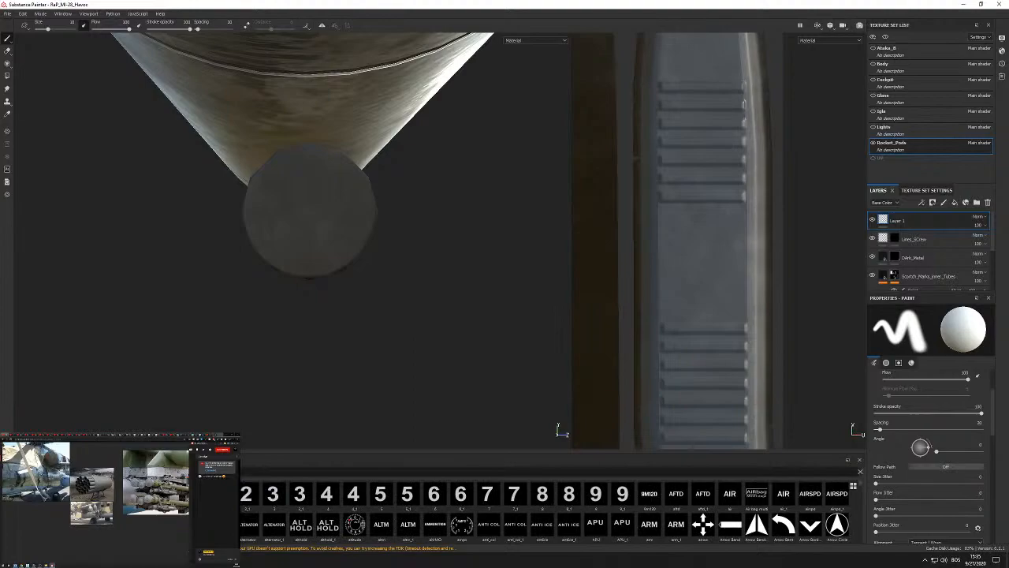
type("cy")
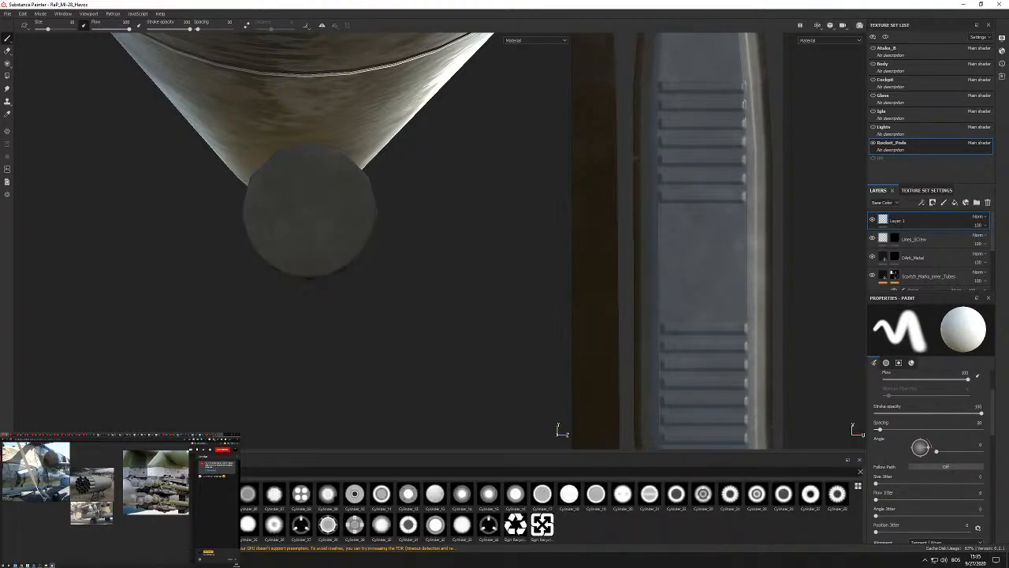
Name the new paint layer Rocket_Details_NRM, load the Cylinder_22 alpha and reduce the brush size to about 4.7.
double_click(898, 220)
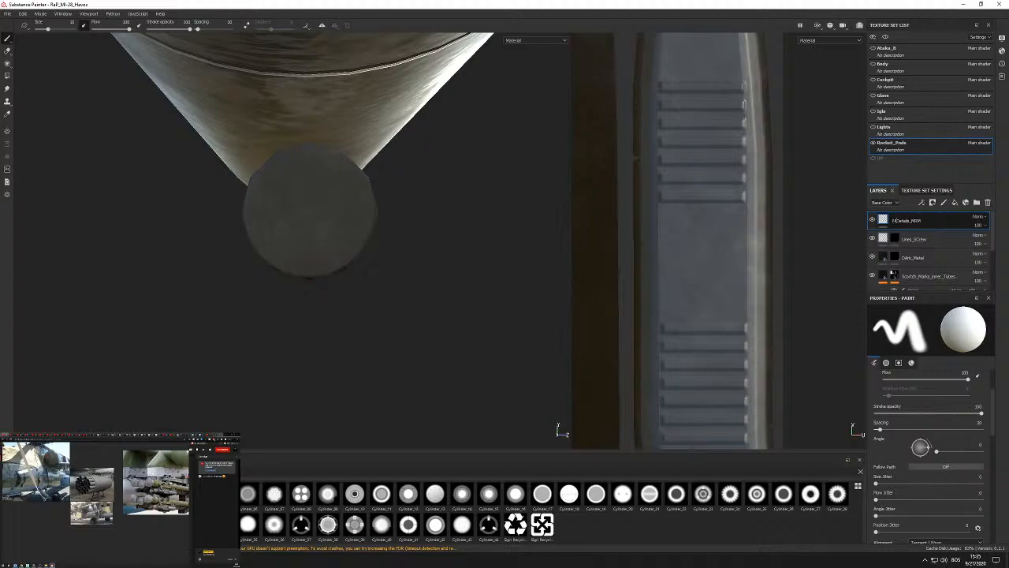
left_click(894, 224)
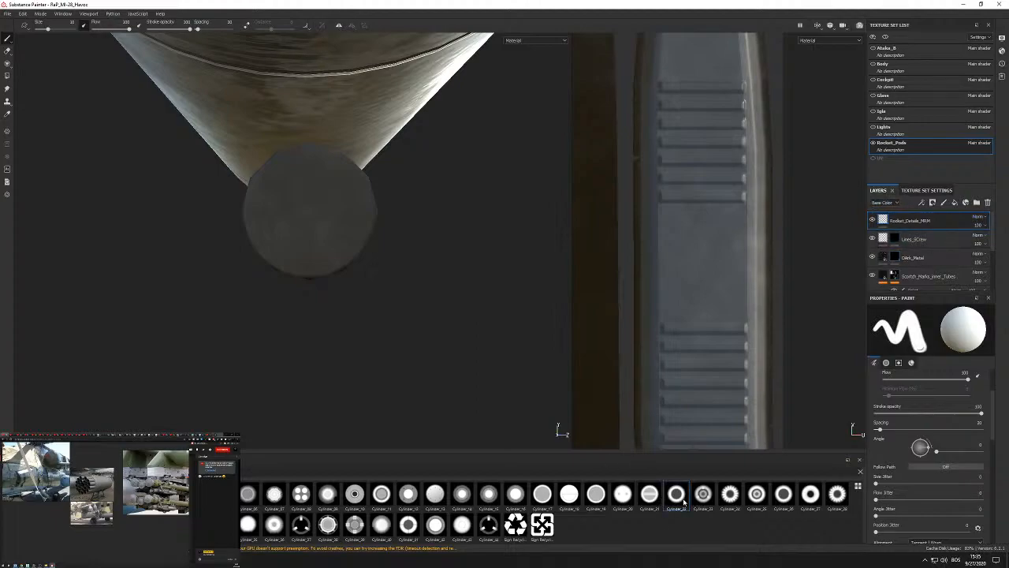
mouse_move(310, 211)
right_mouse_down("ctrl")
mouse_move(245, 211)
mouse_move(363, 211)
mouse_move(343, 211)
right_mouse_up("ctrl")
left_click_drag(316, 236, 425, 248, "alt")
right_click_drag(339, 316, 284, 315, "ctrl")
left_click_drag(284, 315, 335, 298, "alt")
scroll(734, 265, "down", 5)
middle_click_drag(709, 284, 733, 265)
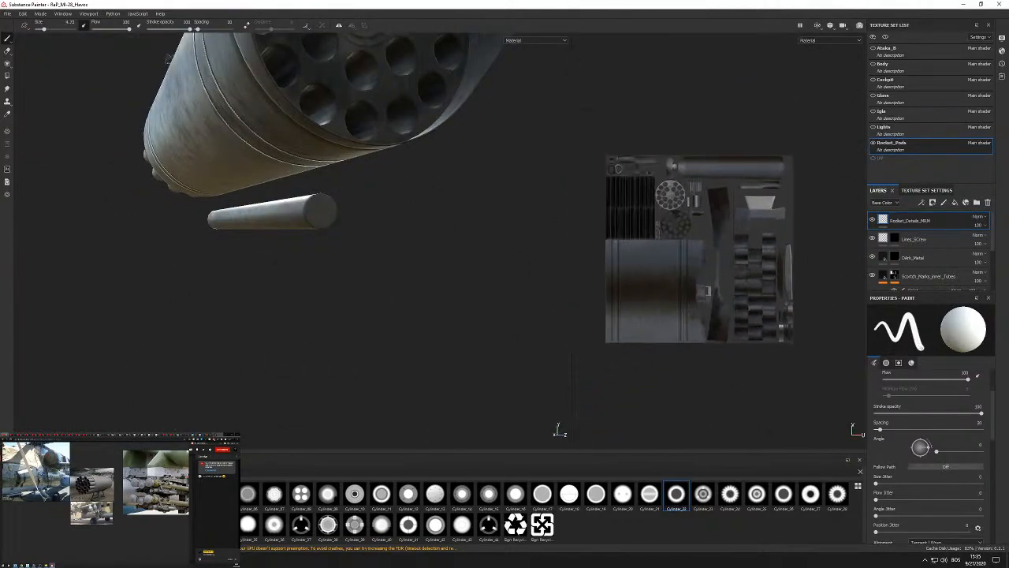
scroll(733, 265, "up", 4)
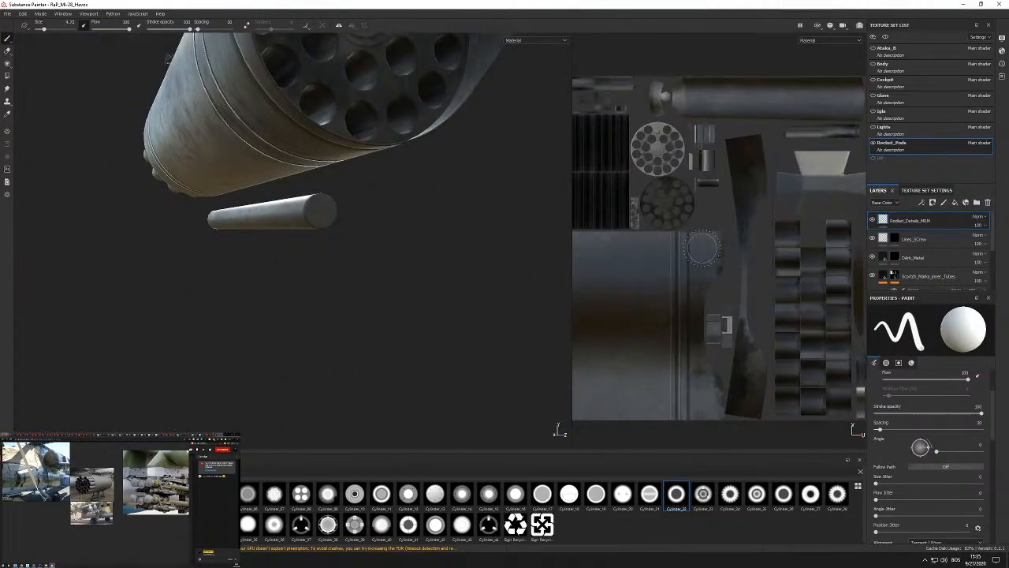
Create a layer folder named Rocket and move the Rocket_Details_NRM layer into it.
left_click(955, 202)
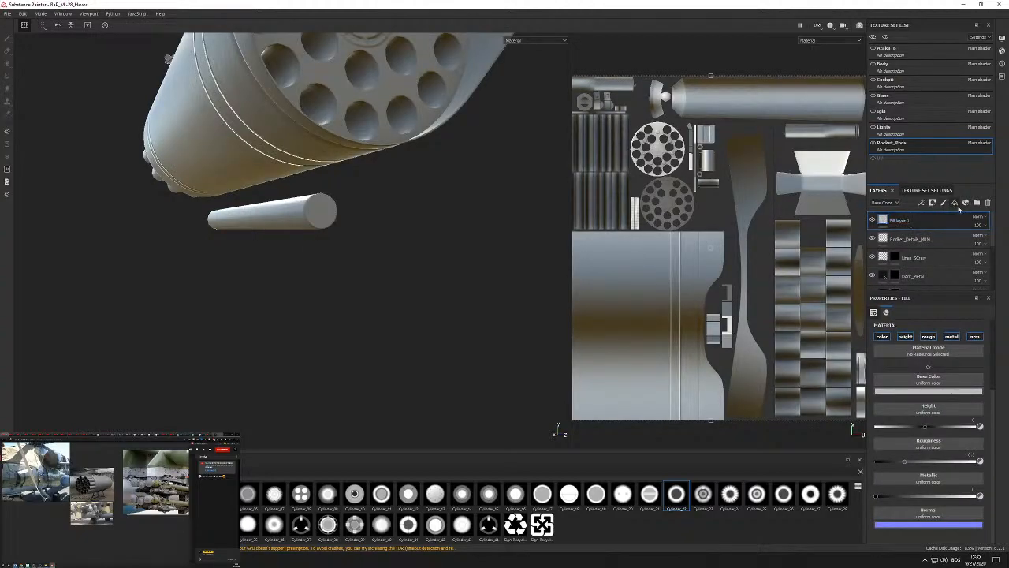
left_click(987, 203)
left_click(977, 203)
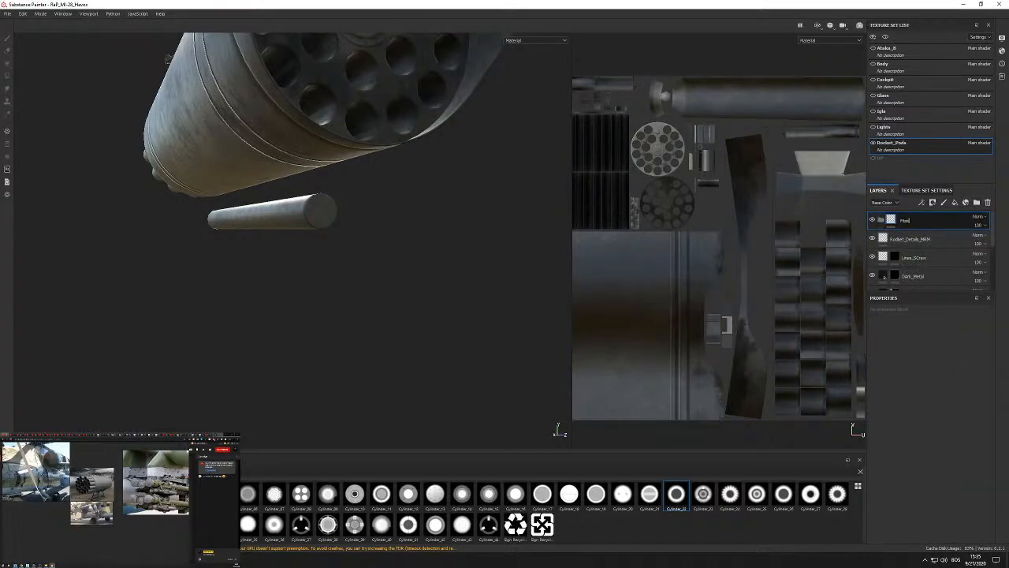
left_click_drag(906, 239, 907, 224)
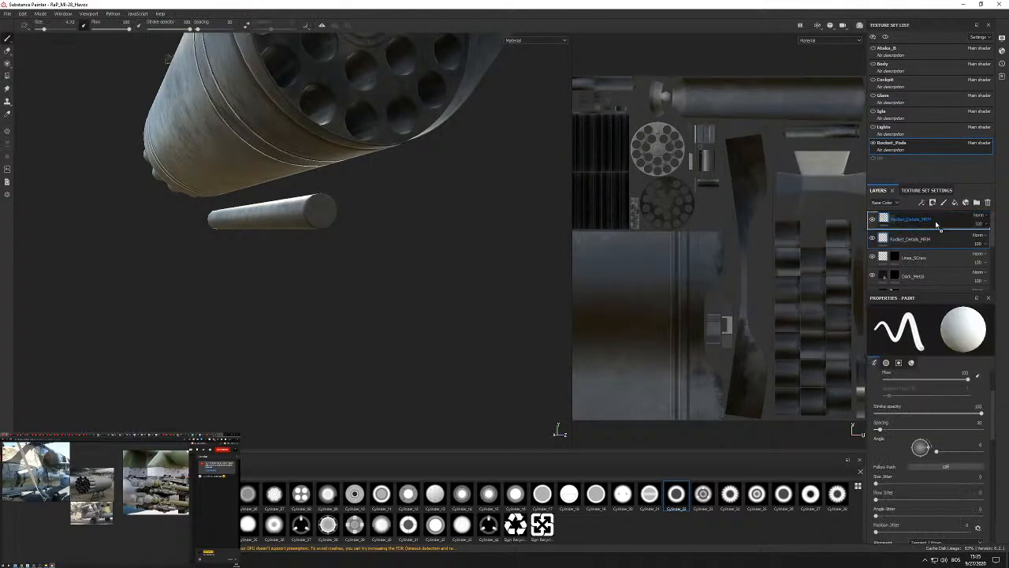
double_click(908, 223)
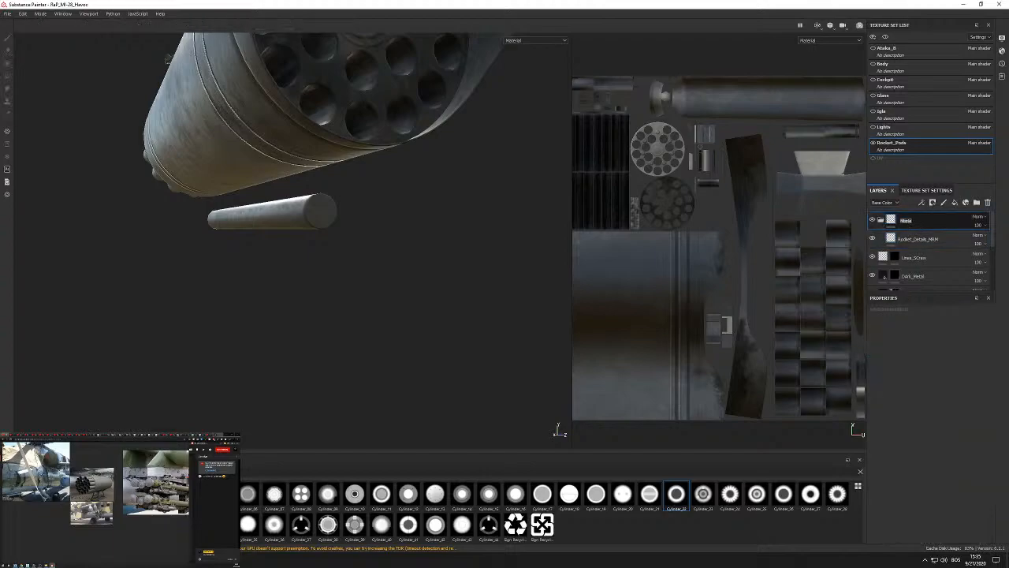
type("Rocket")
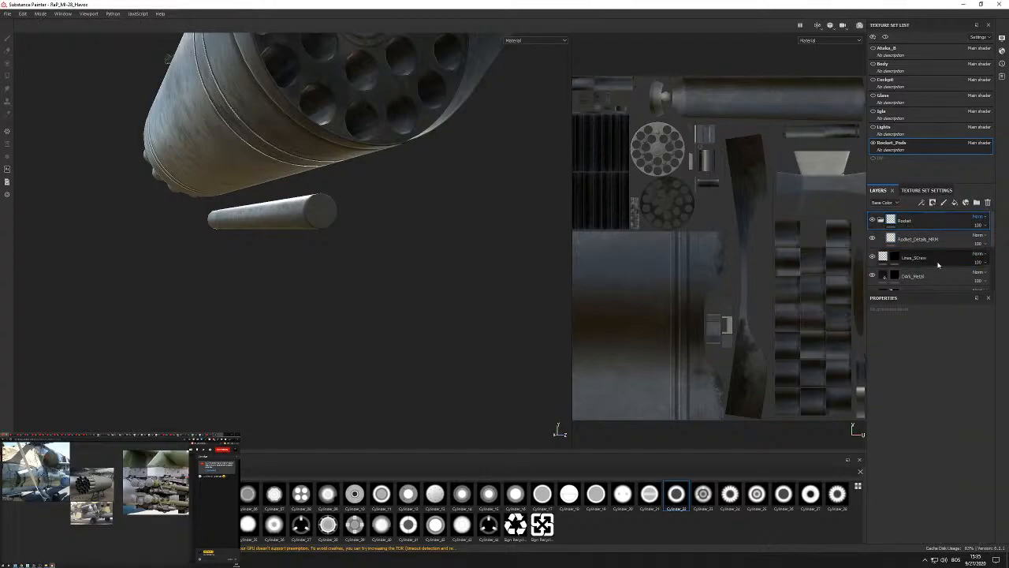
left_click(916, 238)
Examine the UV layout, the small rocket's tip, body and rear end, and the pod's tube openings.
scroll(747, 281, "up", 5)
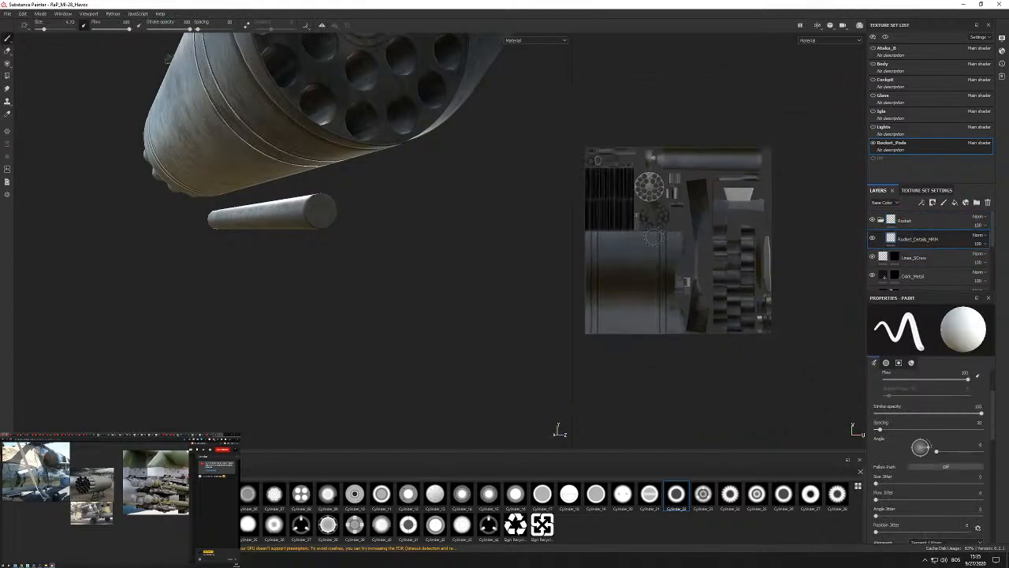
scroll(708, 177, "down", 5)
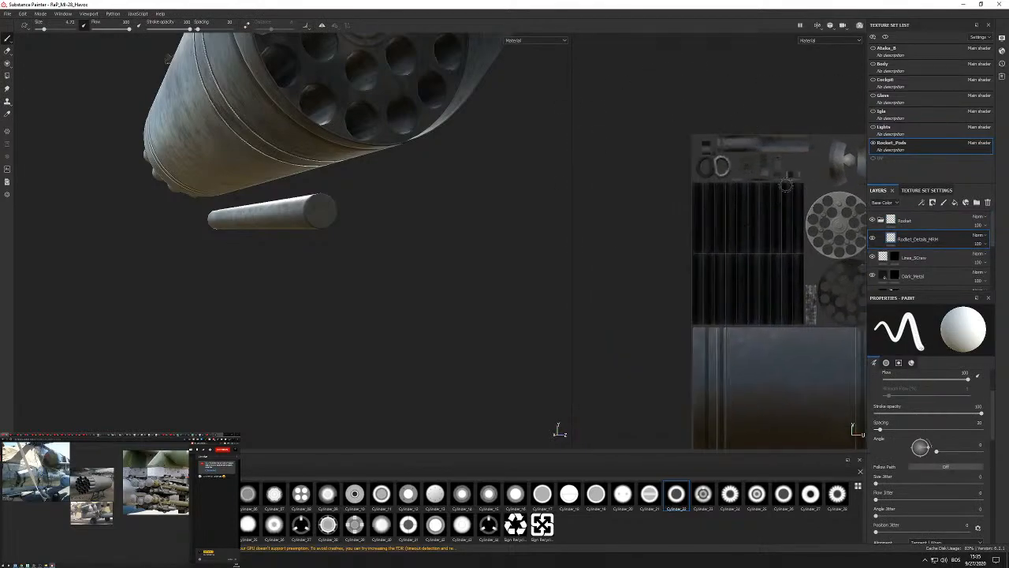
mouse_move(442, 229)
left_mouse_down("alt")
mouse_move(410, 222)
mouse_move(463, 218)
mouse_move(426, 212)
left_mouse_up("alt")
scroll(414, 200, "up", 3)
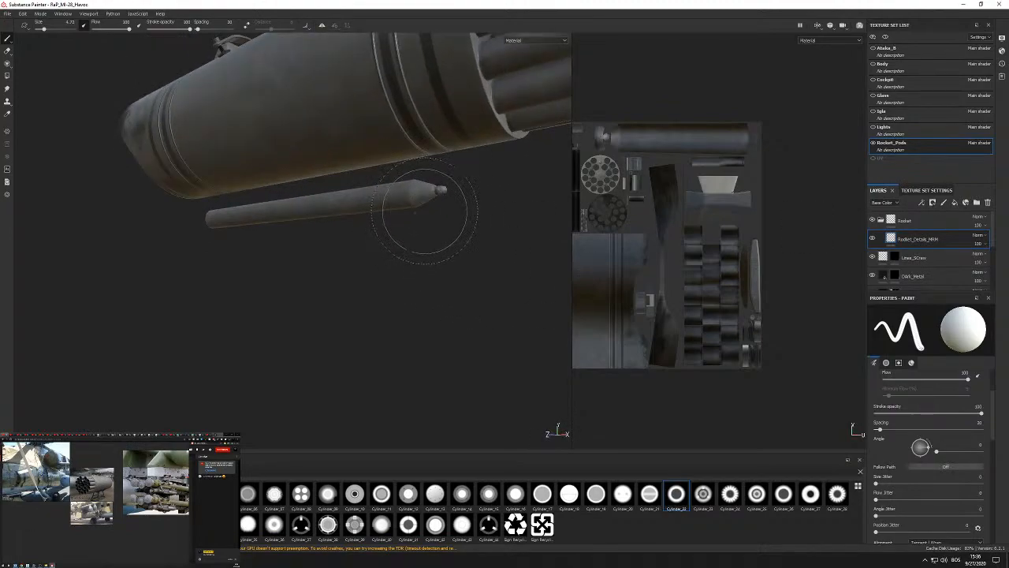
scroll(414, 213, "up", 3)
left_click_drag(197, 189, 536, 203, "alt")
scroll(252, 226, "down", 4)
left_click_drag(252, 226, 414, 229, "alt")
middle_click_drag(470, 237, 384, 226, "alt")
scroll(385, 226, "down", 2)
left_click_drag(442, 217, 296, 227, "alt")
scroll(401, 227, "up", 3)
mouse_move(386, 225)
left_mouse_down("alt")
mouse_move(469, 209)
mouse_move(403, 209)
left_mouse_up("alt")
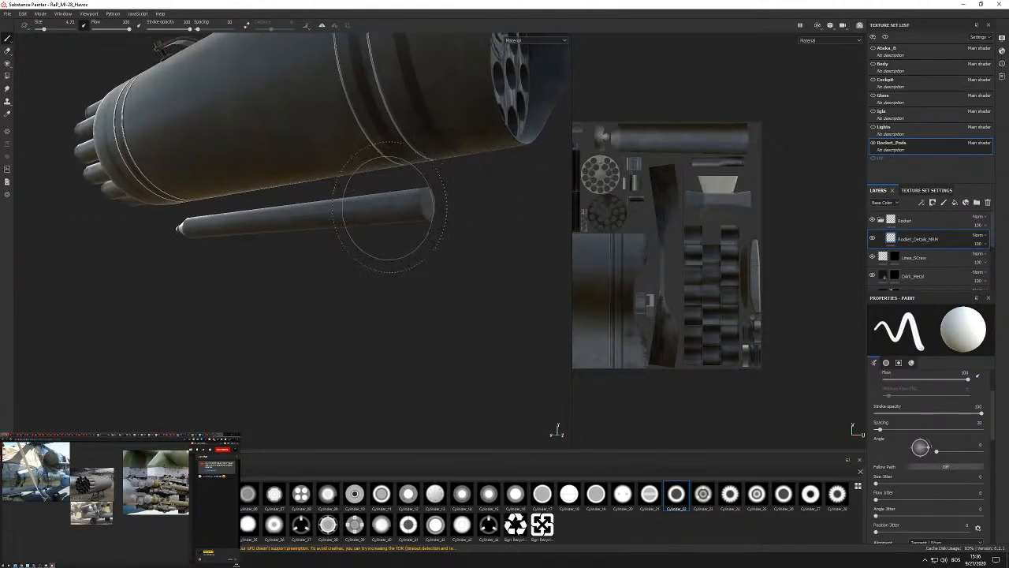
mouse_move(201, 235)
left_mouse_down("alt")
mouse_move(412, 247)
mouse_move(134, 228)
mouse_move(59, 235)
mouse_move(237, 266)
mouse_move(399, 270)
mouse_move(196, 224)
mouse_move(342, 241)
mouse_move(512, 236)
mouse_move(442, 219)
mouse_move(491, 229)
mouse_move(404, 229)
mouse_move(440, 232)
mouse_move(552, 434)
left_mouse_up("alt")
left_click_drag(439, 254, 411, 231, "alt")
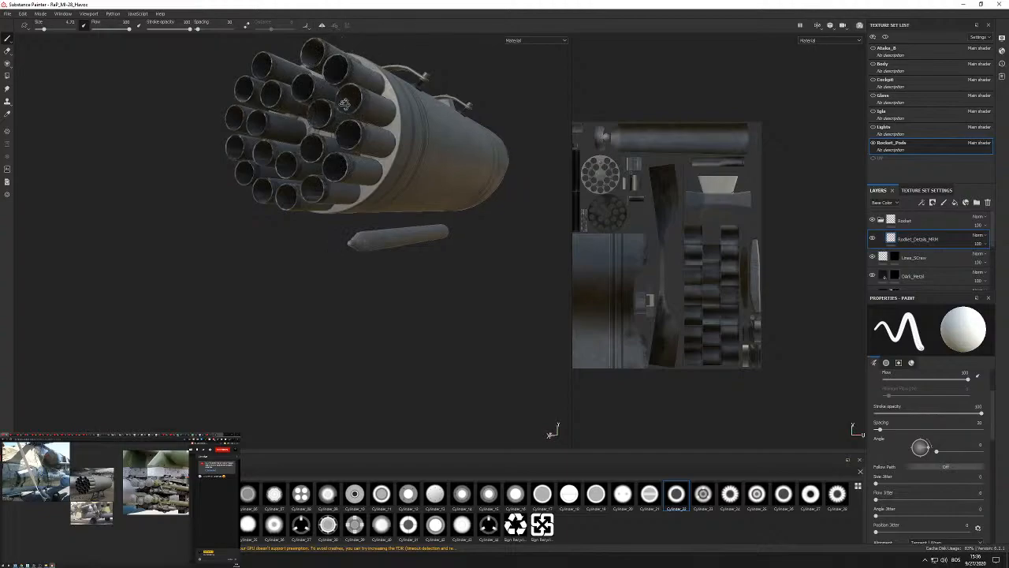
left_click_drag(339, 103, 392, 118, "alt")
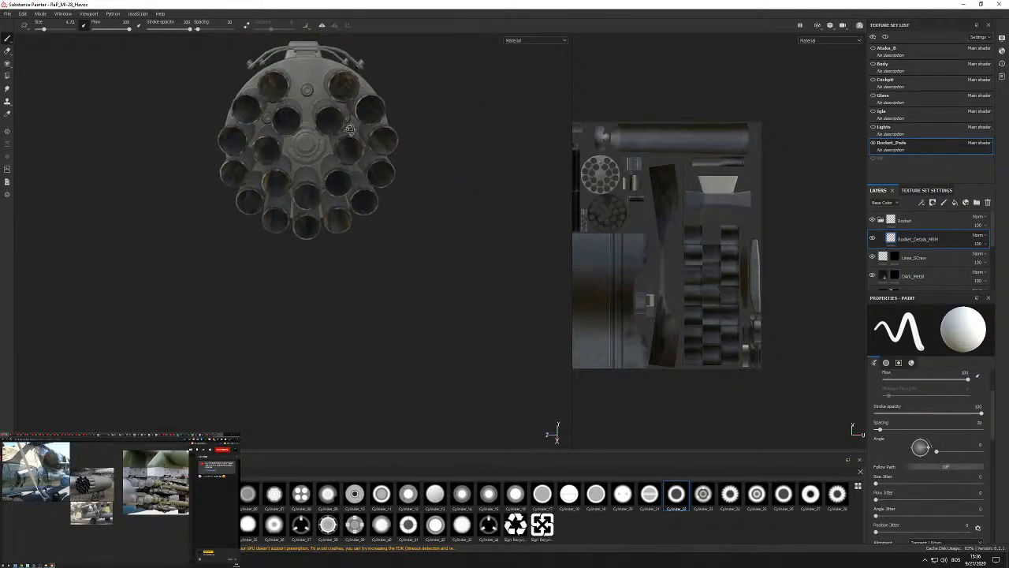
Examine the pod's tube openings and banded body and the small rocket's tip and shaft.
scroll(339, 122, "up", 5)
scroll(343, 86, "down", 8)
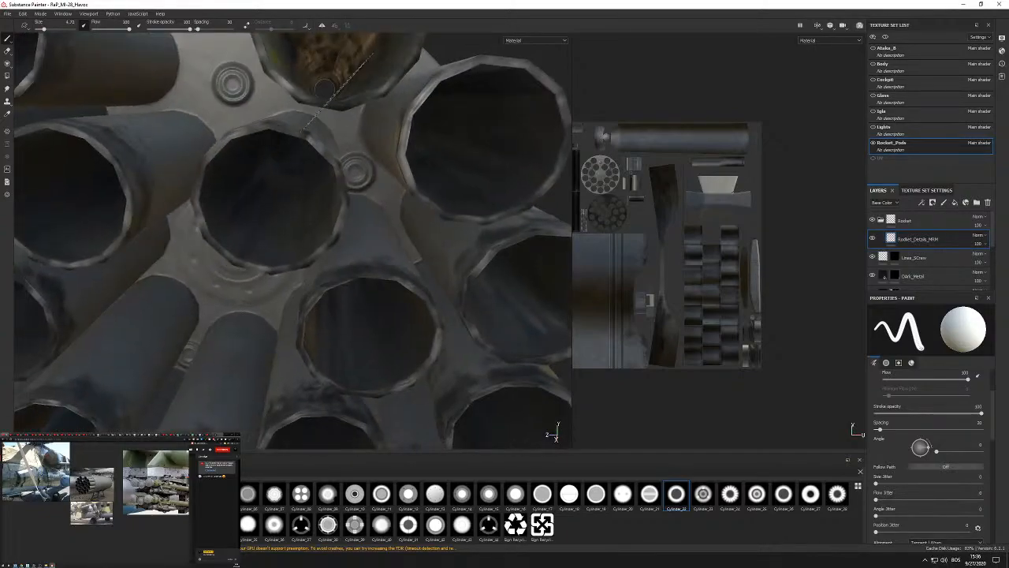
scroll(357, 107, "up", 3)
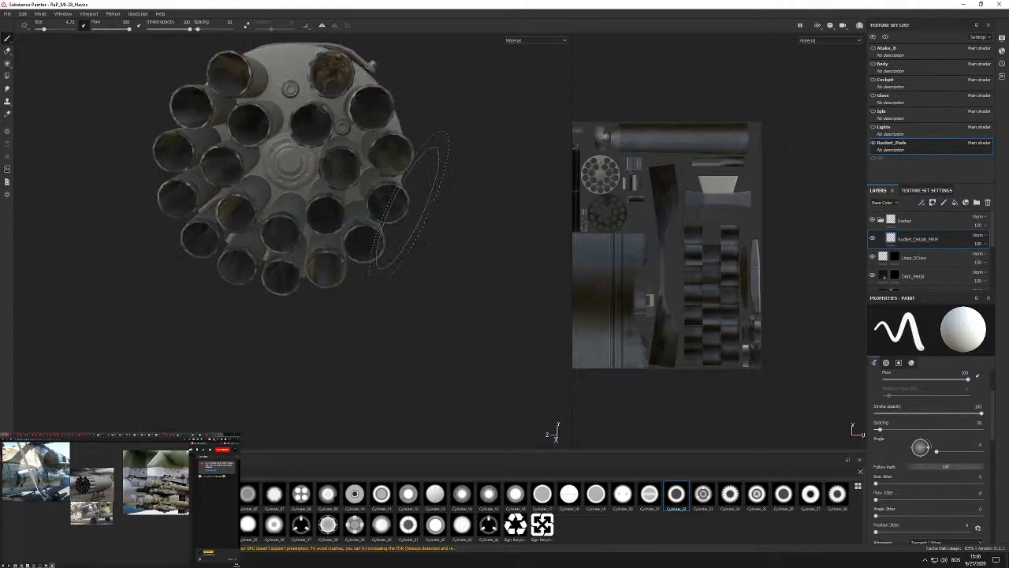
left_click_drag(406, 217, 358, 299, "alt")
left_click_drag(492, 350, 348, 335, "alt")
scroll(348, 335, "up", 3)
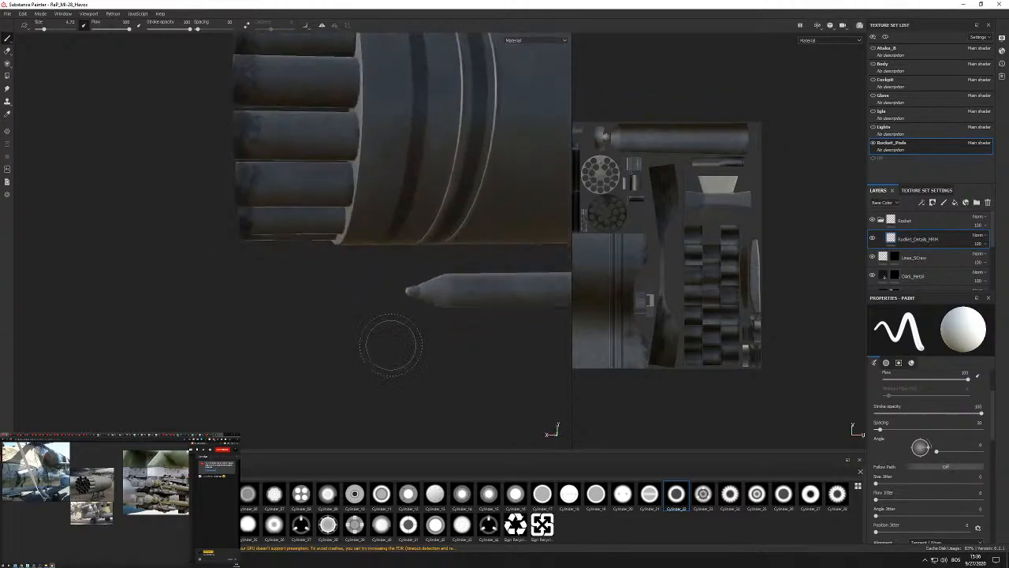
middle_click_drag(348, 335, 216, 250)
scroll(282, 226, "up", 3)
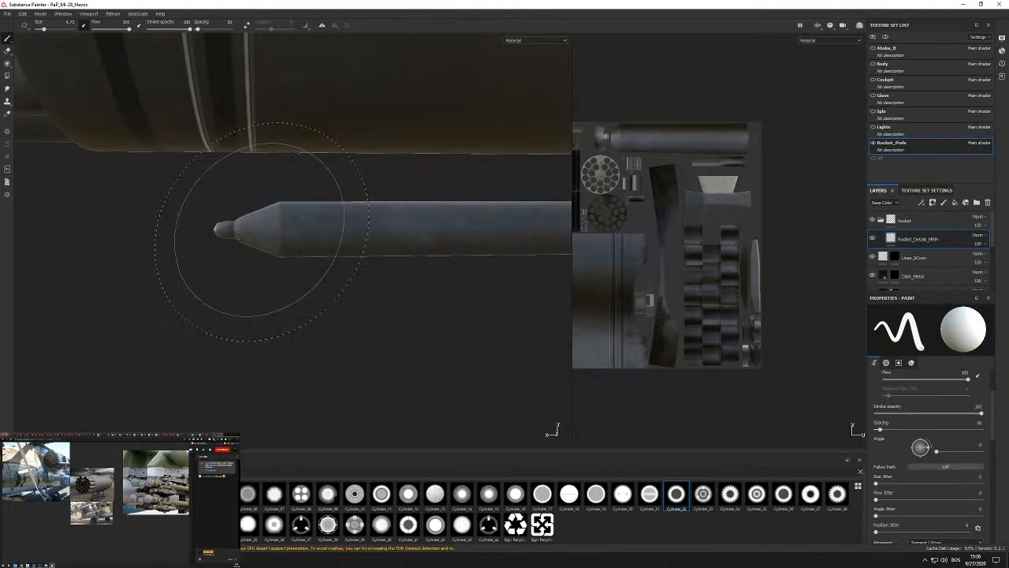
left_click_drag(229, 230, 63, 180, "alt")
scroll(212, 172, "down", 4)
middle_click_drag(203, 139, 260, 215, "alt")
left_click_drag(332, 214, 298, 153, "alt")
scroll(298, 153, "down", 4)
mouse_move(277, 97)
left_mouse_down("alt")
mouse_move(372, 153)
mouse_move(462, 145)
mouse_move(229, 161)
mouse_move(333, 163)
mouse_move(250, 149)
mouse_move(280, 80)
left_mouse_up("alt")
scroll(237, 160, "down", 3)
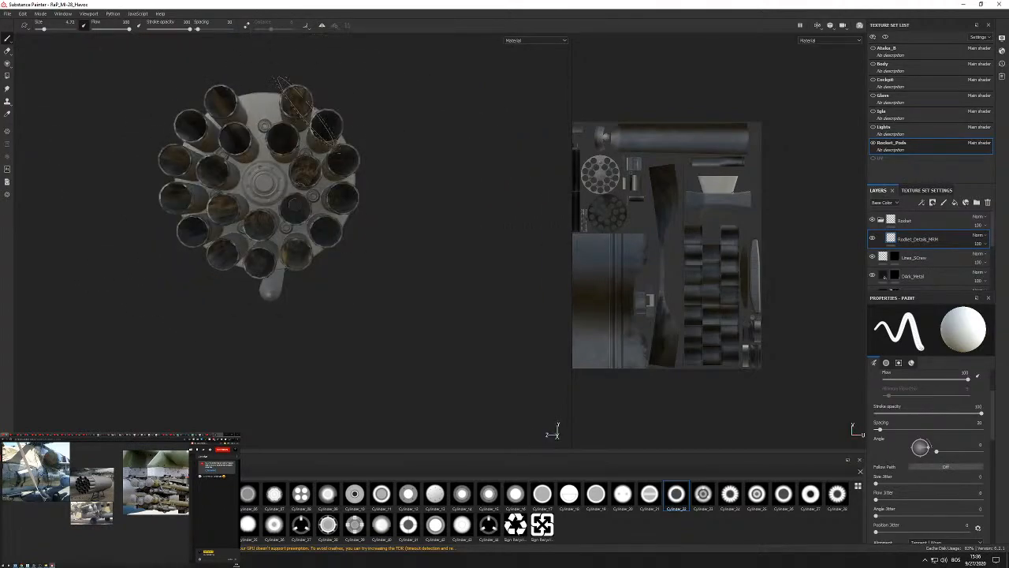
mouse_move(373, 172)
left_mouse_down("alt")
mouse_move(387, 189)
mouse_move(368, 228)
mouse_move(378, 190)
mouse_move(387, 192)
mouse_move(416, 159)
mouse_move(365, 227)
mouse_move(402, 244)
mouse_move(359, 244)
left_mouse_up("alt")
scroll(360, 244, "up", 3)
scroll(360, 244, "up", 2)
scroll(410, 241, "up", 2)
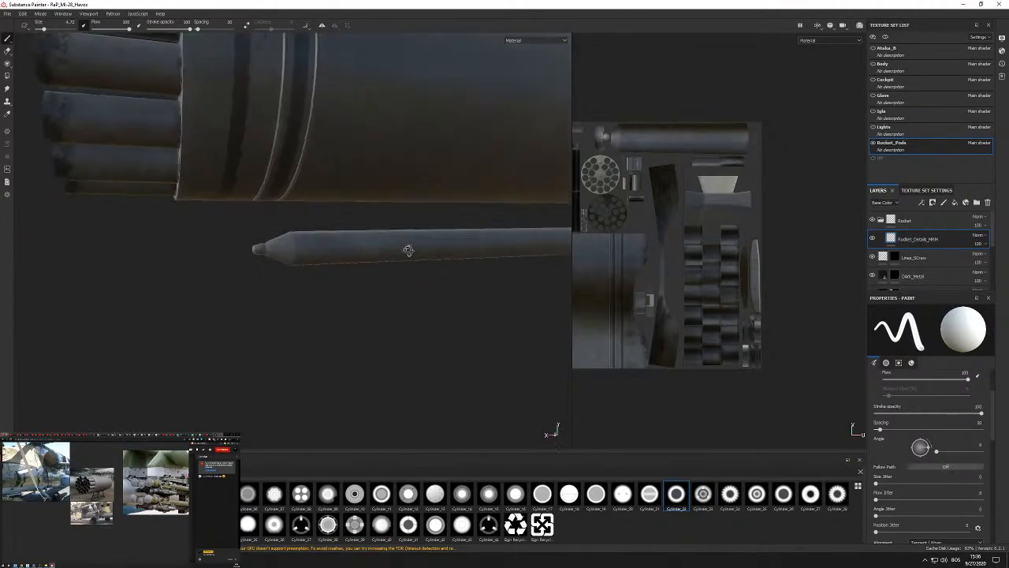
scroll(711, 288, "up", 3)
Limit the brush material to the color and height channels, with a near-black base colour and height about -0.54.
scroll(711, 288, "down", 2)
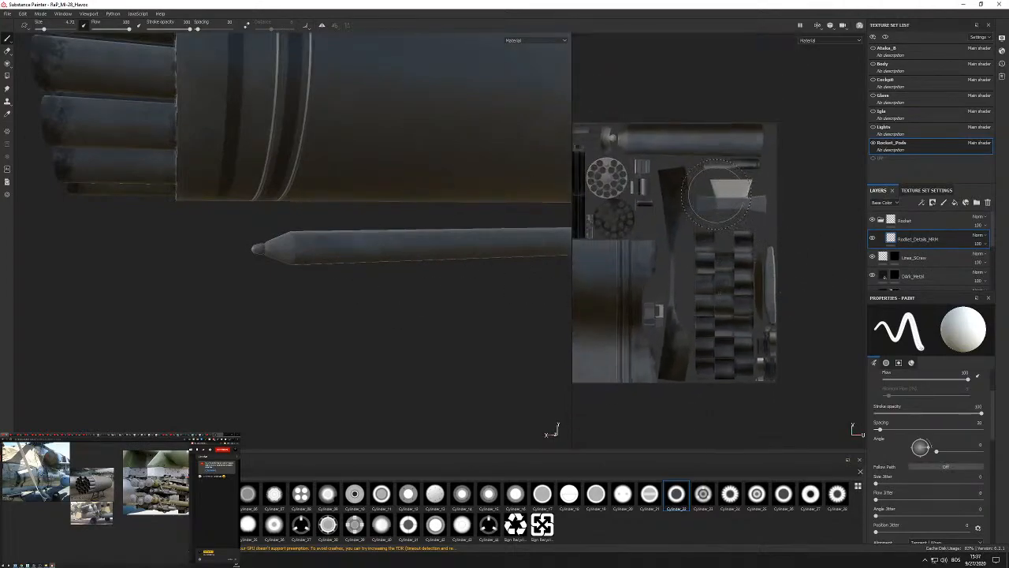
scroll(720, 193, "up", 5)
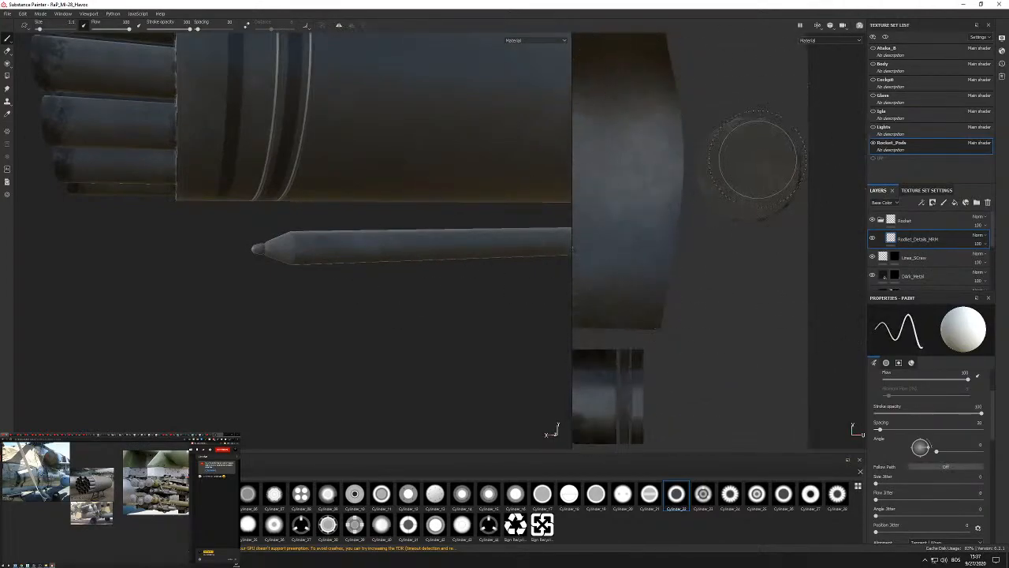
scroll(948, 479, "down", 5)
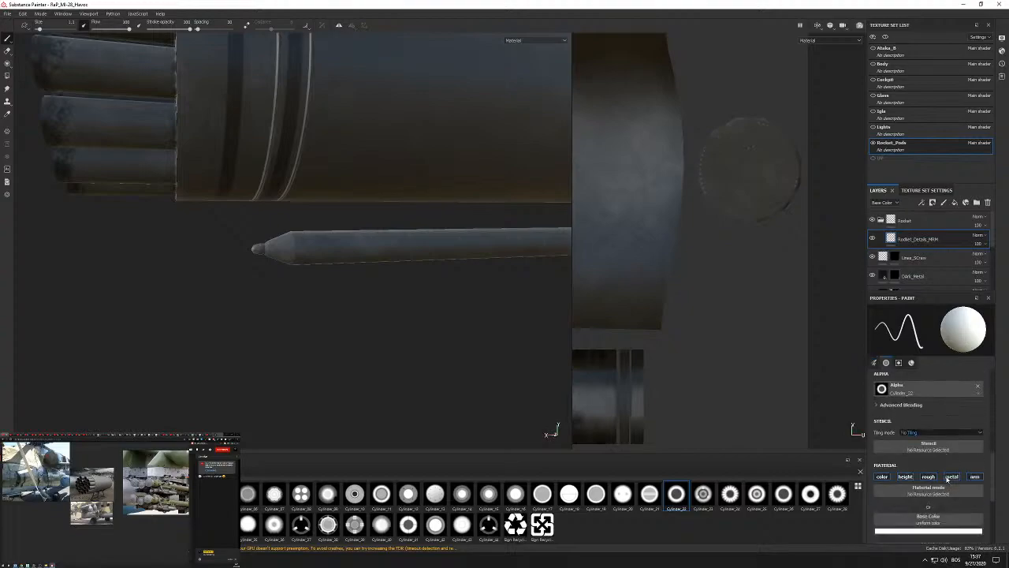
scroll(950, 473, "down", 1)
left_click(975, 430)
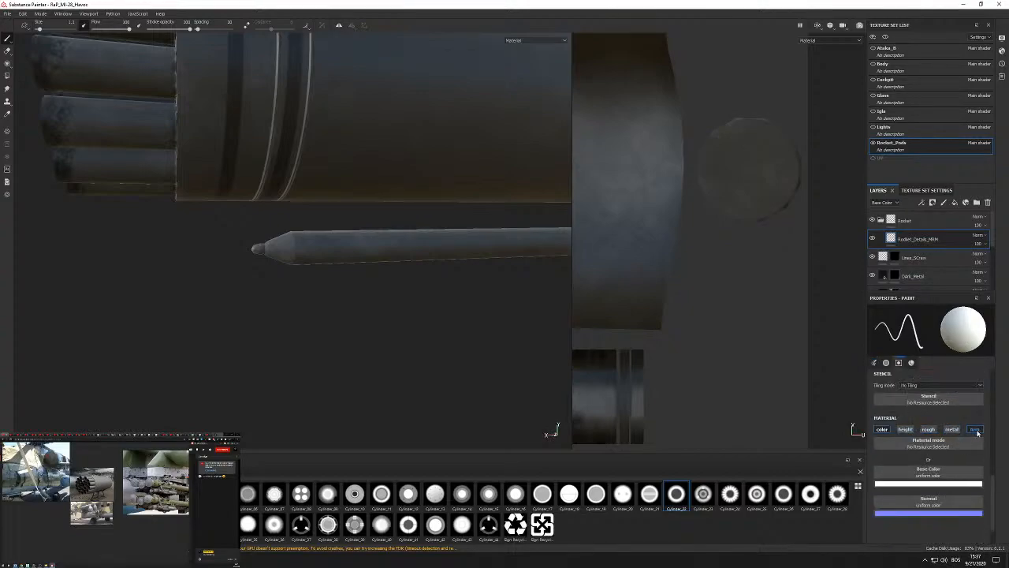
left_click(976, 430)
left_click(902, 485)
left_click(905, 462)
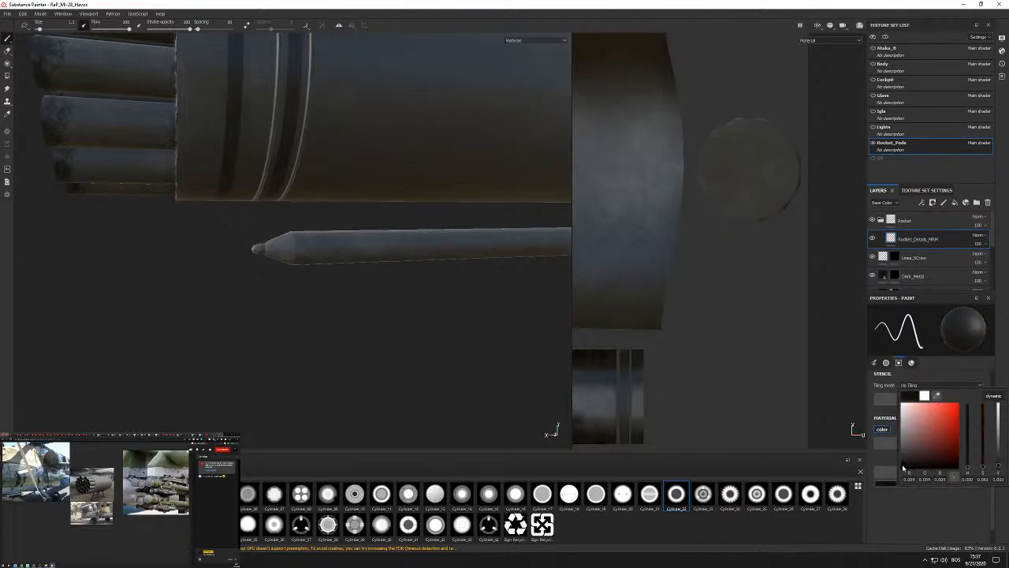
left_click(905, 429)
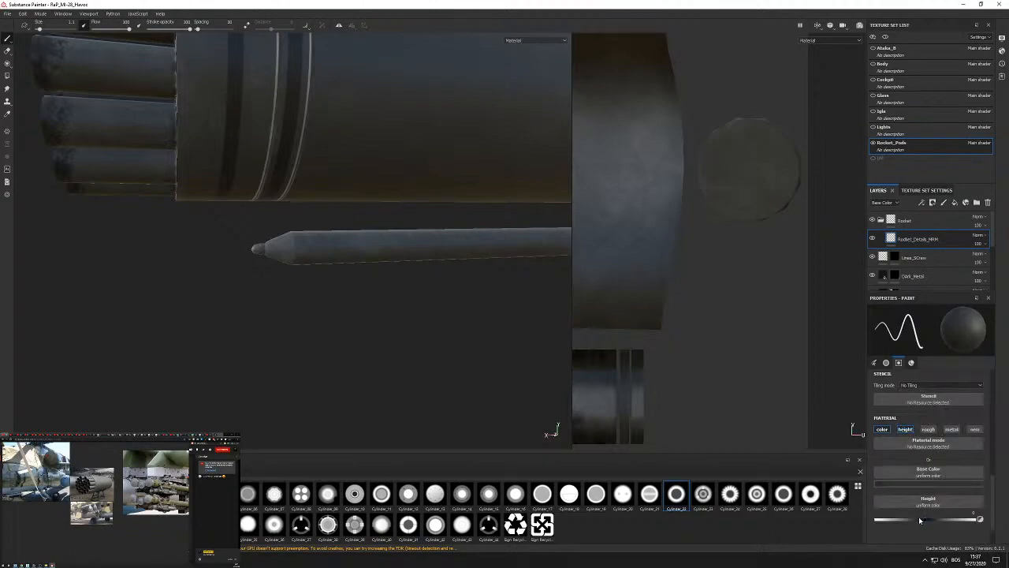
Stamp the four-spoked Cylinder alpha over the rocket's round rear cap in the UV layout at brush size 1.22.
left_click(749, 167)
left_click_drag(491, 266, 377, 240, "alt")
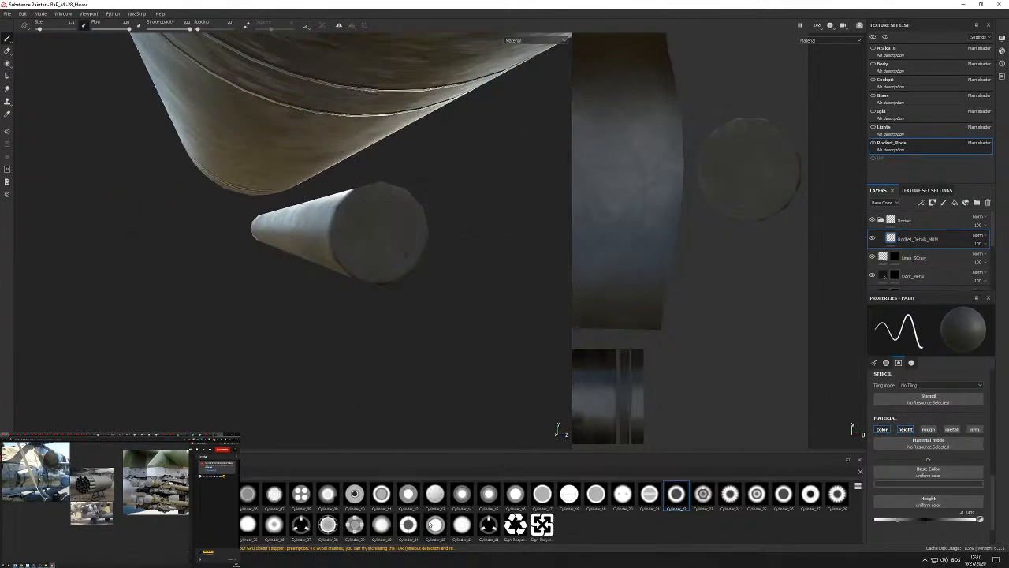
left_click(409, 527)
scroll(749, 197, "up", 2)
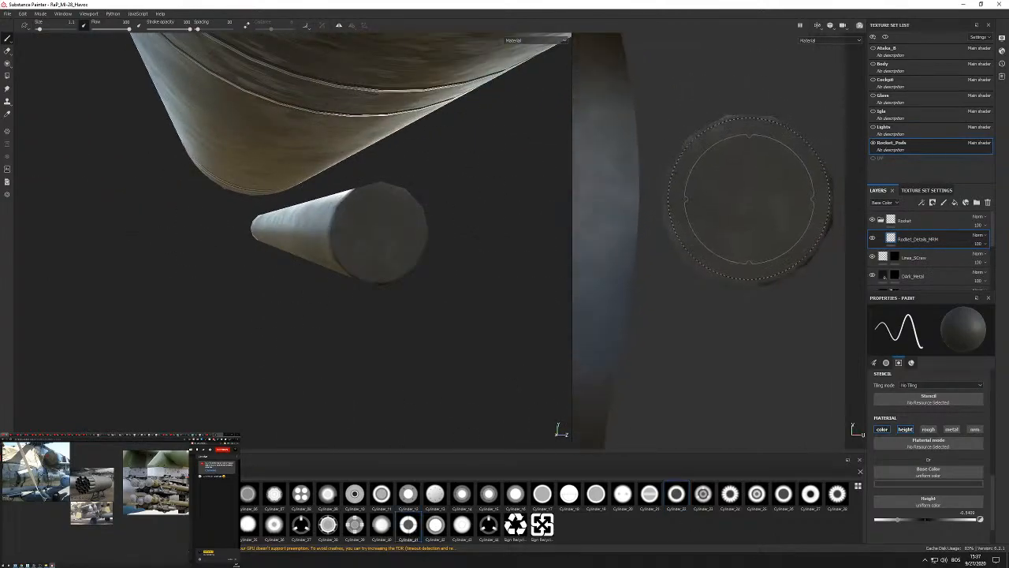
mouse_move(748, 198)
right_mouse_down("ctrl")
mouse_move(763, 198)
mouse_move(741, 199)
right_mouse_up("ctrl")
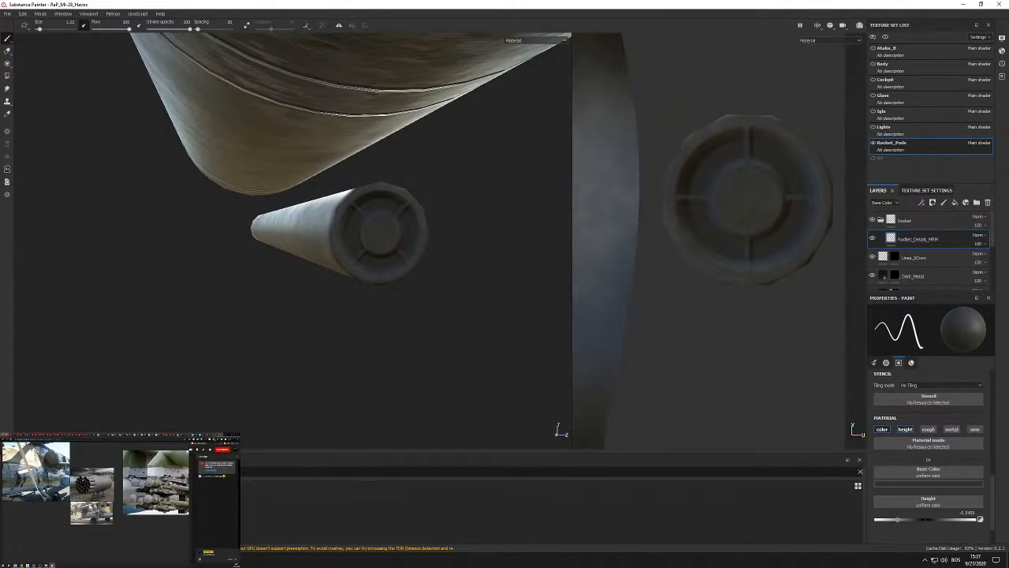
Search the alphas for "circle", load the solid Shape Circle alpha with Squeeze 1, and shrink the brush to fit the cap's hub.
type("c")
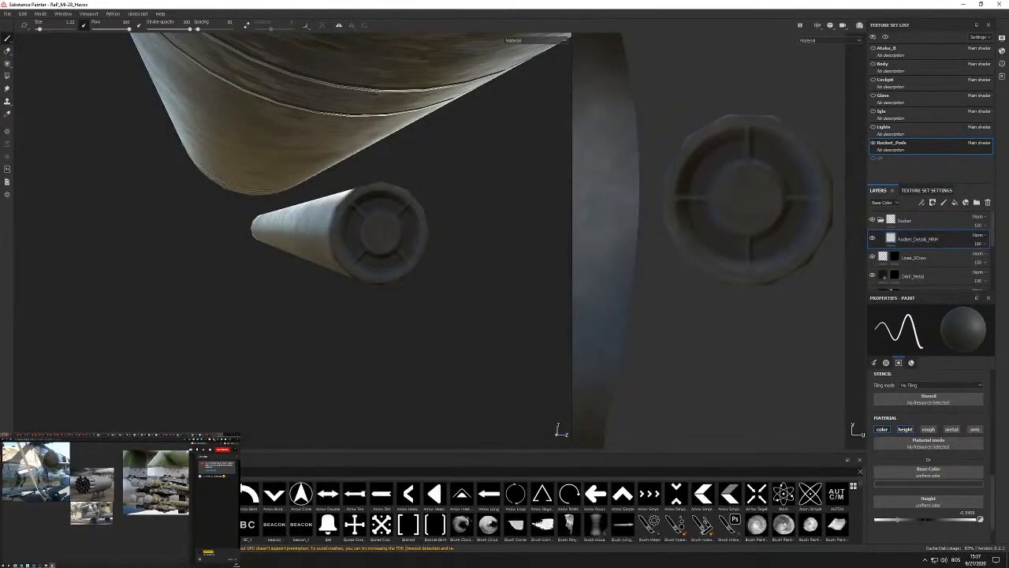
type("ircle")
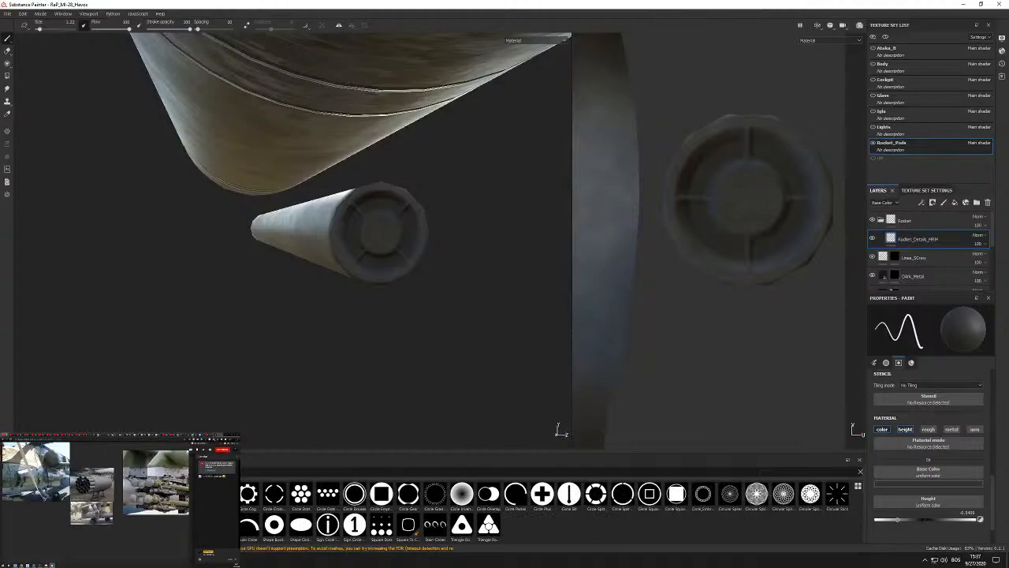
scroll(951, 447, "down", 2)
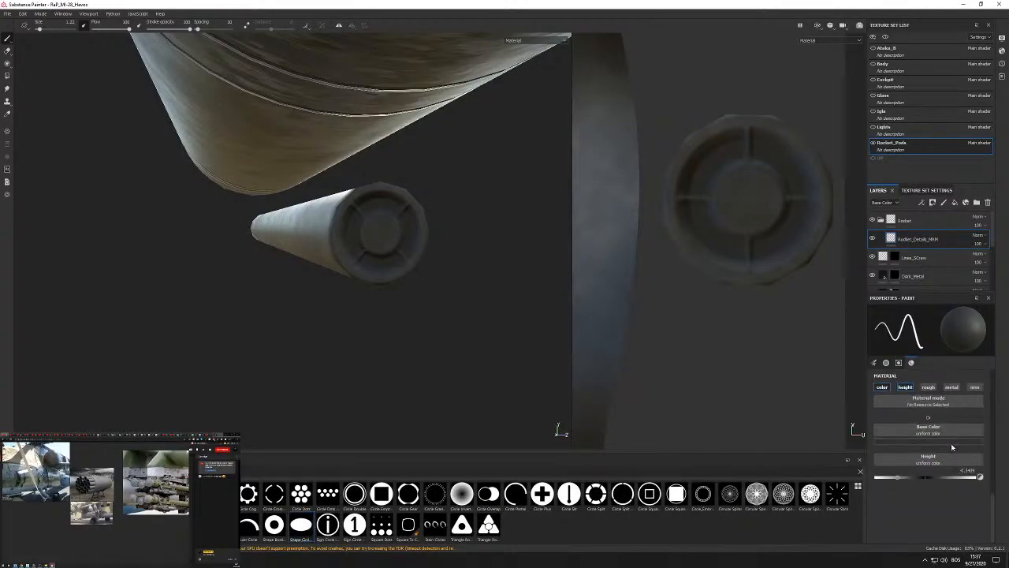
scroll(909, 484, "up", 3)
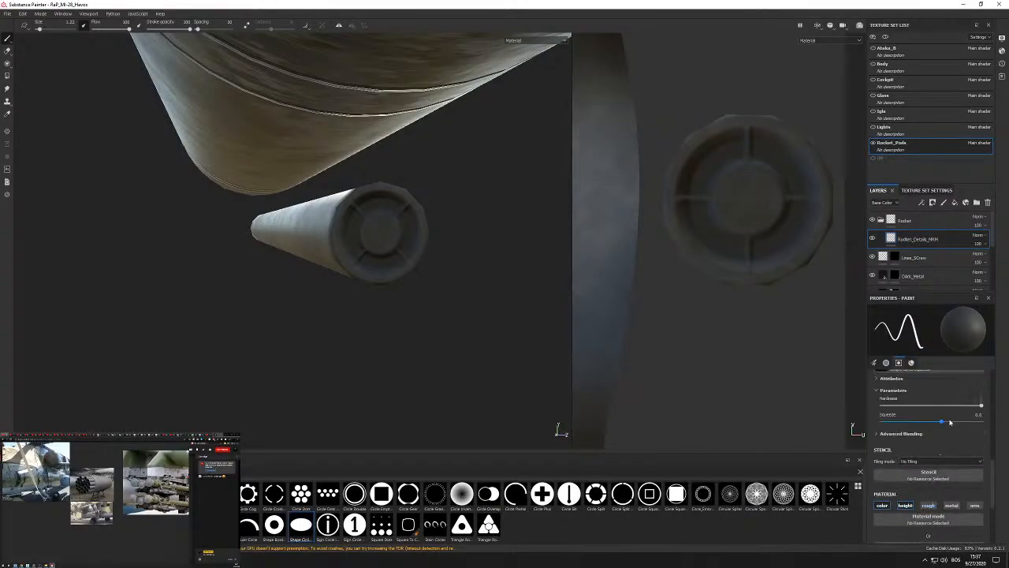
left_click_drag(945, 421, 982, 421)
mouse_move(750, 198)
right_mouse_down("ctrl")
mouse_move(705, 199)
mouse_move(764, 199)
mouse_move(753, 199)
right_mouse_up("ctrl")
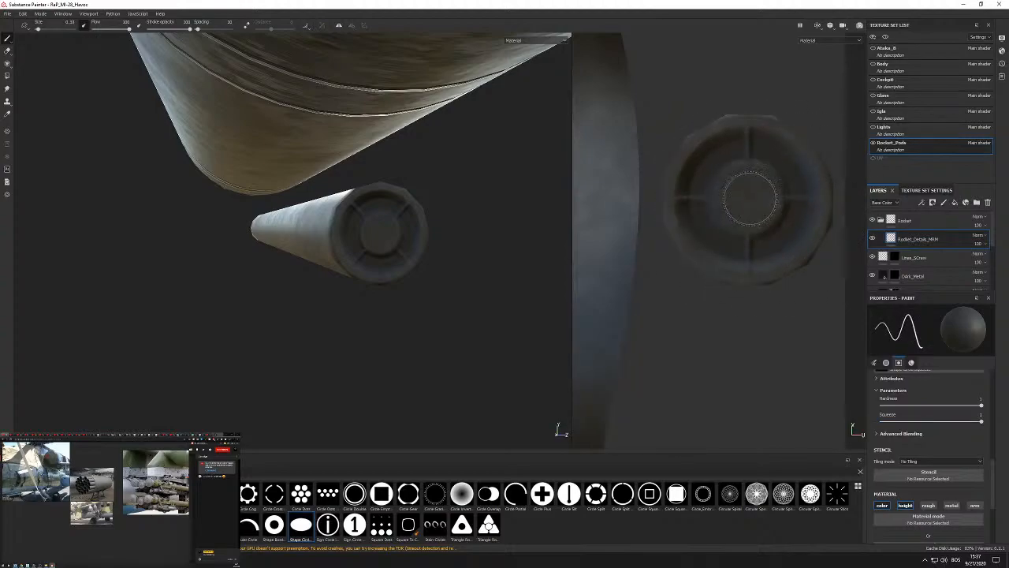
Darken the base colour to almost pure black and try stamping the circle on the cap's hub at brush size 0.42.
scroll(913, 442, "down", 3)
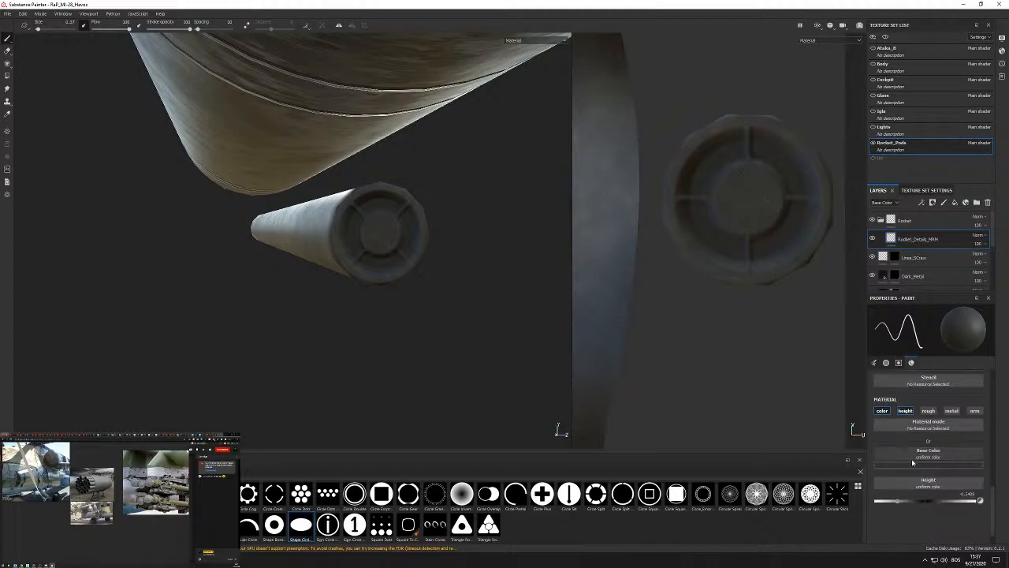
left_click(913, 441)
left_click(904, 515)
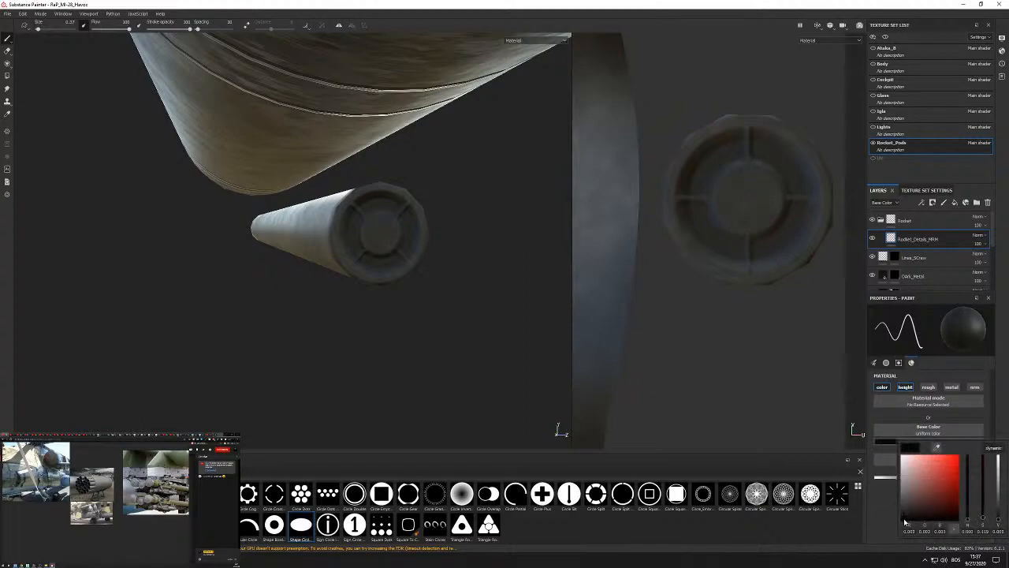
left_click(749, 198)
key("ctrl+z")
right_click_drag(749, 198, 754, 198, "ctrl")
left_click(748, 198)
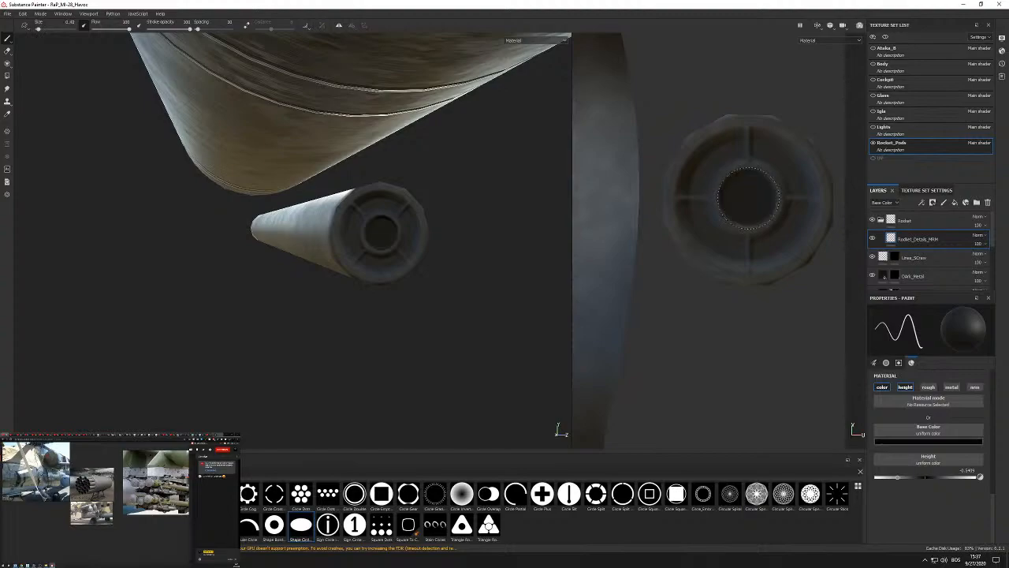
left_click_drag(378, 239, 388, 242, "alt")
key("ctrl+z")
Enable the roughness channel at about 0.8 and stamp the black recessed circle in the centre of the rocket's rear cap.
left_click(928, 387)
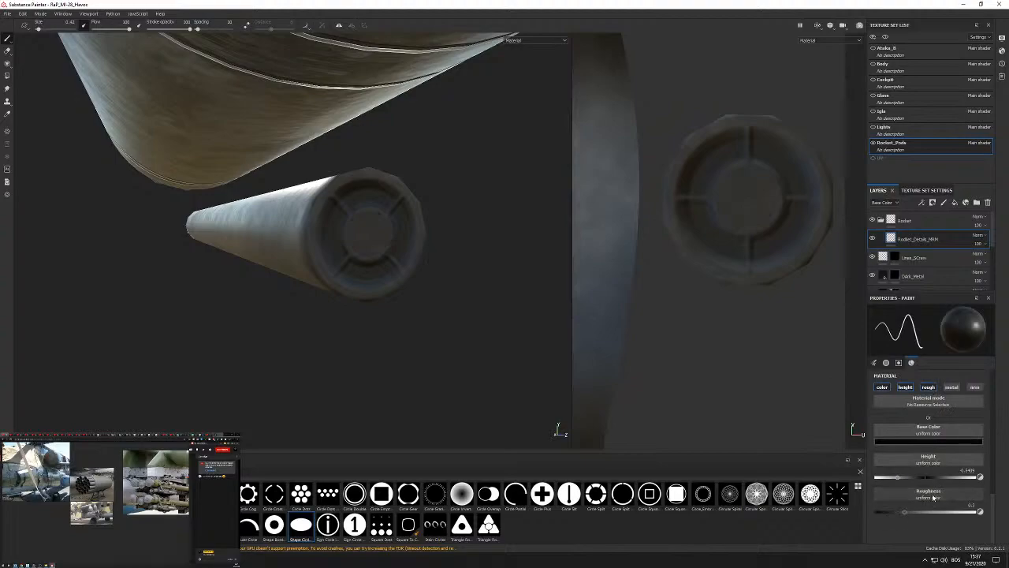
left_click(750, 198)
key("ctrl+z")
mouse_move(937, 516)
left_mouse_down()
mouse_move(889, 515)
mouse_move(958, 516)
left_mouse_up()
scroll(749, 199, "up", 2)
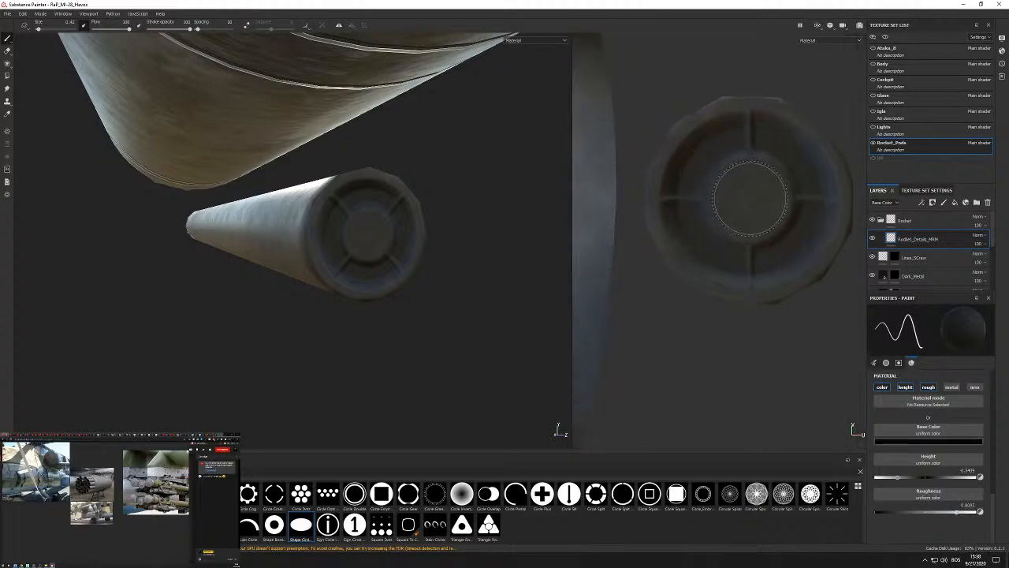
left_click(750, 199)
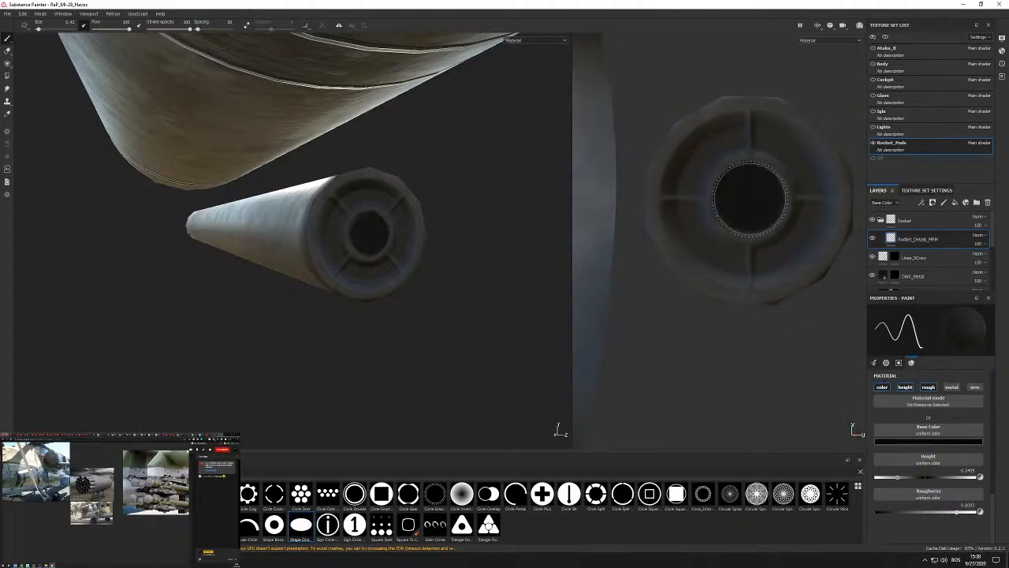
key("ctrl+z")
left_click(750, 198)
Add a fill layer with a black mask inside the Rocket folder, beneath Rocket_Details_NRM.
mouse_move(268, 221)
left_mouse_down("alt")
mouse_move(231, 218)
mouse_move(236, 229)
mouse_move(221, 232)
mouse_move(276, 214)
left_mouse_up("alt")
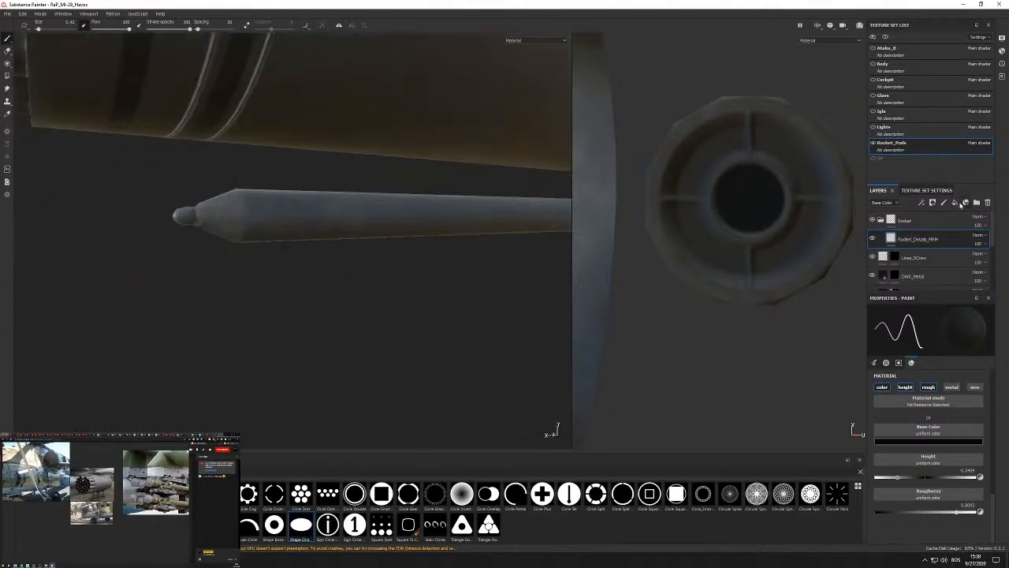
left_click(940, 214)
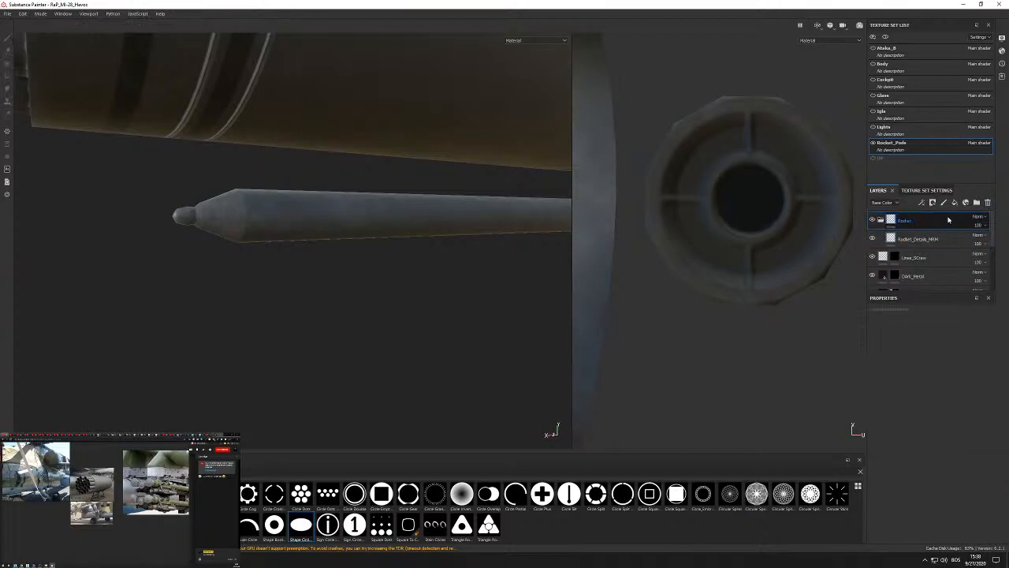
scroll(935, 245, "down", 2)
left_click(934, 268)
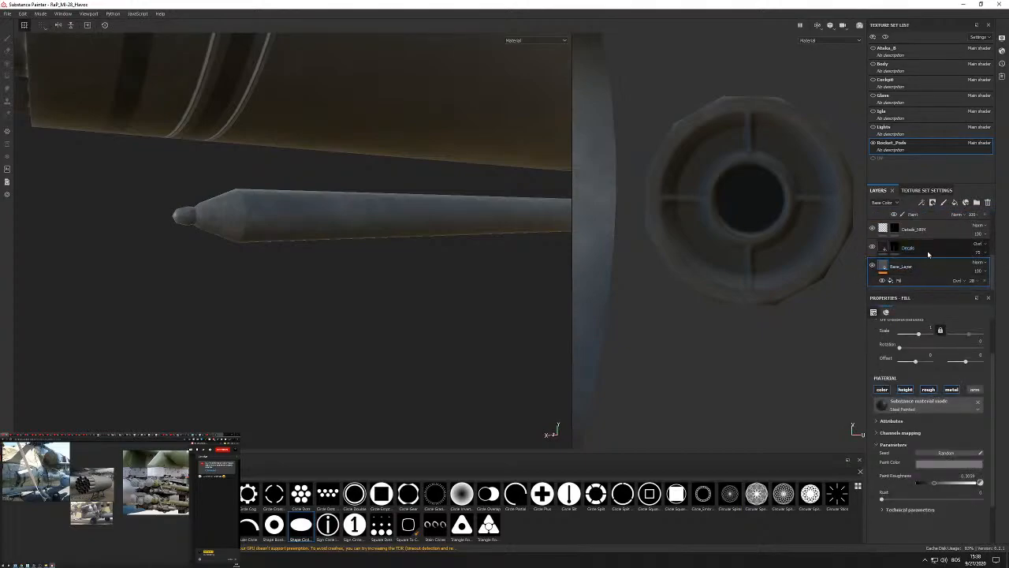
scroll(929, 254, "up", 2)
left_click(948, 224)
left_click(953, 203)
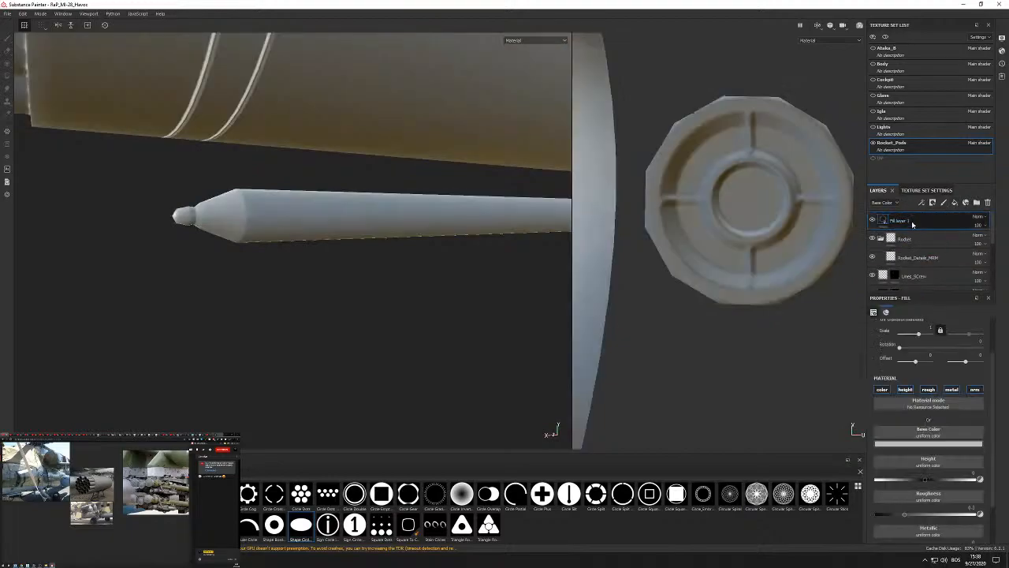
right_click(930, 264)
left_click(946, 32)
Reveal the new fill layer on the whole small rocket by filling its mesh in the mask with Polygon Fill.
key("4")
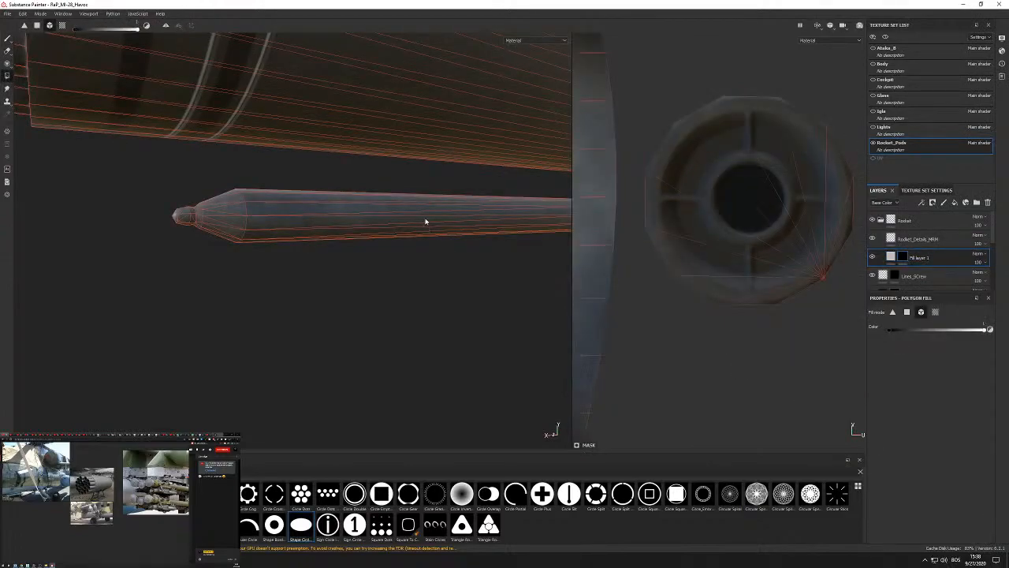
left_click(426, 222)
left_click_drag(426, 221, 248, 238, "alt")
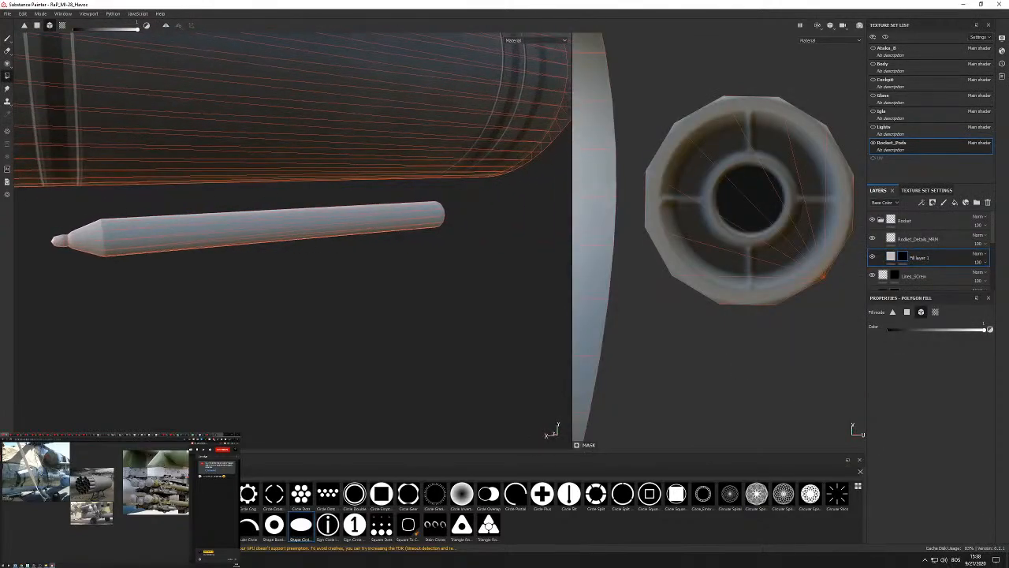
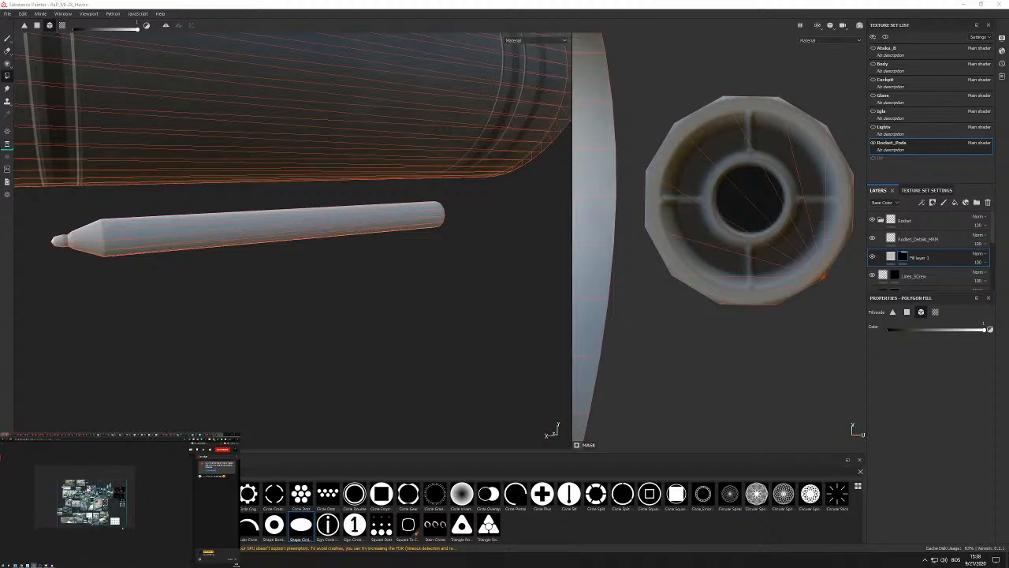
Save the project, then browse the rocket pod photos and search results in the web browser for rocket references.
key("ctrl+s")
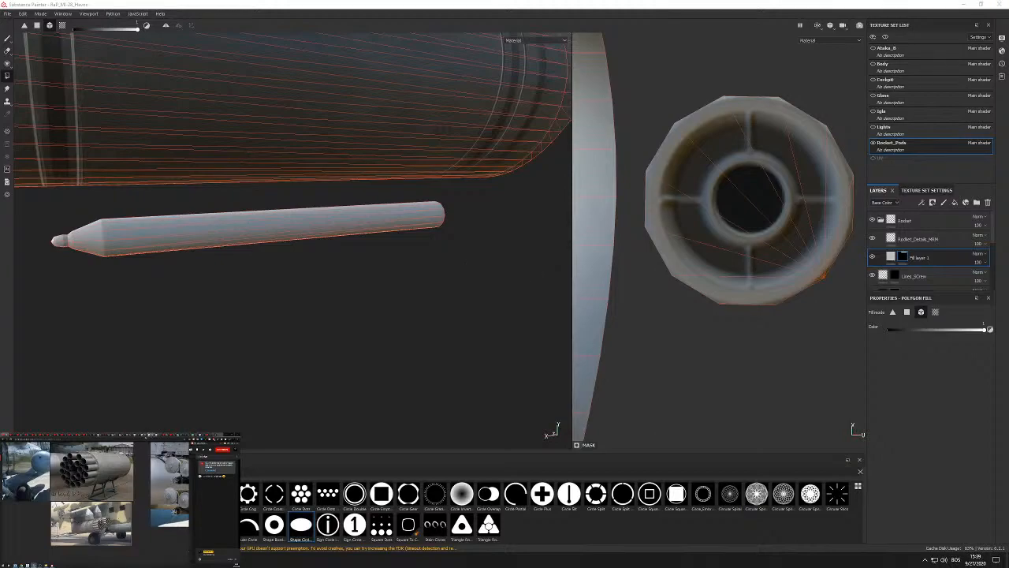
left_click(135, 436)
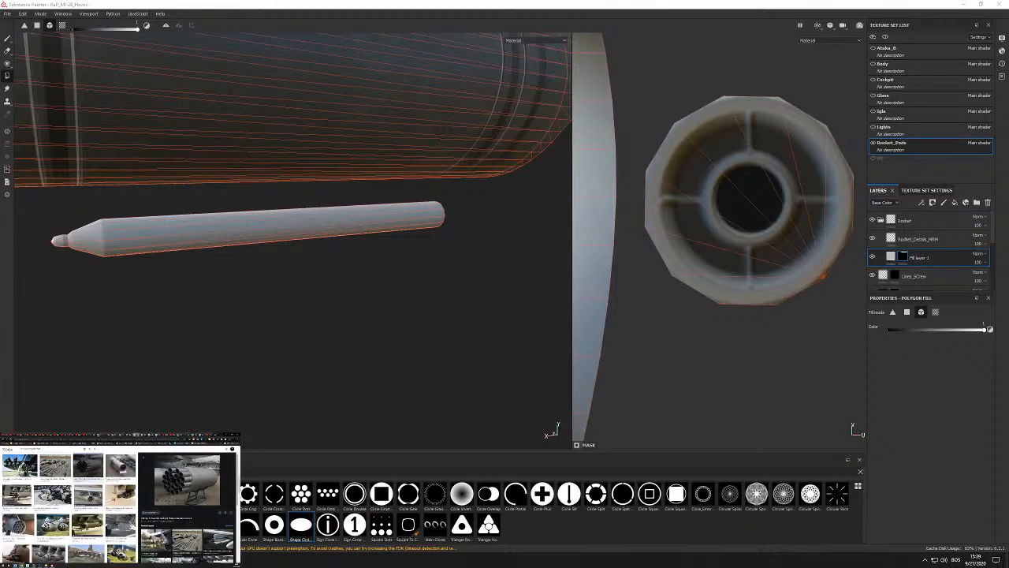
scroll(69, 508, "down", 4)
scroll(70, 509, "down", 4)
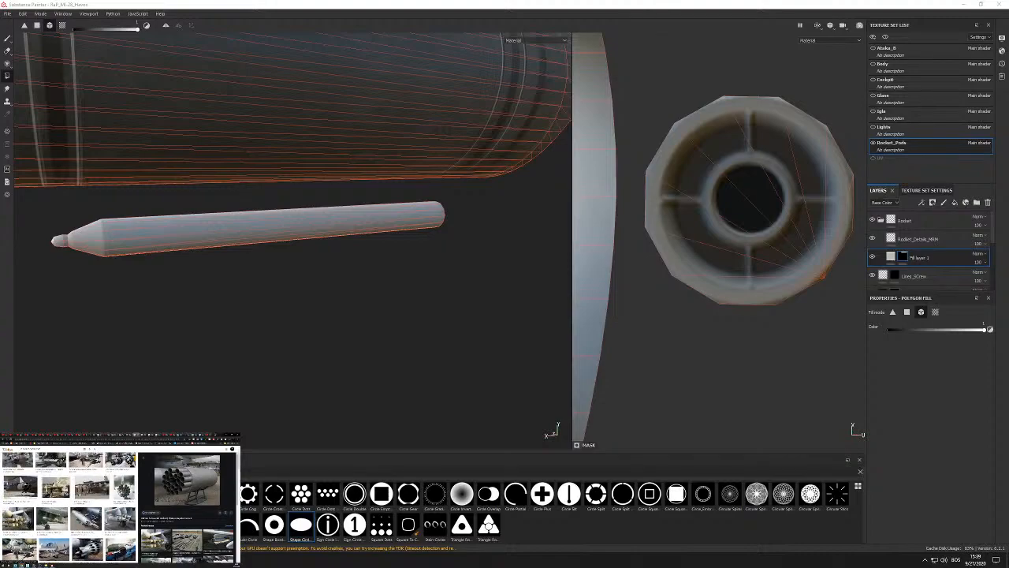
scroll(69, 509, "up", 5)
left_click(23, 457)
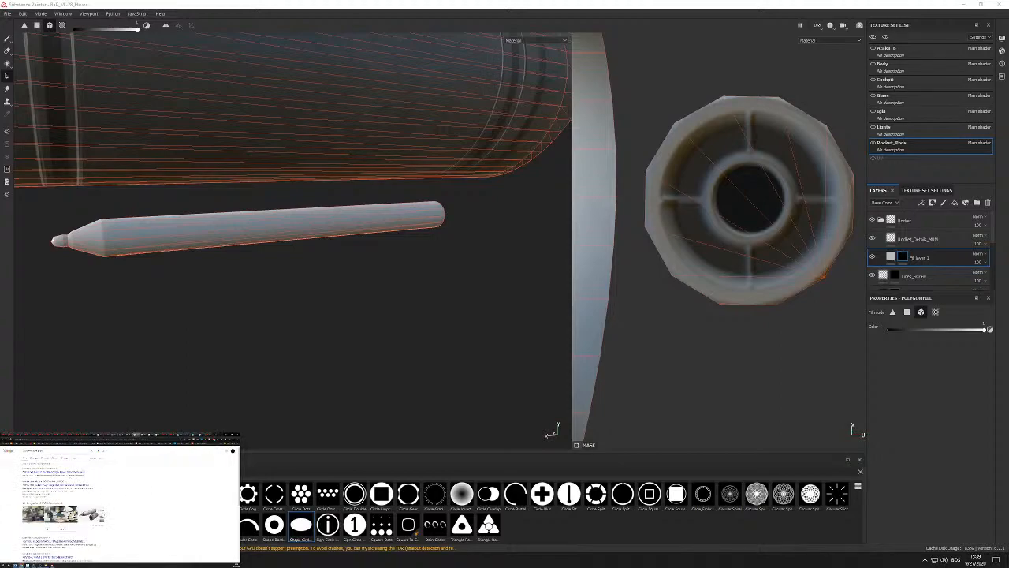
scroll(113, 485, "down", 6)
scroll(112, 485, "up", 4)
left_click(145, 435)
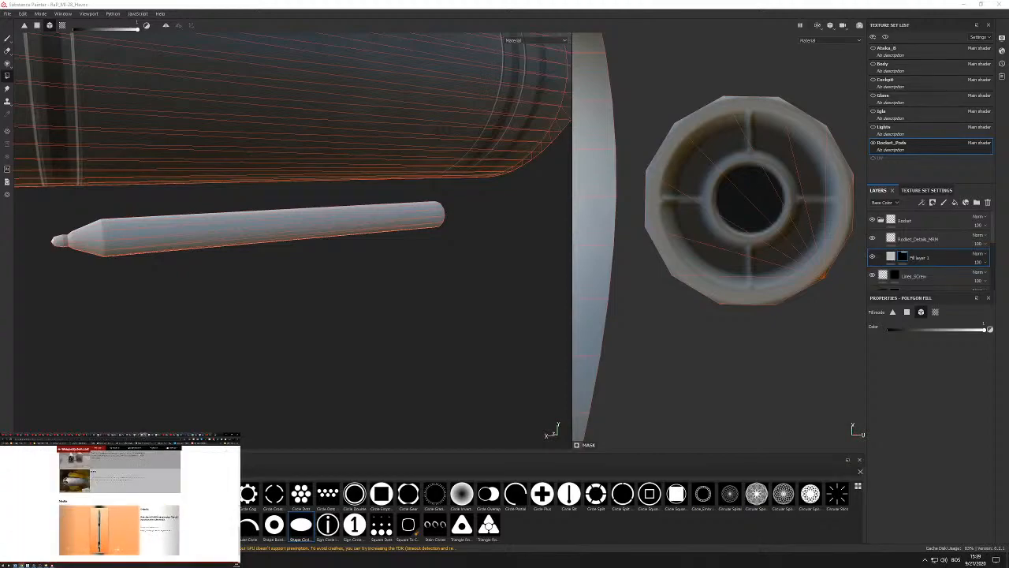
Run a web search for the pod name highlighted in the weapon systems page's rocket pod section.
scroll(120, 505, "down", 3)
scroll(119, 505, "down", 2)
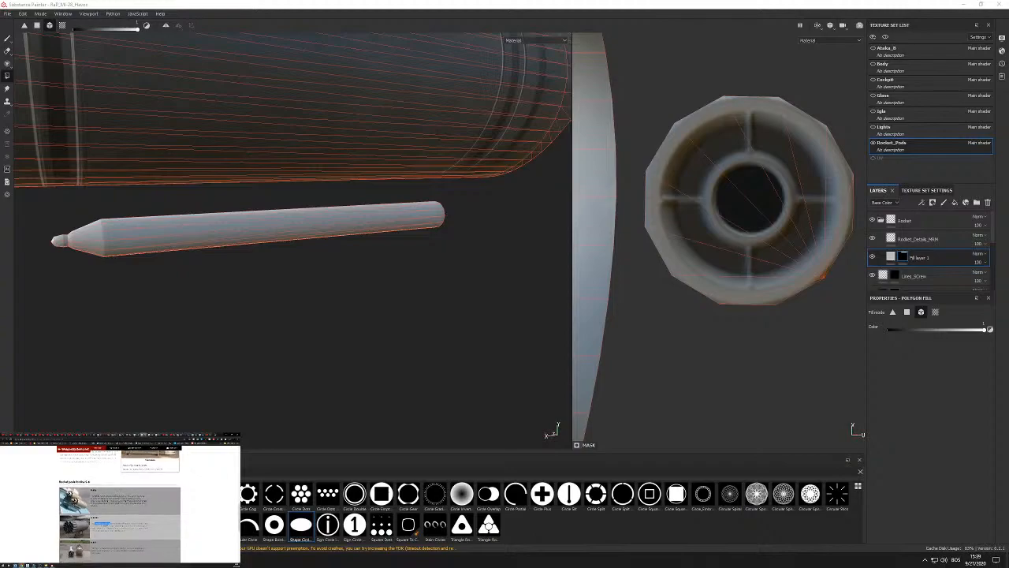
left_click(107, 508)
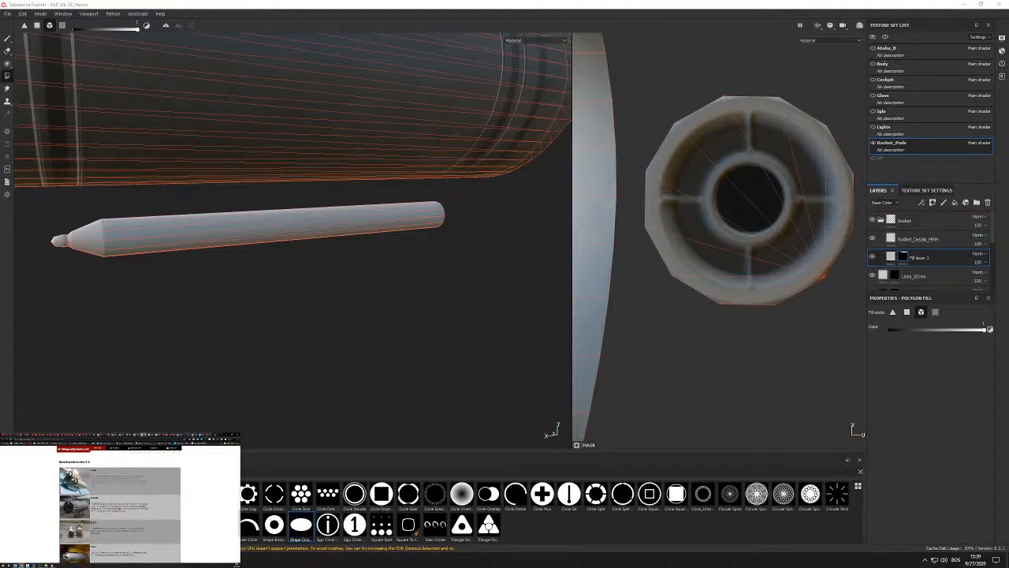
right_click(96, 503)
left_click(110, 507)
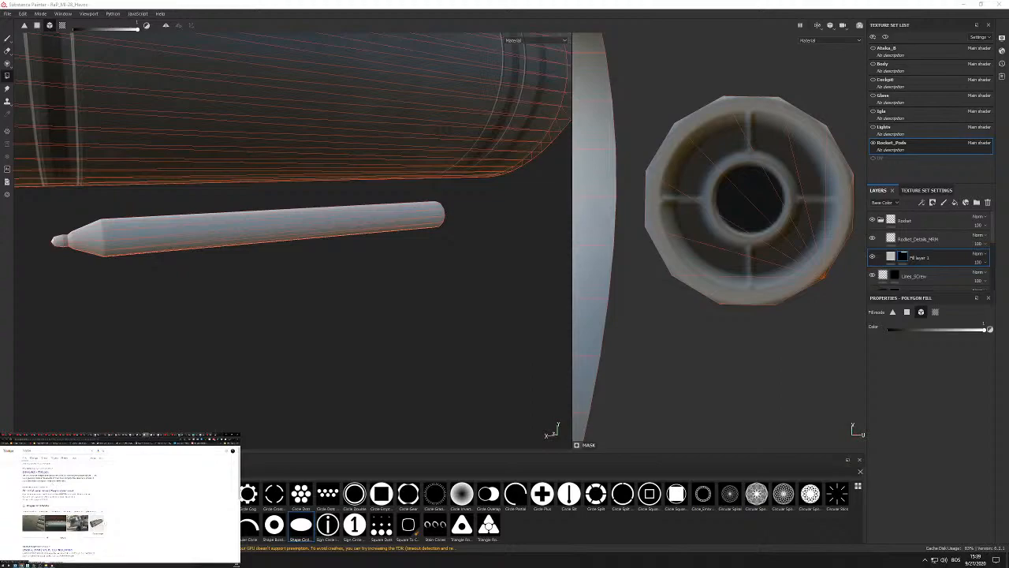
Examine the rocket drawings in the image results and read the Wikipedia article, following its link to a related article.
left_click(36, 472)
scroll(119, 505, "down", 10)
scroll(118, 505, "up", 10)
left_click(221, 479)
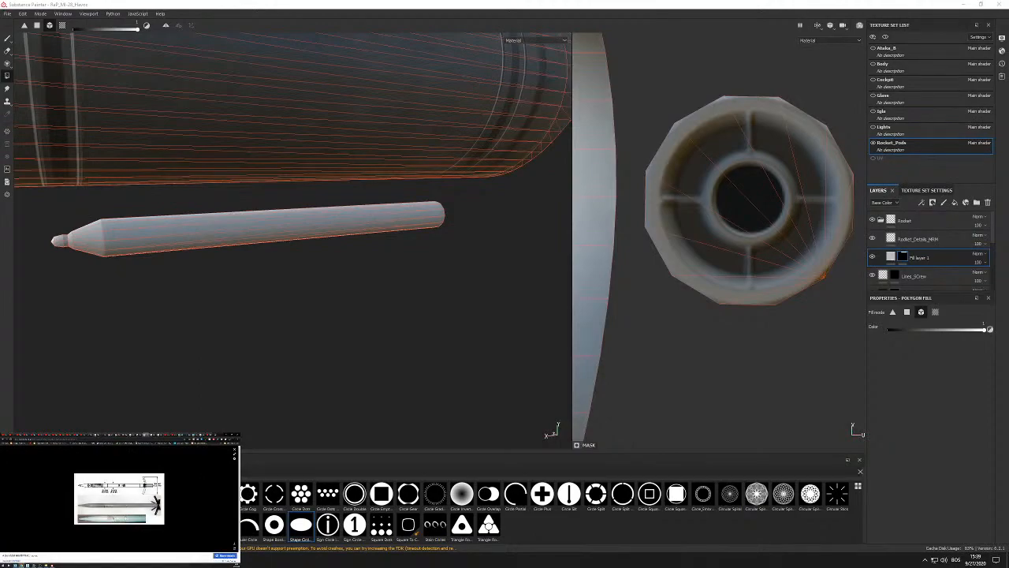
left_click(4, 440)
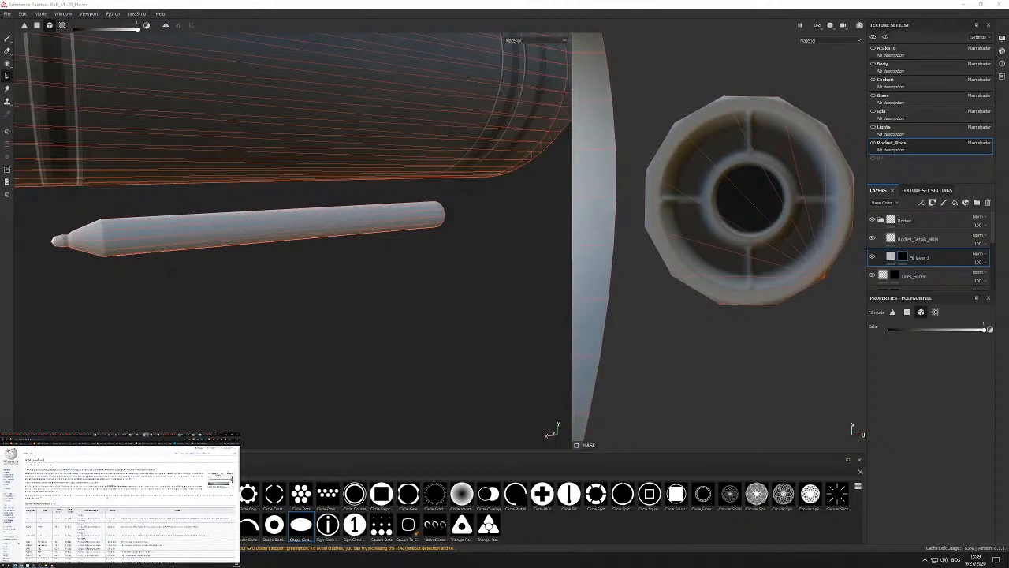
scroll(107, 497, "down", 5)
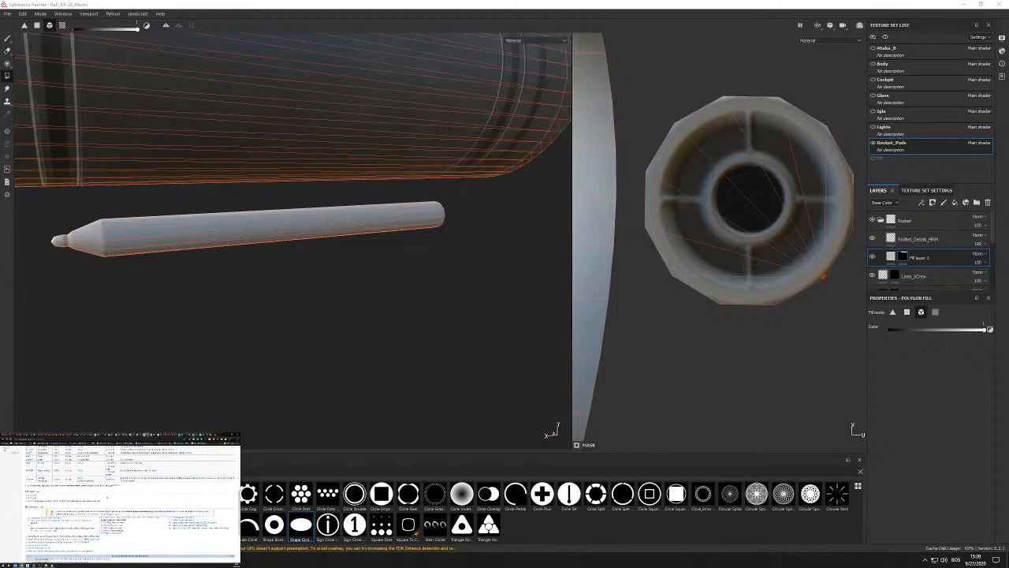
left_click(33, 497)
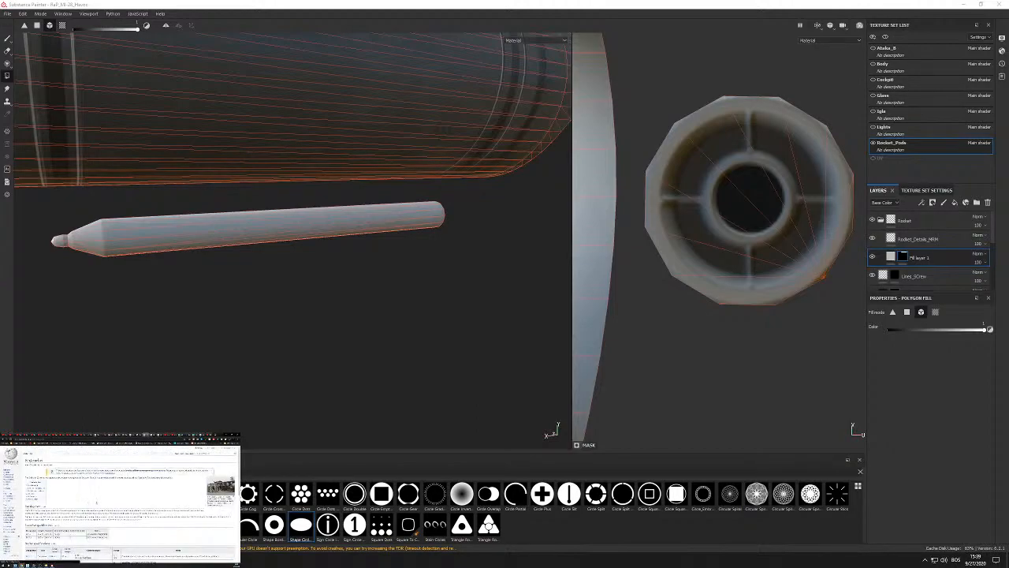
Run a web search for the title of the opened Wikipedia article.
left_click_drag(25, 461, 45, 460)
right_click(35, 460)
left_click(47, 466)
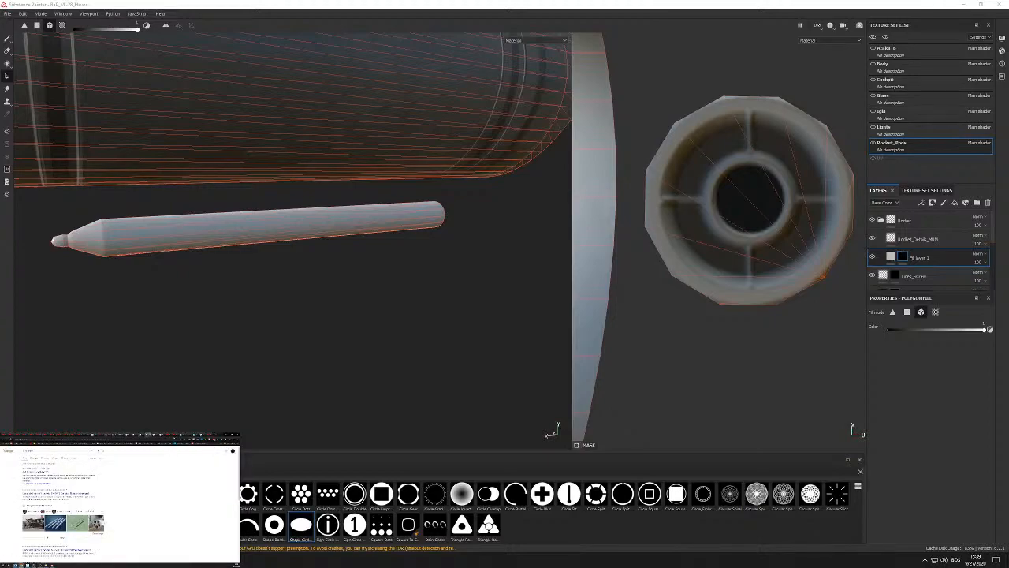
left_click(150, 434)
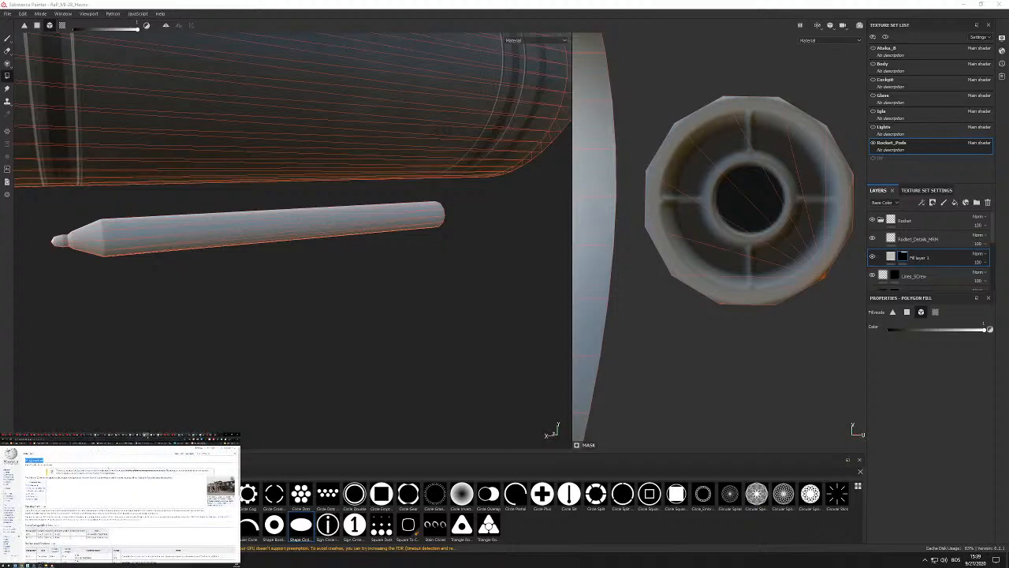
Search the web for the highlighted pod name on the weapon systems page and read the page's details and rocket pod sections.
left_click(140, 434)
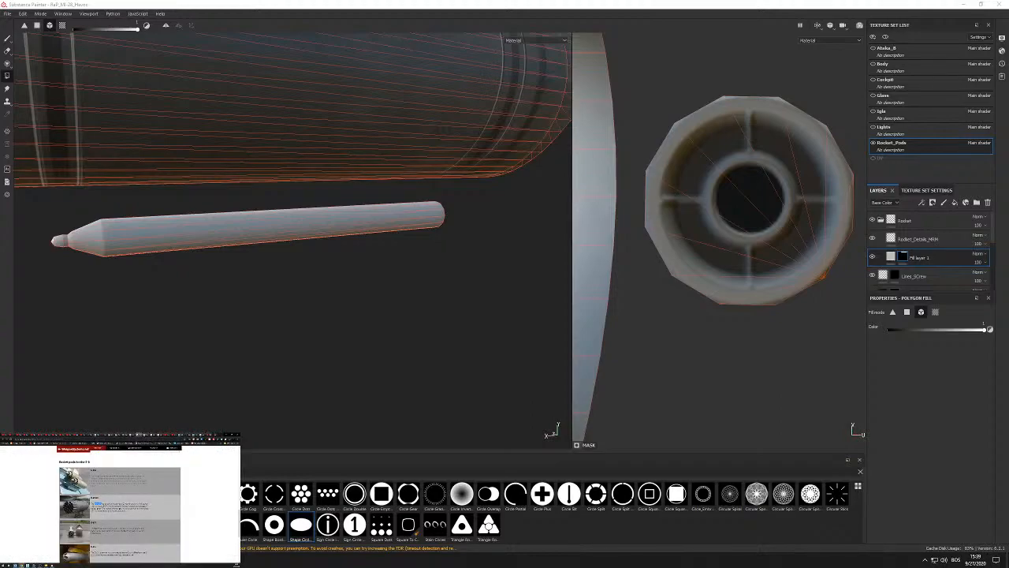
right_click(99, 503)
left_click(109, 509)
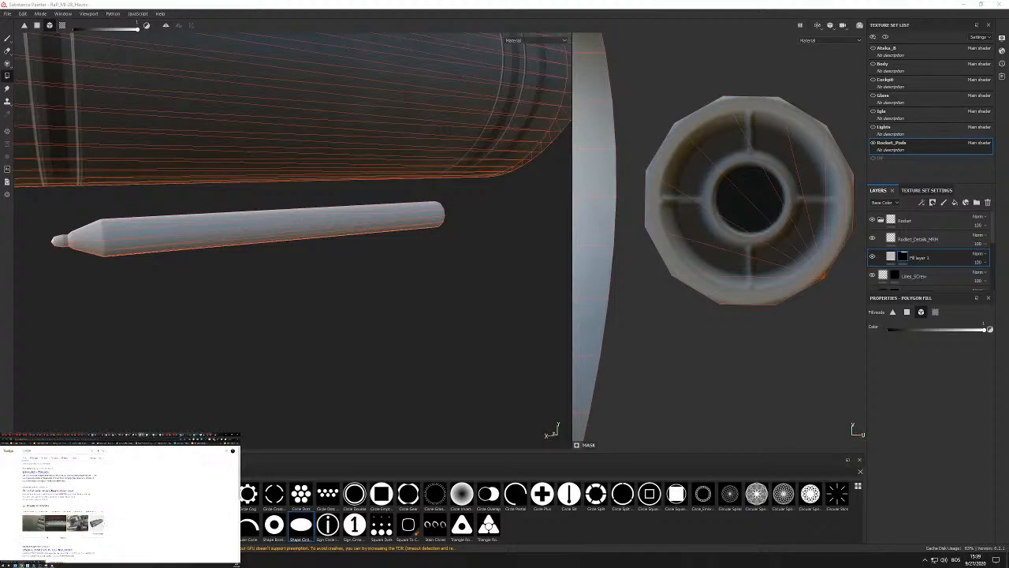
left_click(47, 490)
scroll(118, 505, "down", 10)
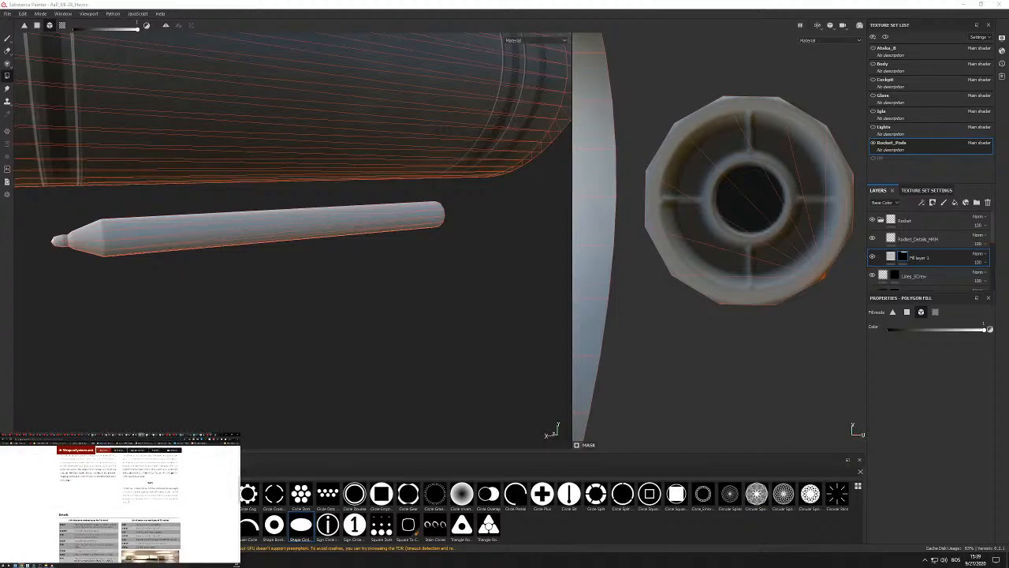
scroll(119, 504, "down", 5)
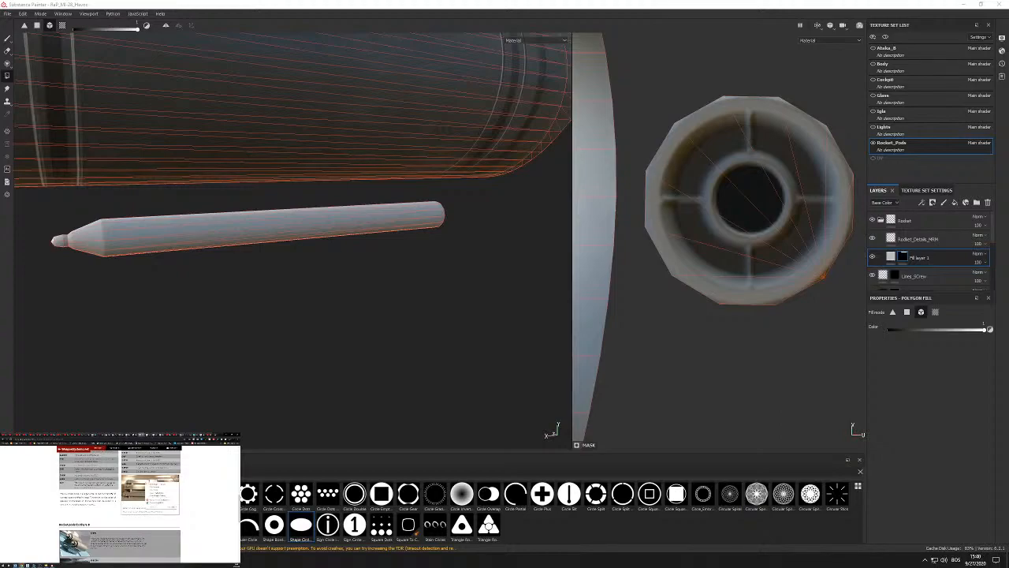
scroll(118, 505, "down", 3)
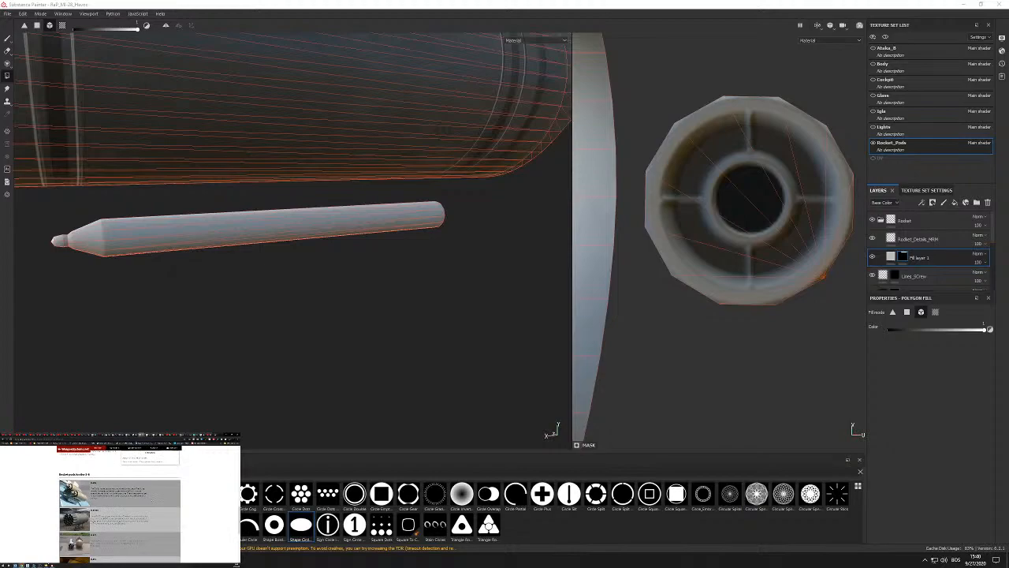
Switch to the reference board and paste the photo of stacked rockets, placing it beneath the helicopter photo.
key("alt+Tab")
scroll(93, 502, "down", 4)
right_click(95, 490)
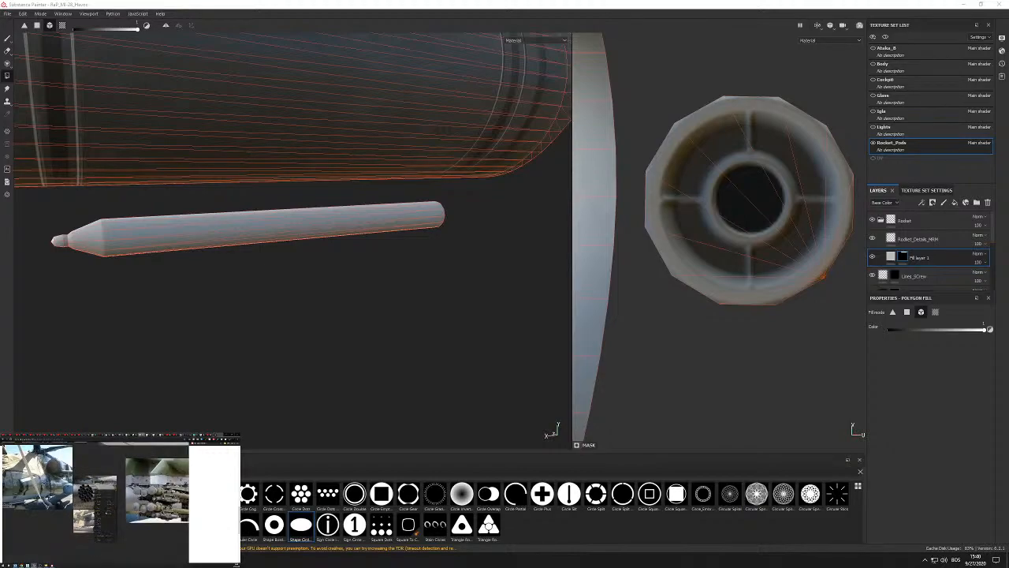
left_click(109, 513)
left_click_drag(110, 540, 64, 517)
scroll(58, 521, "up", 5)
scroll(63, 517, "down", 3)
middle_click_drag(64, 517, 99, 509)
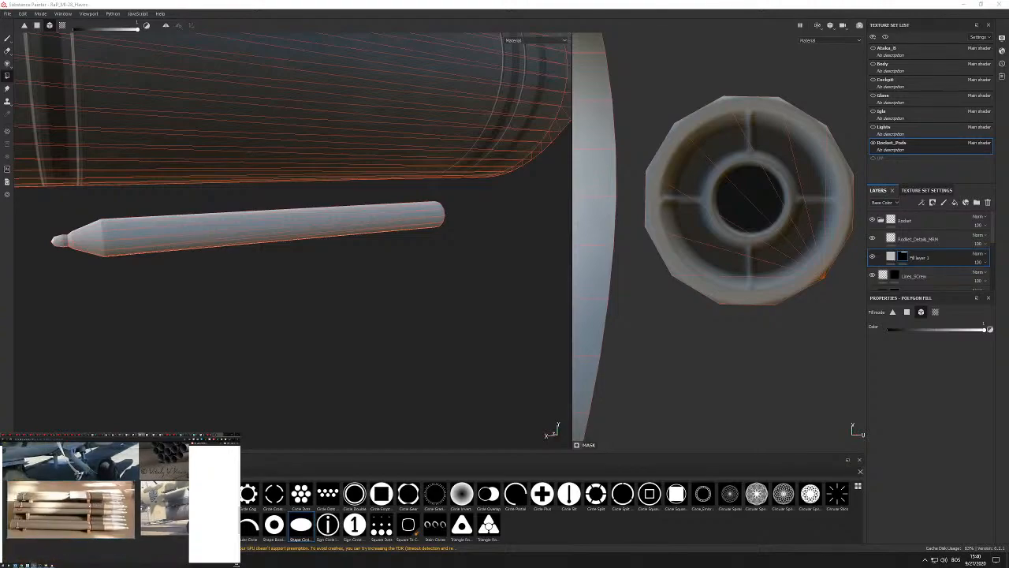
left_click_drag(99, 510, 102, 509)
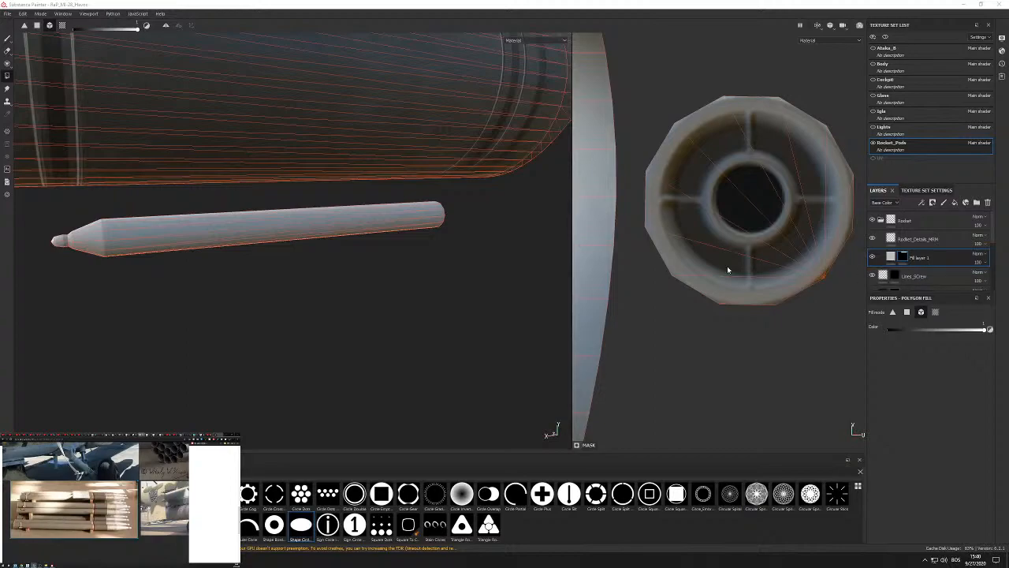
Compare the small rocket's shape and colouring with the stacked rockets photo on the reference board.
left_click_drag(292, 277, 259, 235, "alt")
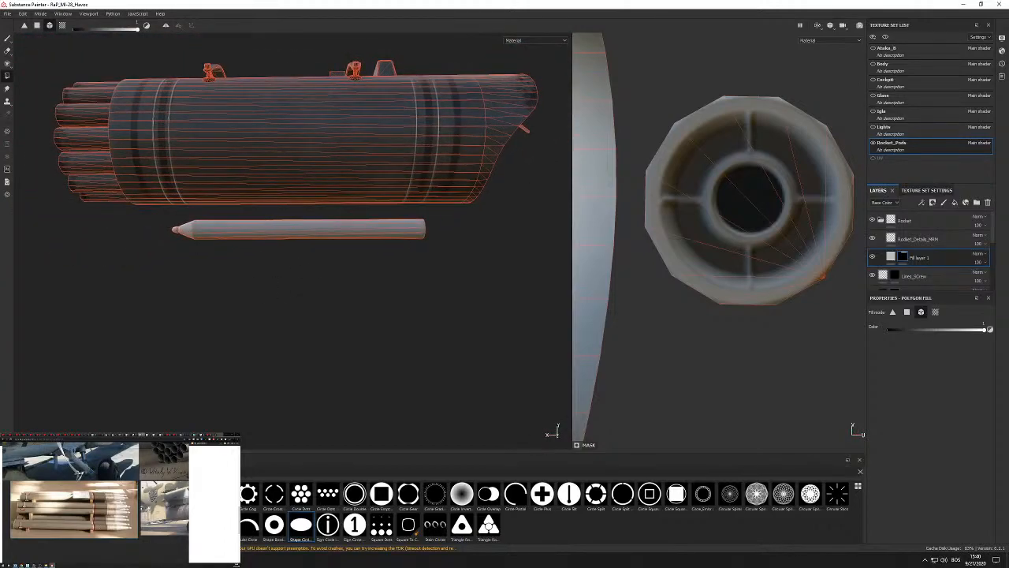
scroll(103, 527, "down", 4)
scroll(87, 513, "up", 3)
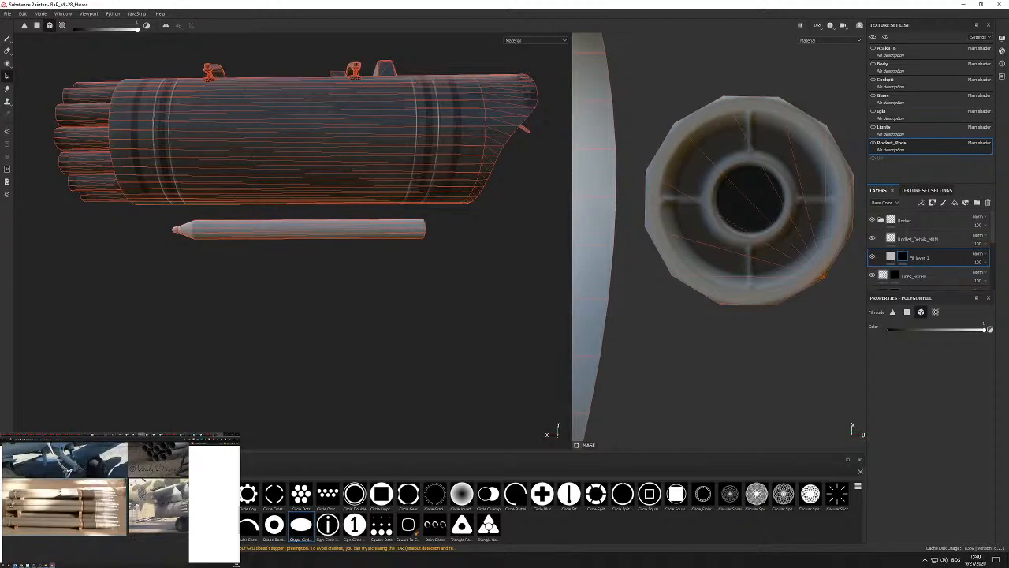
scroll(95, 489, "down", 4)
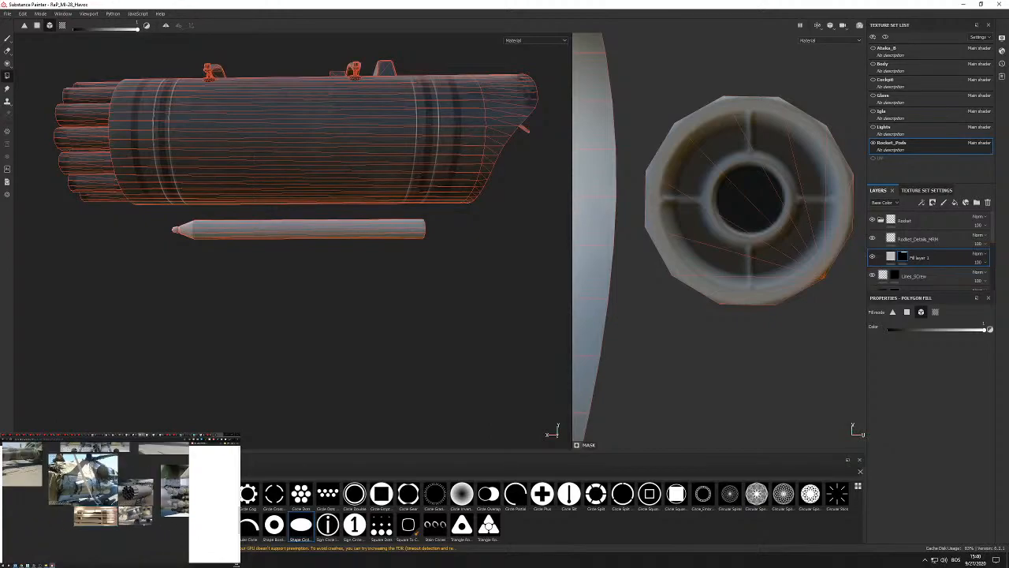
Examine the rocket line-up picture on the weapon systems web page against the small rocket model.
left_click(22, 565)
scroll(119, 508, "down", 5)
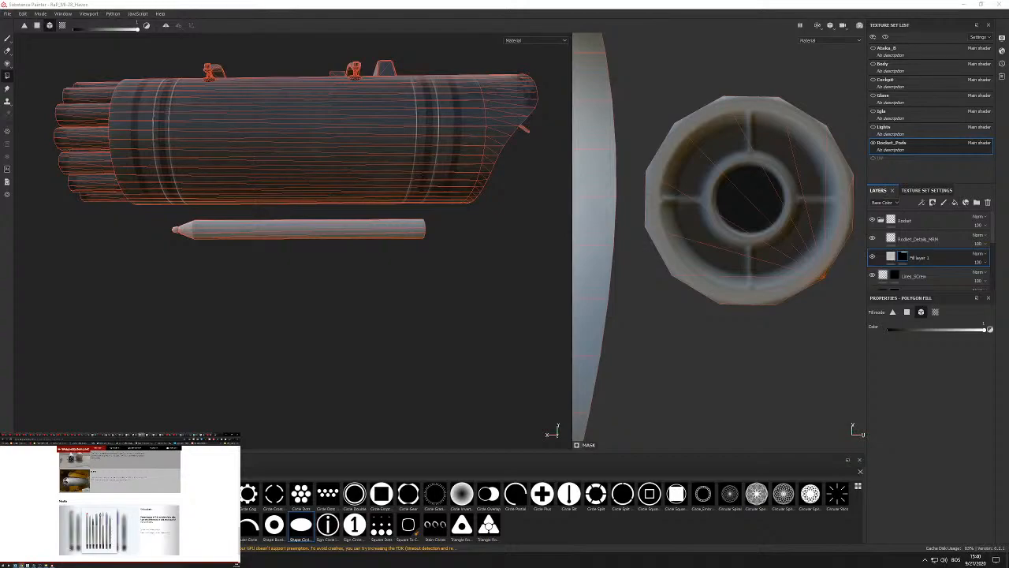
scroll(118, 504, "down", 3)
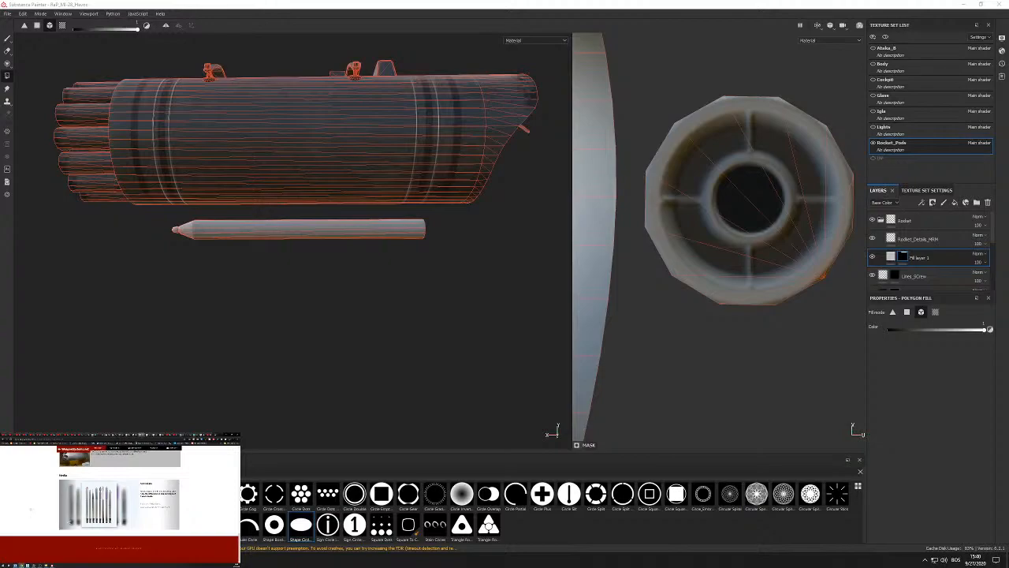
scroll(268, 209, "up", 5)
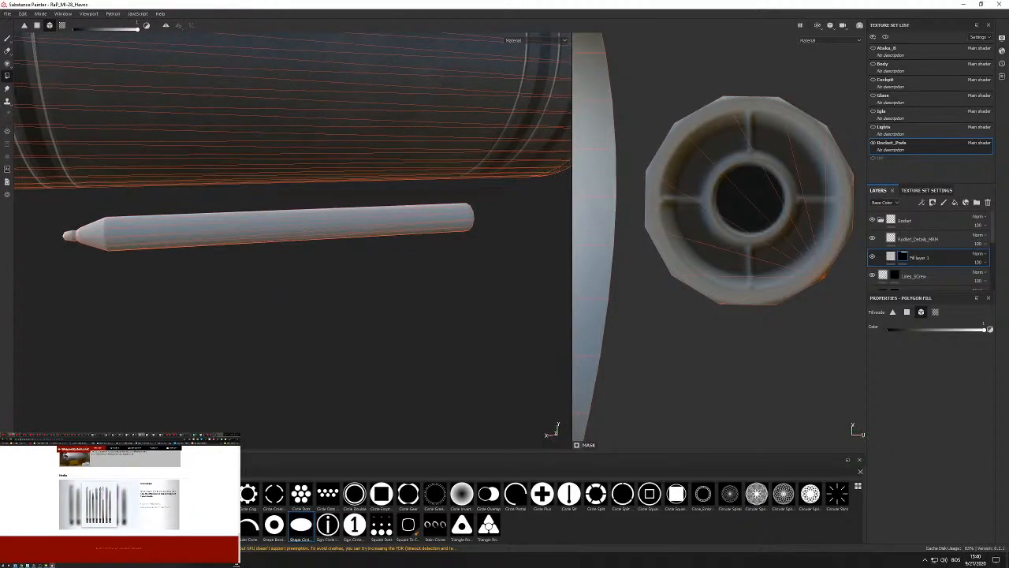
left_click_drag(317, 256, 337, 259, "alt")
Copy the rocket line-up picture from the web page and paste it into the reference board beside the stacked rockets photo.
left_click(213, 489)
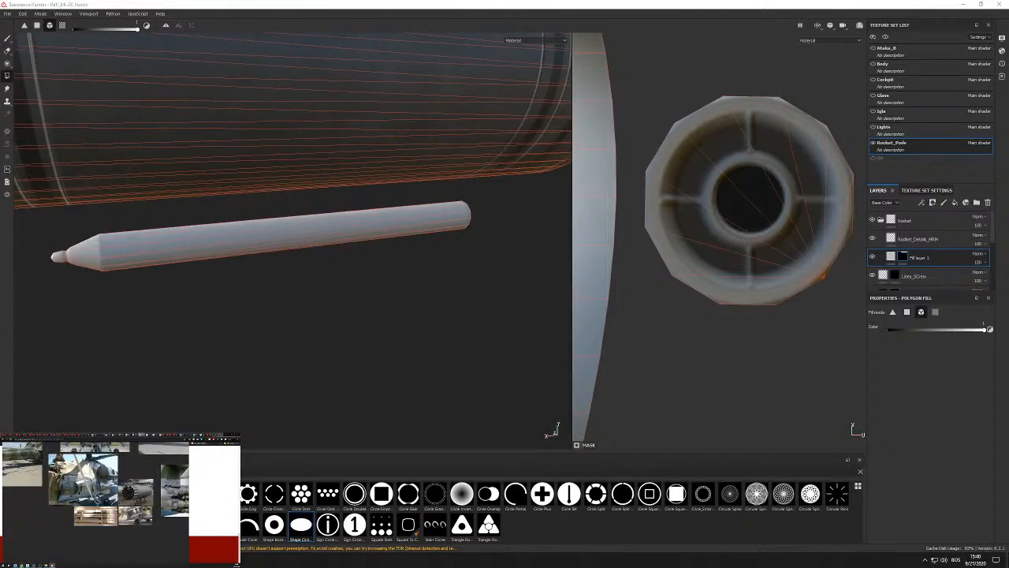
right_click(104, 496)
left_click(111, 504)
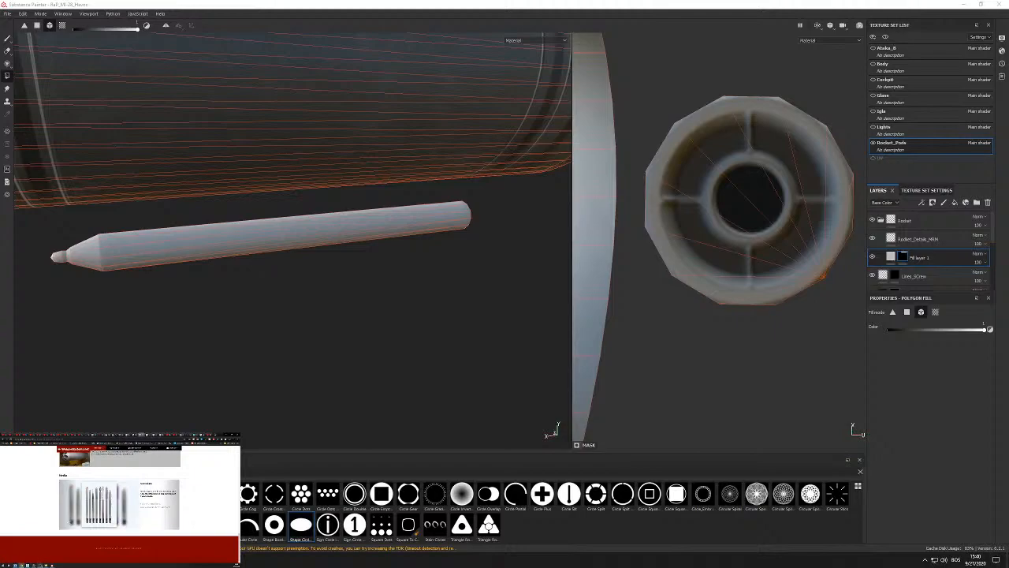
left_click(34, 565)
right_click(54, 526)
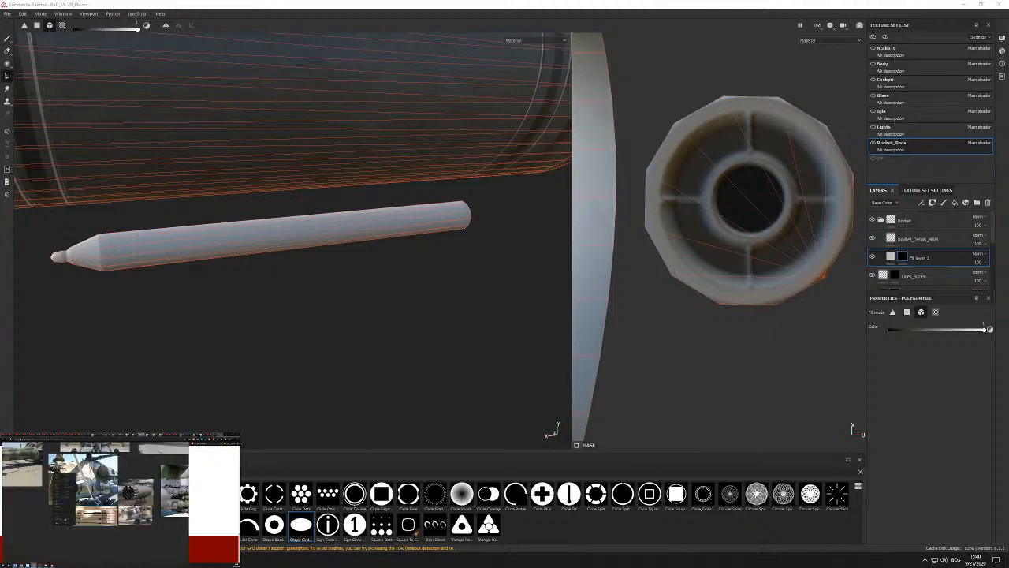
left_click(63, 500)
left_click_drag(63, 523, 73, 517)
scroll(73, 517, "up", 6)
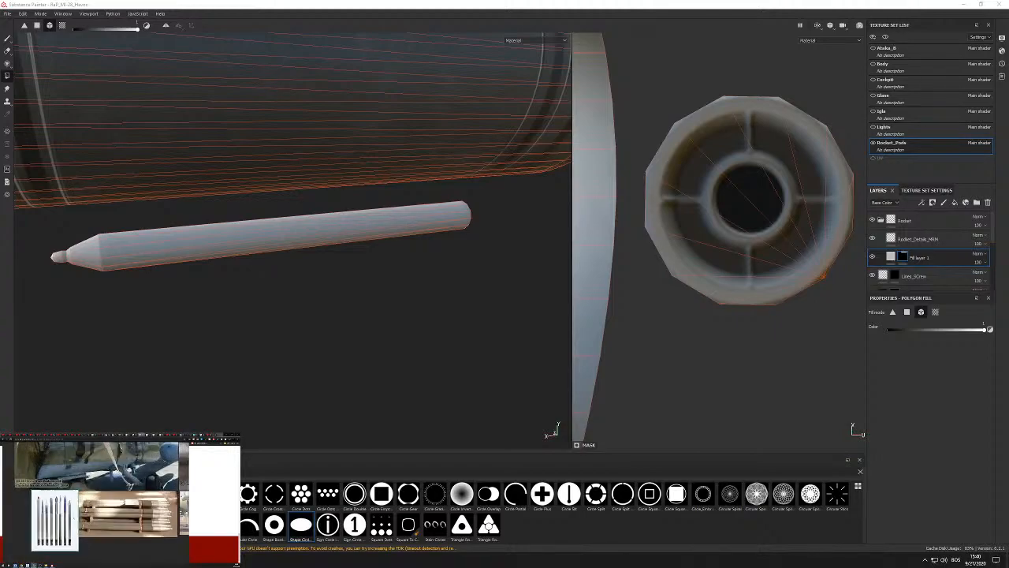
scroll(70, 522, "down", 3)
left_click_drag(473, 335, 500, 294, "alt")
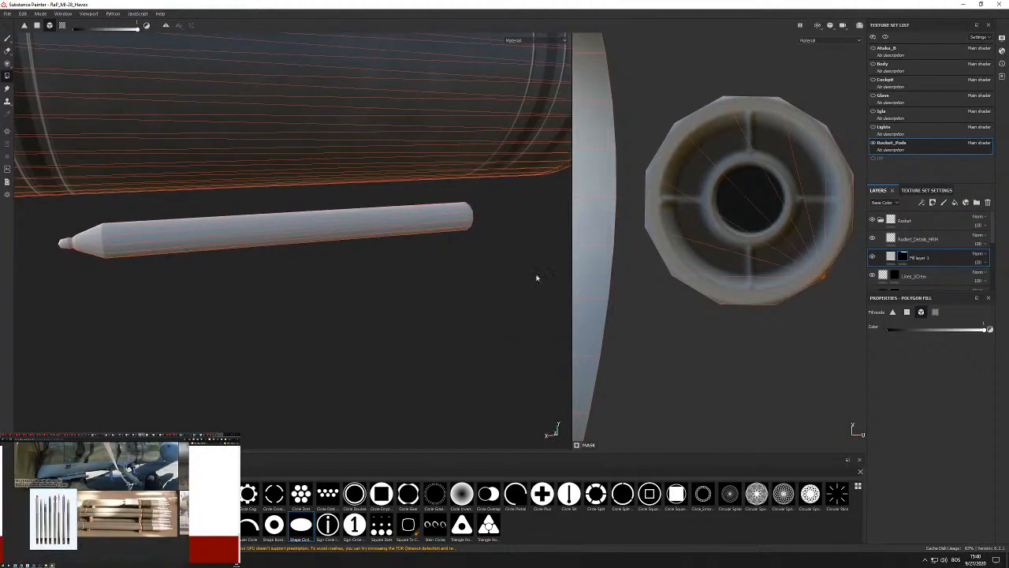
Rename the Rocket folder's masked fill layer to Base.
double_click(921, 258)
type("BAse")
double_click(917, 261)
type("Base")
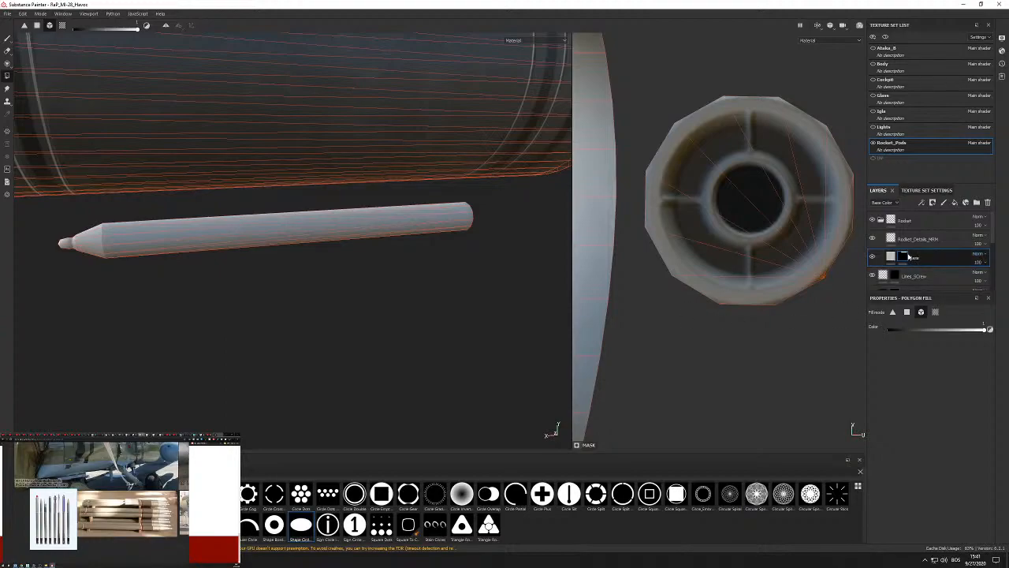
left_click_drag(289, 238, 296, 226, "alt")
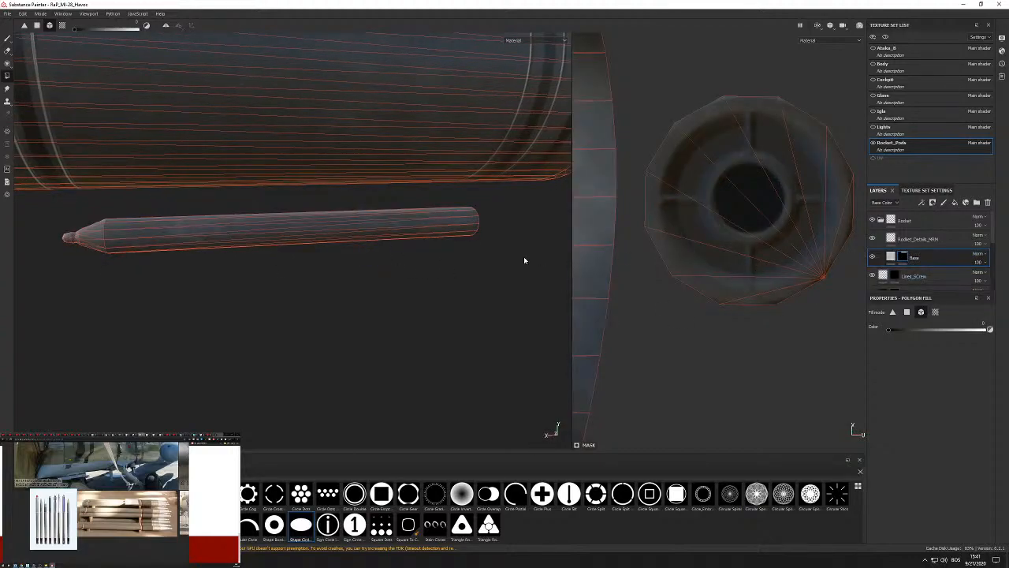
Undo the last polygon fill on the Base layer's mask for the rocket body.
scroll(760, 266, "down", 8)
scroll(747, 278, "down", 1)
middle_click_drag(649, 277, 792, 253, "alt")
scroll(757, 242, "up", 3)
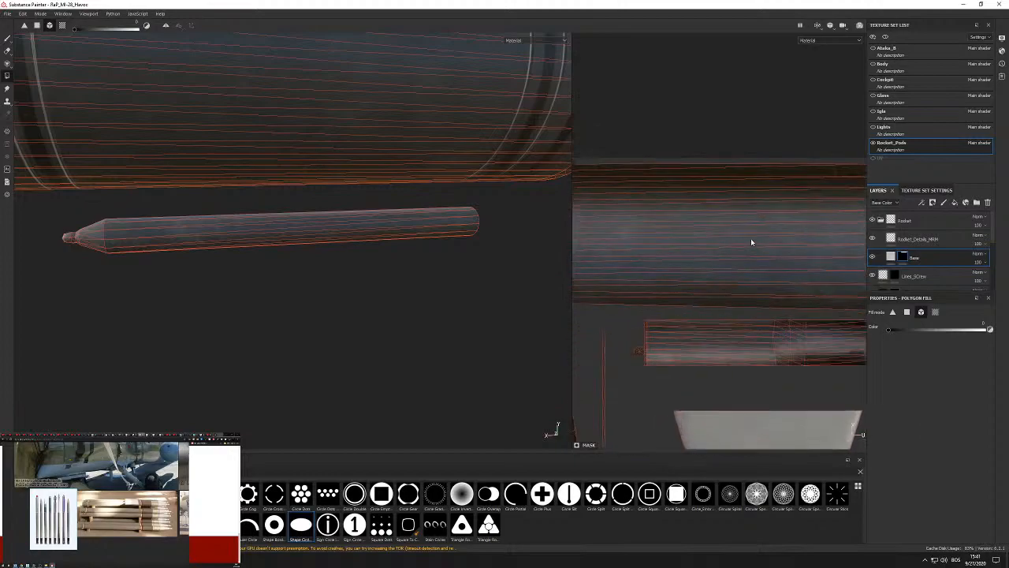
scroll(742, 237, "down", 6)
key("ctrl+z")
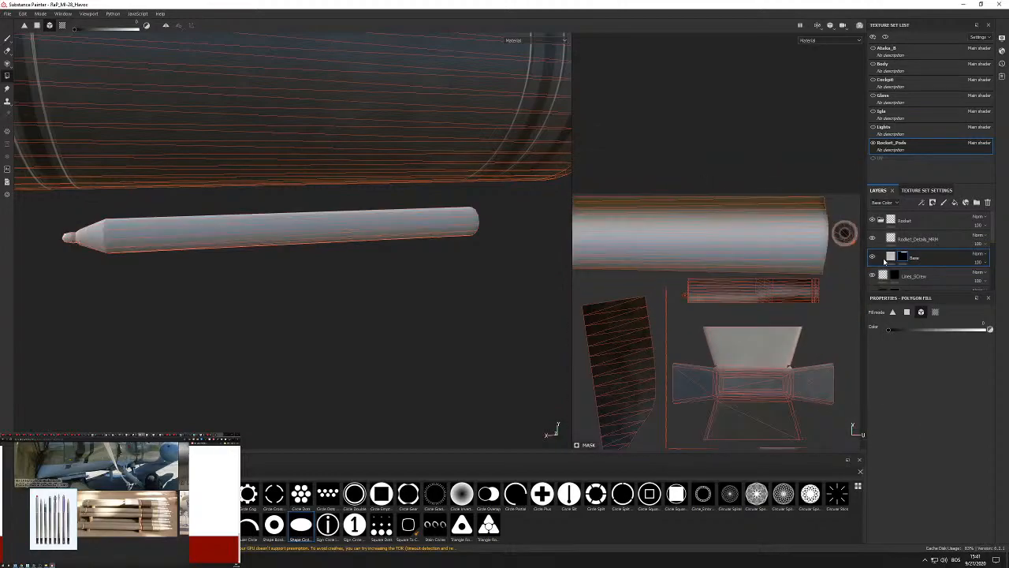
Switch to the eraser for the Base mask and lower its spacing to 5.
key("1")
key("2")
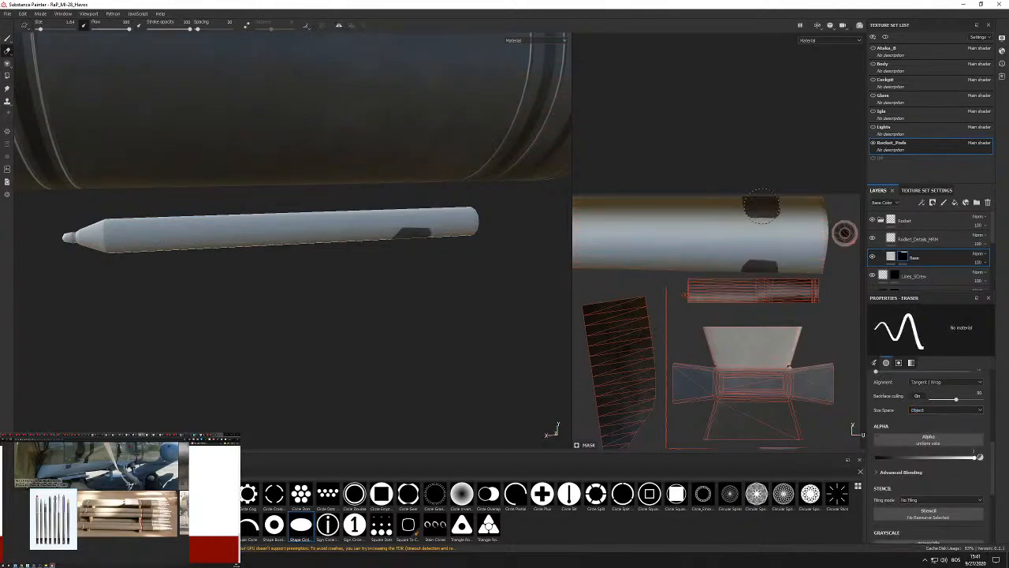
right_click(835, 252)
scroll(880, 331, "down", 5)
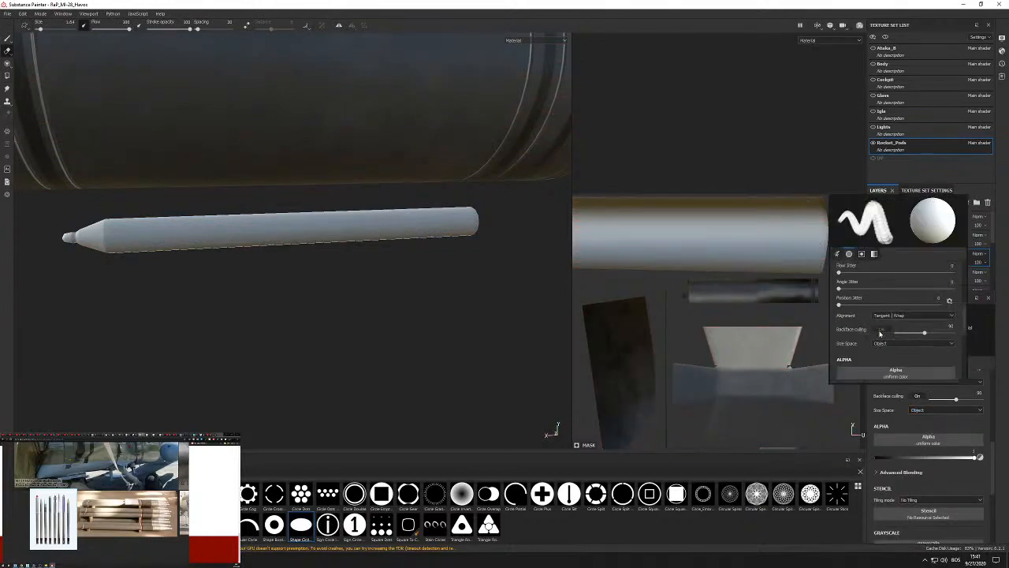
scroll(881, 332, "up", 7)
left_click(764, 165)
right_click(779, 175)
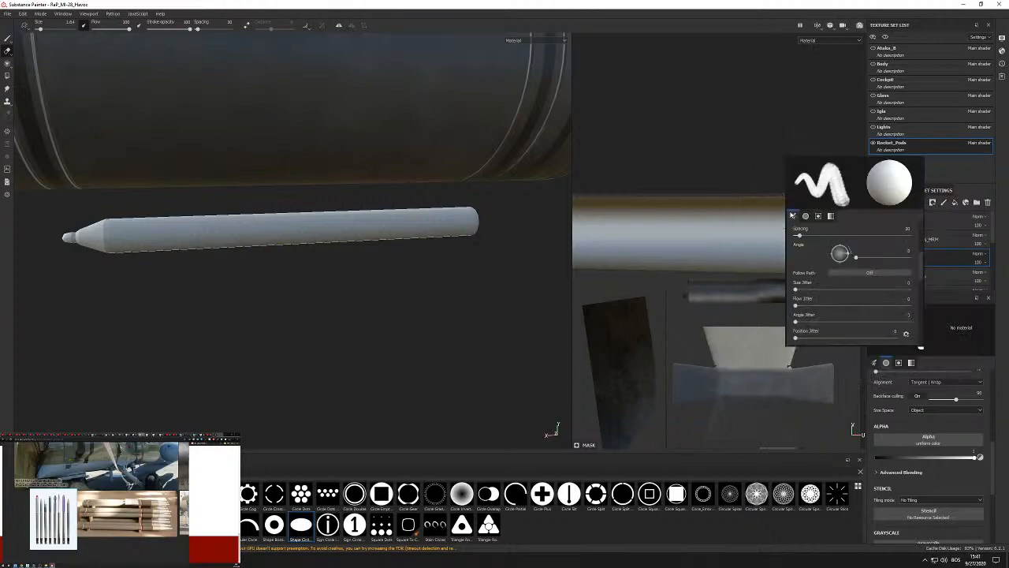
left_click(793, 216)
scroll(834, 298, "down", 3)
left_click_drag(805, 284, 796, 284)
left_click(775, 157)
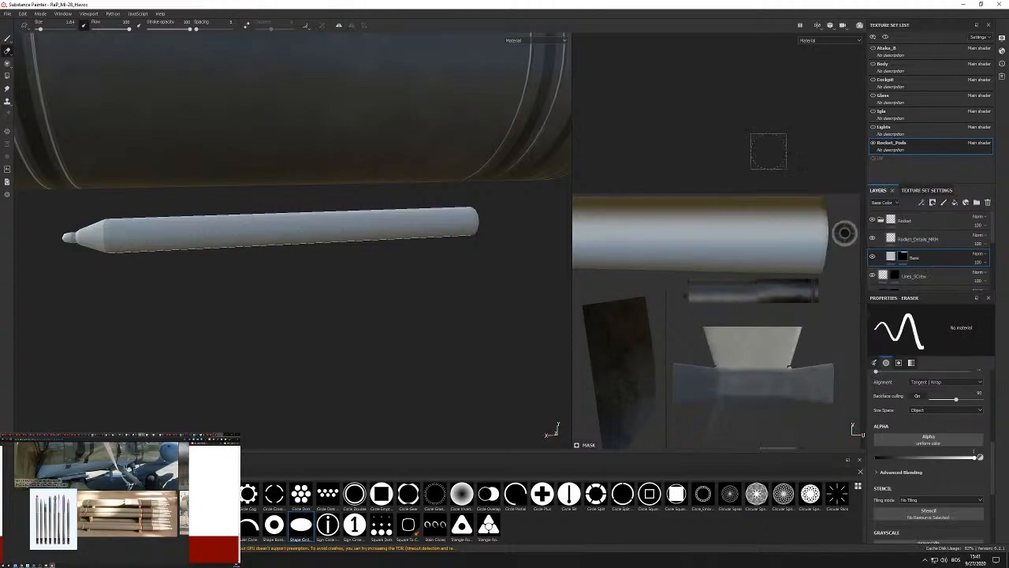
Set the eraser's size space to Texture and enlarge the eraser to about the rocket body's width in the UV layout.
scroll(775, 157, "up", 1)
middle_click_drag(775, 157, 741, 165, "alt")
right_click_drag(717, 238, 783, 238, "ctrl")
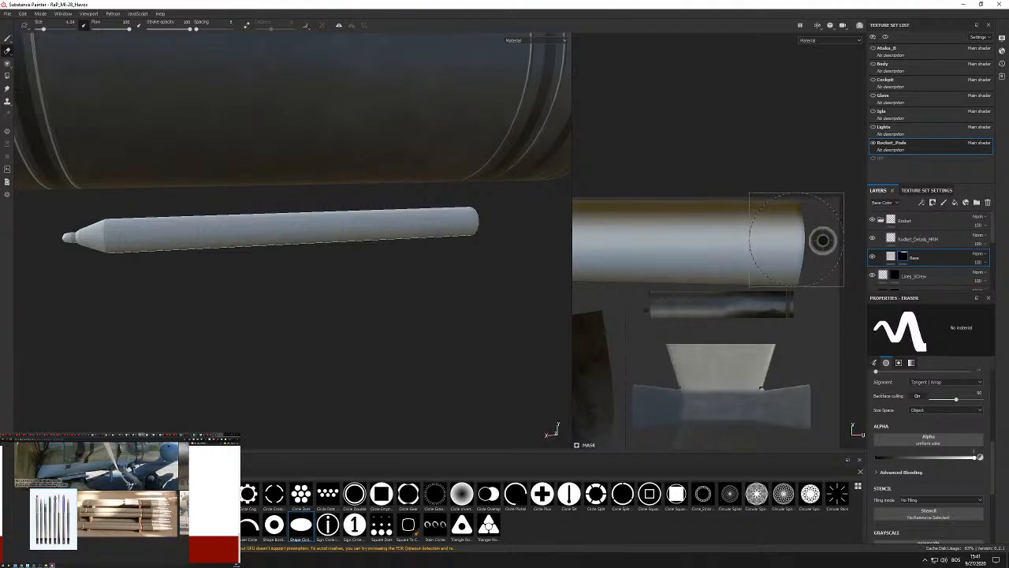
left_click(930, 410)
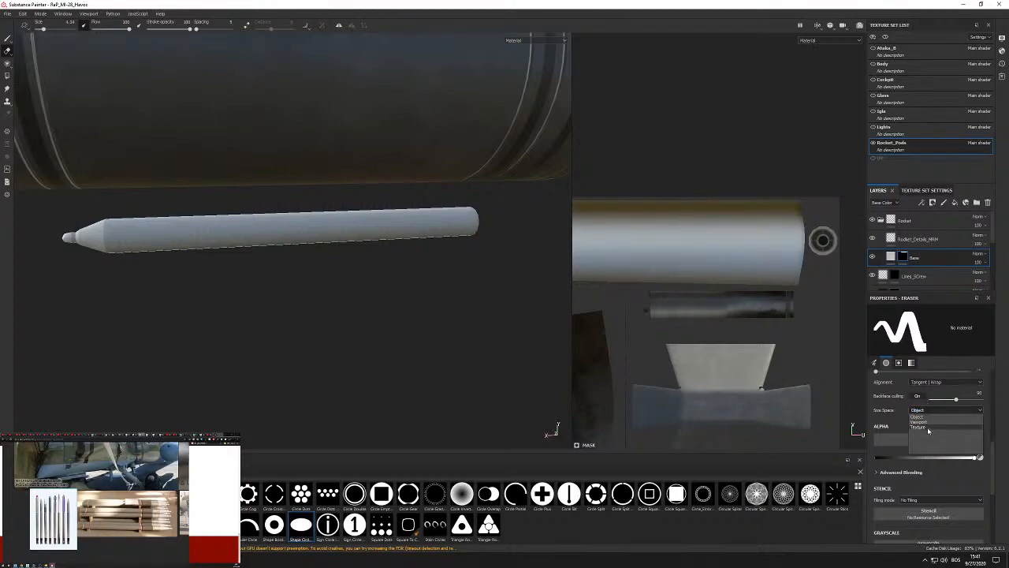
left_click(928, 430)
right_click_drag(777, 228, 785, 227, "ctrl")
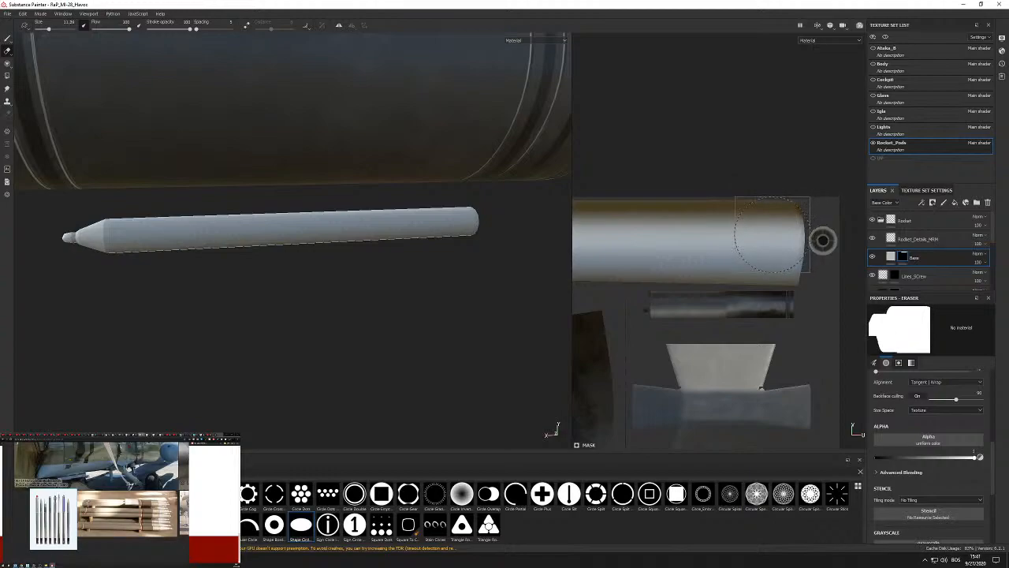
Try erasing the Base mask at the rocket's tail end in the UV layout, undoing each attempt.
left_click(766, 228)
key("ctrl+z")
left_click(760, 243)
key("ctrl+z")
left_click(759, 227)
key("ctrl+z")
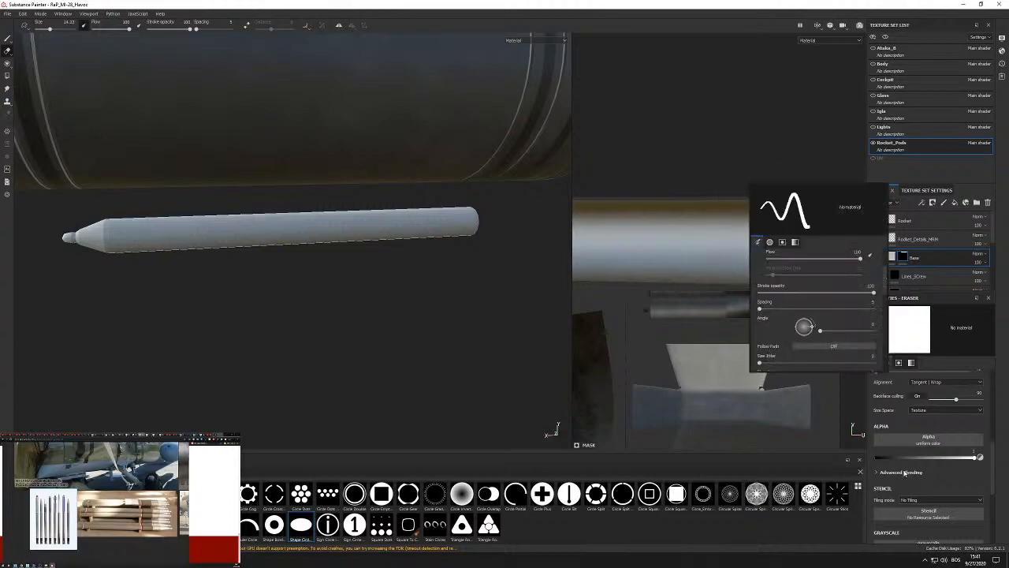
Turn off the eraser's backface culling.
scroll(905, 472, "up", 3)
right_click(770, 310)
scroll(772, 311, "up", 3)
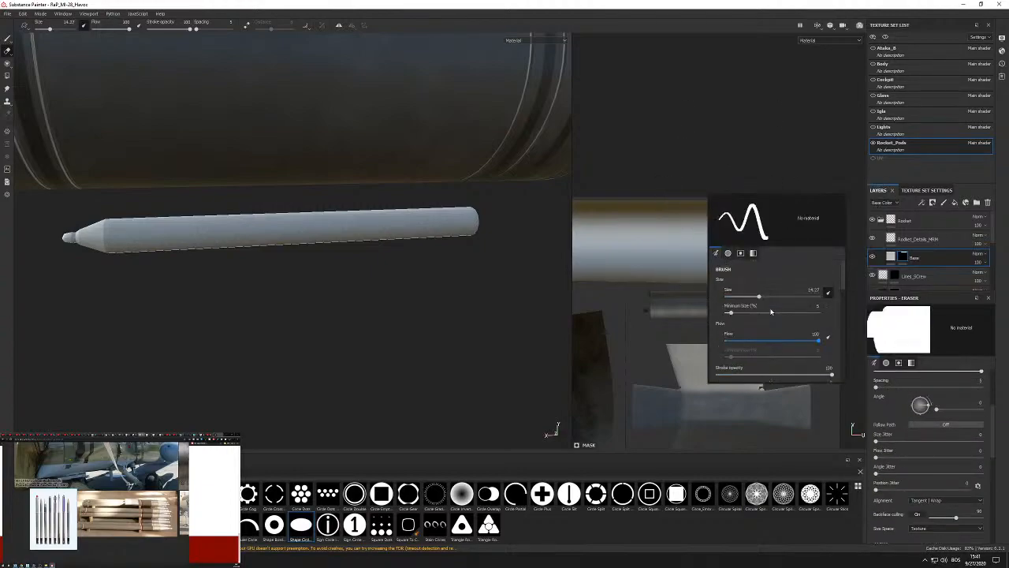
scroll(807, 316, "down", 5)
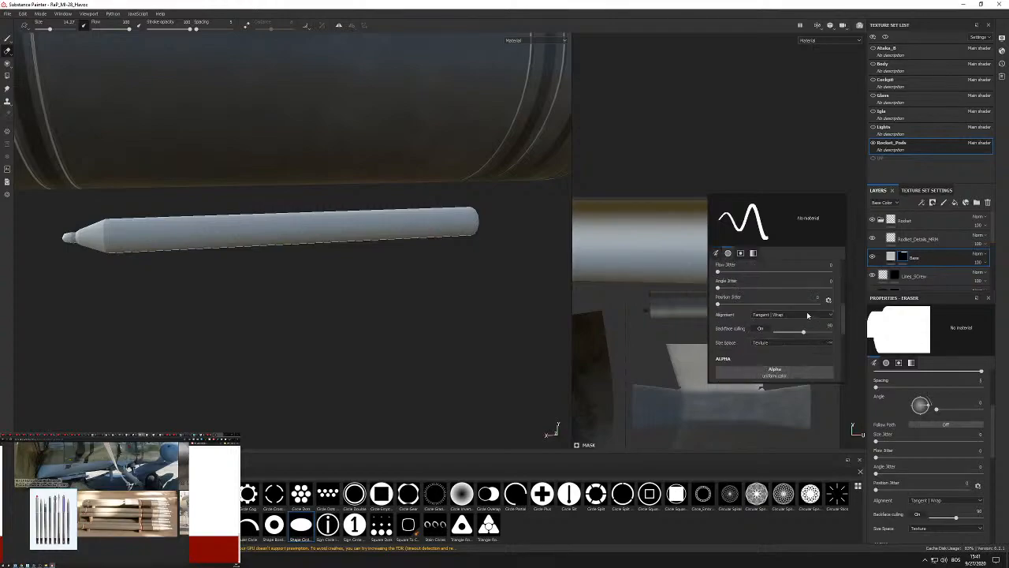
scroll(808, 316, "down", 1)
left_click(766, 305)
Try erasing a band of the Base mask across the rocket's tail end with a smaller eraser, undoing the strokes.
left_click(750, 209)
key("ctrl+z")
left_click(759, 238)
key("ctrl+z")
right_click_drag(759, 240, 741, 240, "ctrl")
mouse_move(773, 219)
left_mouse_down()
mouse_move(776, 263)
mouse_move(781, 250)
left_mouse_up()
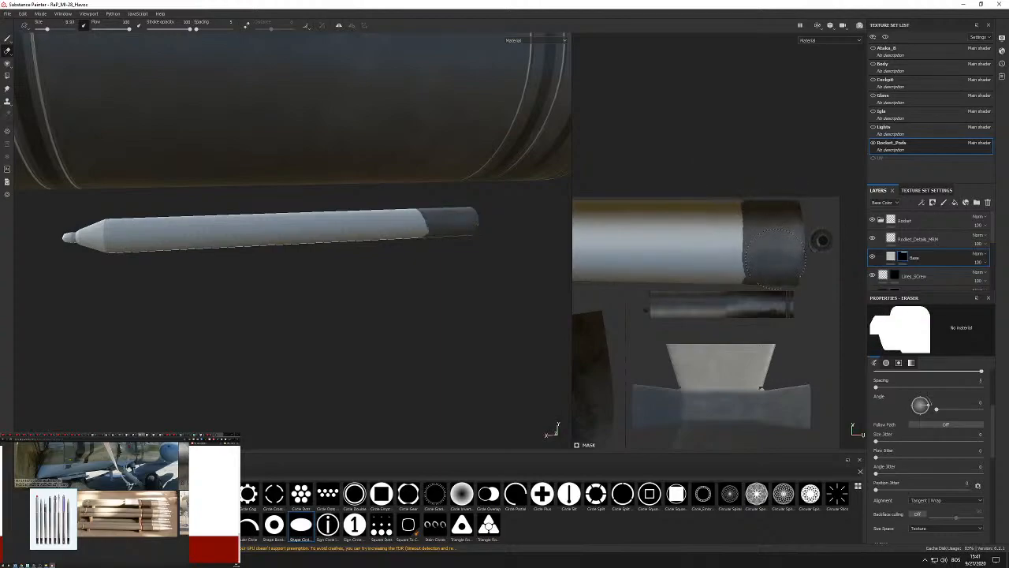
key("ctrl+z")
Retry erasing the Base mask at the rocket's tail with a slightly larger eraser, undoing each stroke.
scroll(926, 486, "down", 3)
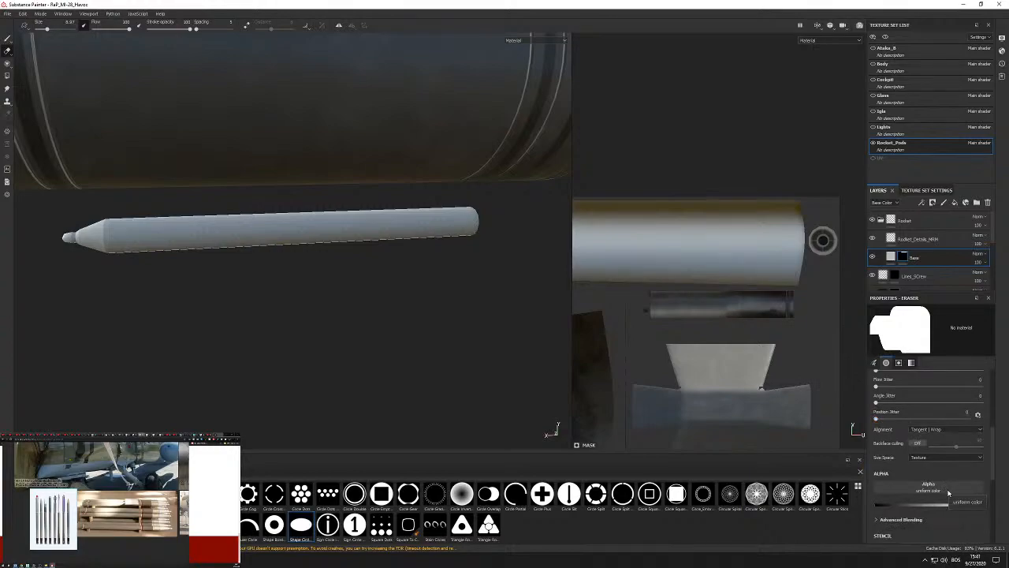
left_click(949, 493)
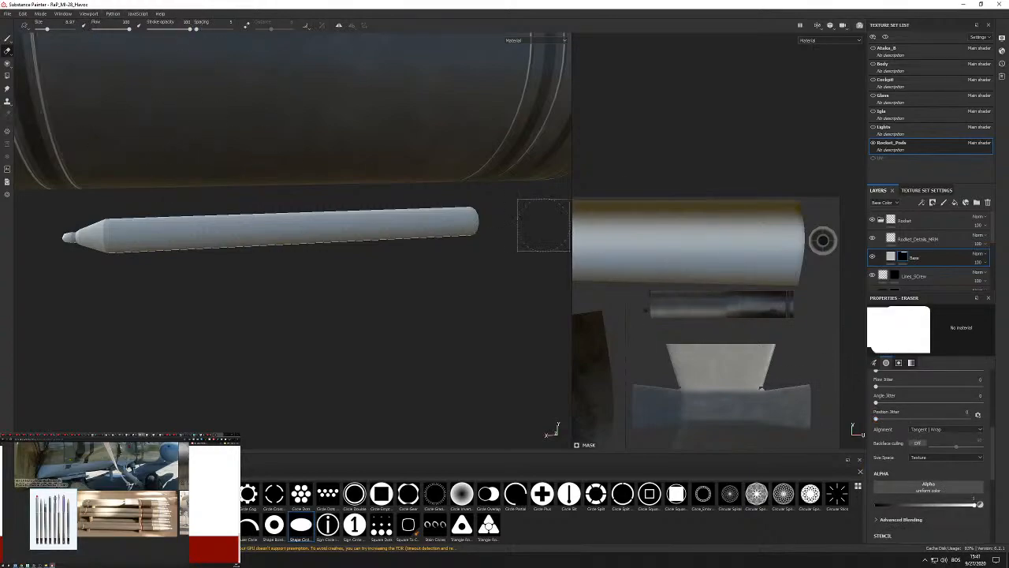
left_click(764, 235)
key("ctrl+z")
right_click_drag(764, 235, 771, 225, "ctrl")
left_click(772, 235)
key("ctrl+z")
Review the eraser's brush, alpha and stencil settings and examine the rocket's tail end in the UV layout.
key("4")
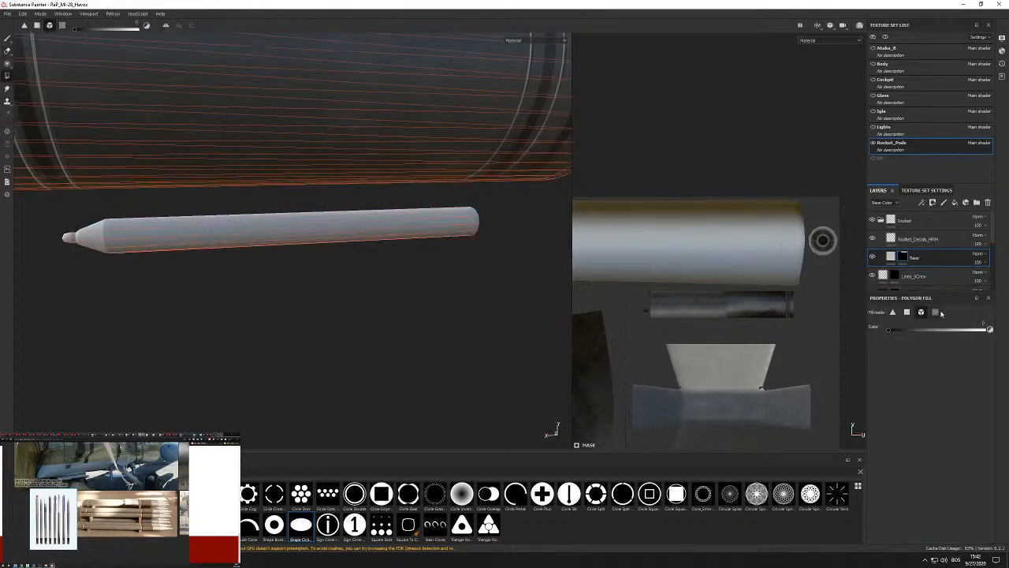
key("2")
scroll(939, 504, "down", 6)
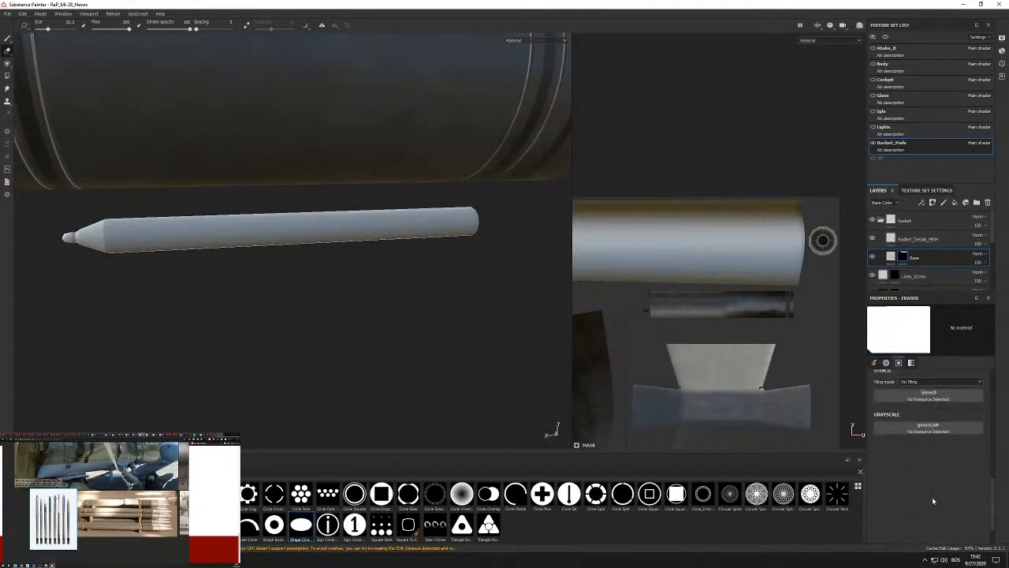
scroll(932, 497, "up", 5)
scroll(934, 501, "up", 1)
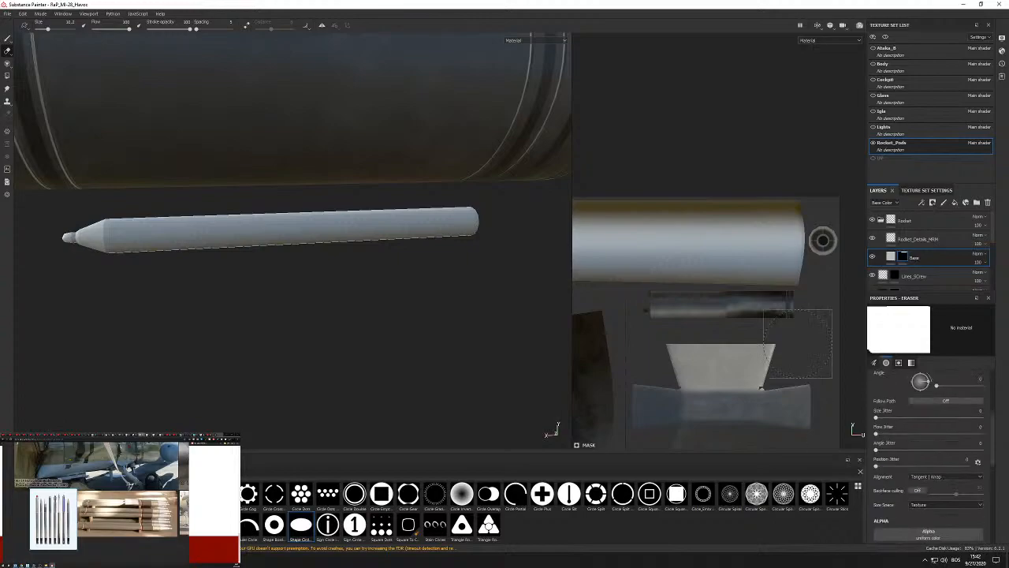
scroll(770, 239, "up", 1)
scroll(771, 238, "down", 5)
mouse_move(769, 239)
left_mouse_down("alt")
mouse_move(704, 230)
mouse_move(776, 230)
left_mouse_up("alt")
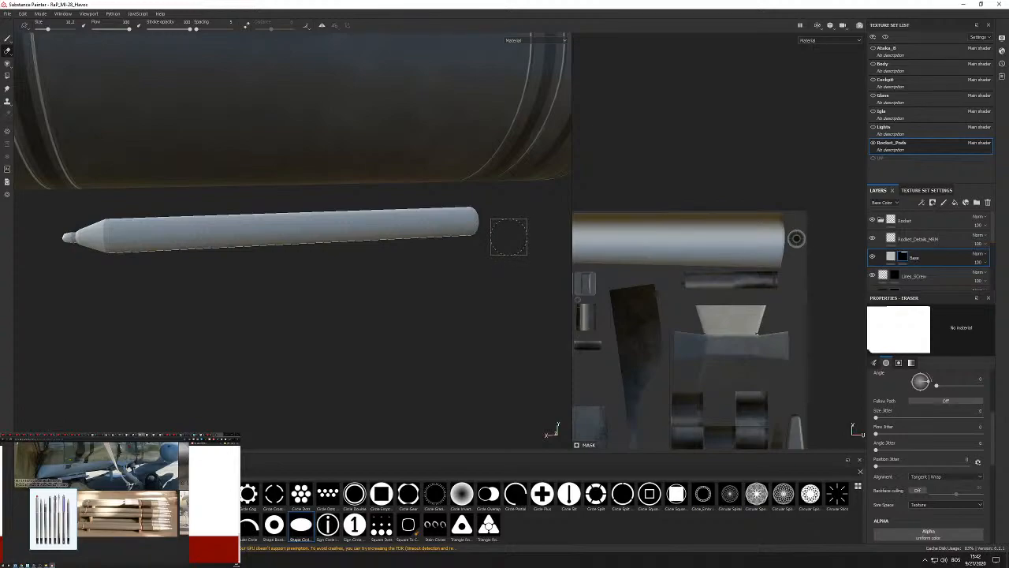
scroll(761, 218, "up", 2)
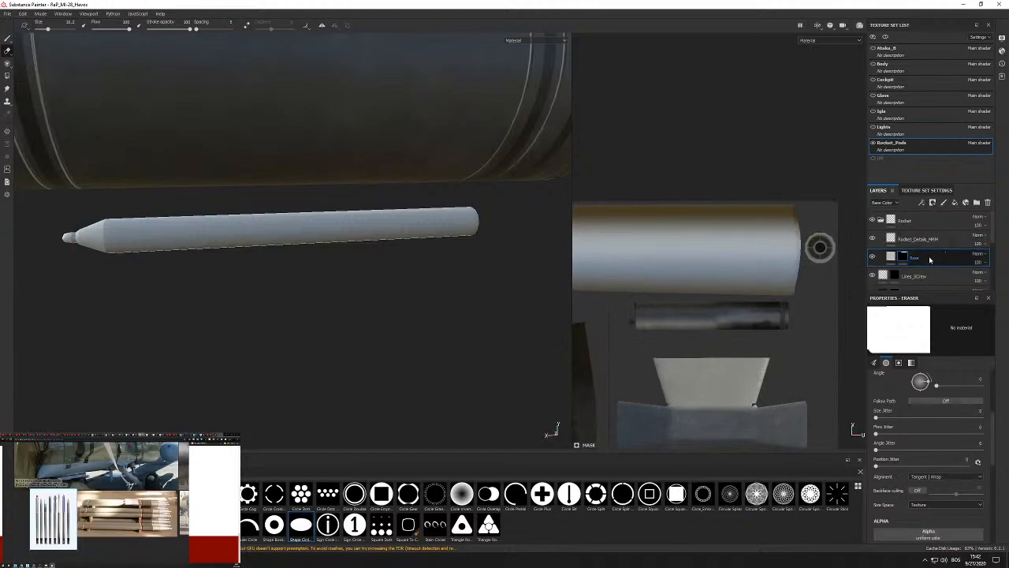
Limit the Base fill to the color channel and set its base color to dark grey.
left_click(891, 257)
left_click(905, 388)
left_click(928, 388)
left_click(952, 388)
left_click(974, 389)
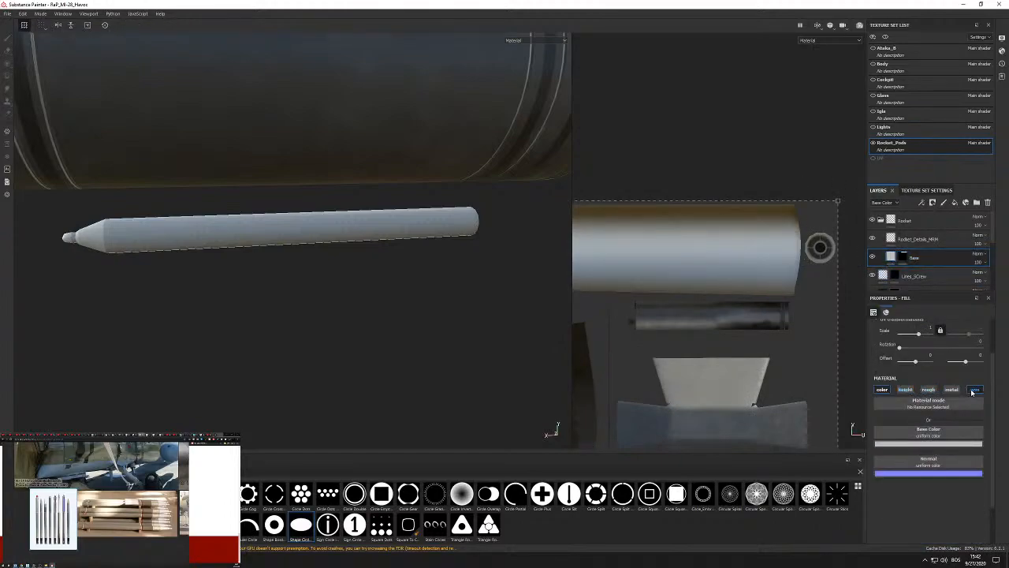
left_click(909, 447)
left_click_drag(927, 485, 886, 507)
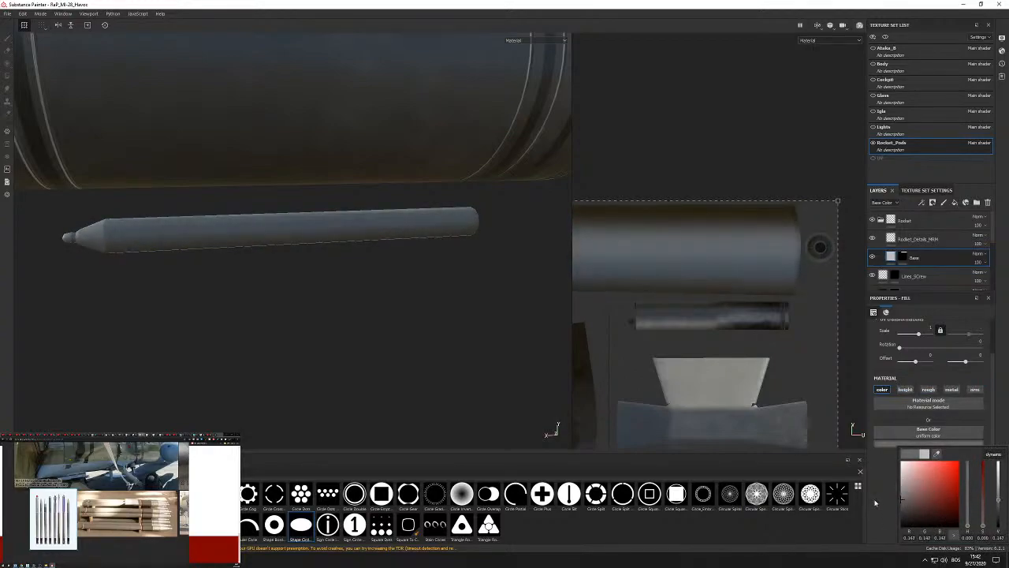
Add a fill effect to the Base layer's content and limit it to the roughness channel.
right_click(891, 254)
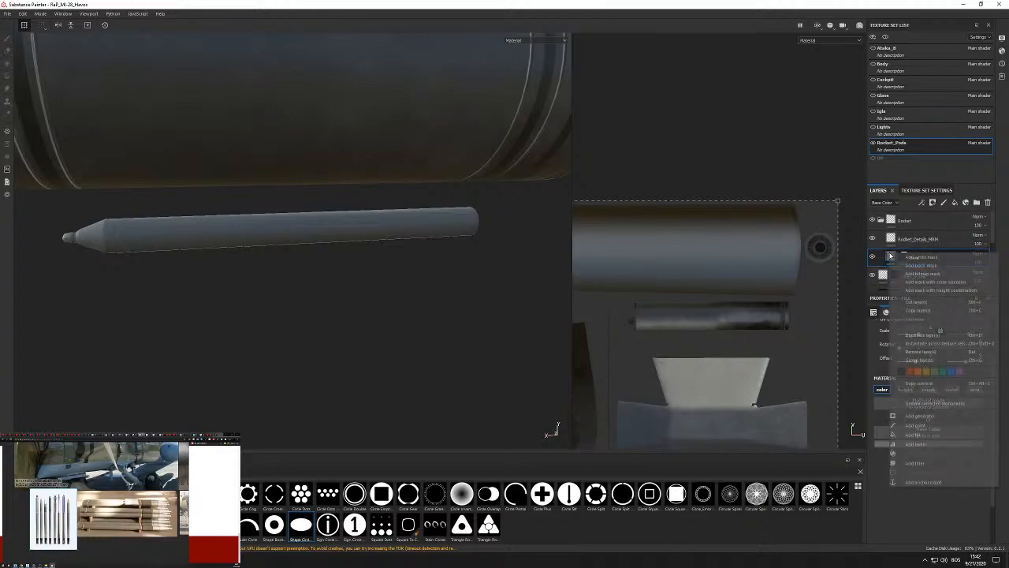
left_click(929, 446)
left_click(882, 388)
left_click(905, 389)
left_click(977, 391)
left_click(953, 390)
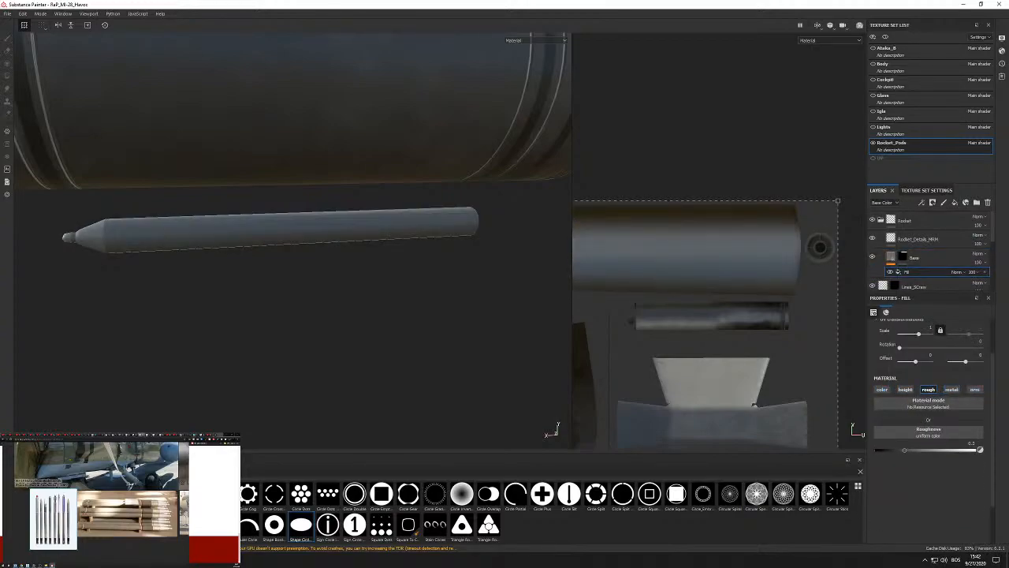
Apply the Anisotropic Noise texture to the fill effect's roughness, set its balance to 0.77 and adjust its contrast.
left_click(35, 508)
left_click_drag(223, 497, 930, 438)
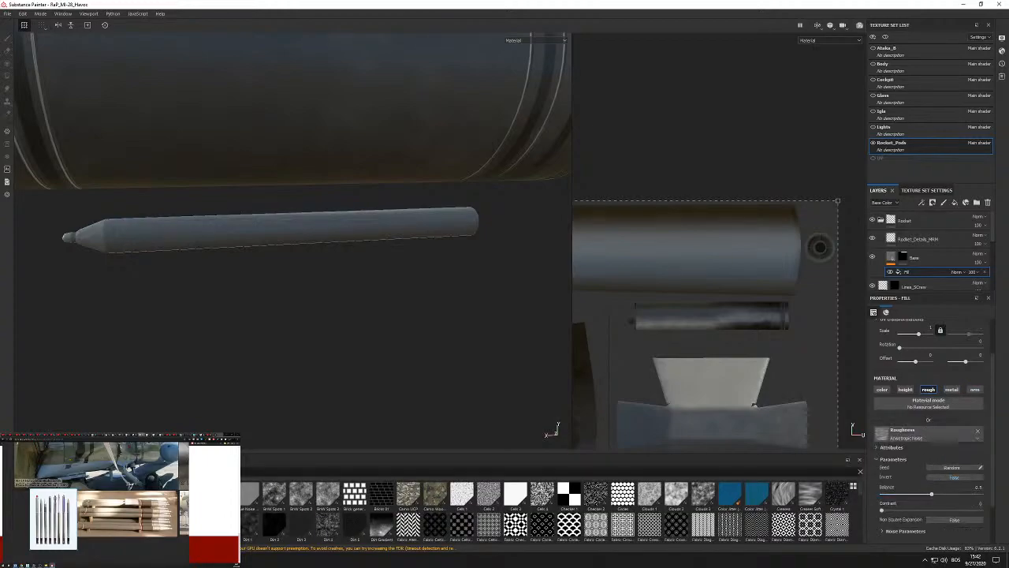
left_click_drag(411, 330, 174, 285, "alt")
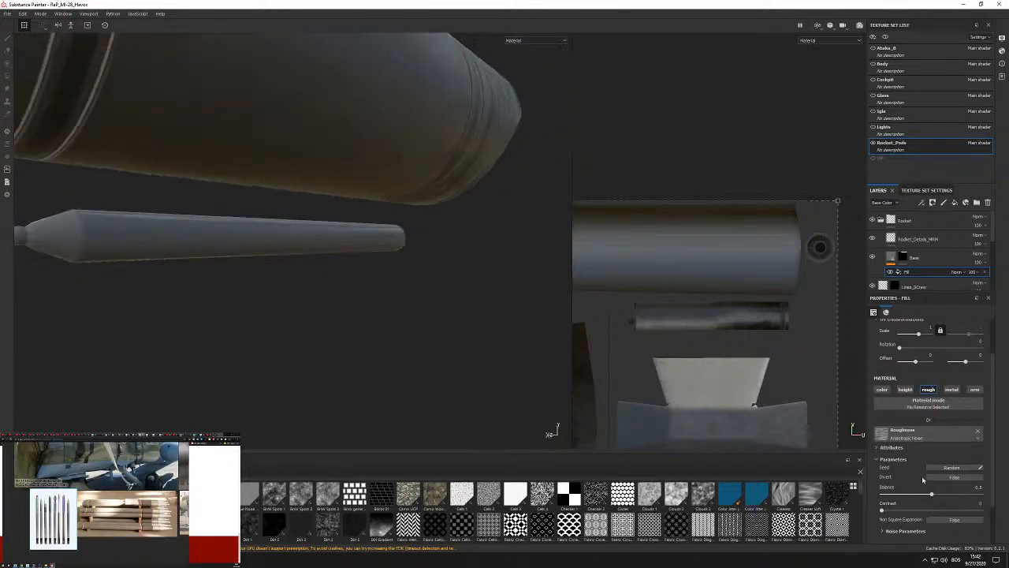
left_click_drag(932, 496, 958, 496)
left_click_drag(881, 511, 971, 511)
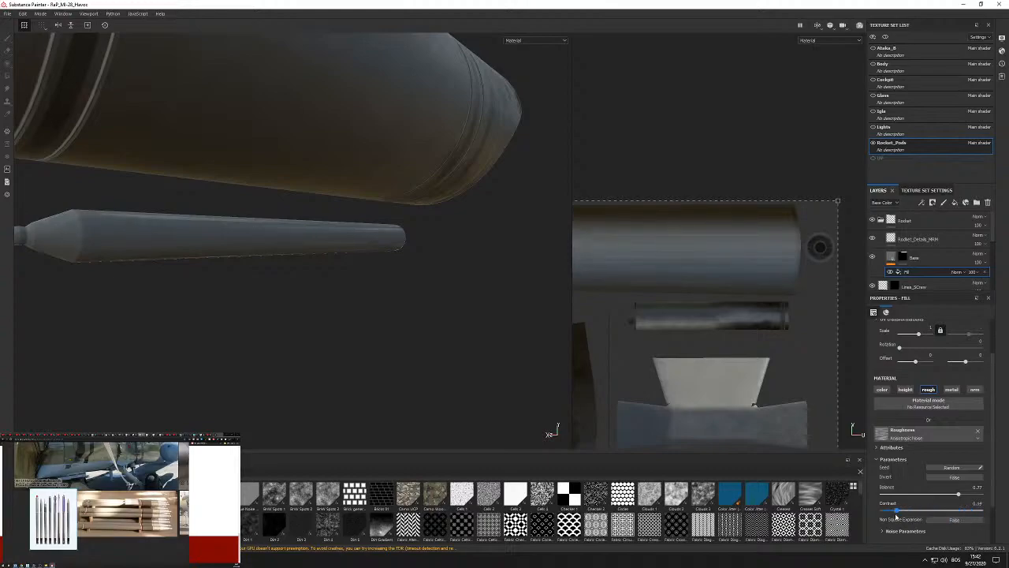
Replace the fill effect's roughness texture with BnW Spots 2 and set its balance to 0.39.
left_click_drag(302, 497, 923, 434)
left_click_drag(475, 352, 607, 389, "alt")
mouse_move(932, 496)
left_mouse_down()
mouse_move(883, 511)
mouse_move(921, 497)
left_mouse_up()
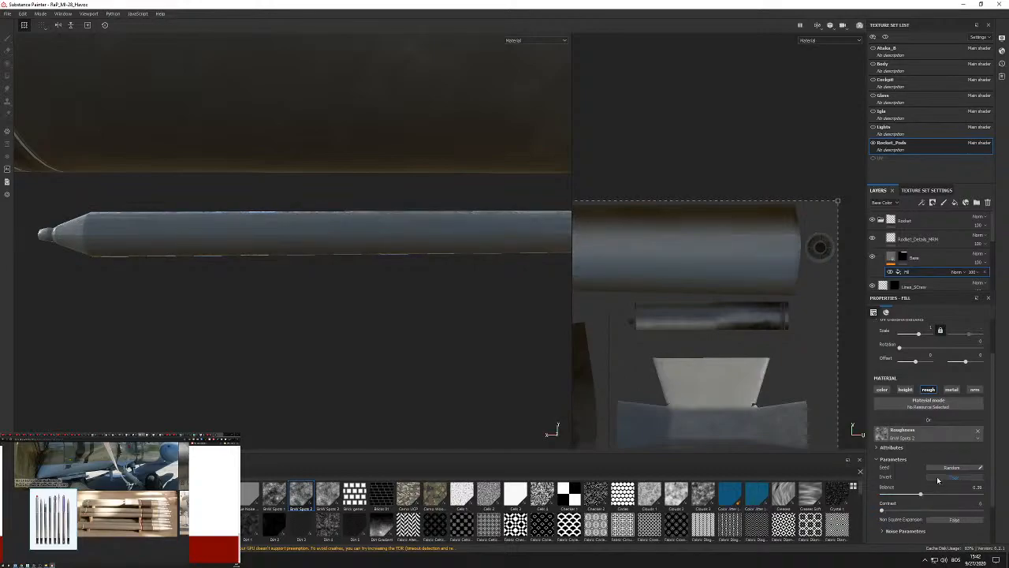
Darken the Base layer's base color to a grey of 0.114 and check the rocket from its nose.
left_click(894, 258)
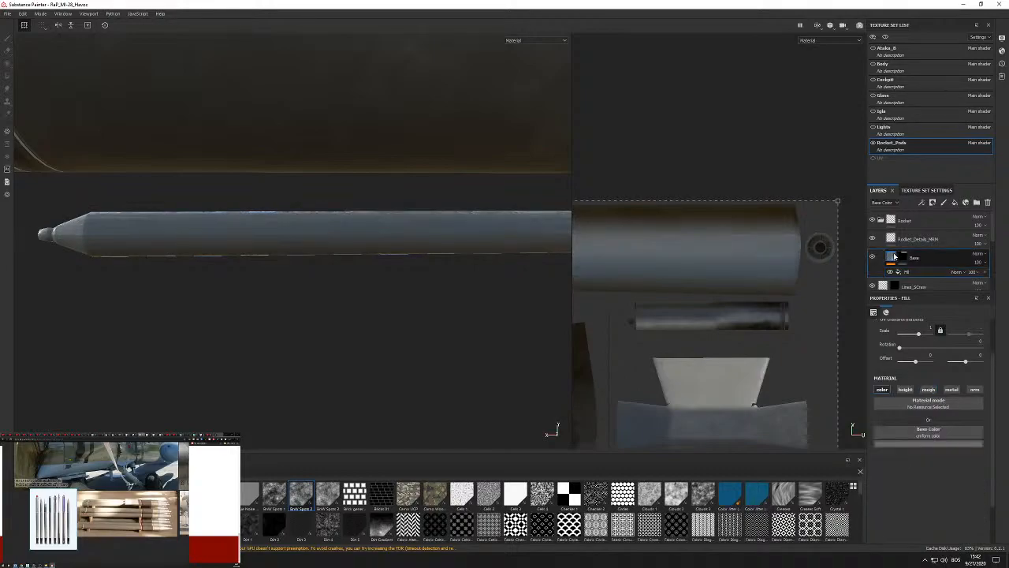
left_click(914, 444)
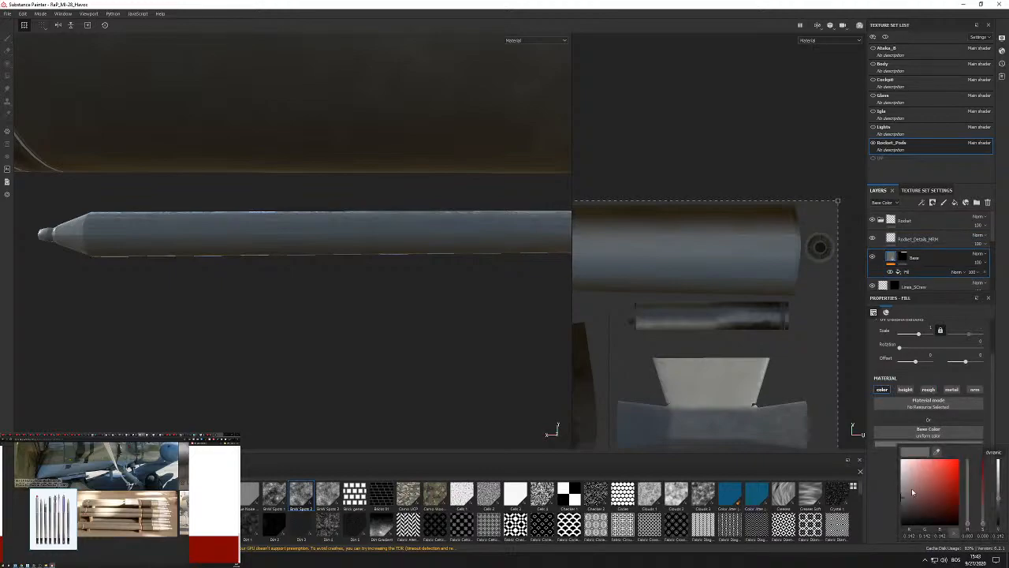
left_click_drag(907, 499, 900, 509)
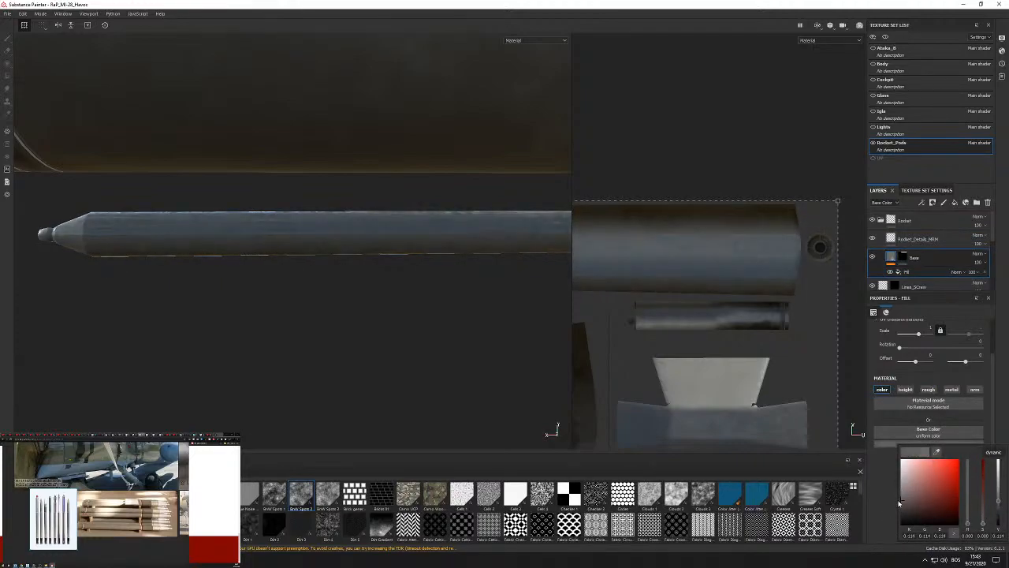
left_click_drag(304, 209, 570, 219, "alt")
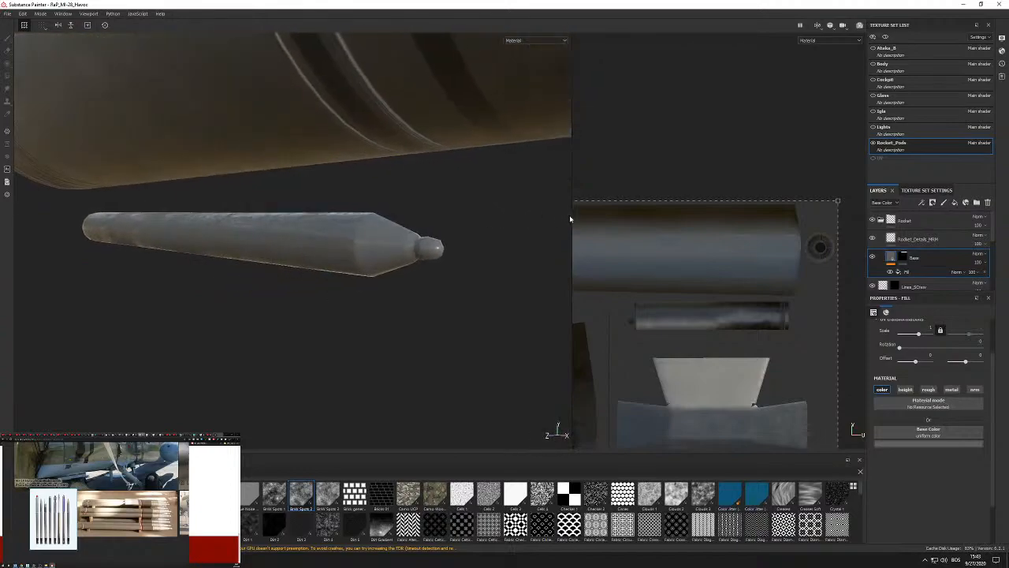
Set the BnW Spots 2 roughness balance to 0.41 and its contrast to 0.
left_click(915, 273)
left_click_drag(921, 495, 940, 494)
left_click_drag(884, 513, 923, 499)
Switch the layer stack to the Roughness channel and lower the opacity of the Base layer's fill effect.
left_click(883, 203)
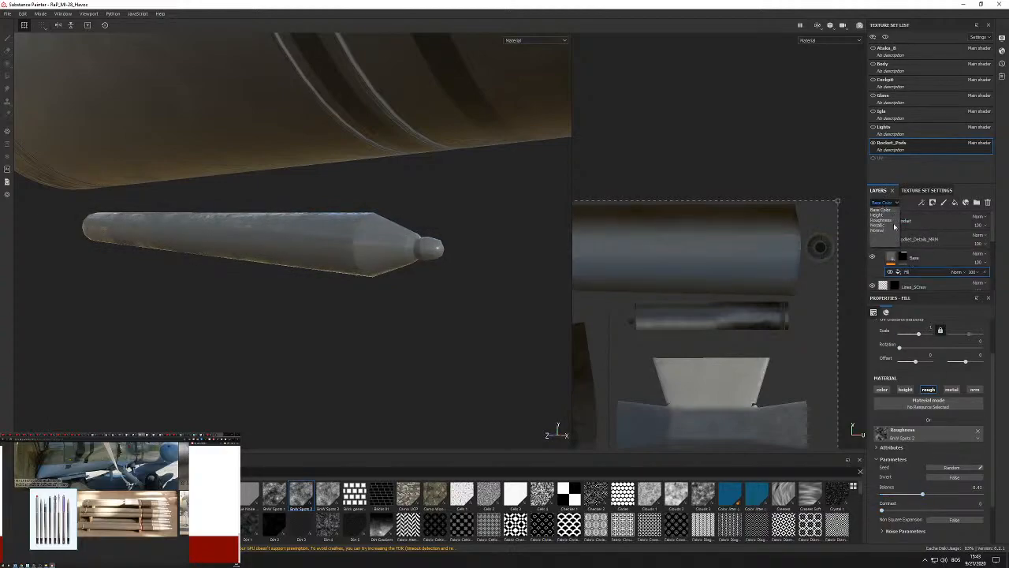
left_click(881, 220)
left_click(974, 272)
left_click_drag(1004, 287, 978, 292)
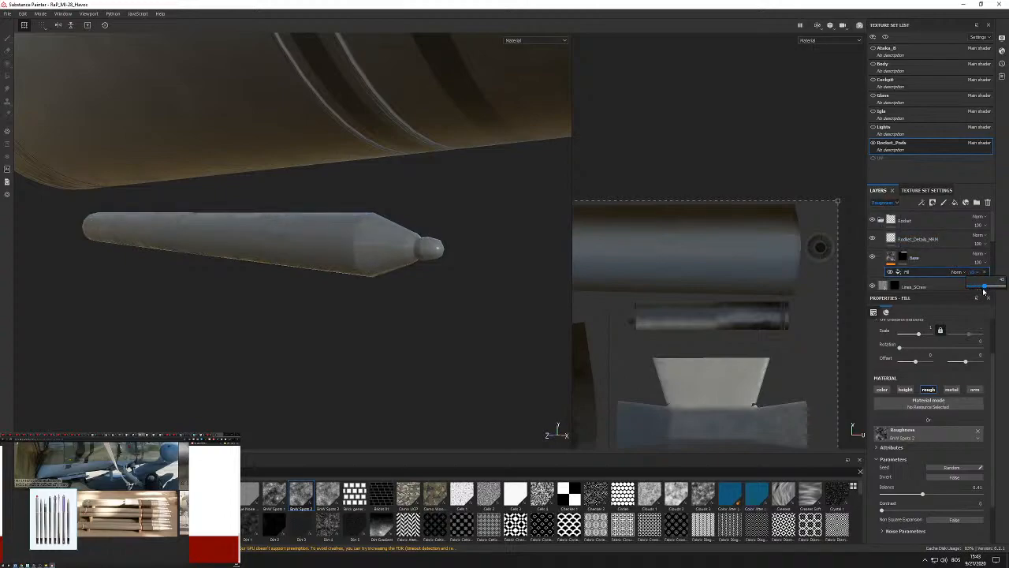
Set the blending mode of the Base layer's fill effect to Overlay and check the rocket from its other side.
left_click(957, 272)
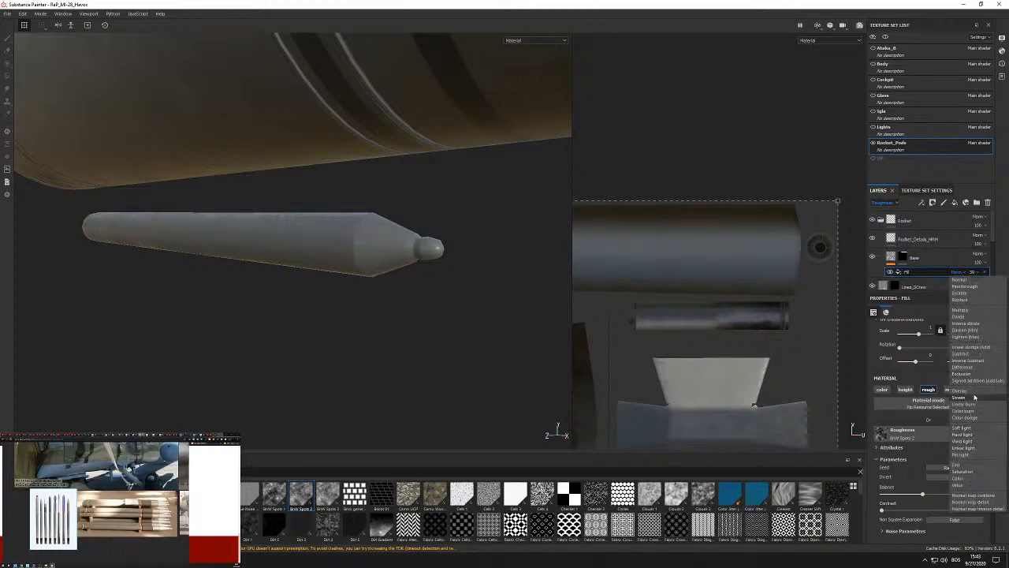
left_click(972, 390)
left_click_drag(199, 254, 413, 245, "alt")
scroll(419, 244, "up", 2)
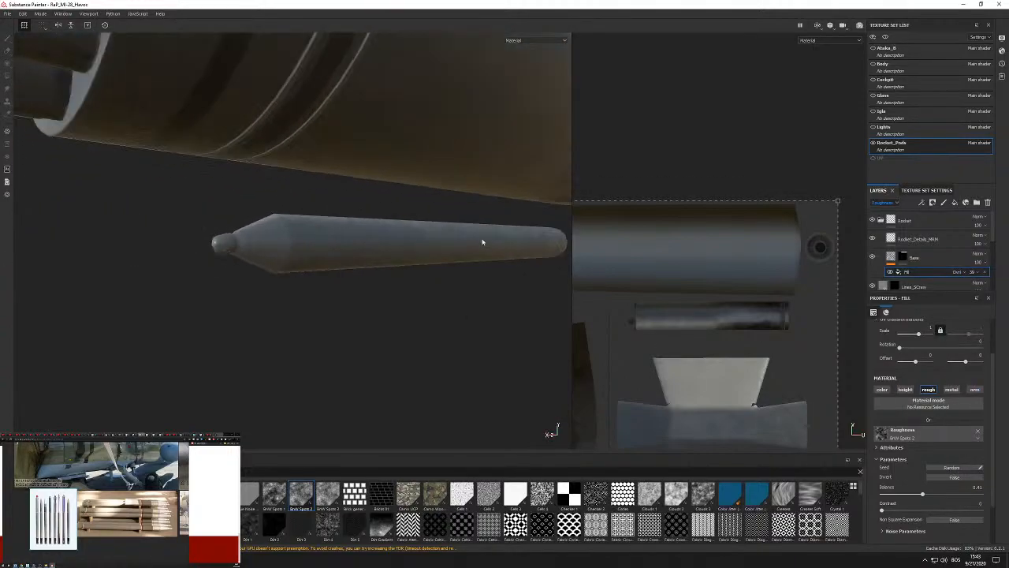
Add a fill layer named Tip above the Base layer and give it a black mask.
left_click(932, 260)
left_click(955, 202)
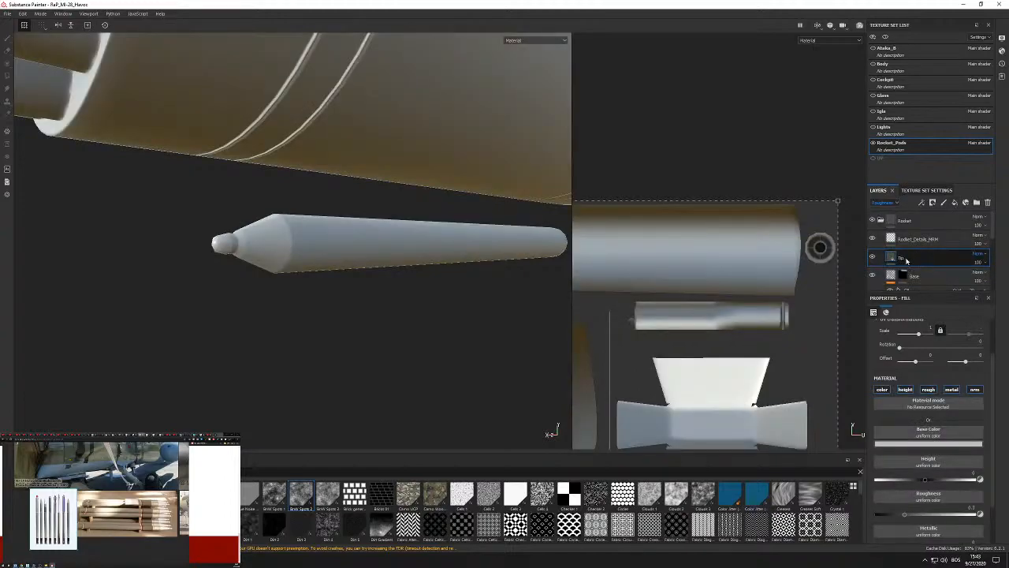
right_click(905, 258)
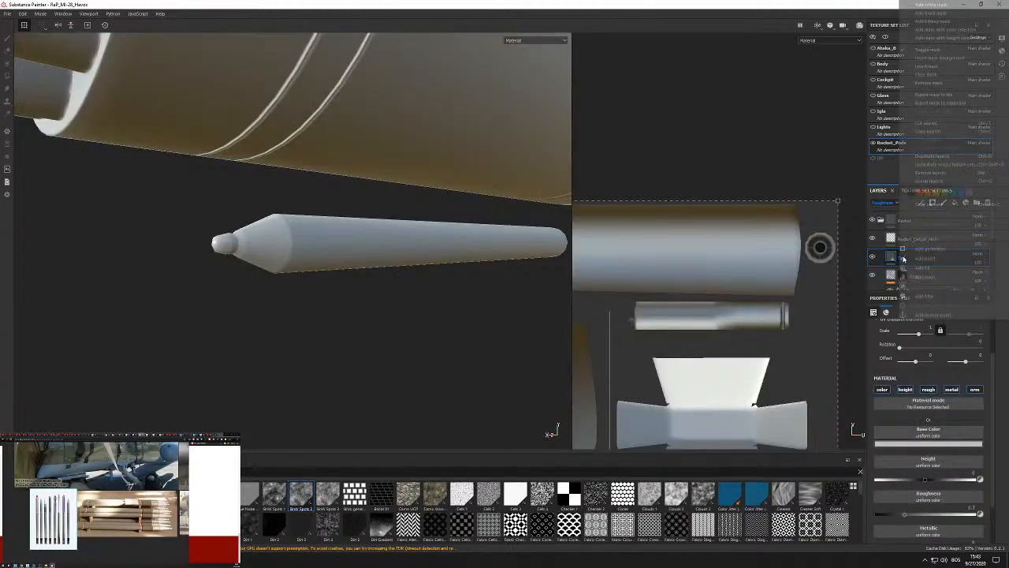
left_click(938, 14)
Reveal the rocket's small nose tip in the Tip layer's mask with Polygon Fill in UV chunk mode.
key("4")
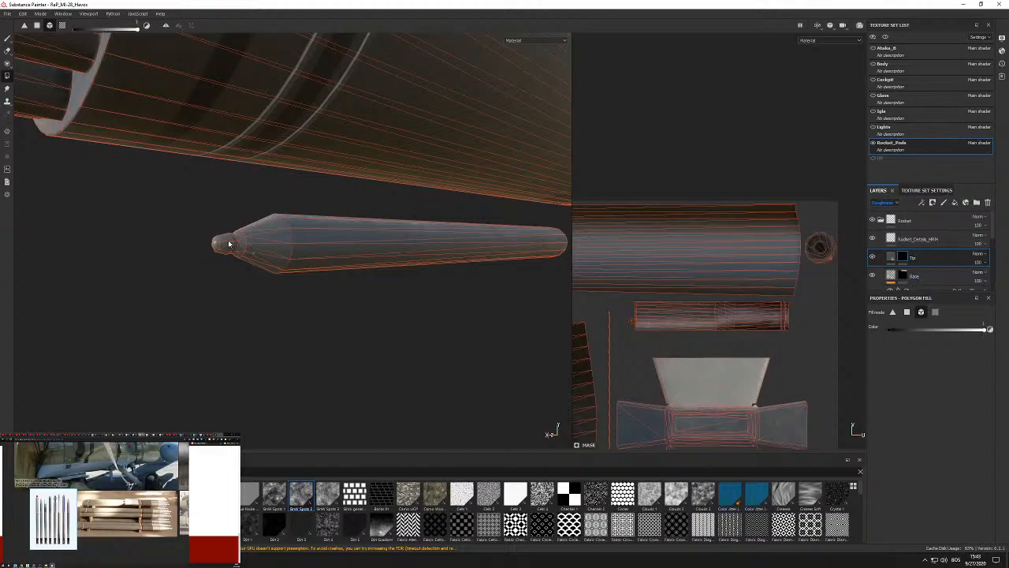
left_click(228, 244)
left_click(935, 312)
key("ctrl+z")
left_click(228, 245)
right_click_drag(775, 288, 666, 293, "alt")
scroll(667, 293, "down", 1)
mouse_move(262, 245)
left_mouse_down("alt")
mouse_move(161, 238)
mouse_move(253, 244)
left_mouse_up("alt")
scroll(219, 241, "up", 5)
Restrict the Tip layer to the color channel and darken its base color to a near-black grey.
left_click(892, 257)
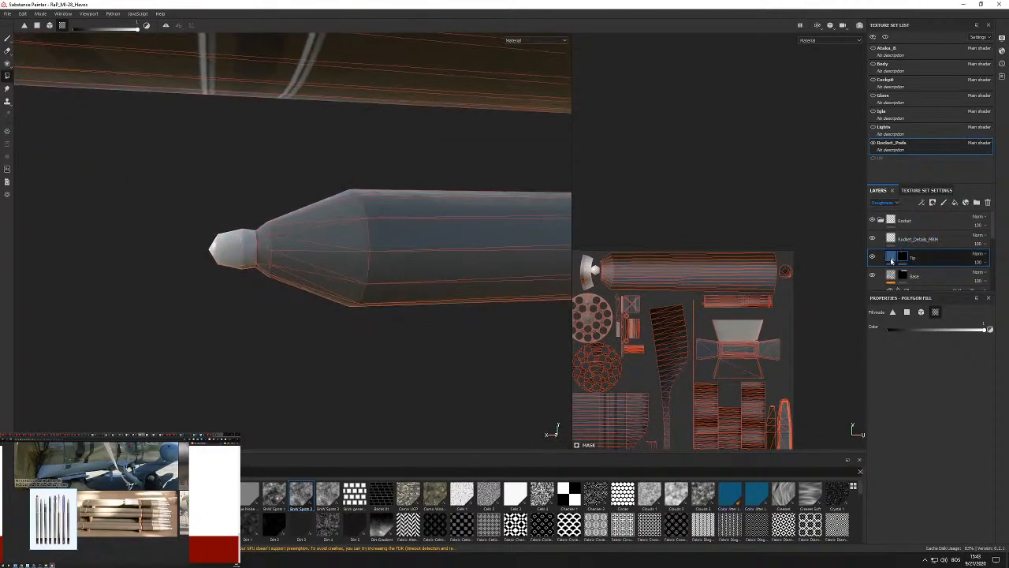
left_click(905, 390)
left_click(932, 391)
left_click(954, 391)
left_click(976, 391)
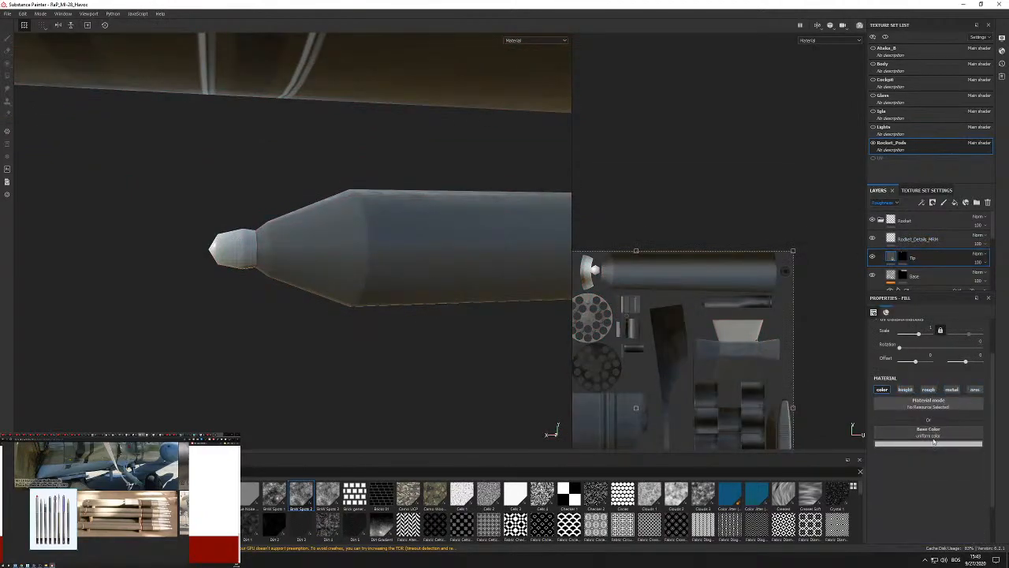
left_click(936, 443)
left_click(902, 489)
left_click_drag(902, 489, 885, 514)
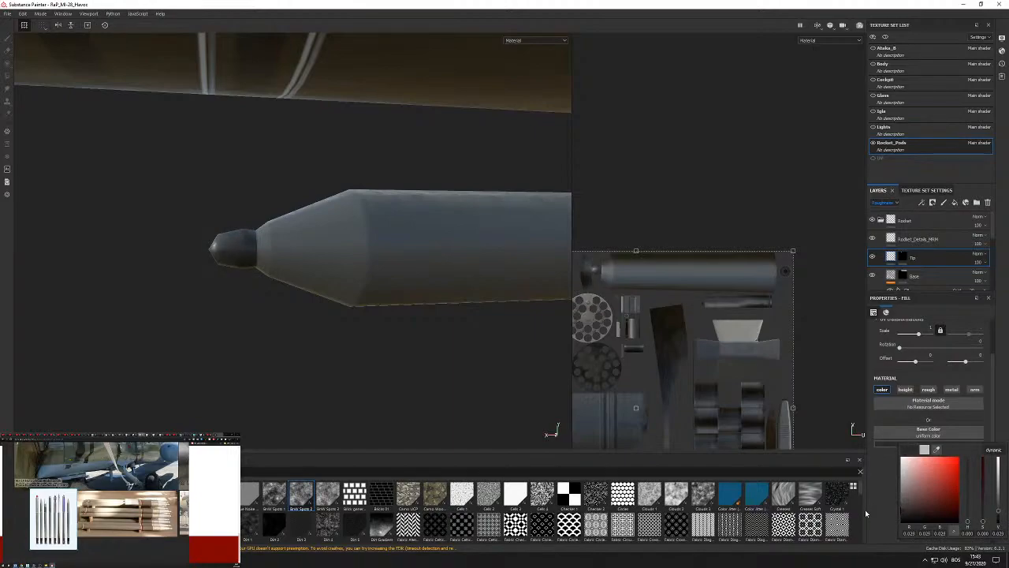
left_click_drag(356, 347, 454, 293, "alt")
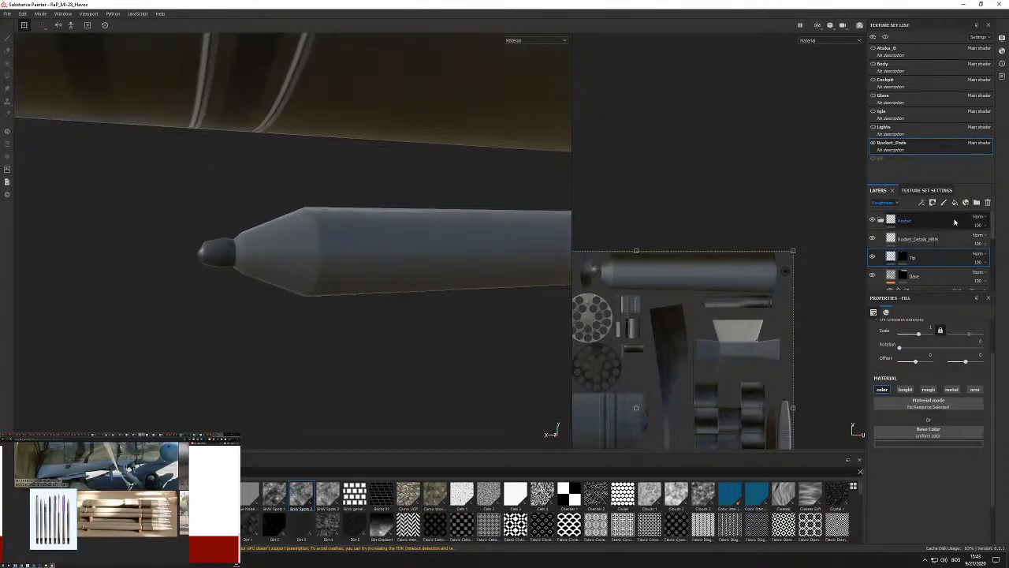
Add another fill layer above the Tip layer and give it a black mask.
left_click(955, 203)
right_click(913, 262)
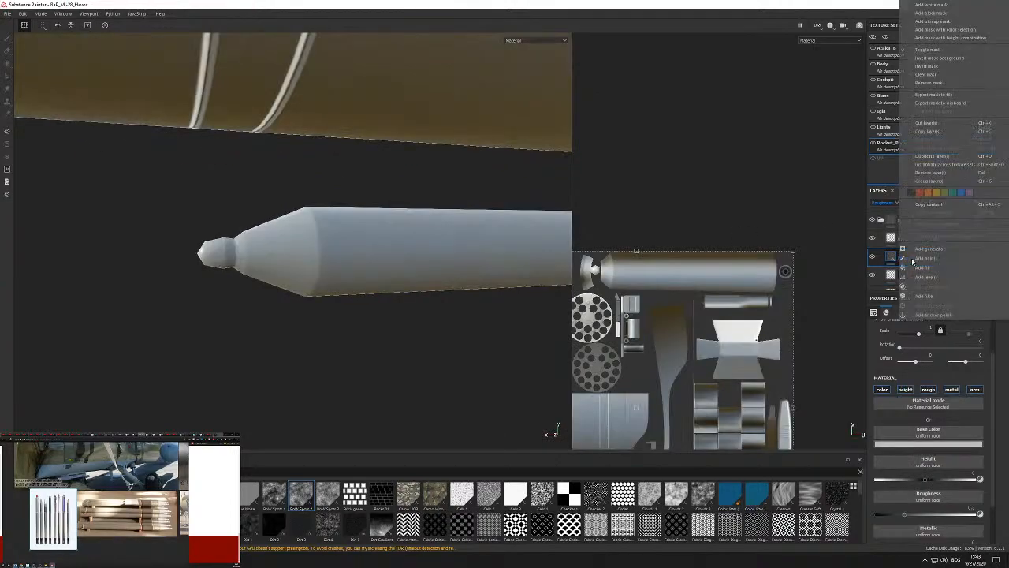
left_click(946, 14)
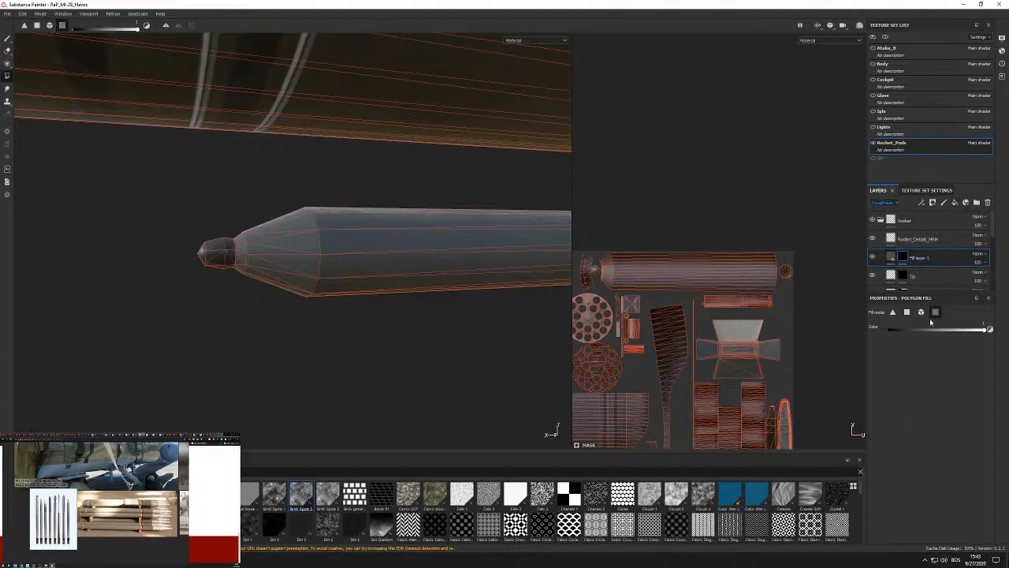
Reveal the rocket's tapered nose cone in the new fill layer's mask by quad-filling its polygons in the UV view.
middle_click_drag(543, 283, 670, 278, "alt")
scroll(670, 277, "up", 6)
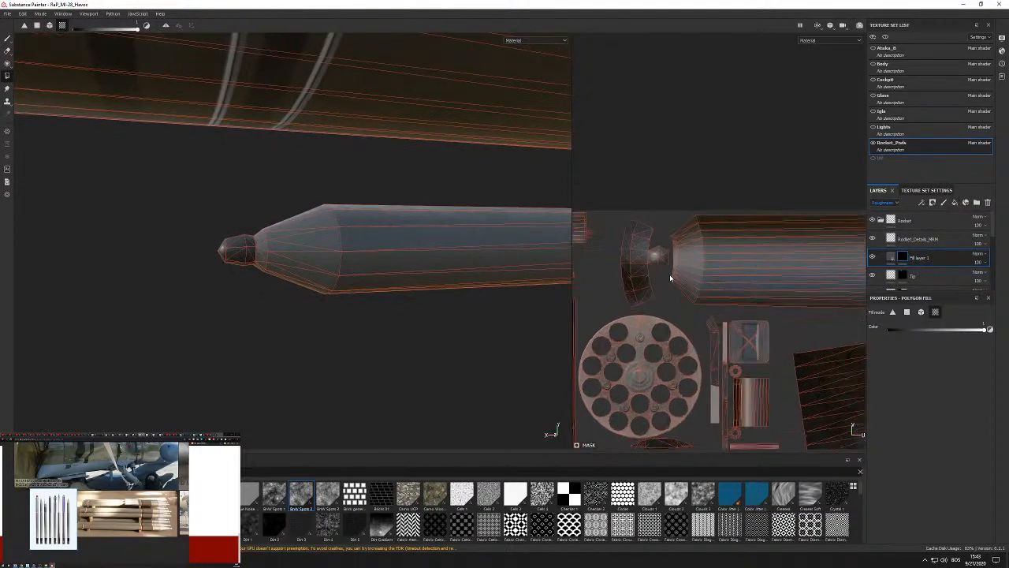
left_click(908, 312)
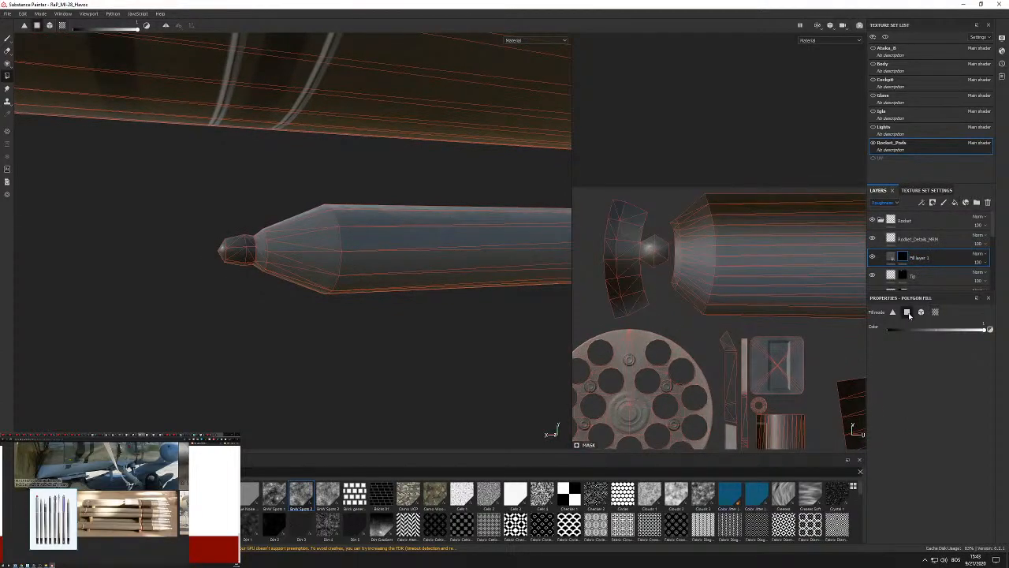
left_click_drag(675, 214, 701, 308)
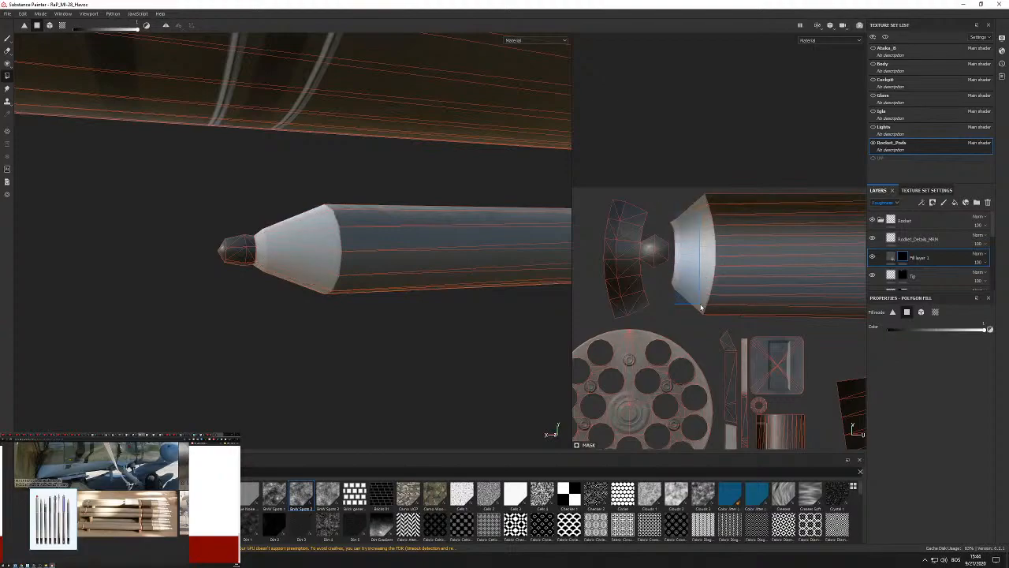
Add a Blur filter to the nose cone layer's mask and set its blur intensity to about 1.
right_click(903, 257)
left_click(956, 459)
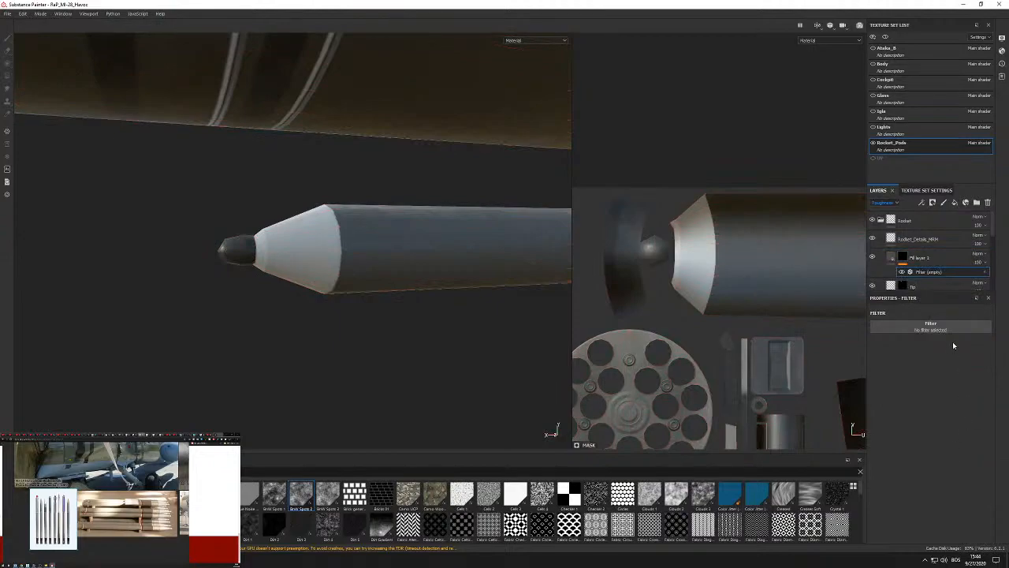
left_click(946, 328)
type("dire")
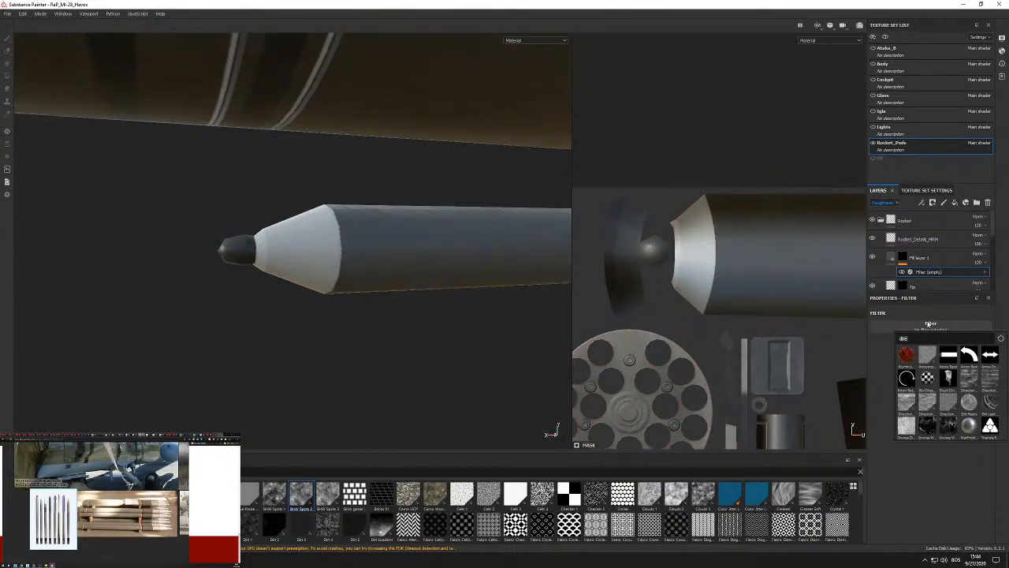
key("BackSpace")
key("BackSpace")
key("BackSpace")
key("BackSpace")
type("blur")
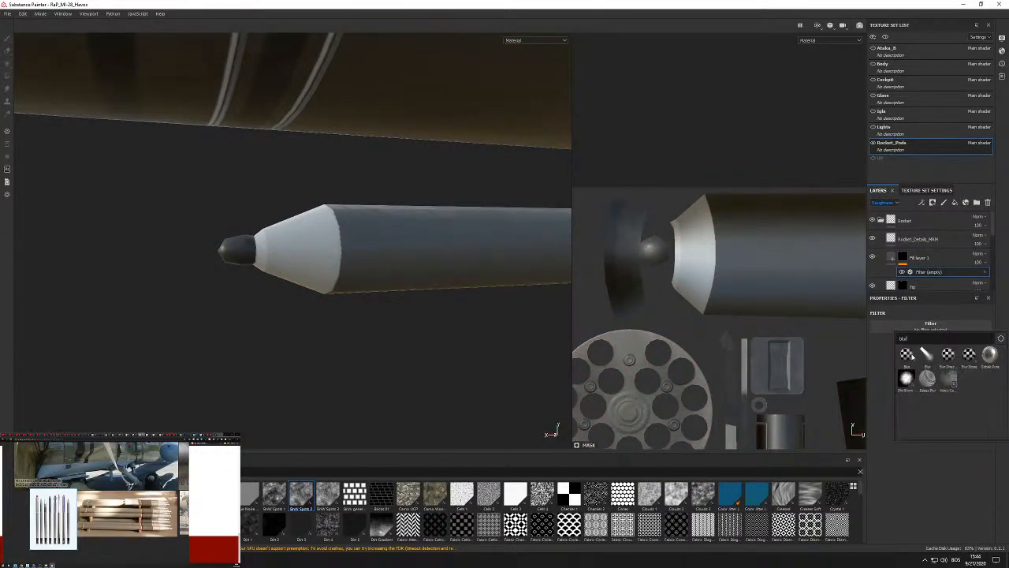
left_click(912, 355)
left_click_drag(882, 367, 884, 369)
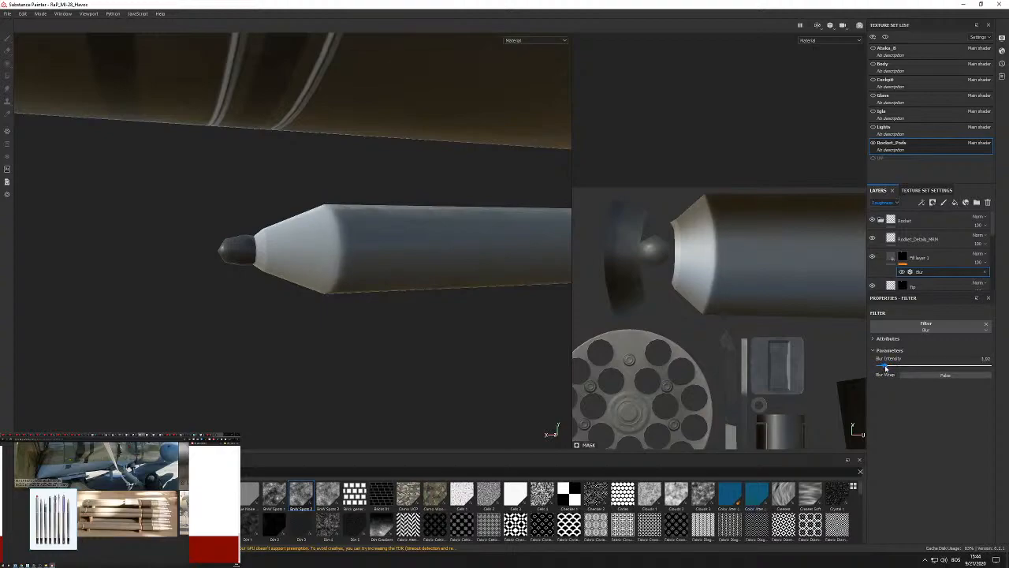
Inspect the blurred nose cone edge and restrict the nose cone's fill layer to the color channel.
left_click_drag(124, 219, 333, 241, "alt")
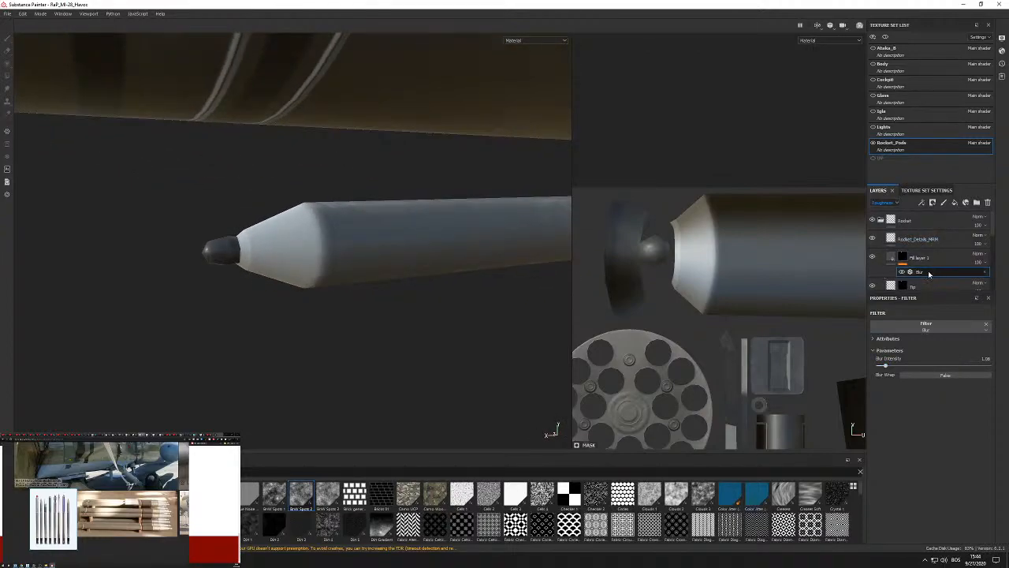
scroll(298, 242, "down", 4)
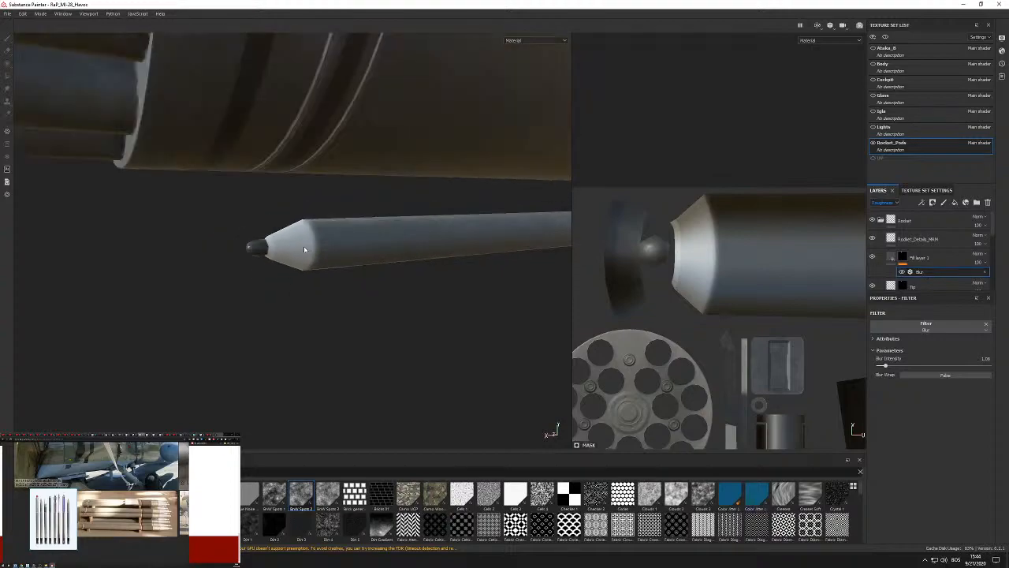
scroll(67, 508, "down", 5)
scroll(103, 524, "up", 4)
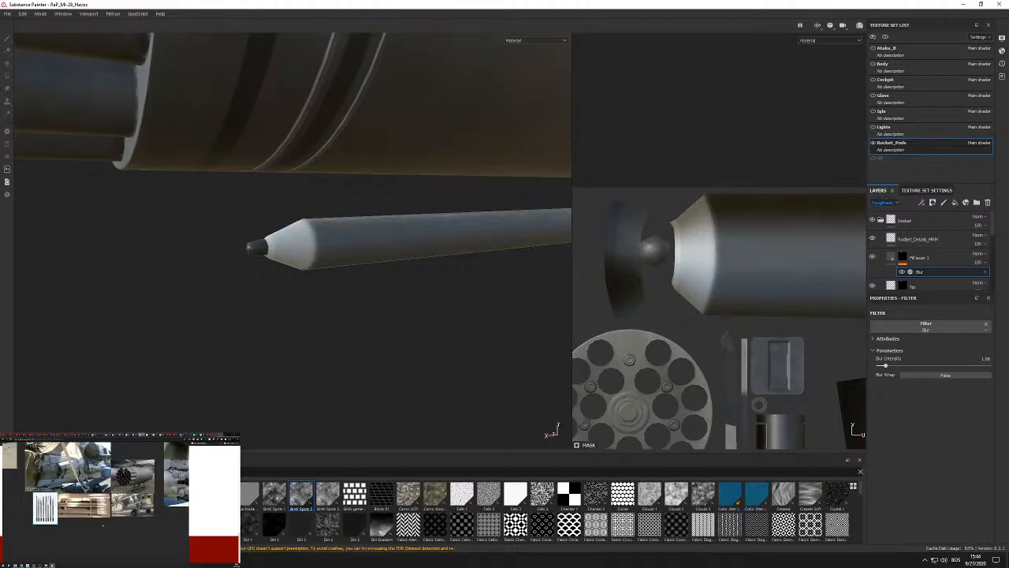
scroll(102, 524, "up", 2)
left_click_drag(290, 266, 281, 246, "alt")
scroll(281, 245, "up", 2)
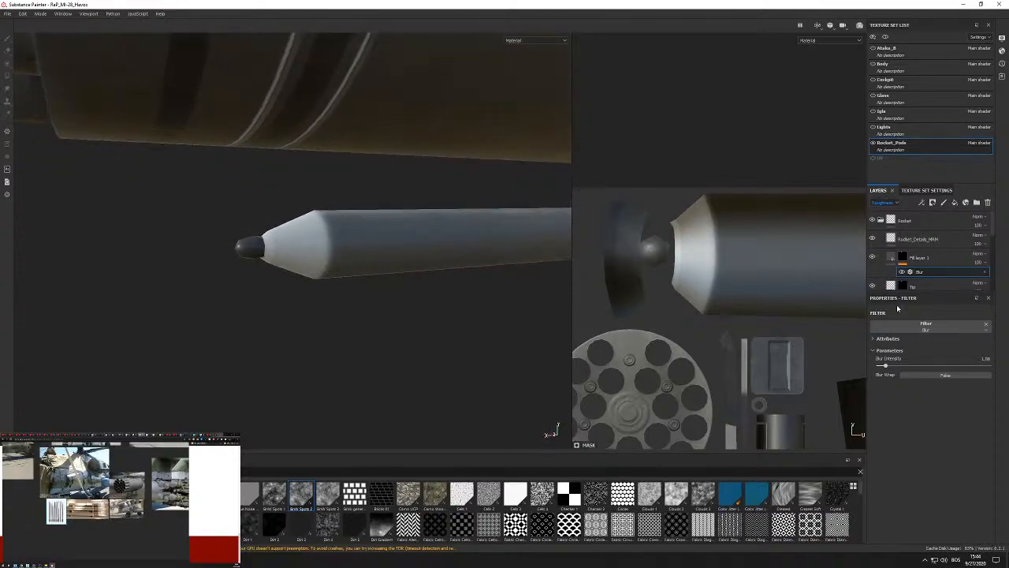
left_click(893, 257)
left_click(906, 389)
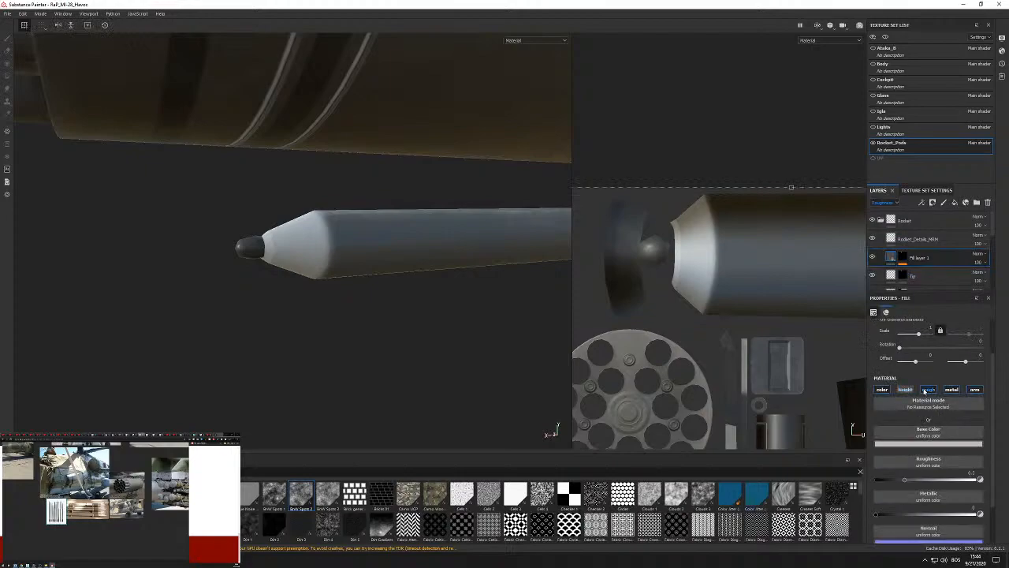
left_click(925, 391)
left_click(950, 390)
left_click(976, 391)
Set the nose cone layer's base color to a saturated deep red and fine-tune its shade.
left_click(952, 444)
left_click_drag(956, 465, 954, 488)
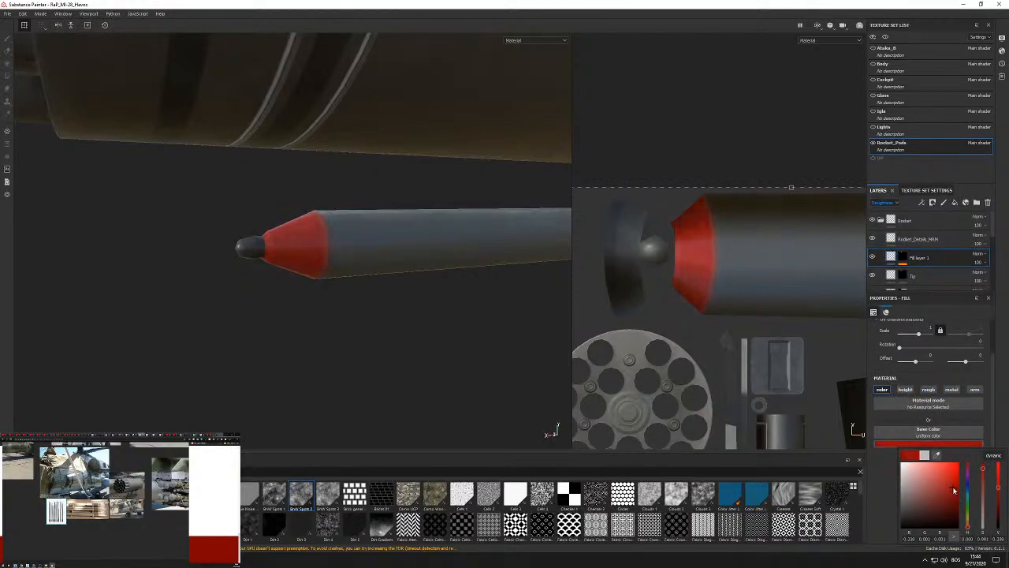
left_click_drag(349, 305, 186, 253, "alt")
middle_click_drag(186, 254, 255, 236, "alt")
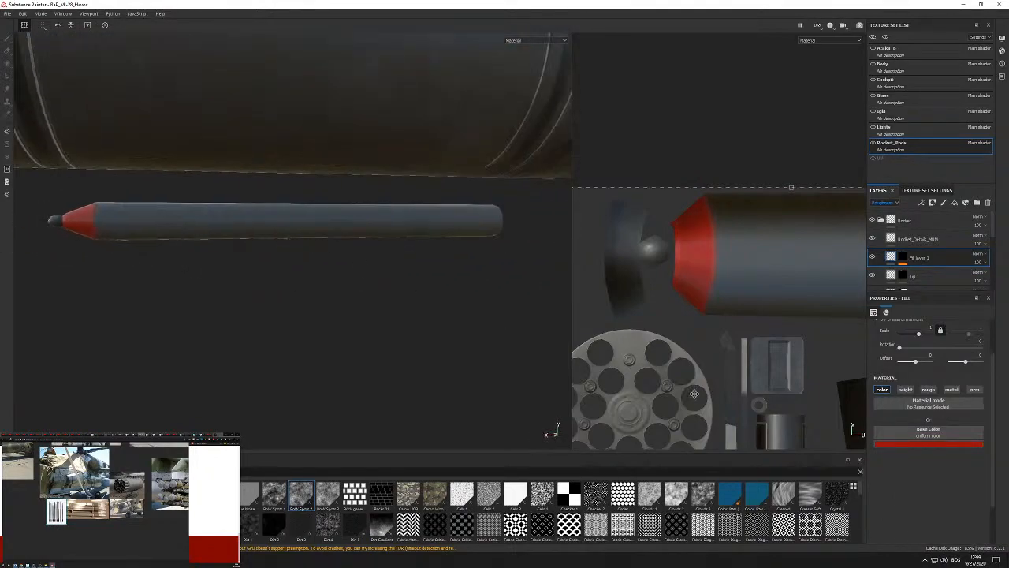
left_click_drag(278, 244, 298, 257, "alt")
left_click_drag(216, 243, 387, 226, "alt")
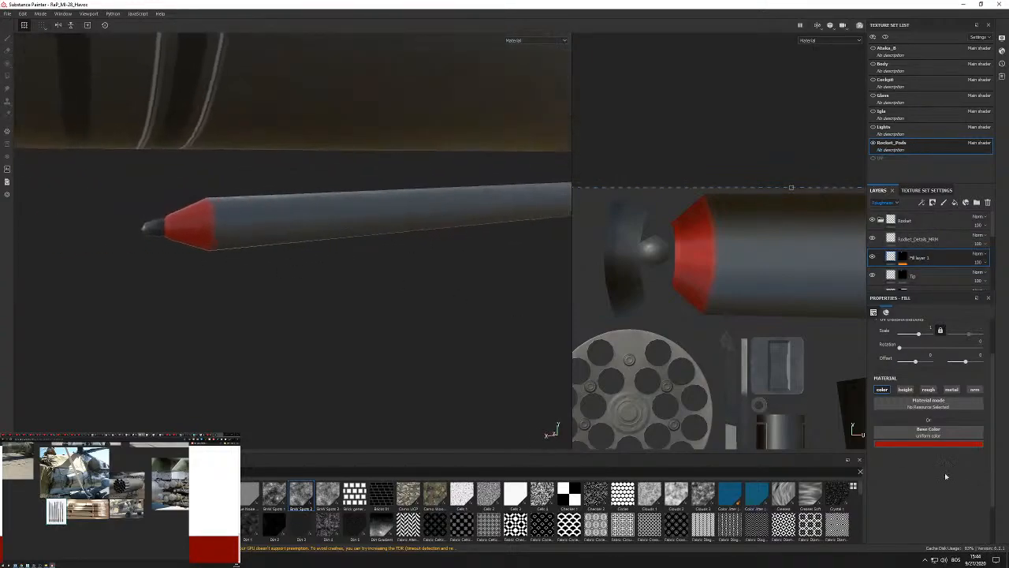
left_click(936, 444)
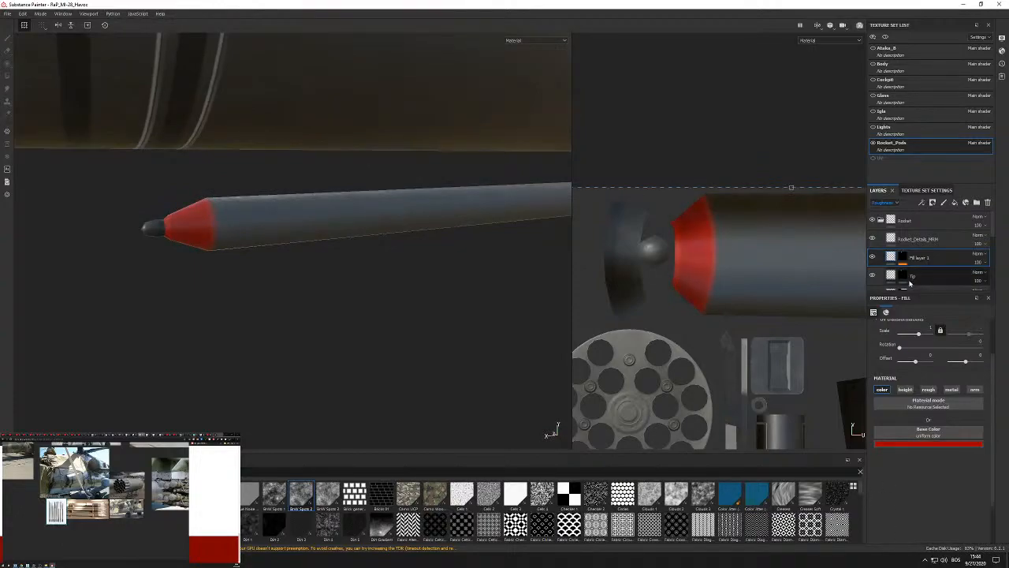
Lighten the grey base color of the rocket's Base layer and check the whole rocket body.
scroll(913, 276, "down", 3)
left_click(919, 248)
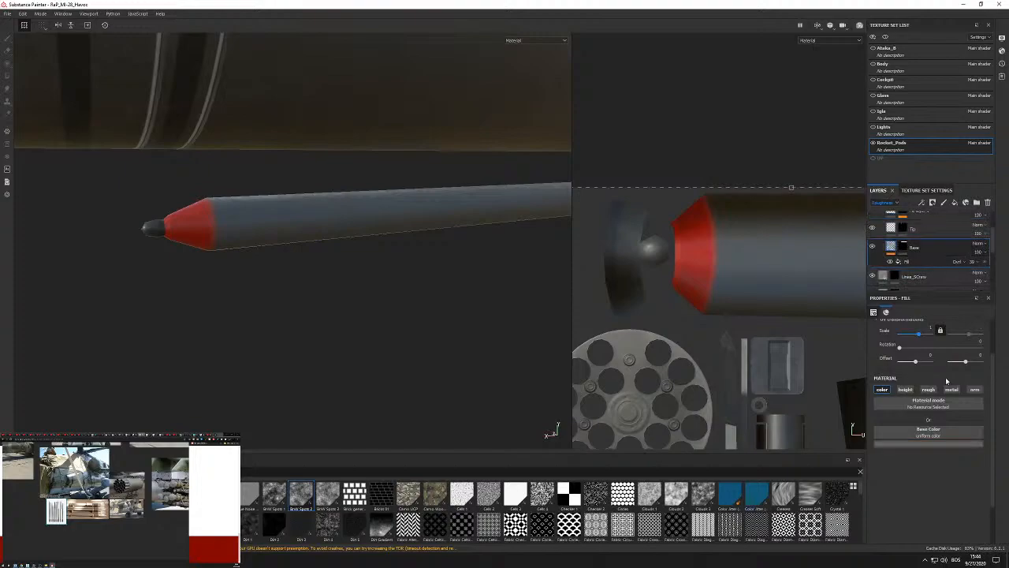
left_click(933, 446)
left_click_drag(919, 489, 890, 496)
scroll(435, 237, "down", 3)
left_click_drag(434, 255, 327, 234, "alt")
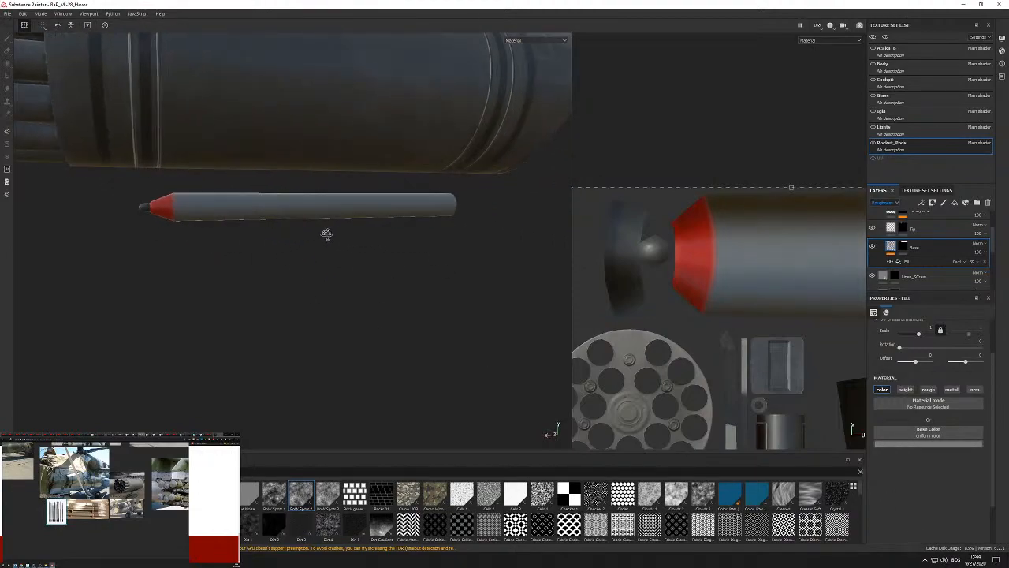
scroll(410, 221, "up", 3)
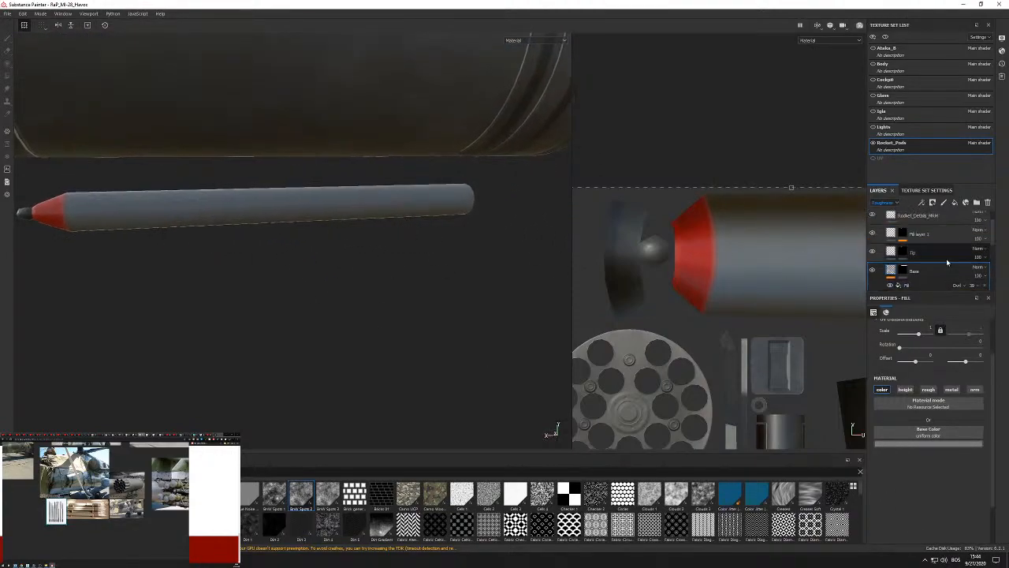
Prepare to paint on the Tip layer's mask with the Paint tool, clearing the brush's alpha and enlarging the brush.
double_click(916, 235)
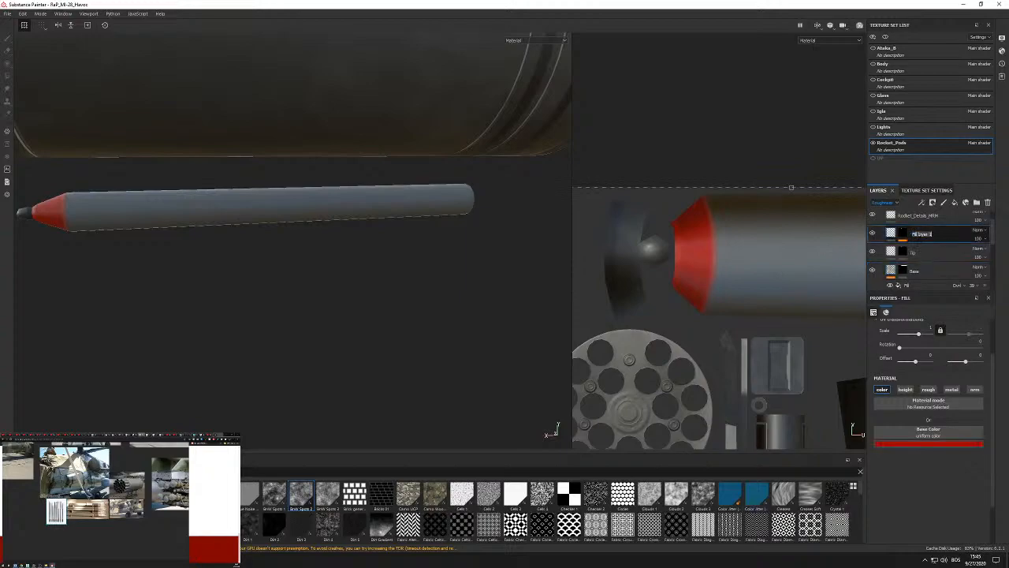
left_click(915, 253)
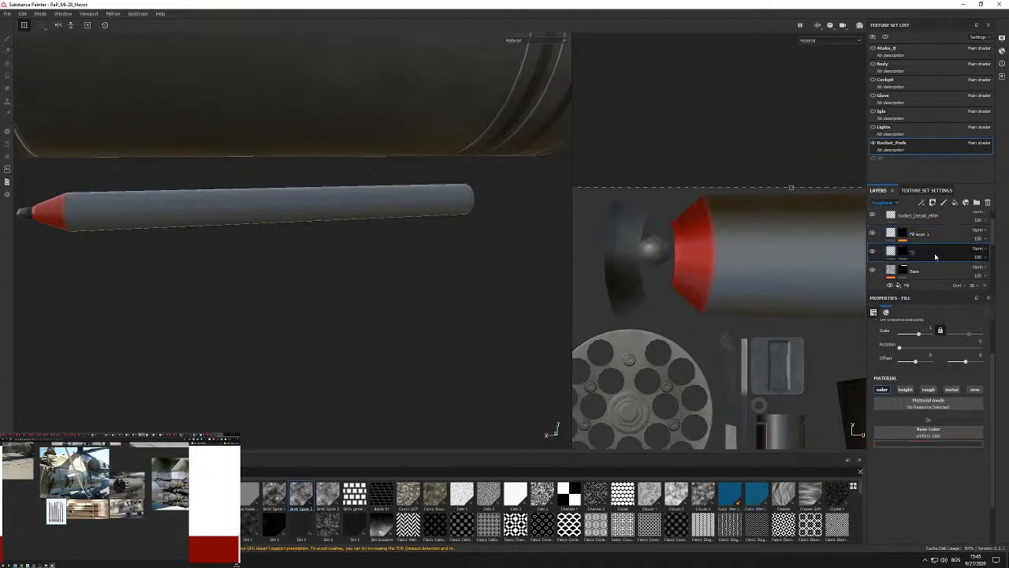
scroll(732, 267, "down", 5)
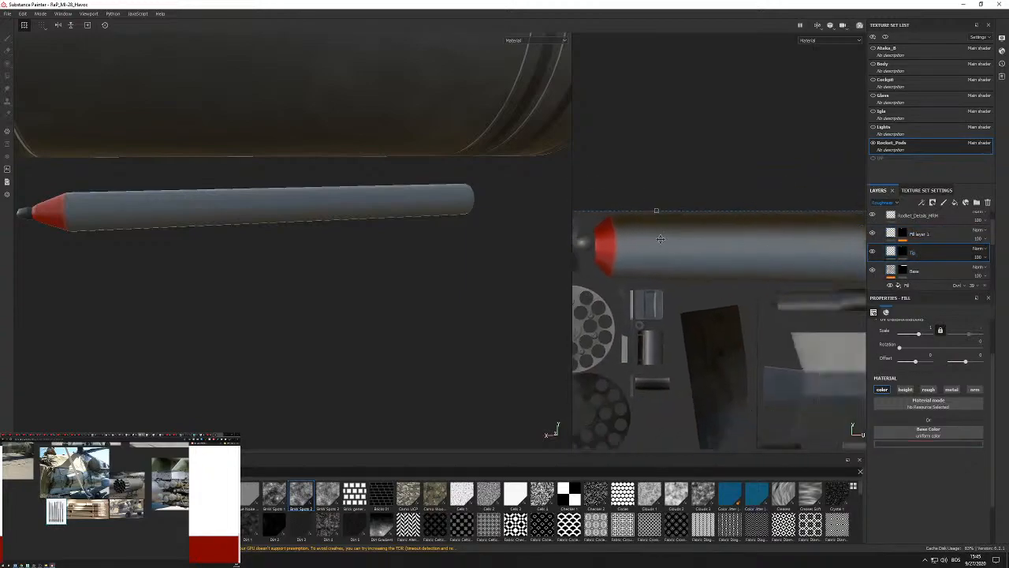
key("e")
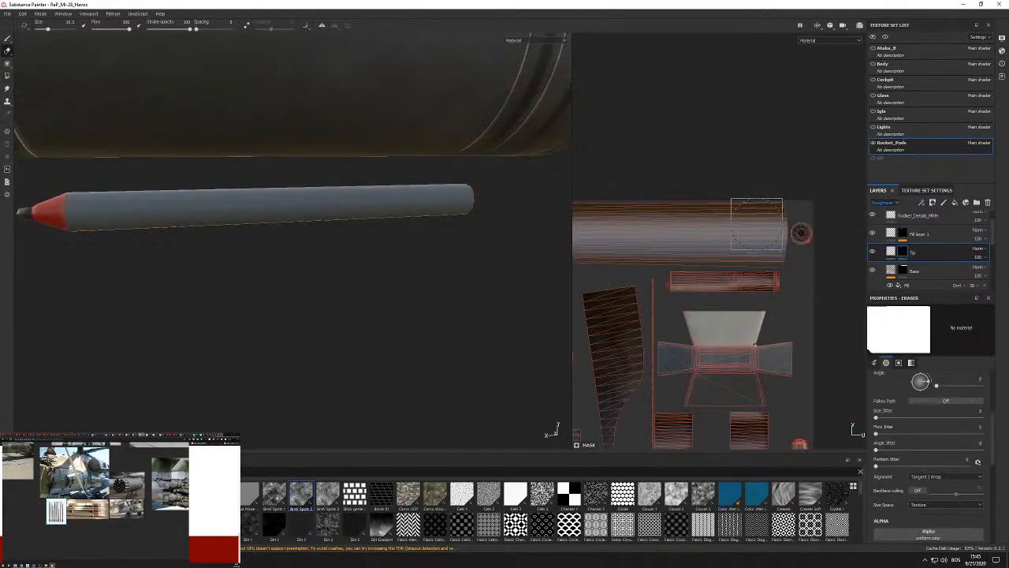
key("1")
scroll(762, 221, "up", 3)
scroll(948, 510, "down", 3)
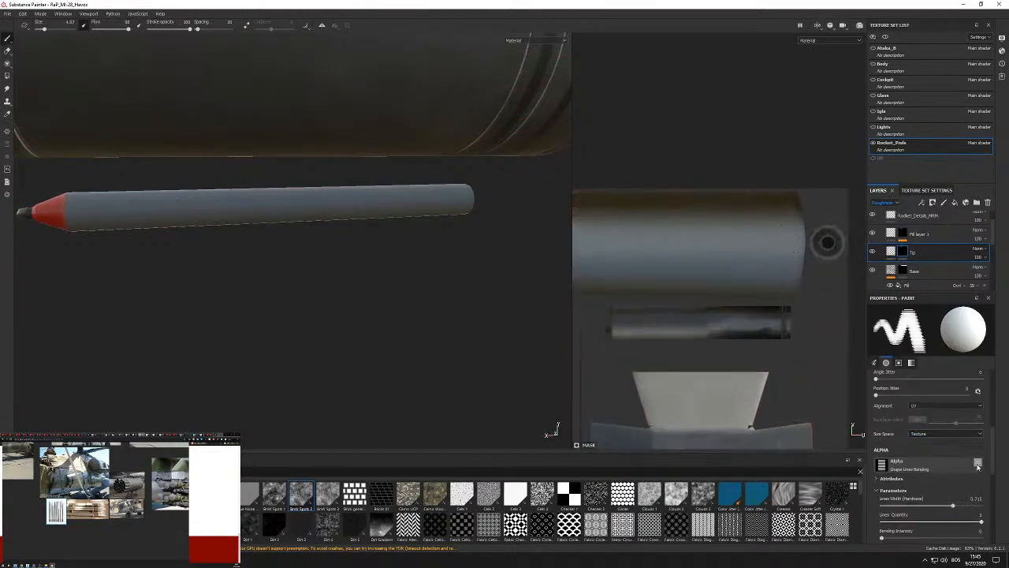
left_click(977, 463)
right_click_drag(764, 211, 774, 210, "ctrl")
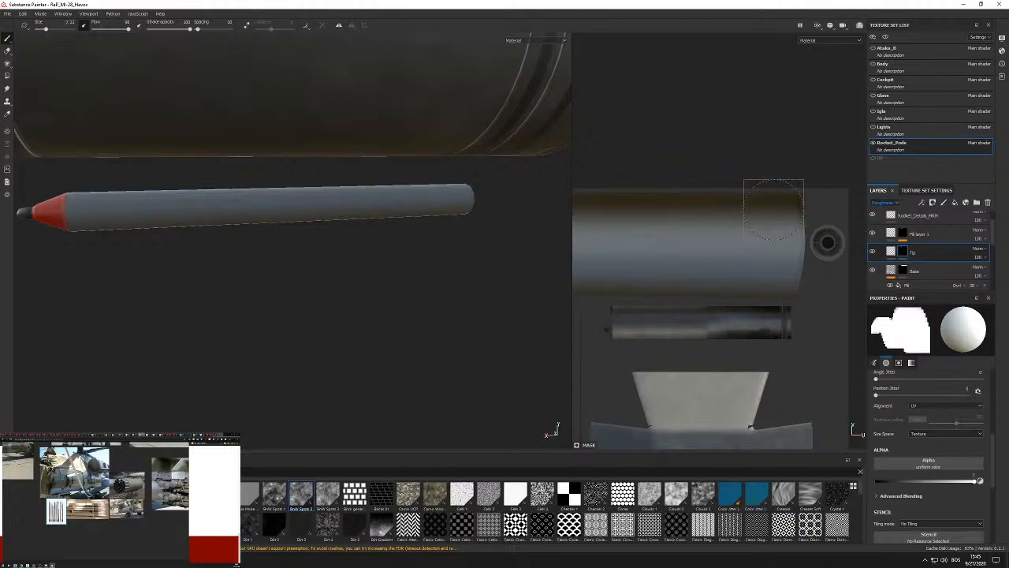
Try painting a dark area across the rocket's rear end with UV and with Tangent | Wrap brush alignment, undoing each stroke.
mouse_move(774, 209)
left_mouse_down()
mouse_move(784, 293)
mouse_move(777, 277)
left_mouse_up()
mouse_move(371, 236)
left_mouse_down("alt")
mouse_move(347, 244)
mouse_move(365, 206)
left_mouse_up("alt")
key("ctrl+z")
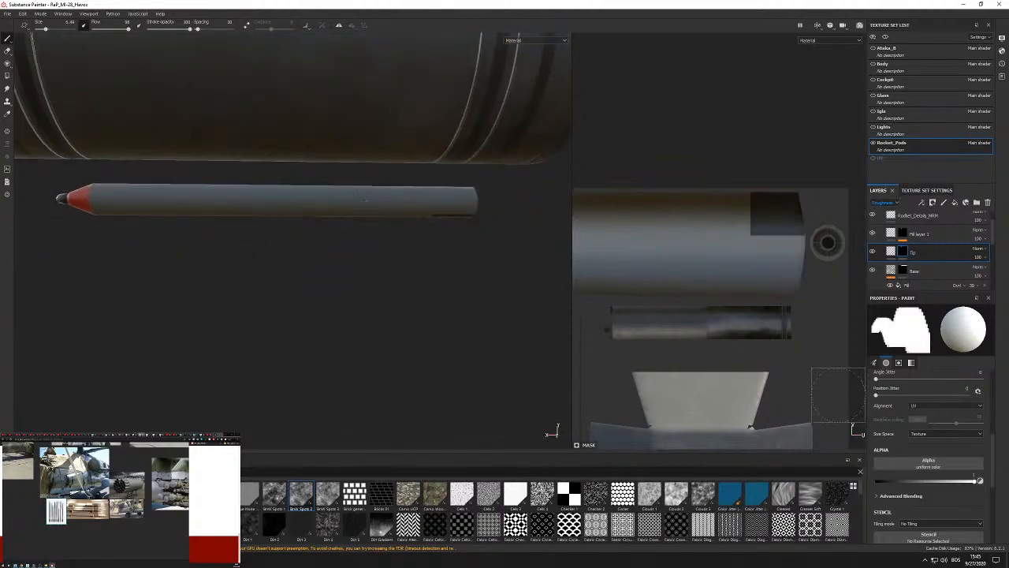
left_click(940, 407)
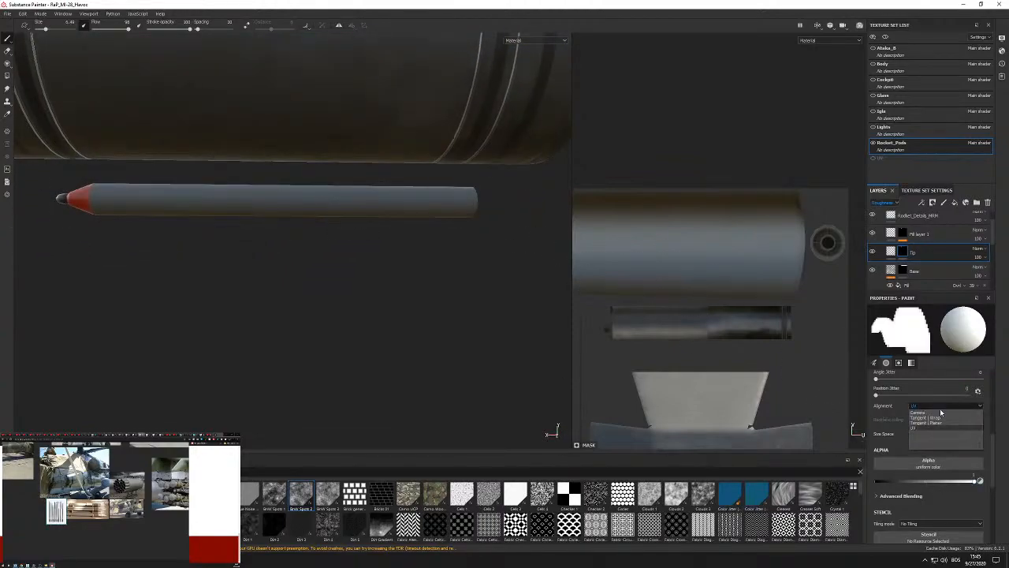
left_click(937, 419)
left_click(779, 198)
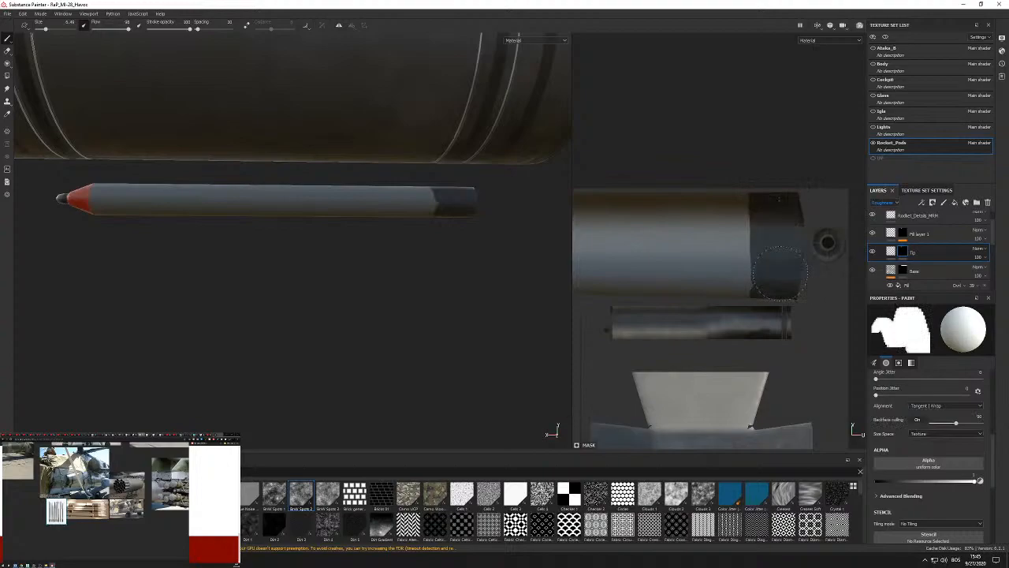
key("ctrl+z")
Try painting a straight dark band around the rocket's rear end, with a second attempt closer to the end, and undo both.
left_click(770, 205)
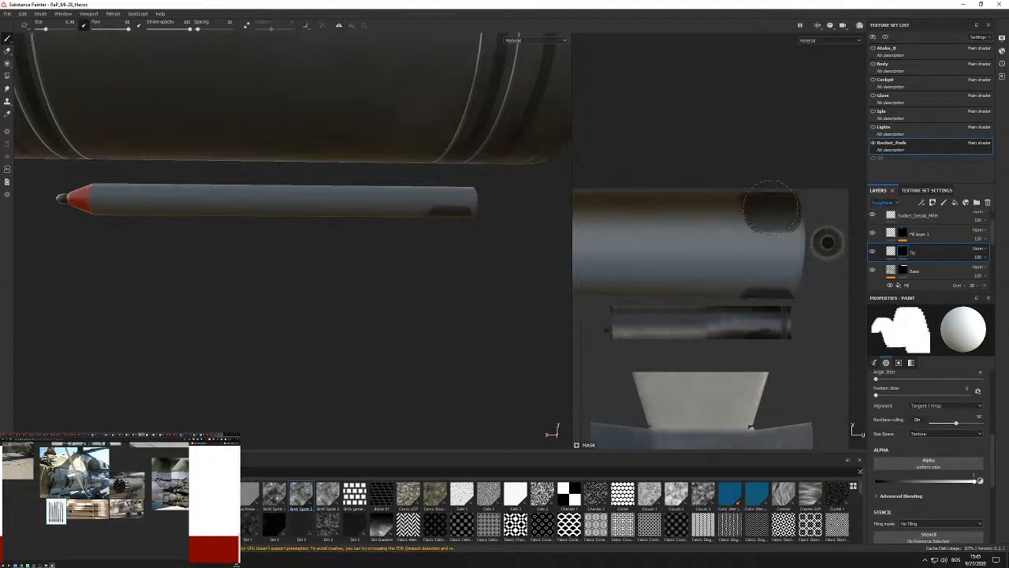
left_click(772, 280, "shift")
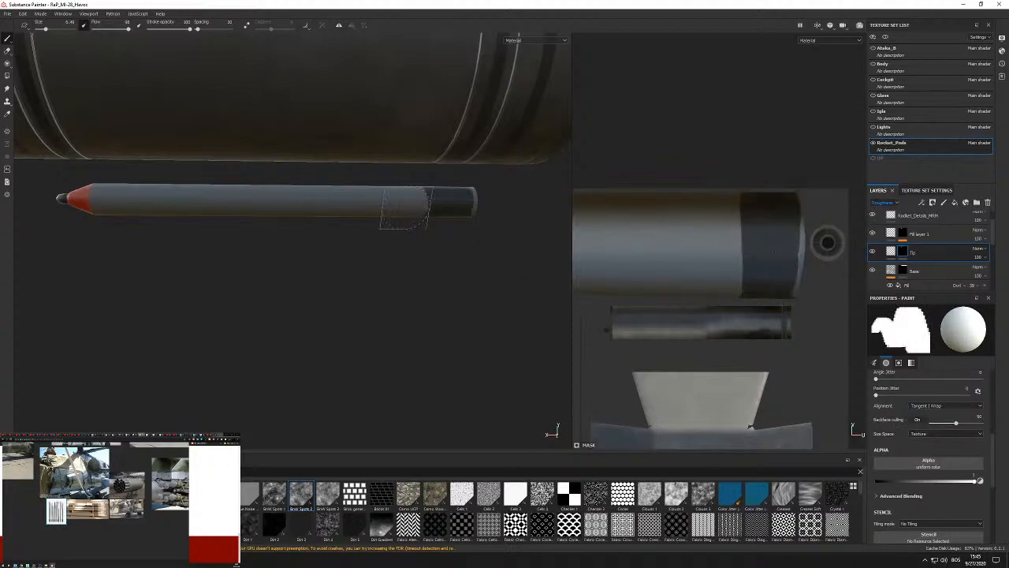
key("ctrl+z")
key("ctrl+z")
left_click(787, 204)
left_click(786, 280, "shift")
mouse_move(478, 270)
left_mouse_down("alt")
mouse_move(458, 184)
mouse_move(466, 108)
mouse_move(466, 261)
left_mouse_up("alt")
key("ctrl+z")
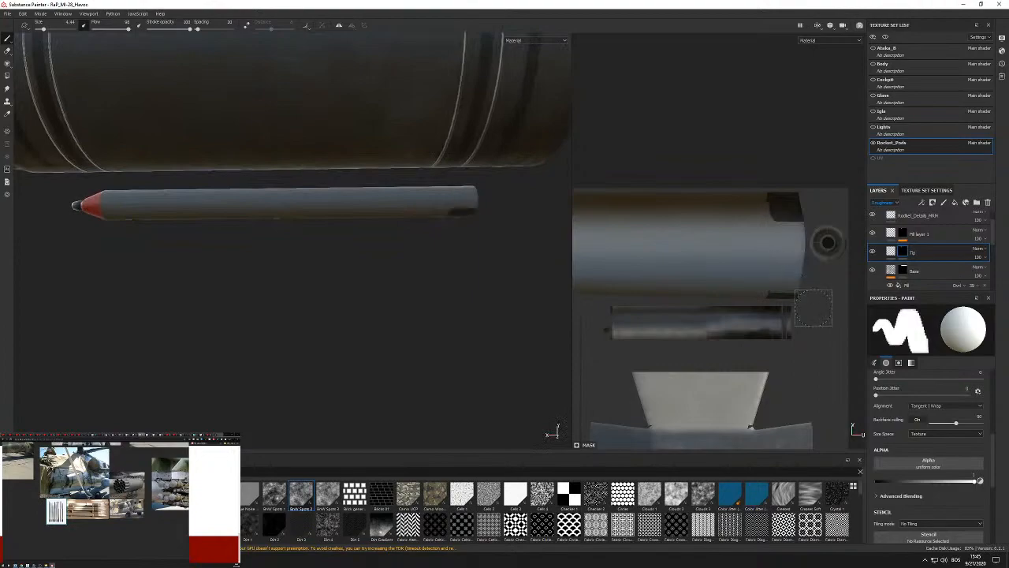
Set the brush alignment to UV, try a narrow dark band slightly ahead of the rocket's rear end, and undo it.
left_click(946, 405)
left_click(945, 428)
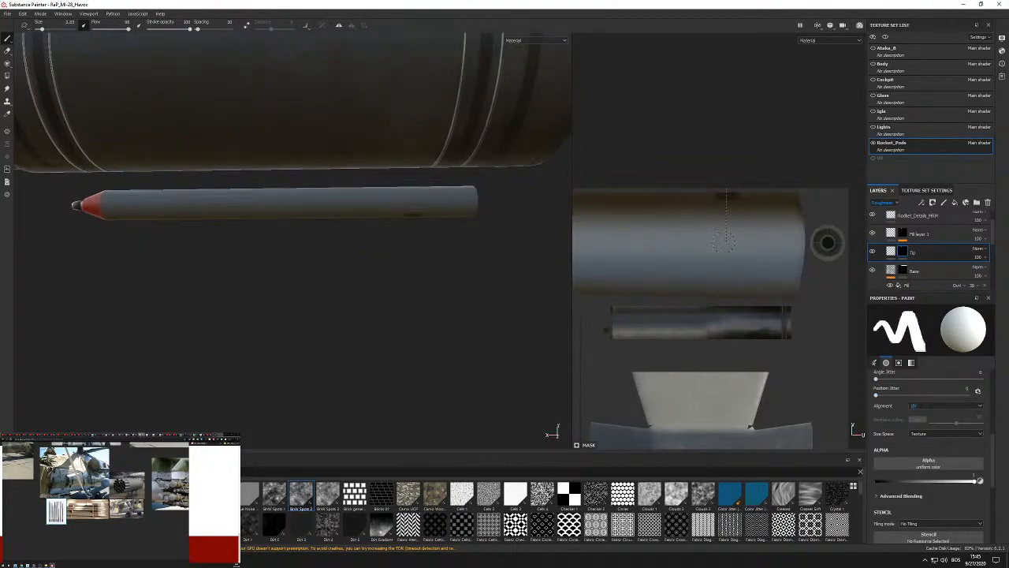
left_click(722, 290, "shift")
scroll(431, 222, "up", 5)
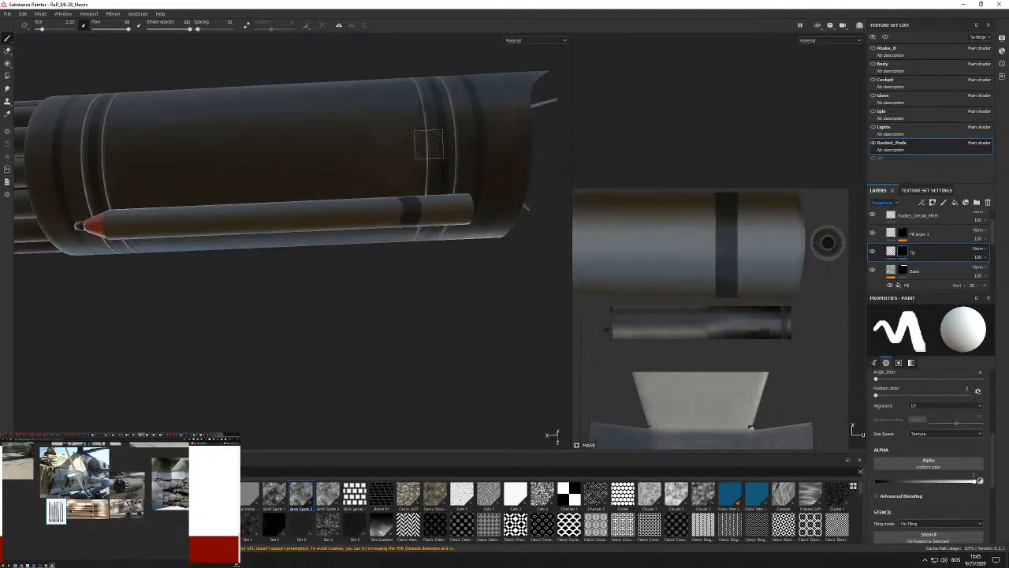
key("ctrl+z")
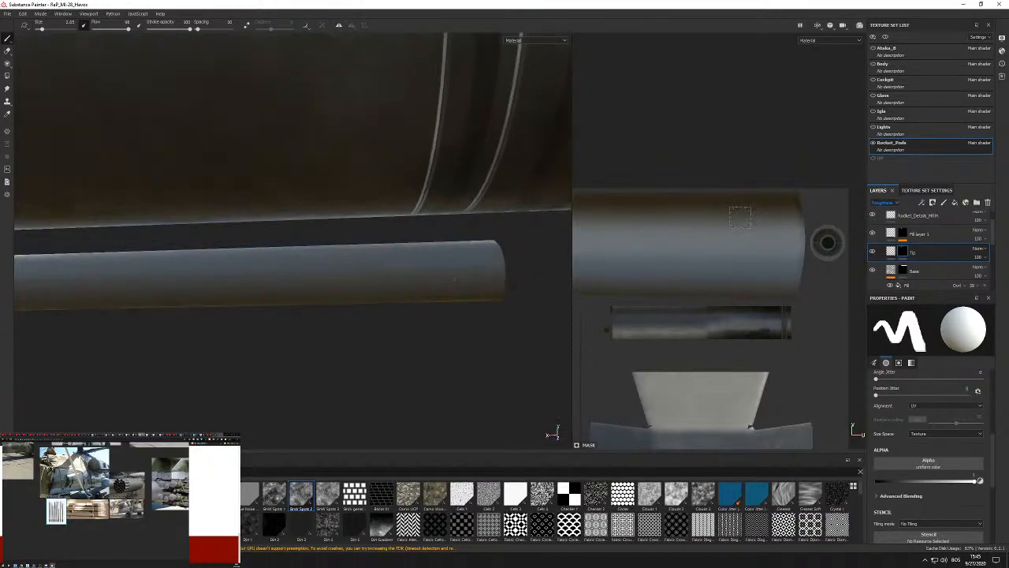
Examine the rocket's rear end, nose and texture layout, and compare them with the rocket reference photos.
scroll(725, 225, "down", 4)
left_click_drag(426, 239, 320, 286, "alt")
scroll(409, 292, "up", 5)
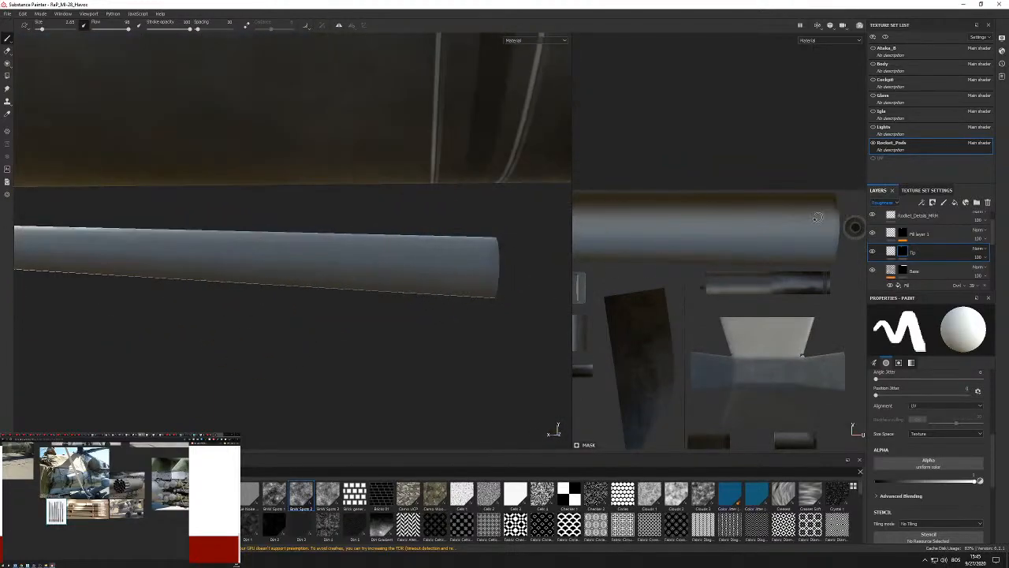
scroll(818, 218, "down", 3)
scroll(711, 213, "up", 2)
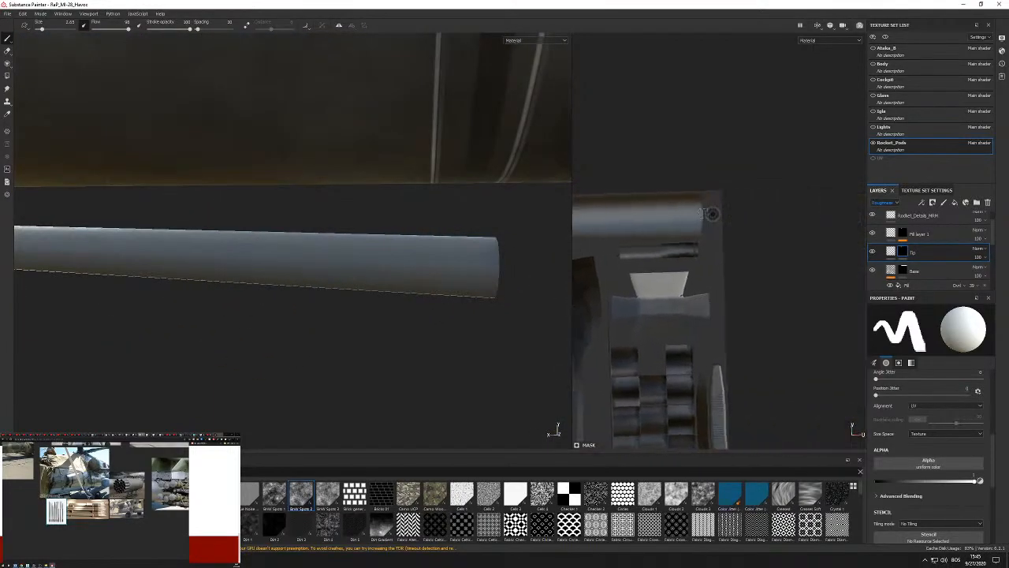
left_click_drag(487, 238, 487, 236, "alt+shift")
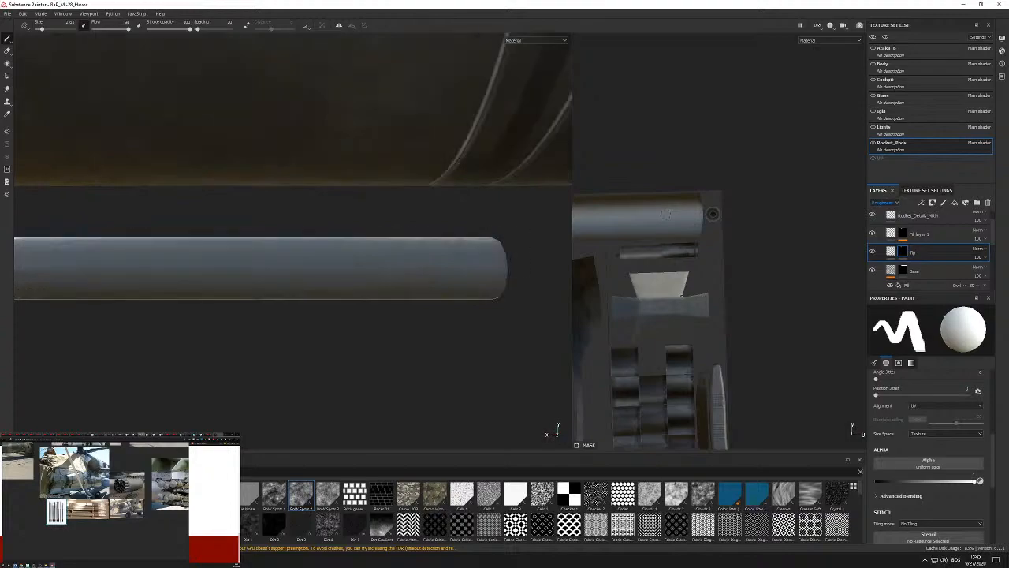
scroll(706, 202, "up", 3)
middle_click_drag(661, 203, 718, 195, "alt")
left_click_drag(452, 258, 360, 249, "alt")
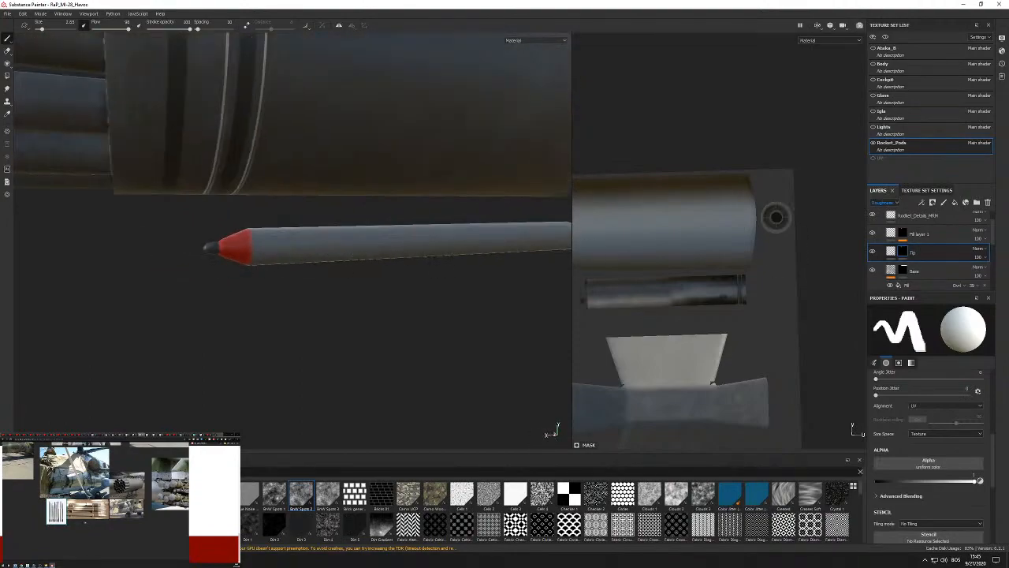
scroll(81, 520, "up", 5)
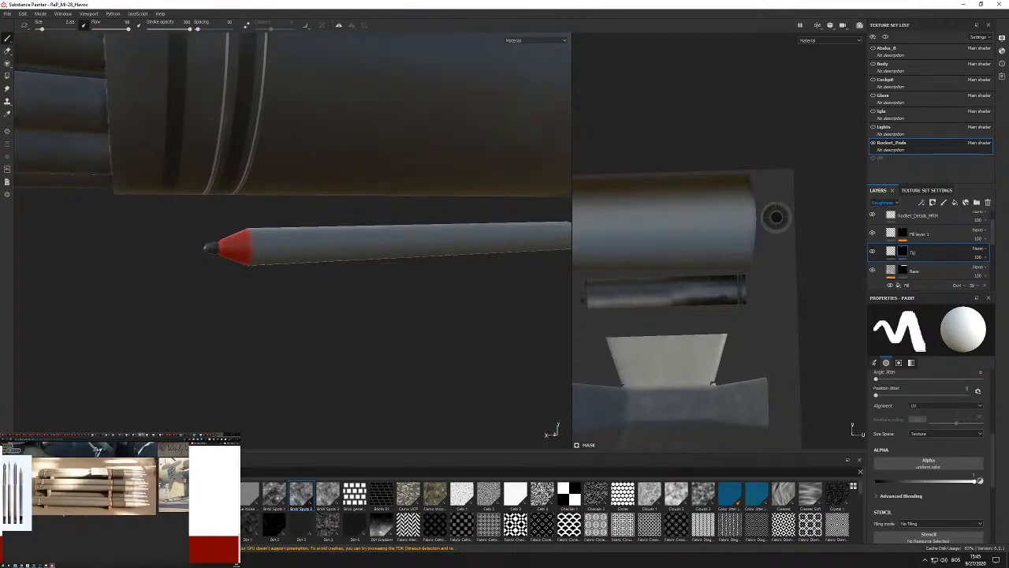
scroll(81, 496, "down", 5)
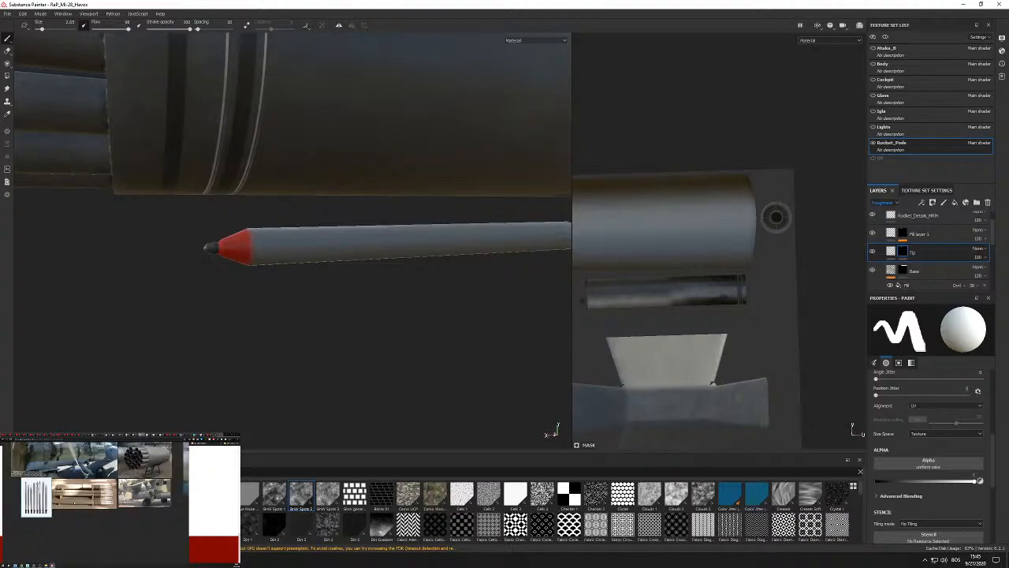
left_click_drag(278, 280, 254, 283, "alt")
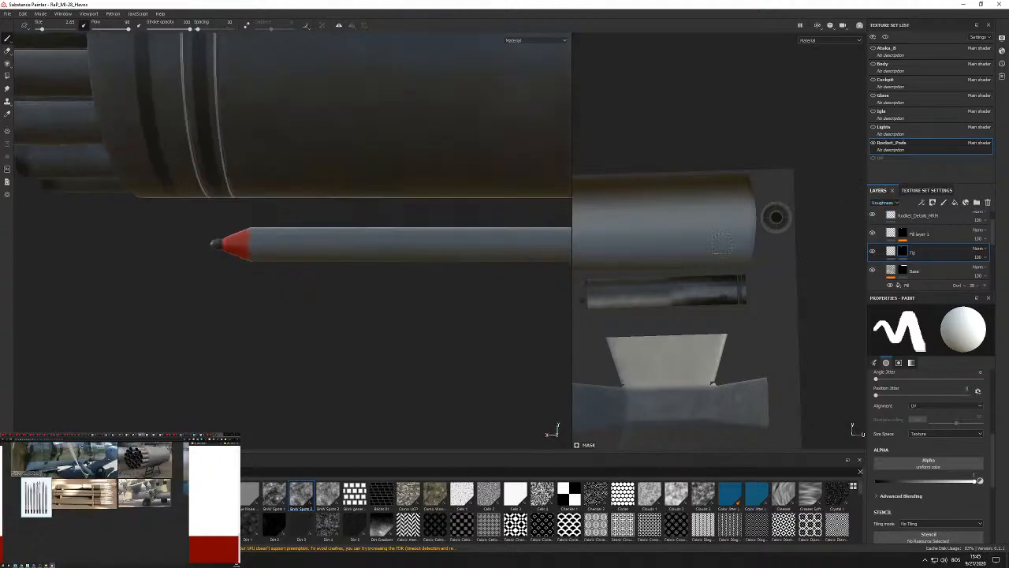
Try painting a dark band across the rocket body just behind the red nose cone.
middle_click_drag(723, 244, 855, 250, "alt")
middle_click_drag(576, 203, 705, 198, "alt")
scroll(705, 198, "up", 2)
left_click_drag(745, 199, 745, 229)
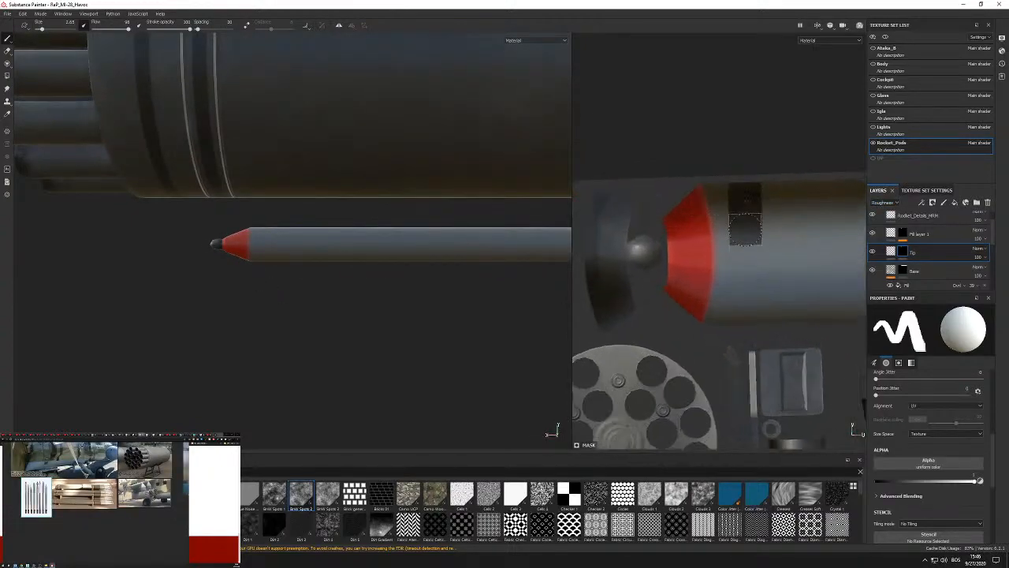
scroll(710, 213, "down", 3)
left_click_drag(693, 203, 694, 277)
left_click_drag(404, 296, 441, 280, "alt")
left_click_drag(541, 263, 353, 260, "alt")
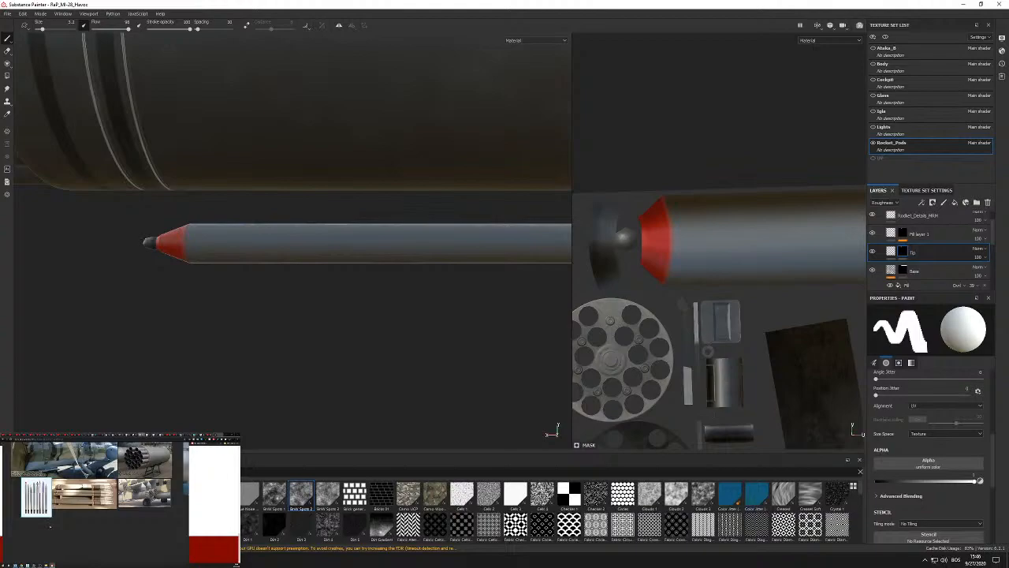
Check the rocket reference images up close and rename the nose cone's fill layer as Red.
scroll(34, 504, "up", 4)
middle_click_drag(33, 506, 45, 516)
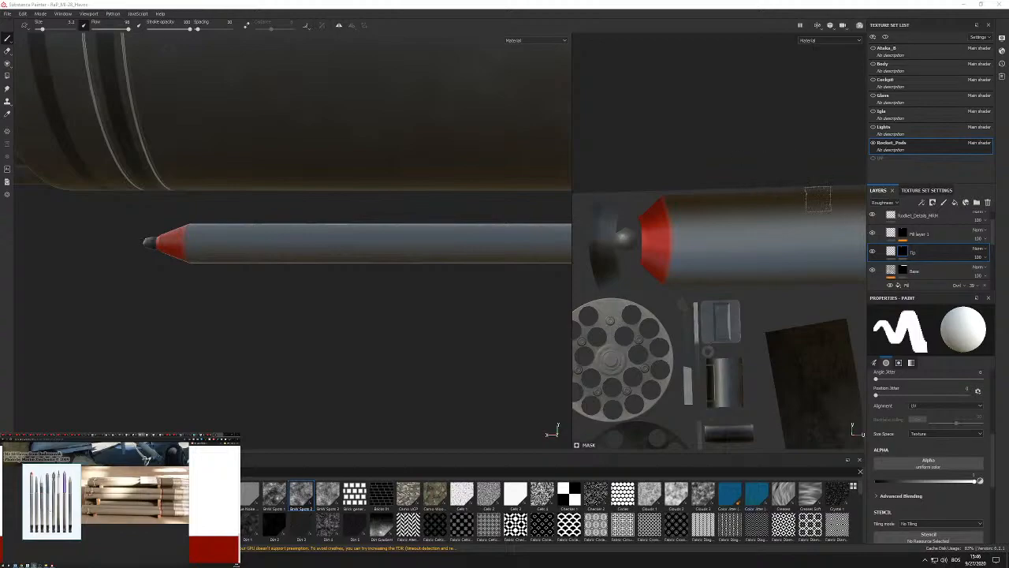
scroll(906, 253, "up", 1)
left_click(874, 260)
left_click(874, 260)
left_click(874, 260)
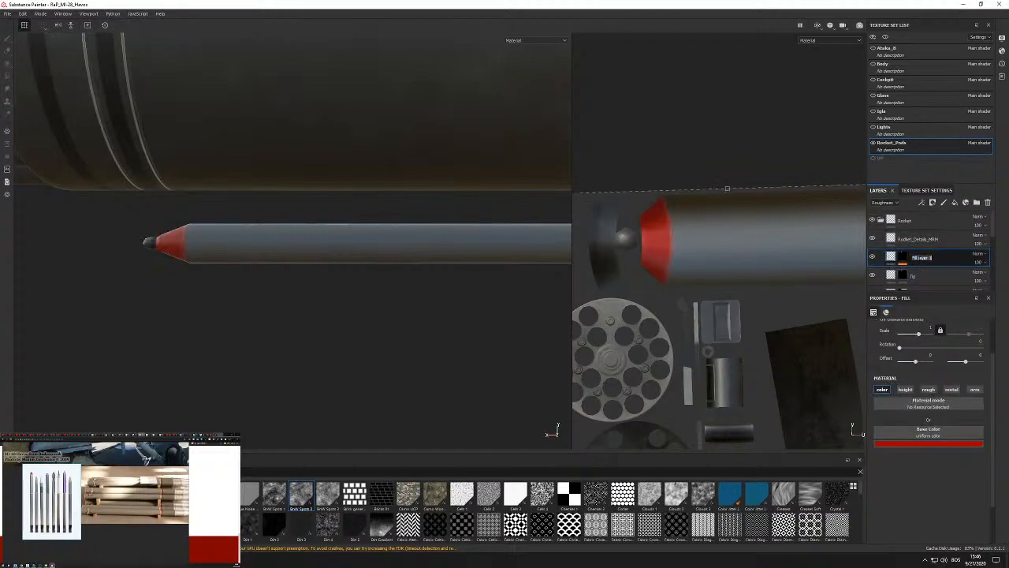
Add a fill layer named Details with a black mask above the Red layer, and shrink the brush for painting that mask.
left_click(955, 204)
right_click(910, 258)
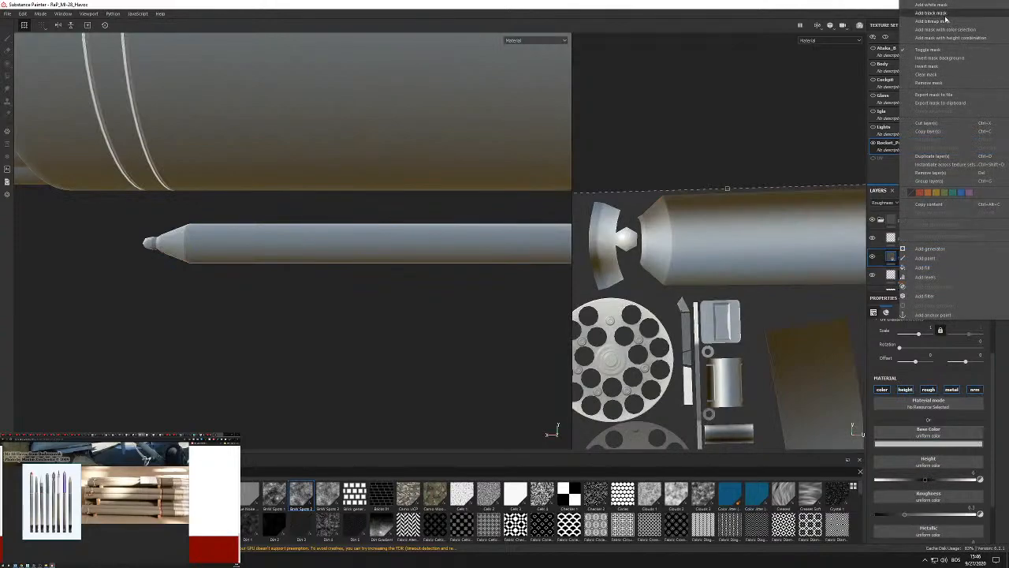
left_click(942, 13)
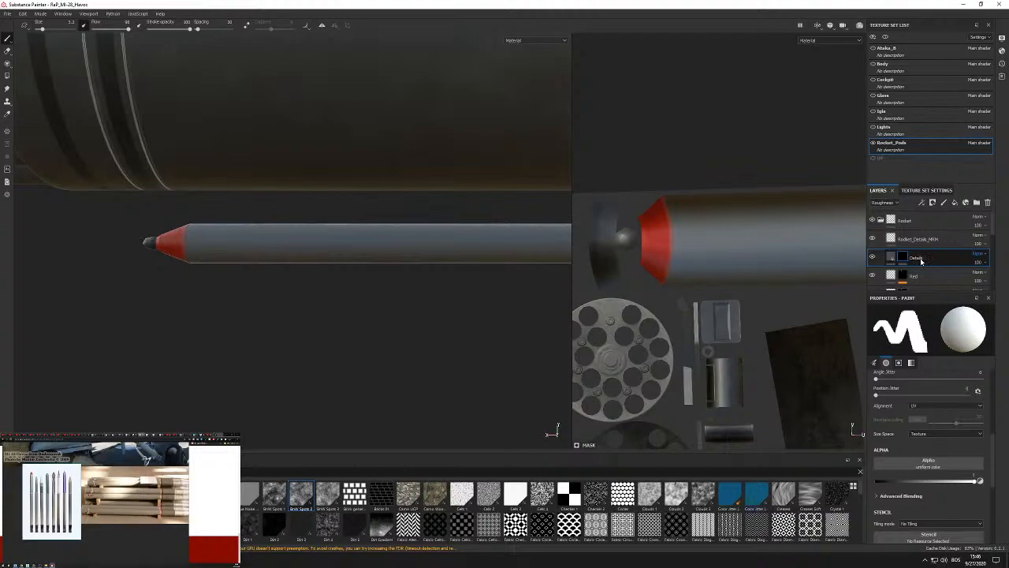
left_click(890, 258)
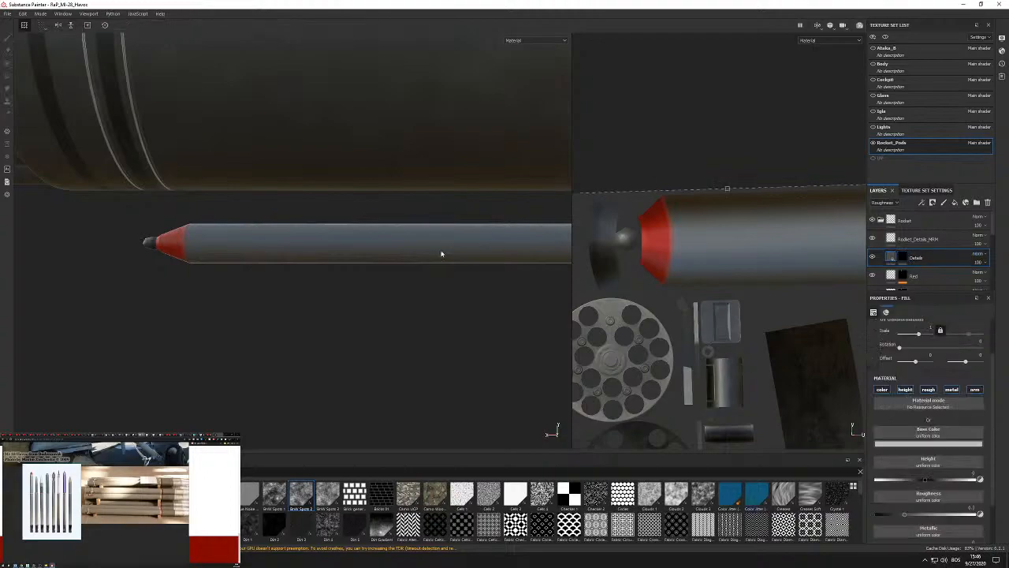
left_click(903, 258)
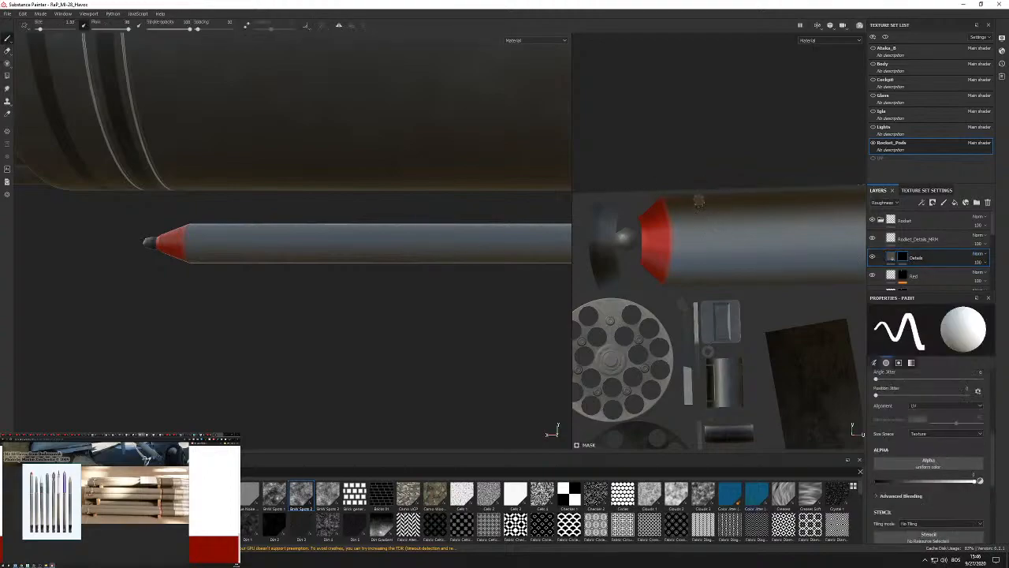
right_click_drag(705, 203, 703, 204, "ctrl")
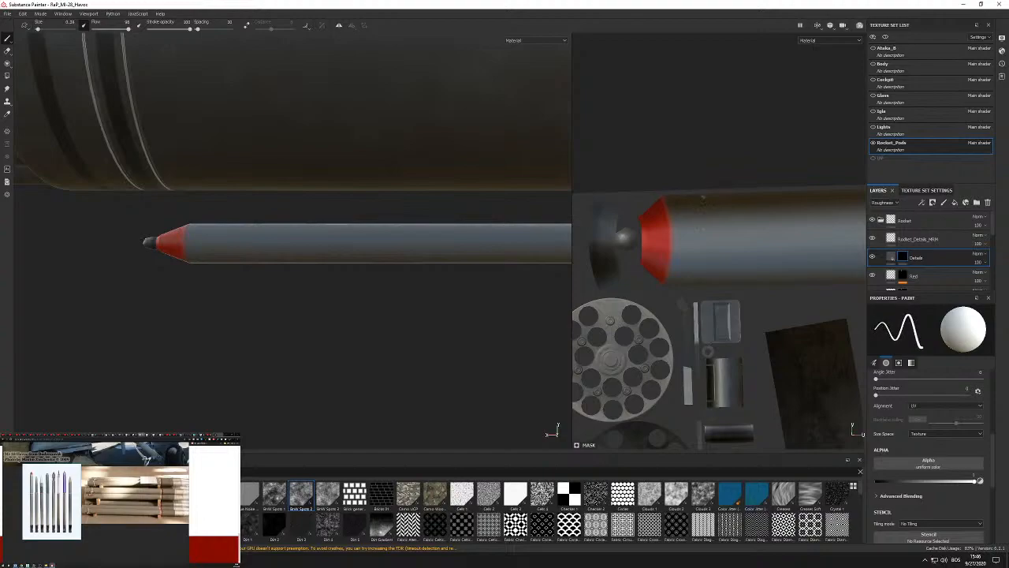
middle_click_drag(704, 192, 656, 192, "alt")
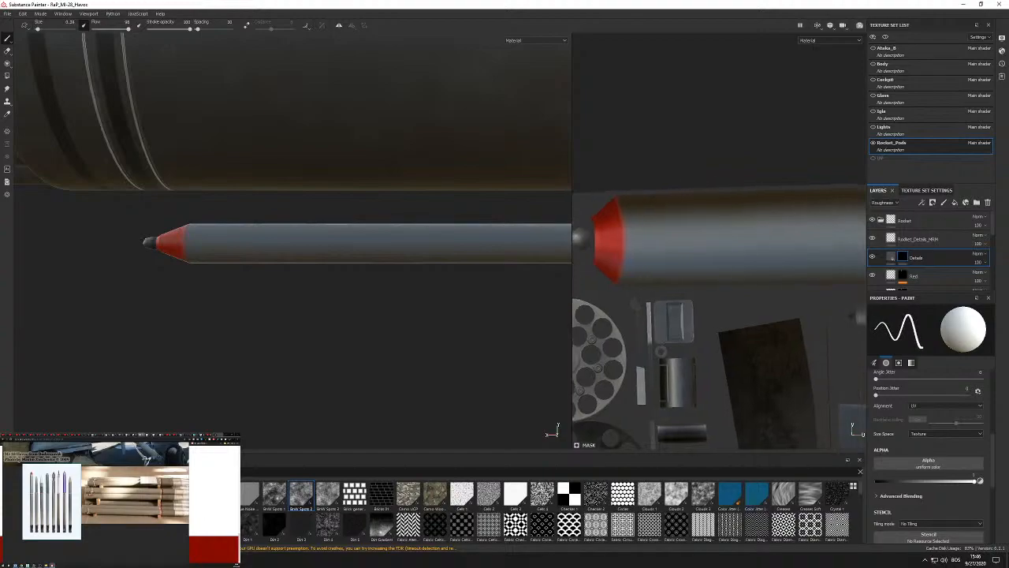
Try painting a thin straight line around the rocket body behind the nose cone on the Details mask, and undo it.
left_click(673, 289, "ctrl+shift")
mouse_move(293, 245)
left_mouse_down("alt")
mouse_move(332, 189)
mouse_move(317, 194)
left_mouse_up("alt")
key("ctrl+z")
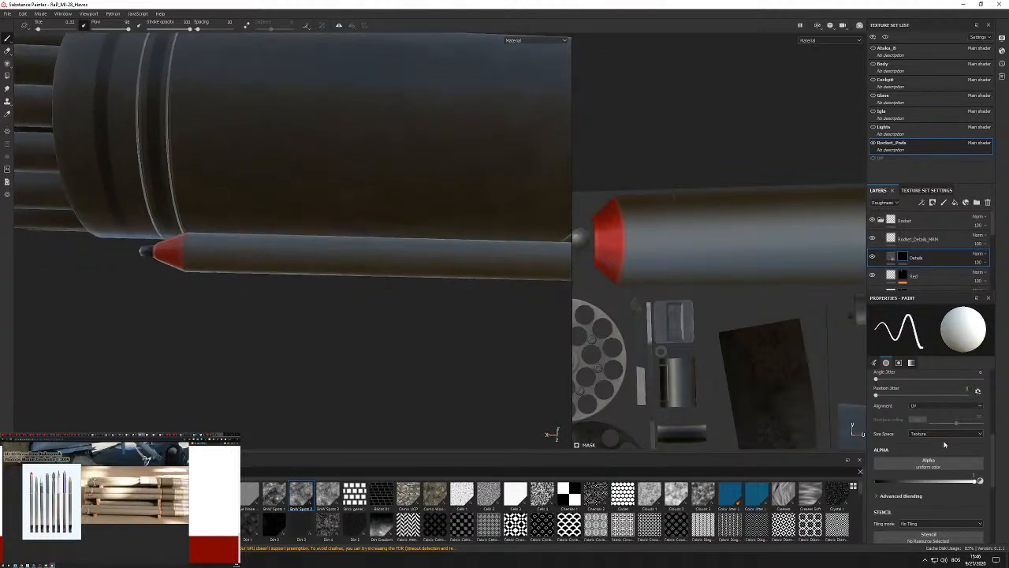
Set the brush alignment to Tangent | Wrap after trying Tangent | Planar for the rocket's thin detail line.
left_click(946, 406)
left_click(939, 418)
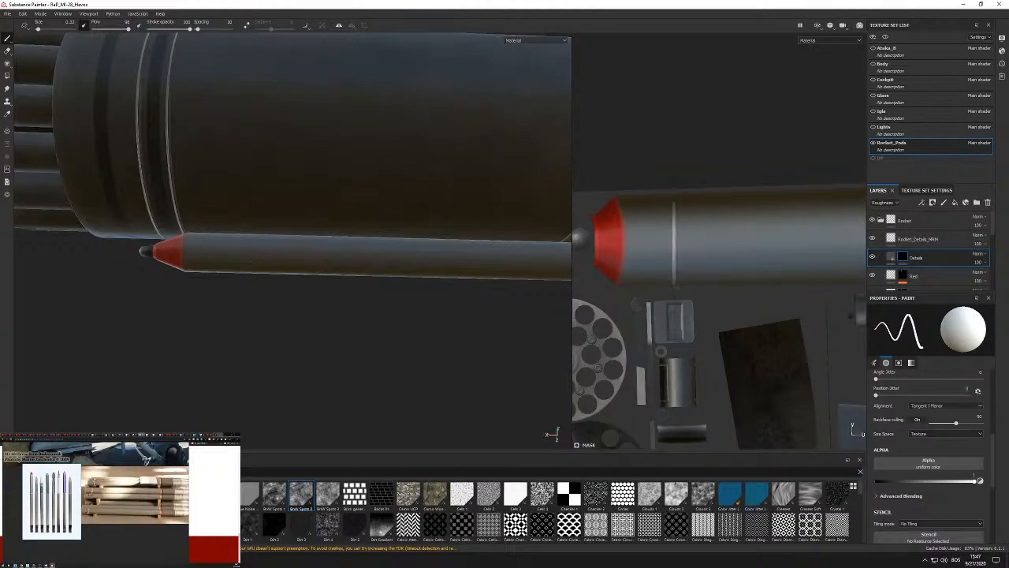
left_click(946, 405)
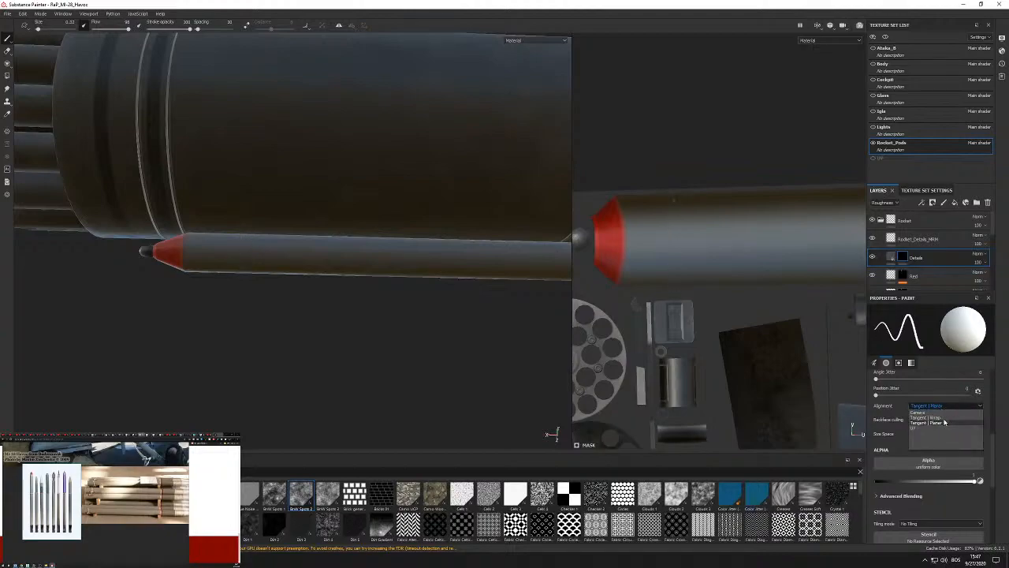
left_click(929, 417)
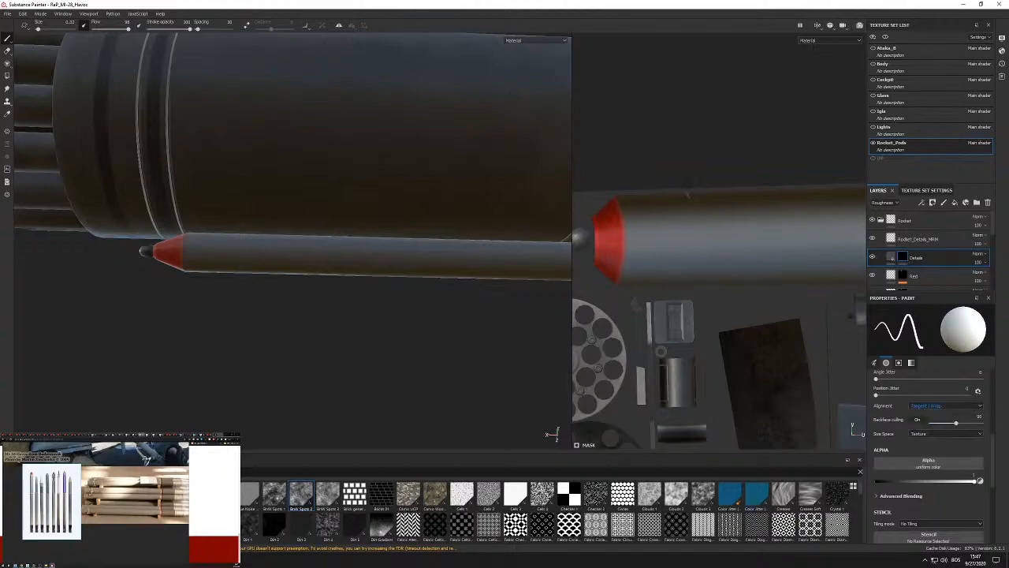
Try painting a thin straight line around the rocket body behind the nose cone with the wrap alignment, checking it from several sides.
left_click_drag(331, 315, 748, 299, "alt")
scroll(417, 286, "down", 3)
scroll(417, 286, "up", 3)
left_click_drag(417, 286, 750, 267, "alt")
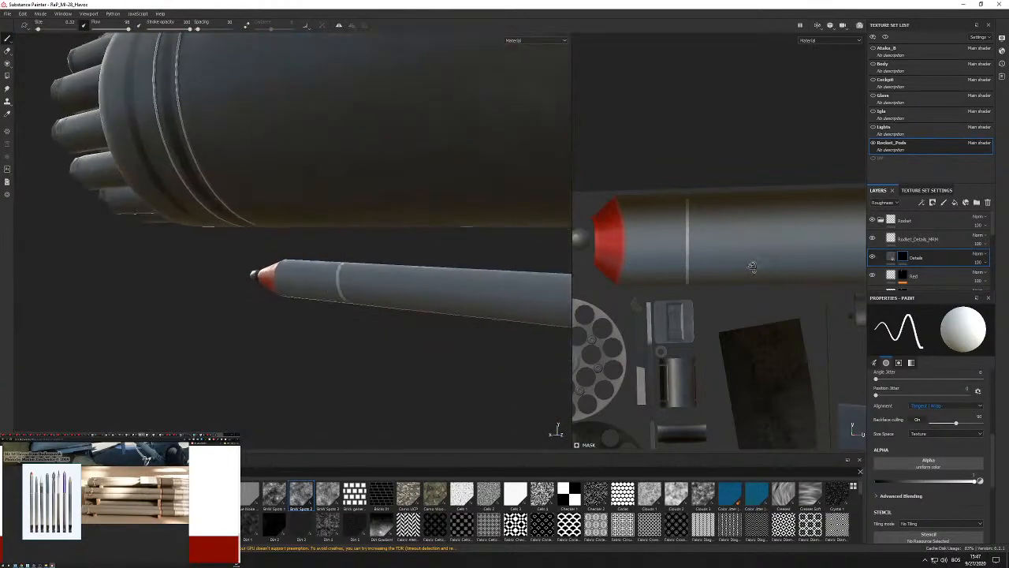
scroll(417, 286, "down", 3)
left_click_drag(417, 286, 458, 276, "alt")
scroll(688, 201, "down", 2)
middle_click_drag(777, 236, 651, 237, "alt")
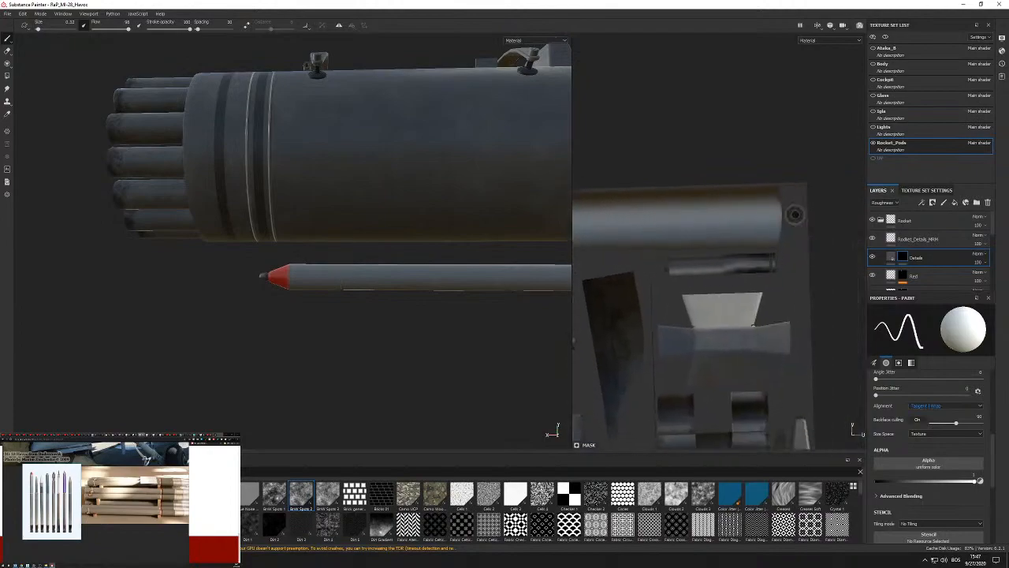
Try joining a thin line around the rocket body by painting in both the 3D and UV views, and undo it.
scroll(651, 237, "down", 1)
mouse_move(343, 277)
left_mouse_down("alt")
mouse_move(499, 289)
mouse_move(302, 295)
mouse_move(342, 297)
left_mouse_up("alt")
middle_click_drag(733, 226, 864, 224, "alt")
scroll(702, 194, "up", 3)
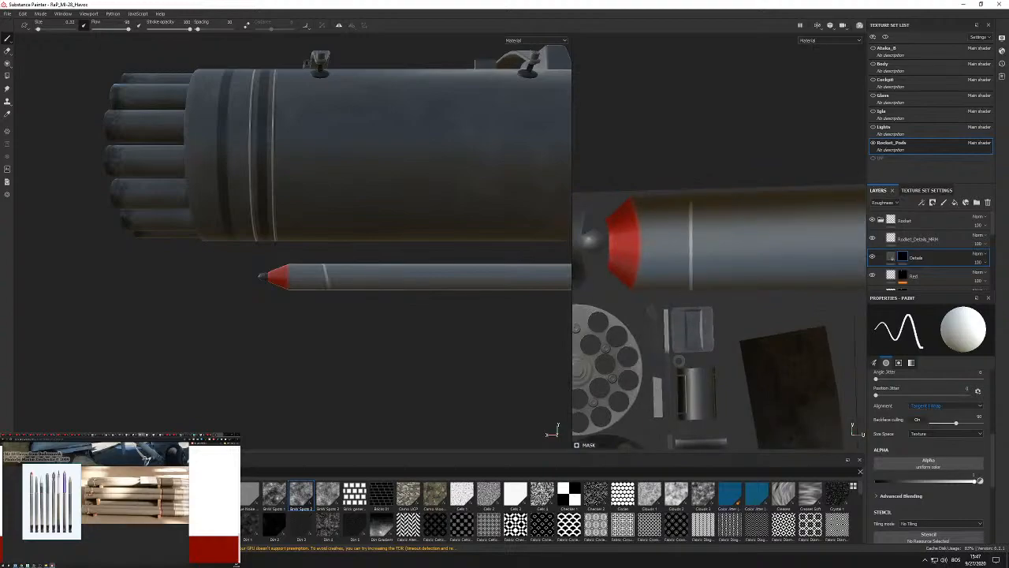
scroll(361, 274, "up", 3)
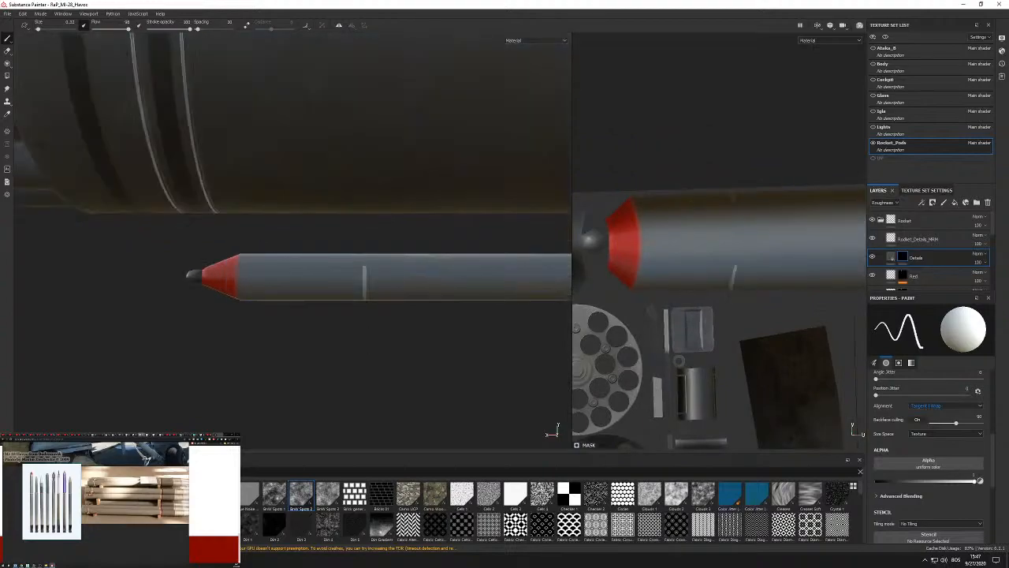
left_click_drag(381, 286, 754, 276, "alt")
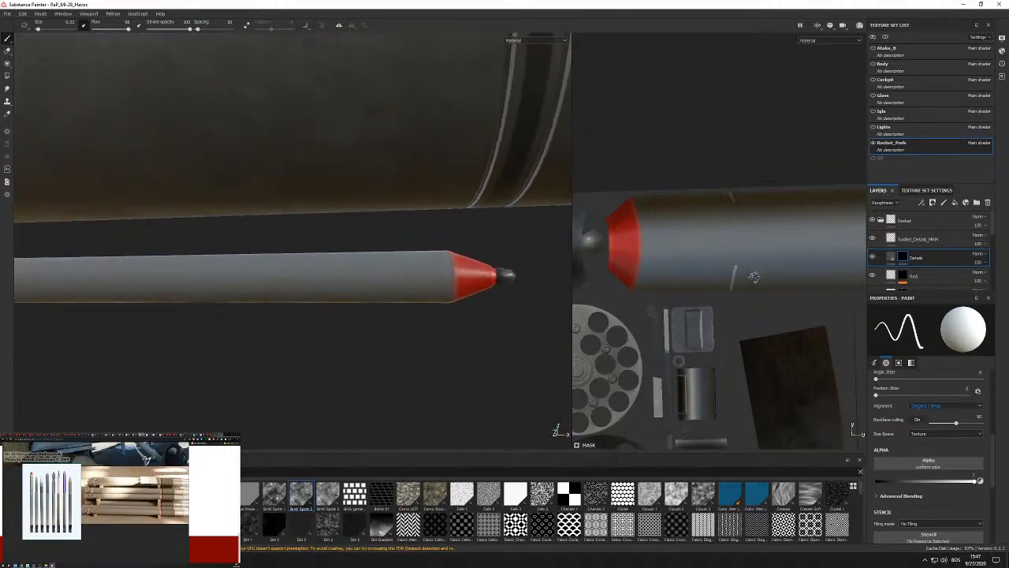
scroll(737, 206, "up", 3)
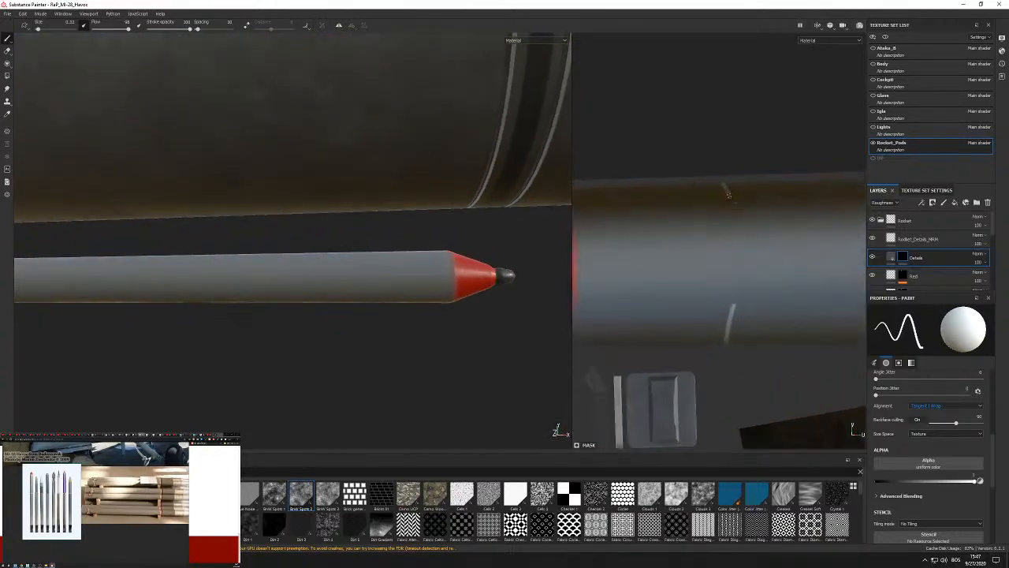
left_click(732, 305, "shift")
key("ctrl+z")
key("f")
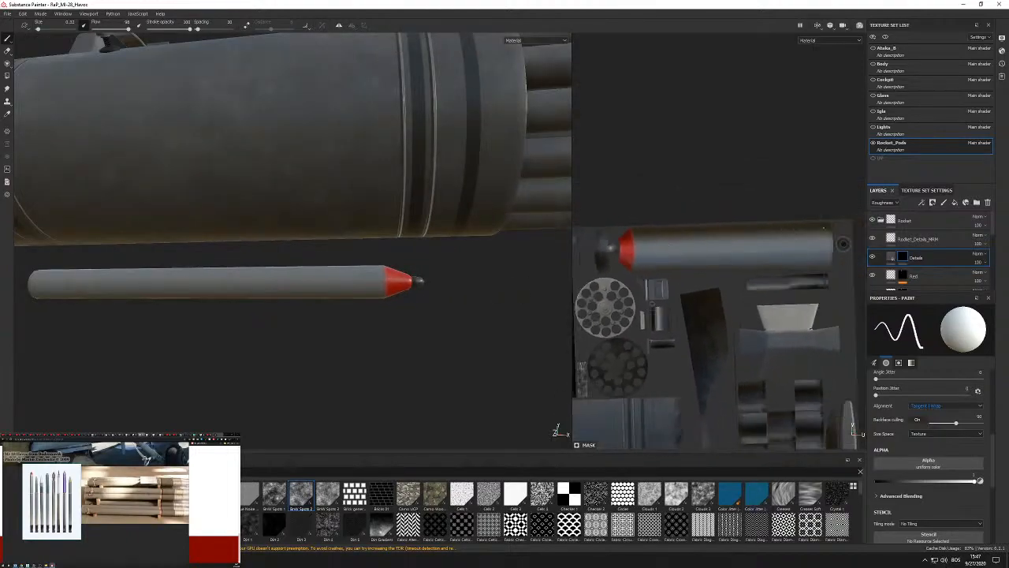
Try one more thin line farther back along the rocket body on the Details mask, and undo it.
scroll(728, 245, "up", 3)
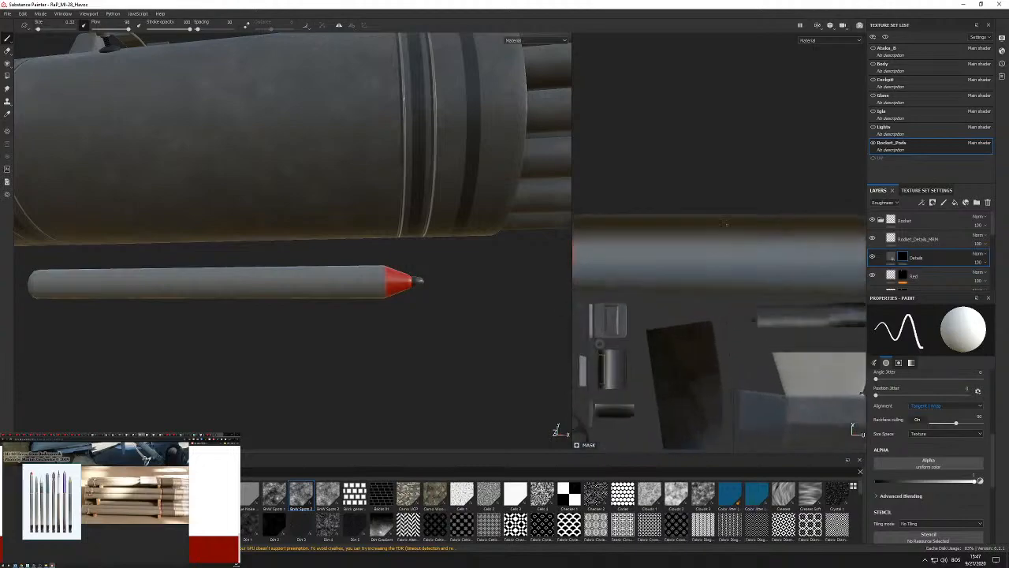
left_click_drag(287, 309, 687, 315, "alt")
key("ctrl+z")
scroll(710, 288, "down", 2)
middle_click_drag(804, 295, 627, 265, "alt")
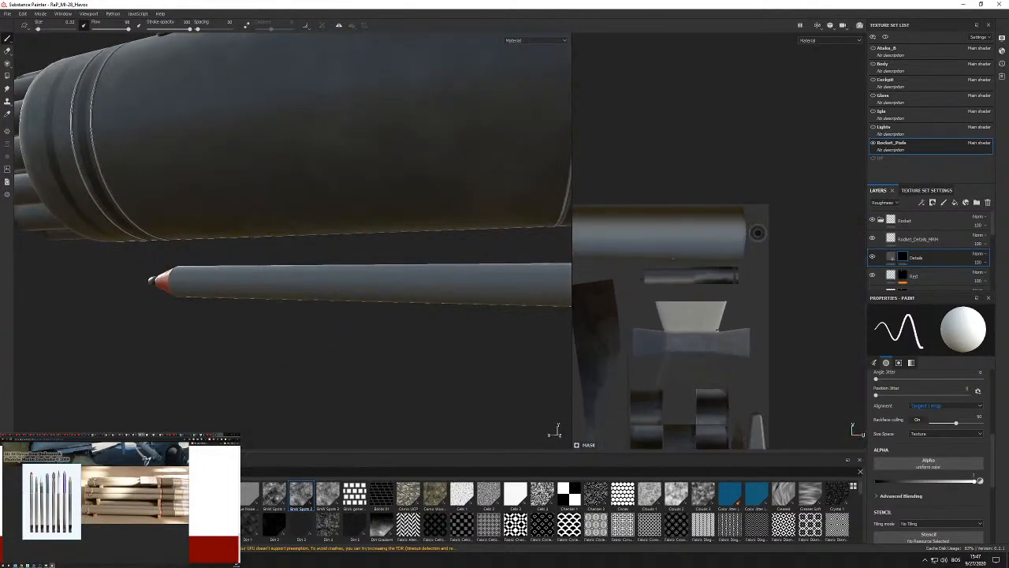
Examine the rocket body's UV island and its placement among the other Rocket_Pods islands.
scroll(694, 268, "up", 1)
middle_click_drag(694, 268, 728, 274, "alt")
middle_click_drag(630, 285, 812, 289, "alt")
scroll(789, 276, "down", 4)
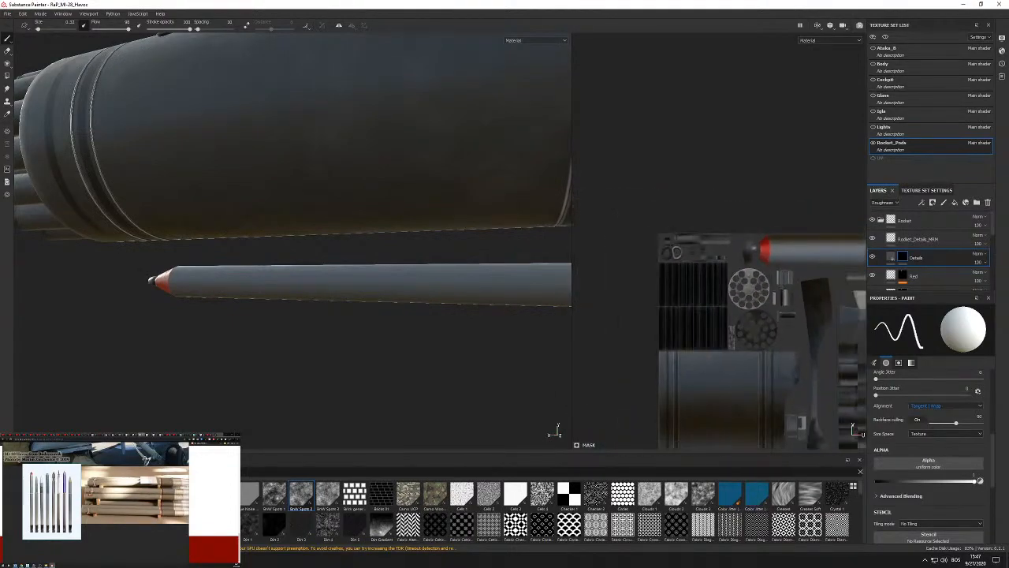
middle_click_drag(777, 339, 770, 229, "alt")
scroll(763, 230, "up", 1)
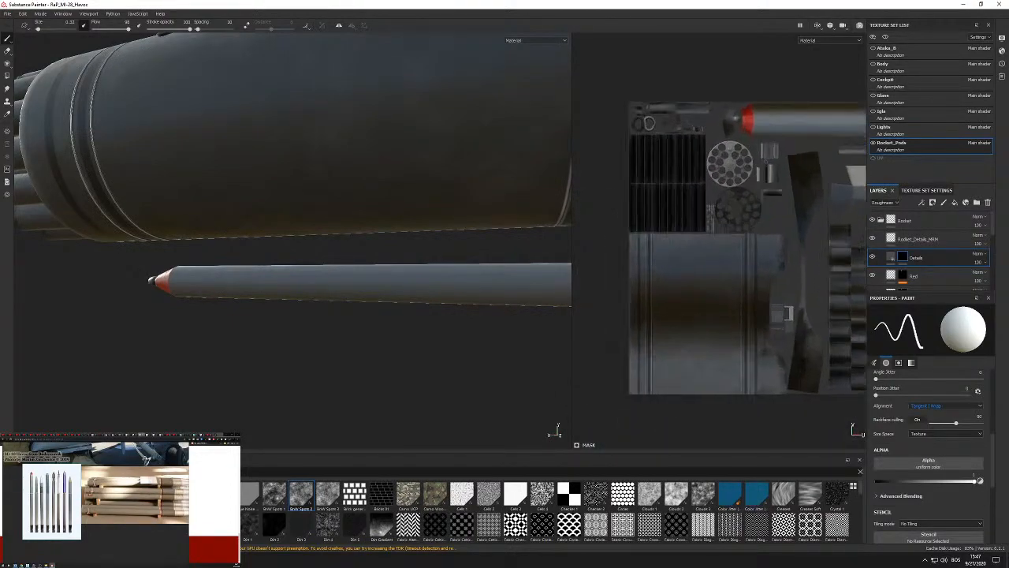
middle_click_drag(767, 241, 635, 292, "alt")
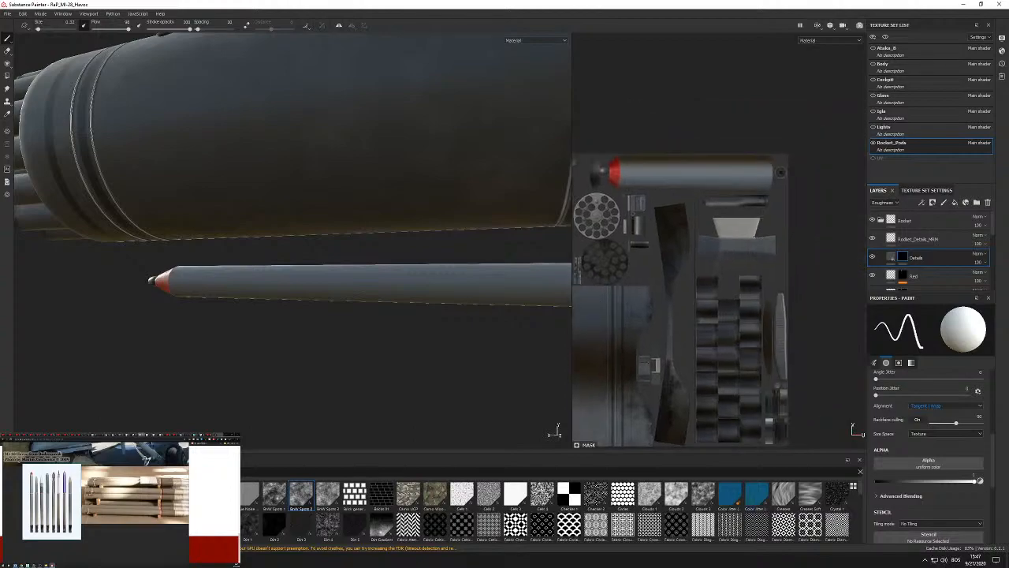
scroll(741, 177, "up", 1)
middle_click_drag(665, 180, 724, 189, "alt")
scroll(724, 190, "up", 1)
mouse_move(682, 383)
middle_mouse_down("alt")
mouse_move(693, 366)
mouse_move(676, 356)
mouse_move(739, 284)
mouse_move(734, 233)
mouse_move(686, 369)
middle_mouse_up("alt")
scroll(693, 365, "down", 2)
scroll(822, 342, "up", 3)
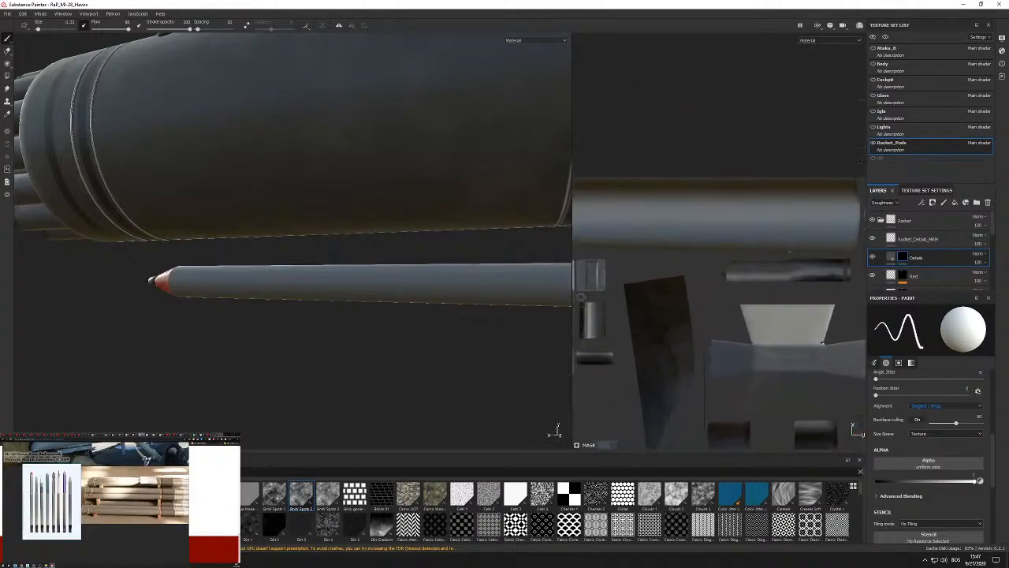
Try filling the rocket body's faces on the Details mask with Polygon Fill.
mouse_move(368, 298)
left_mouse_down("alt")
mouse_move(434, 289)
mouse_move(630, 304)
left_mouse_up("alt")
right_click_drag(631, 305, 295, 263, "alt")
mouse_move(295, 263)
left_mouse_down("alt")
mouse_move(369, 235)
mouse_move(670, 249)
left_mouse_up("alt")
mouse_move(362, 250)
left_mouse_down("alt")
mouse_move(413, 247)
mouse_move(437, 270)
mouse_move(315, 206)
mouse_move(405, 178)
left_mouse_up("alt")
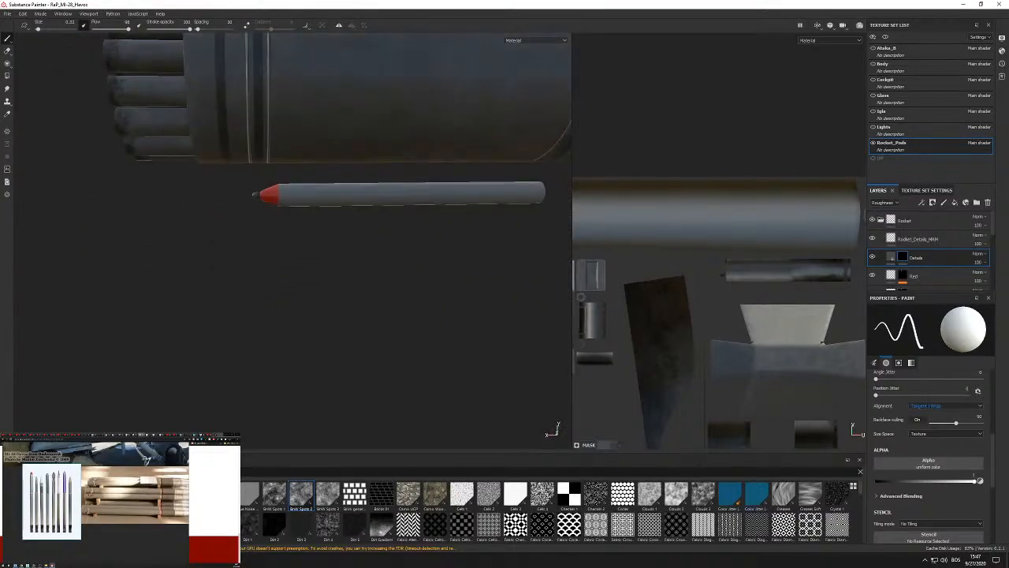
right_click_drag(296, 210, 356, 205, "alt")
left_click_drag(355, 205, 444, 194, "alt")
mouse_move(254, 218)
left_mouse_down("alt")
mouse_move(271, 219)
mouse_move(241, 145)
mouse_move(234, 168)
left_mouse_up("alt")
key("4")
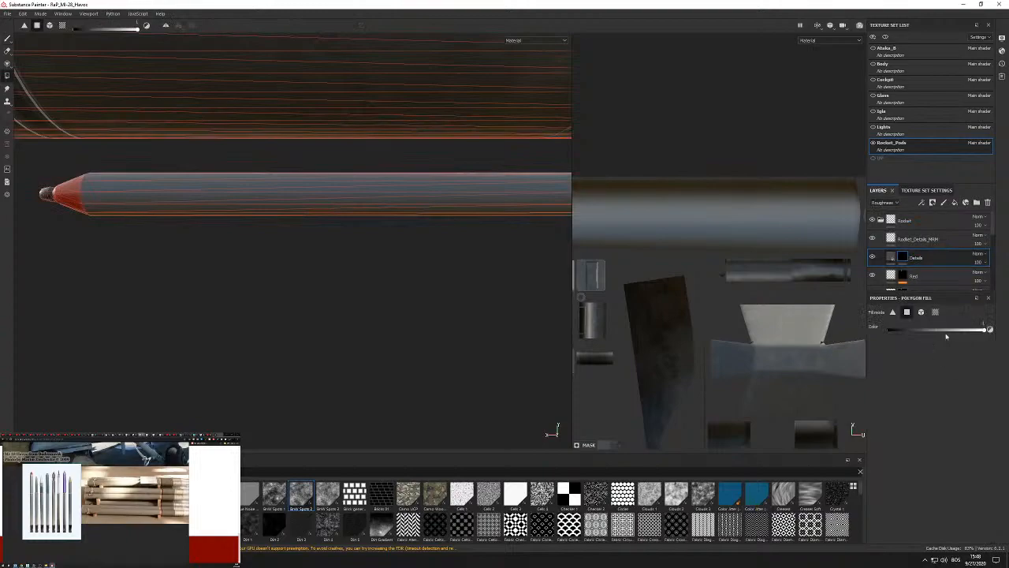
left_click_drag(688, 179, 686, 253)
Check the filled rocket body from several sides, then try removing the fill and filling its faces again.
scroll(412, 202, "down", 4)
mouse_move(411, 202)
left_mouse_down("alt")
mouse_move(428, 179)
mouse_move(352, 186)
left_mouse_up("alt")
mouse_move(441, 229)
left_mouse_down("alt")
mouse_move(511, 234)
mouse_move(488, 240)
left_mouse_up("alt")
middle_click_drag(434, 210, 400, 286, "alt")
scroll(341, 205, "down", 2)
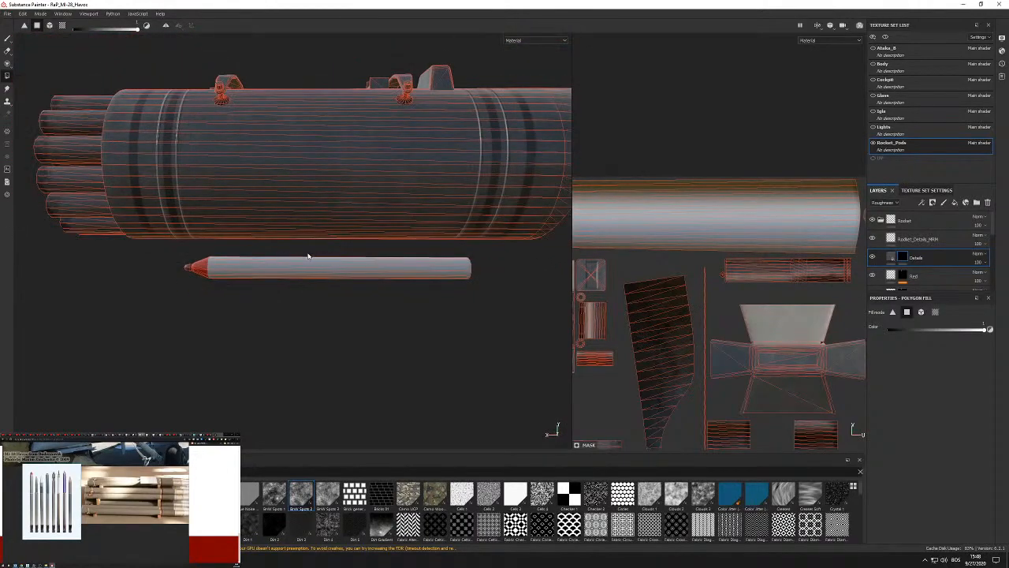
mouse_move(369, 260)
left_mouse_down("alt")
mouse_move(331, 271)
mouse_move(401, 275)
mouse_move(620, 215)
mouse_move(194, 255)
mouse_move(482, 273)
left_mouse_up("alt")
left_click_drag(412, 266, 336, 245, "alt")
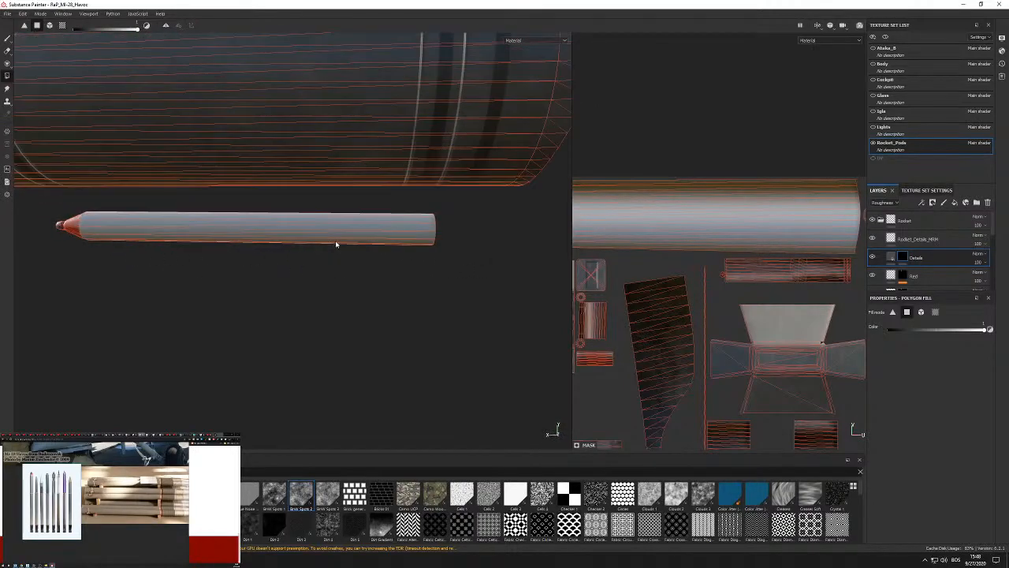
left_click_drag(335, 207, 293, 249)
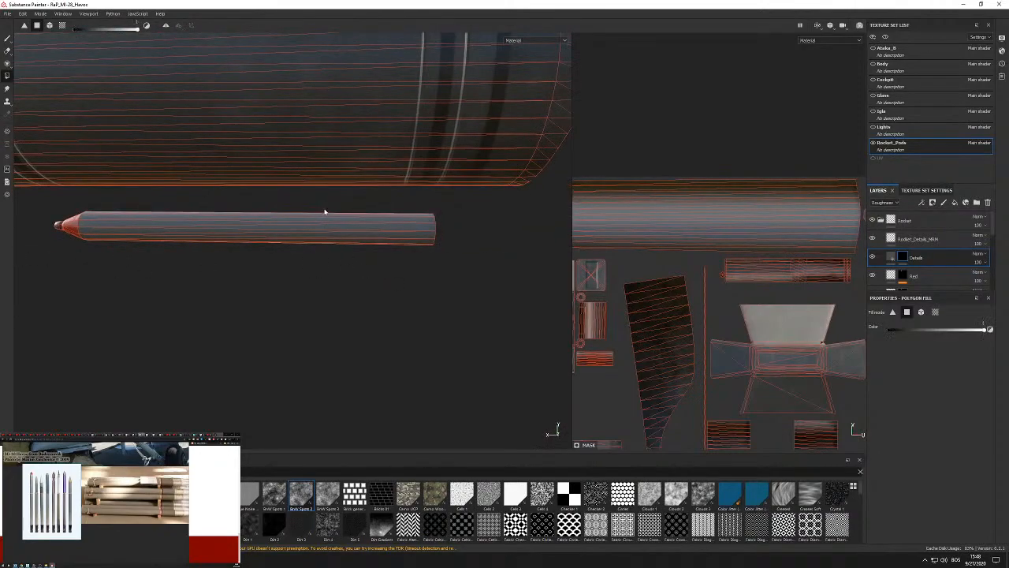
left_click_drag(323, 212, 354, 266)
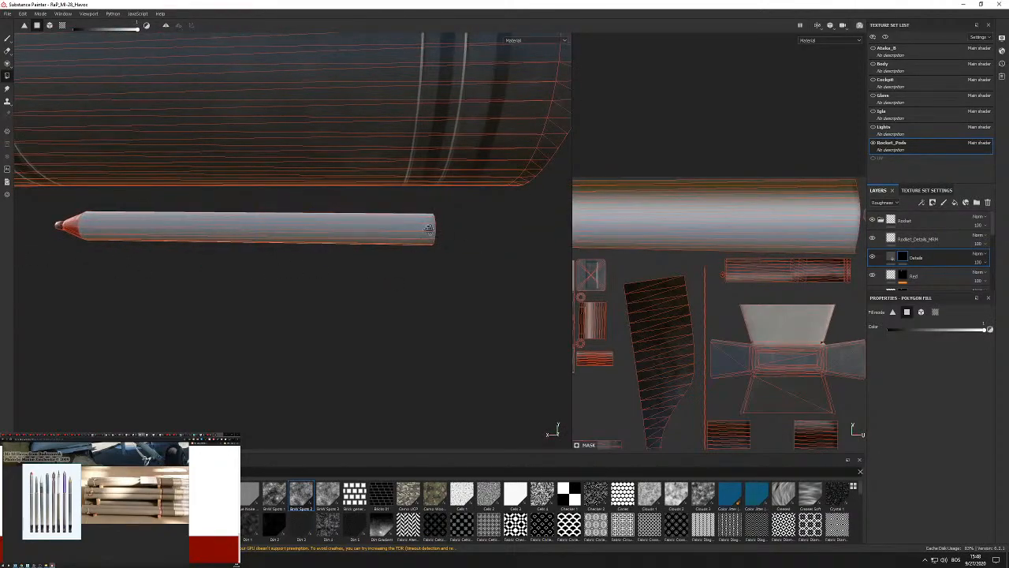
Clear the polygon fill from the whole rocket body on the Details mask using a fill color of 0.
left_click_drag(438, 230, 395, 223, "alt")
left_click_drag(301, 259, 129, 239, "alt")
mouse_move(234, 230)
left_mouse_down("alt")
mouse_move(478, 242)
mouse_move(253, 236)
left_mouse_up("alt")
left_click_drag(300, 268, 356, 256, "alt")
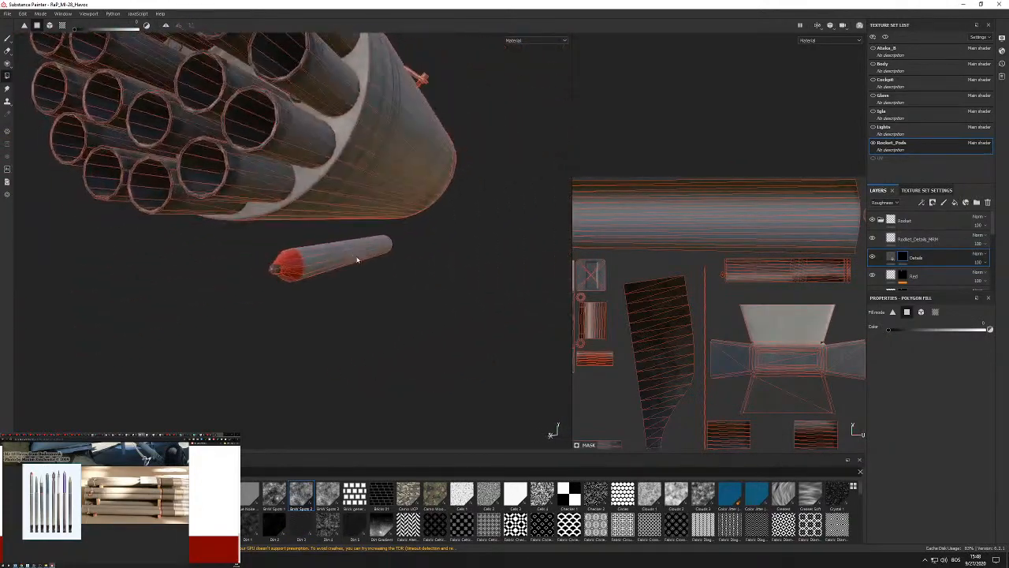
left_click_drag(264, 257, 260, 108, "alt")
scroll(267, 102, "up", 2)
left_click_drag(409, 75, 363, 137, "alt")
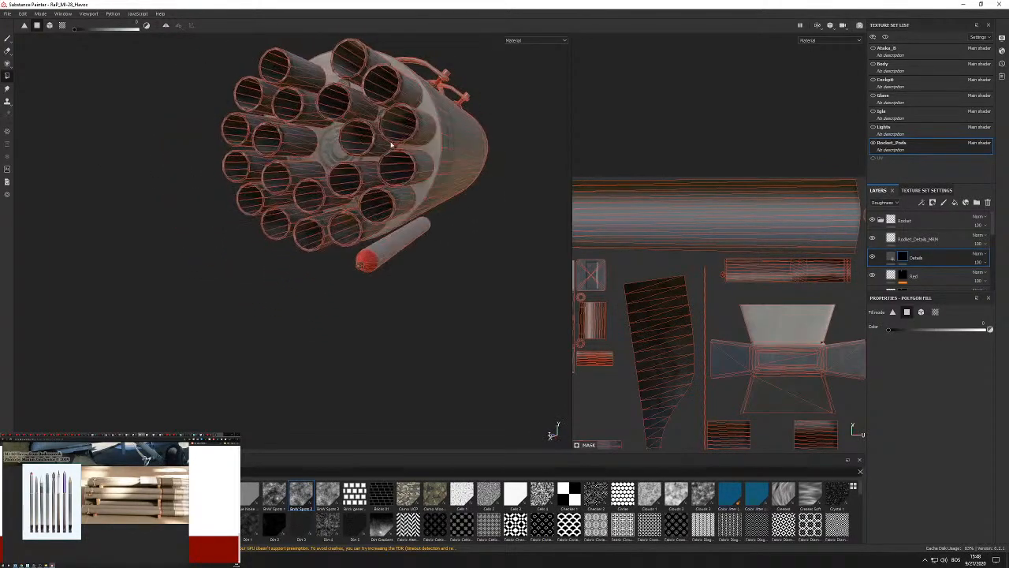
Collapse the Rocket folder and add a new layer folder named Rocket_Pod directly beneath it.
left_click(881, 220)
left_click(918, 238)
left_click_drag(478, 283, 398, 269, "alt")
right_click_drag(398, 269, 260, 240, "alt")
left_click_drag(260, 240, 442, 241, "alt")
scroll(958, 241, "down", 3)
scroll(942, 242, "up", 3)
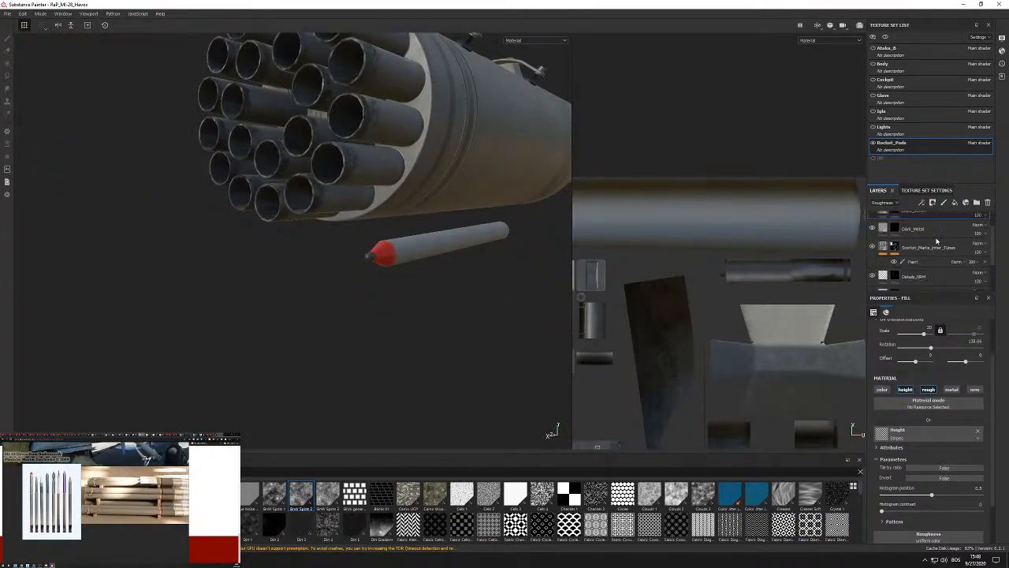
left_click(977, 202)
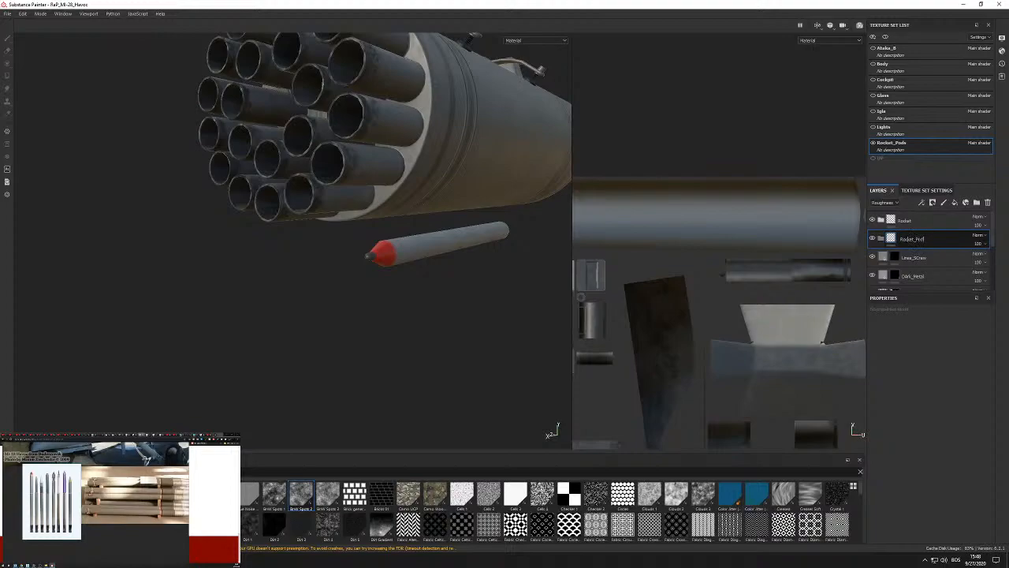
key("Return")
Move all the rocket pod's layers below the new folder into the Rocket_Pod folder.
left_click(930, 261)
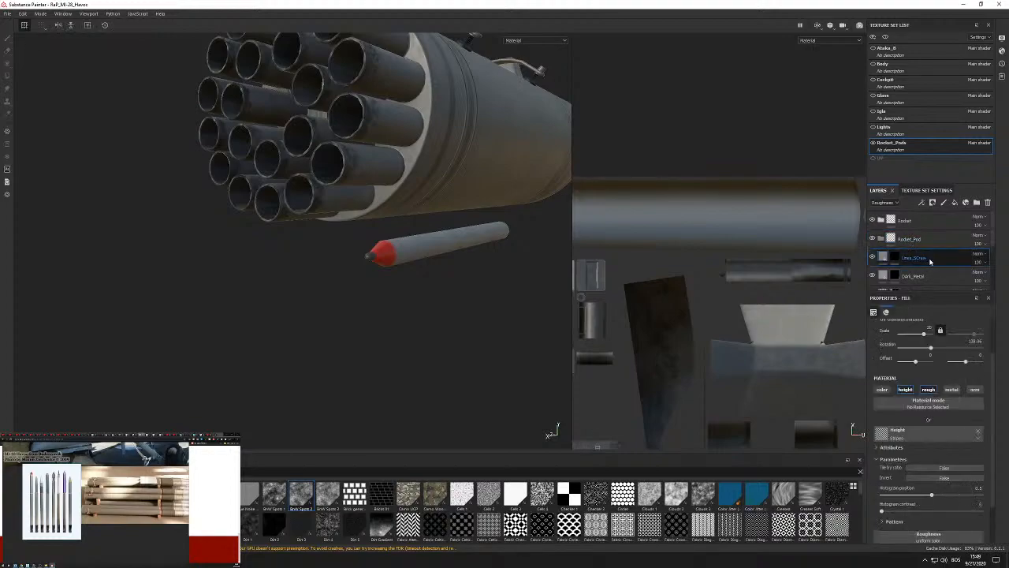
scroll(938, 265, "down", 3)
scroll(940, 261, "up", 3)
left_click(939, 238)
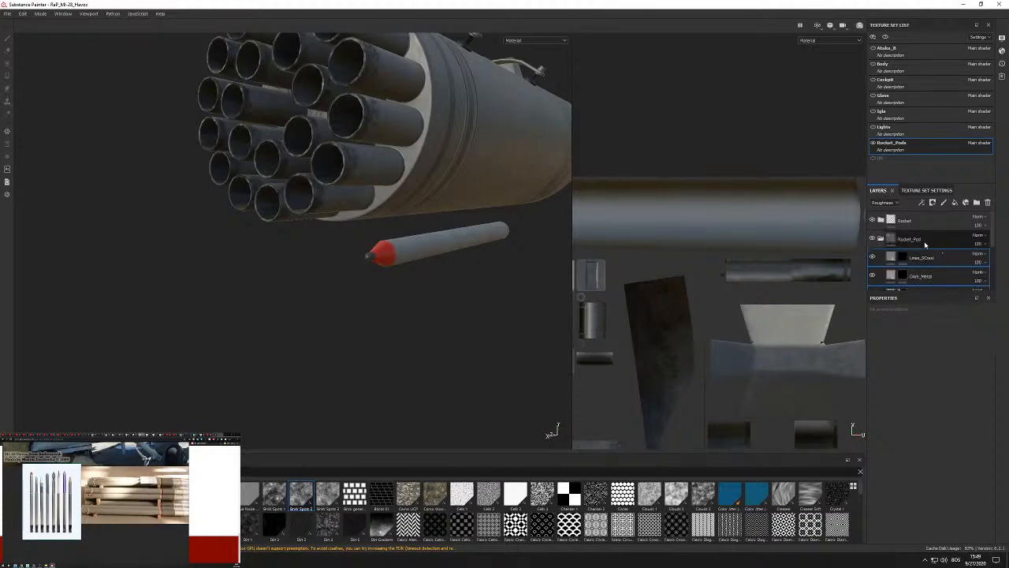
left_click(944, 247)
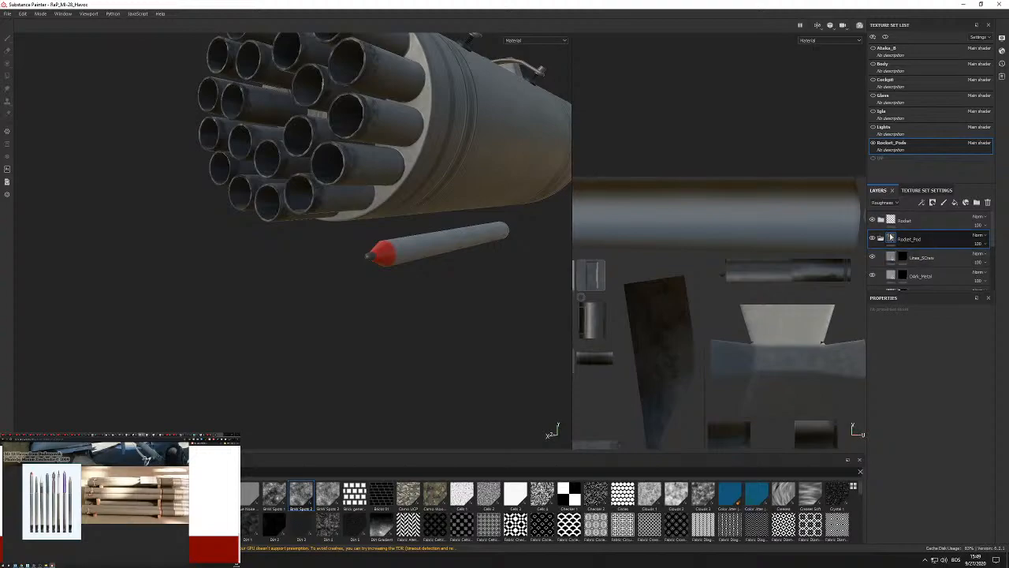
Add a fill layer with a black mask as the topmost layer inside the Rocket_Pod folder.
scroll(946, 249, "down", 3)
left_click_drag(491, 219, 414, 255, "alt")
scroll(930, 244, "up", 3)
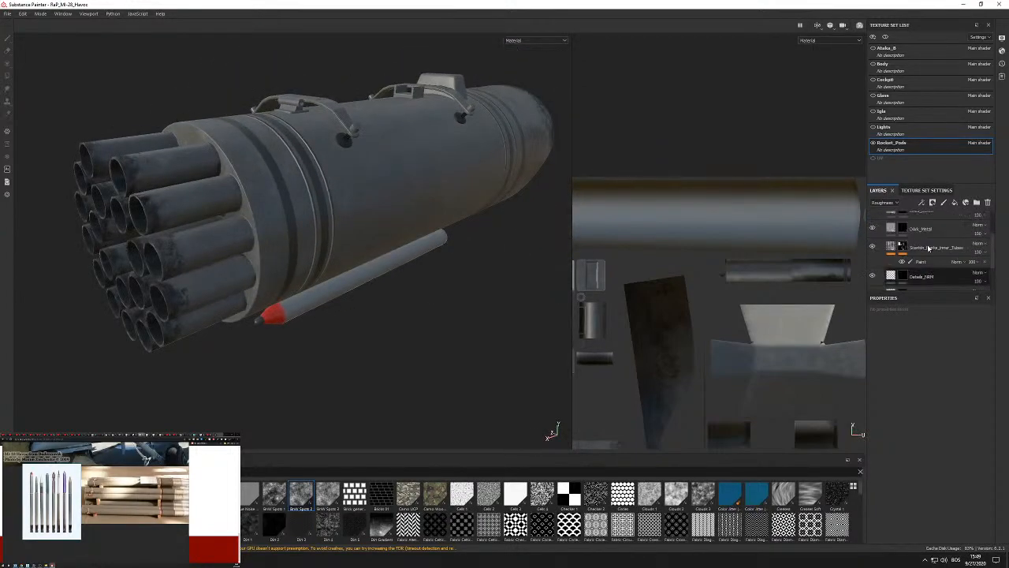
left_click(923, 257)
left_click(954, 202)
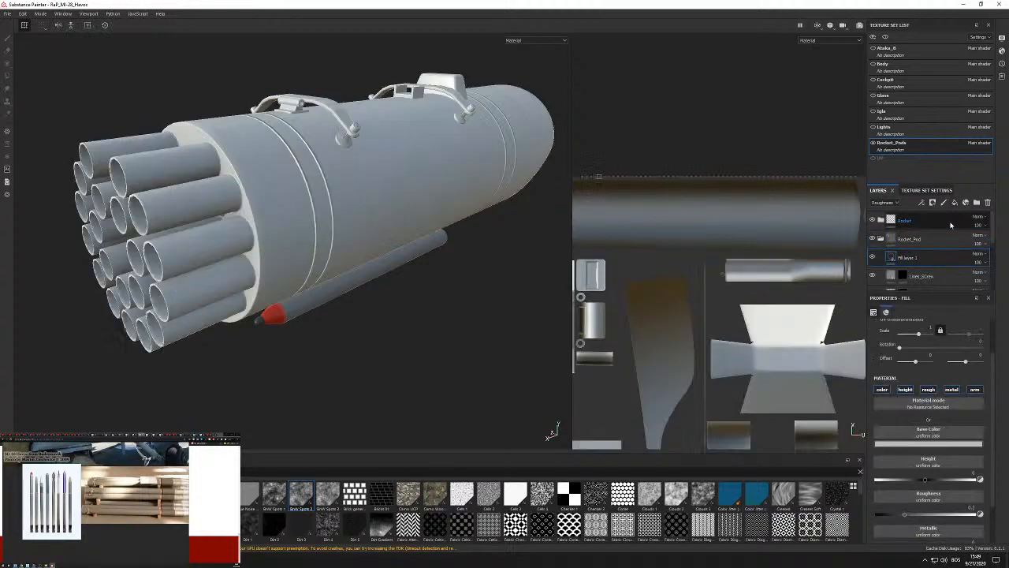
right_click(907, 258)
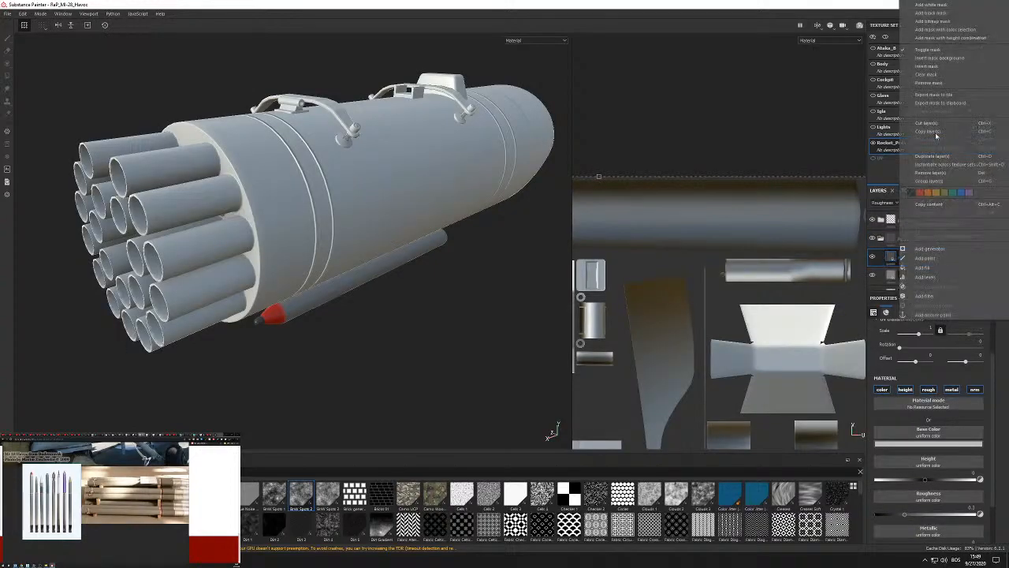
left_click(944, 14)
Find a soft dust smart mask, apply it to the top fill layer in Rocket_Pod, and name that layer Dust_Soft.
left_click(197, 471)
type("dust")
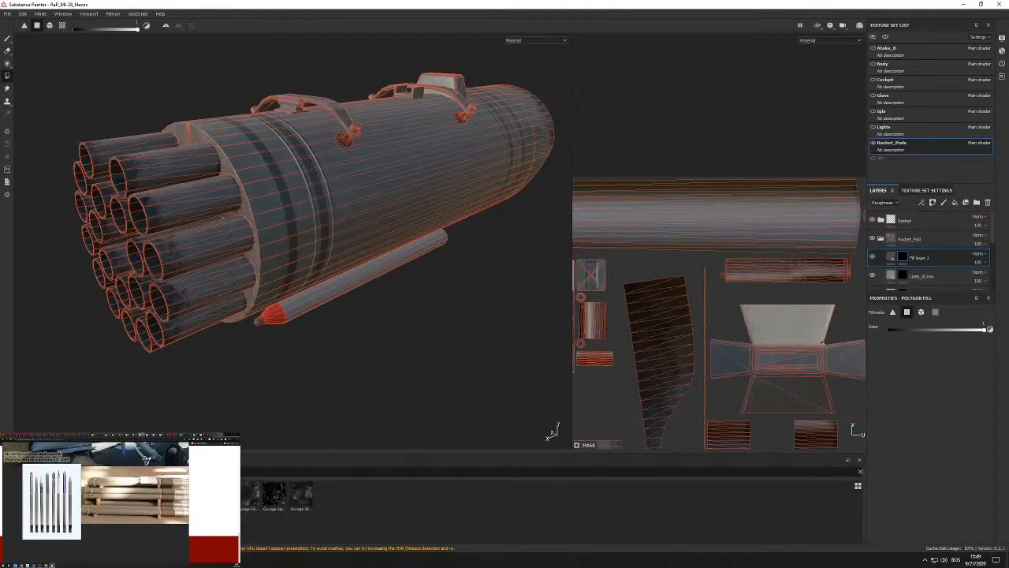
left_click(33, 521)
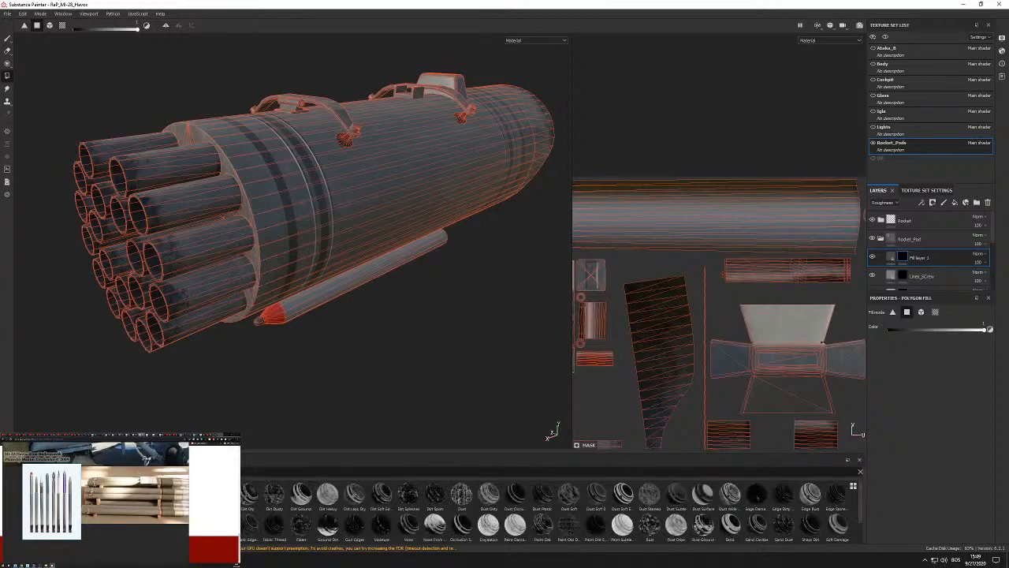
type("dust")
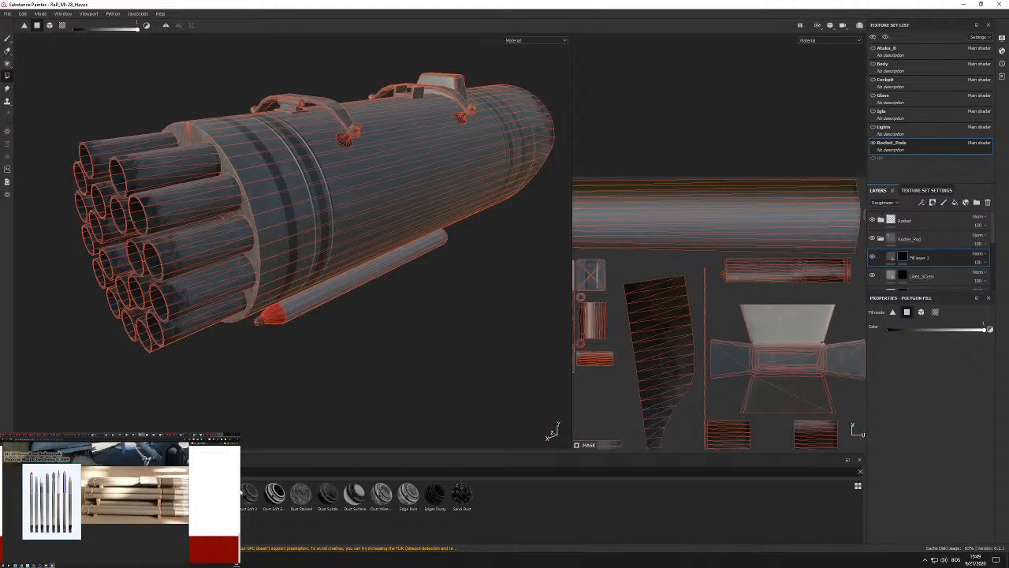
left_click_drag(248, 497, 952, 256)
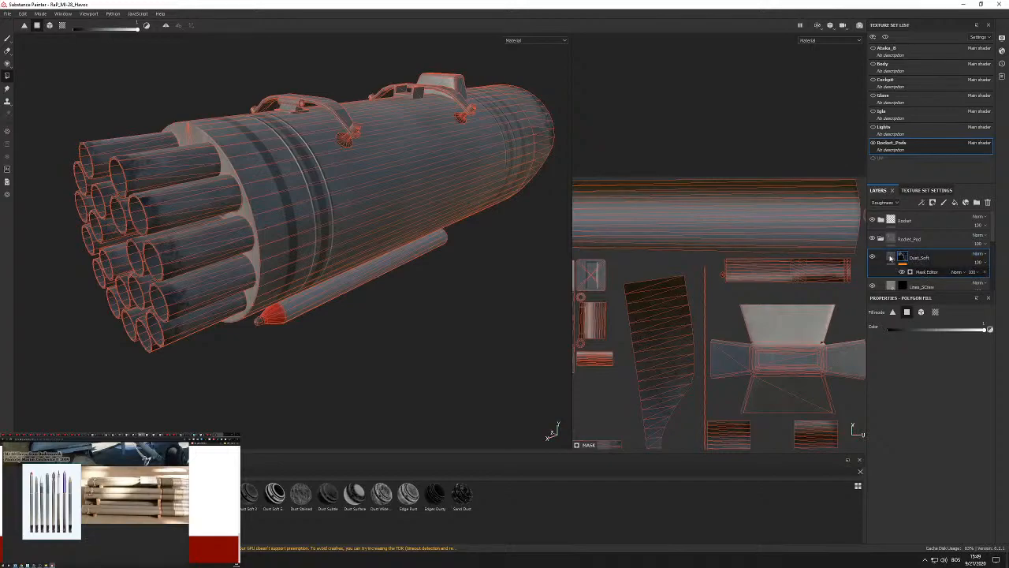
Limit the Dust_Soft layer to the color and roughness channels and set its base color to a darker grey.
left_click(891, 257)
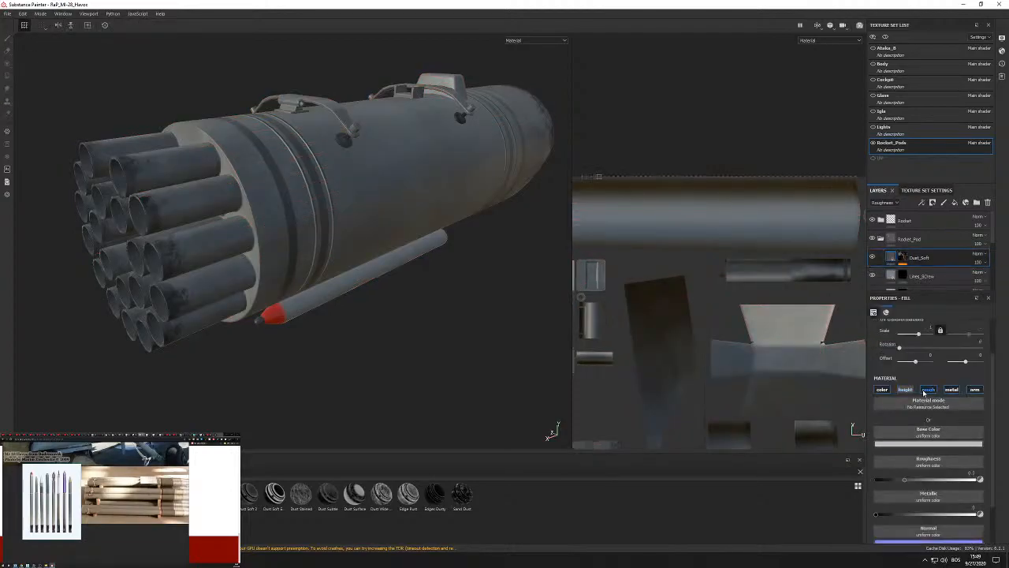
left_click(951, 390)
left_click(933, 444)
mouse_move(917, 487)
left_mouse_down()
mouse_move(910, 509)
mouse_move(896, 503)
mouse_move(896, 514)
mouse_move(891, 489)
mouse_move(886, 505)
left_mouse_up()
left_click(880, 494)
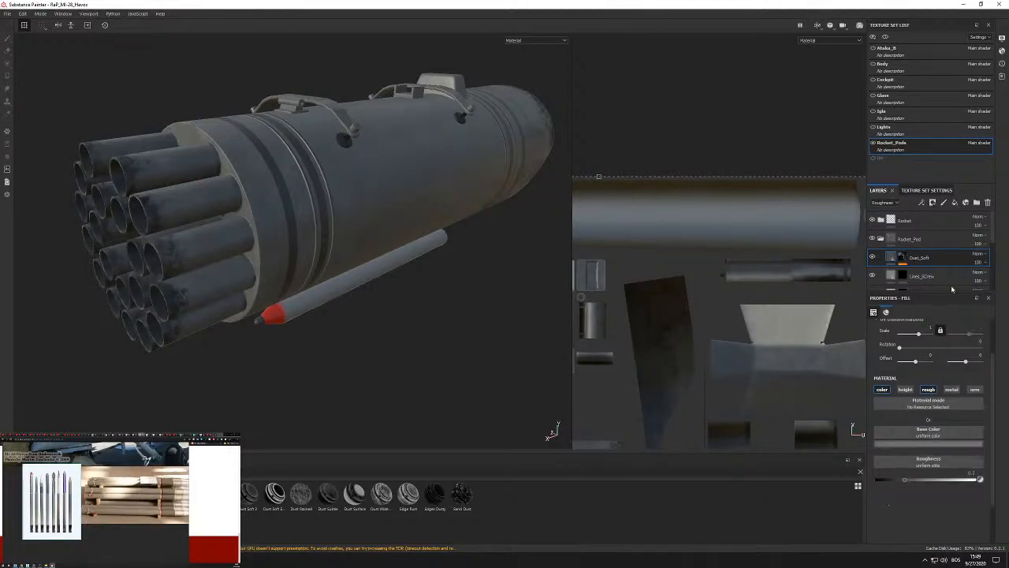
Examine the Dust_Soft mask's generator parameters and the dust effect on the pod from several angles and up close.
left_click(903, 258)
left_click(927, 273)
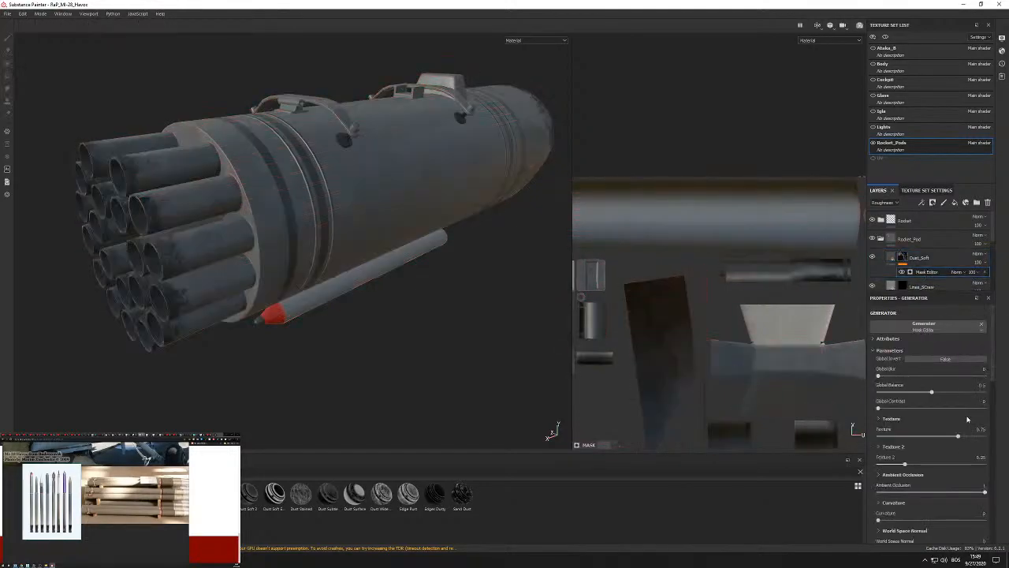
scroll(945, 408, "down", 8)
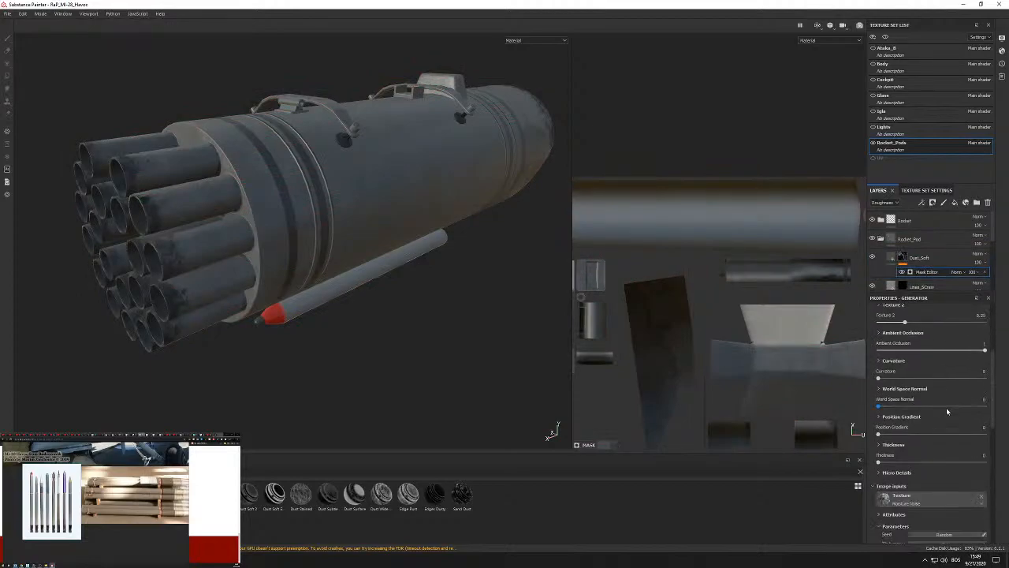
left_click_drag(337, 262, 292, 317, "alt")
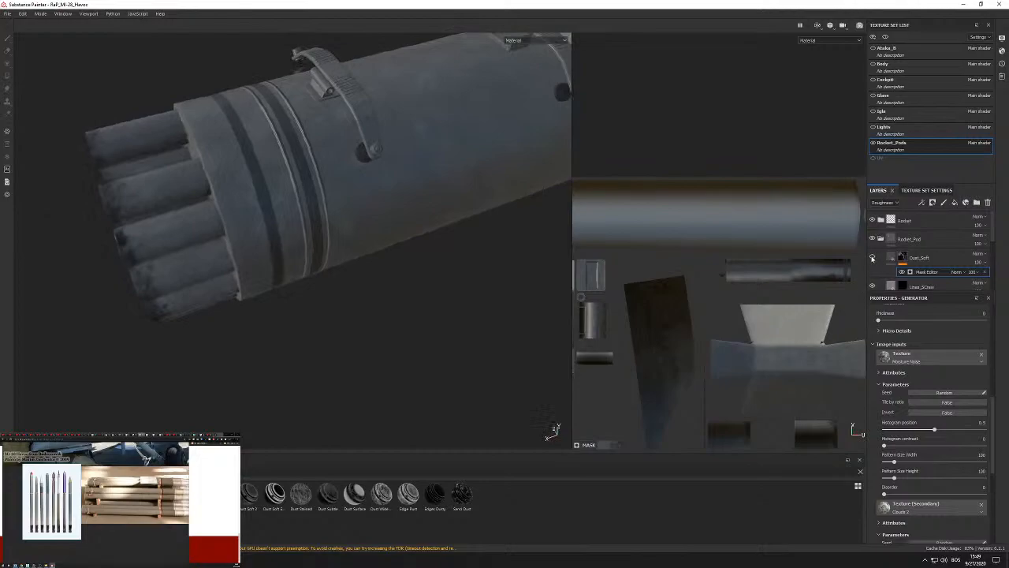
left_click_drag(315, 264, 291, 179, "alt")
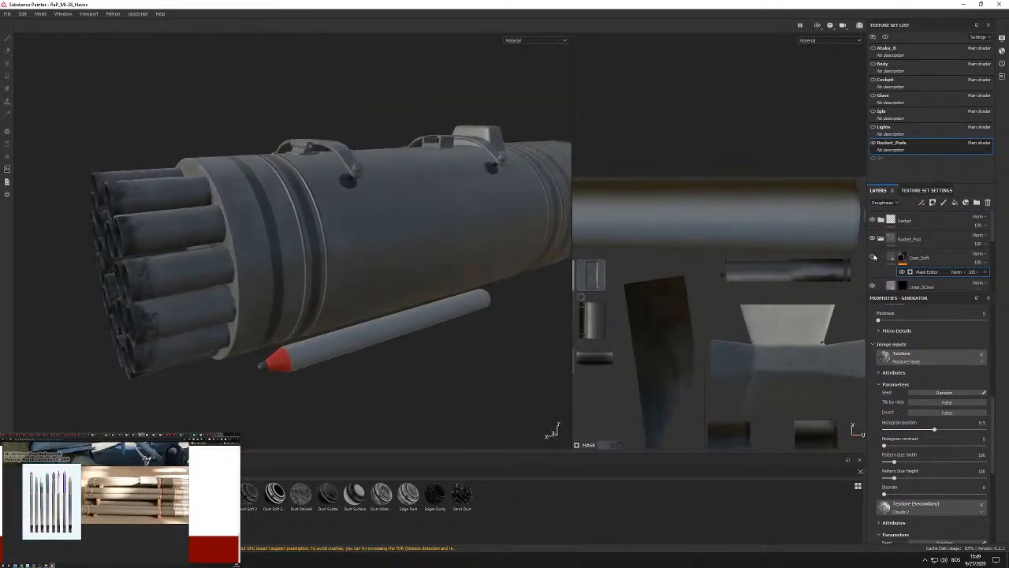
left_click_drag(326, 227, 344, 191, "alt")
scroll(344, 190, "up", 4)
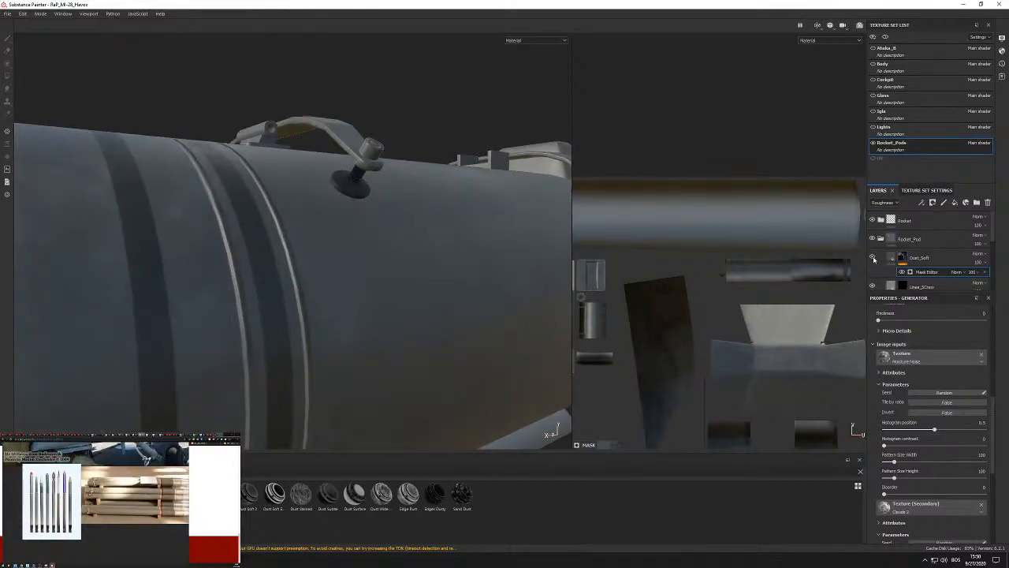
Set the Dust_Soft layer's roughness to about 0.89 and its base color to a lighter grey.
left_click(891, 258)
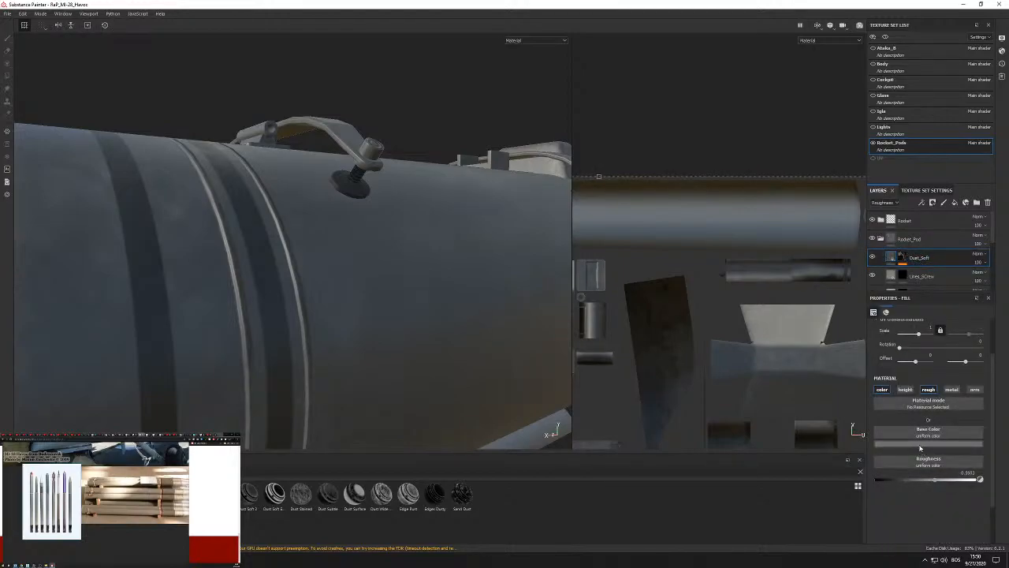
left_click(920, 445)
left_click_drag(895, 496, 895, 494)
scroll(326, 266, "down", 5)
middle_click_drag(347, 237, 394, 196, "alt")
left_click_drag(393, 197, 344, 192, "alt")
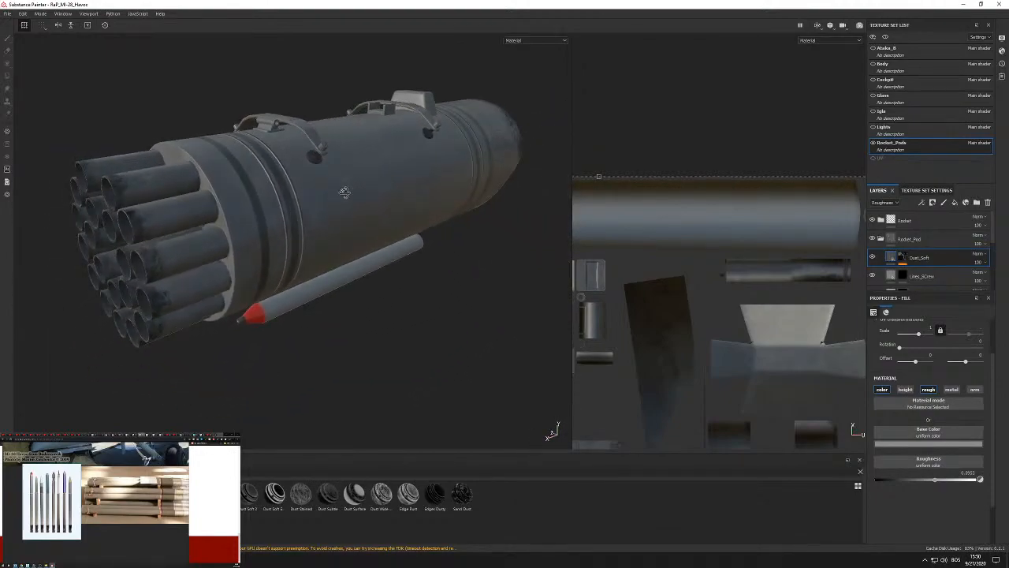
Add a fill layer with a black mask above Dust_Soft and add an empty generator to its mask.
left_click(966, 203)
right_click(896, 257)
left_click(955, 81)
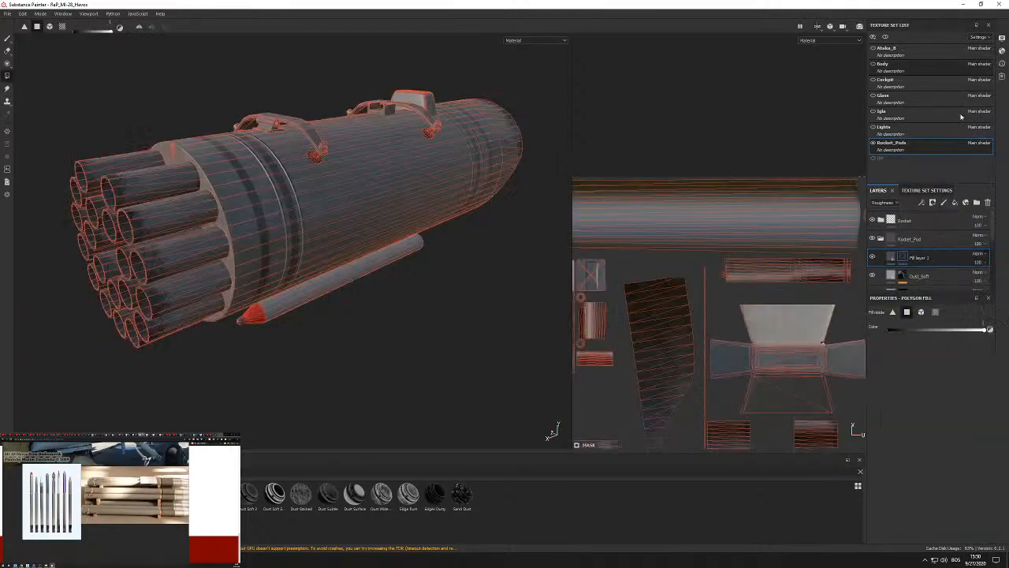
right_click(903, 258)
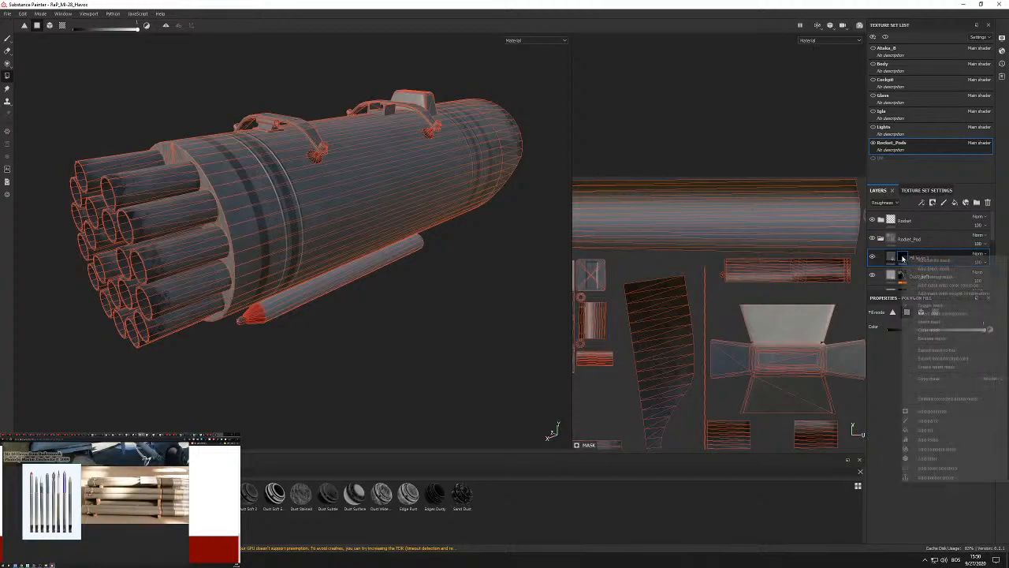
left_click(933, 411)
Try to load an edge scratch preset into the new fill layer's mask generator.
left_click(950, 324)
type("edge scrat")
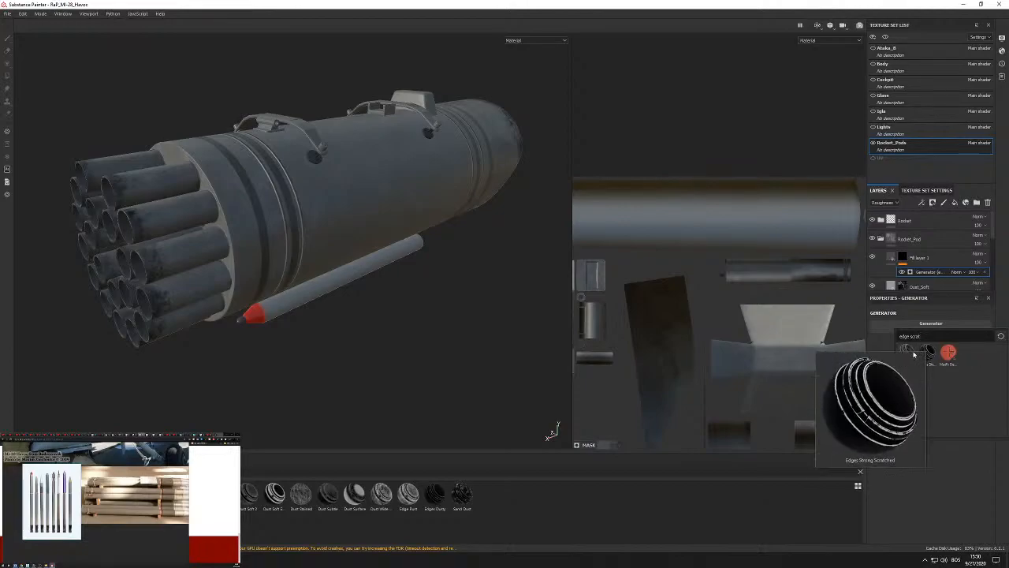
left_click(928, 353)
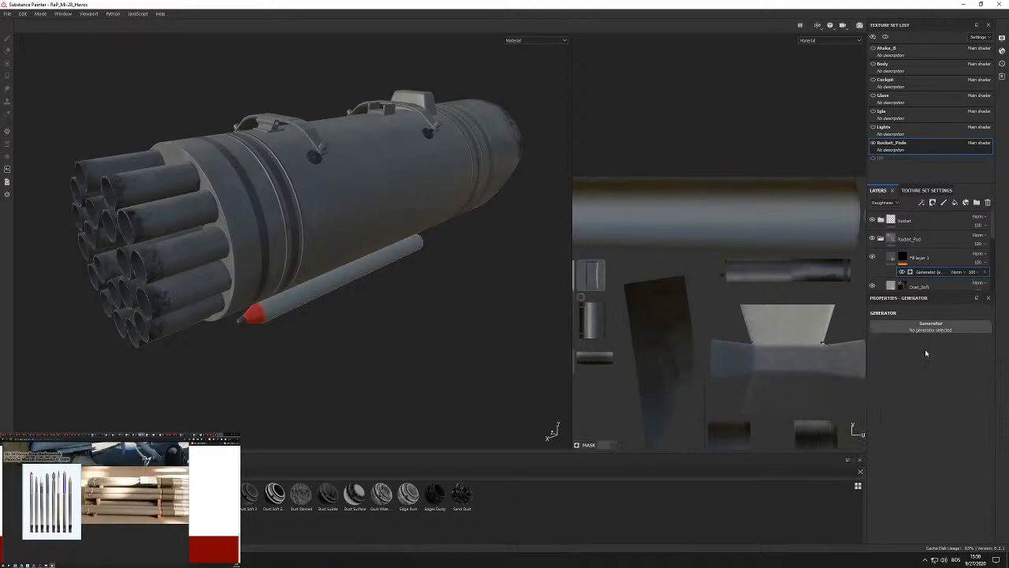
left_click(938, 325)
left_click(910, 354)
Assign the Metal Edge Wear generator to the new layer's mask and rename the layer Edge _Scratches.
left_click(932, 325)
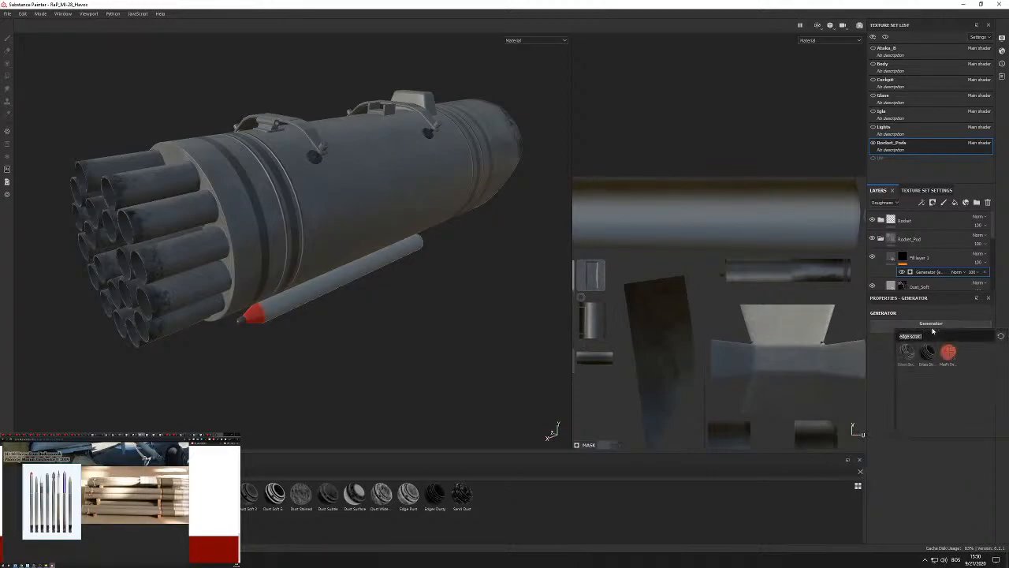
type("metal edge")
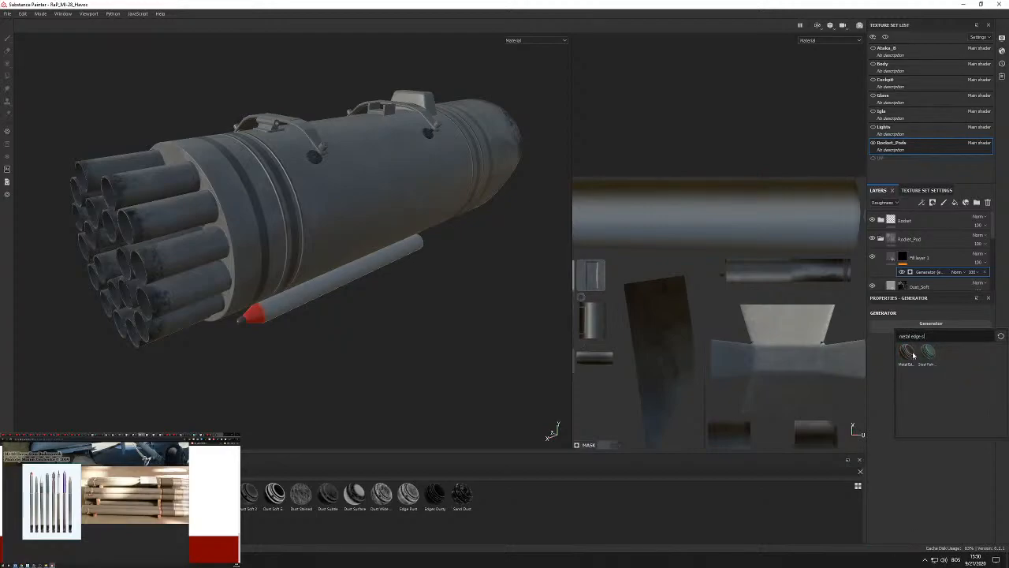
left_click(913, 355)
mouse_move(322, 256)
left_mouse_down("alt")
mouse_move(334, 249)
mouse_move(249, 313)
mouse_move(265, 310)
mouse_move(180, 281)
mouse_move(169, 158)
mouse_move(147, 144)
mouse_move(292, 215)
mouse_move(457, 234)
mouse_move(358, 249)
mouse_move(265, 244)
mouse_move(381, 133)
mouse_move(349, 119)
mouse_move(245, 204)
mouse_move(284, 236)
mouse_move(308, 213)
mouse_move(292, 194)
mouse_move(337, 262)
left_mouse_up("alt")
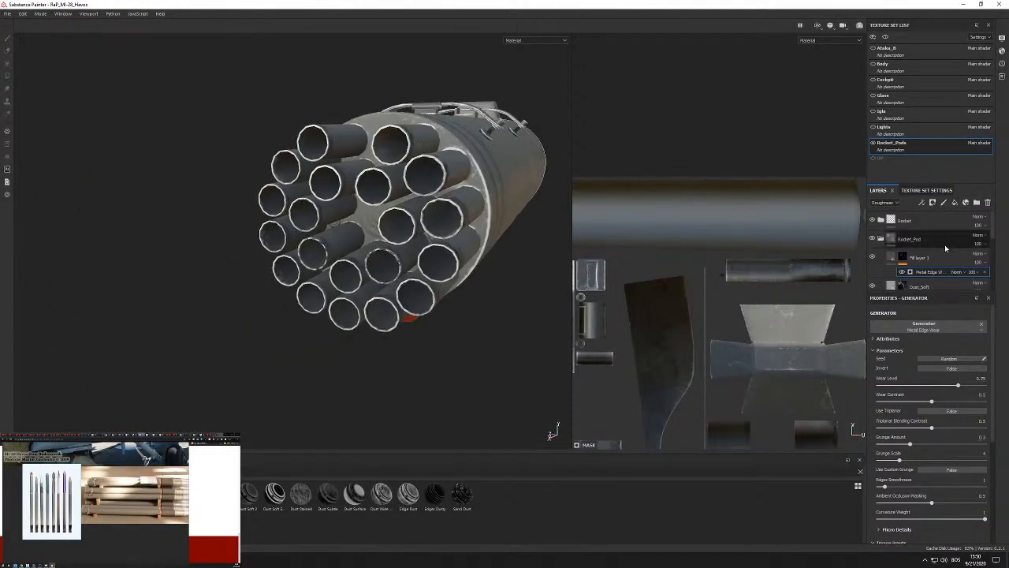
left_click(923, 259)
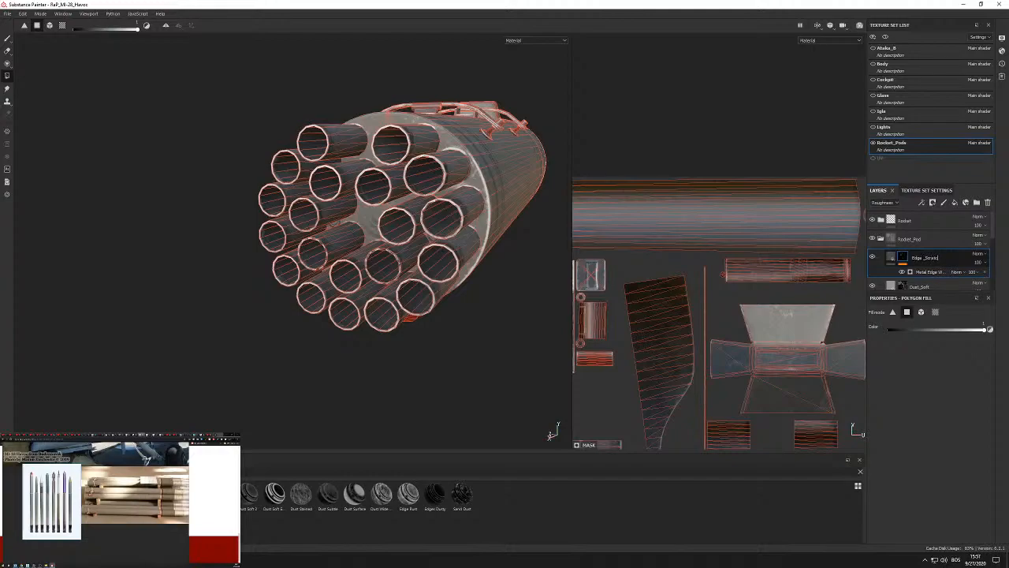
scroll(923, 260, "down", 2)
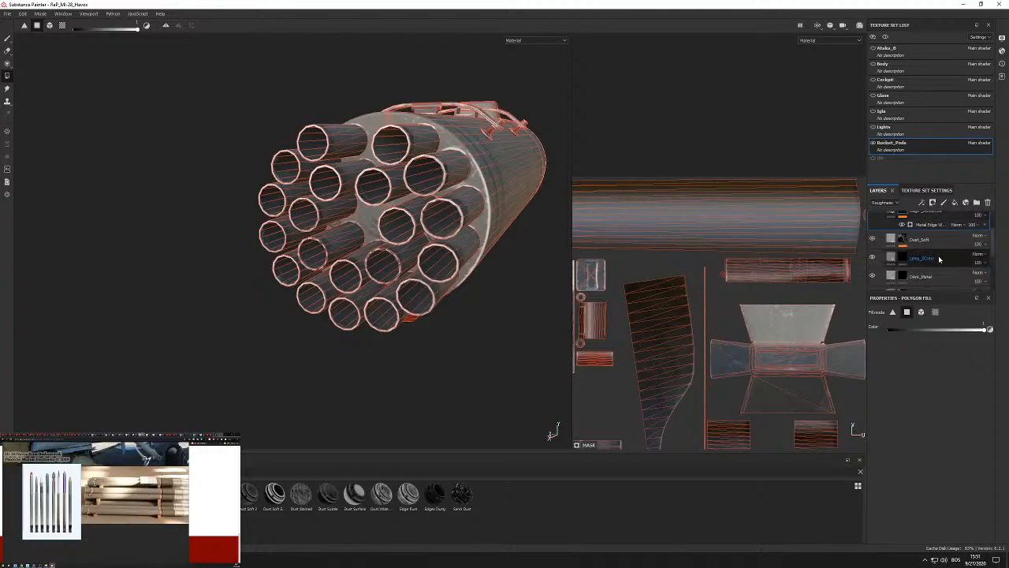
scroll(962, 260, "up", 2)
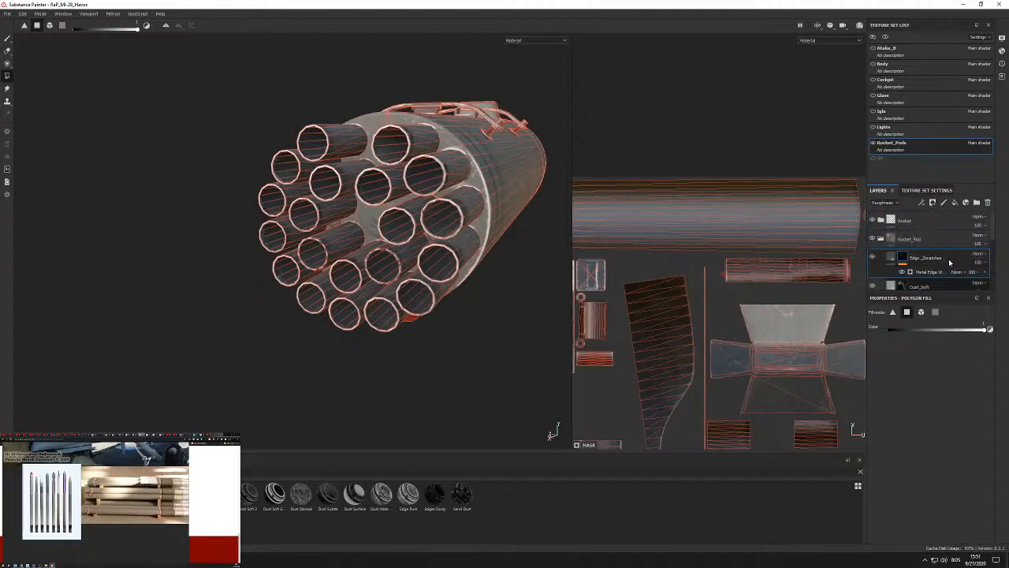
left_click(923, 272)
scroll(930, 394, "down", 5)
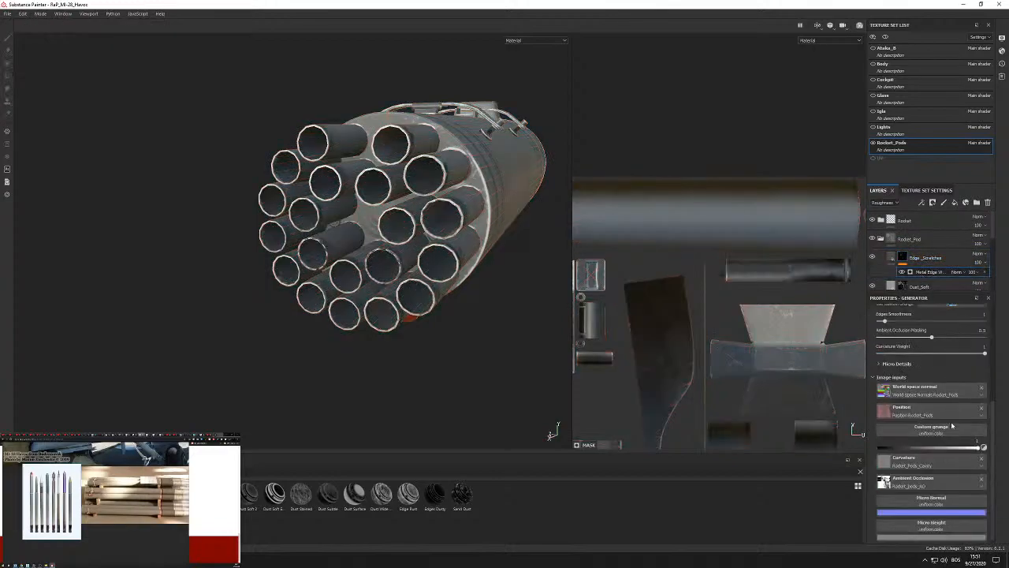
left_click(935, 403)
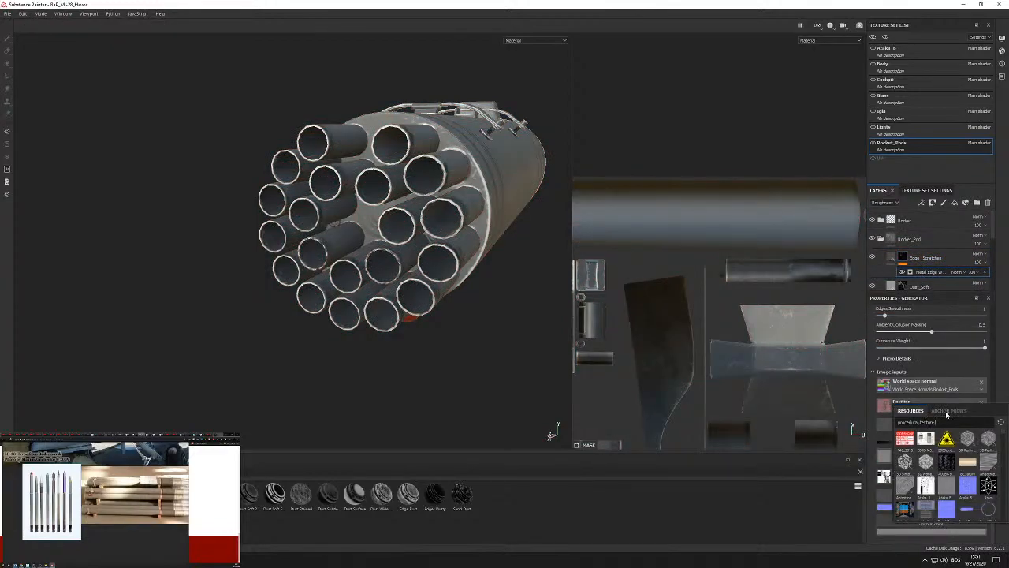
Add an anchor point to the mask of the Details_NRM layer.
scroll(936, 268, "down", 2)
left_click(943, 254)
scroll(950, 256, "down", 2)
left_click(943, 254)
right_click(904, 255)
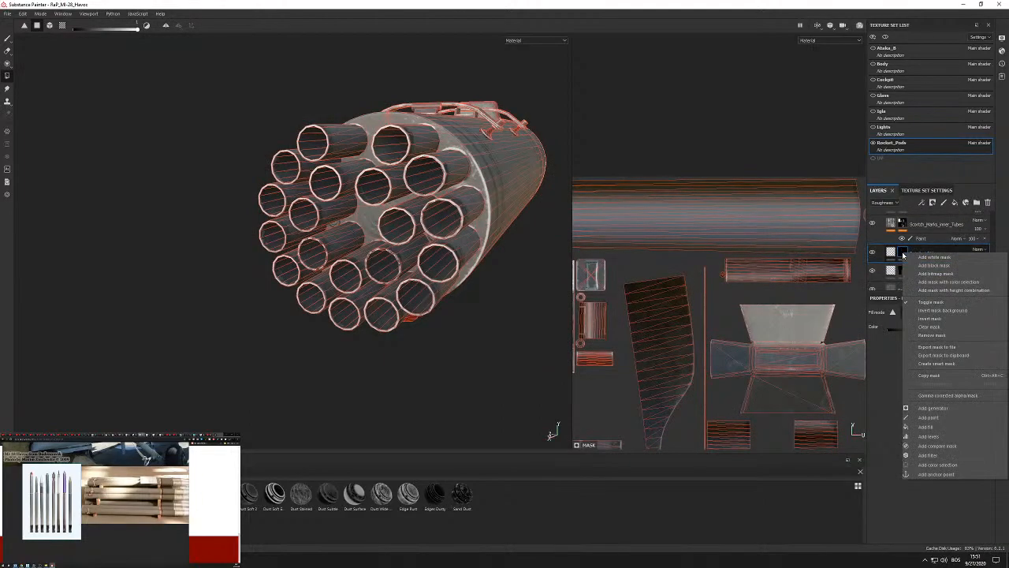
left_click(937, 474)
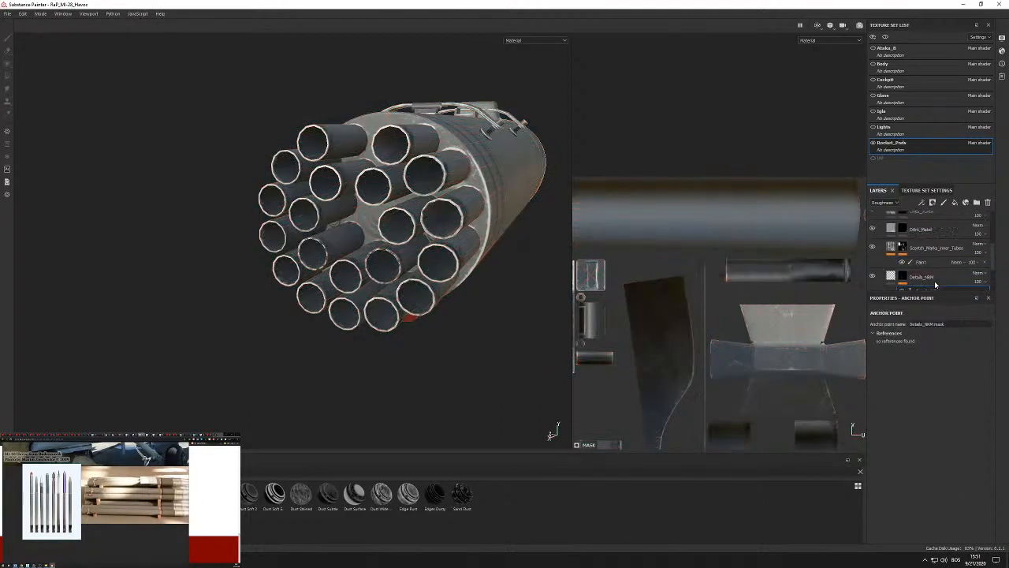
Assign the Details_NRM mask anchor point to the Metal Edge Wear generator's Micro Height input with alpha behavior set to Extract alpha.
scroll(936, 285, "up", 1)
left_click(937, 273)
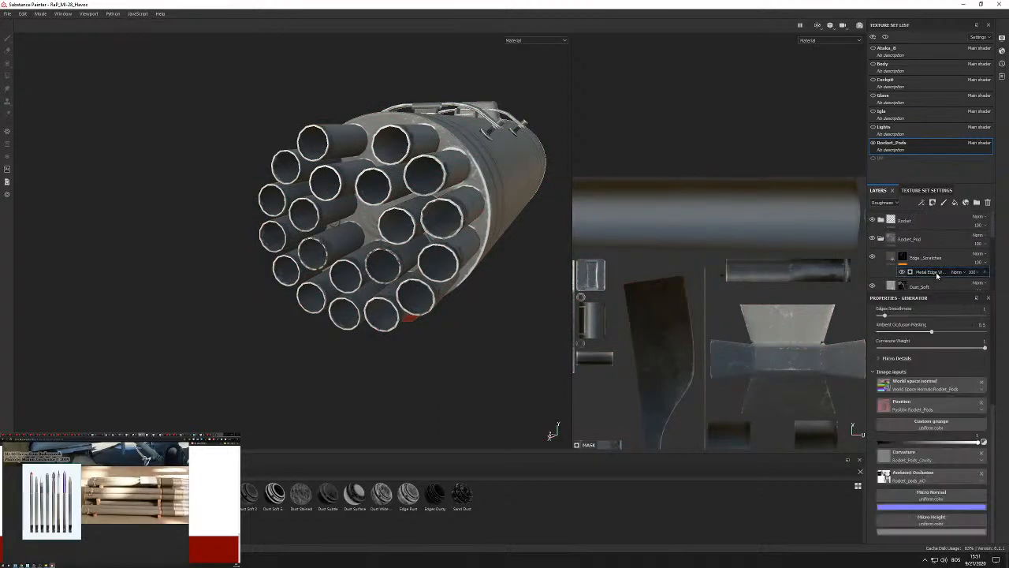
left_click(949, 522)
left_click(944, 408)
left_click(936, 422)
scroll(966, 479, "down", 1)
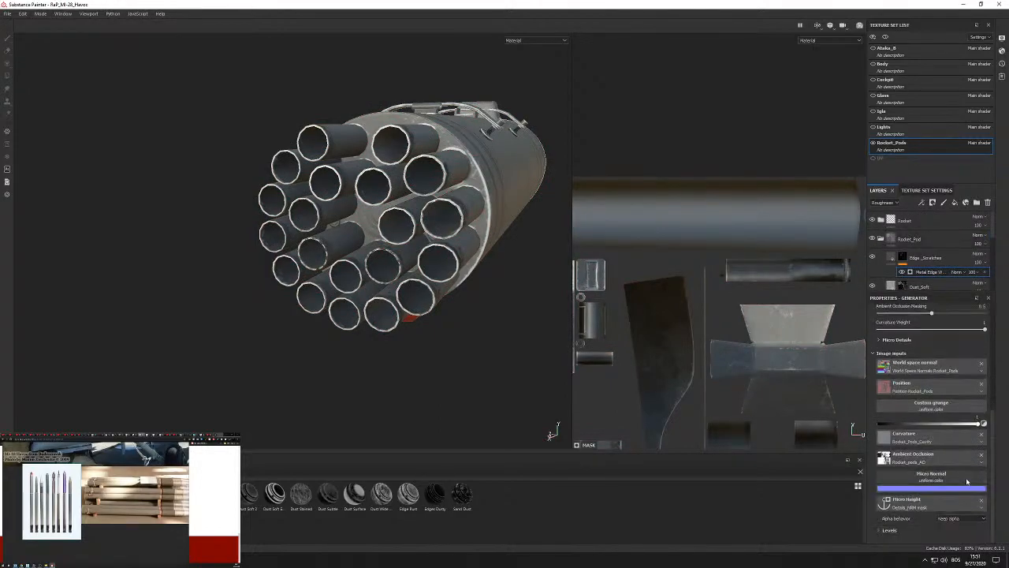
left_click(948, 519)
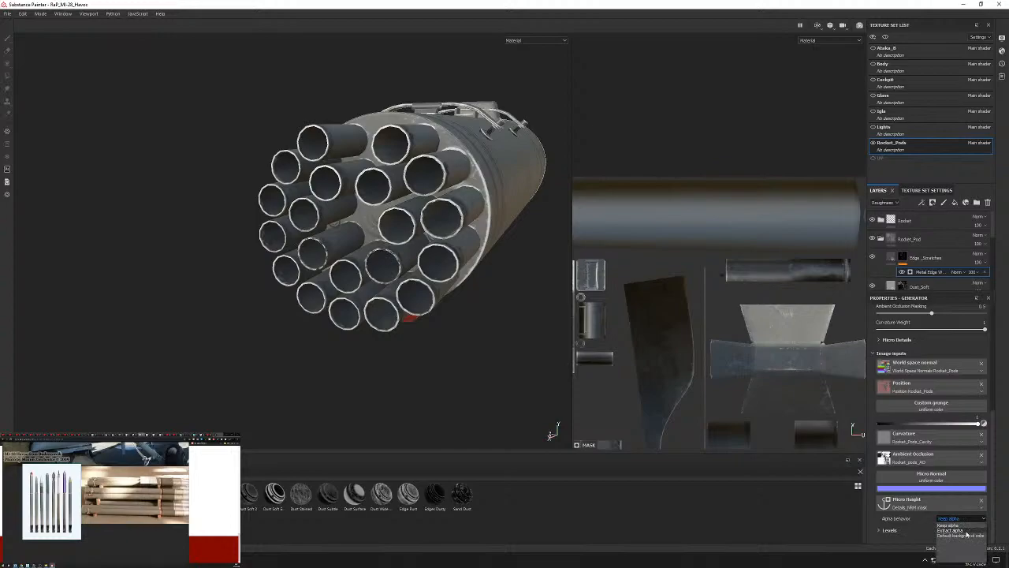
left_click(955, 530)
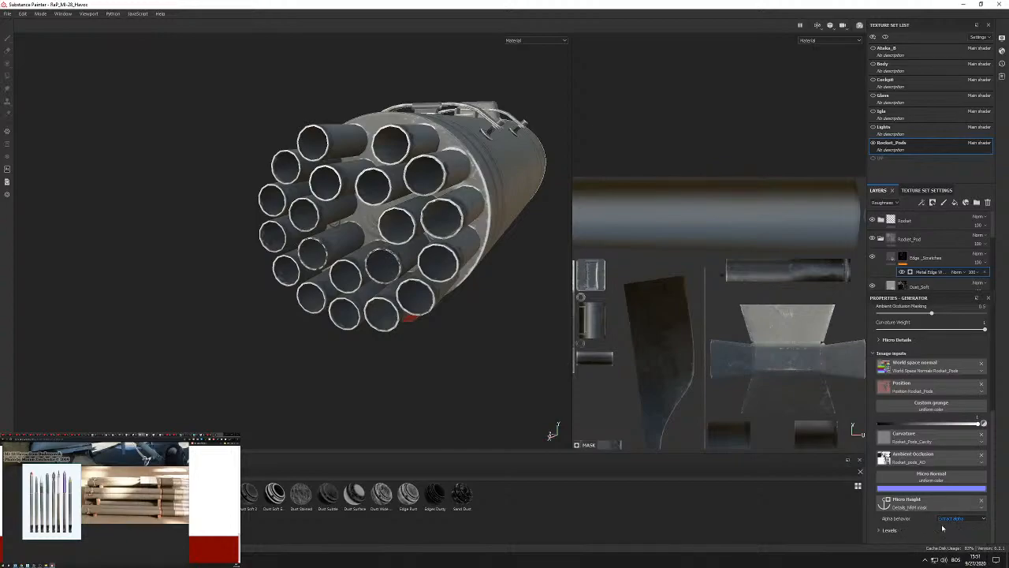
Set Micro Height to True in the Metal Edge Wear generator's Micro Details and expand the Micro Height input's levels.
scroll(943, 528, "up", 1)
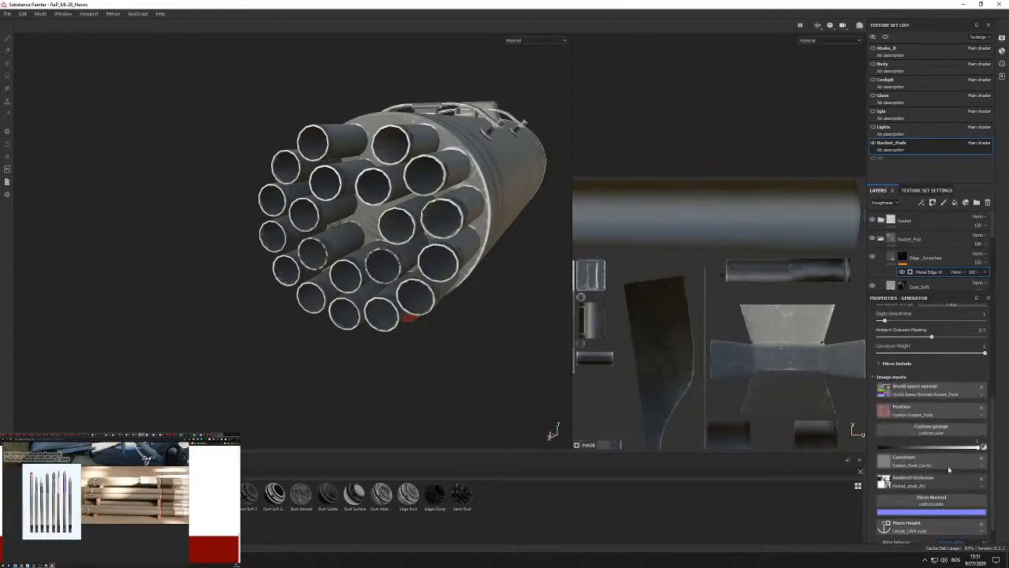
left_click(958, 364)
left_click(966, 373)
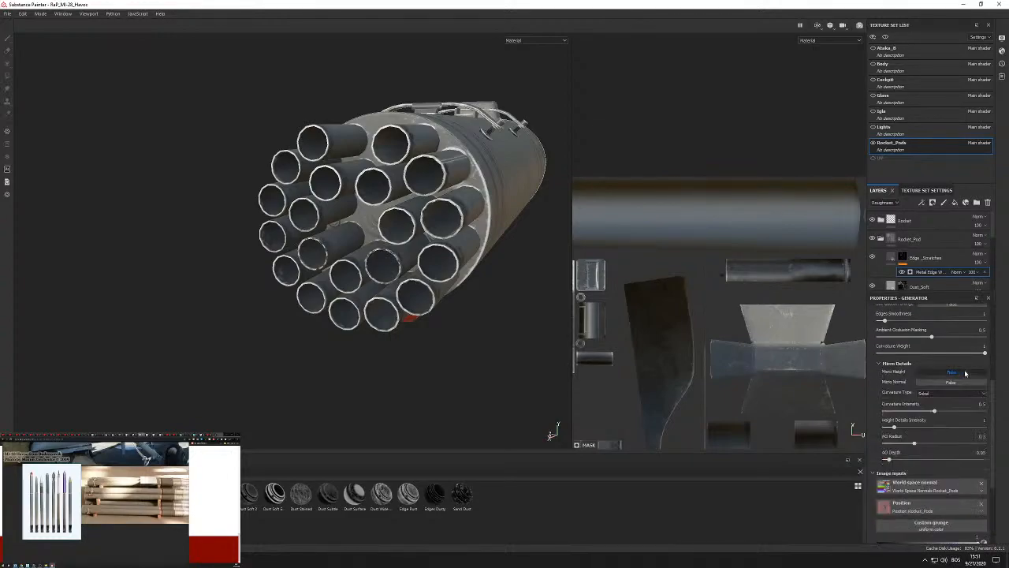
scroll(960, 473, "down", 5)
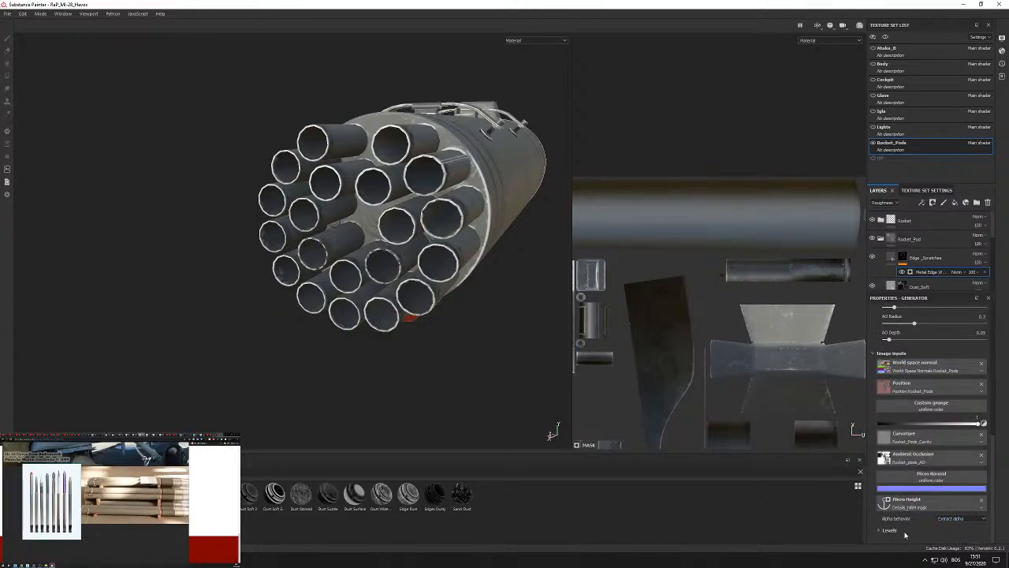
left_click(938, 531)
scroll(962, 496, "down", 3)
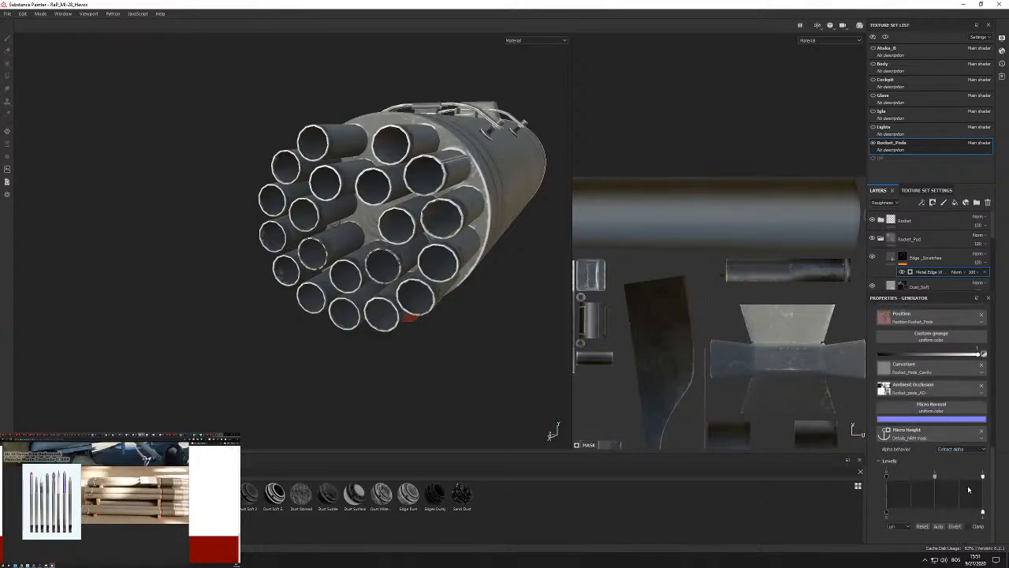
Remove the anchor point from the Details_NRM layer's mask and add an anchor point to the layer's content instead.
scroll(952, 245, "down", 4)
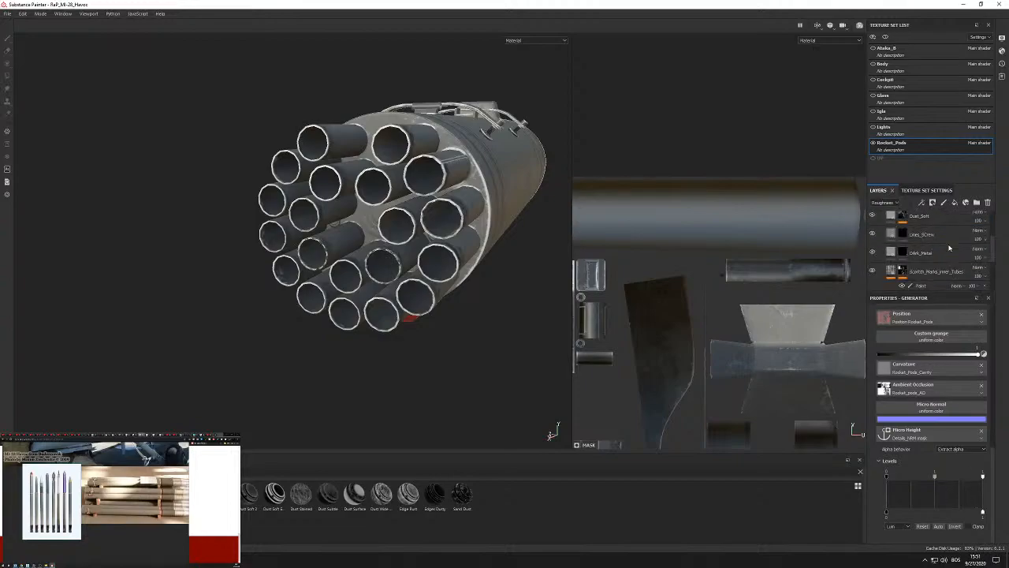
left_click(986, 268)
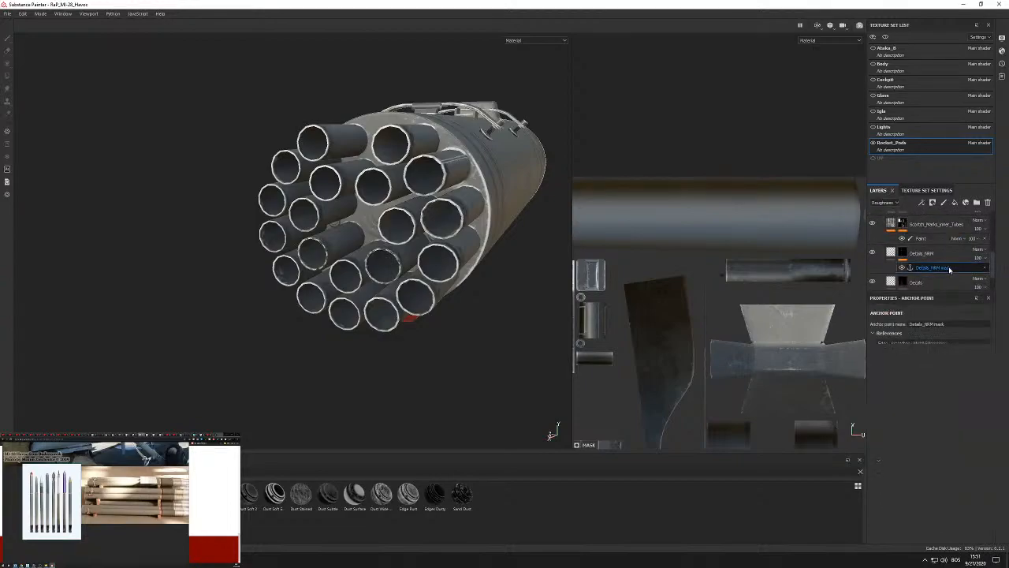
left_click(986, 269)
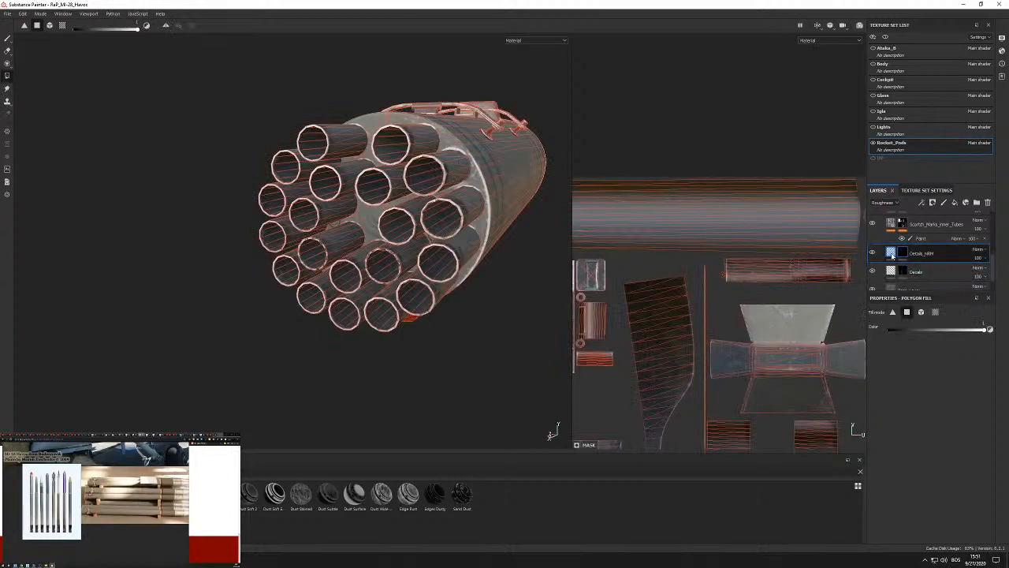
left_click(891, 252)
right_click(891, 251)
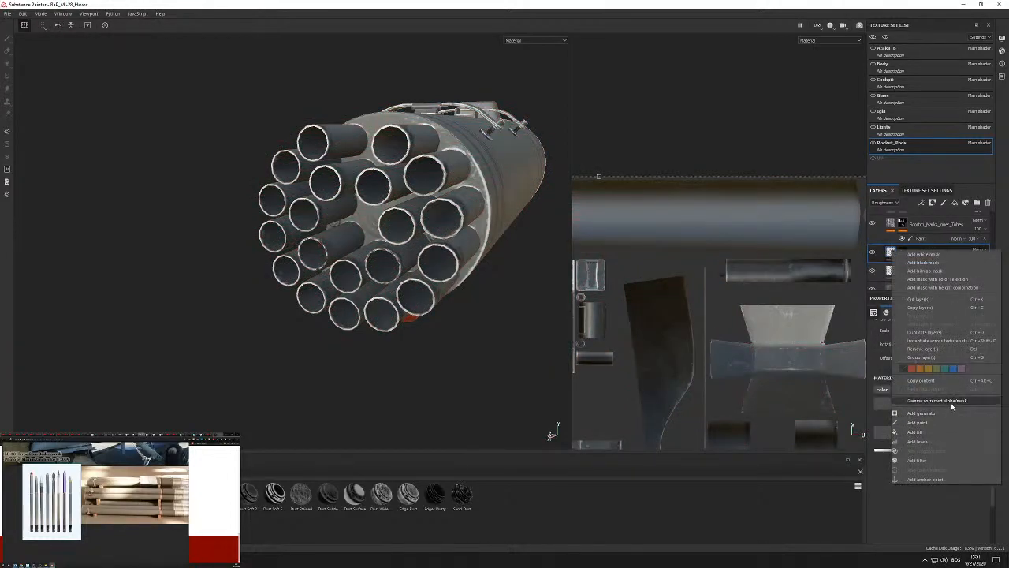
left_click(934, 478)
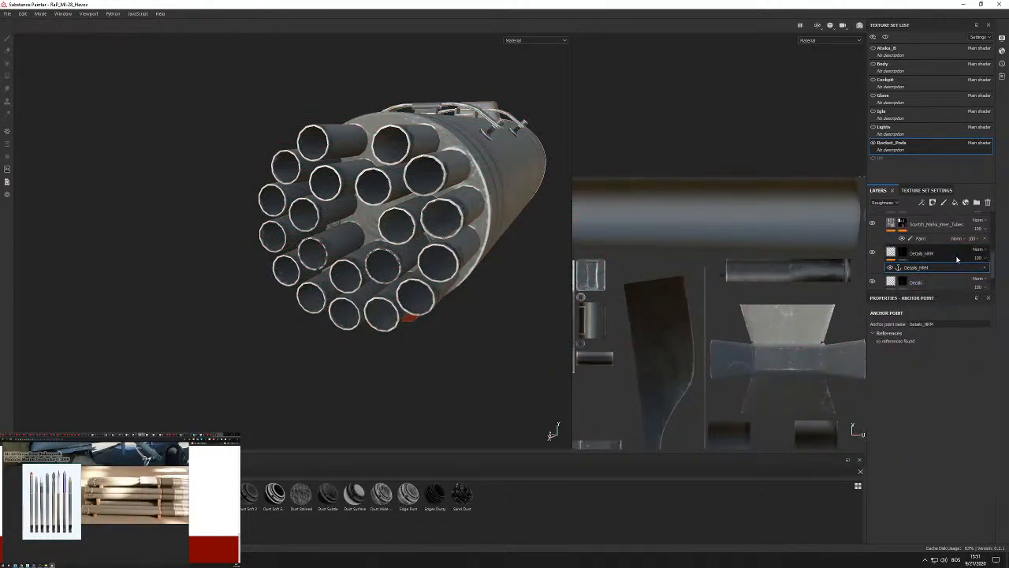
Assign the Details_NRM content anchor to the Metal Edge Wear generator's Micro Height input, with referenced channel Height and alpha behavior Extract alpha.
scroll(957, 259, "up", 1)
scroll(957, 258, "up", 3)
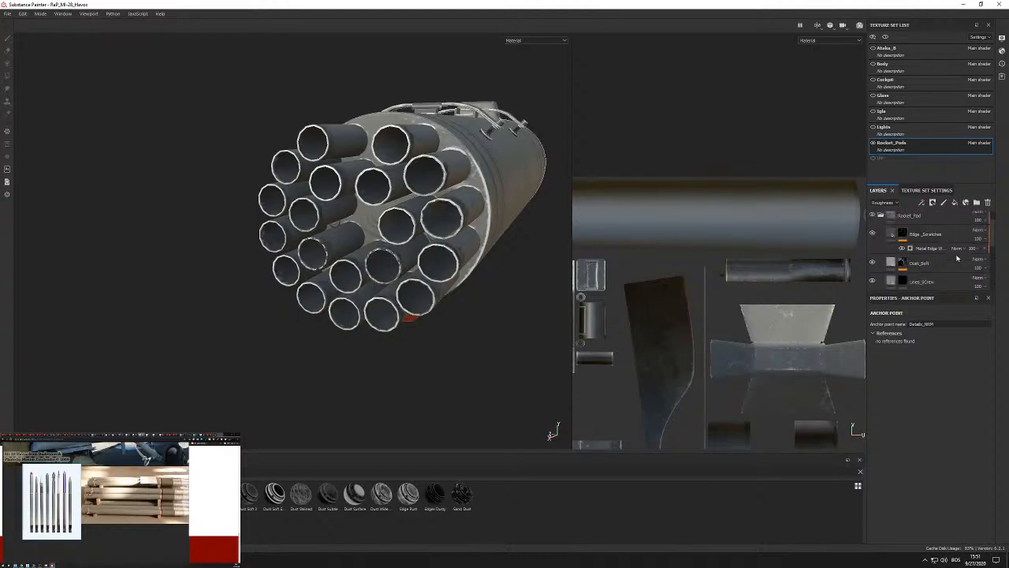
left_click(945, 249)
scroll(960, 524, "down", 3)
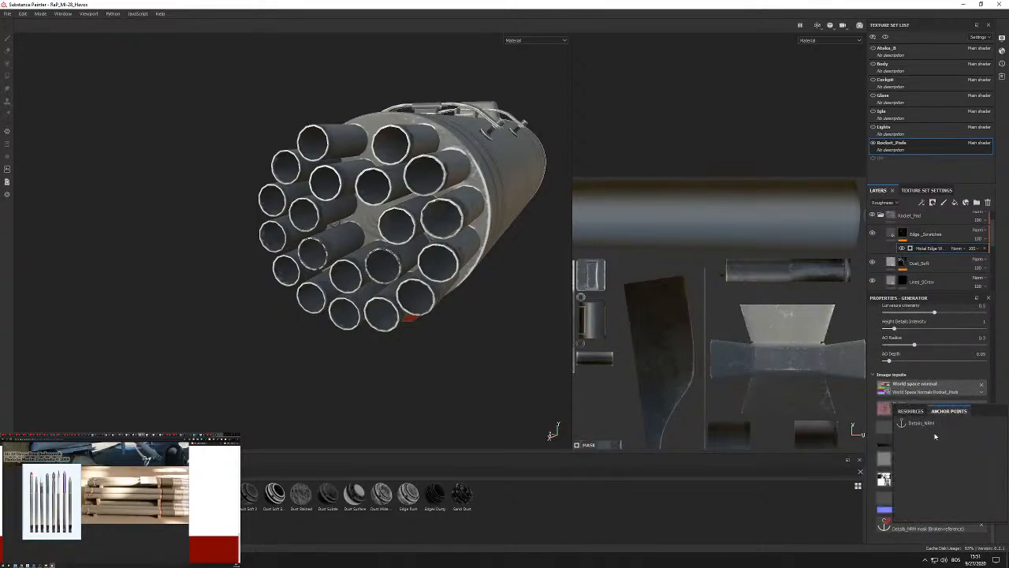
left_click(951, 440)
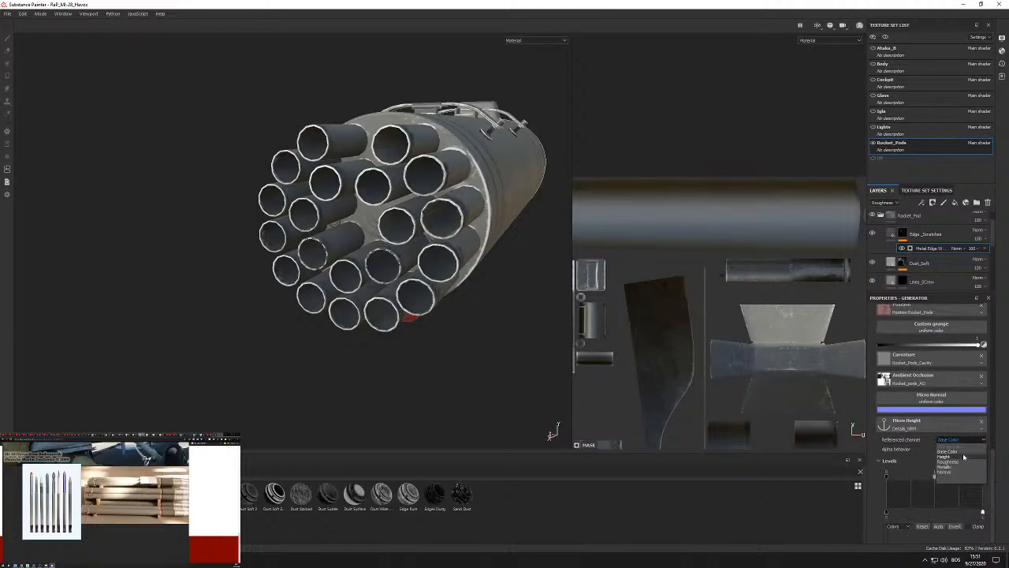
left_click_drag(442, 291, 794, 424, "alt")
left_click(950, 449)
left_click(967, 464)
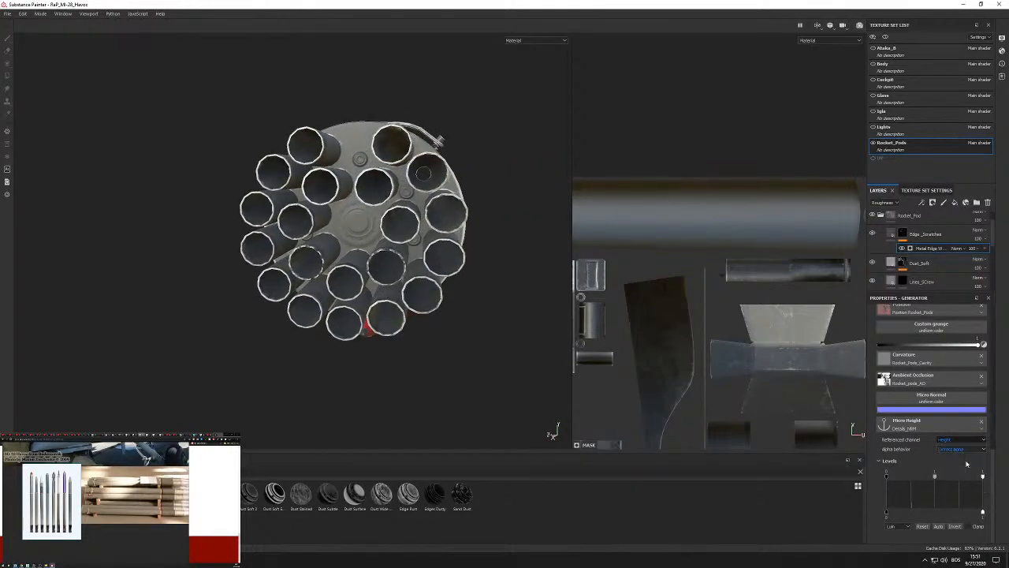
Try other alpha behaviors for the Micro Height input and toggle the generator's micro detail options.
left_click(951, 450)
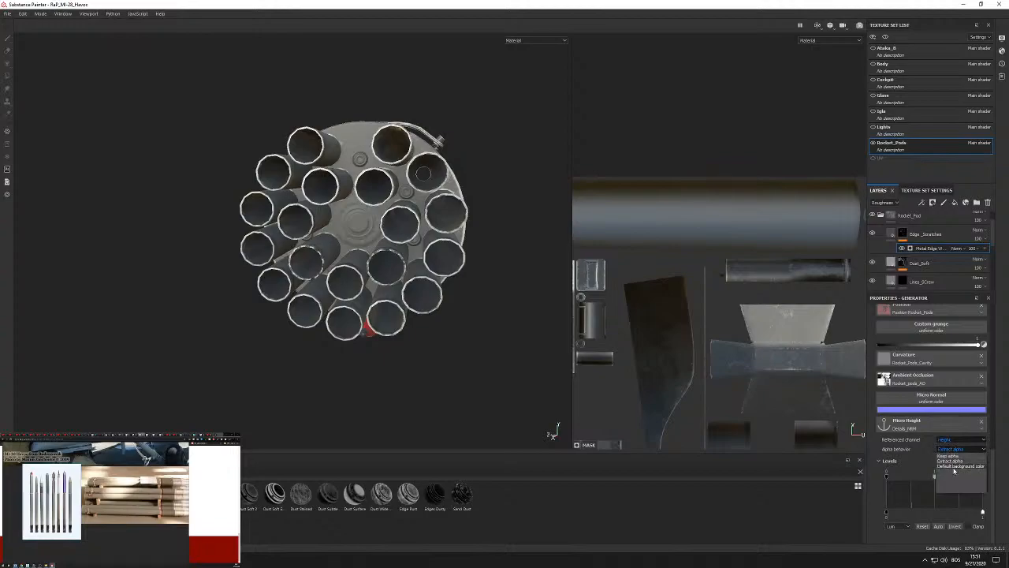
left_click(954, 467)
left_click(959, 462)
scroll(952, 464, "up", 5)
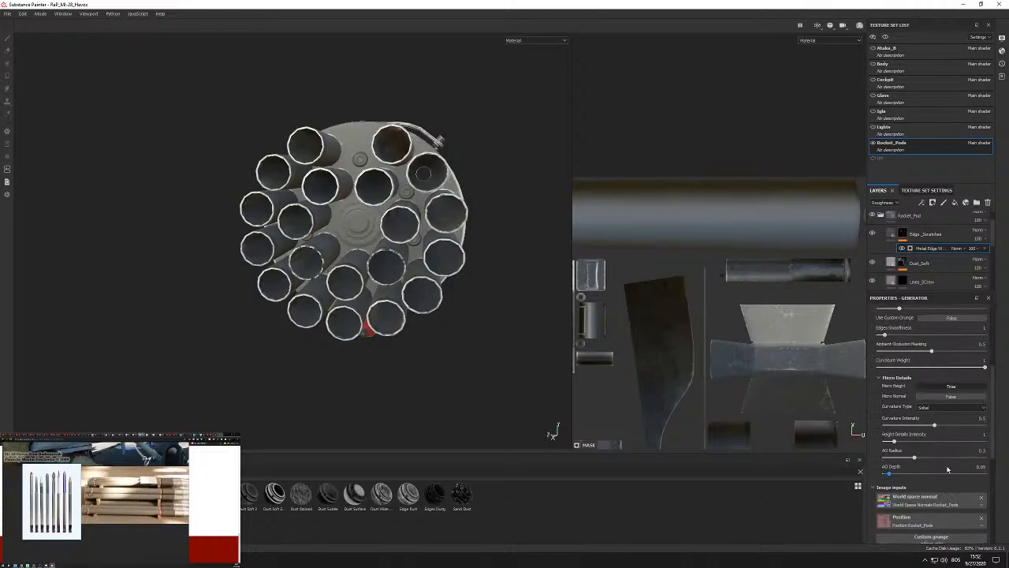
left_click(956, 386)
left_click(958, 394)
scroll(949, 447, "down", 3)
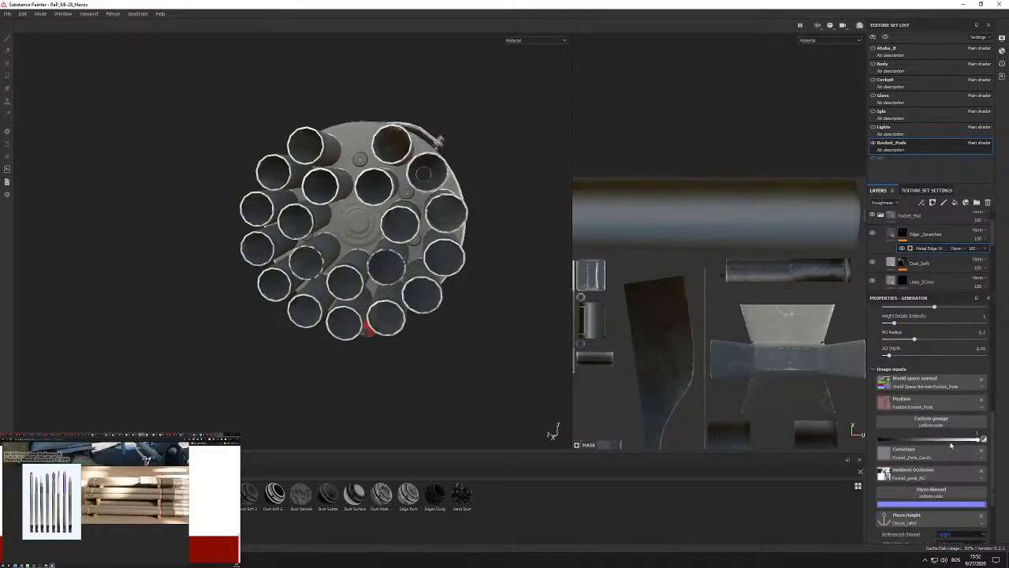
scroll(951, 443, "down", 3)
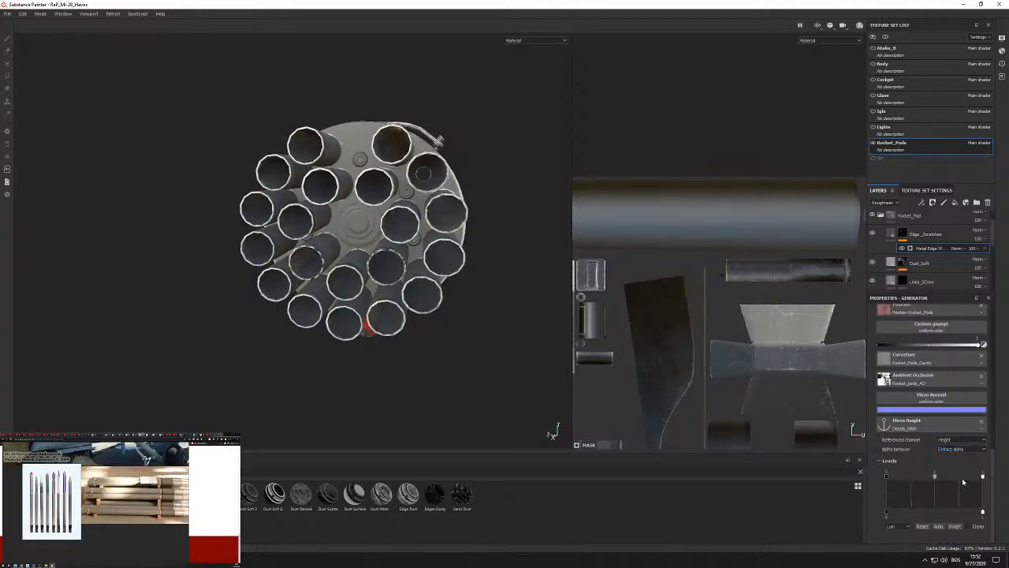
Examine the Edge _Scratches mask on the pod's front and the height value of the Details_NRM fill.
left_click_drag(359, 300, 442, 242, "alt")
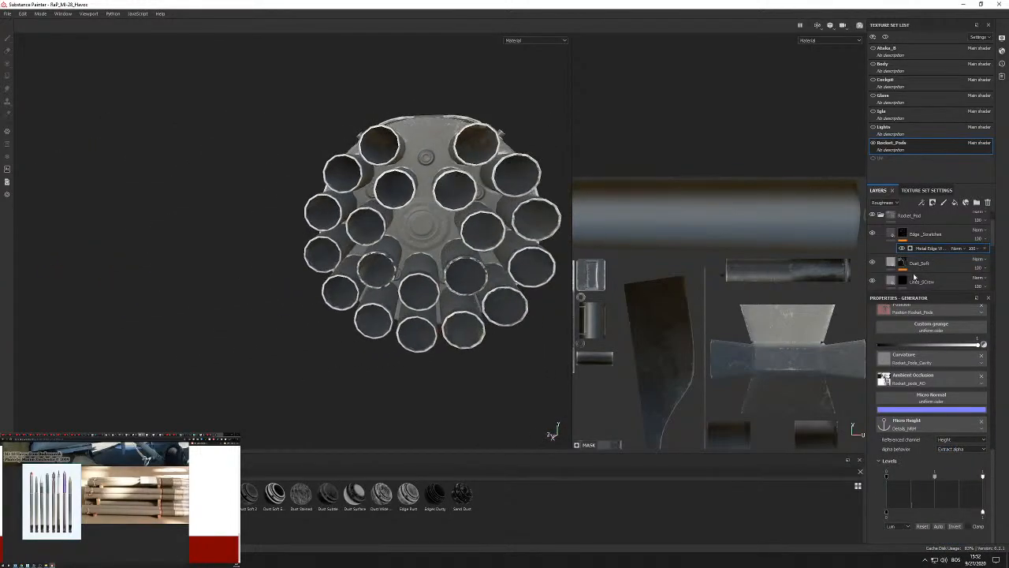
scroll(927, 268, "up", 1)
left_click(906, 260)
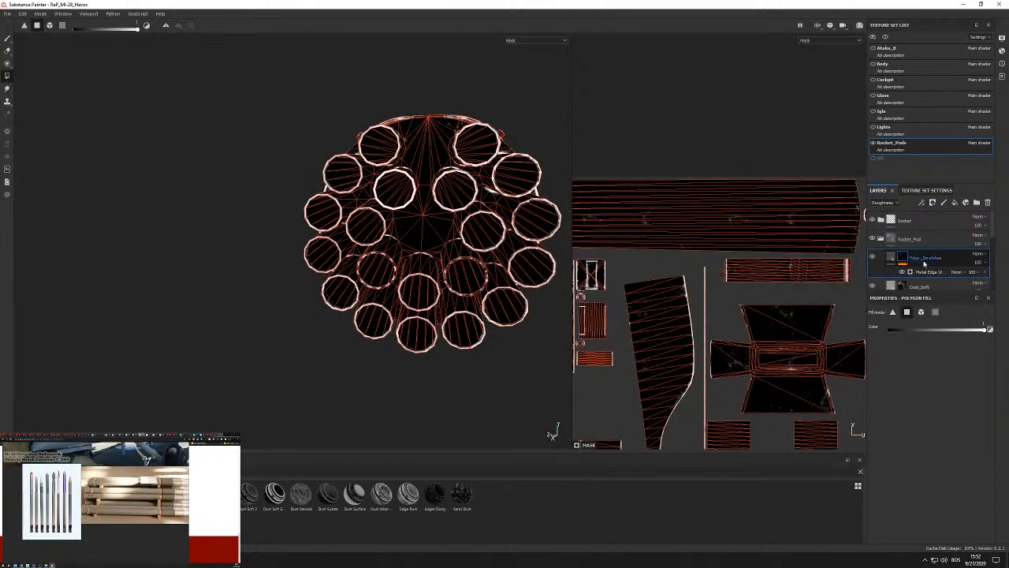
left_click(937, 271)
scroll(943, 265, "down", 2)
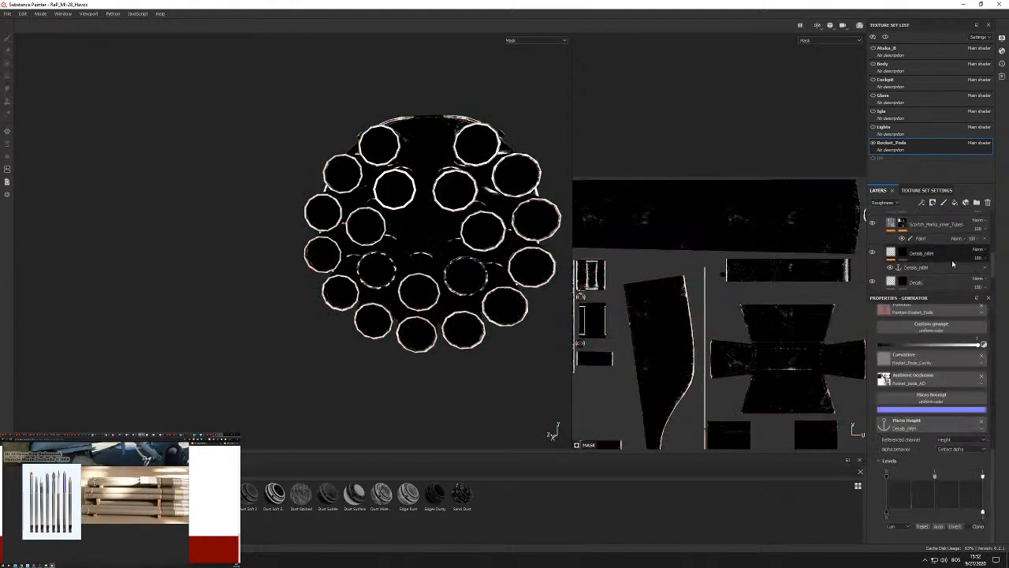
left_click(891, 253)
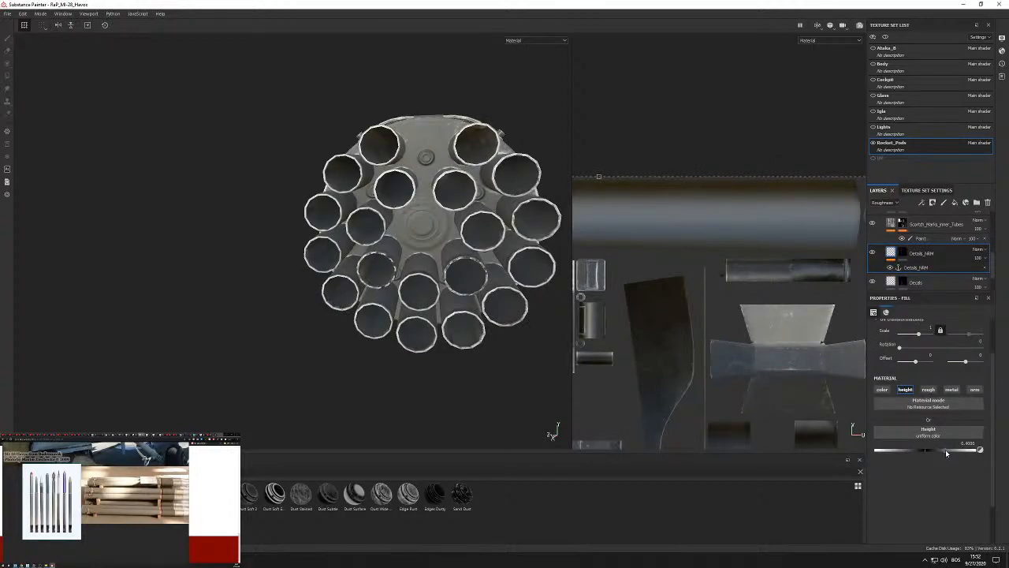
left_click_drag(379, 190, 328, 244, "alt")
scroll(949, 258, "up", 3)
scroll(949, 258, "up", 1)
Set the Micro Height input's alpha behavior to Default background color, keeping Height as the referenced channel.
left_click(938, 249)
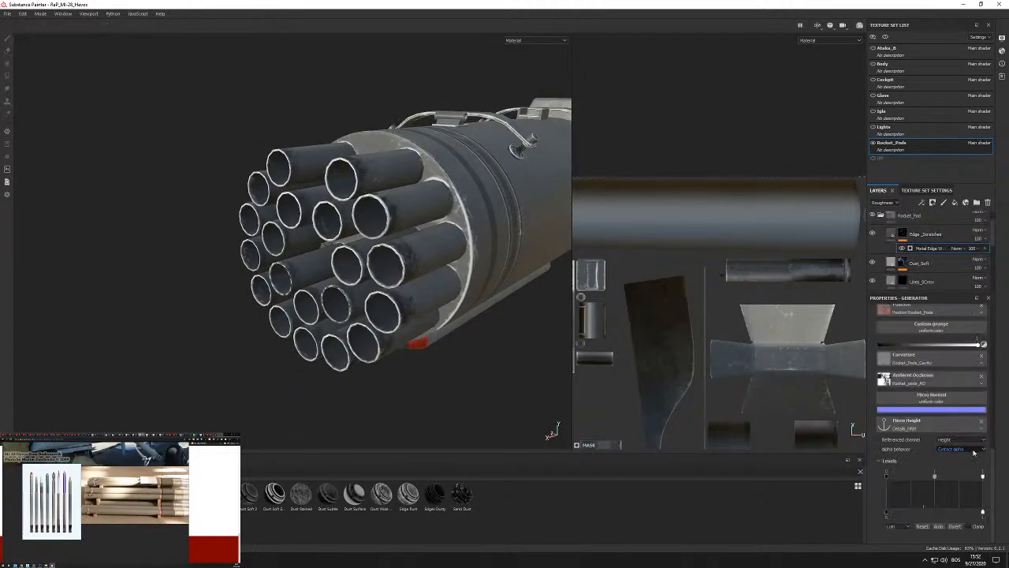
left_click(955, 451)
left_click(959, 465)
left_click(959, 450)
left_click(959, 452)
left_click(959, 451)
left_click(958, 453)
left_click_drag(306, 276, 429, 227, "alt")
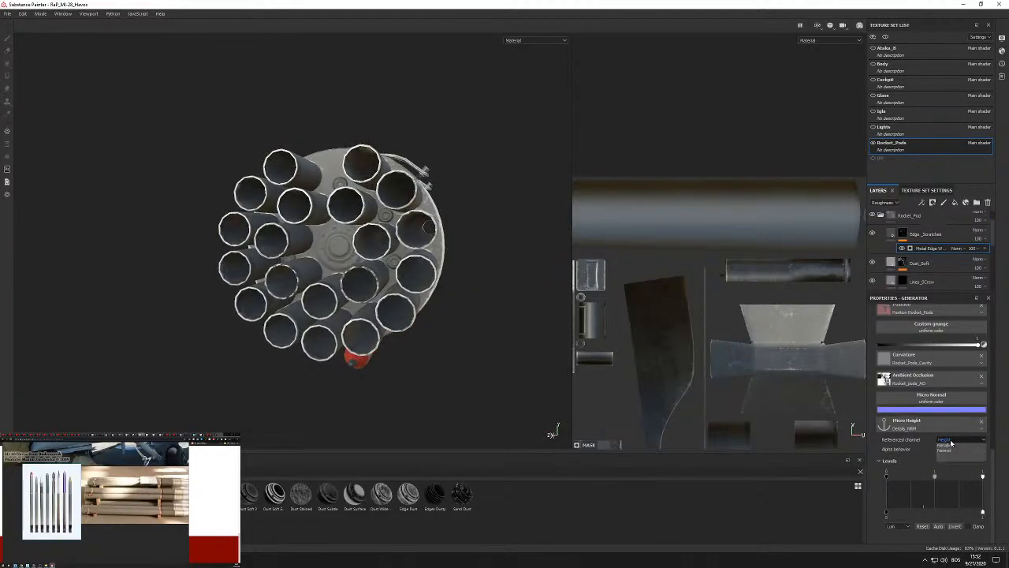
left_click(957, 452)
left_click(959, 441)
left_click(963, 458)
scroll(943, 449, "up", 5)
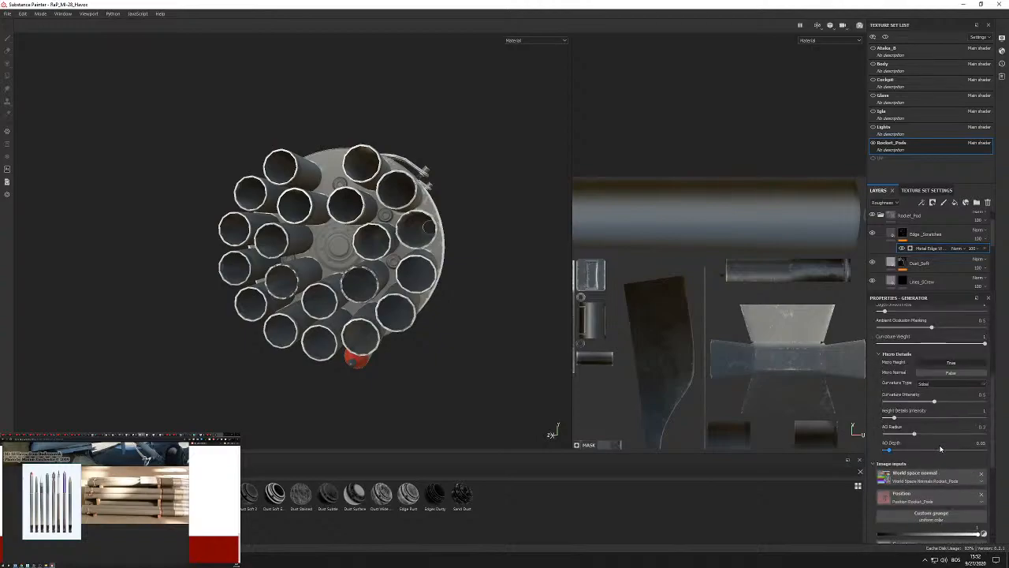
left_click(949, 363)
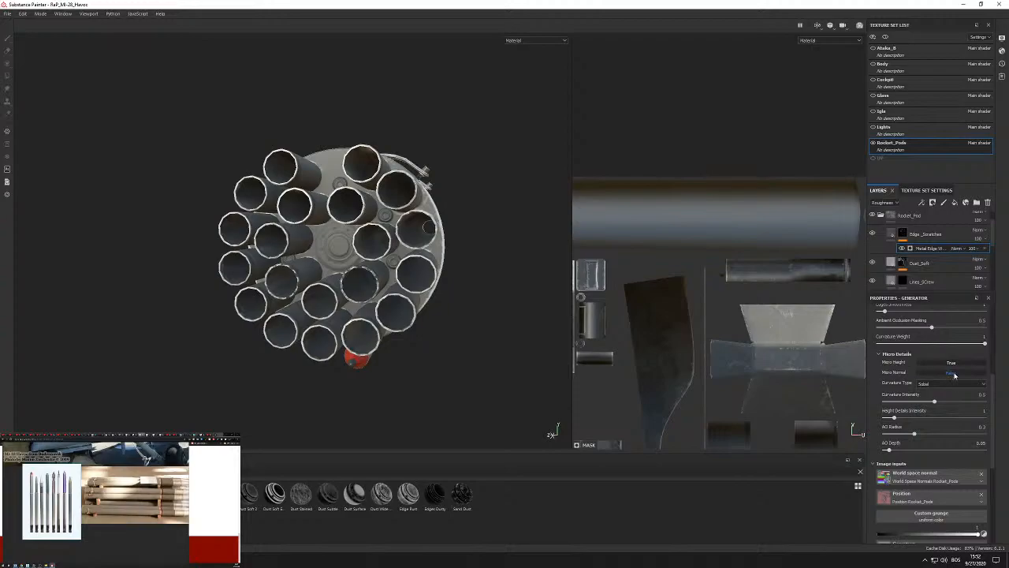
Add an anchor point to the Details_NRM layer's mask.
scroll(954, 251, "down", 1)
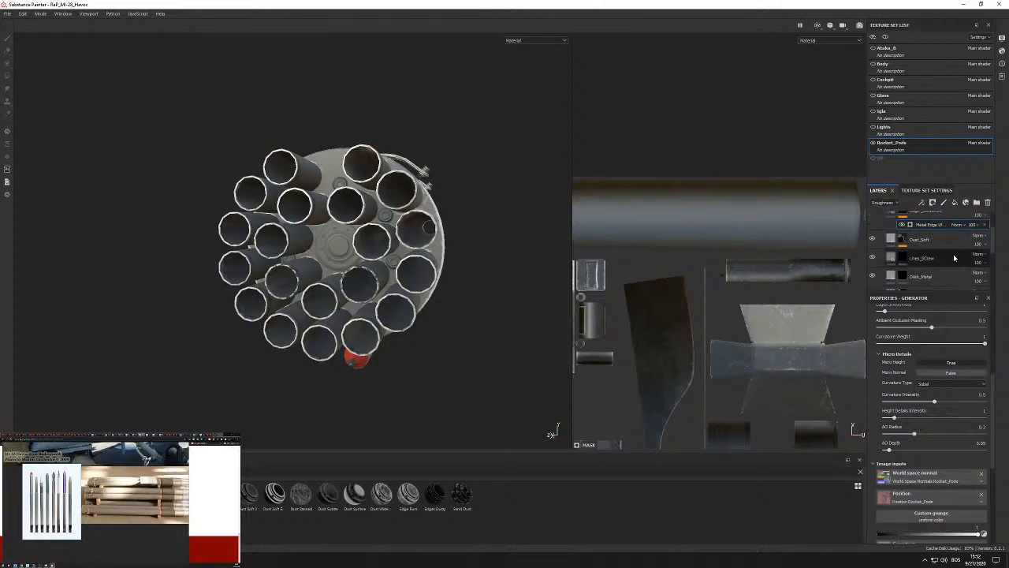
scroll(953, 254, "down", 3)
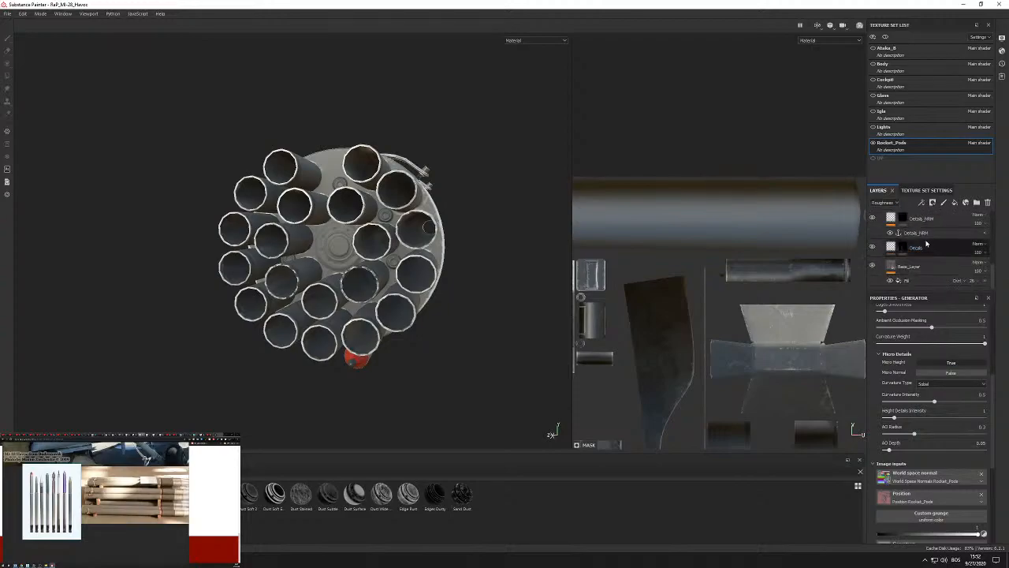
right_click(904, 217)
left_click(899, 229)
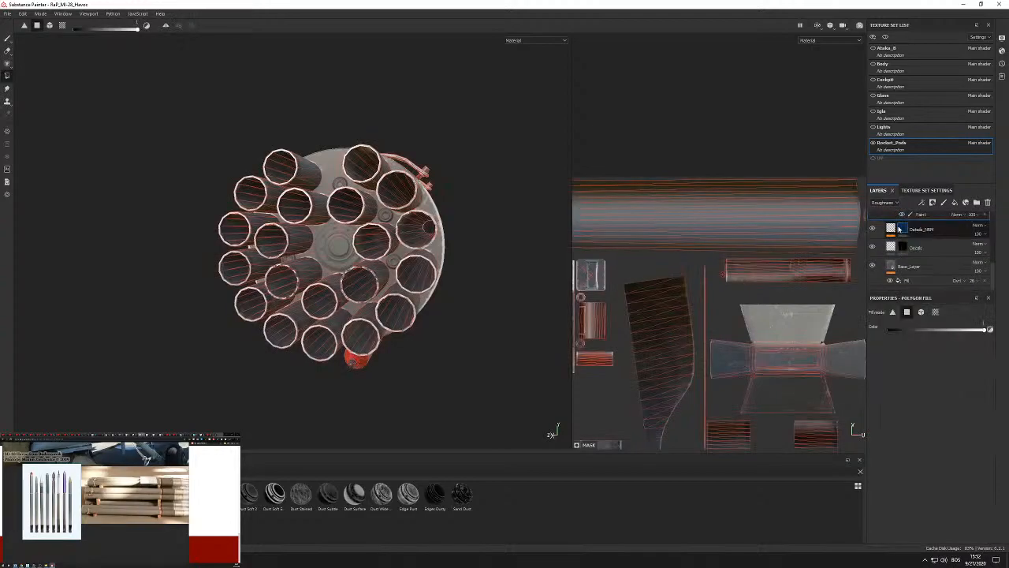
right_click(903, 229)
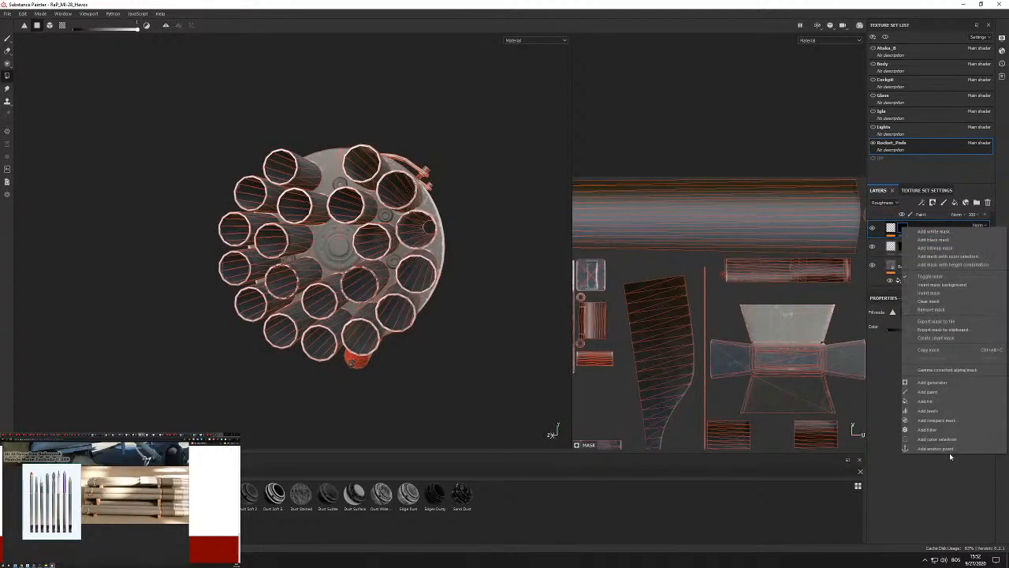
left_click(949, 453)
left_click(893, 229)
left_click(904, 230)
right_click(905, 229)
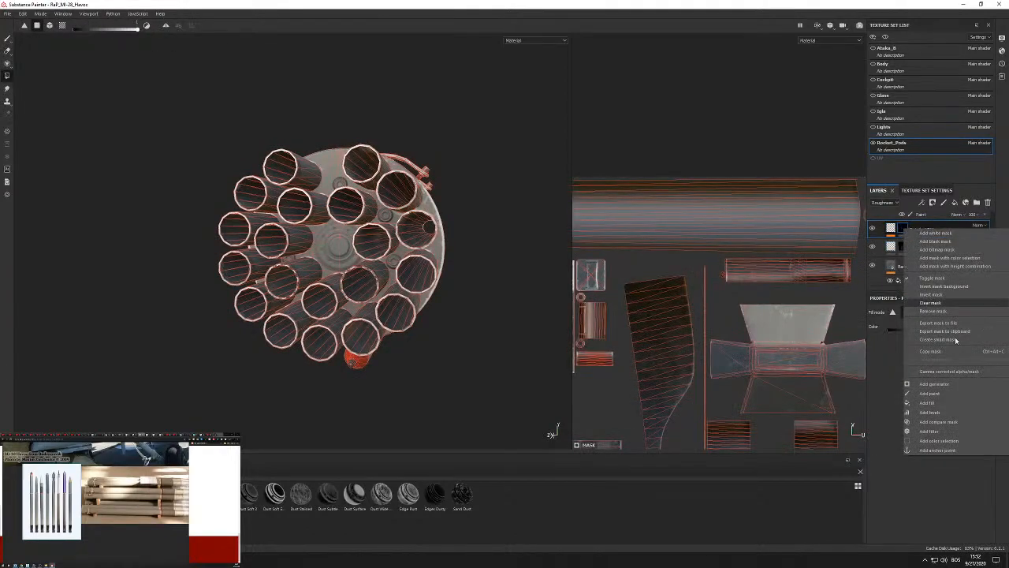
left_click(937, 450)
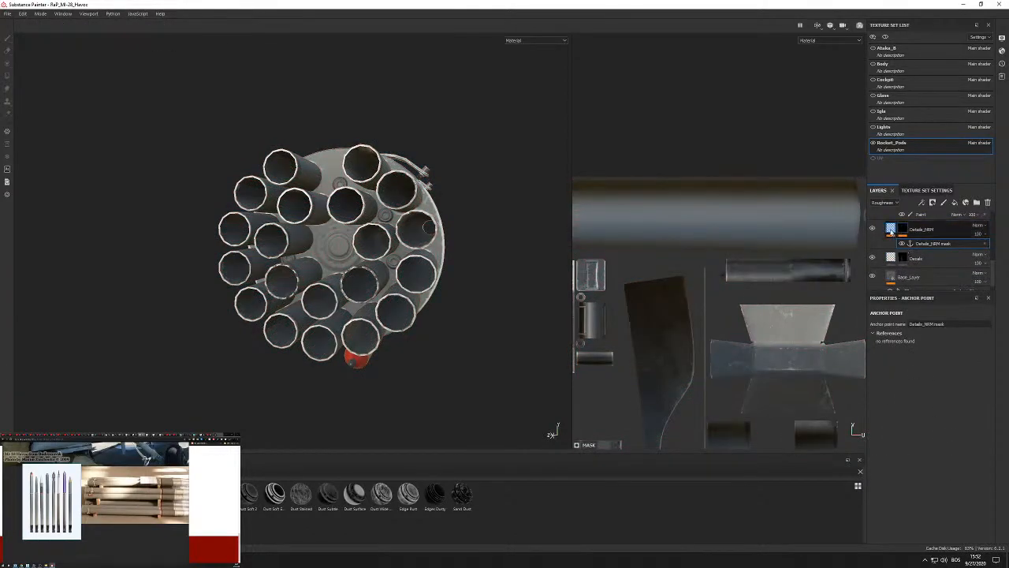
Examine the Details_NRM layer's content and mask anchors, its height fill, and the Metal Edge Wear generator's settings.
left_click(891, 231)
left_click(920, 244)
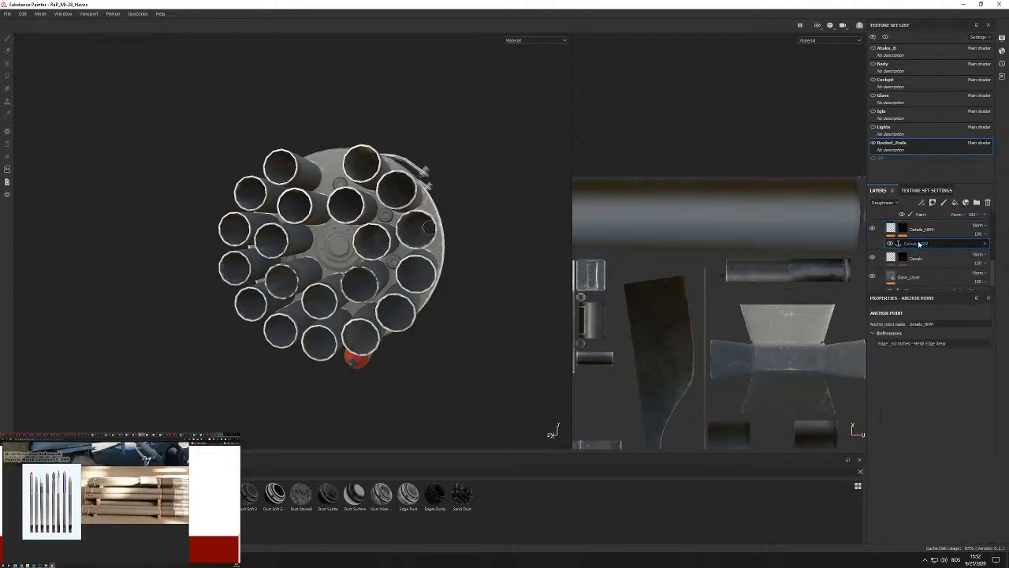
left_click(904, 230)
left_click(921, 245)
left_click(893, 231)
scroll(920, 241, "up", 1)
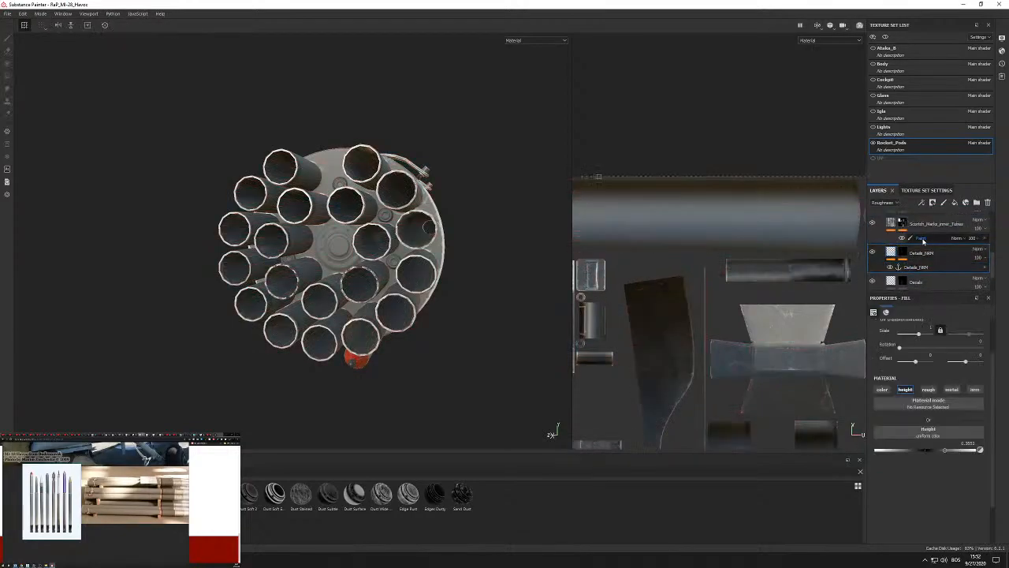
scroll(956, 242, "down", 3)
scroll(958, 253, "up", 1)
left_click(939, 249)
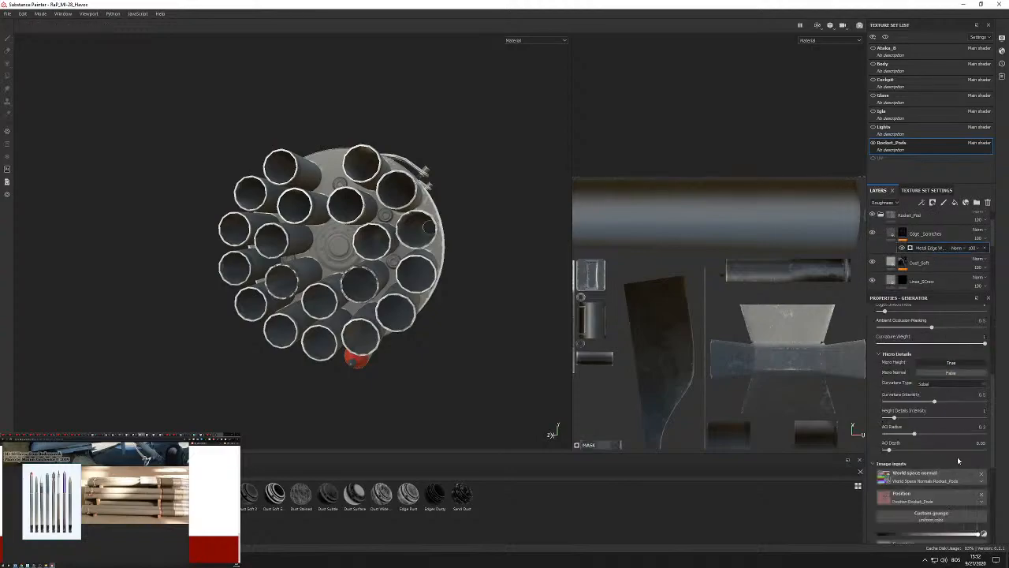
Move the Details_NRM layer up the stack to directly beneath the Edge _Scratches layer.
scroll(951, 243, "down", 4)
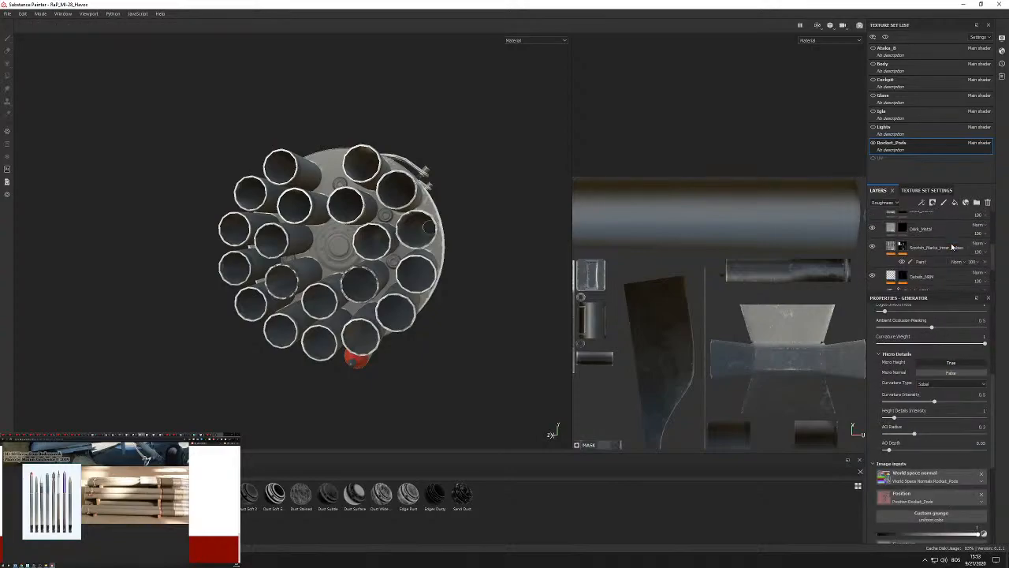
left_click(923, 276)
left_click_drag(923, 276, 946, 225)
scroll(951, 255, "up", 2)
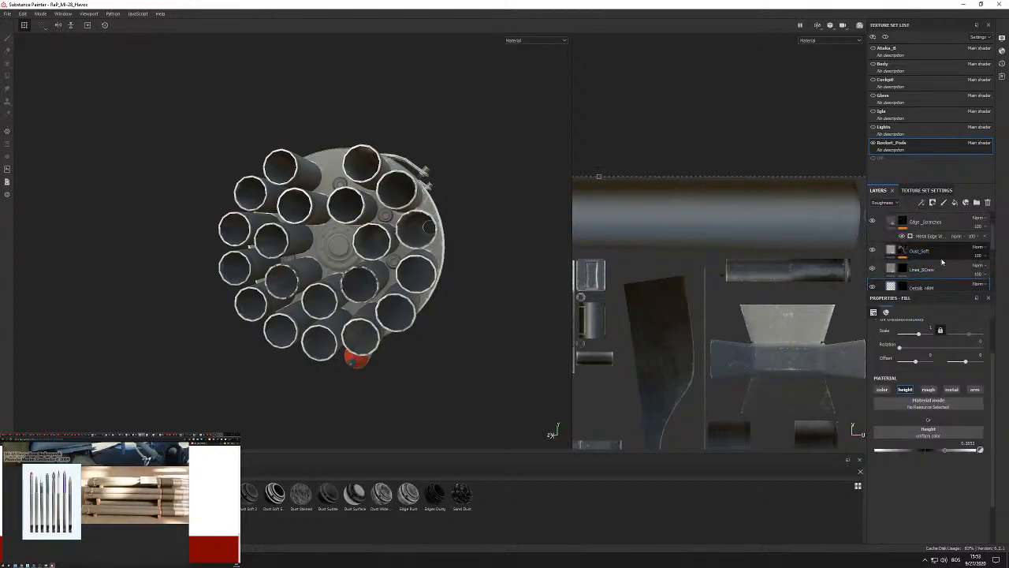
scroll(939, 269, "down", 1)
left_click_drag(936, 272, 932, 237)
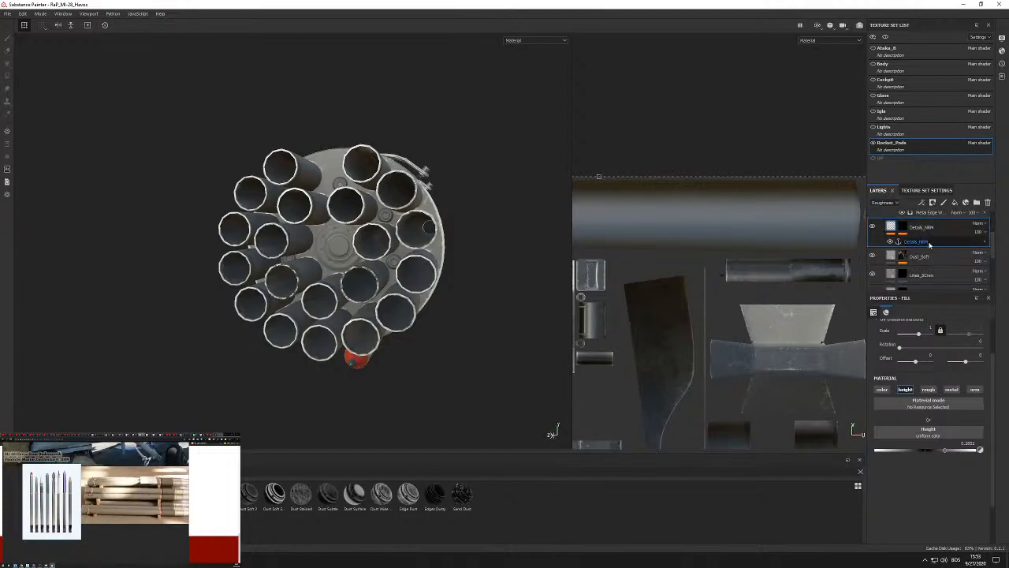
Assign the Details_NRM mask anchor point to the Metal Edge Wear generator's Micro Height input.
scroll(930, 245, "up", 1)
left_click(938, 236)
scroll(968, 504, "down", 2)
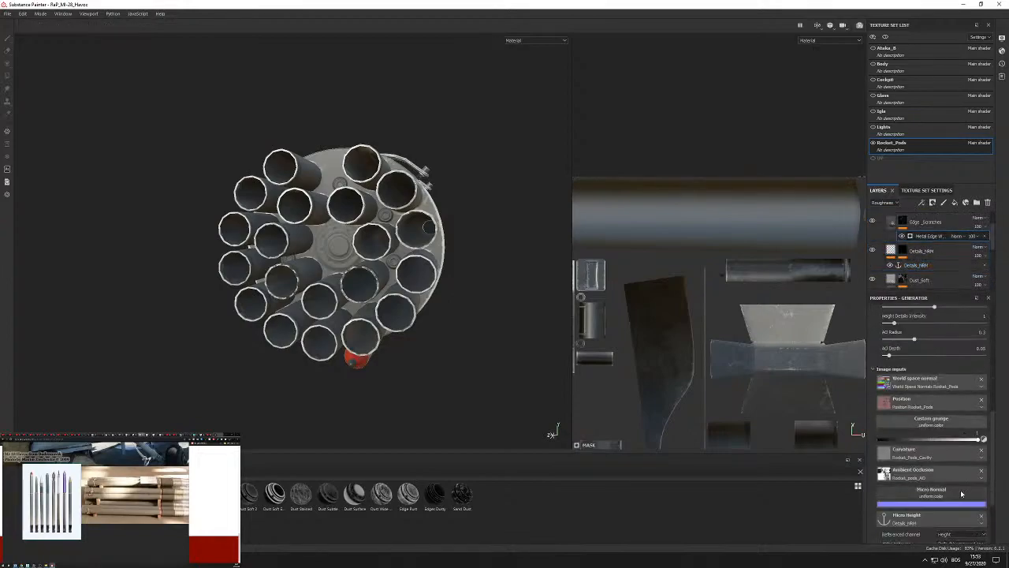
scroll(968, 513, "down", 2)
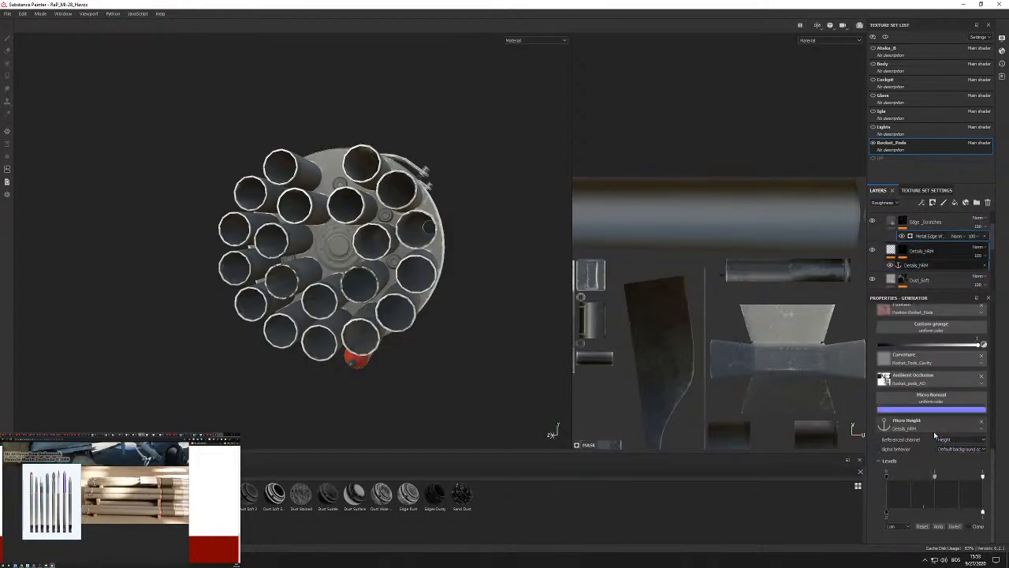
left_click(945, 425)
left_click(934, 455)
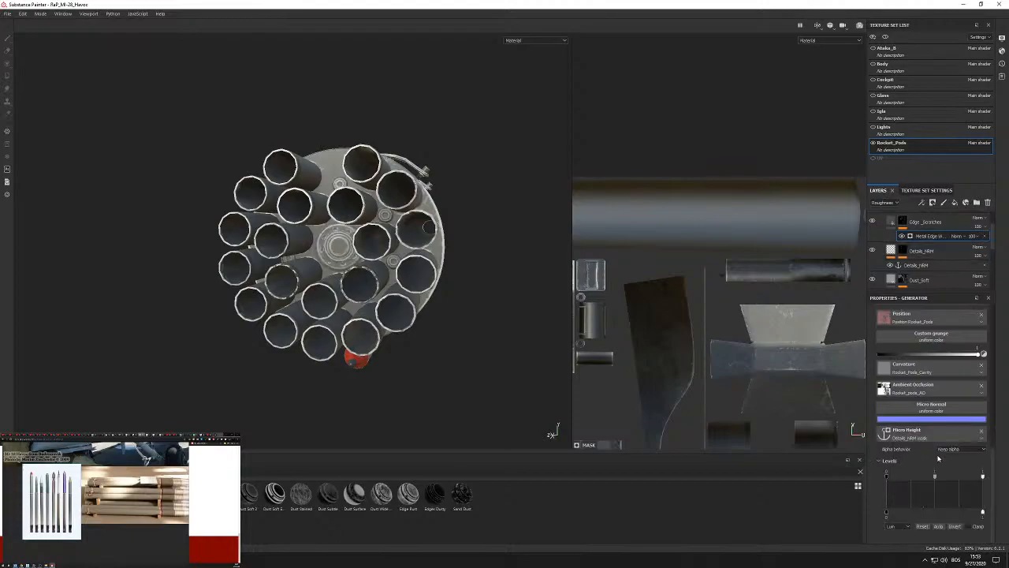
Disable the height and normal channels on the Edge_Scratches fill and set its metallic value to 1.
left_click_drag(473, 261, 481, 281, "alt")
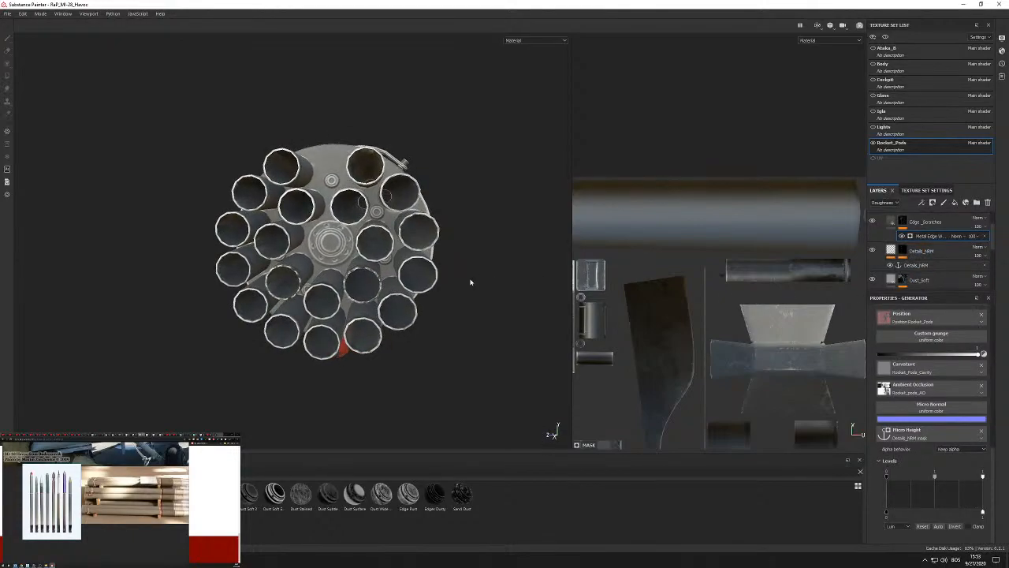
scroll(473, 276, "up", 1)
middle_click_drag(301, 259, 385, 236, "alt")
left_click_drag(386, 236, 504, 229, "alt")
right_click_drag(473, 228, 536, 229, "alt")
left_click_drag(536, 229, 552, 236, "alt")
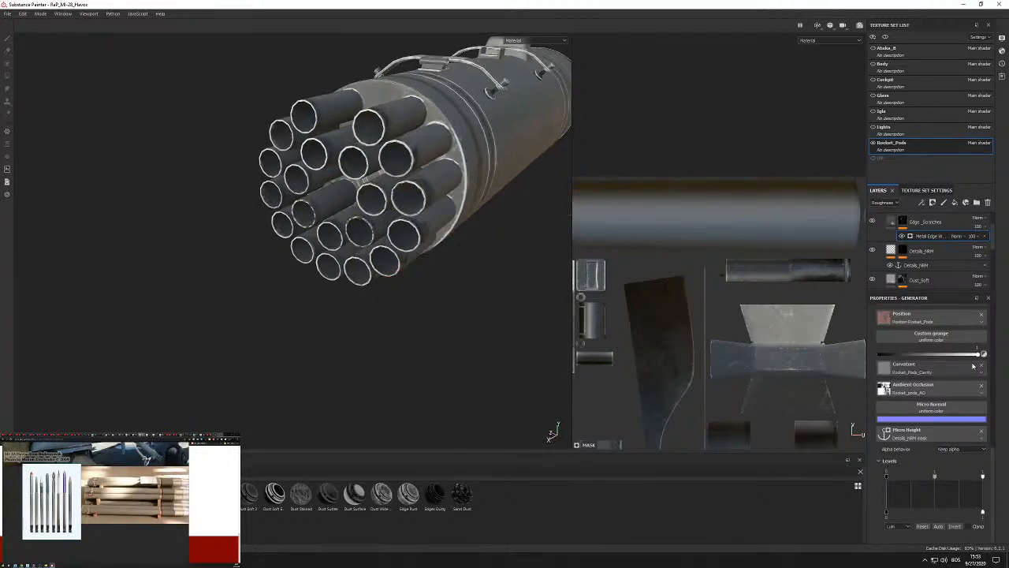
left_click(893, 223)
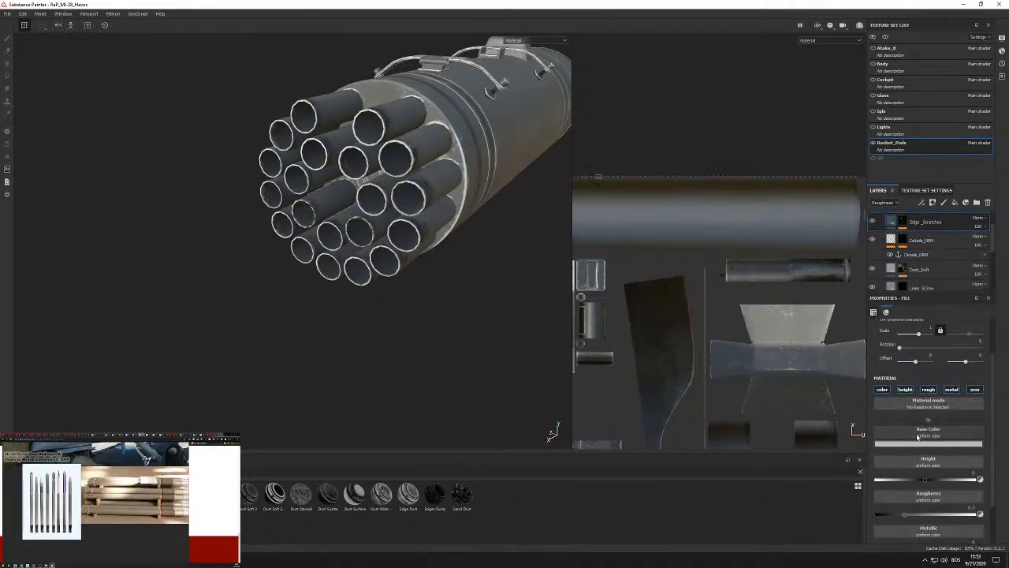
left_click(904, 389)
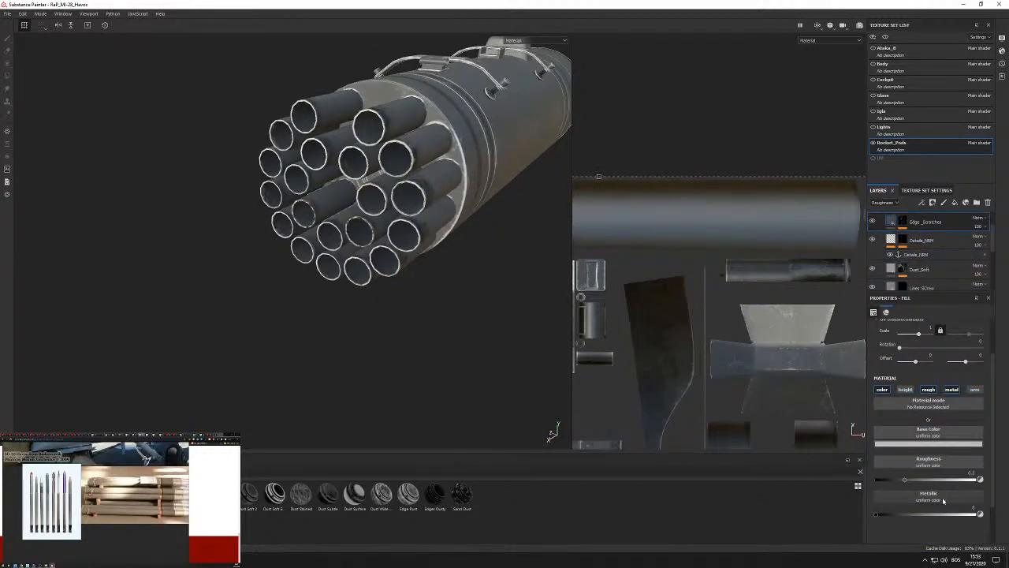
left_click_drag(886, 516, 980, 513)
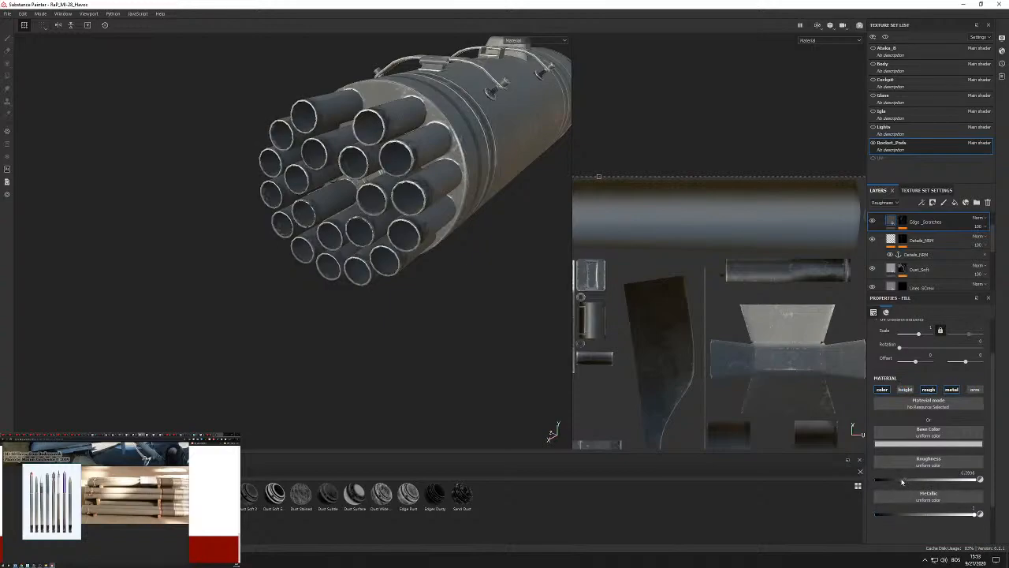
Darken the Edge_Scratches base color to a mid gray and lower its roughness to about 0.19.
left_click(908, 447)
left_click_drag(915, 478, 888, 505)
left_click_drag(544, 260, 403, 206, "alt")
scroll(958, 236, "down", 3)
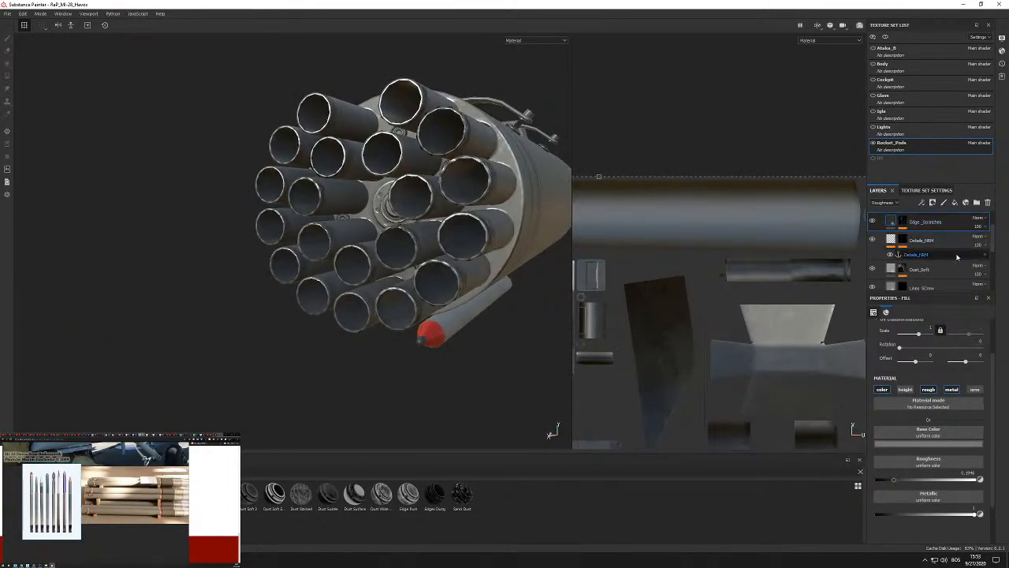
Move the Scorch_Marks_Inner_Tubes layer to the top of the Rocket_Pod folder, above Edge_Scratches.
mouse_move(951, 257)
left_mouse_down()
mouse_move(952, 206)
mouse_move(947, 253)
left_mouse_up()
left_click_drag(444, 207, 456, 227, "alt")
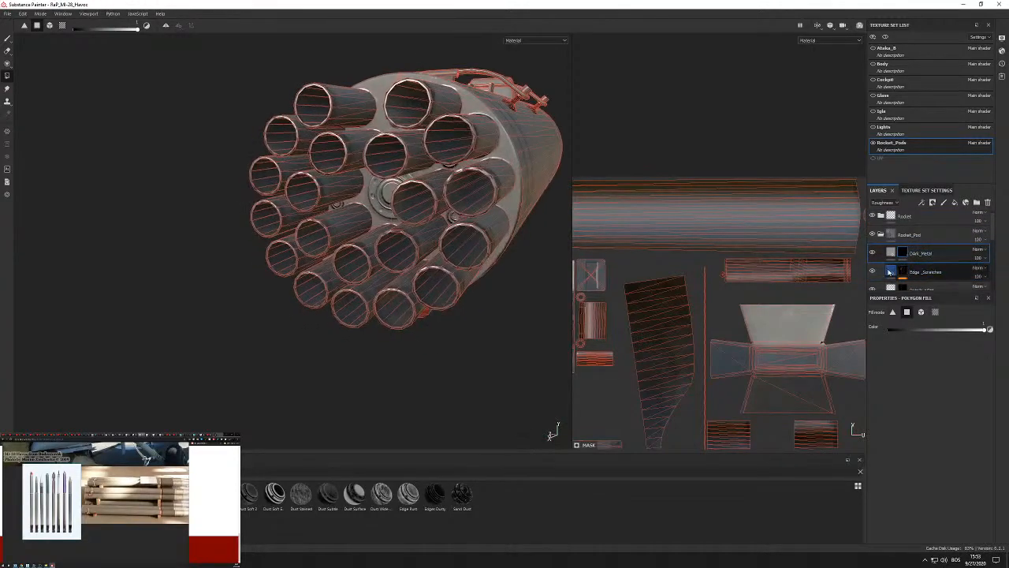
left_click(902, 254)
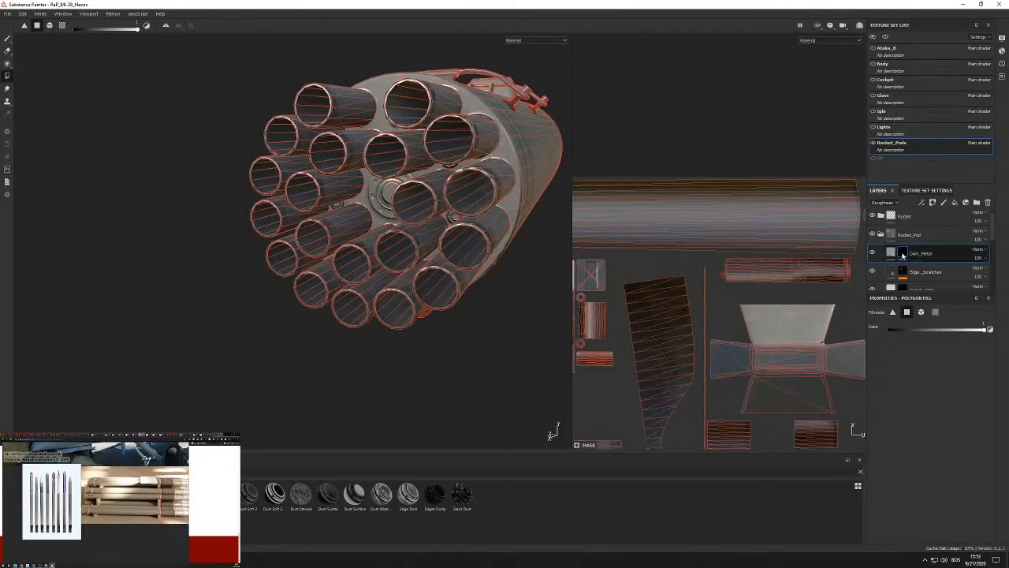
scroll(945, 257, "down", 5)
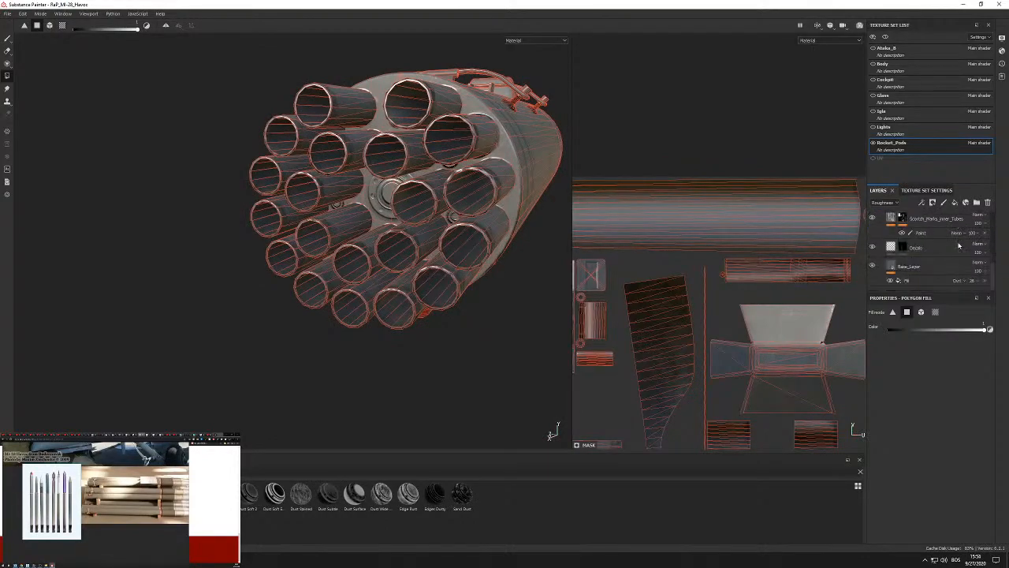
scroll(960, 245, "up", 2)
left_click_drag(954, 269, 947, 219)
scroll(951, 239, "up", 2)
scroll(950, 239, "down", 1)
scroll(947, 236, "up", 2)
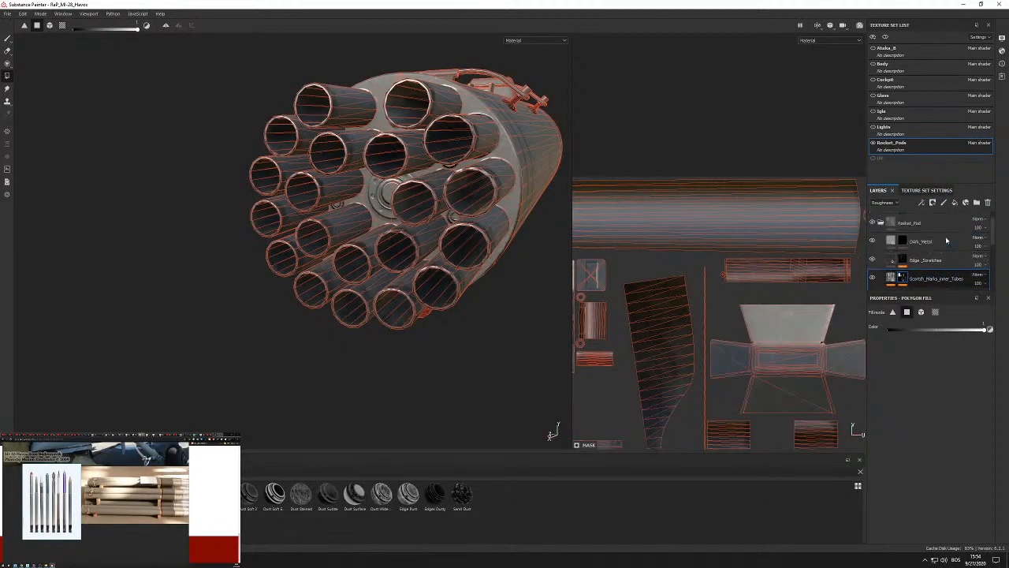
mouse_move(946, 275)
left_mouse_down()
mouse_move(951, 239)
mouse_move(953, 277)
mouse_move(949, 261)
left_mouse_up()
scroll(951, 261, "up", 10)
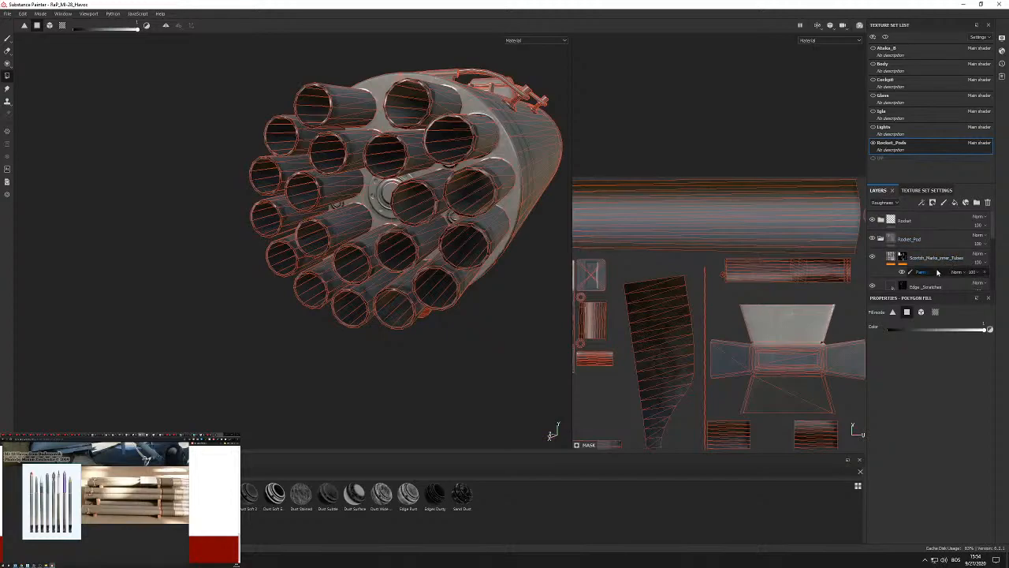
Select the Metal Edge Wear generator of Edge_Scratches and show the layer's mask alone on the model.
left_click_drag(465, 213, 428, 168, "alt")
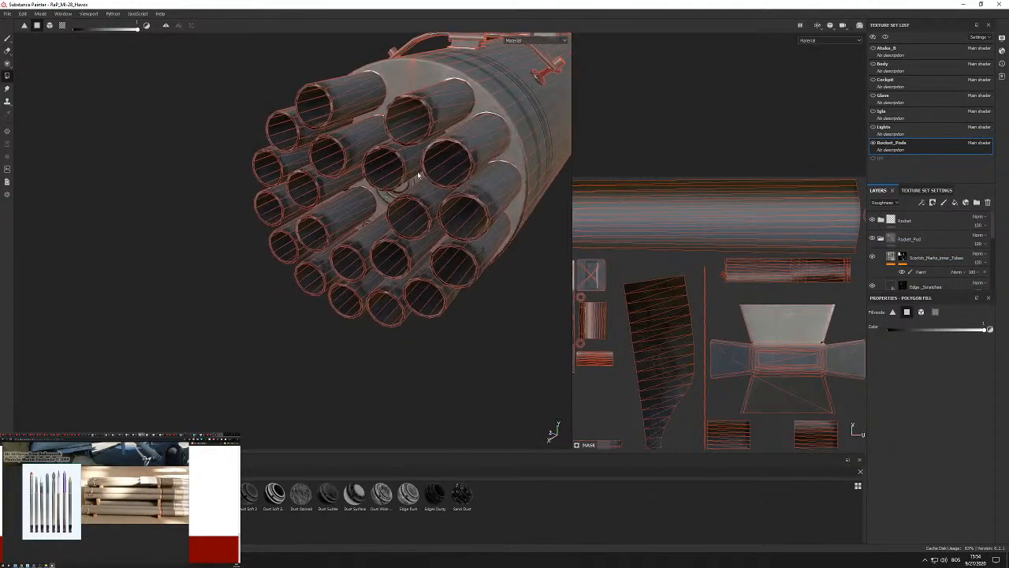
left_click_drag(478, 196, 408, 203, "alt")
left_click_drag(485, 141, 520, 107, "alt")
left_click_drag(504, 161, 552, 170, "alt")
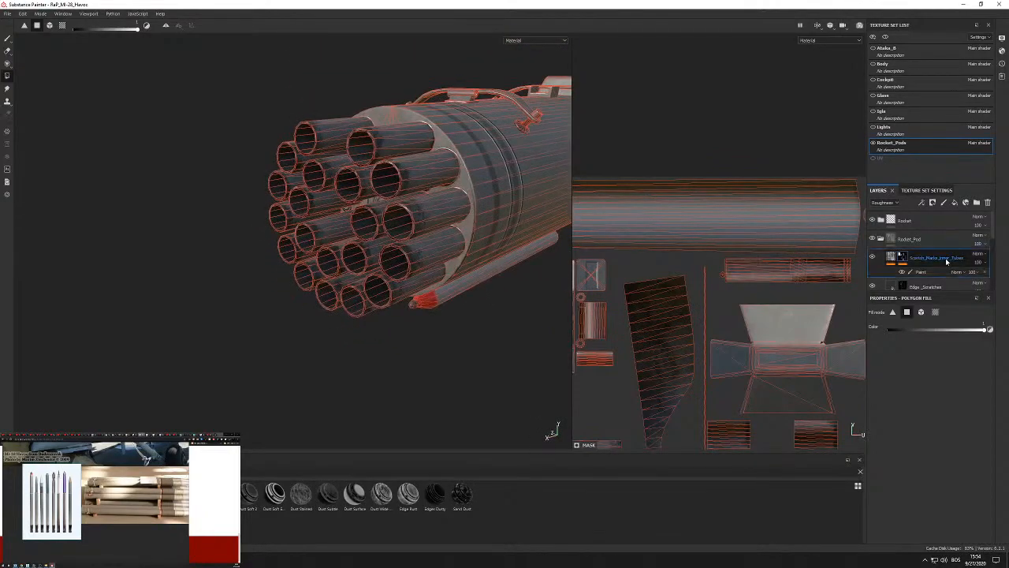
scroll(965, 263, "down", 1)
left_click(905, 267)
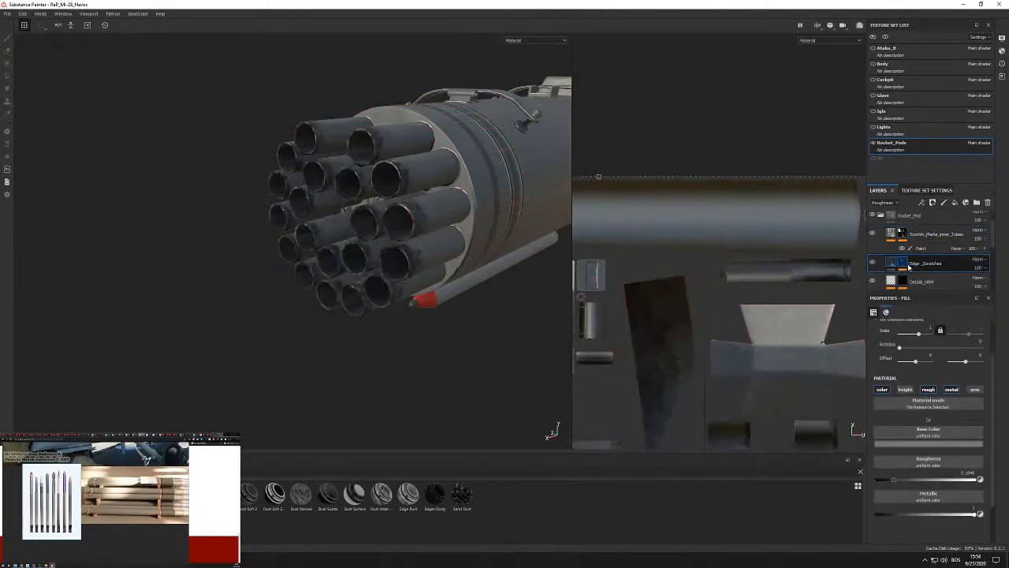
left_click(905, 267)
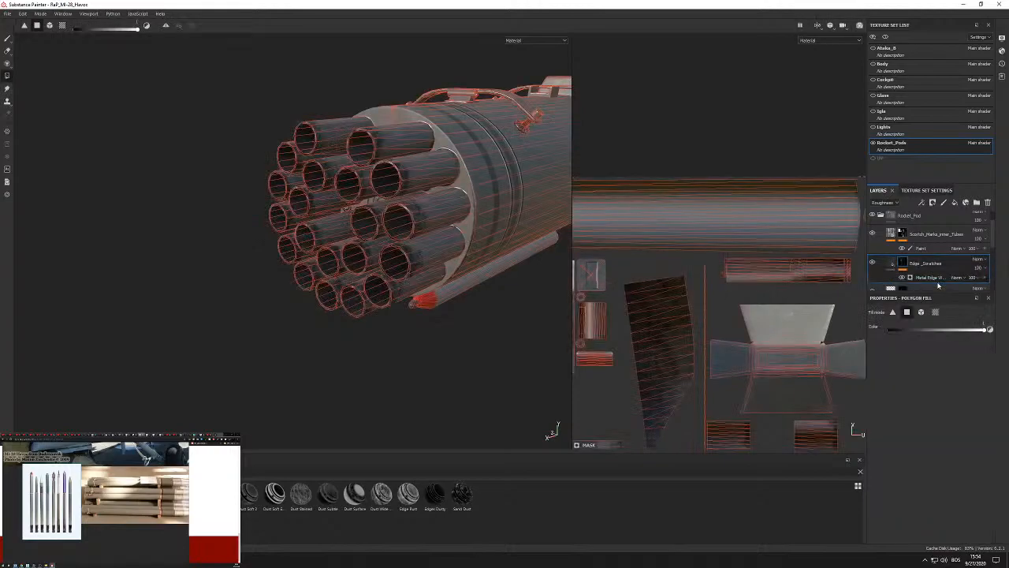
left_click(933, 279)
scroll(946, 430, "up", 5)
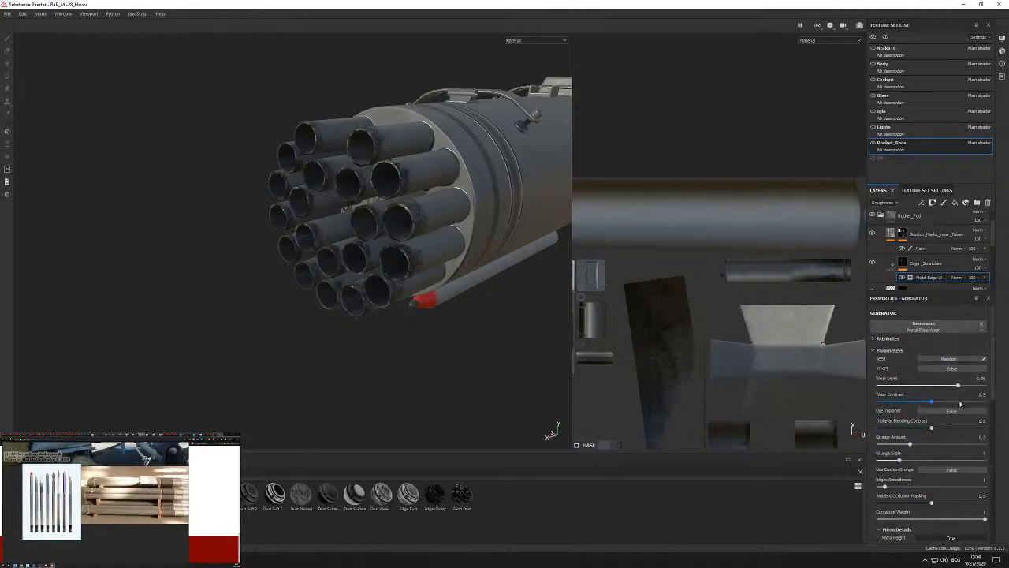
left_click(901, 265)
left_click(907, 277)
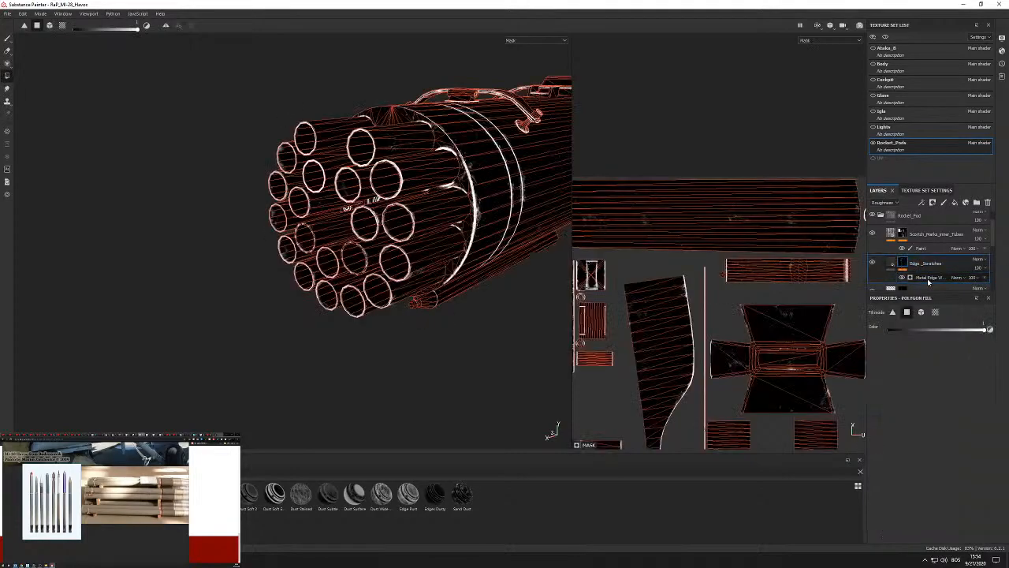
Set the edge wear generator's Wear Level to about 0.71 and Wear Contrast to about 0.53, checking the mask around the pod.
left_click(969, 386)
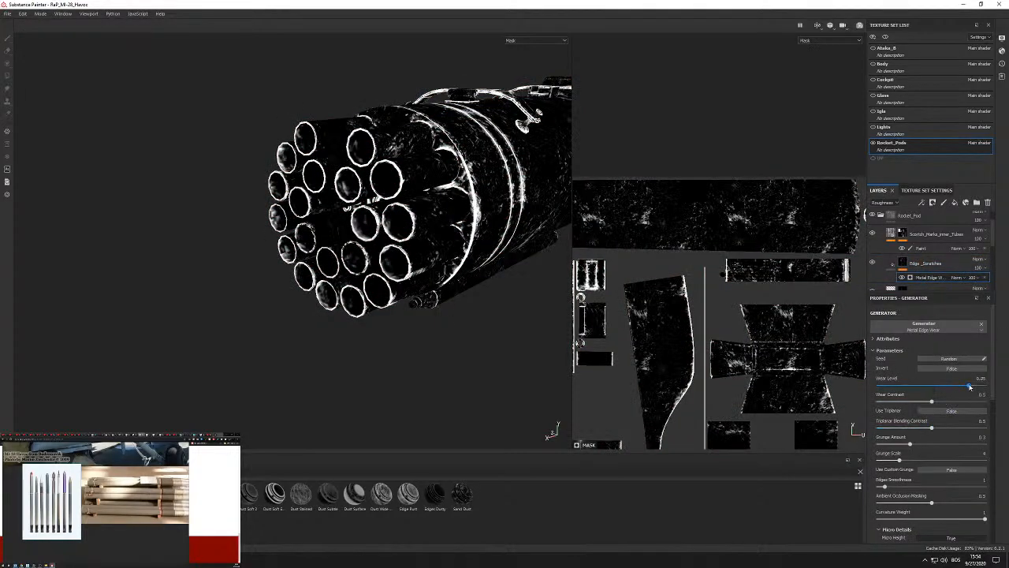
left_click_drag(963, 387, 951, 387)
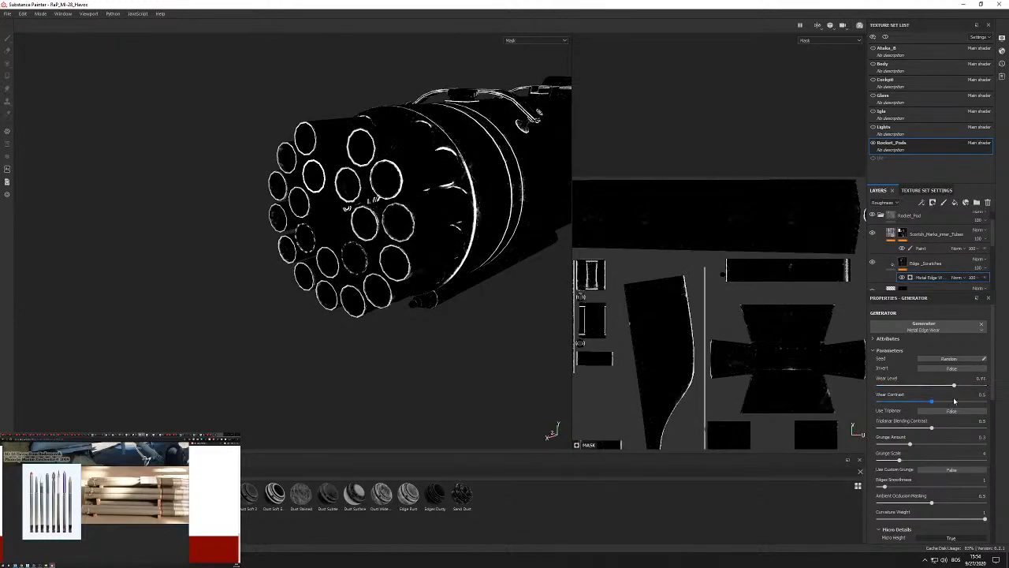
mouse_move(958, 404)
left_mouse_down()
mouse_move(906, 403)
mouse_move(940, 403)
left_mouse_up()
left_click_drag(562, 198, 387, 174, "alt")
scroll(387, 174, "down", 4)
left_click_drag(500, 189, 431, 250, "alt")
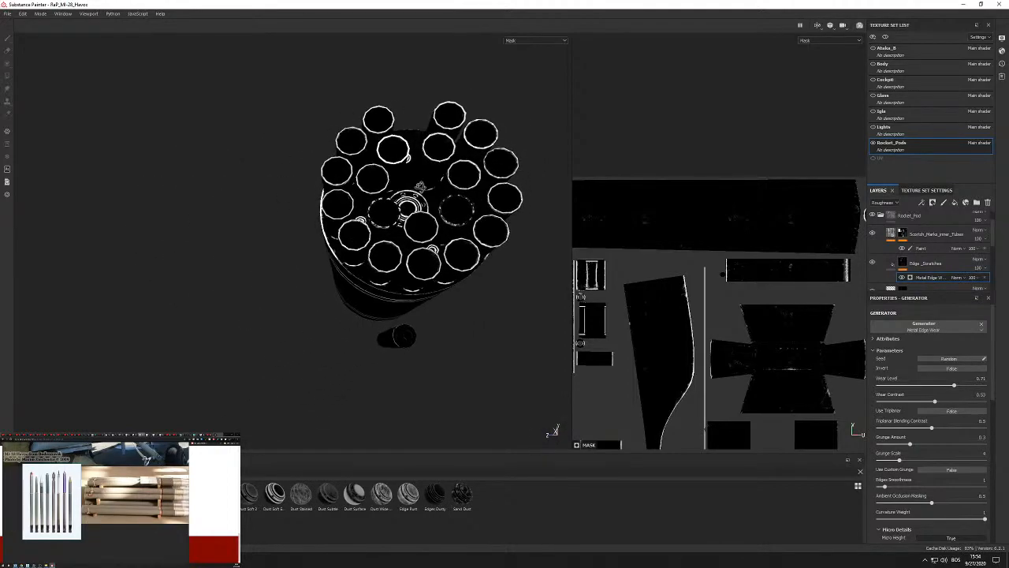
left_click_drag(380, 213, 600, 272, "alt")
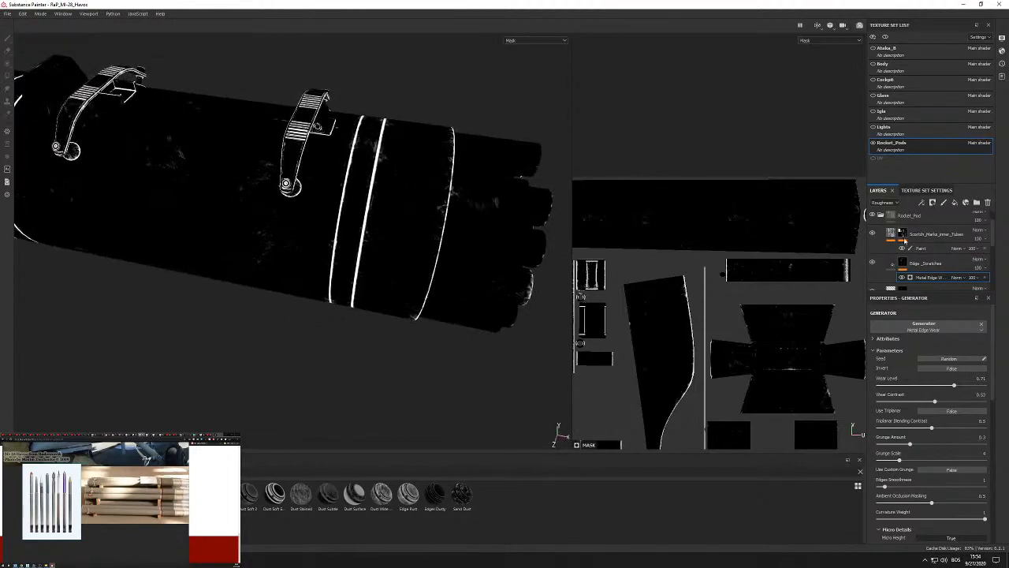
Inspect the tube ends in material view, toggling the Scorch_Marks_Inner_Tubes and Edge_Scratches layers off and on to compare.
left_click(891, 234)
left_click_drag(452, 241, 386, 198, "alt")
scroll(481, 273, "up", 3)
left_click_drag(482, 272, 440, 271, "alt")
left_click_drag(233, 223, 370, 138, "alt")
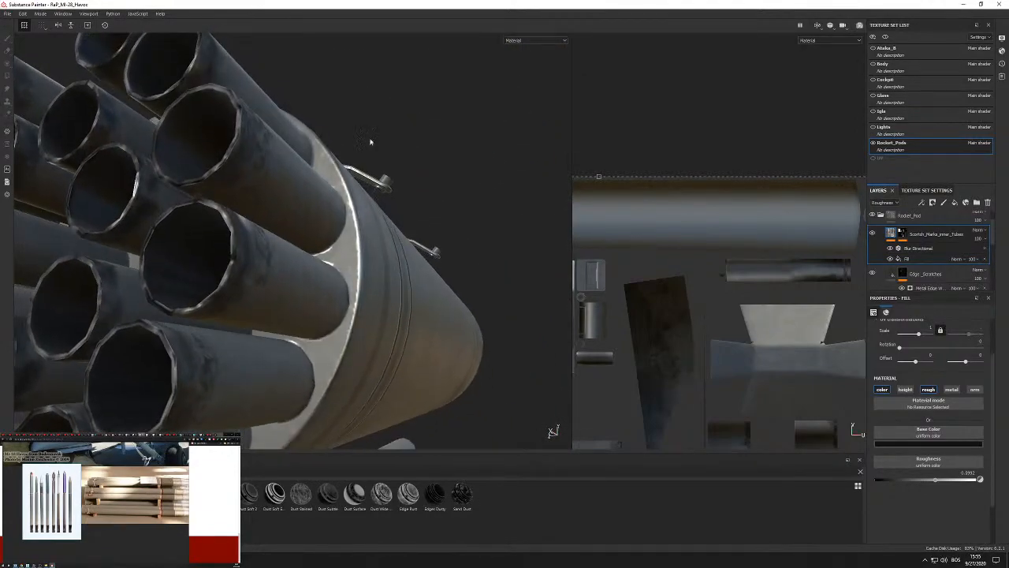
left_click(873, 233)
left_click(873, 233)
left_click(872, 273)
left_click(873, 275)
left_click(872, 275)
left_click(872, 274)
Add a fill layer named DEcals_Number above the scorch marks layer and give it a black mask.
left_click_drag(464, 278, 529, 140, "alt")
middle_click_drag(230, 267, 410, 181, "alt")
left_click_drag(410, 180, 387, 224, "alt")
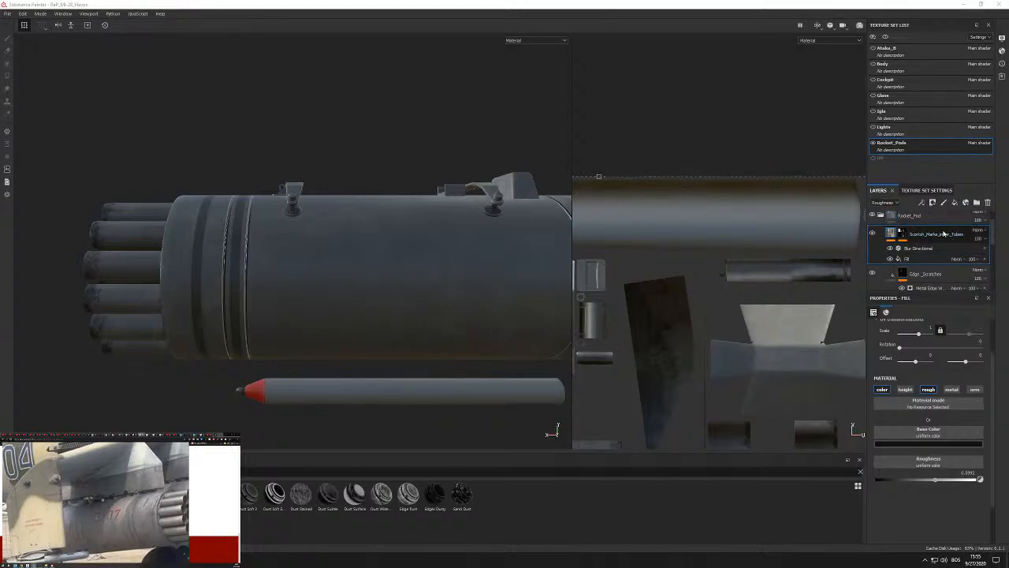
left_click(955, 202)
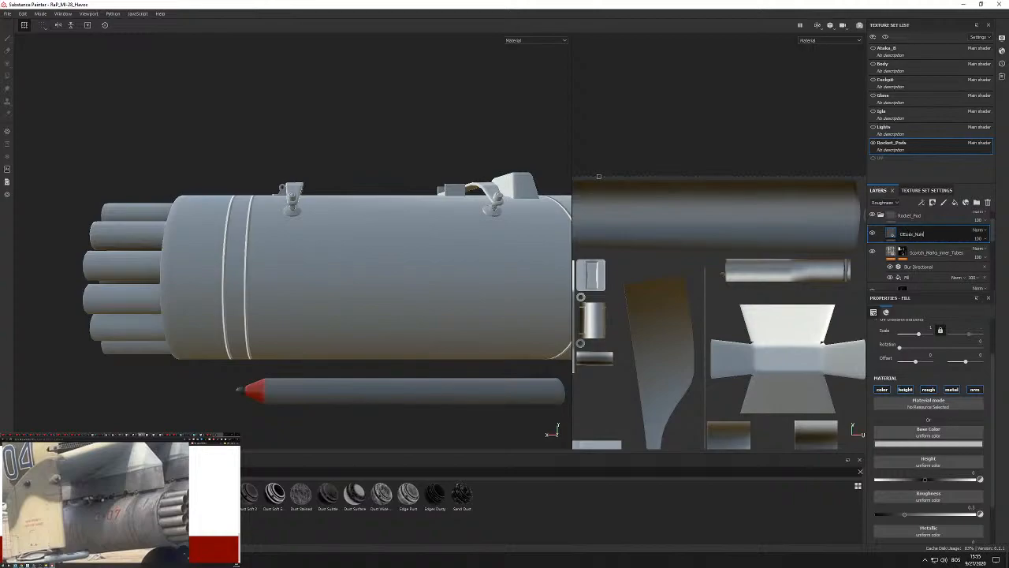
right_click(908, 235)
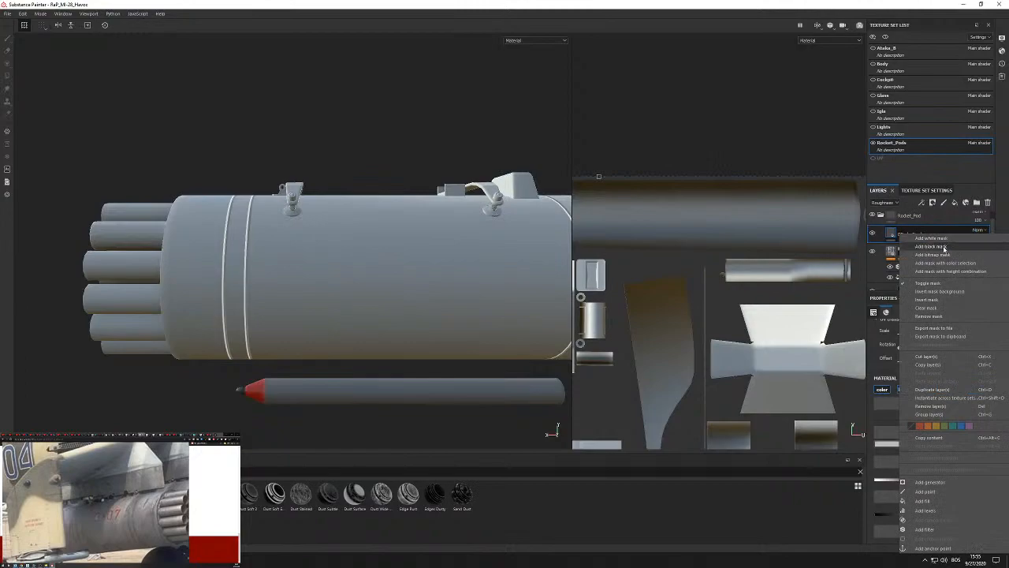
left_click(904, 246)
Restrict the DEcals_Number fill to the color channel and set its base color to bright red.
left_click(891, 233)
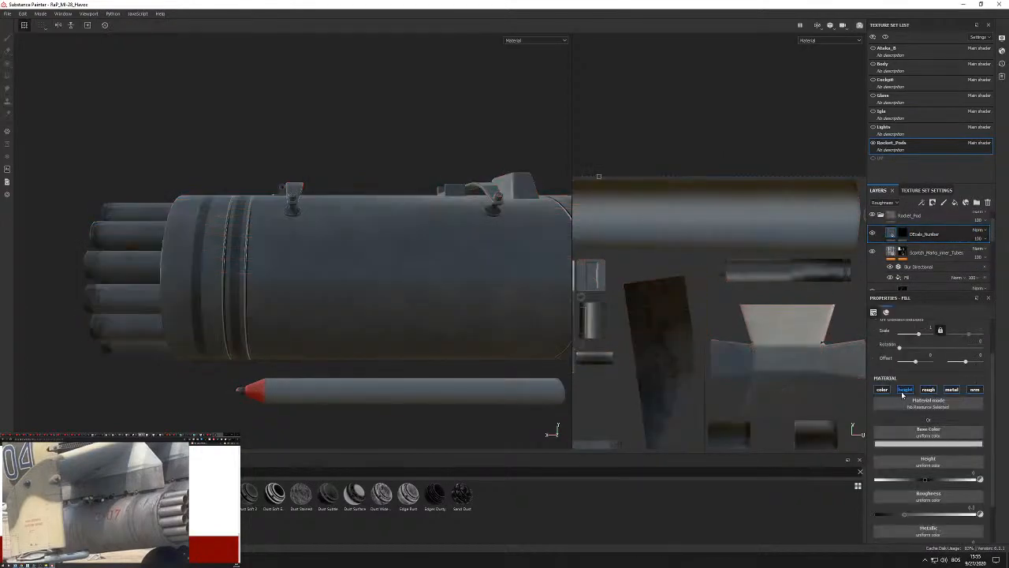
scroll(972, 393, "down", 2)
left_click(929, 470)
left_click(961, 451)
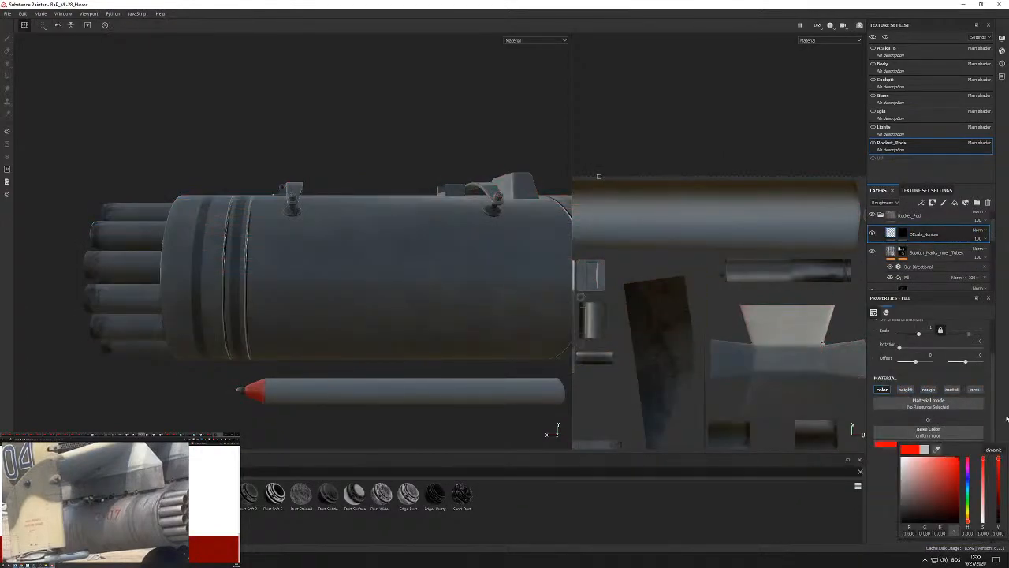
Set up a paint brush on the DEcals_Number mask with the digit 3 alpha and an angle of 0.
left_click(904, 234)
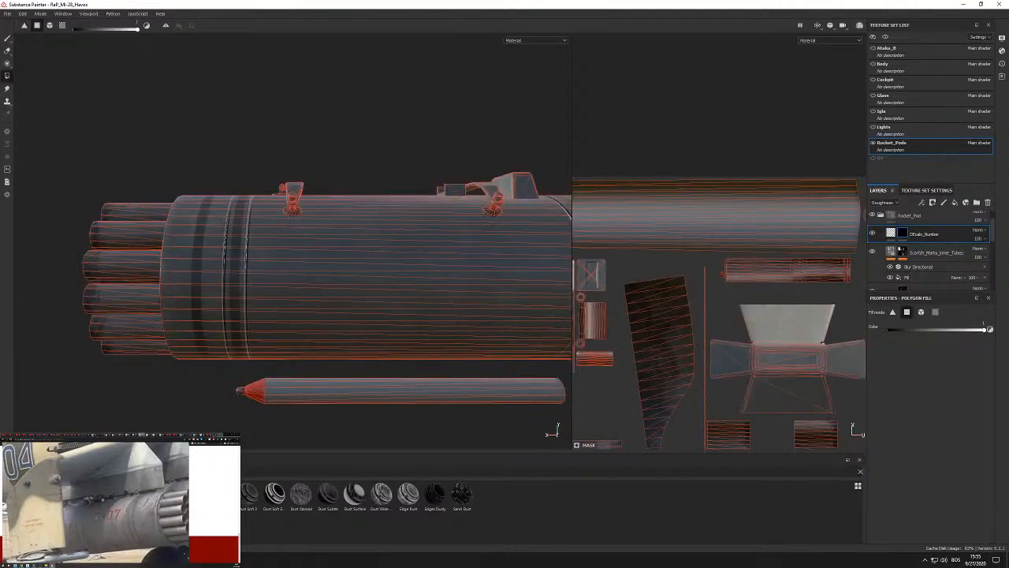
left_click(30, 497)
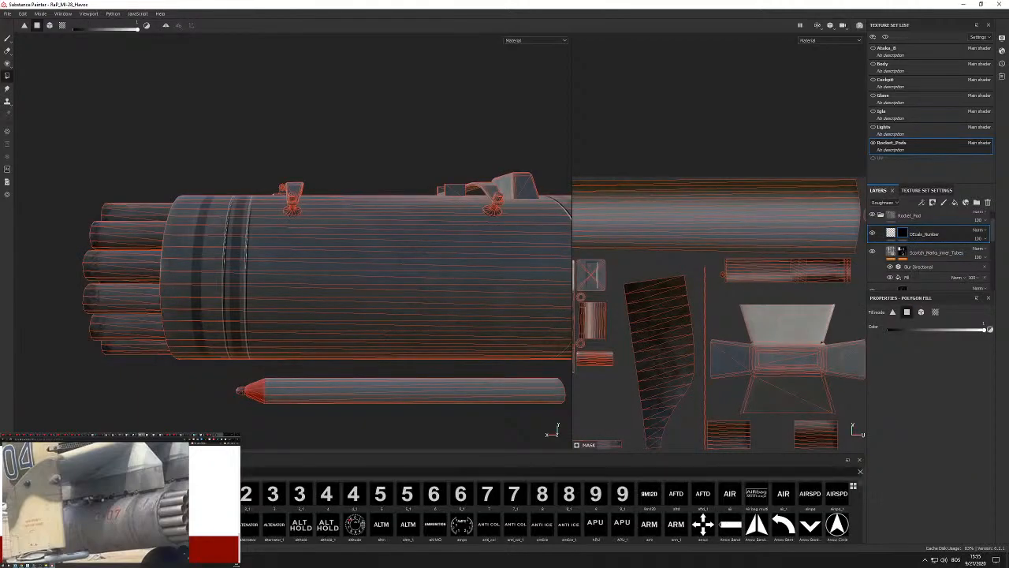
scroll(544, 509, "down", 3)
scroll(367, 286, "up", 3)
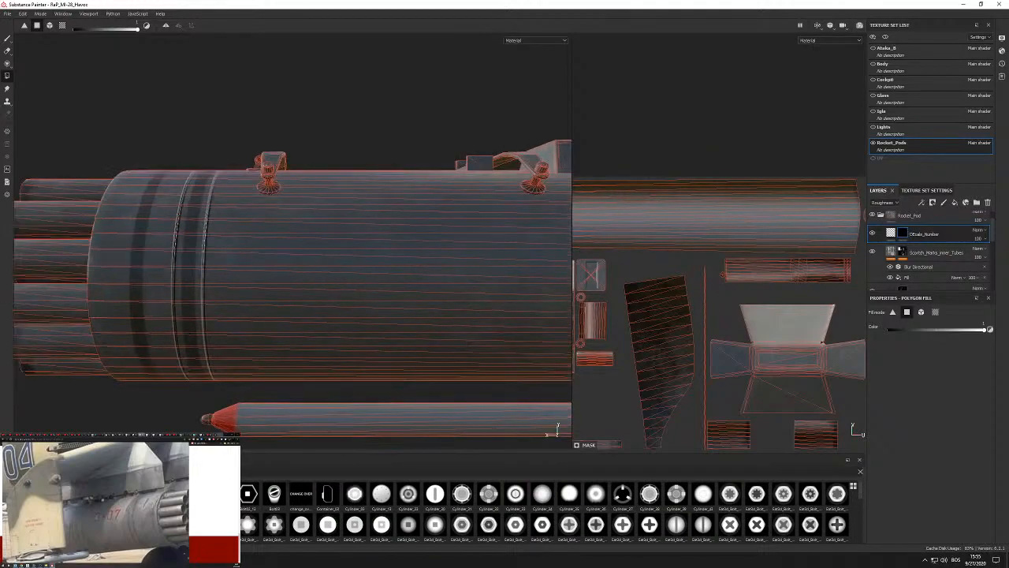
key("1")
mouse_move(364, 264)
right_mouse_down("ctrl")
mouse_move(449, 263)
mouse_move(422, 263)
right_mouse_up("ctrl")
scroll(955, 462, "up", 3)
scroll(957, 457, "up", 2)
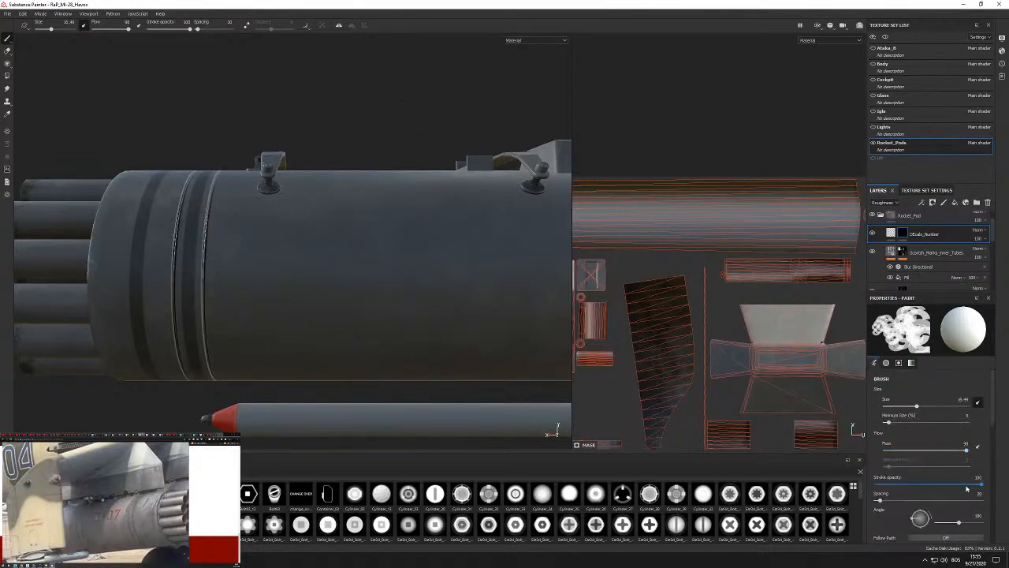
type("0")
key("Return")
Try stamping a larger digit 3 on the side of the rocket pod, and undo the stamp.
mouse_move(366, 267)
right_mouse_down("ctrl")
mouse_move(344, 267)
mouse_move(363, 265)
mouse_move(349, 242)
right_mouse_up("ctrl")
left_click(367, 265)
key("ctrl+z")
Reduce the brush size to about 4.9 and stamp a red 3 on the pod's side behind the front rings.
scroll(359, 248, "down", 3)
mouse_move(359, 249)
left_mouse_down("alt")
mouse_move(497, 259)
mouse_move(347, 252)
left_mouse_up("alt")
scroll(347, 252, "up", 1)
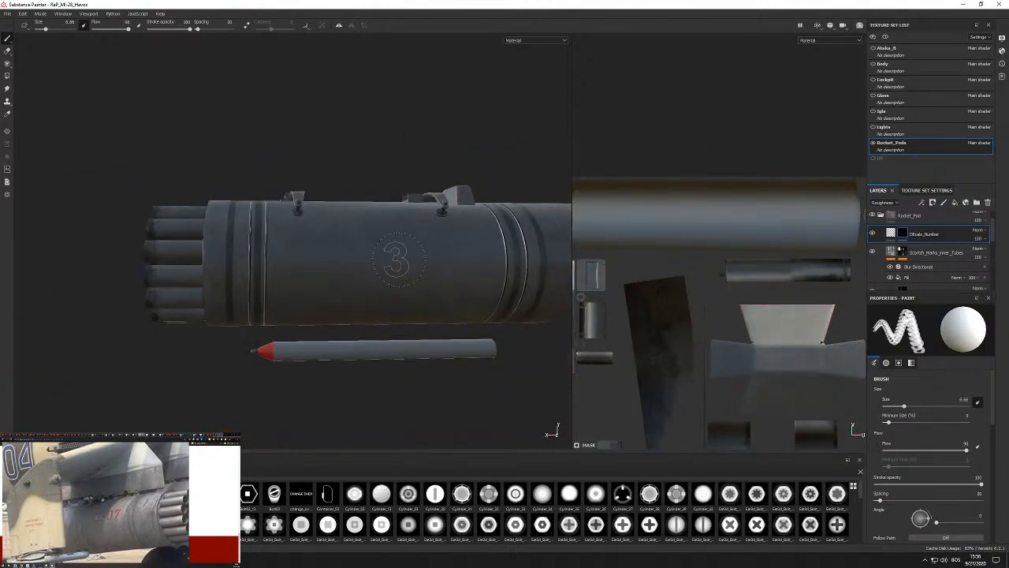
right_click_drag(345, 250, 334, 242, "ctrl")
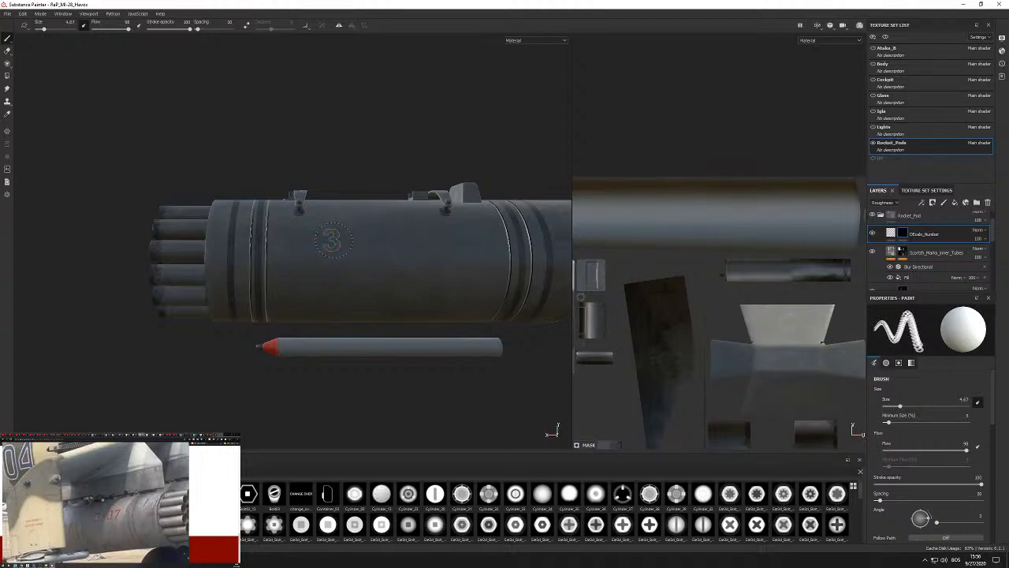
right_click_drag(333, 241, 330, 240, "ctrl")
left_click(332, 240)
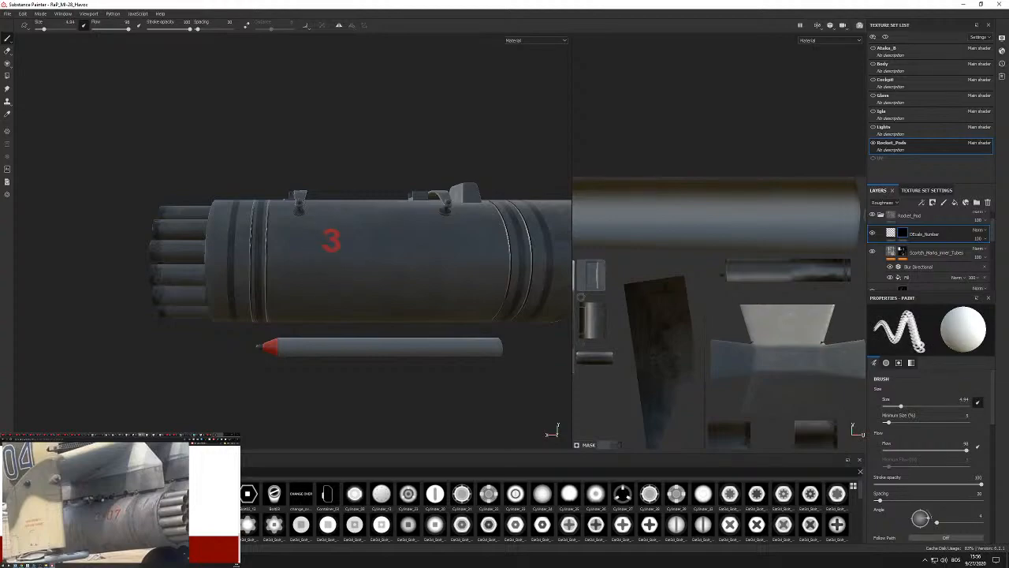
scroll(544, 509, "up", 3)
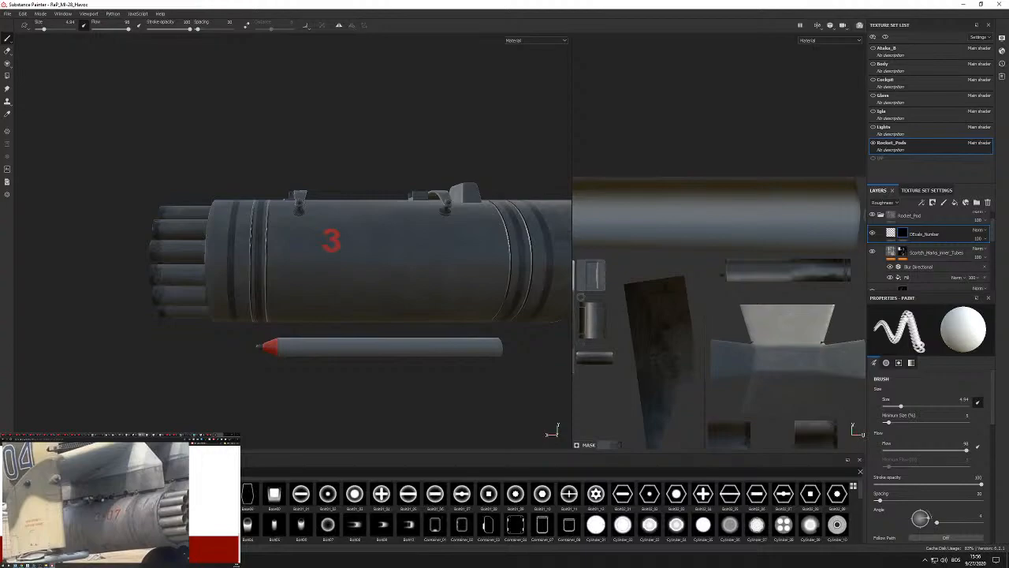
Stamp a red 0 level with the 3 on the pod's side, leaving a gap between the two digits.
scroll(314, 235, "up", 3)
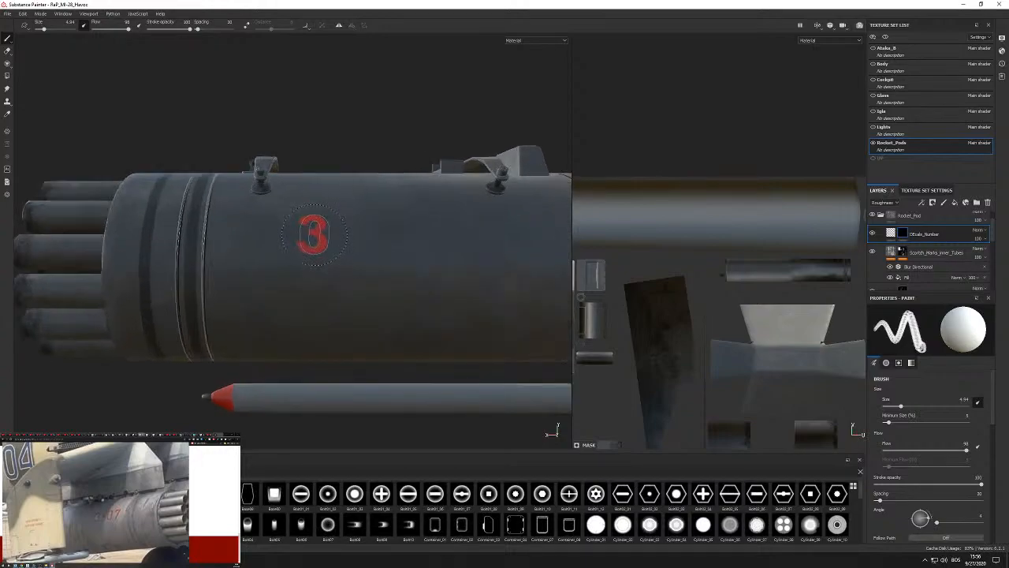
left_click(360, 235)
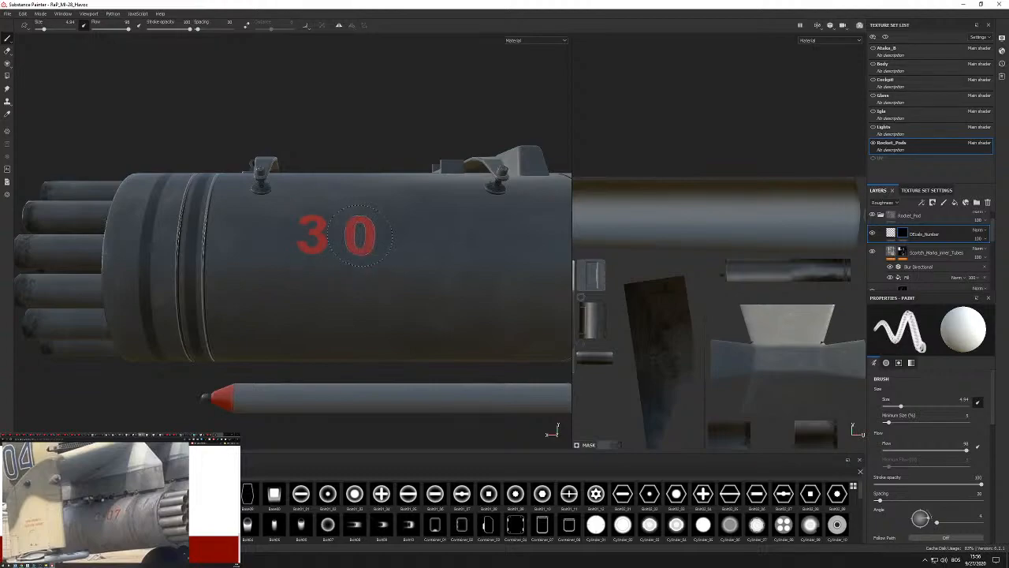
scroll(360, 235, "up", 2)
key("ctrl+z")
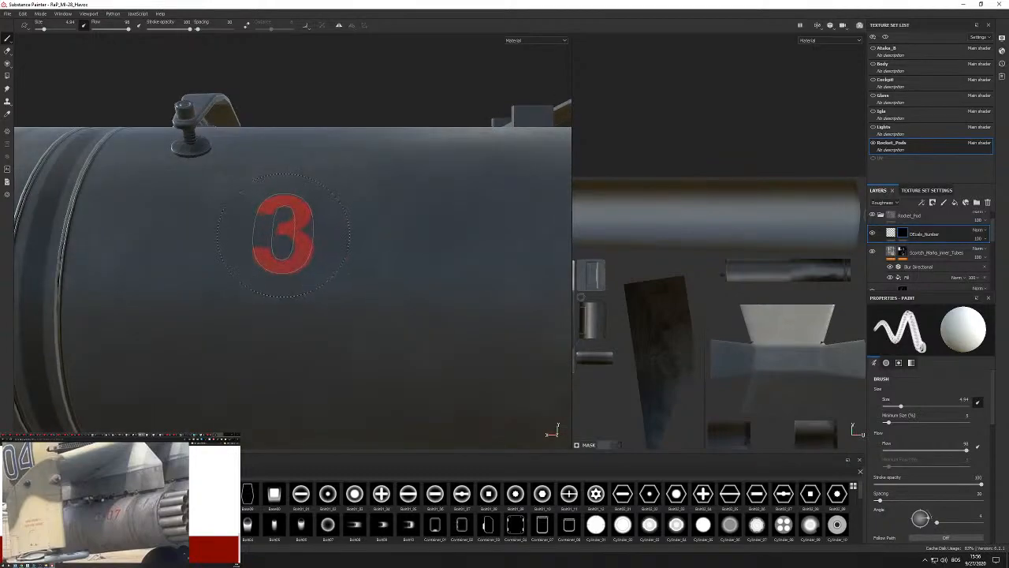
left_click(284, 234)
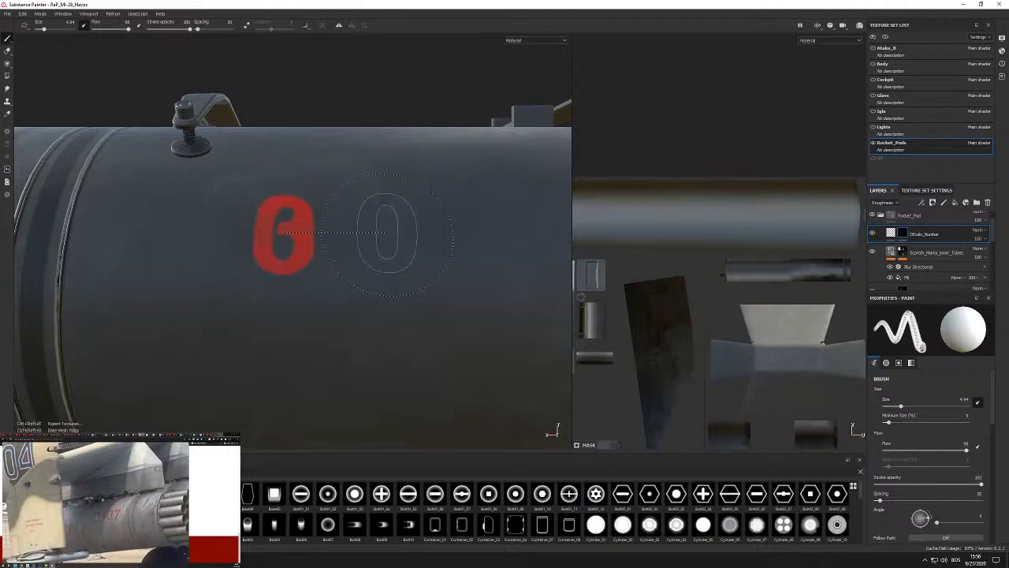
key("ctrl+z")
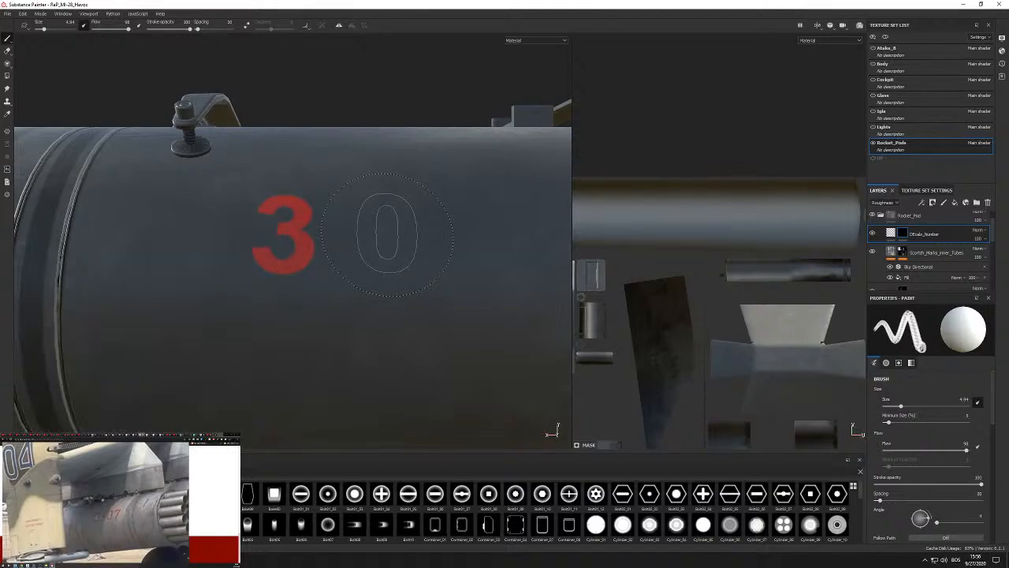
left_click(388, 235)
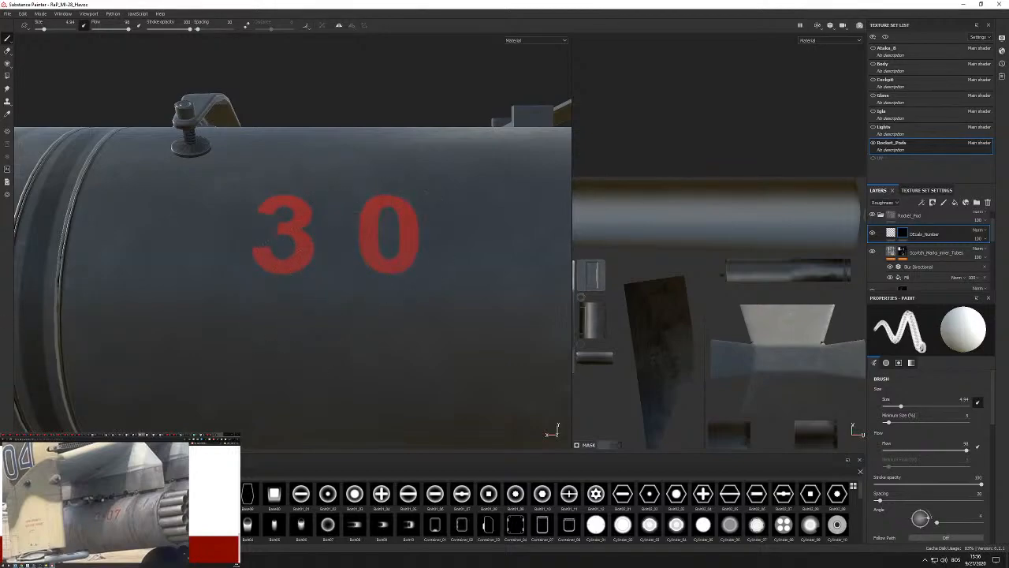
Choose the digit 7 alpha and stamp a red 7 close behind the 0, level with it.
scroll(194, 512, "down", 1)
left_click(194, 525)
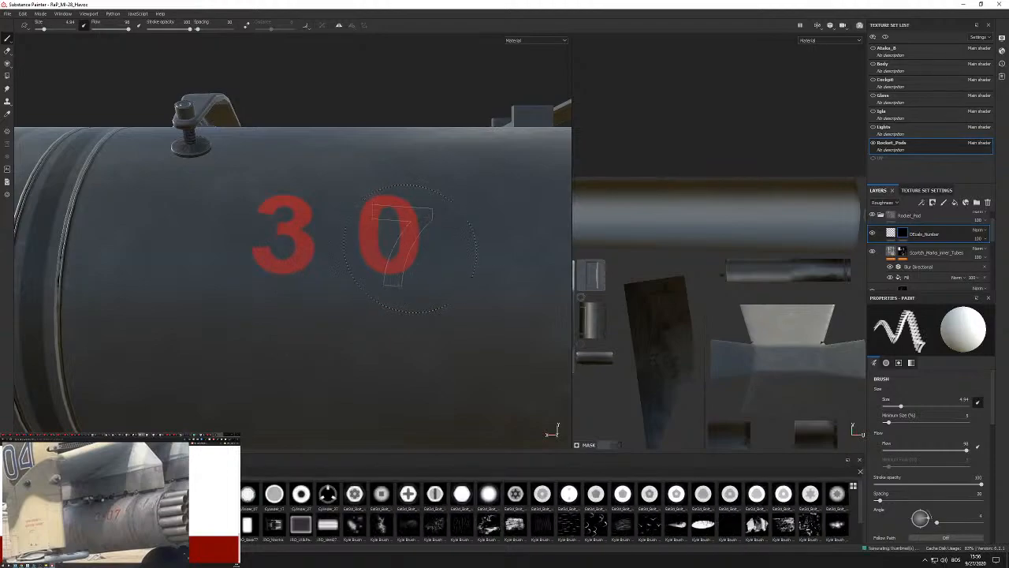
left_click(465, 239)
mouse_move(464, 239)
left_mouse_down("alt")
mouse_move(441, 304)
mouse_move(478, 287)
mouse_move(448, 259)
mouse_move(381, 272)
mouse_move(360, 253)
mouse_move(365, 238)
mouse_move(364, 251)
left_mouse_up("alt")
scroll(478, 286, "down", 3)
scroll(363, 250, "up", 3)
key("ctrl+z")
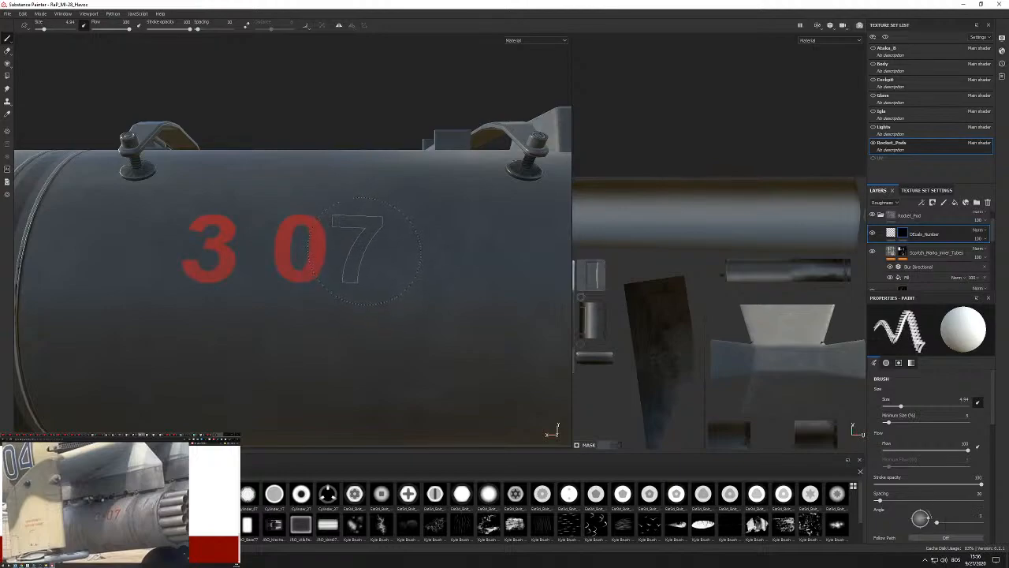
left_click(365, 250)
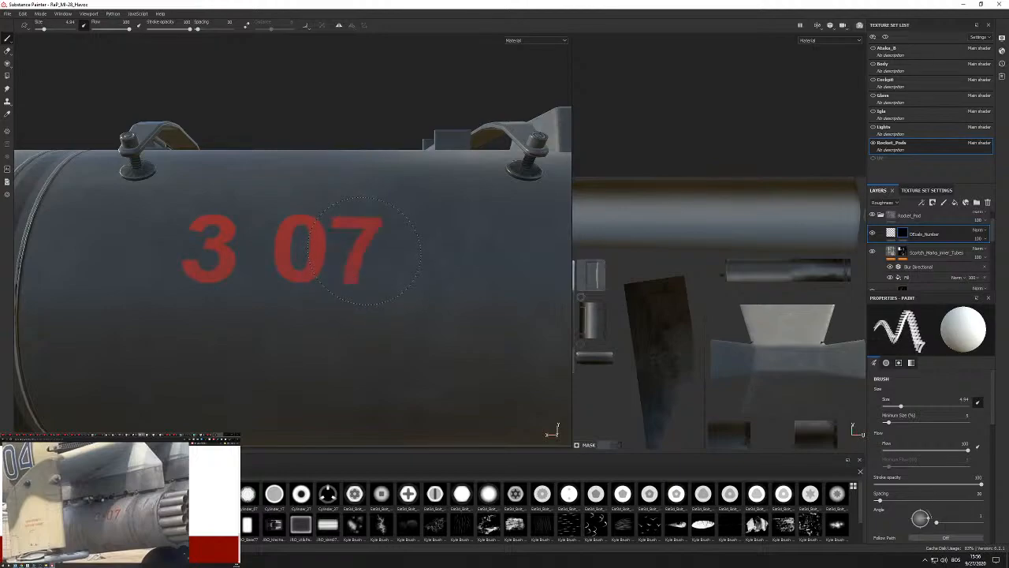
key("ctrl+z")
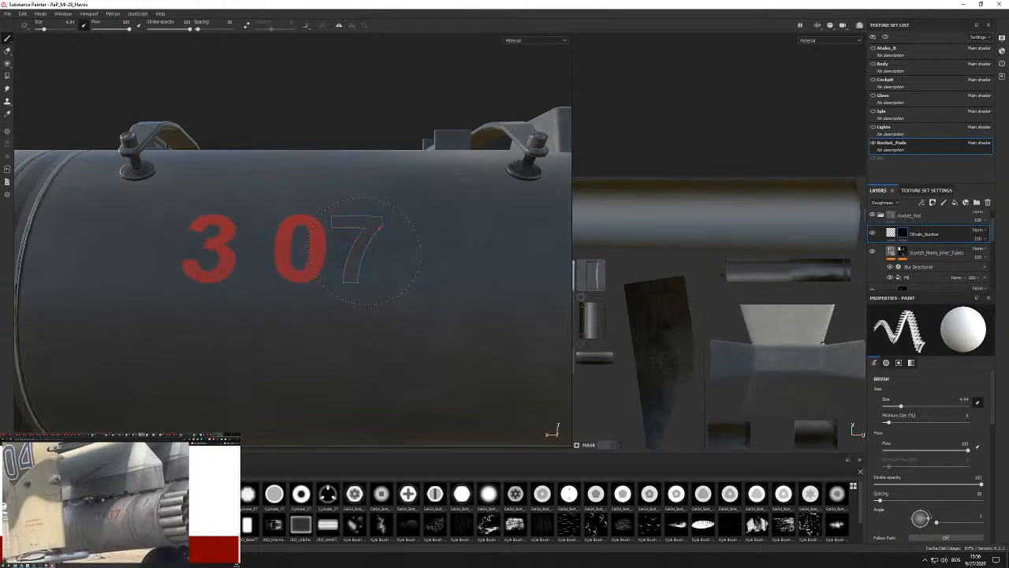
left_click(364, 250)
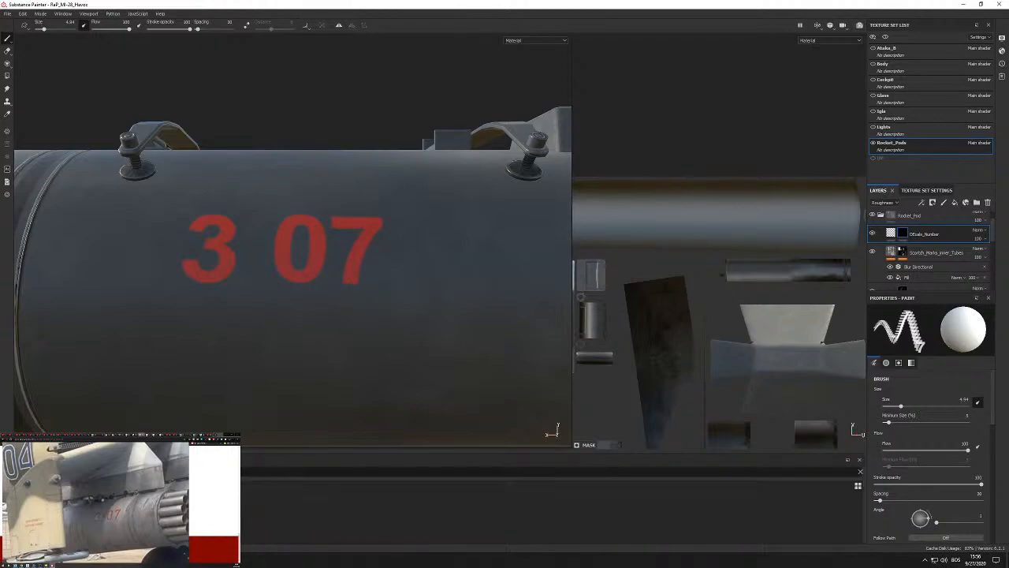
Choose a dash alpha, shrink the brush and stamp a small red dash between the 3 and the 0.
left_click(126, 504)
mouse_move(255, 241)
right_mouse_down("ctrl")
mouse_move(221, 241)
mouse_move(246, 242)
mouse_move(236, 241)
right_mouse_up("ctrl")
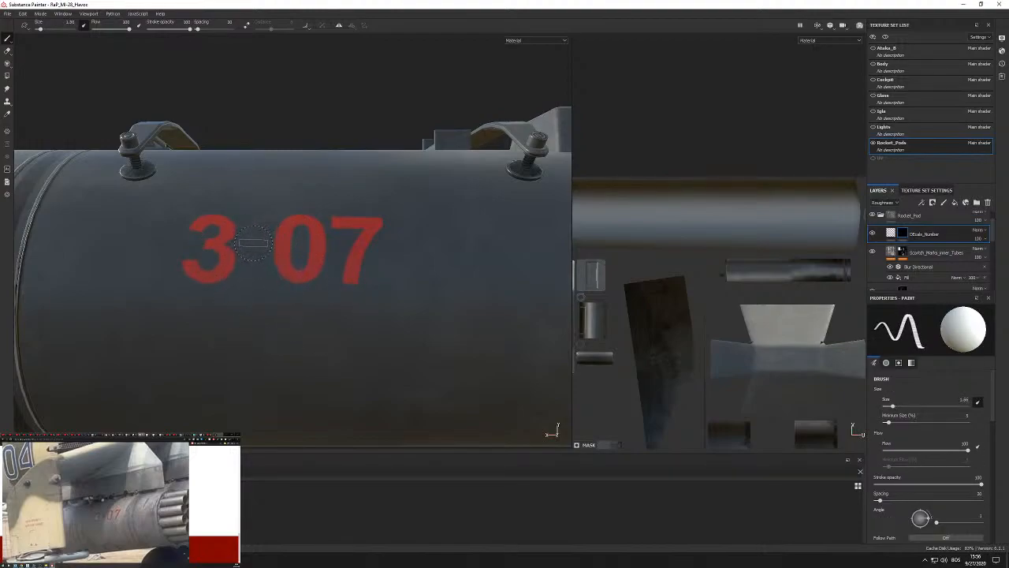
scroll(253, 244, "down", 5)
left_click_drag(254, 244, 267, 337, "alt")
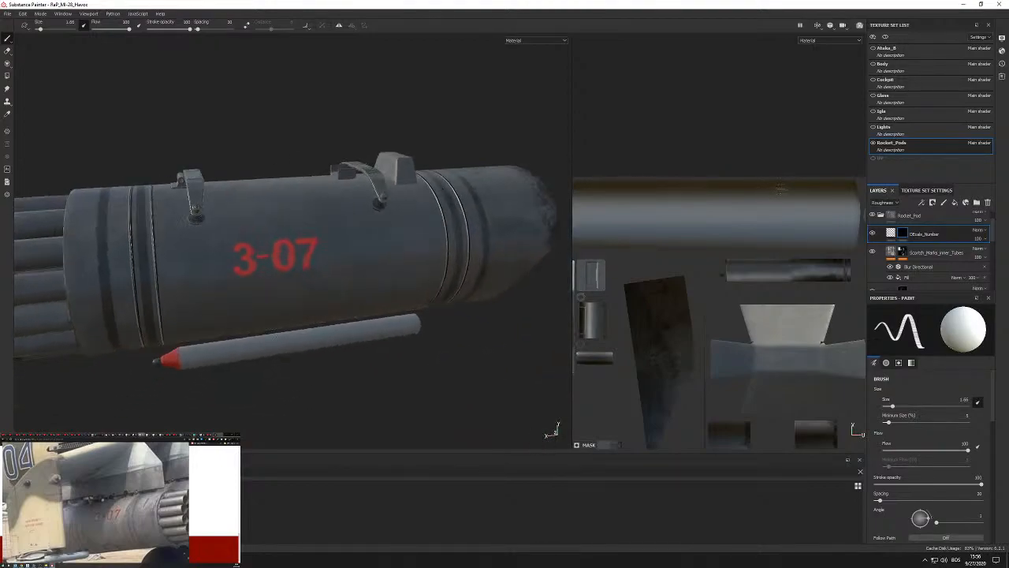
Darken the base color of the DEcals_Number fill to a deeper red.
left_click(891, 234)
left_click(946, 440)
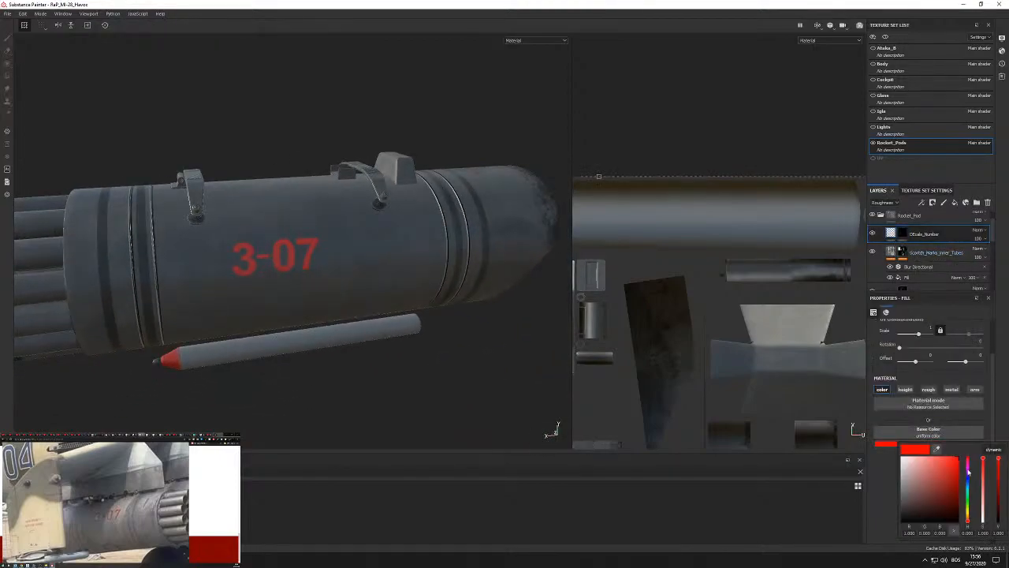
left_click_drag(997, 463, 999, 484)
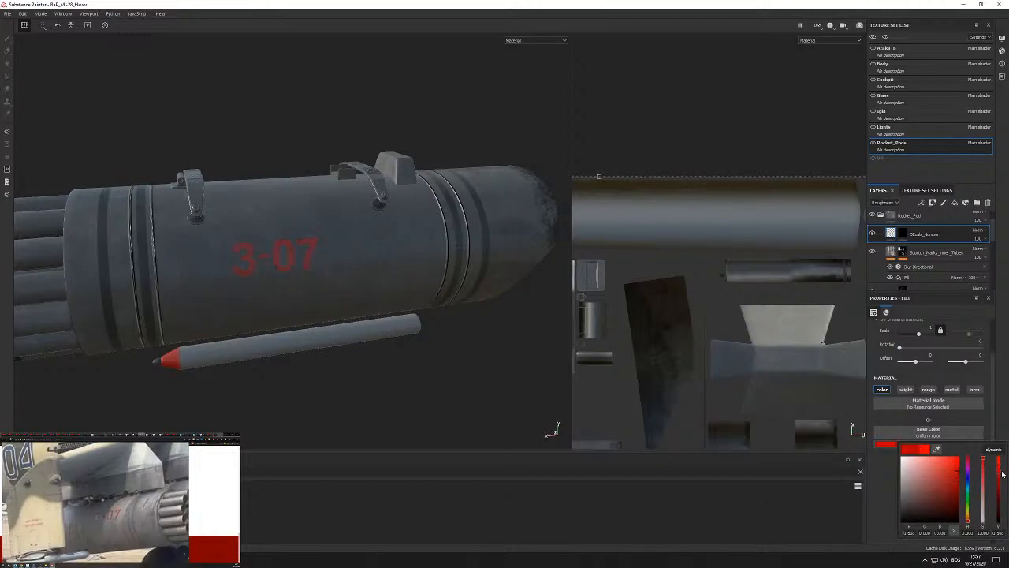
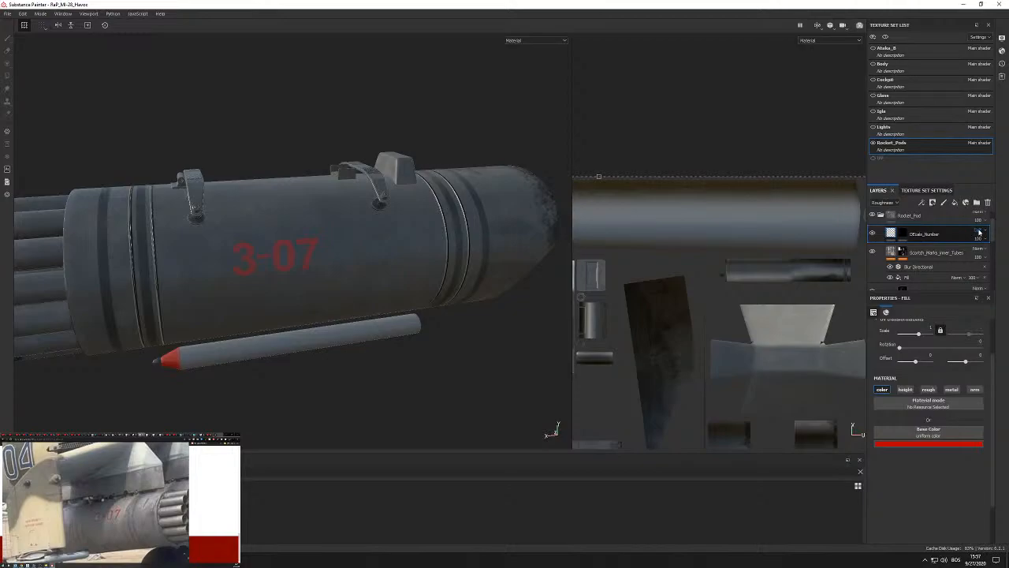
Try the Overlay blend mode on the DEcals_Number layer's roughness channel.
left_click(979, 231)
left_click(833, 240)
left_click(872, 234)
left_click(978, 230)
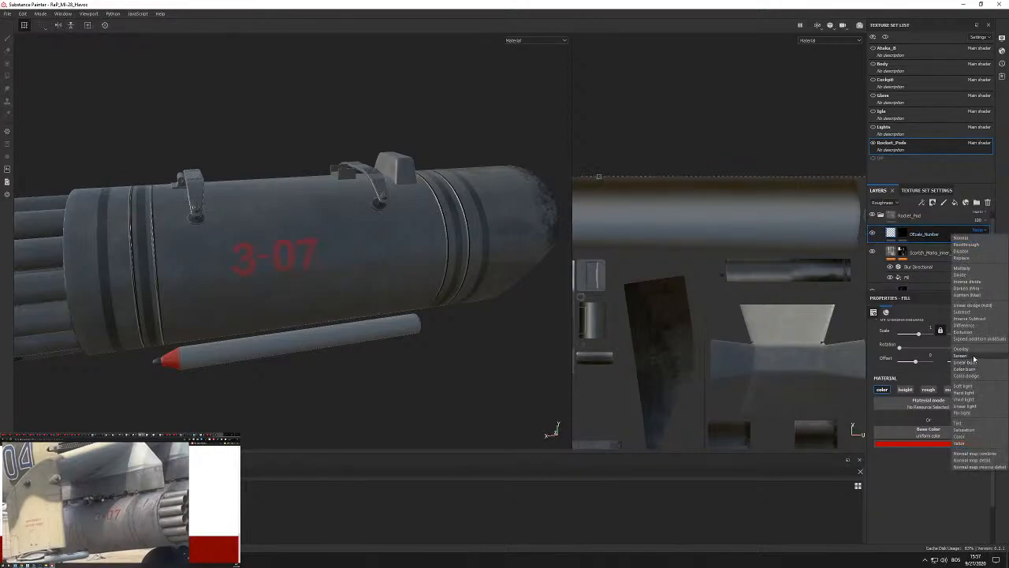
left_click(969, 350)
left_click(979, 230)
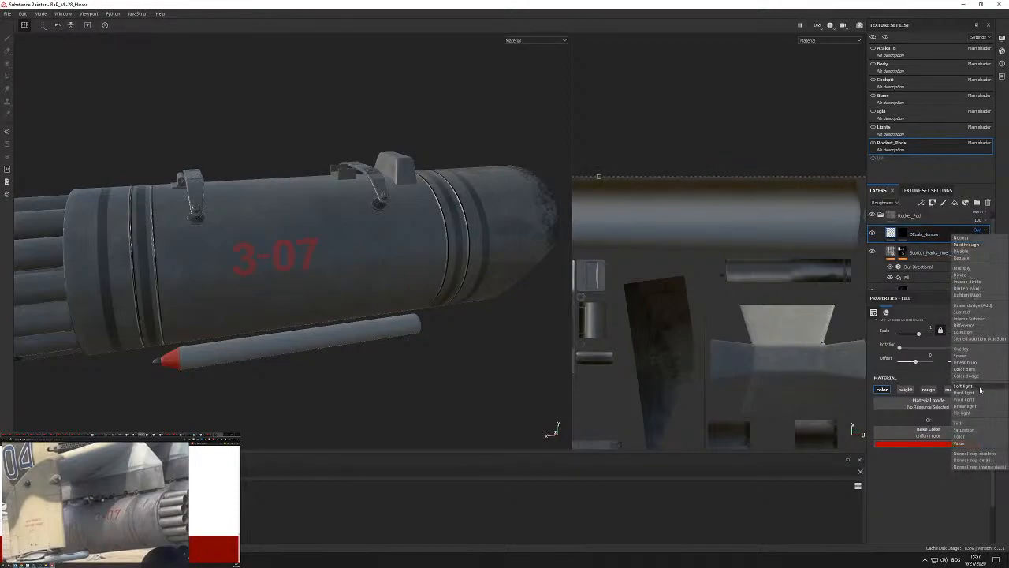
left_click(977, 252)
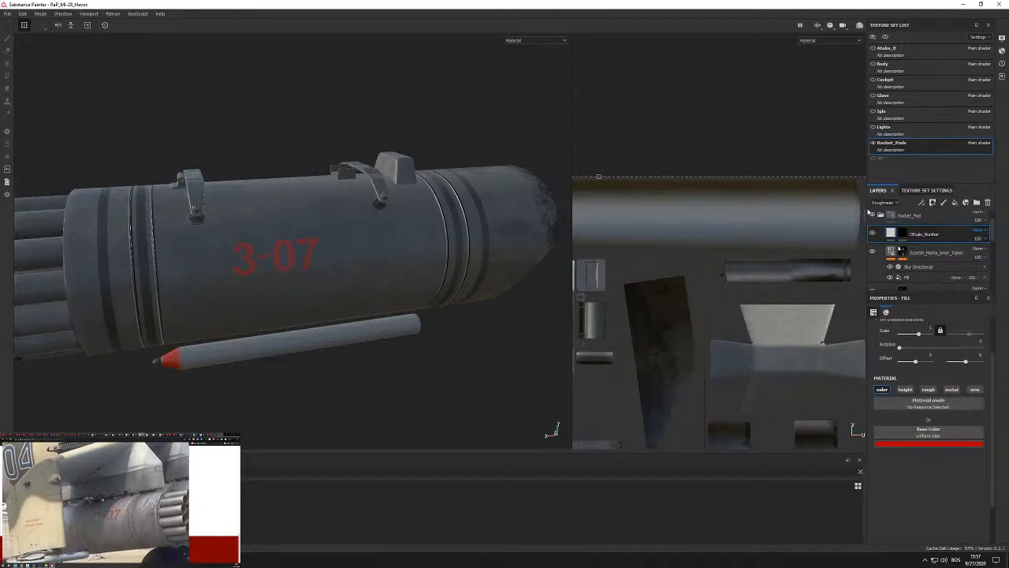
Set the DEcals_Number layer's blend mode to Overlay in the Base Color channel, keeping its opacity at 100.
left_click(979, 230)
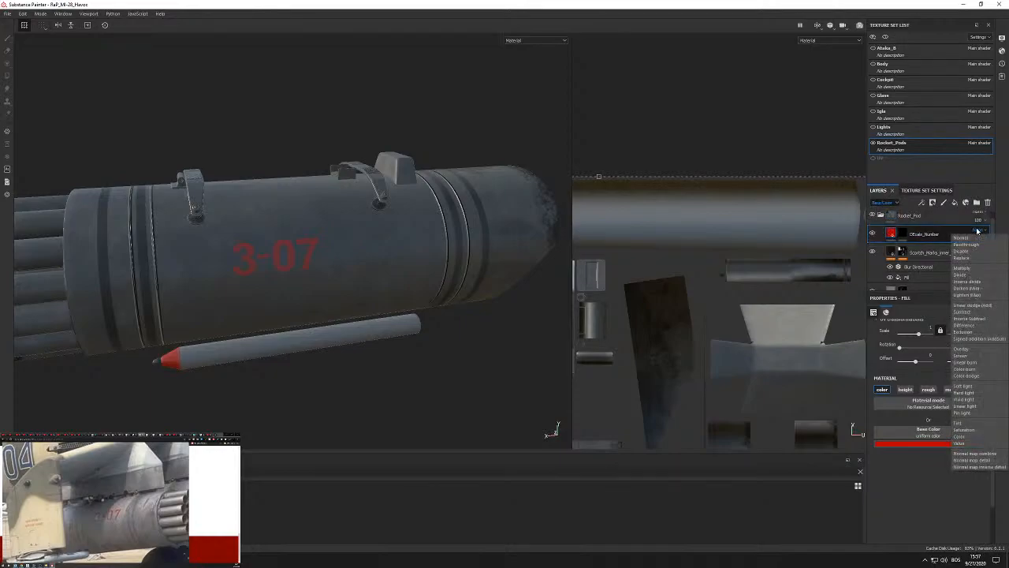
left_click(979, 355)
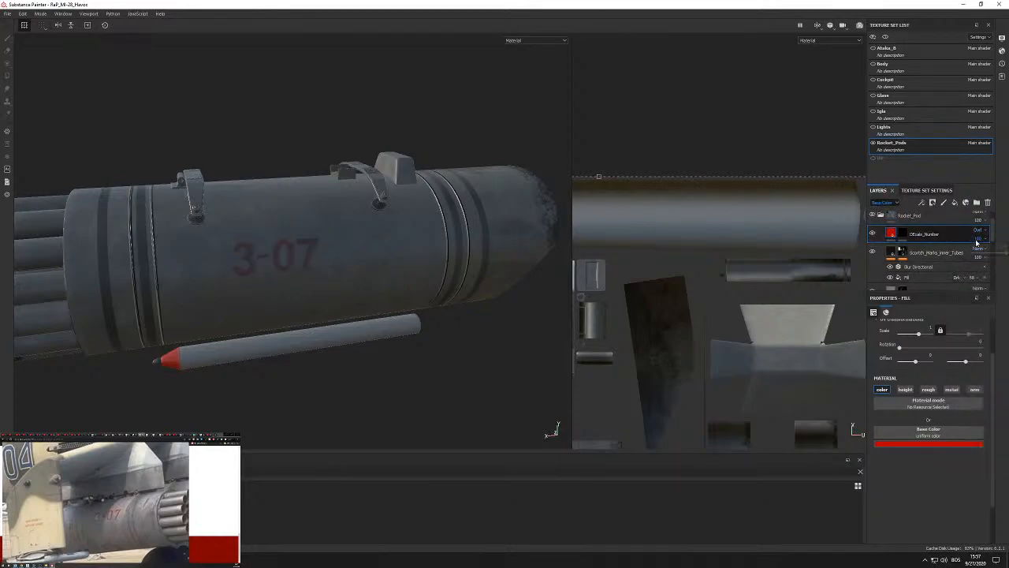
left_click_drag(1002, 252, 1005, 255)
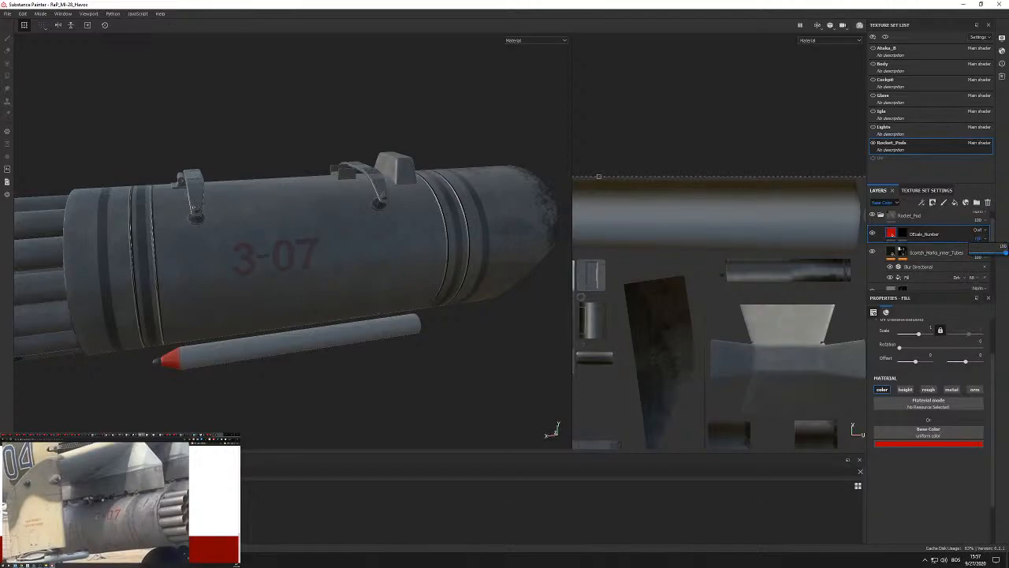
Add a paint effect to the mask of the DEcals_Number layer.
left_click(904, 234)
right_click(904, 233)
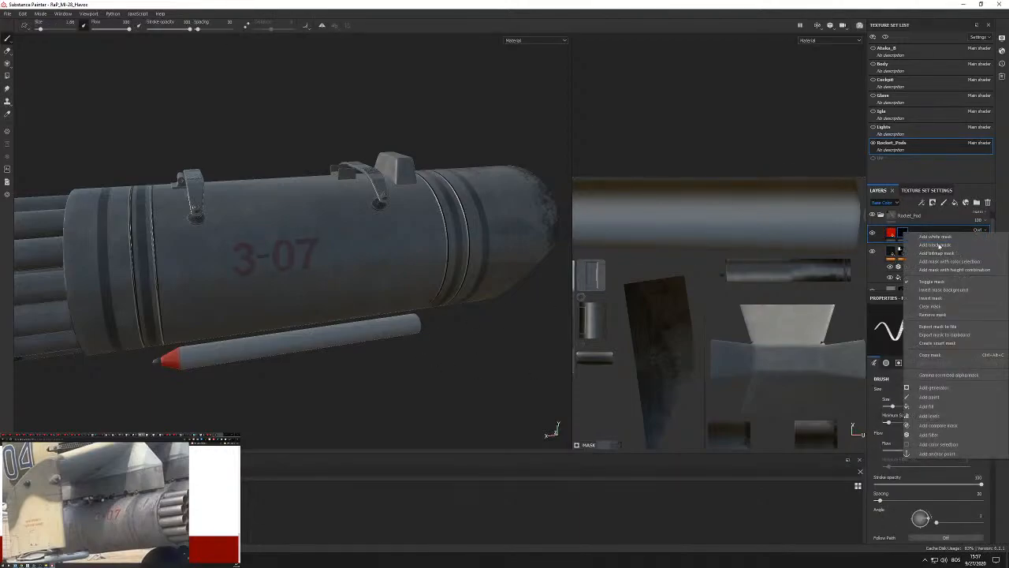
left_click(964, 396)
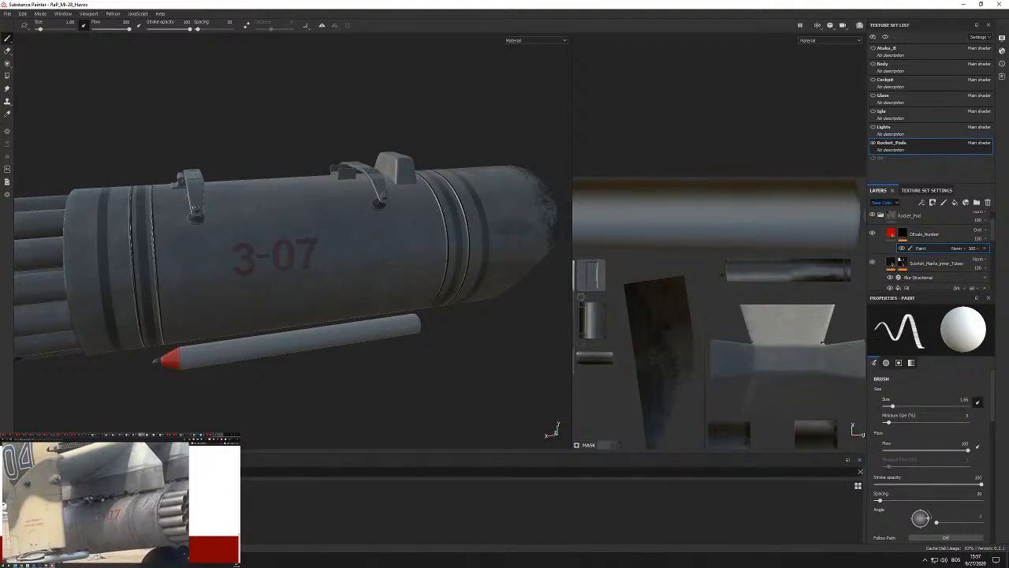
Wear fine vertical streaks into the 0 and 7 by painting black with a small Sandpaper Vertical brush.
right_click_drag(265, 263, 284, 261, "ctrl")
scroll(262, 260, "up", 3)
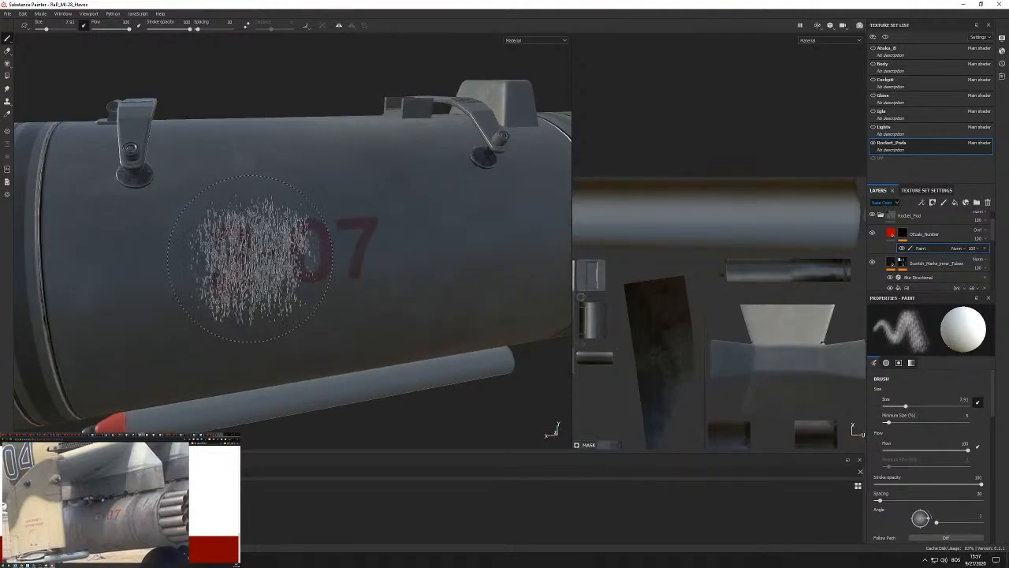
scroll(368, 278, "up", 3)
right_click_drag(379, 280, 339, 280, "ctrl")
scroll(377, 184, "up", 1)
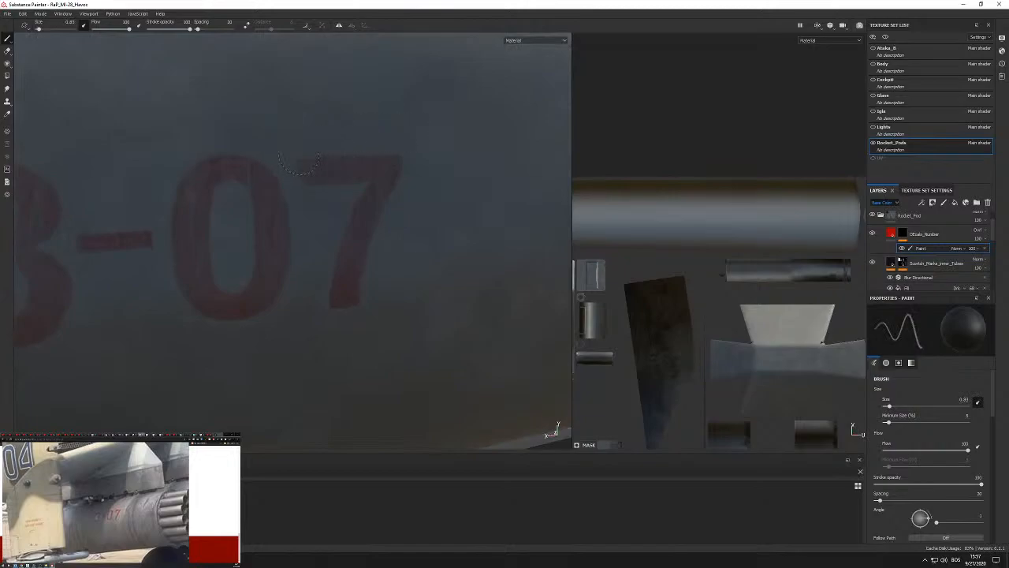
right_click_drag(411, 149, 401, 169, "ctrl")
Set the streak brush's size jitter to 13, enlarge the brush and fade the whole 3-07 marking further.
right_click(401, 168)
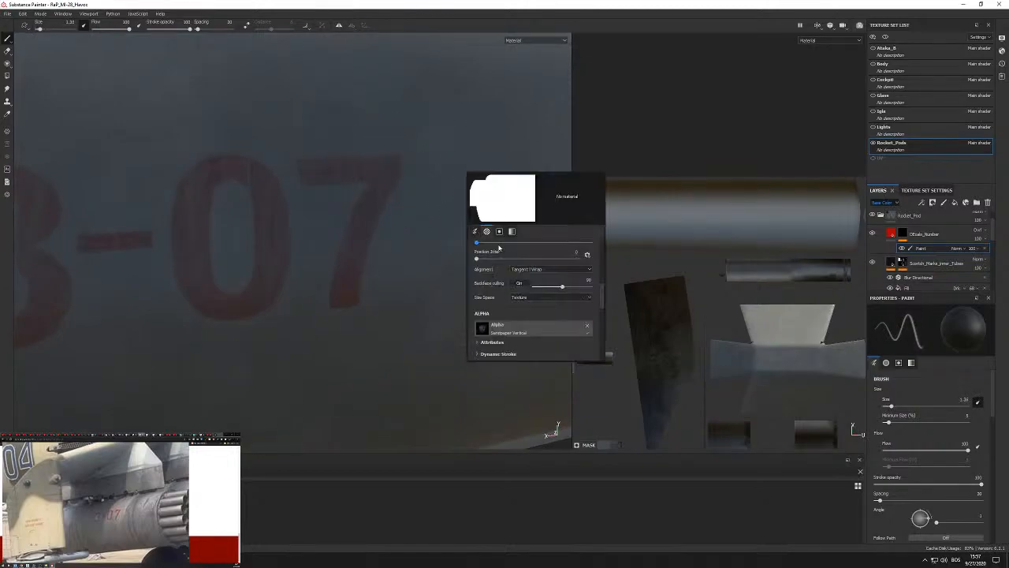
left_click_drag(487, 282, 492, 282)
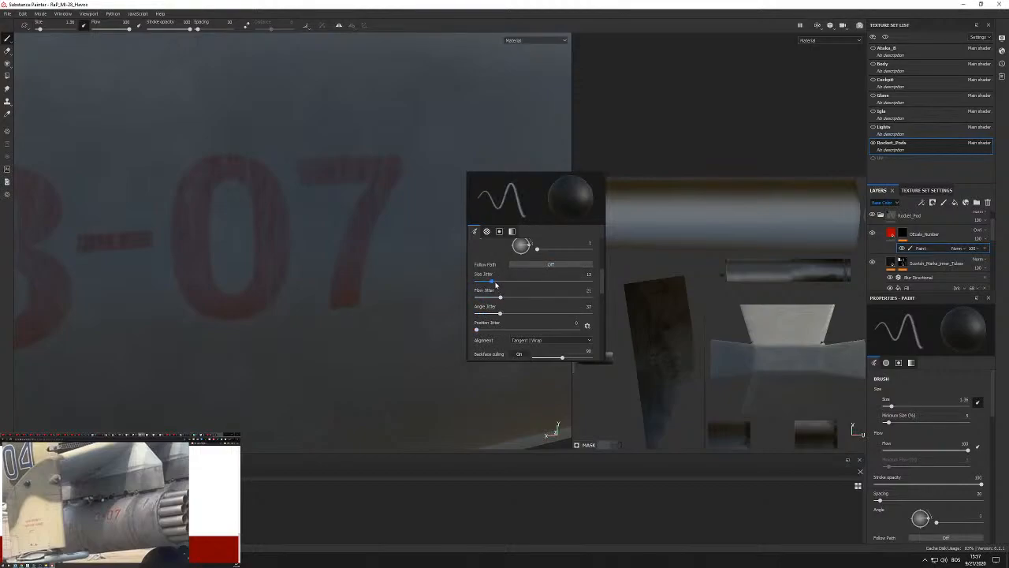
right_click_drag(421, 265, 453, 265, "ctrl")
mouse_move(228, 256)
left_mouse_down("alt")
mouse_move(460, 216)
mouse_move(441, 237)
left_mouse_up("alt")
mouse_move(252, 304)
right_mouse_down("ctrl")
mouse_move(201, 304)
mouse_move(286, 305)
right_mouse_up("ctrl")
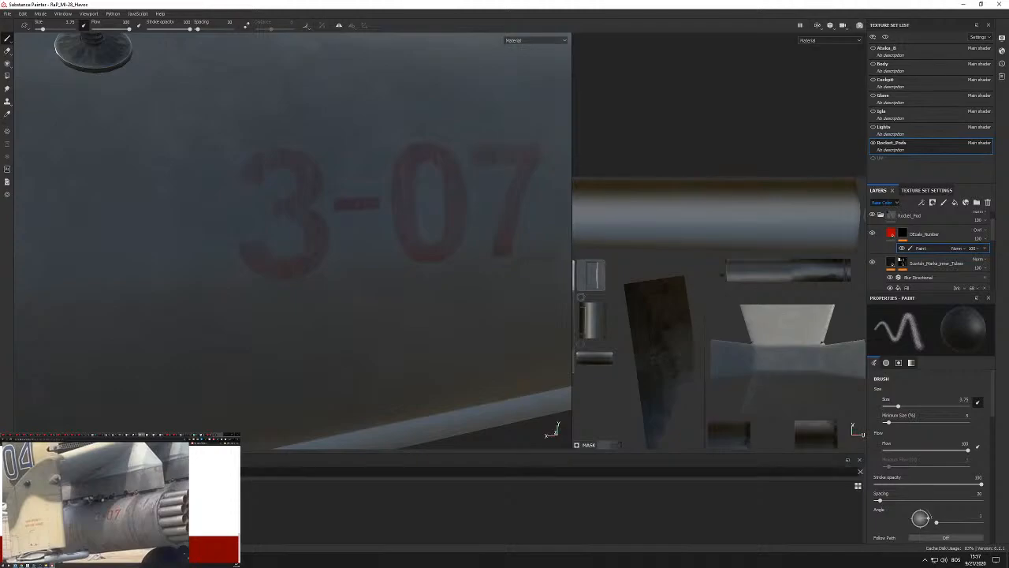
Search the shelf alphas for dirt and select the Dirt Spots alpha for the brush.
type("triangle")
key("BackSpace")
key("BackSpace")
key("BackSpace")
key("BackSpace")
key("BackSpace")
key("BackSpace")
key("BackSpace")
key("BackSpace")
type("dirt")
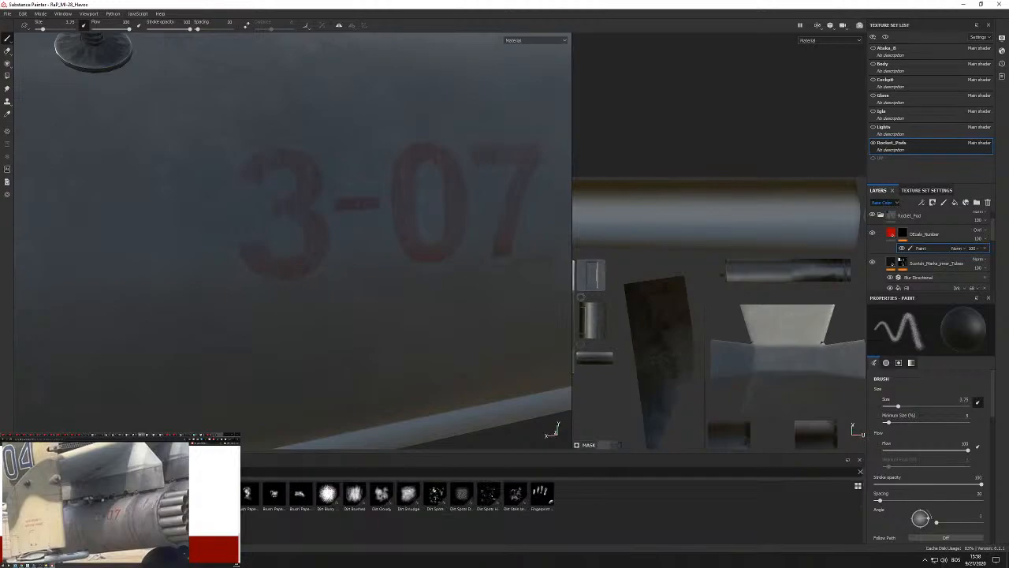
left_click(438, 498)
Chip small worn spots out of the 3-07 marking in black with a finely sized Dirt Spots brush.
scroll(307, 191, "up", 2)
middle_click_drag(340, 276, 170, 265, "alt")
right_click_drag(317, 208, 285, 206, "ctrl")
scroll(289, 167, "up", 2)
scroll(288, 167, "up", 1)
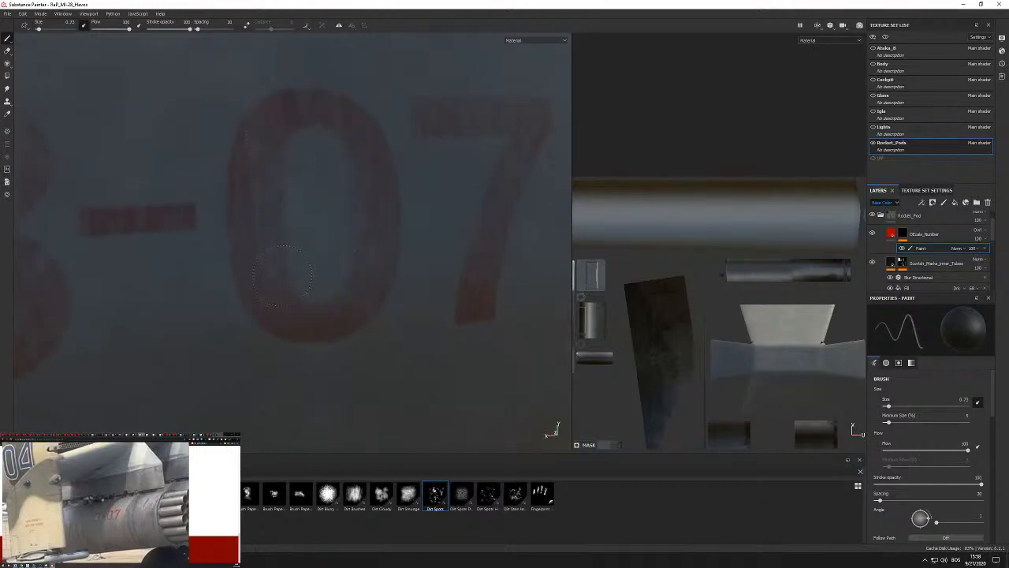
scroll(306, 276, "down", 5)
mouse_move(305, 289)
left_mouse_down("alt")
mouse_move(374, 315)
mouse_move(255, 331)
mouse_move(360, 268)
left_mouse_up("alt")
scroll(370, 252, "up", 5)
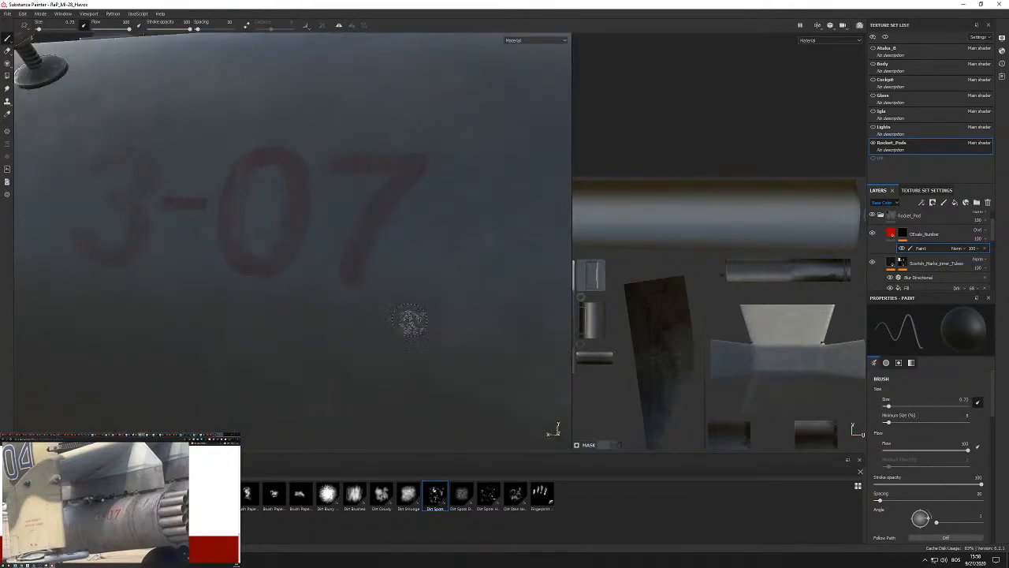
scroll(234, 293, "up", 5)
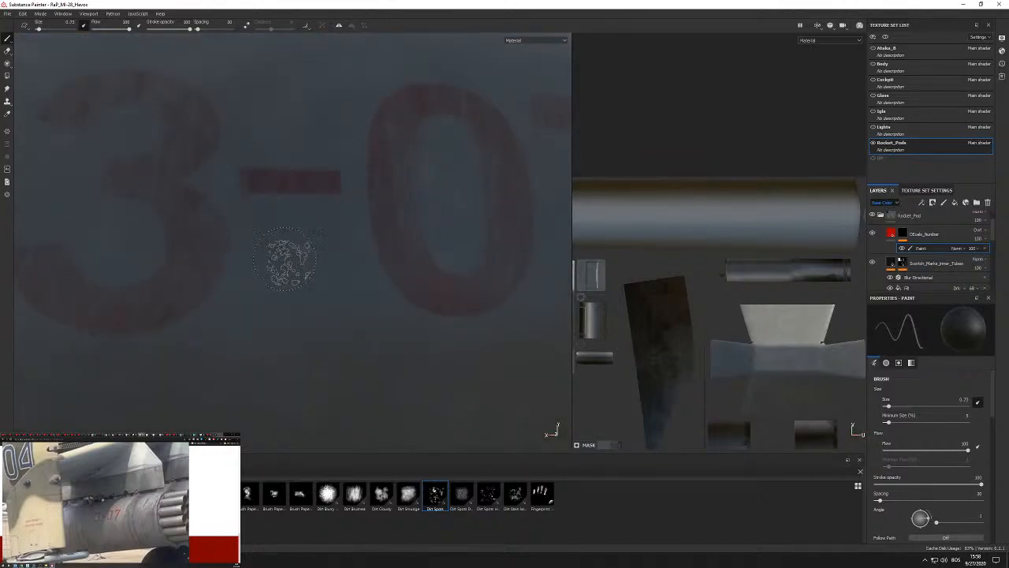
Wear the red 3-07 marking further with a Dirt Spots Dense Small brush alpha.
scroll(322, 234, "down", 3)
left_click_drag(415, 271, 265, 201, "alt")
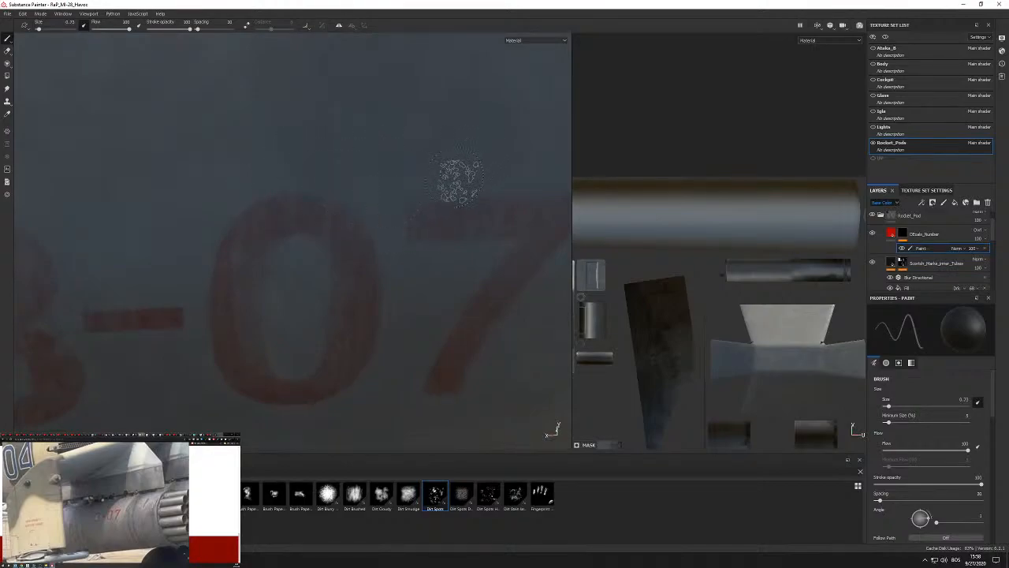
left_click(458, 492)
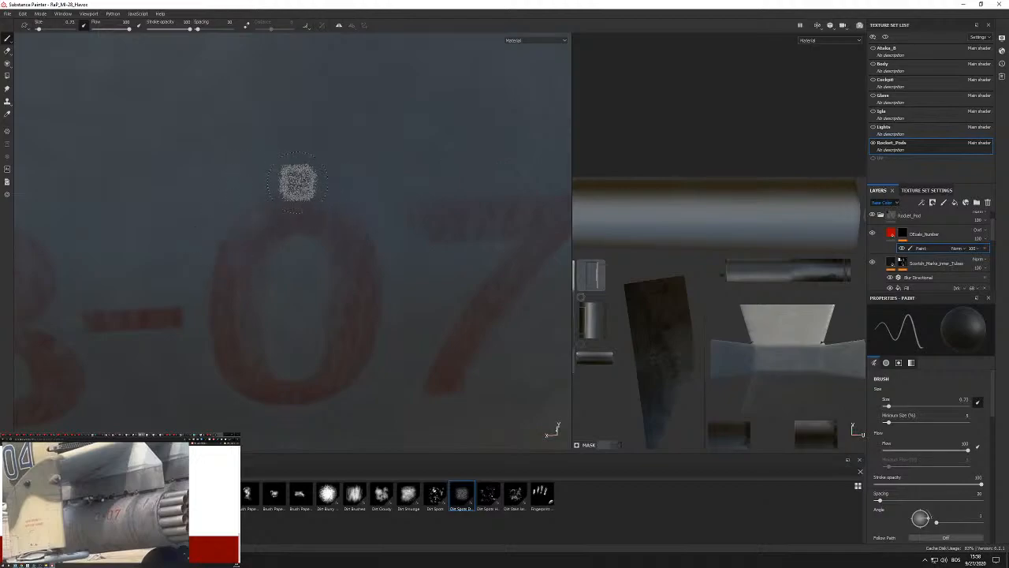
middle_click_drag(149, 339, 234, 226)
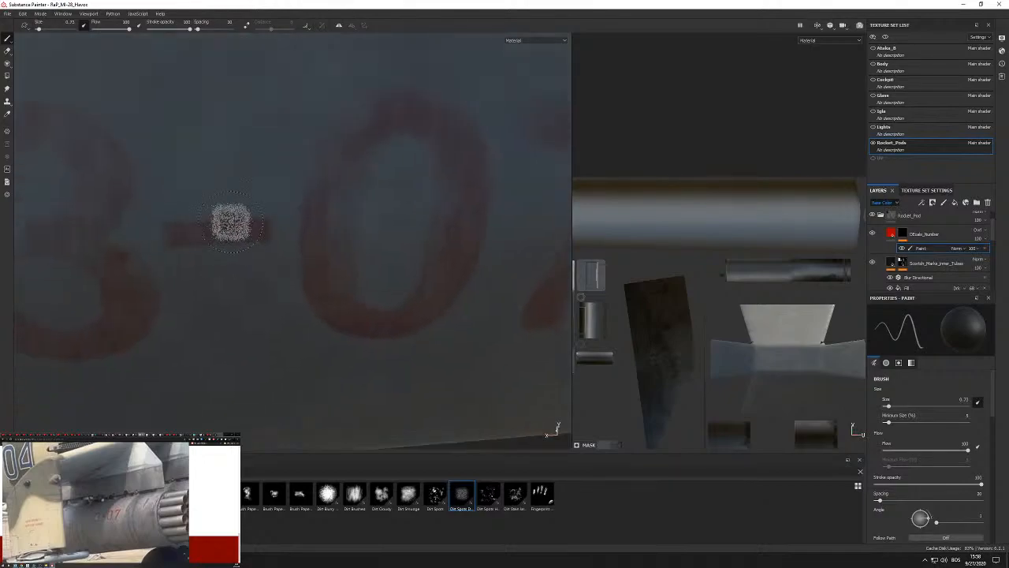
scroll(227, 205, "down", 2)
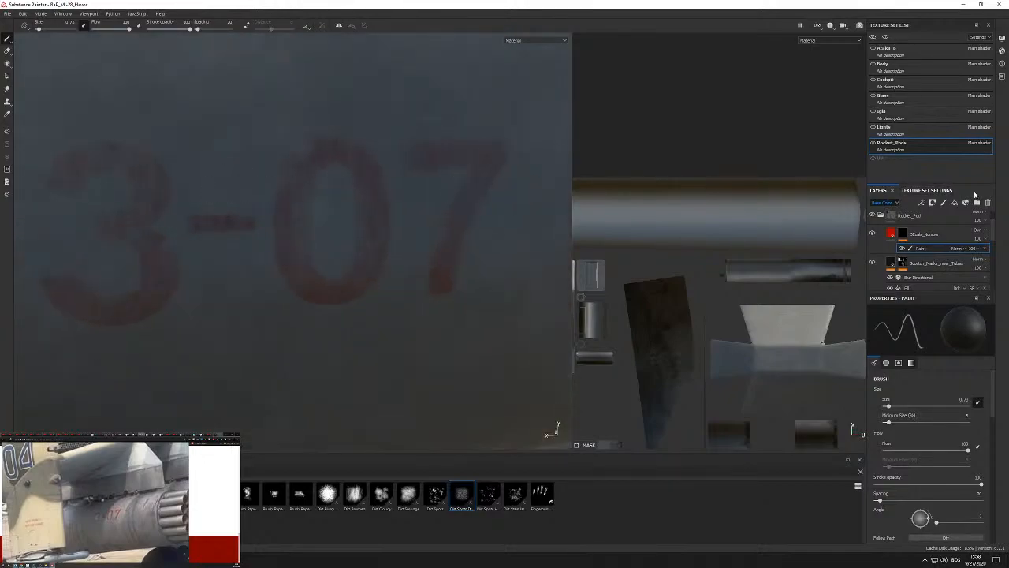
Try the Normal, Multiply and Screen blend modes on the red number decal layer.
left_click(956, 249)
left_click(960, 259)
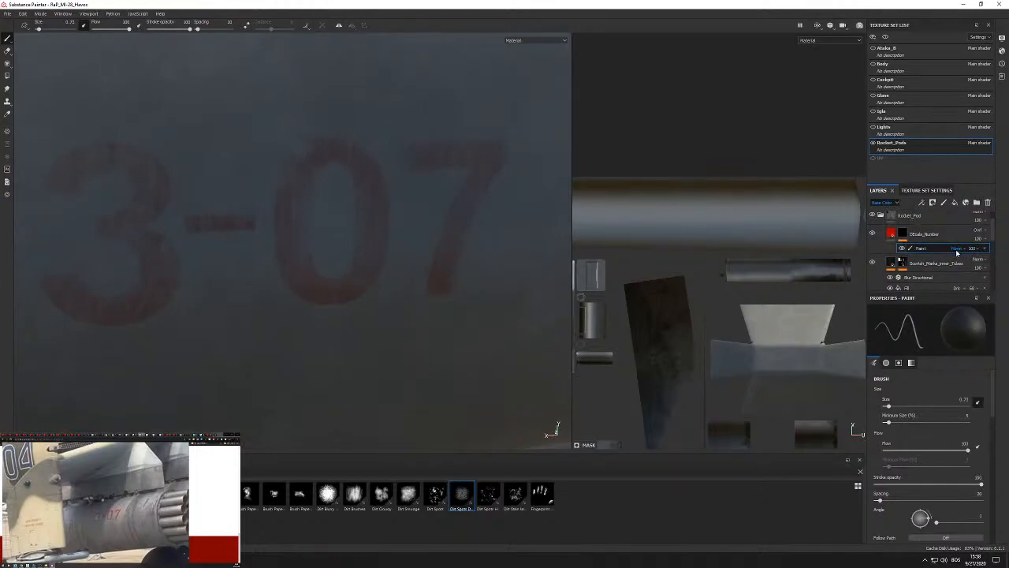
left_click(976, 230)
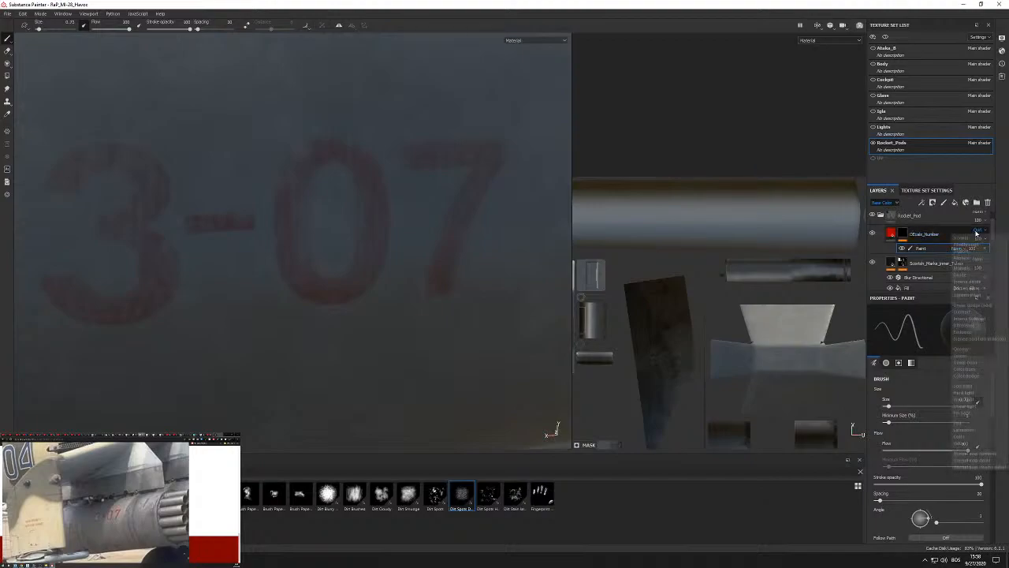
left_click(974, 237)
left_click(977, 232)
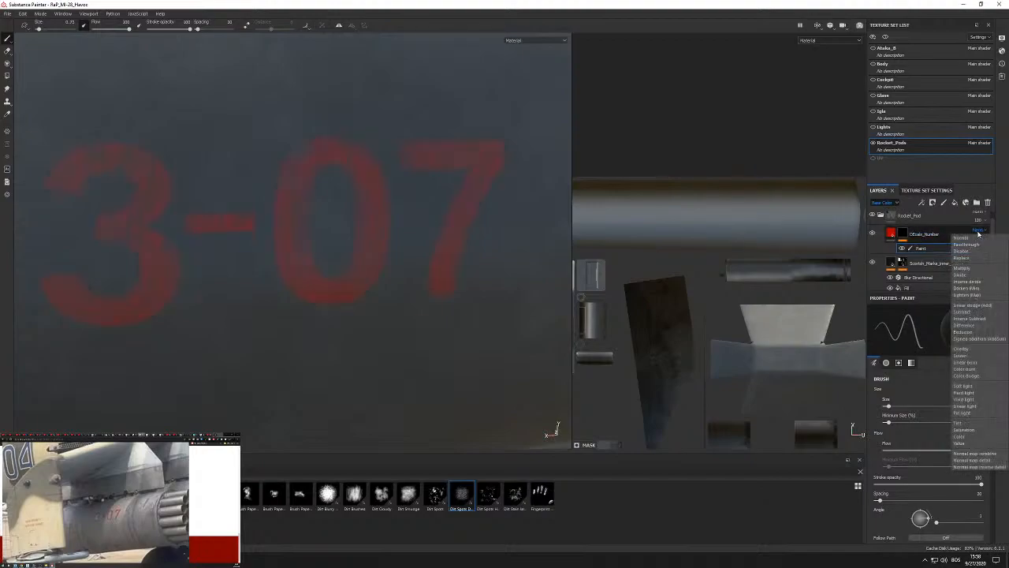
left_click(978, 270)
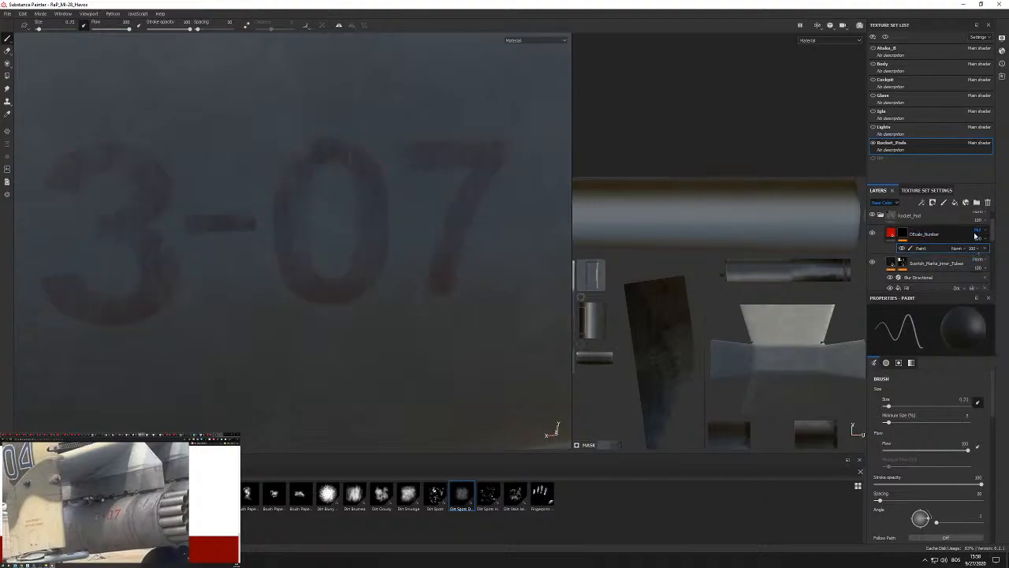
left_click(976, 230)
left_click(982, 356)
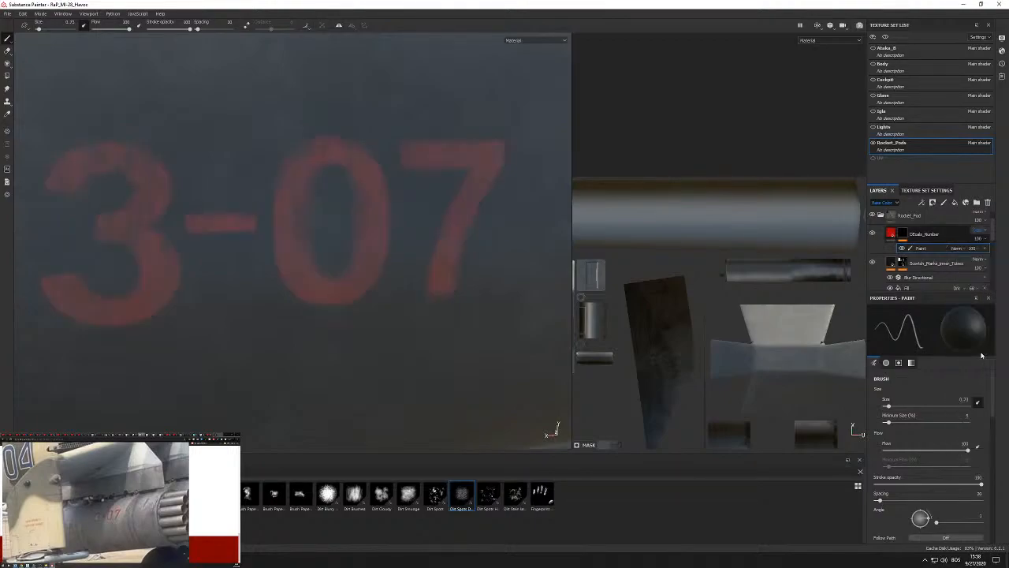
Set the number decal layer's blend mode to Hard light and switch the brush alpha to Dirt Spots Hollow.
left_click(977, 231)
left_click(982, 393)
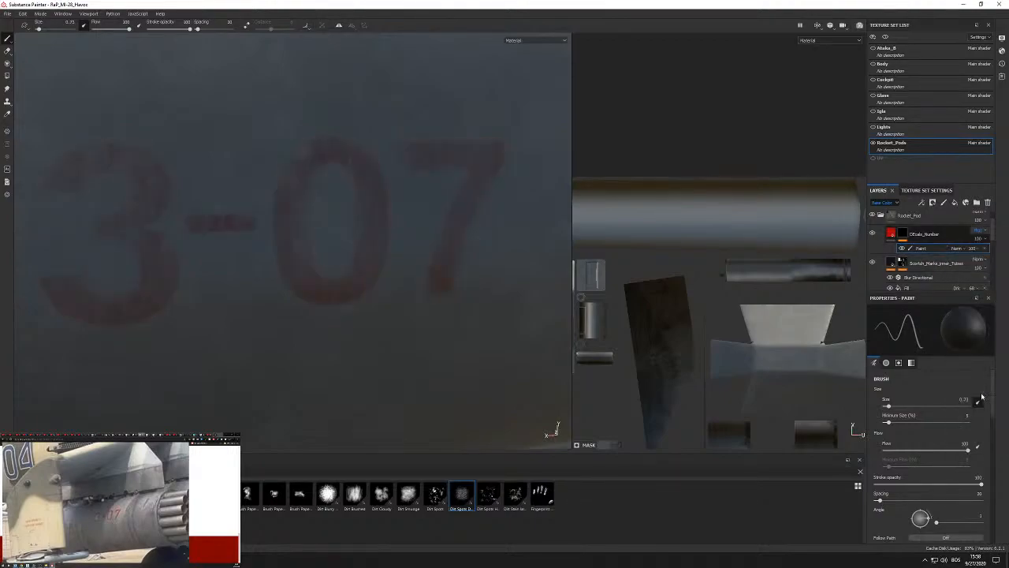
scroll(304, 151, "down", 5)
scroll(331, 308, "up", 5)
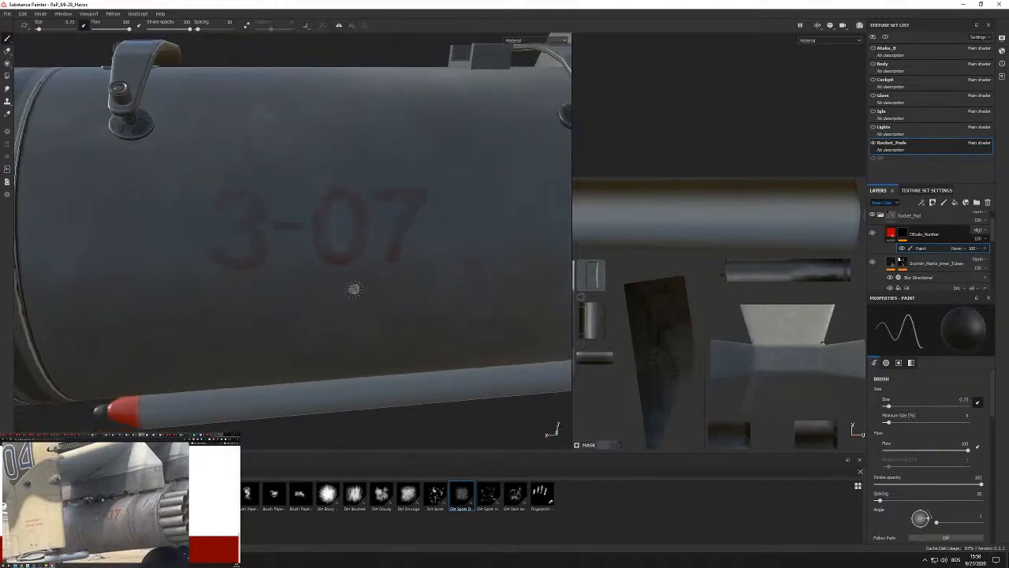
scroll(181, 252, "up", 4)
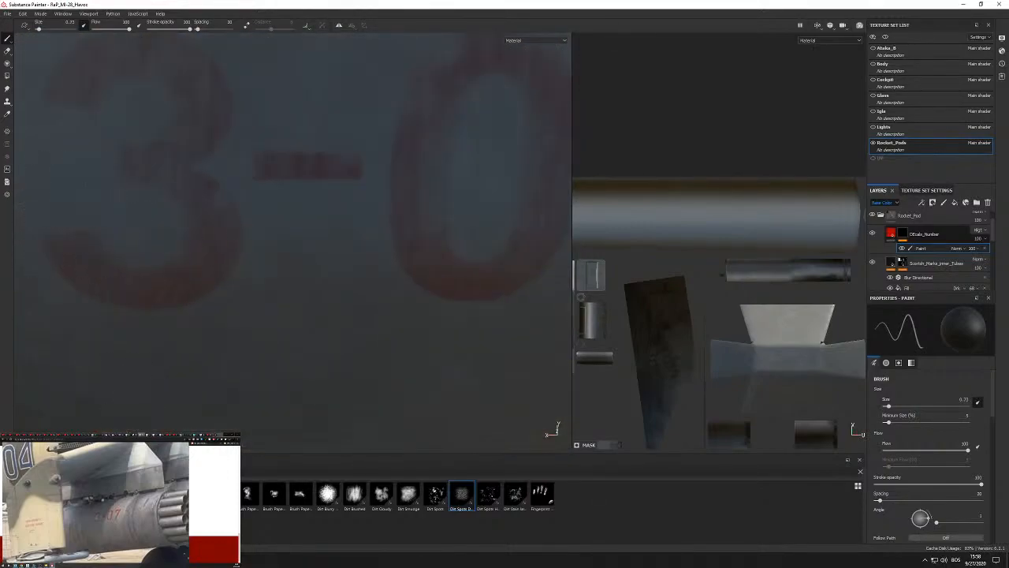
left_click(489, 495)
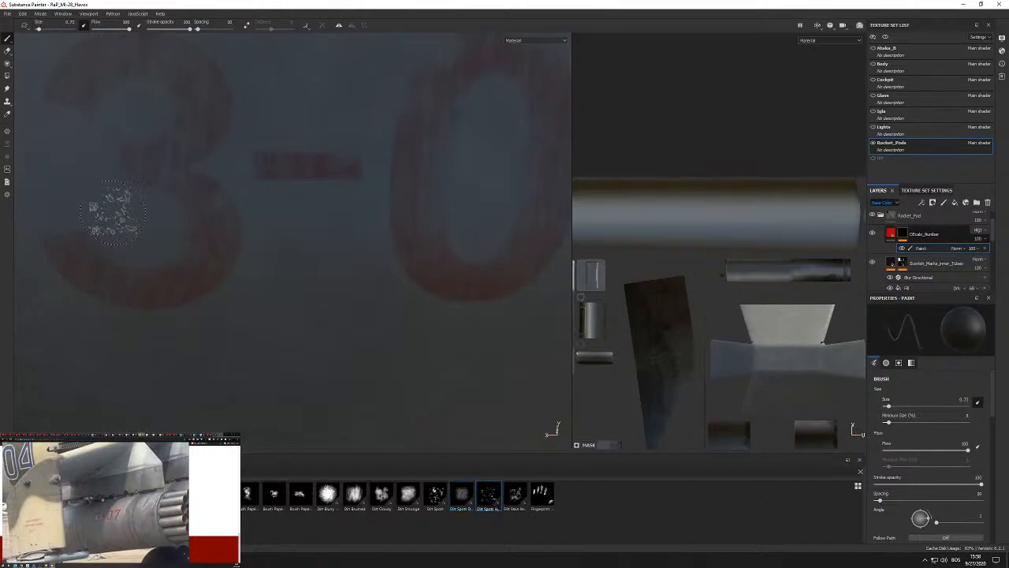
Examine the rocket pod from its front, rear and side to judge the worn 3-07 marking.
mouse_move(102, 225)
right_mouse_down("alt")
mouse_move(255, 255)
mouse_move(275, 319)
right_mouse_up("alt")
left_click_drag(275, 319, 276, 244, "alt")
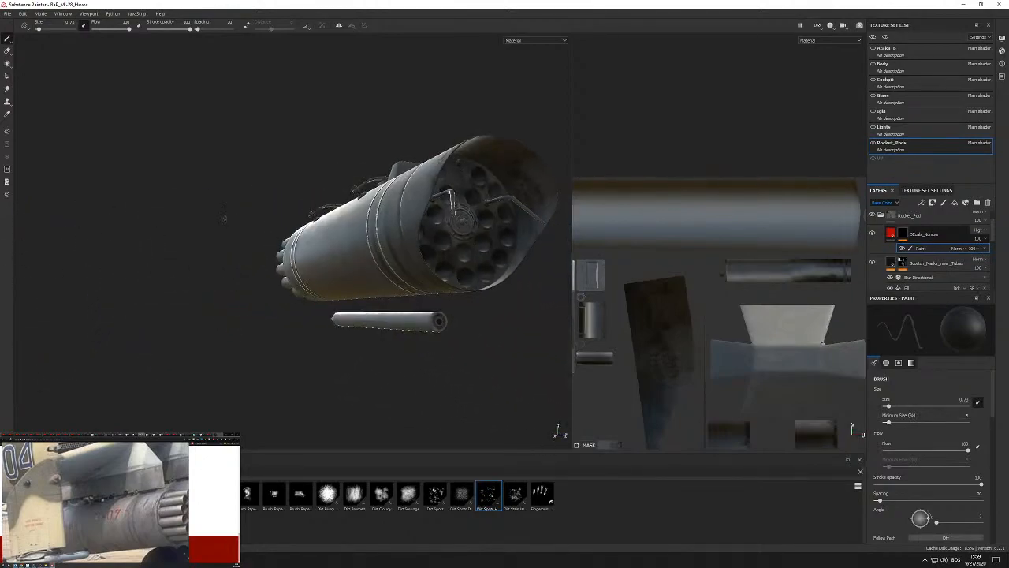
right_click_drag(276, 245, 406, 170, "alt")
left_click_drag(407, 169, 489, 236, "alt")
left_click_drag(339, 262, 342, 237, "alt")
right_click_drag(352, 217, 352, 254, "alt")
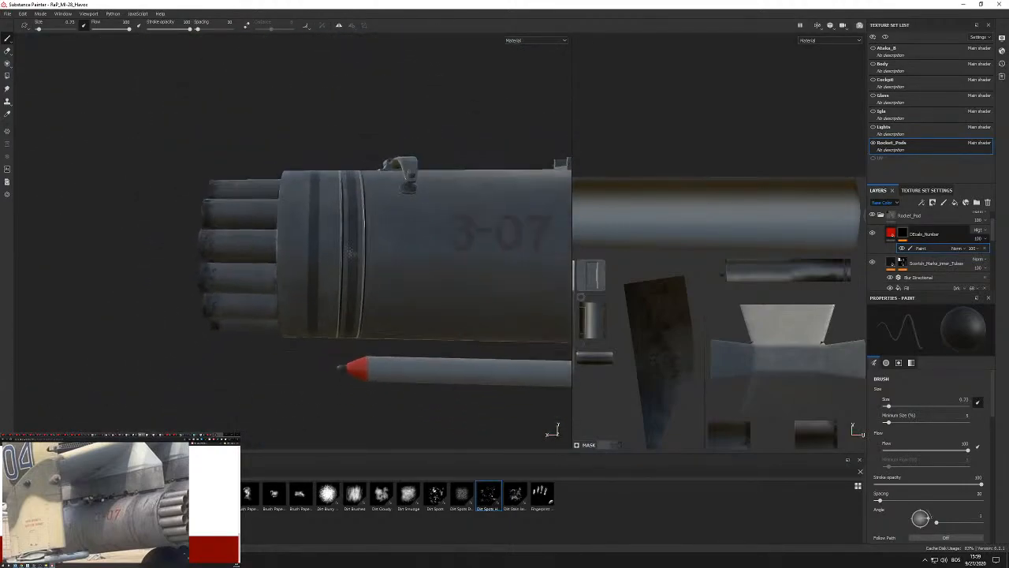
scroll(949, 250, "up", 1)
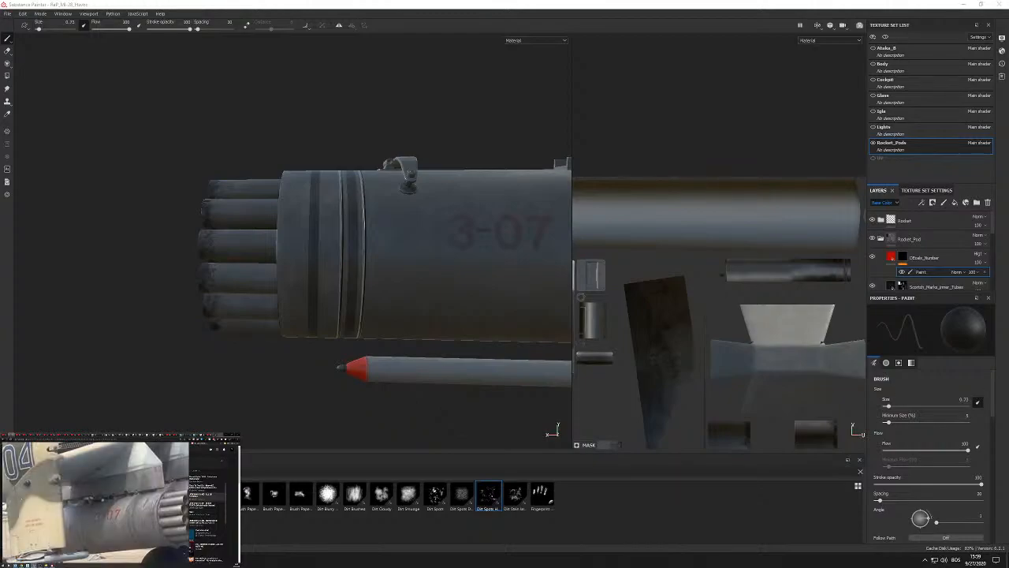
left_click_drag(332, 321, 374, 321, "alt")
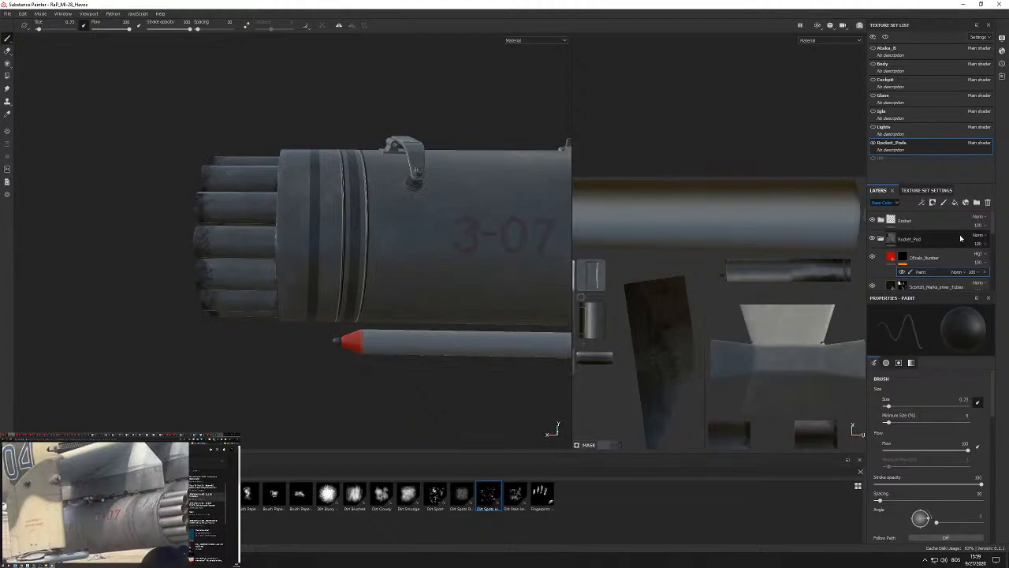
Select the mask of the Decals layer for editing the dark bands around the pod's body.
scroll(938, 235, "down", 1)
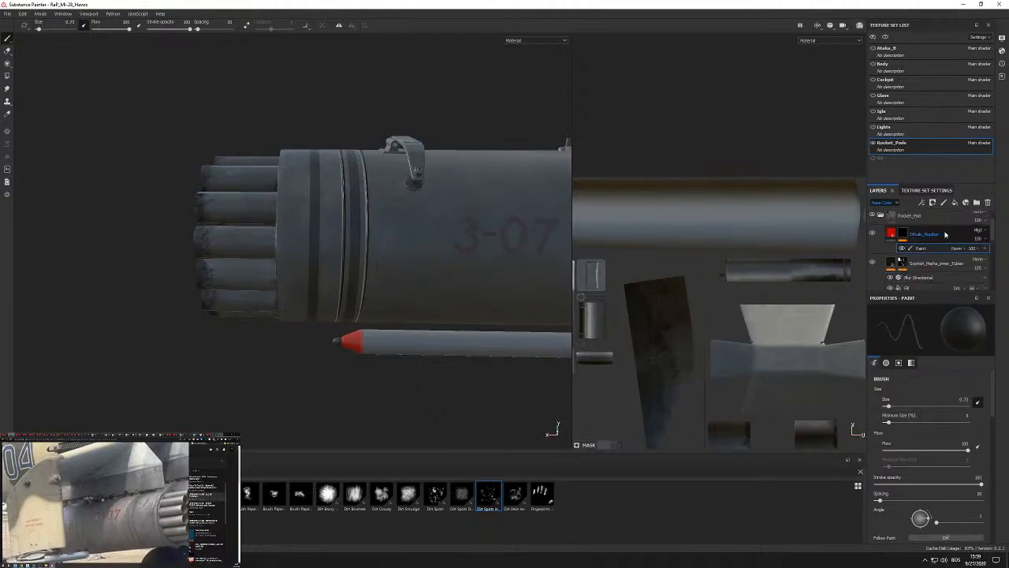
scroll(946, 235, "down", 2)
scroll(943, 240, "down", 4)
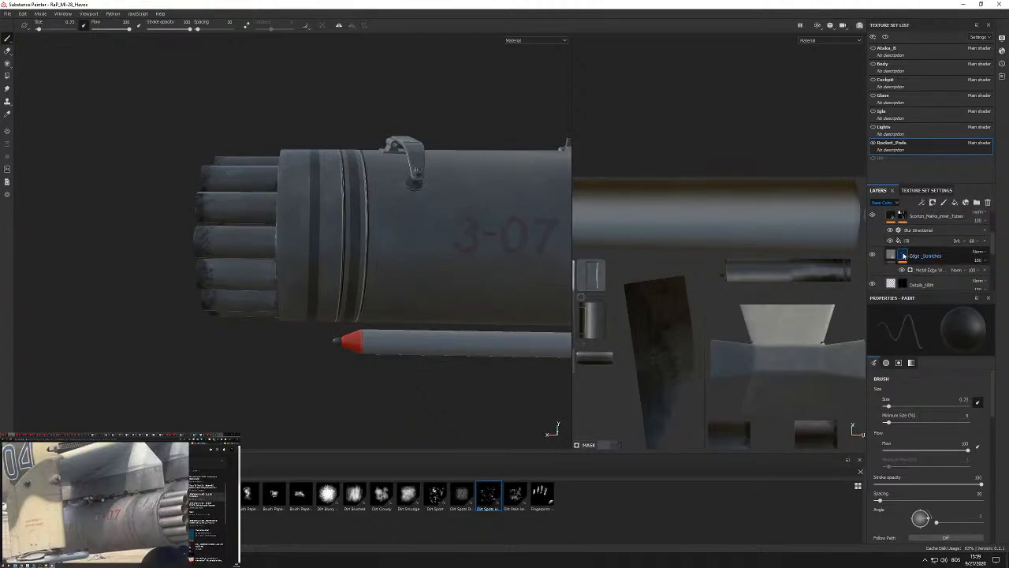
scroll(937, 243, "down", 3)
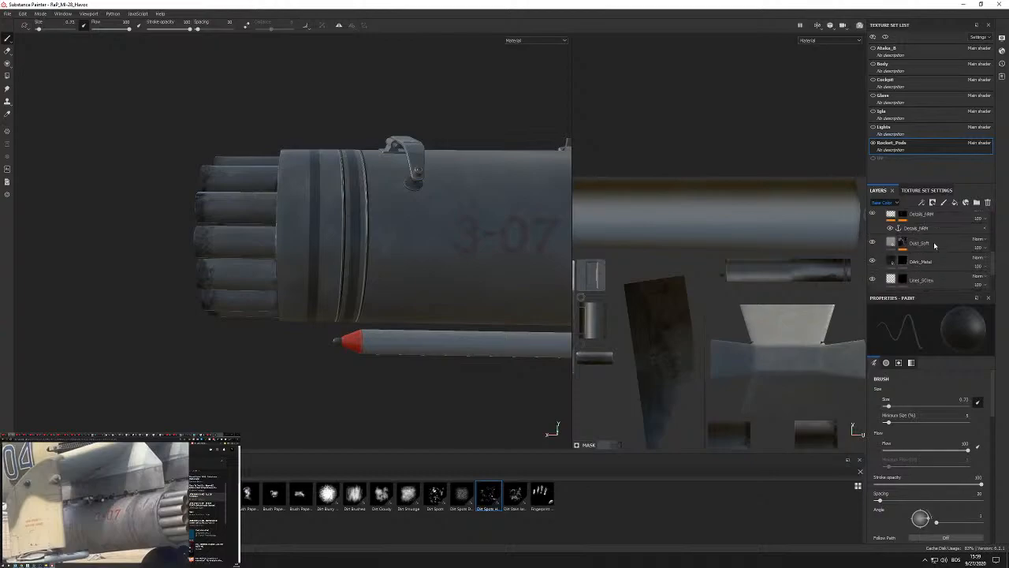
scroll(944, 239, "down", 1)
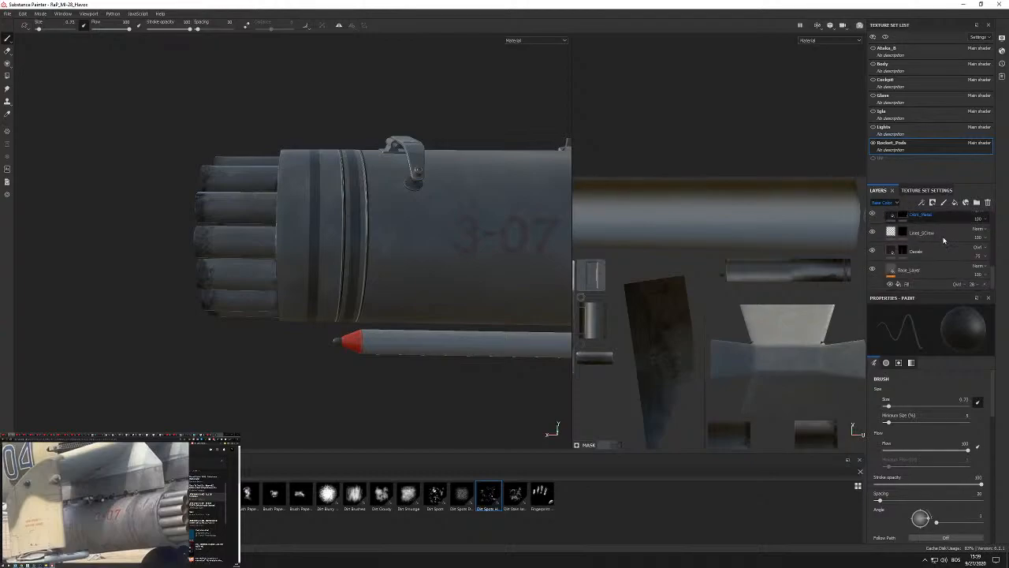
left_click(898, 251)
middle_click_drag(650, 306, 698, 233, "alt")
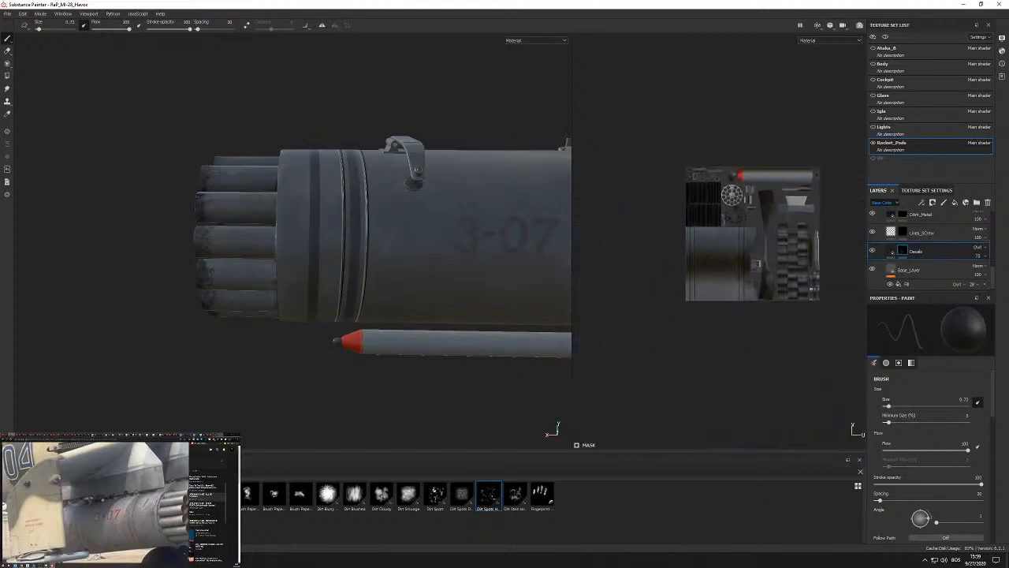
scroll(691, 229, "up", 6)
scroll(689, 192, "up", 2)
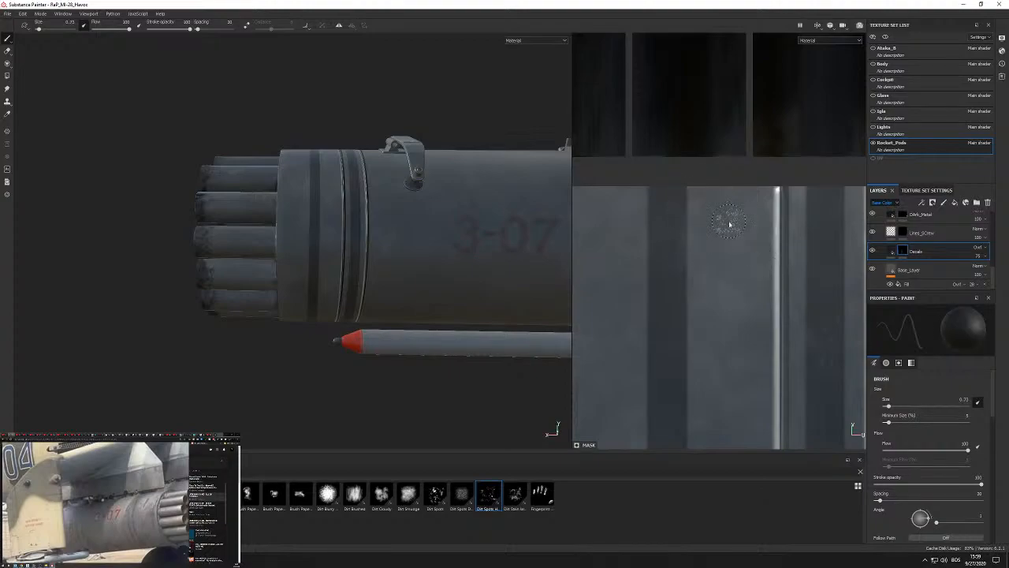
Set up the mask brush with the Dirt Spots Dense Small alpha and UV alignment.
key("p")
scroll(774, 309, "down", 10)
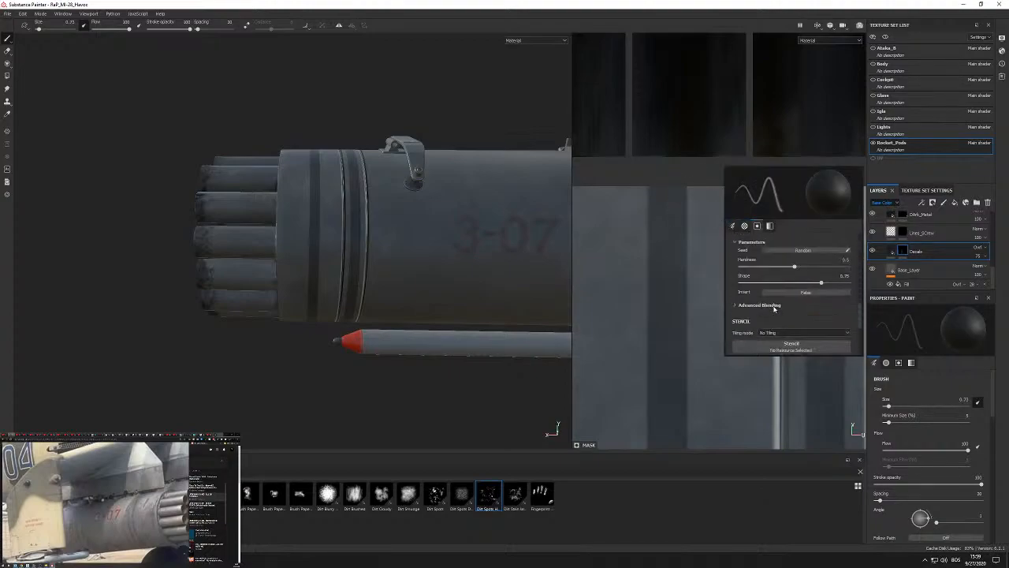
scroll(820, 285, "up", 6)
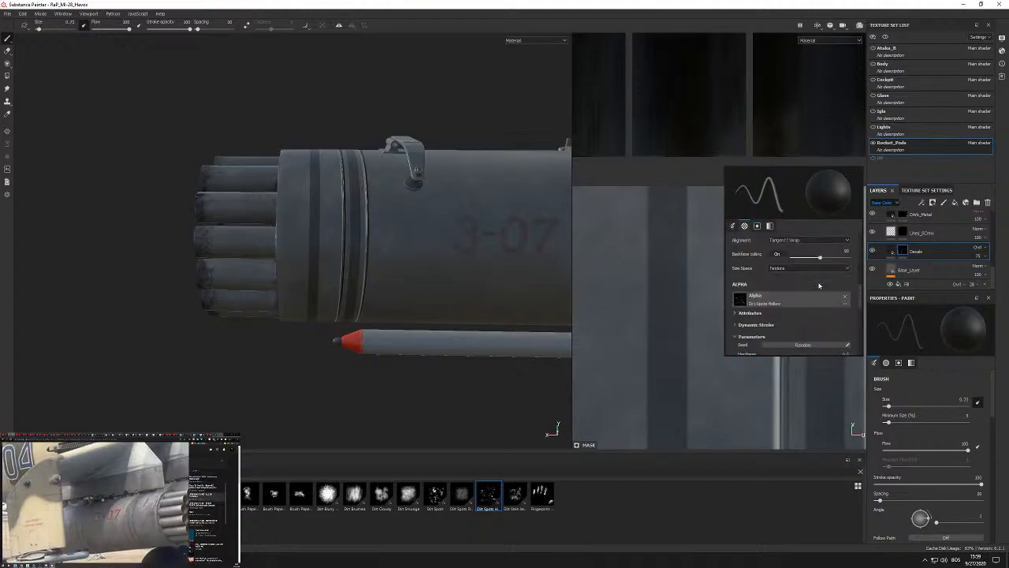
scroll(829, 305, "down", 8)
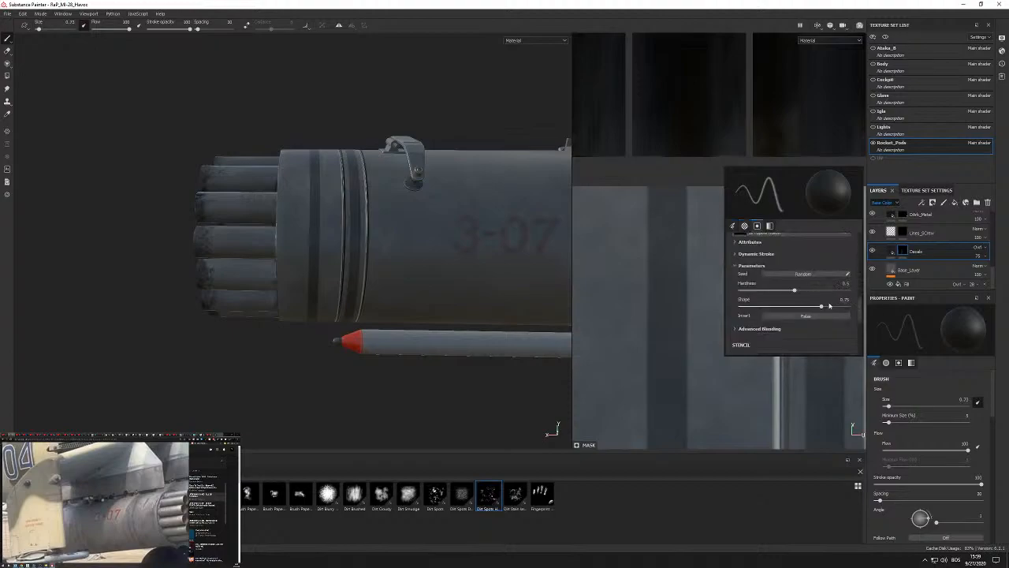
scroll(828, 306, "down", 4)
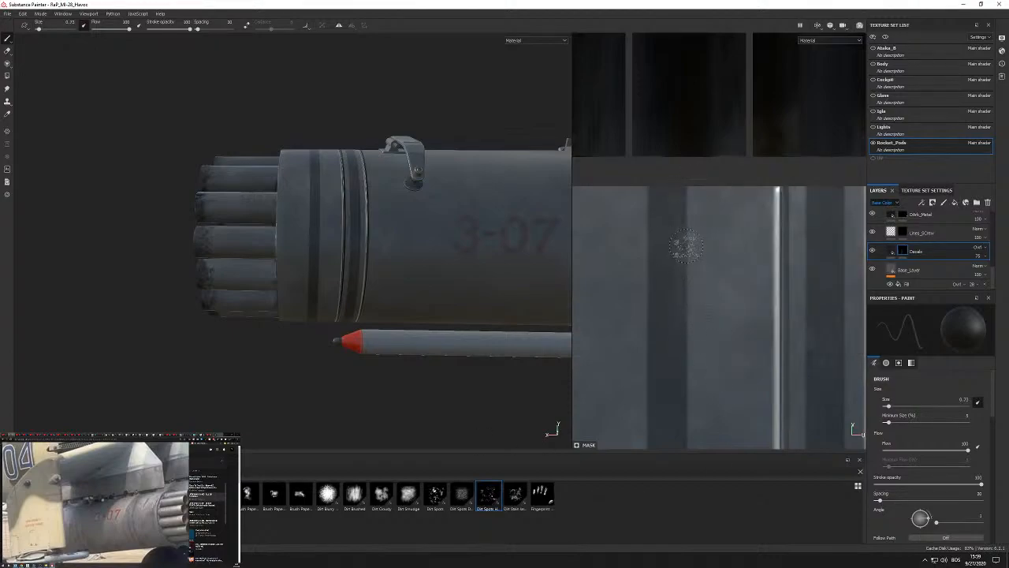
left_click(461, 494)
key("bracketleft")
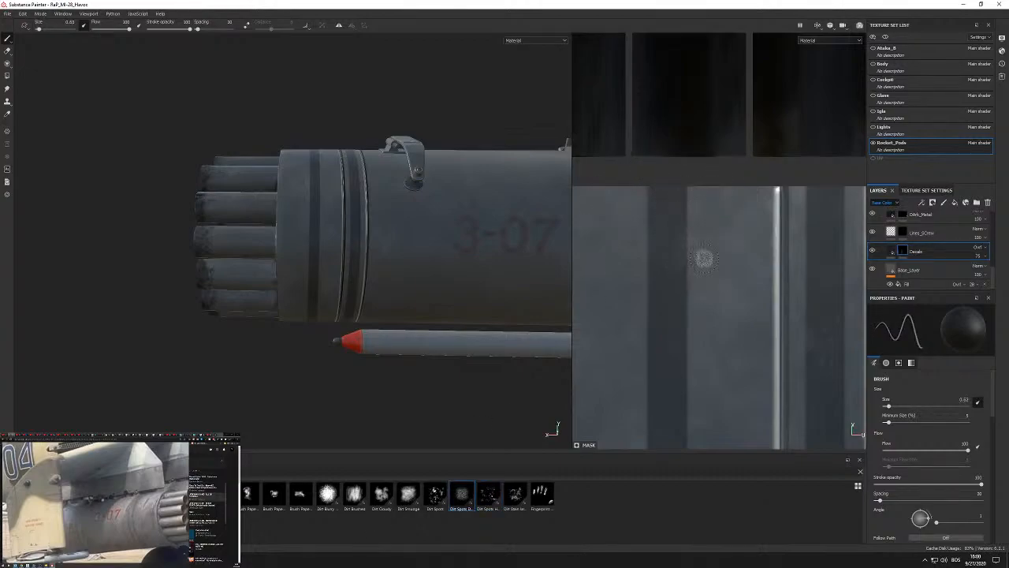
scroll(943, 482, "down", 5)
left_click(937, 449)
left_click(927, 474)
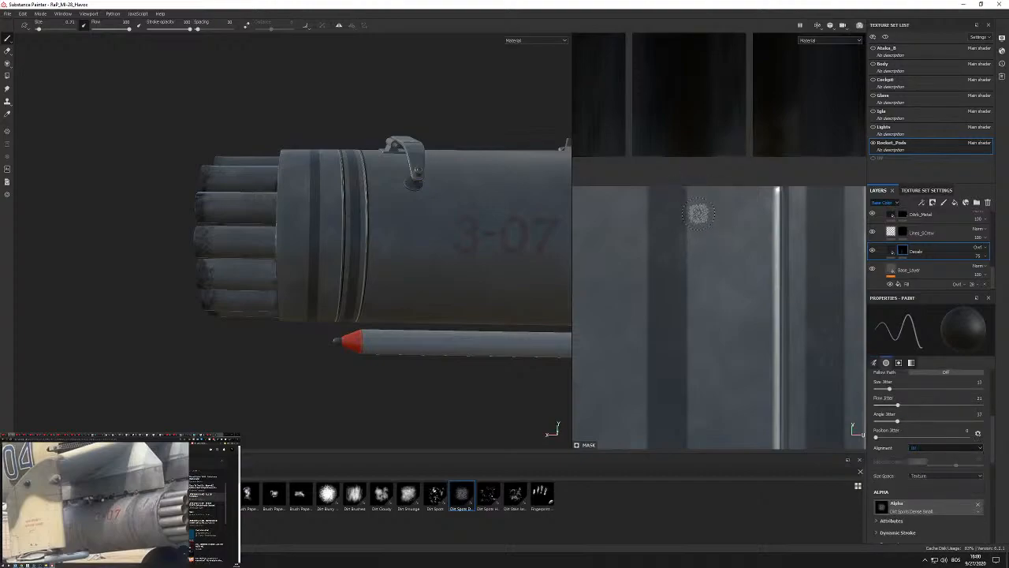
Fade and chip the dark bands around the pod on the Decals mask with an enlarged dirt brush.
scroll(694, 201, "down", 5)
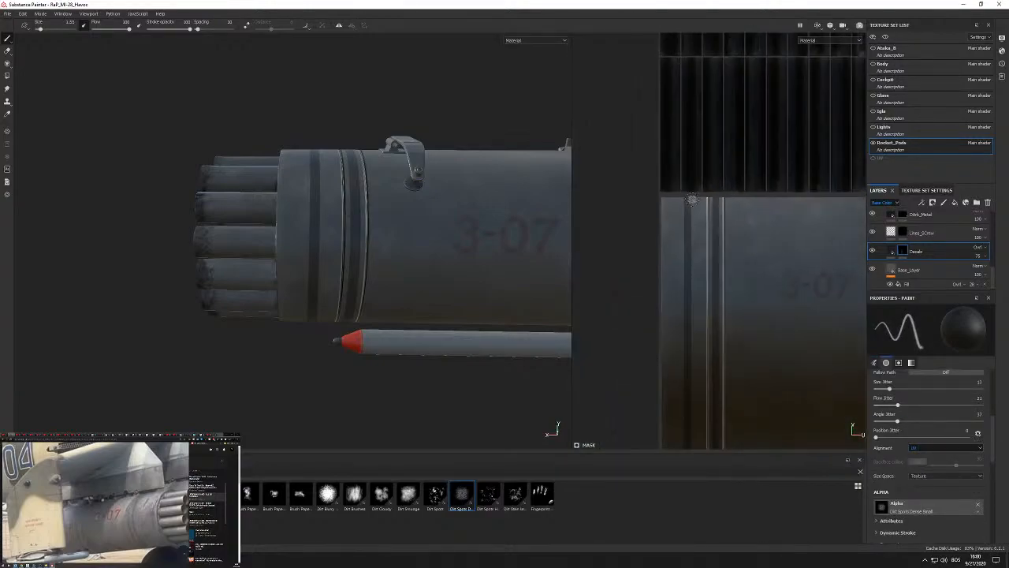
scroll(692, 200, "down", 4)
scroll(648, 201, "up", 8)
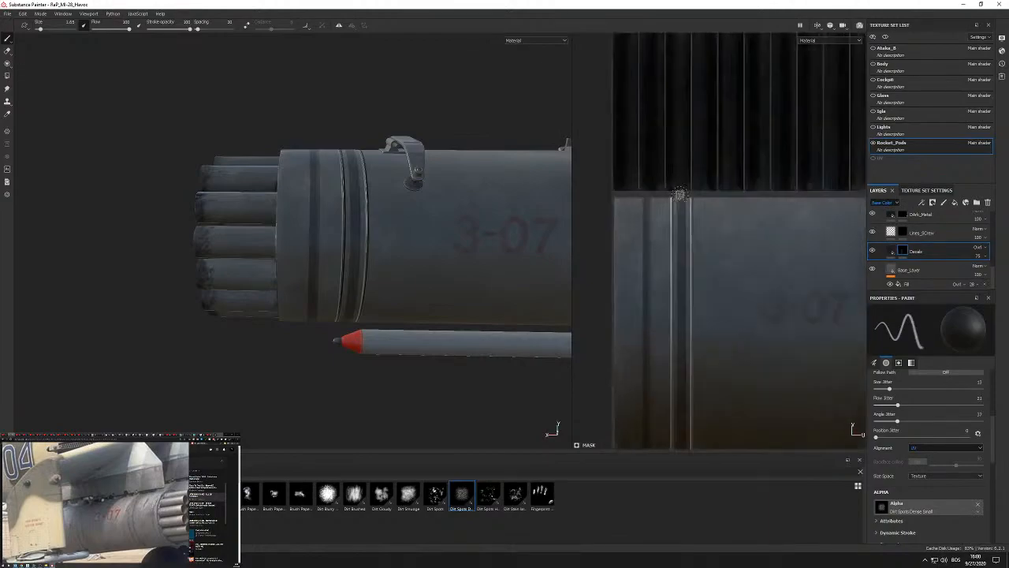
scroll(649, 201, "down", 6)
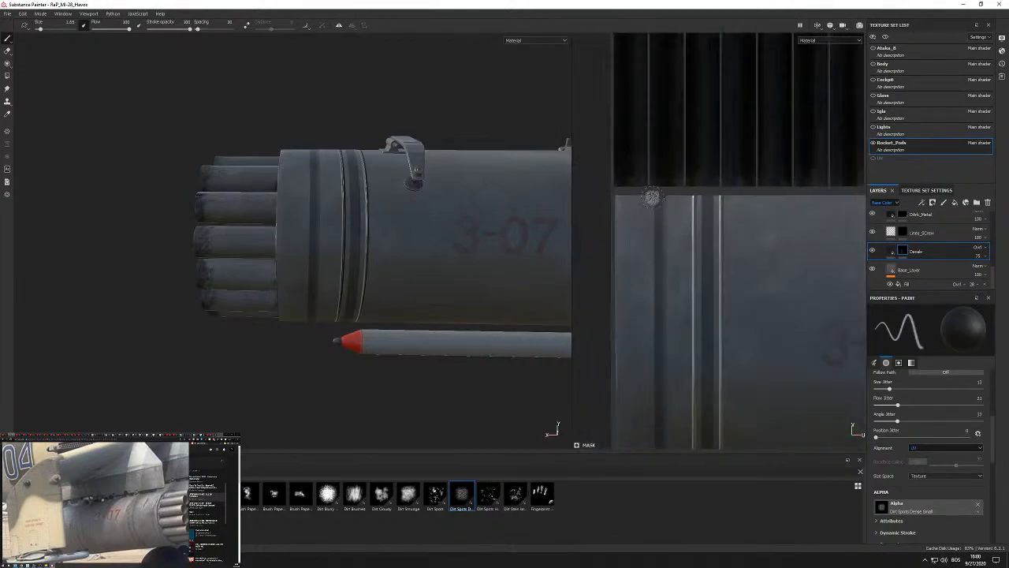
scroll(670, 355, "up", 8)
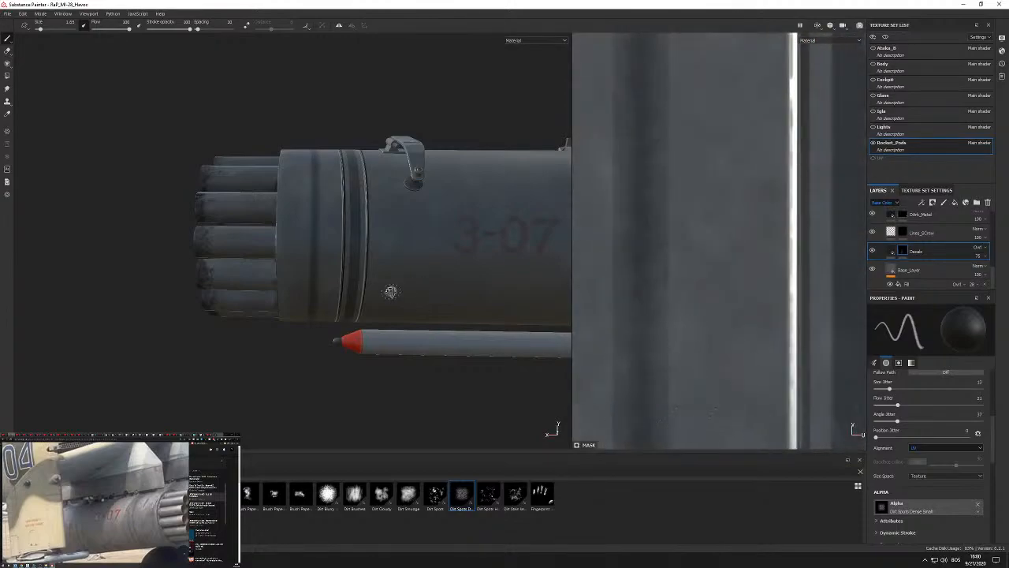
scroll(326, 247, "up", 8)
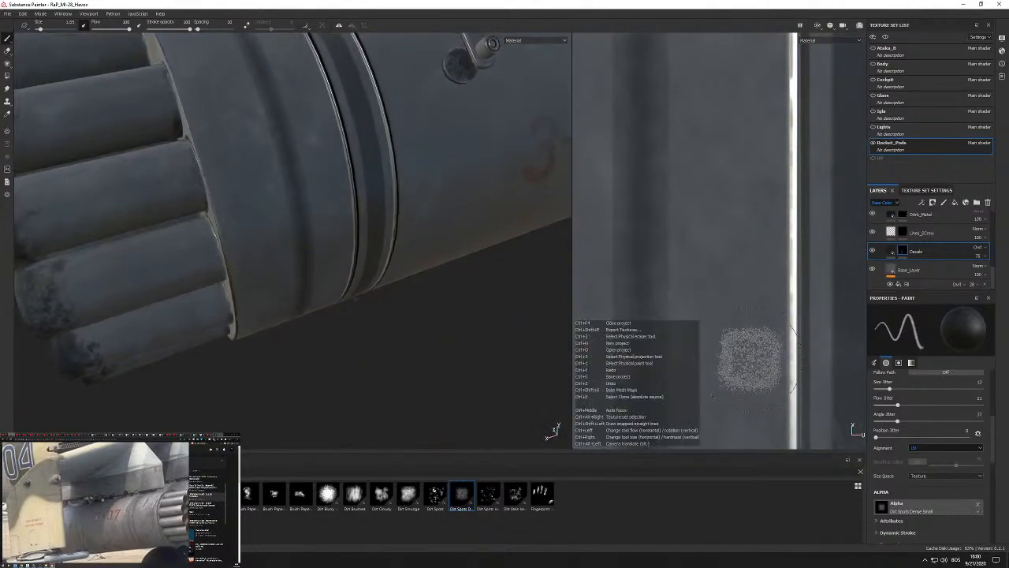
Increase the mask brush's stroke spacing and undo the last fading strokes on the pod's dark bands.
right_click(722, 282)
scroll(786, 356, "up", 3)
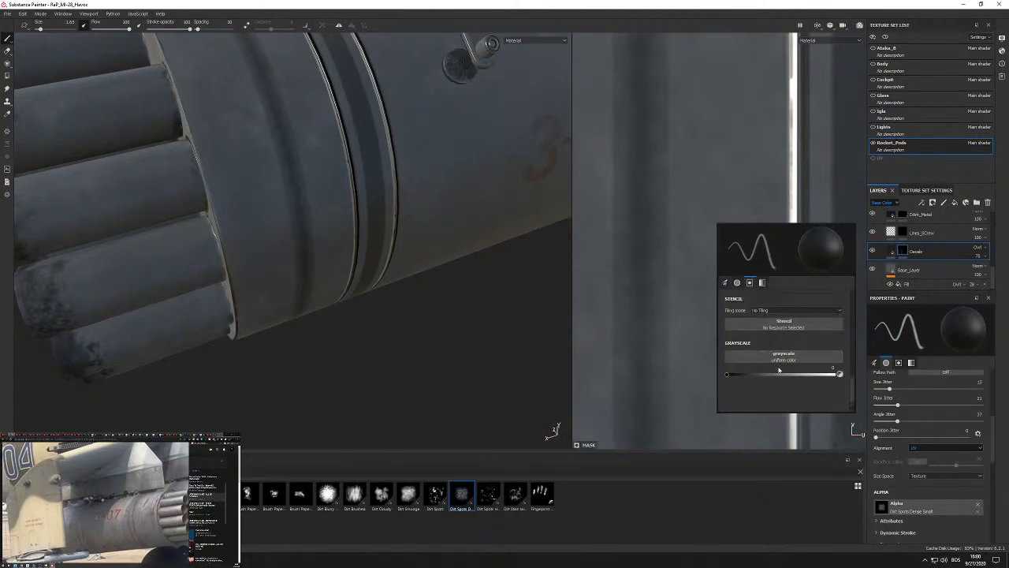
scroll(779, 370, "up", 4)
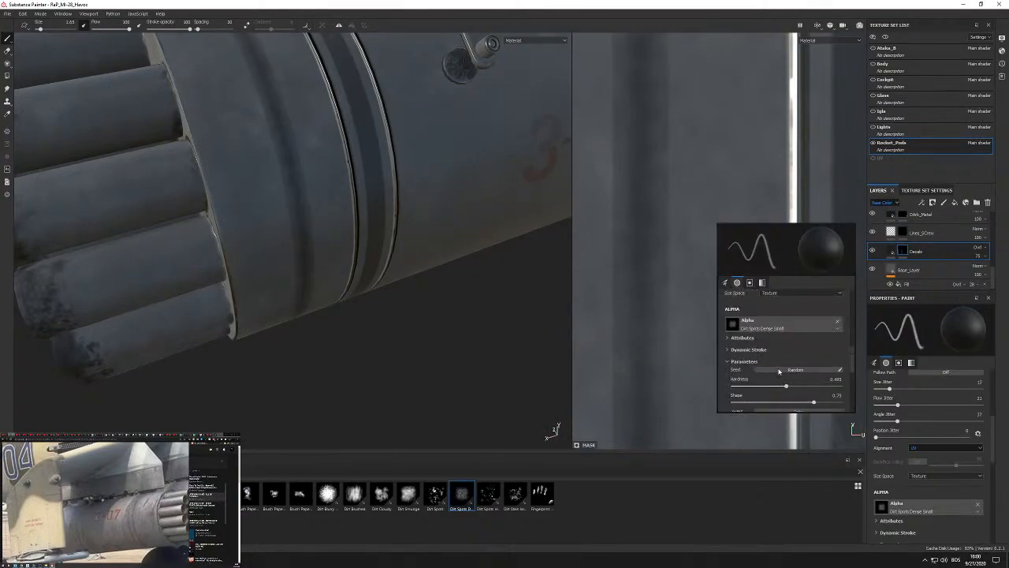
scroll(779, 371, "up", 2)
scroll(780, 370, "up", 2)
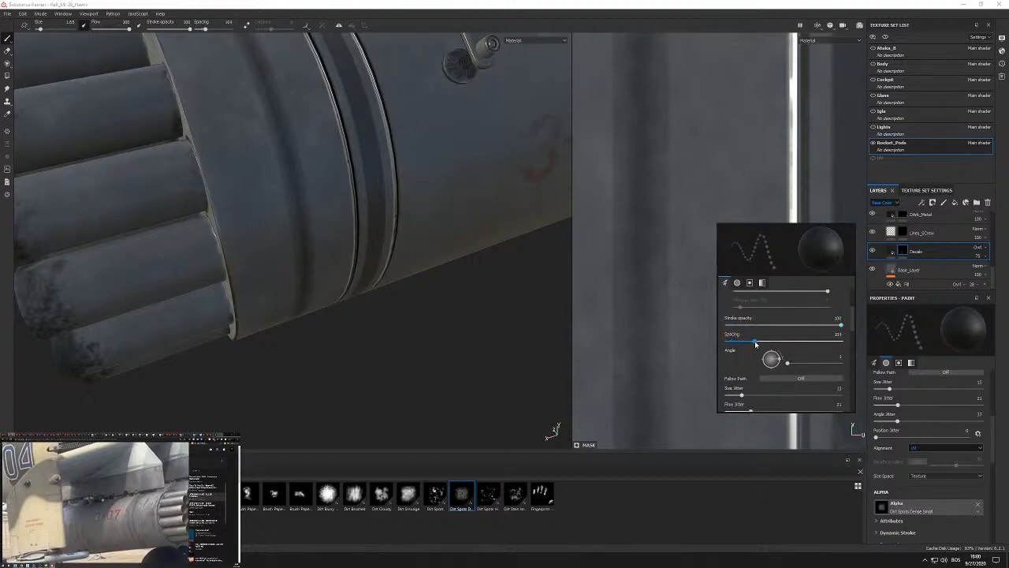
left_click_drag(755, 341, 756, 340)
key("ctrl+z")
key("ctrl+z")
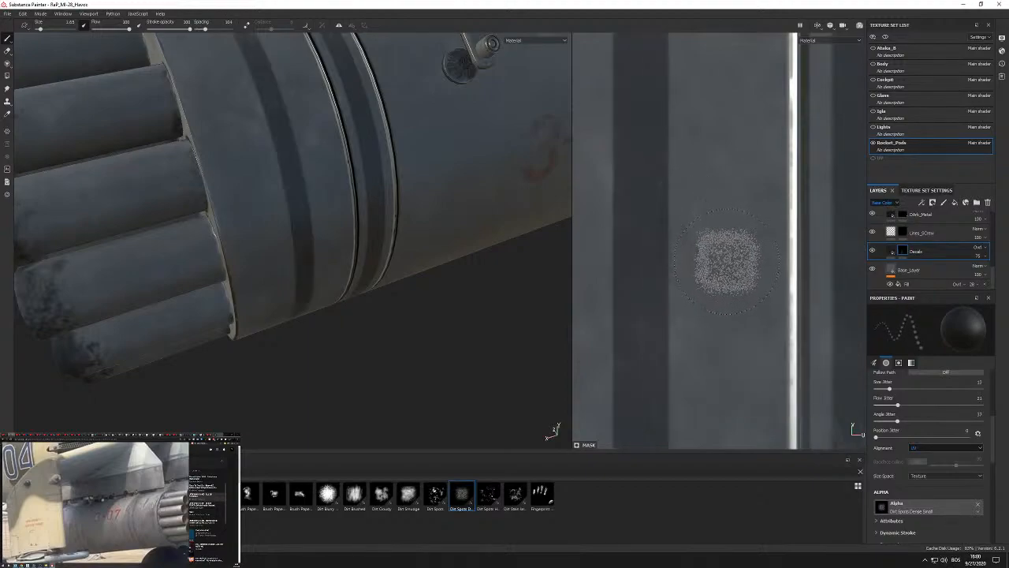
Chip the frontmost dark band on the Decals mask in the UV view using the Dirt Spots alpha.
left_click(435, 494)
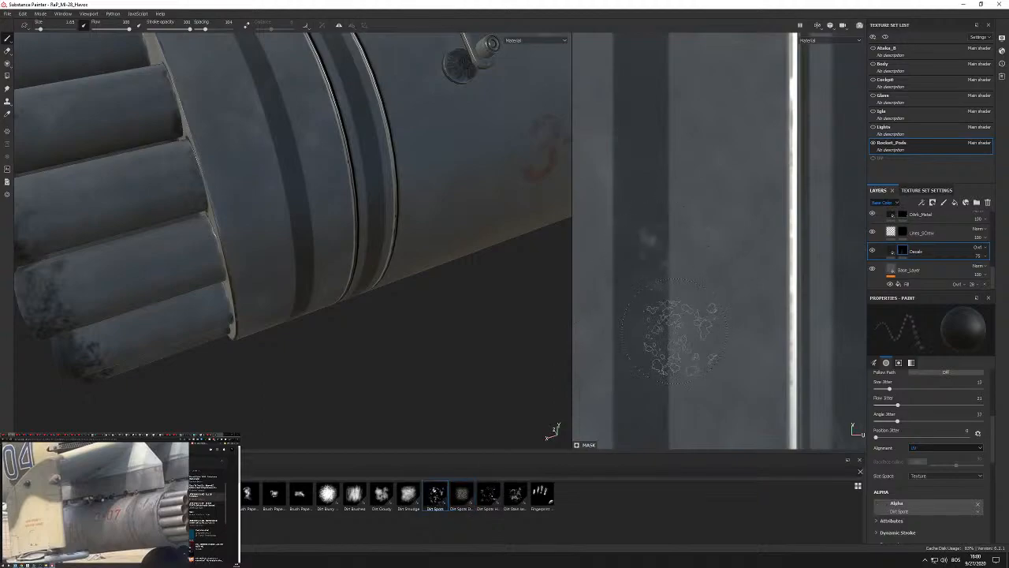
scroll(676, 251, "down", 4)
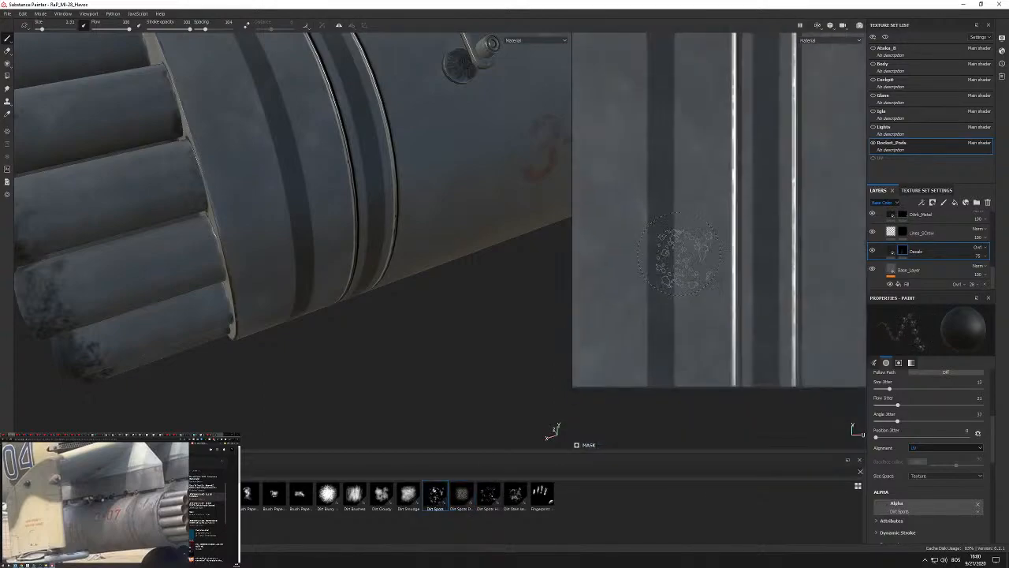
scroll(659, 351, "down", 2)
middle_click_drag(667, 135, 638, 433, "alt")
scroll(653, 312, "down", 1)
scroll(643, 204, "down", 3)
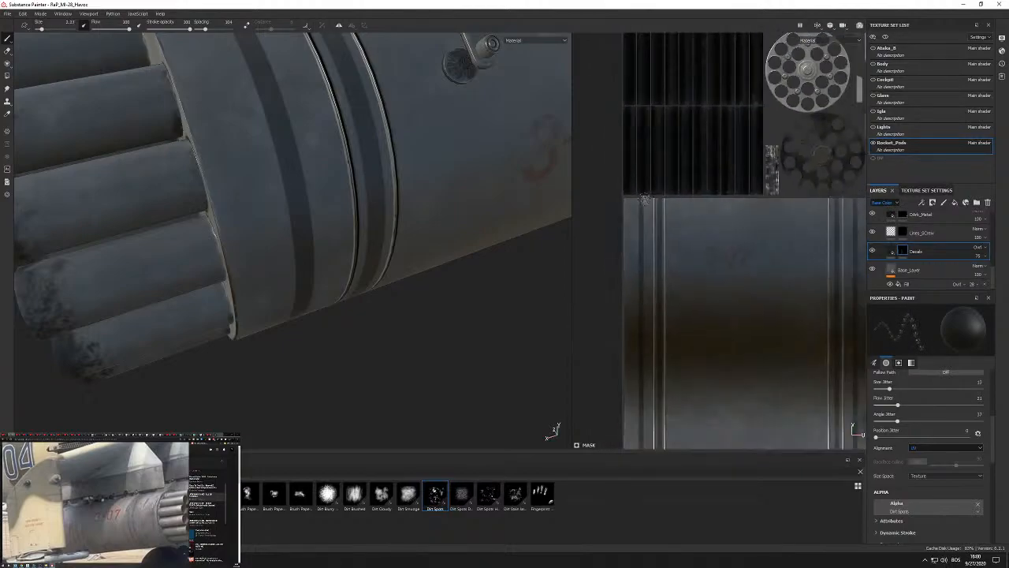
scroll(648, 417, "up", 5)
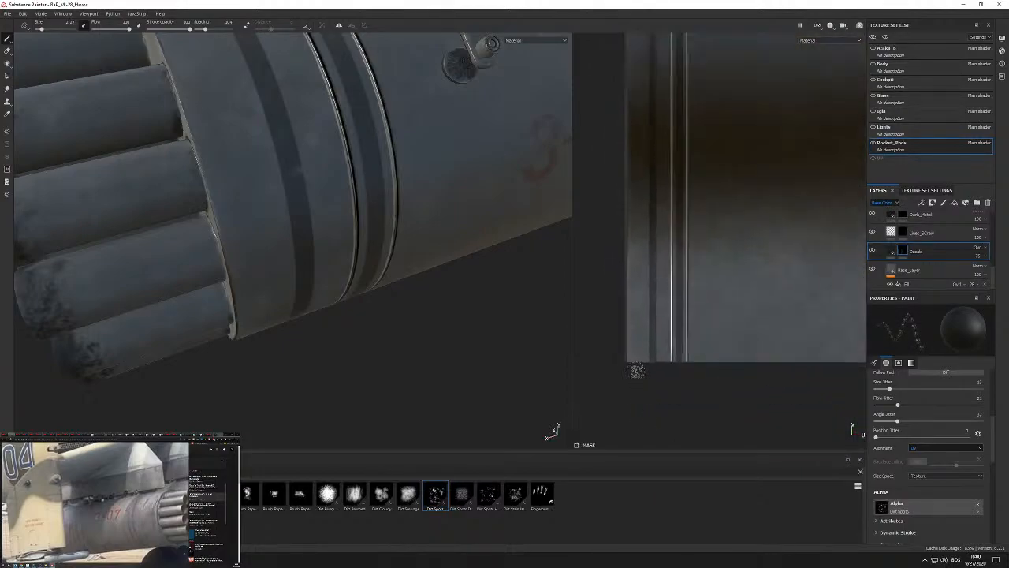
middle_click_drag(685, 374, 707, 401, "alt")
scroll(707, 401, "down", 1)
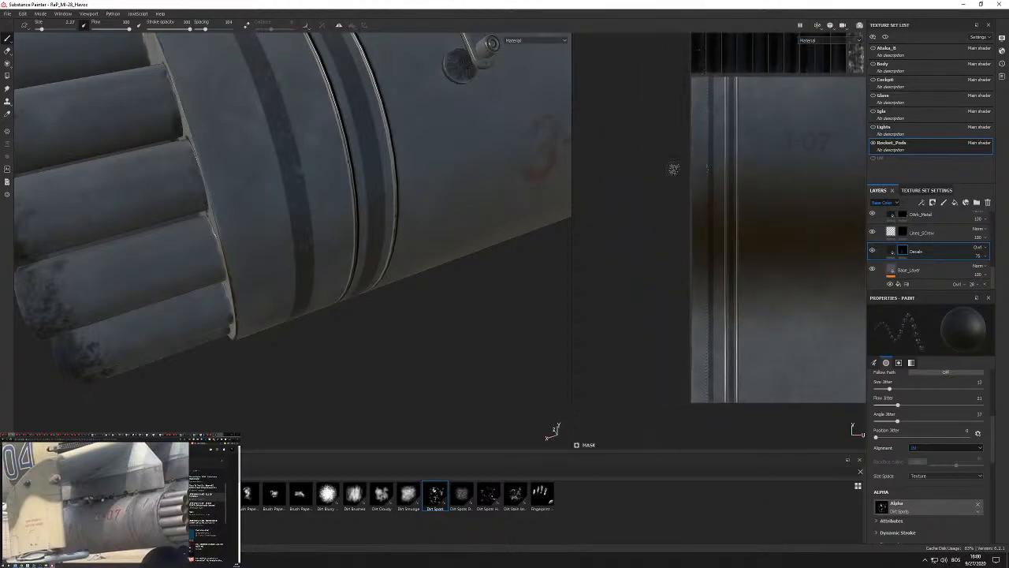
scroll(389, 141, "up", 5)
Set the brush's angle jitter to 55 and chip the dark band between the pod's front metal rings.
right_click(806, 247)
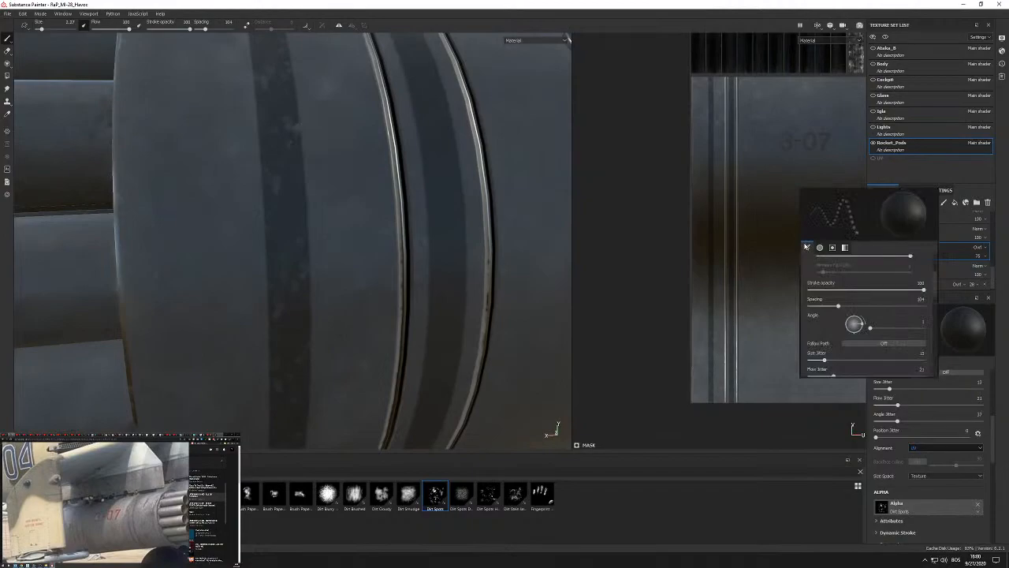
scroll(855, 308, "down", 2)
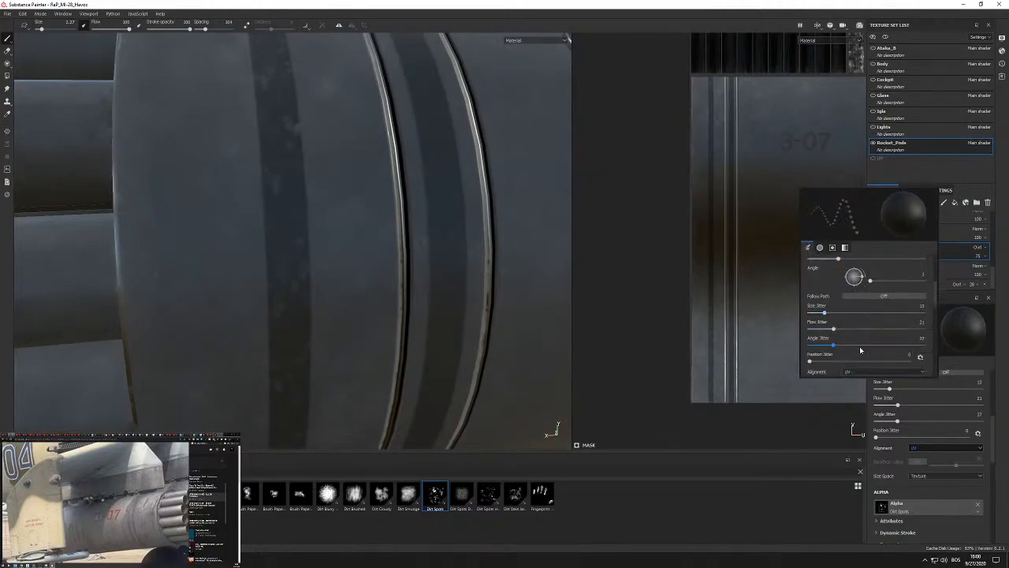
scroll(696, 144, "up", 4)
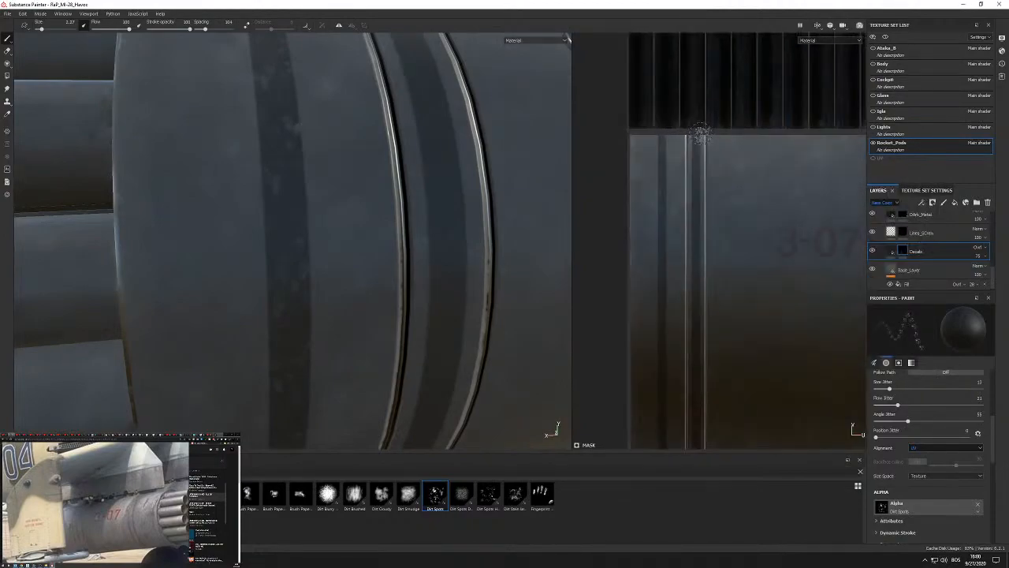
scroll(698, 146, "down", 4)
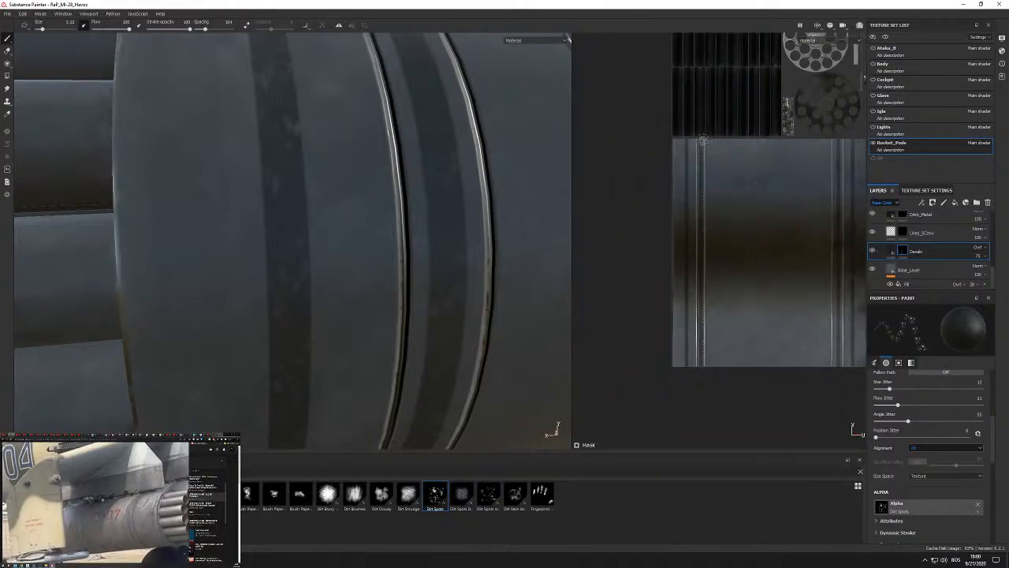
scroll(743, 238, "up", 1)
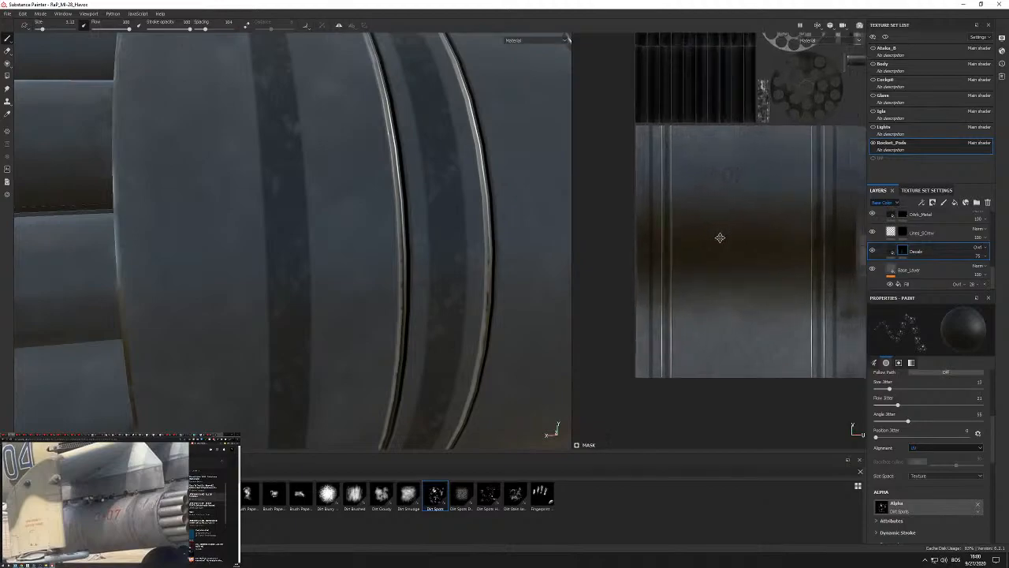
Chip the dark band between the pod's rear metal rings with a straight line of dirt spots.
middle_click_drag(804, 148, 677, 176, "alt")
scroll(691, 167, "up", 3)
scroll(681, 150, "down", 3)
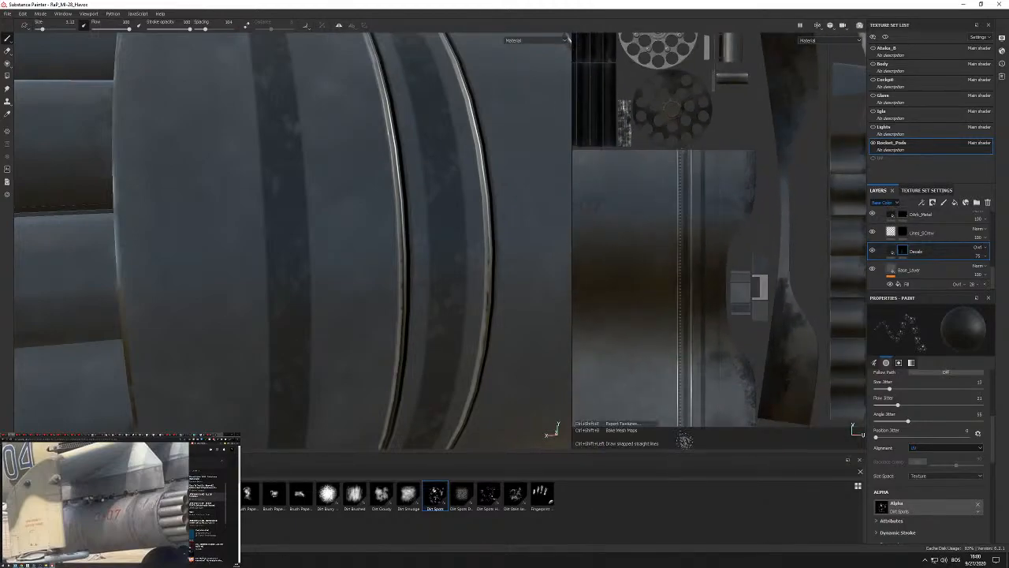
scroll(691, 194, "up", 3)
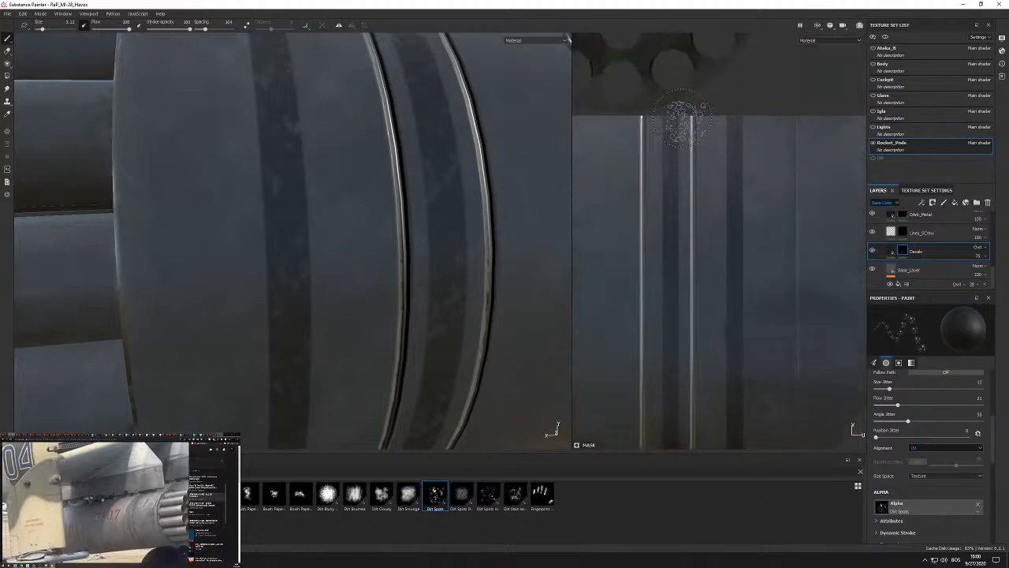
scroll(684, 118, "down", 4)
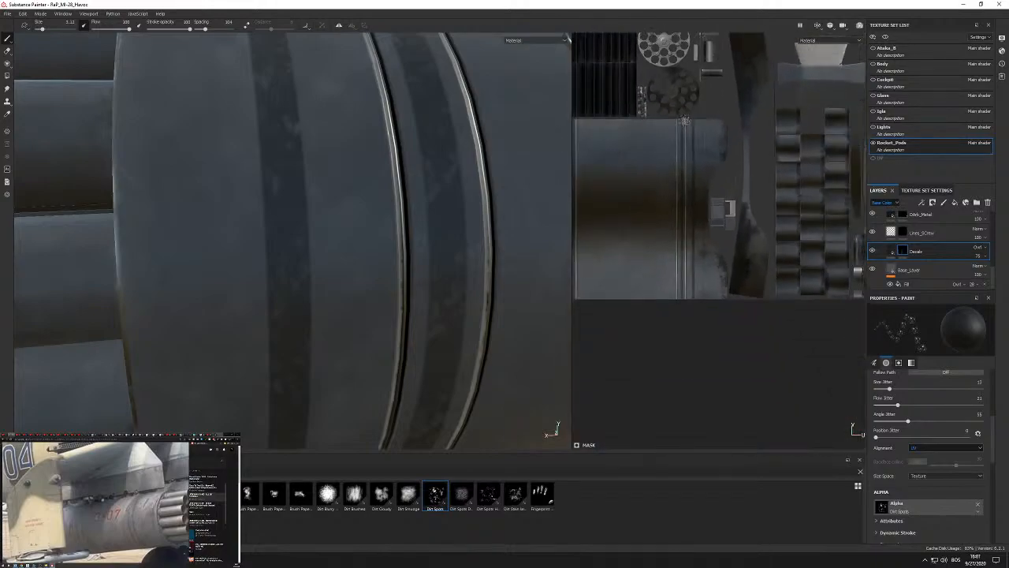
Chip the outer dark band behind the rear metal rings with a straight dirt-spot stroke.
scroll(667, 148, "up", 3)
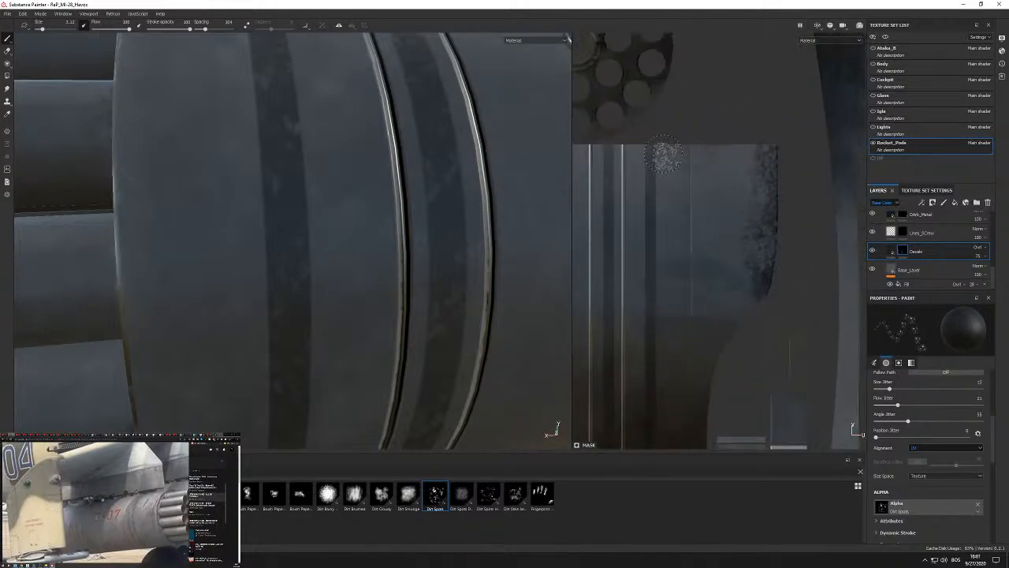
scroll(660, 145, "down", 5)
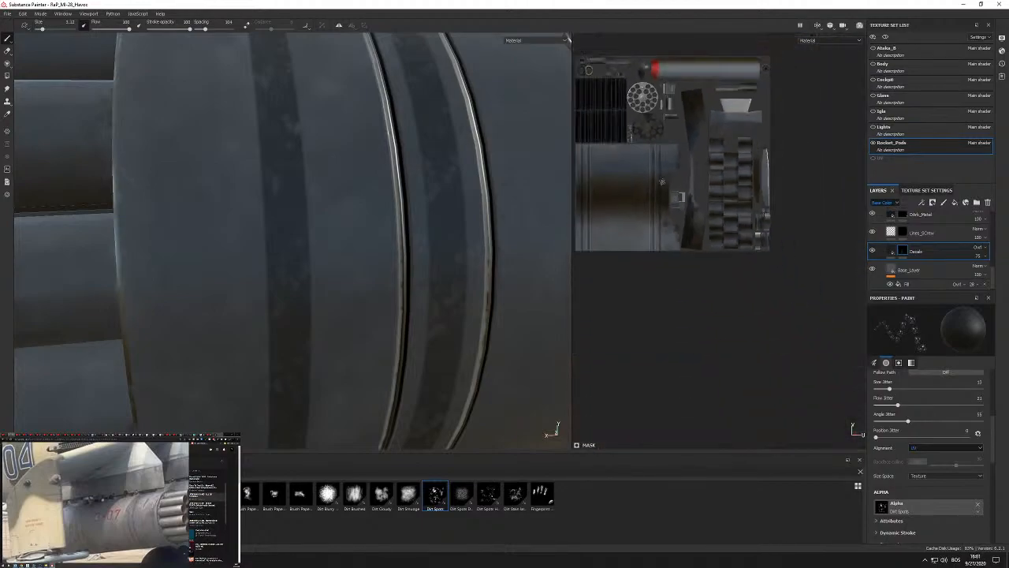
scroll(669, 162, "up", 5)
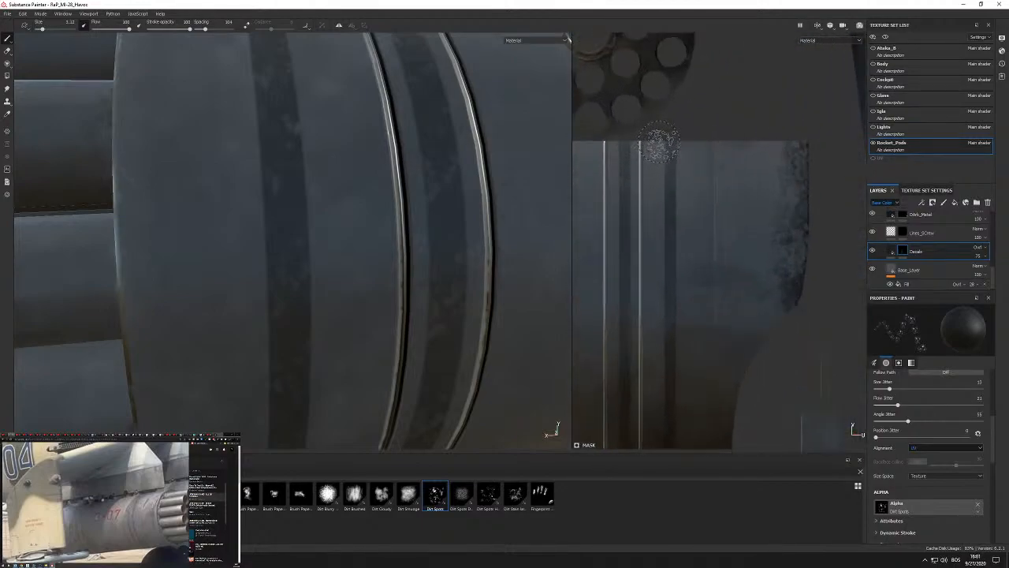
scroll(659, 144, "down", 5)
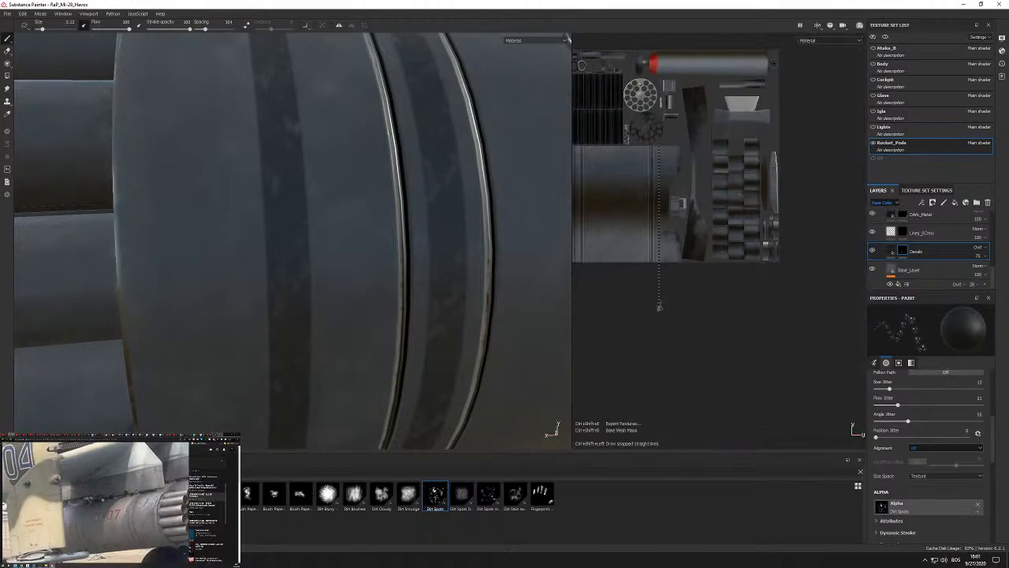
scroll(659, 307, "up", 5)
Add finer chips to the rear dark bands on the Decals mask with a smaller Dirt Spots brush.
left_click_drag(454, 315, 447, 257, "alt")
scroll(448, 256, "down", 4)
middle_click_drag(448, 257, 214, 229, "alt")
middle_click_drag(513, 241, 354, 239, "alt")
left_click_drag(354, 239, 545, 248, "alt")
middle_click_drag(545, 247, 326, 239, "alt")
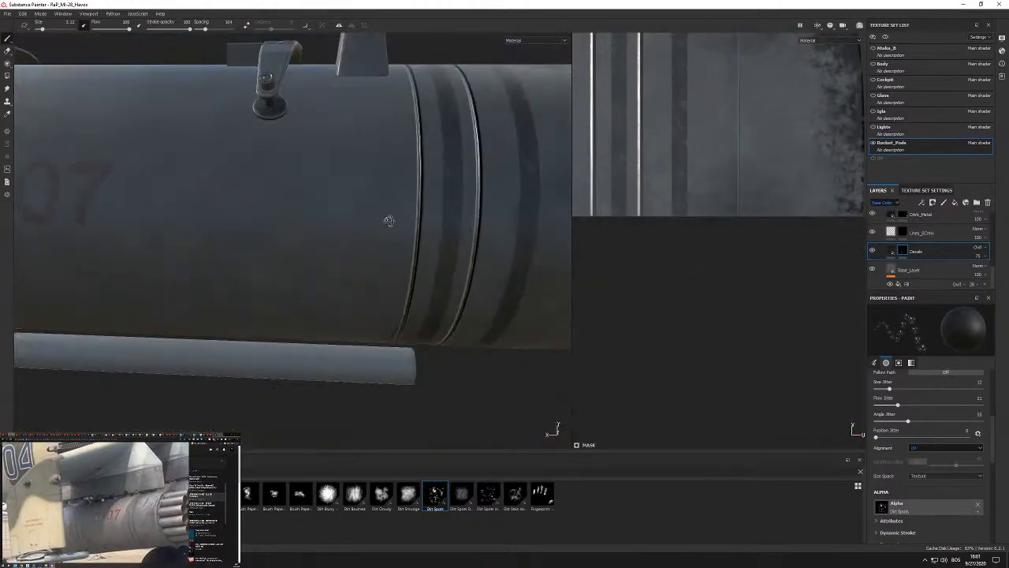
left_click_drag(389, 220, 407, 281, "alt")
scroll(742, 142, "up", 4)
middle_click_drag(686, 161, 810, 273, "alt")
right_click_drag(627, 170, 616, 172, "ctrl")
mouse_move(618, 173)
left_mouse_down()
mouse_move(619, 236)
mouse_move(627, 90)
left_mouse_up()
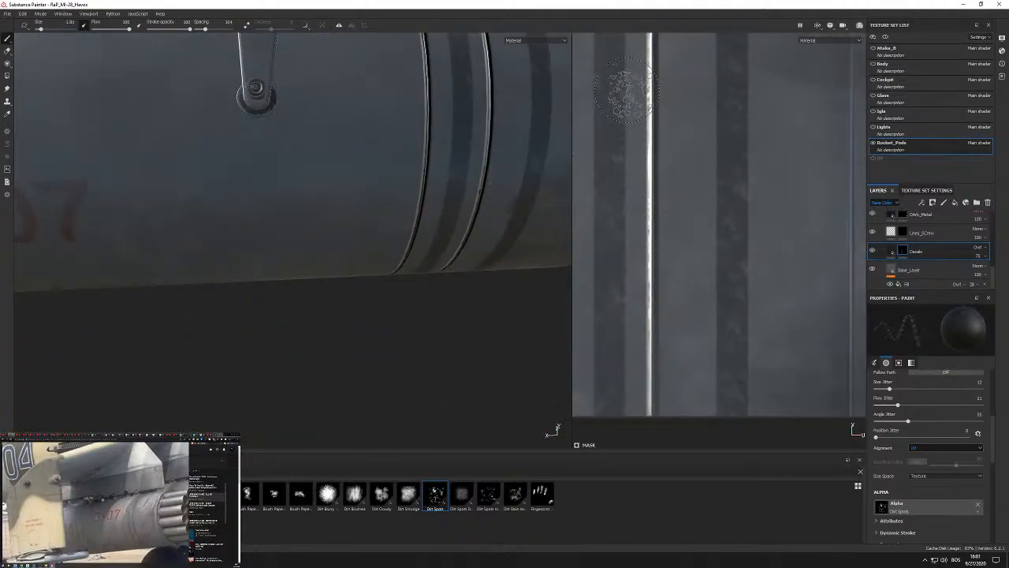
middle_click_drag(664, 252, 743, 308, "alt")
scroll(743, 308, "down", 3)
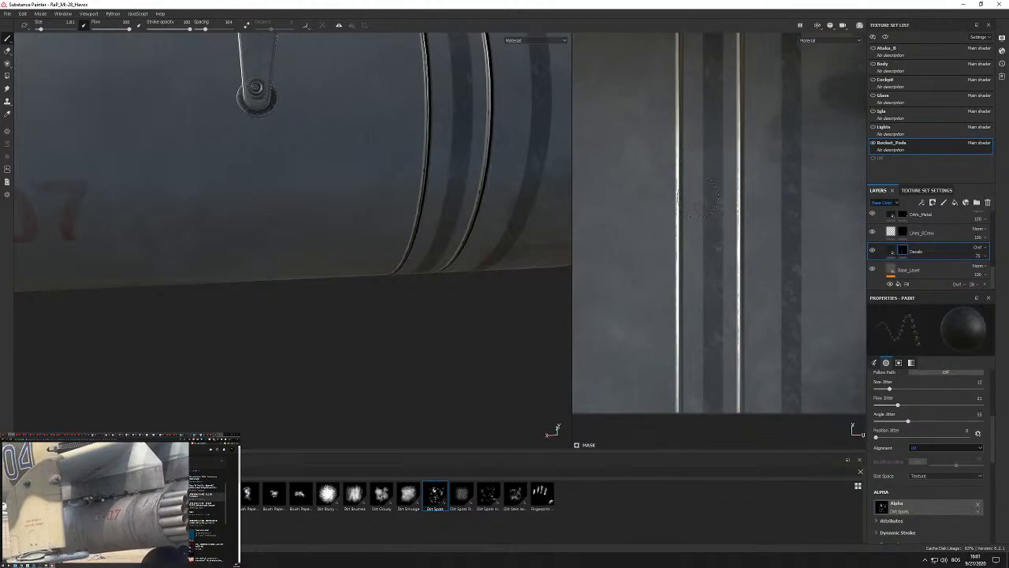
Paint additional fine dirt-spot chips along the pod's front dark bands.
mouse_move(719, 141)
middle_mouse_down("alt")
mouse_move(676, 225)
mouse_move(896, 218)
middle_mouse_up("alt")
middle_click_drag(699, 218, 798, 272, "alt")
scroll(714, 230, "down", 4)
scroll(677, 242, "up", 3)
scroll(677, 242, "up", 2)
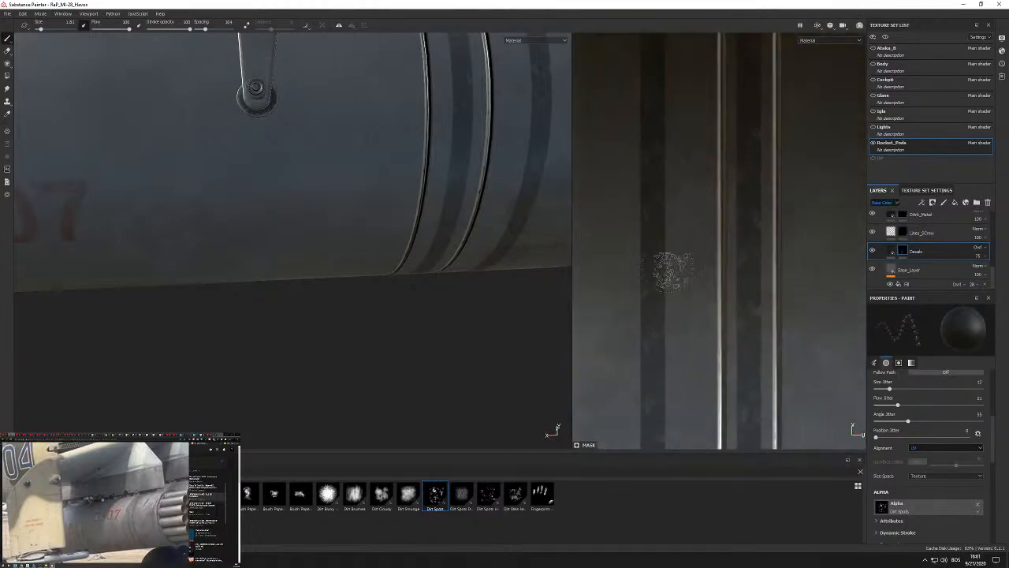
Break up the front dark bands further using a smaller brush with the Dirt Spots Hollow alpha.
scroll(626, 142, "up", 2)
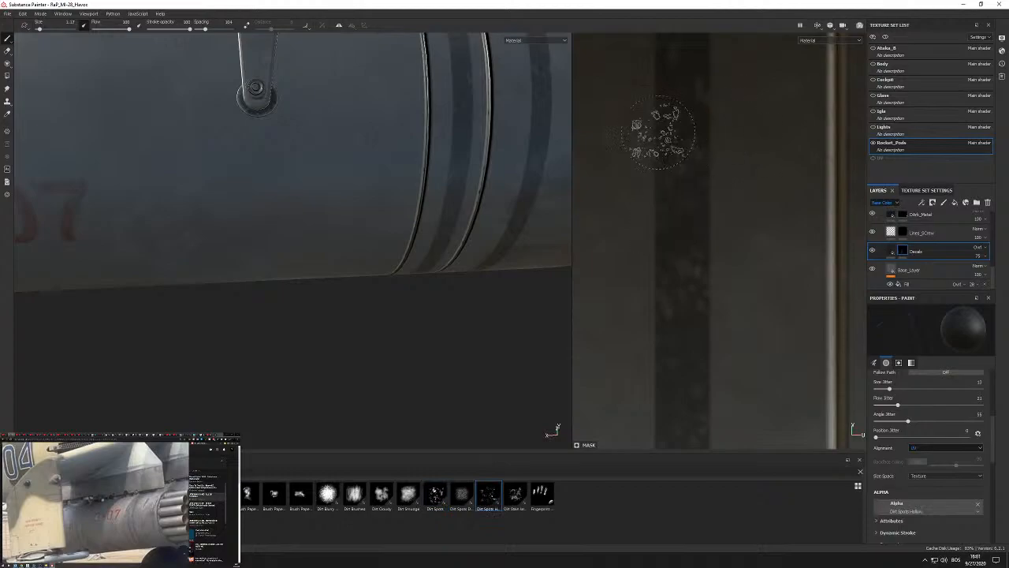
scroll(708, 194, "down", 3)
middle_click_drag(702, 103, 659, 357, "alt")
mouse_move(628, 271)
middle_mouse_down("alt")
mouse_move(692, 334)
mouse_move(670, 355)
middle_mouse_up("alt")
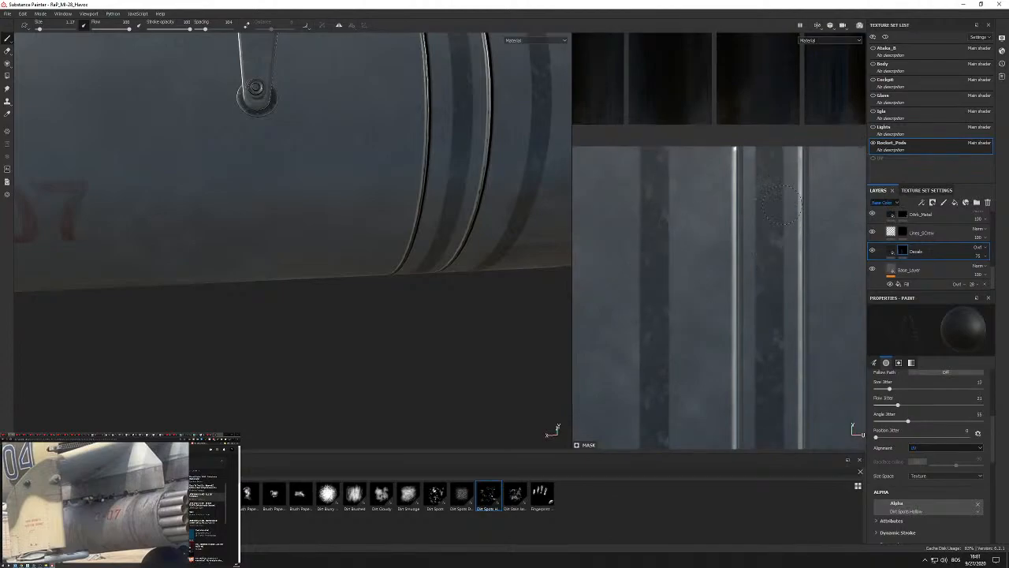
Vary the brush size and add hollow dirt-spot wear to the pod's rear dark bands.
scroll(774, 293, "down", 3)
middle_click_drag(777, 333, 687, 232, "alt")
middle_click_drag(851, 227, 684, 188, "alt")
scroll(684, 188, "up", 2)
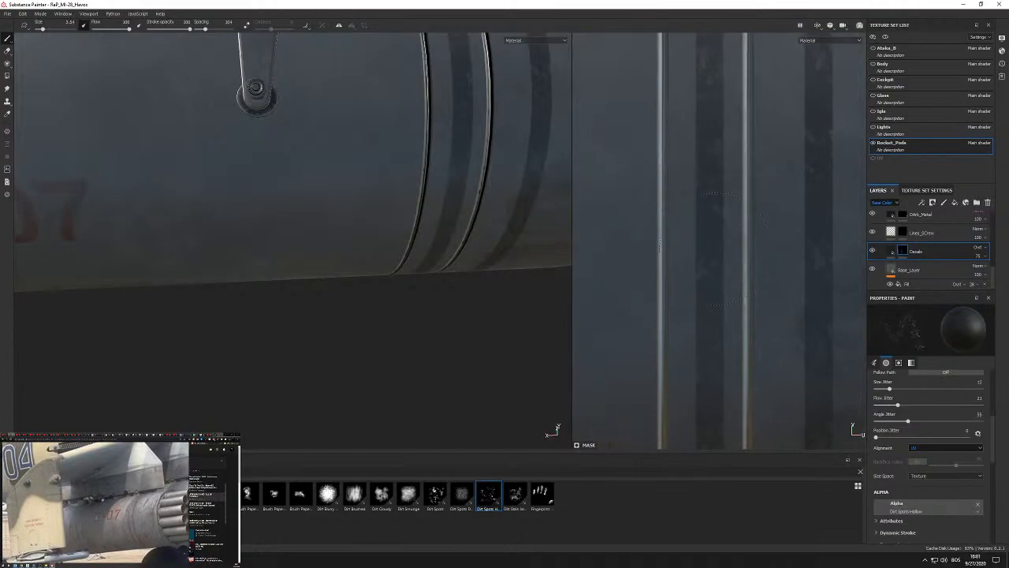
scroll(765, 406, "down", 3)
scroll(781, 315, "up", 5)
right_click(673, 181)
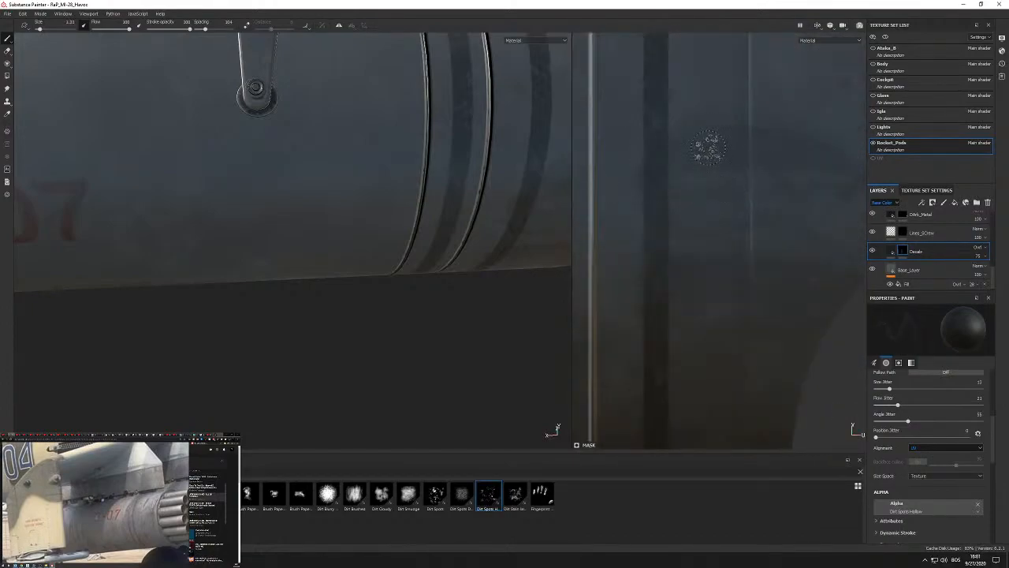
scroll(678, 118, "up", 3)
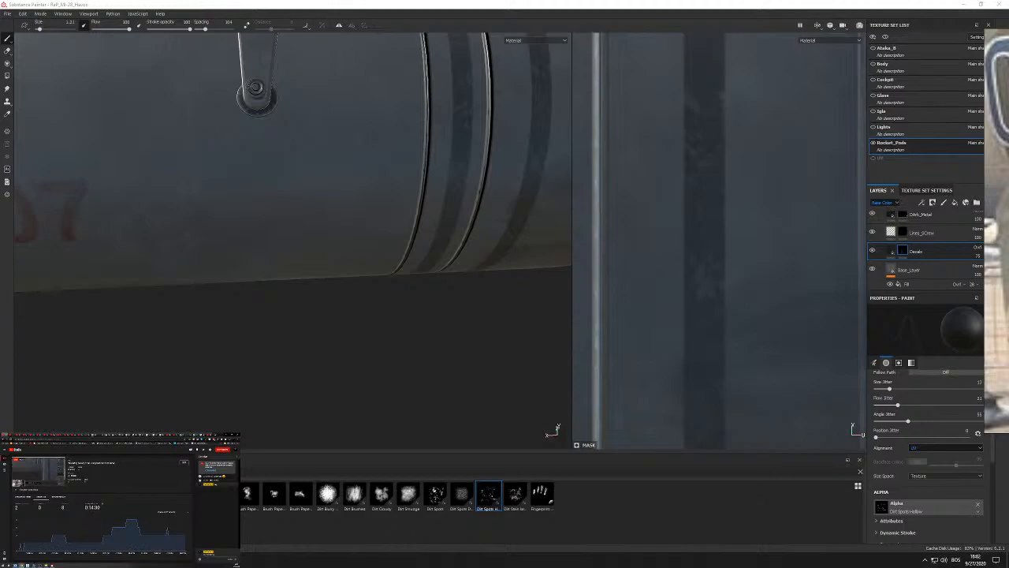
Check the worn bands on the whole pod and show the Body texture set to view it on the helicopter.
scroll(662, 260, "down", 5)
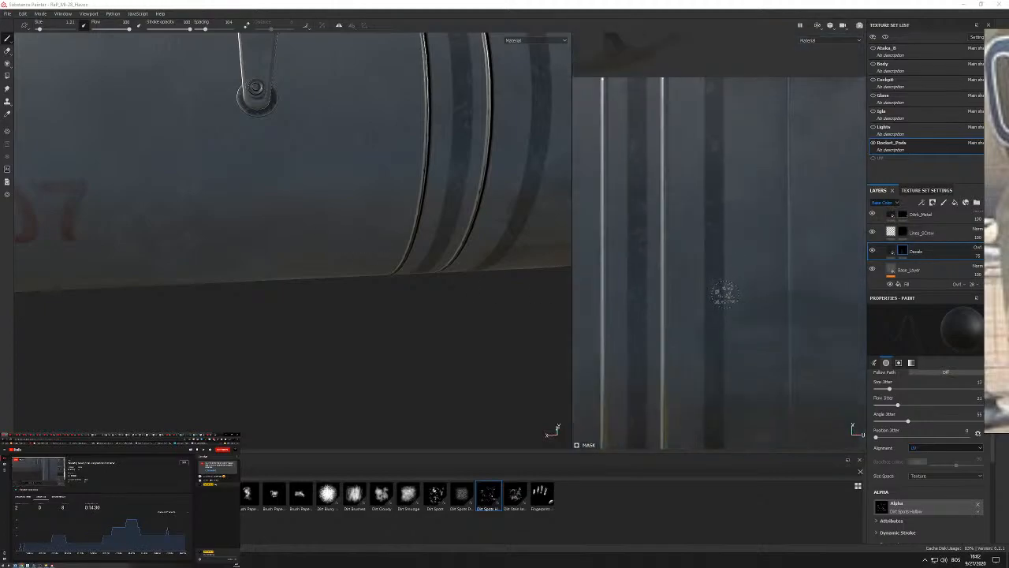
scroll(741, 237, "down", 5)
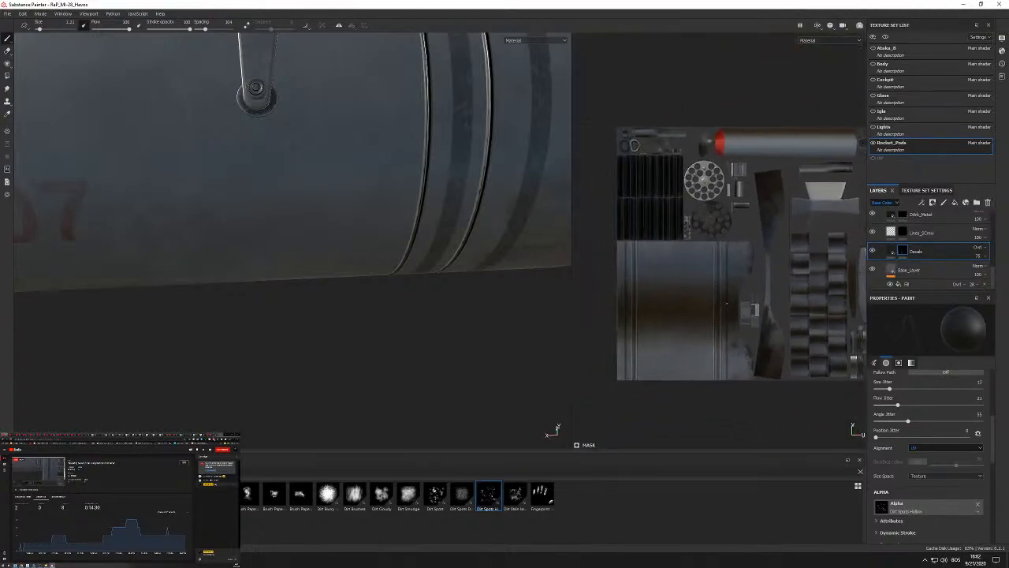
scroll(755, 300, "up", 1)
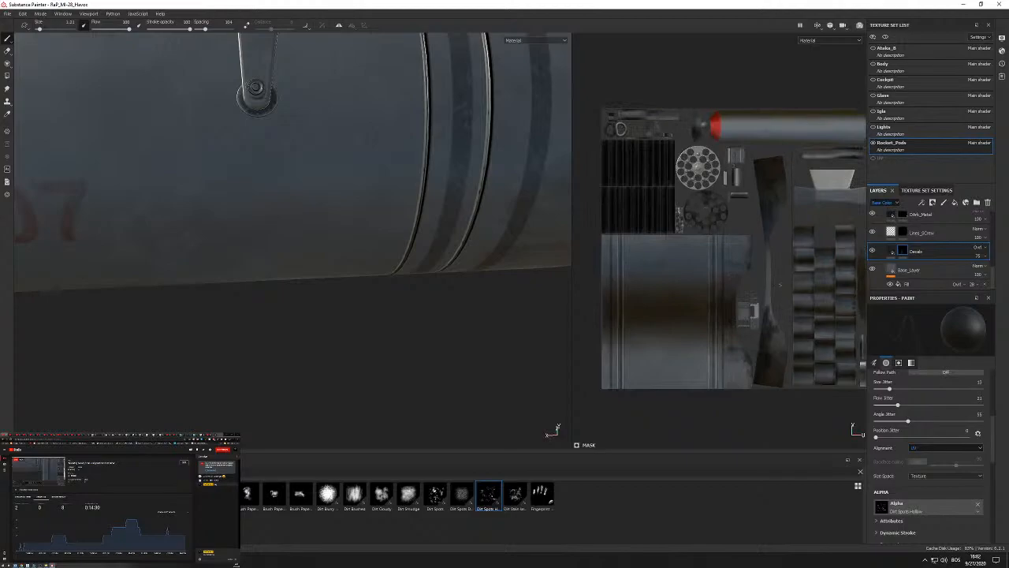
middle_click_drag(780, 285, 752, 290, "alt")
scroll(313, 264, "down", 6)
left_click_drag(313, 264, 371, 260, "alt")
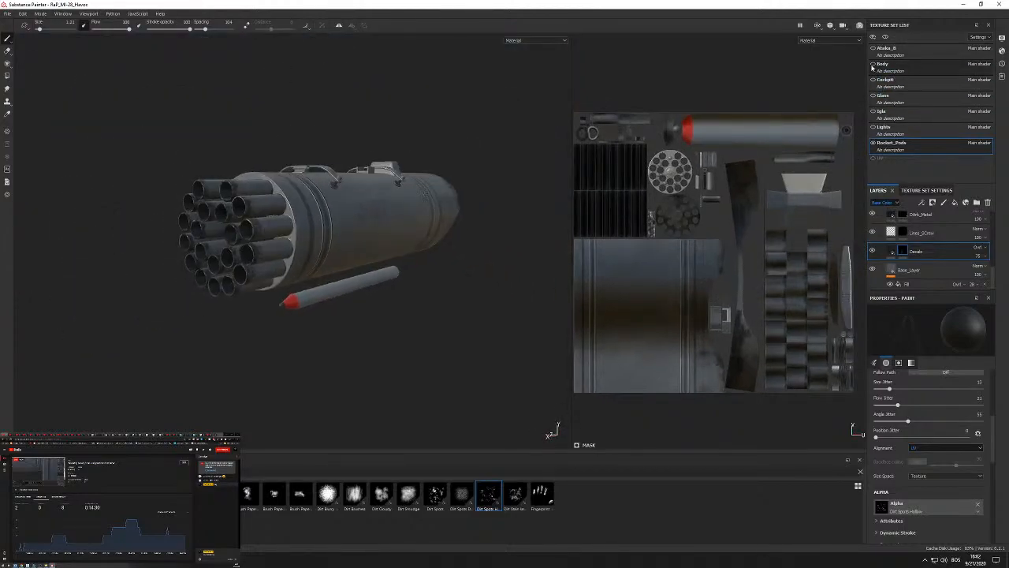
left_click(871, 68)
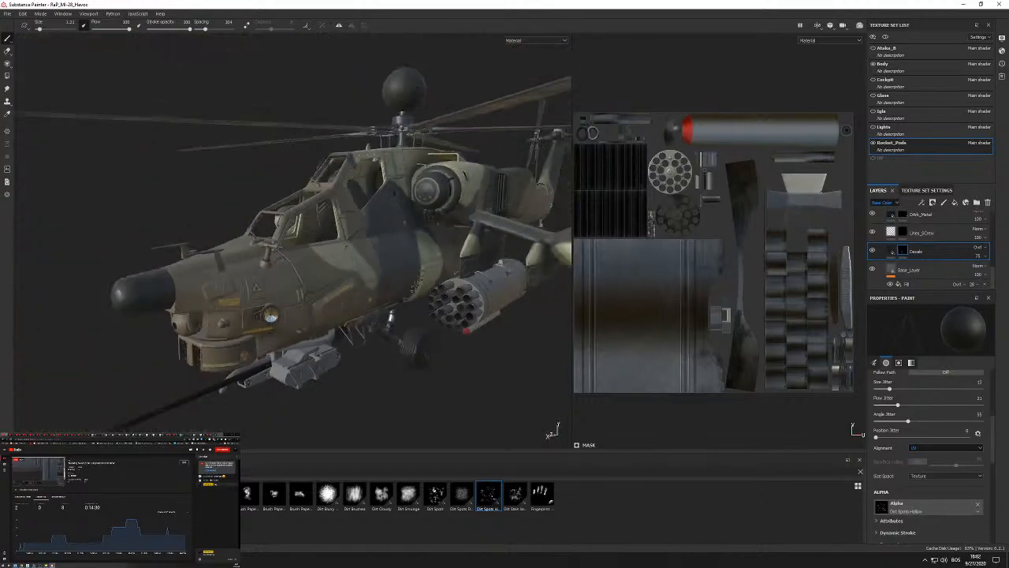
Show the Cockpit texture set and examine the cockpit interior through the open canopy of the camouflaged fuselage.
left_click(873, 81)
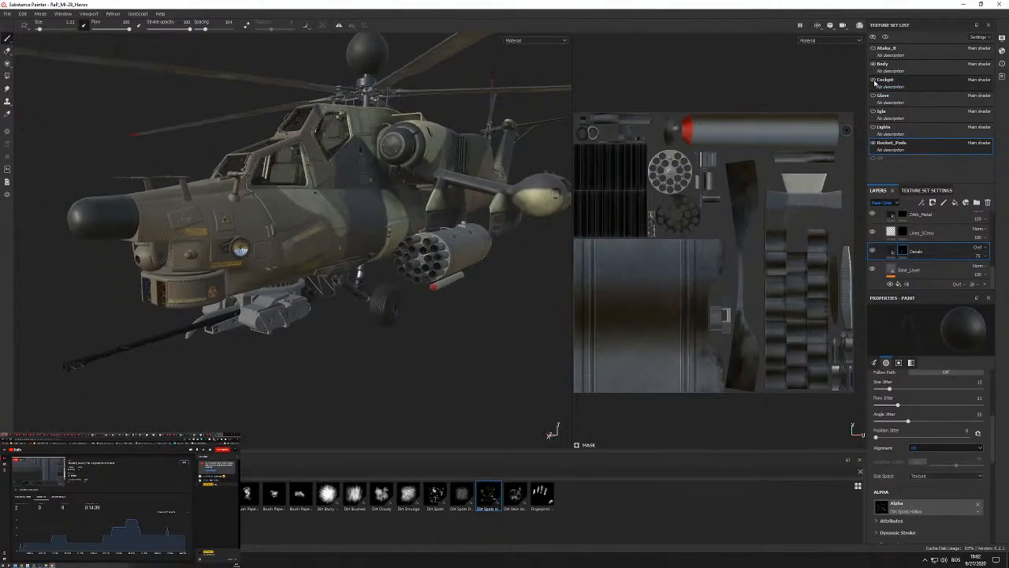
left_click_drag(304, 196, 367, 263, "alt")
right_click_drag(368, 264, 363, 222, "alt")
left_click_drag(362, 222, 384, 221, "alt")
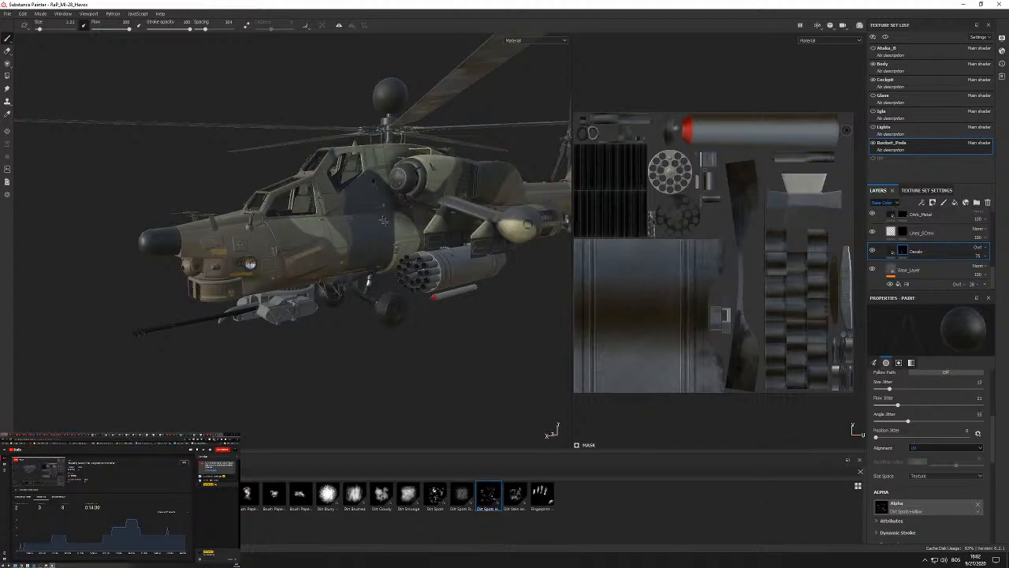
left_click_drag(304, 230, 365, 213, "alt")
middle_click_drag(365, 214, 130, 185, "alt")
right_click_drag(130, 186, 275, 241, "alt")
left_click_drag(275, 242, 323, 254, "alt")
right_click_drag(323, 254, 243, 301, "alt")
left_click_drag(243, 301, 379, 281, "alt")
middle_click_drag(378, 282, 284, 336, "alt")
right_click_drag(284, 335, 312, 350, "alt")
middle_click_drag(313, 350, 306, 394, "alt")
right_click_drag(305, 394, 371, 402, "alt")
left_click_drag(371, 403, 331, 355, "alt")
right_click_drag(331, 355, 260, 347, "alt")
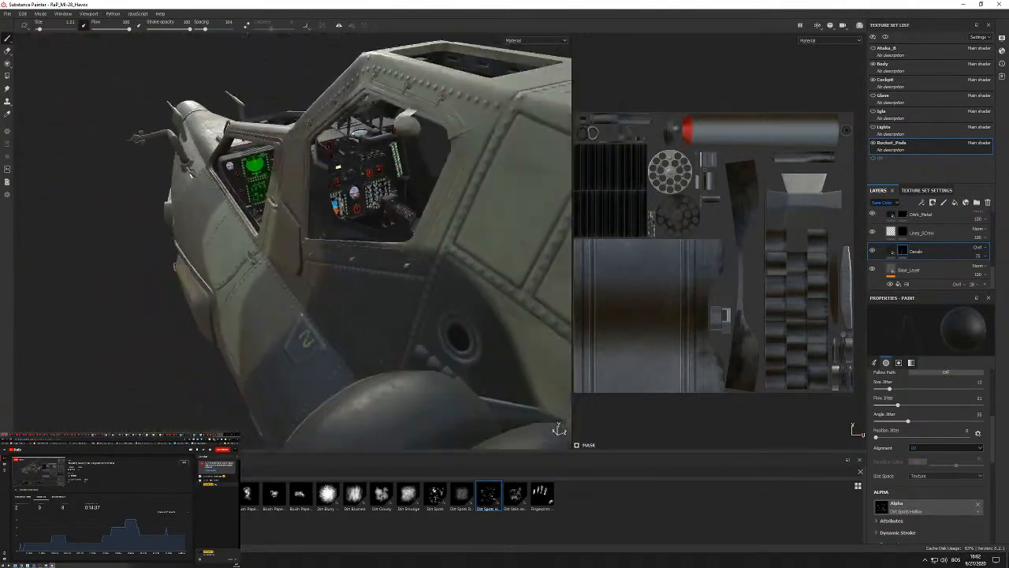
middle_click_drag(441, 261, 371, 315, "alt")
right_click_drag(441, 304, 392, 293, "alt")
left_click_drag(392, 292, 336, 177, "alt")
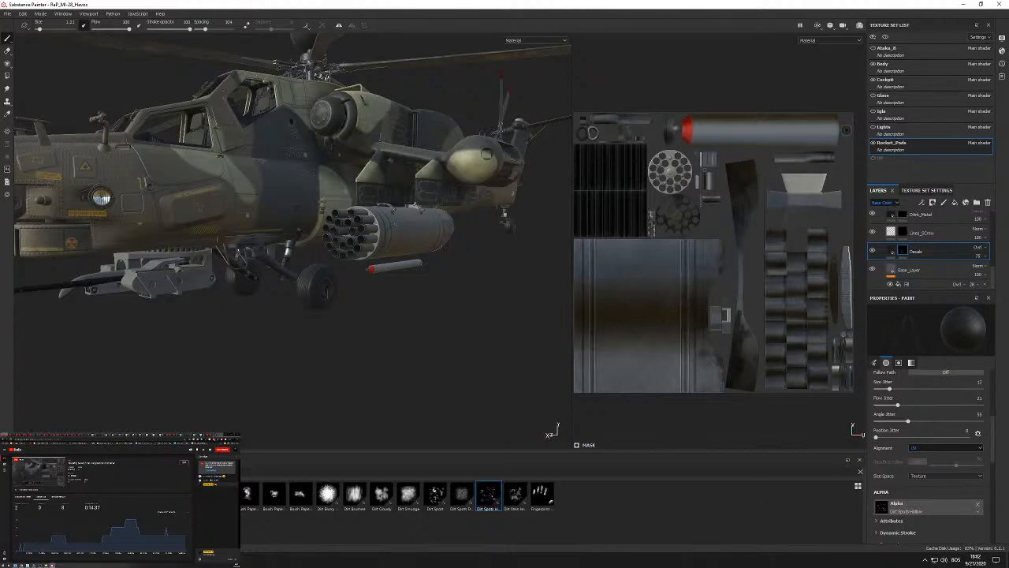
Examine the chipped dark bands at the rocket pod's front as mounted under the wing, both close up and from farther away.
scroll(410, 226, "up", 6)
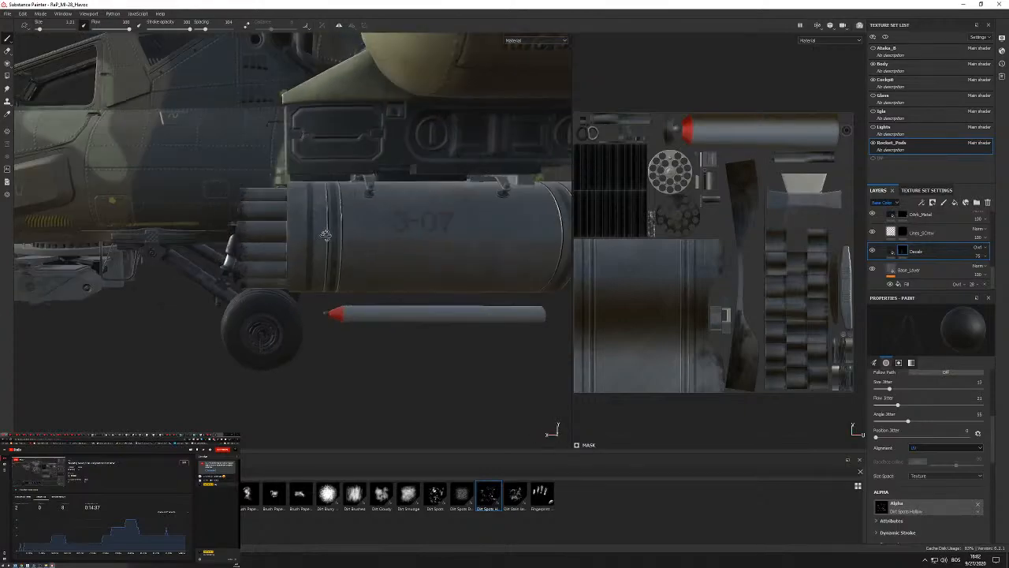
left_click_drag(317, 230, 279, 222, "alt")
scroll(349, 203, "up", 4)
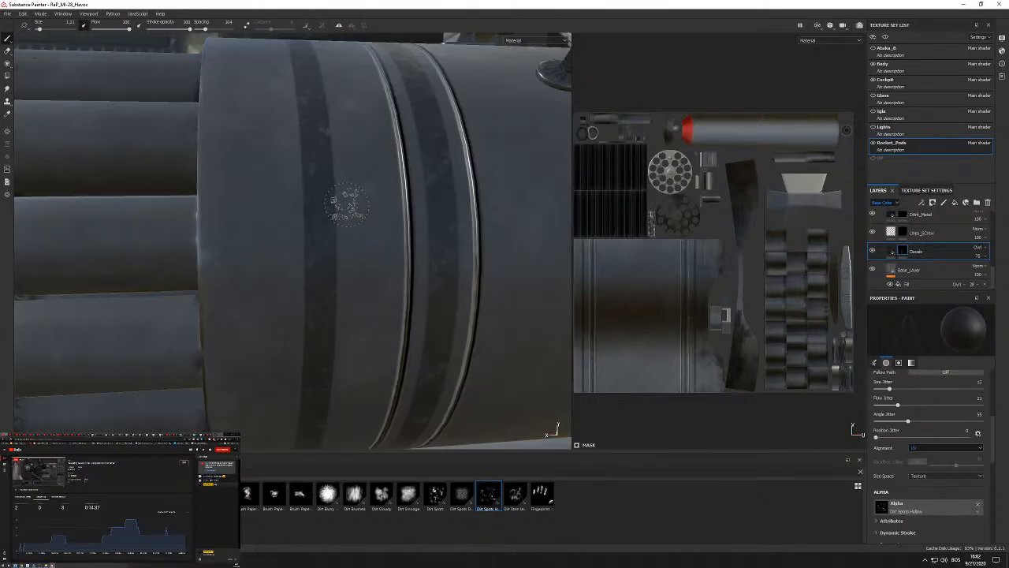
left_click_drag(349, 203, 365, 225, "alt")
scroll(353, 236, "down", 4)
scroll(353, 235, "down", 4)
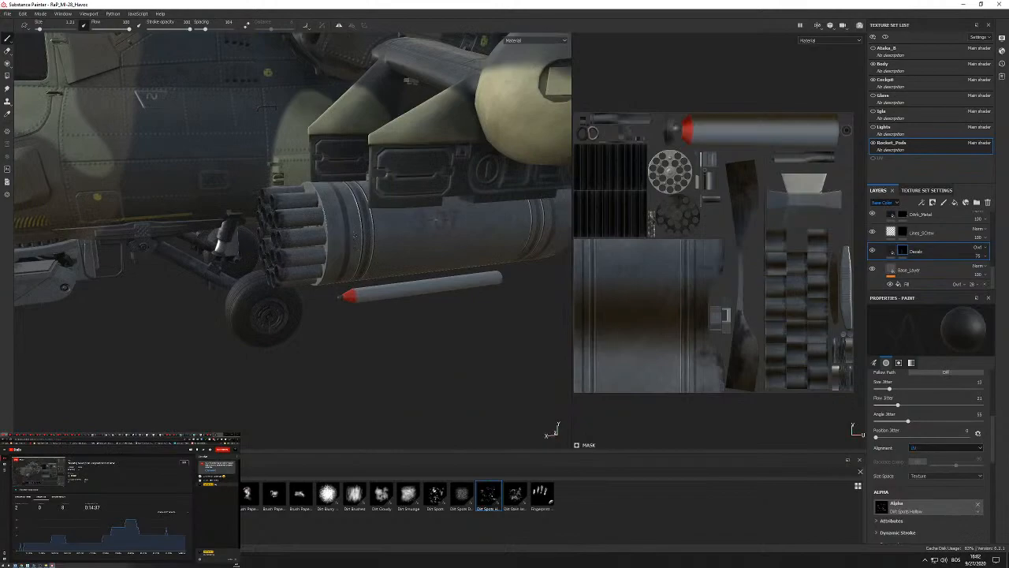
left_click_drag(434, 218, 423, 332, "alt")
scroll(347, 237, "up", 4)
scroll(340, 235, "down", 6)
scroll(331, 234, "up", 4)
scroll(347, 229, "up", 4)
scroll(329, 230, "down", 3)
scroll(329, 230, "down", 5)
Compare the pod's launch tubes and worn front bands with the surrounding fuselage and landing gear textures.
left_click_drag(329, 229, 367, 201, "alt")
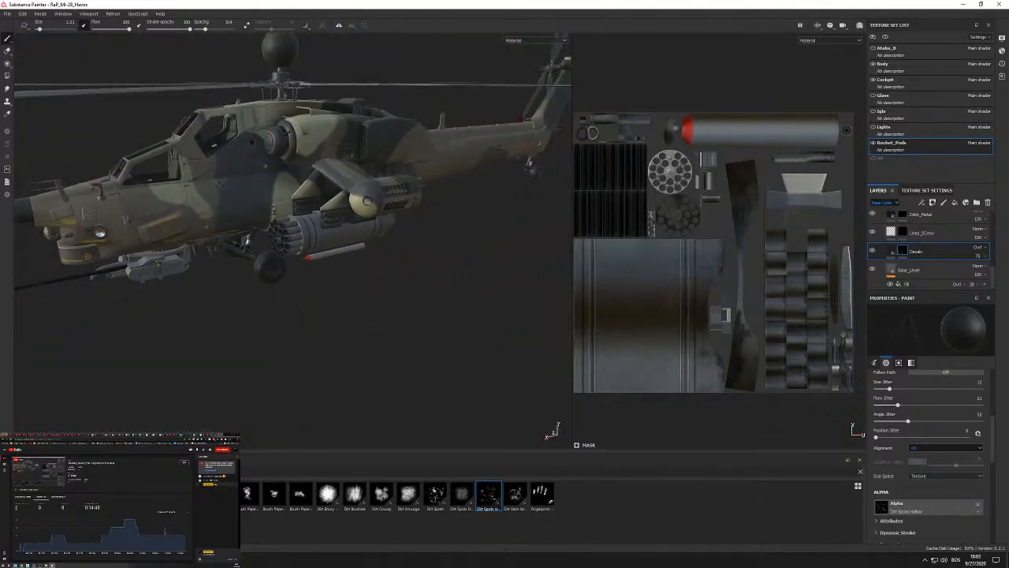
scroll(360, 145, "up", 3)
left_click_drag(360, 145, 316, 152, "alt")
scroll(395, 156, "up", 4)
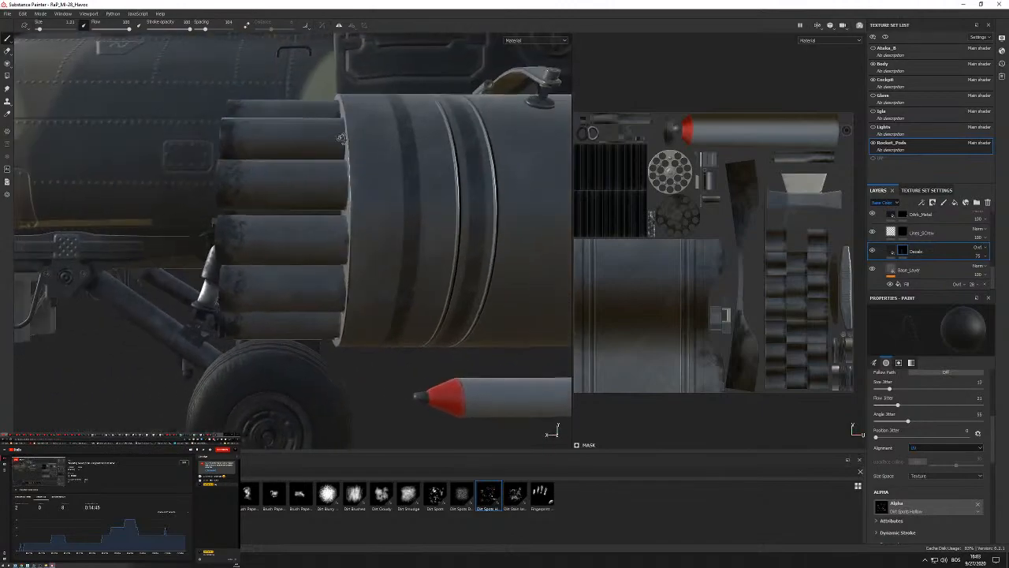
scroll(453, 165, "down", 6)
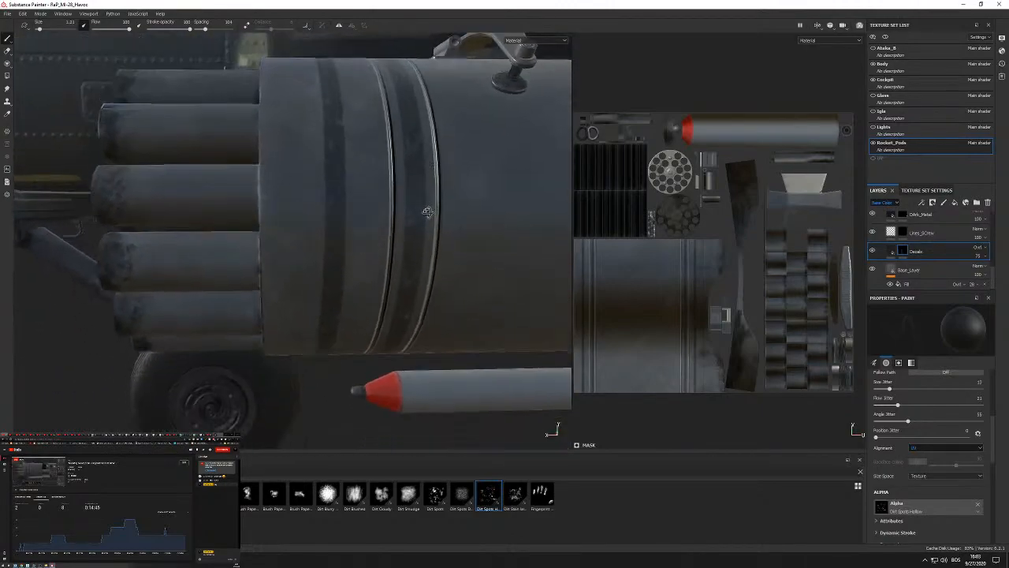
scroll(411, 210, "up", 3)
left_click_drag(411, 210, 498, 207, "alt")
scroll(292, 228, "down", 8)
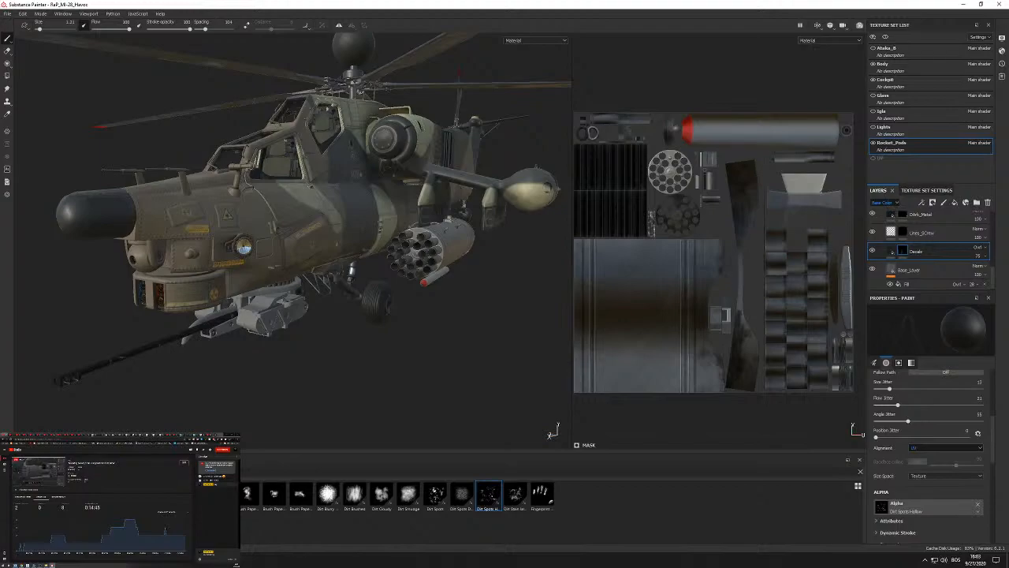
Show the Glass, Igla and Lights texture sets and examine the Igla launchers beside the rocket pod.
left_click_drag(366, 232, 236, 271, "alt")
left_click_drag(370, 227, 403, 213, "alt")
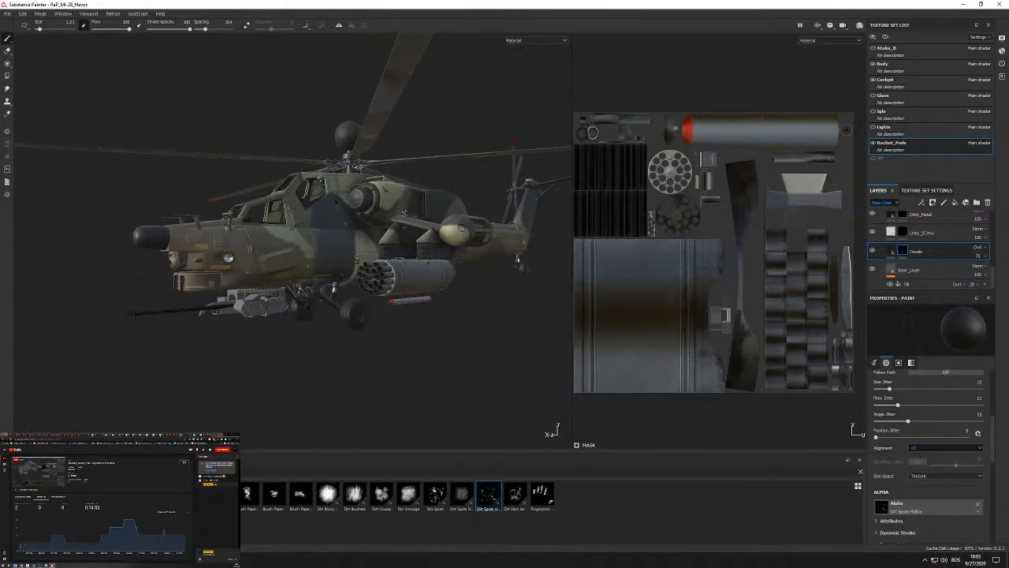
left_click_drag(315, 186, 363, 254, "alt")
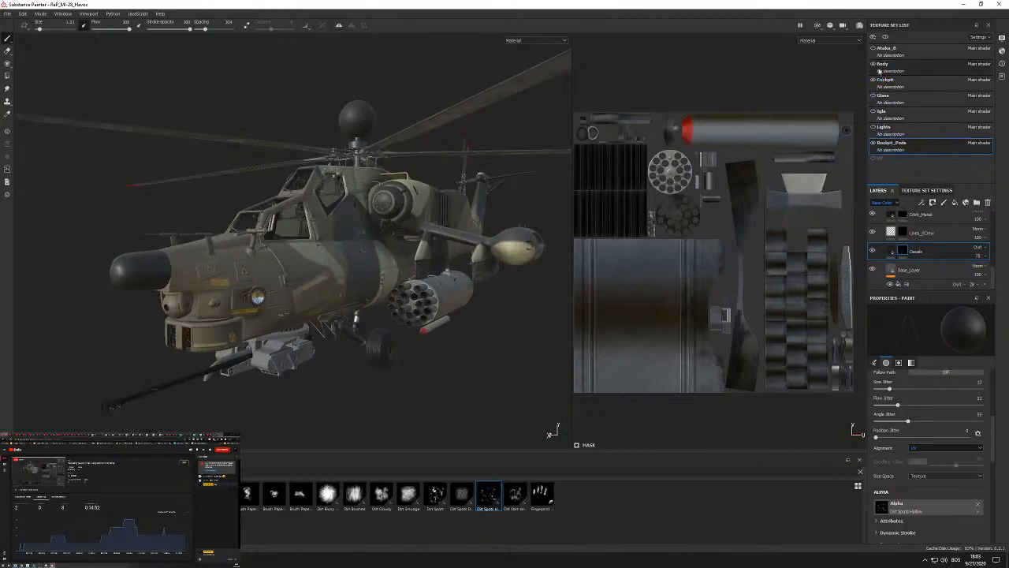
left_click(873, 111)
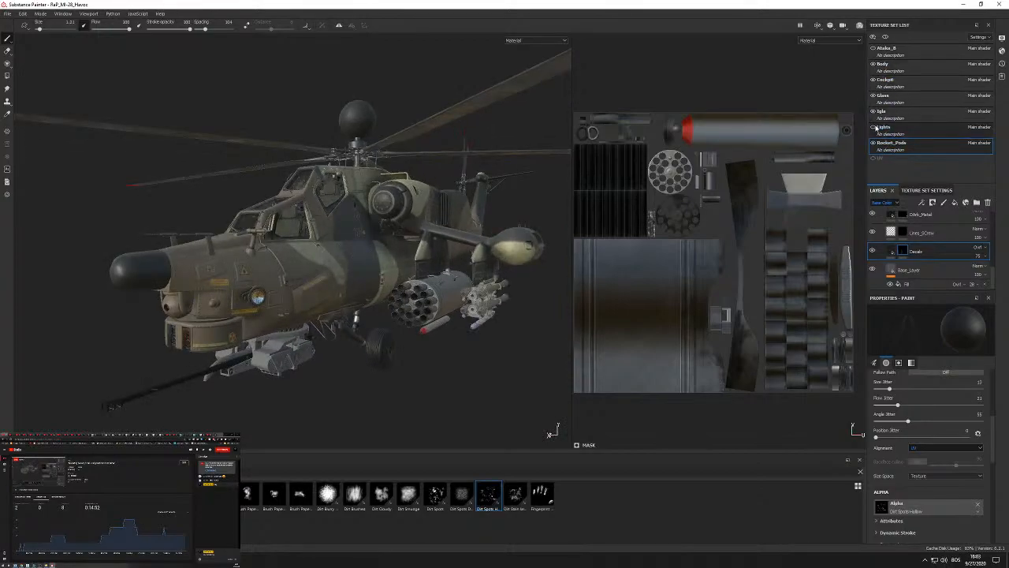
left_click_drag(365, 317, 315, 237, "alt")
right_click_drag(316, 237, 330, 246, "alt")
left_click_drag(330, 246, 311, 158, "alt")
right_click_drag(311, 158, 336, 166, "alt")
middle_click_drag(335, 166, 347, 93, "alt")
right_click_drag(347, 93, 362, 96, "alt")
right_click_drag(262, 259, 275, 233, "alt")
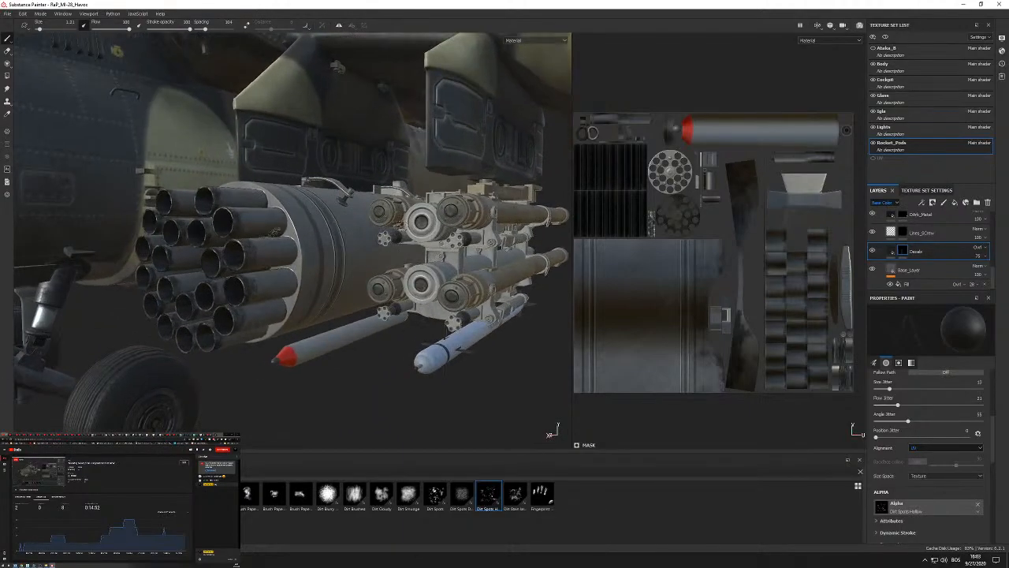
Hide the Cockpit, Glass, Igla and Lights texture sets and examine the mounted pod from its front and rear.
left_click(873, 128)
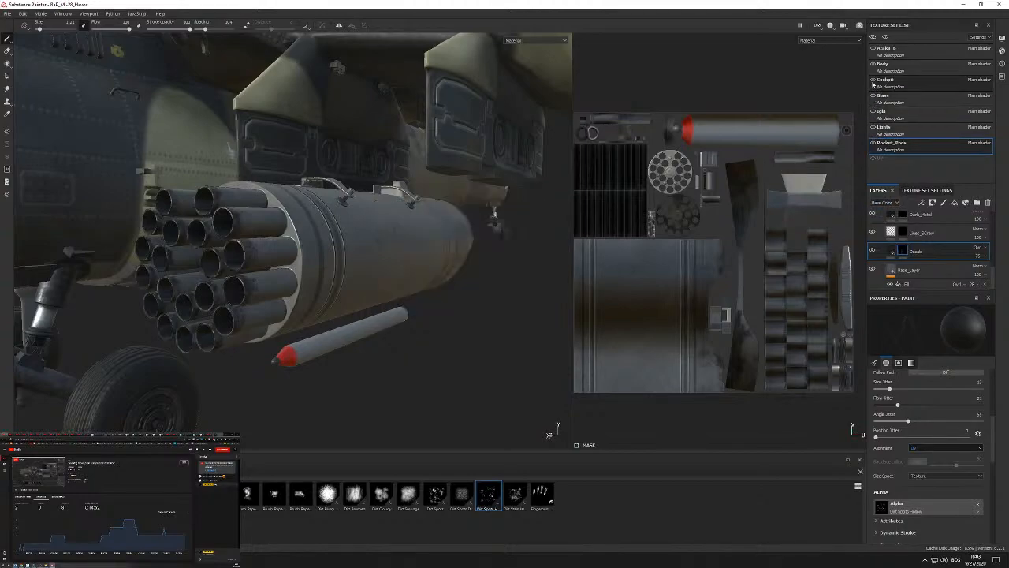
left_click_drag(337, 66, 386, 246, "alt")
right_click_drag(260, 264, 288, 217, "alt")
left_click_drag(286, 213, 272, 170, "alt")
right_click_drag(272, 169, 237, 260, "alt")
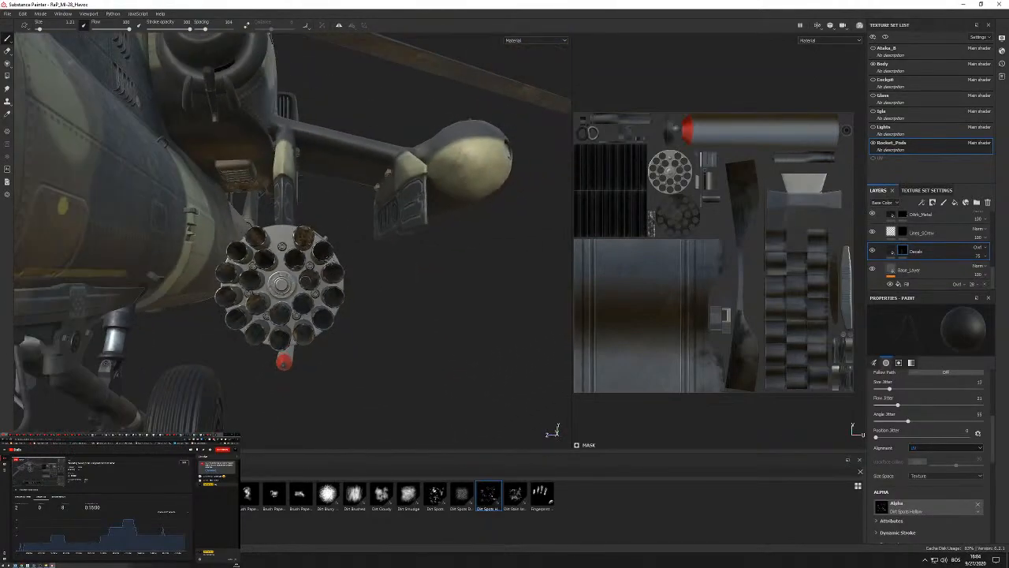
left_click_drag(237, 261, 272, 288, "alt")
right_click_drag(273, 288, 300, 272, "alt")
left_click_drag(299, 272, 489, 316, "alt")
left_click_drag(306, 171, 337, 266, "alt")
left_click_drag(227, 116, 272, 107, "alt")
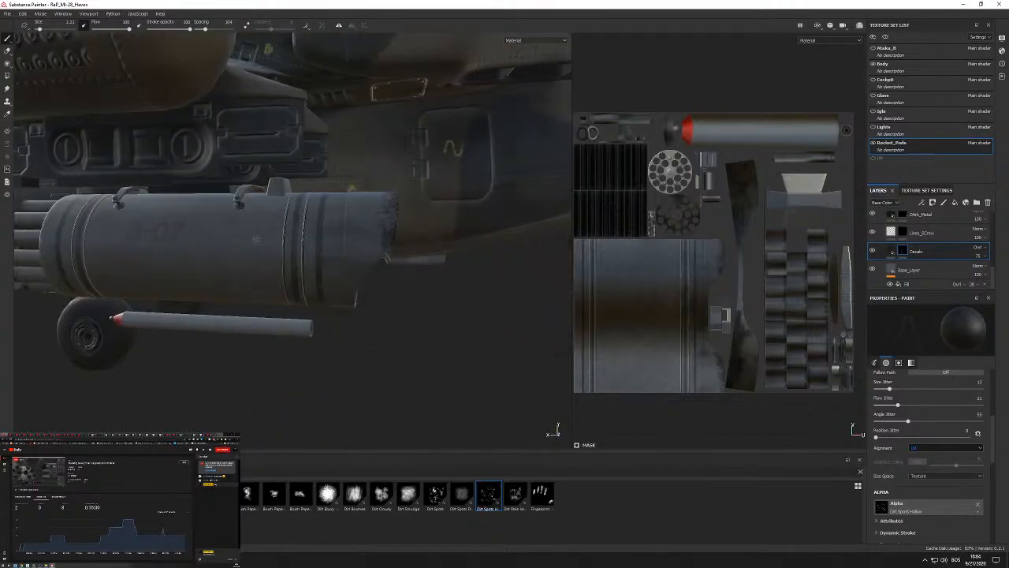
middle_click_drag(235, 235, 344, 268, "alt")
scroll(344, 269, "down", 4)
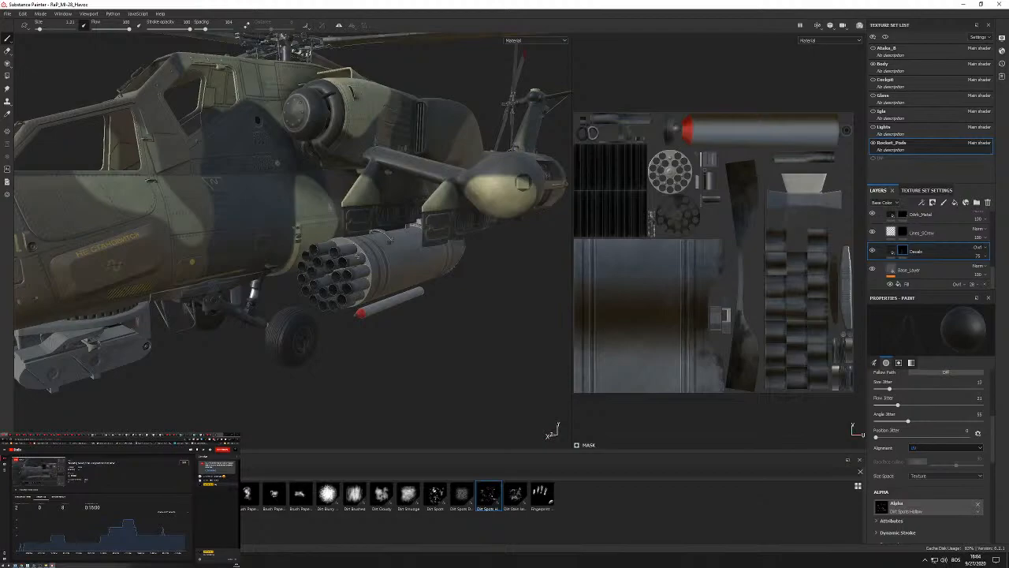
Examine the pod's tube openings, front plate and side surface against the helicopter body from several angles.
left_click_drag(167, 328, 149, 254, "alt")
right_click_drag(149, 254, 339, 264, "alt")
left_click_drag(339, 264, 367, 199, "alt")
right_click_drag(348, 224, 354, 234, "alt")
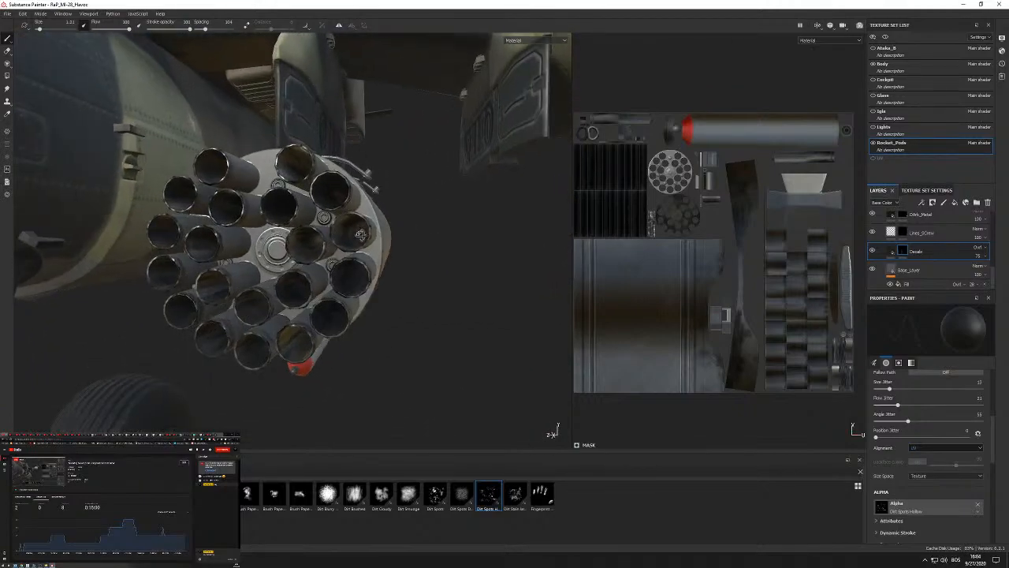
left_click_drag(390, 236, 304, 236, "alt")
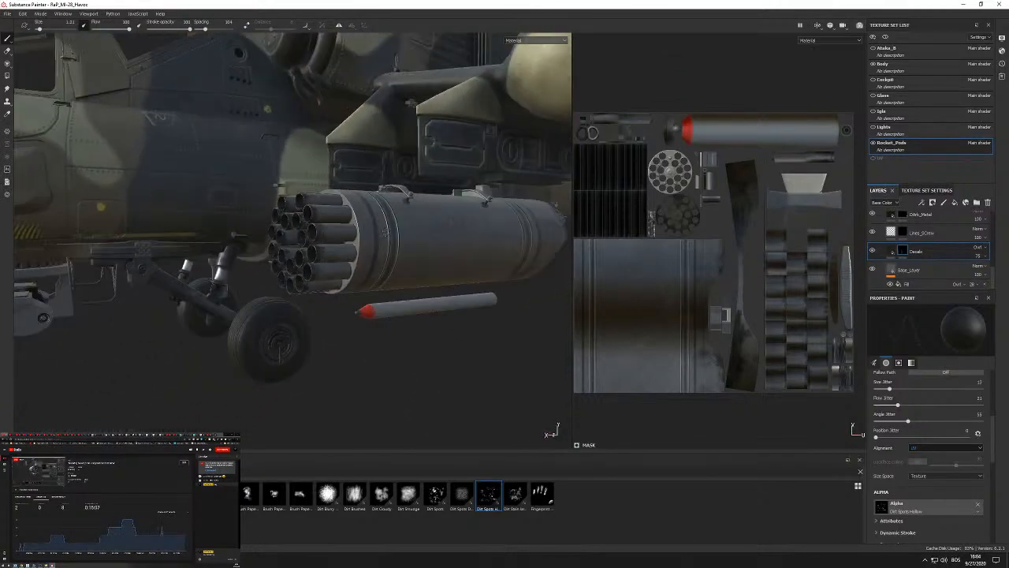
left_click_drag(402, 239, 529, 162, "alt")
right_click_drag(300, 206, 323, 220, "alt")
left_click_drag(323, 219, 218, 217, "alt")
right_click_drag(218, 218, 197, 211, "alt")
left_click_drag(340, 210, 293, 259, "alt")
right_click_drag(293, 260, 266, 254, "alt")
left_click_drag(267, 254, 303, 234, "alt")
middle_click_drag(260, 236, 303, 217, "alt")
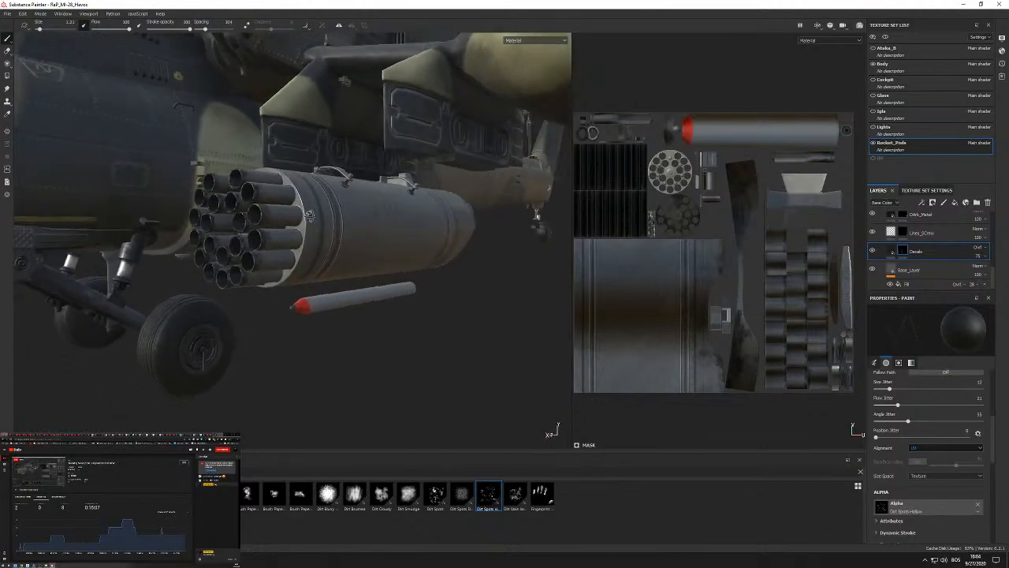
right_click_drag(303, 216, 334, 214, "alt")
left_click_drag(334, 214, 410, 244, "alt")
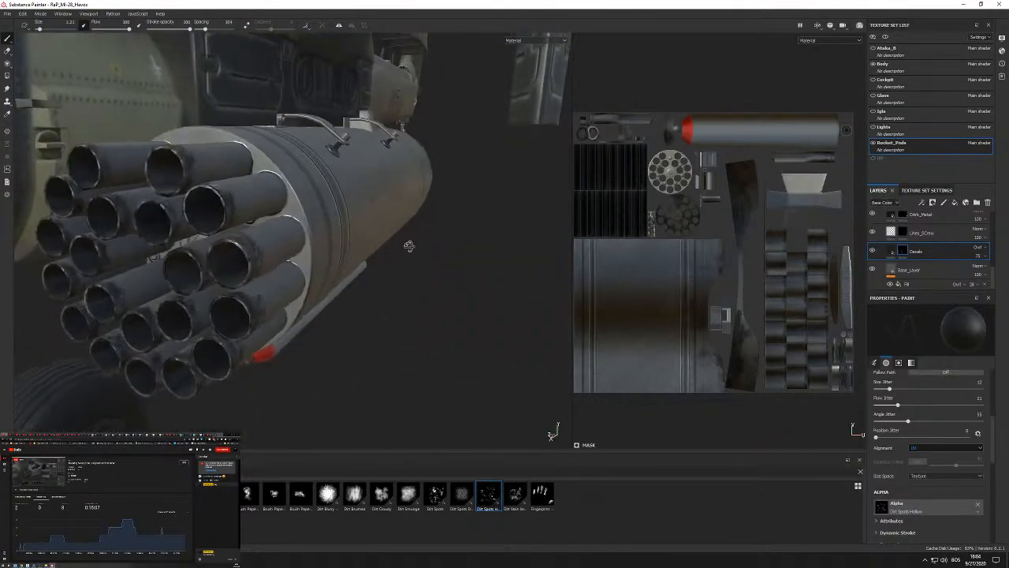
right_click_drag(410, 243, 343, 232, "alt")
left_click_drag(343, 231, 338, 223, "alt")
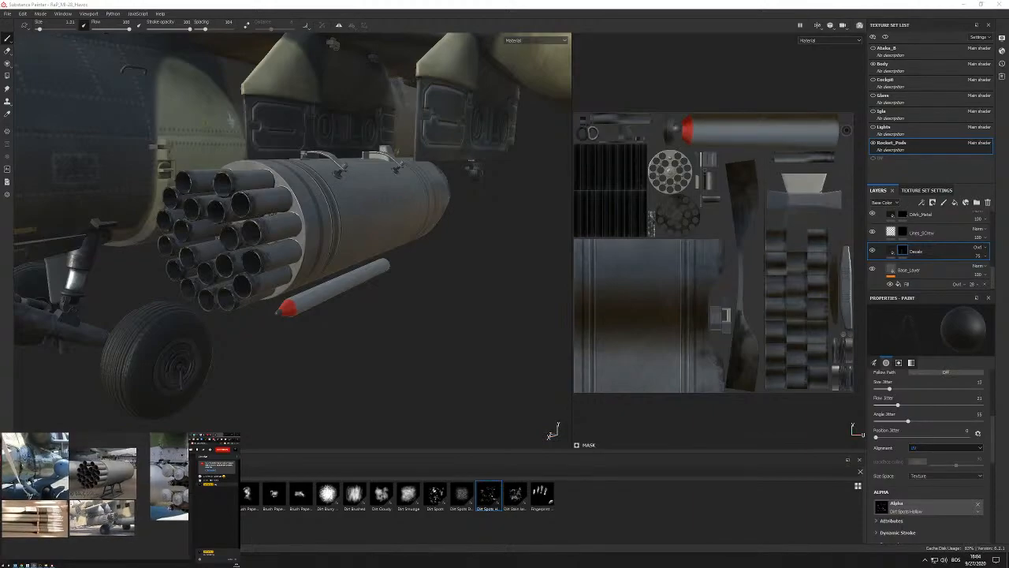
Hide the Body texture set and examine the 3-07 decal and dark bands on the isolated rocket pod.
left_click_drag(524, 234, 323, 219, "alt")
scroll(390, 219, "up", 4)
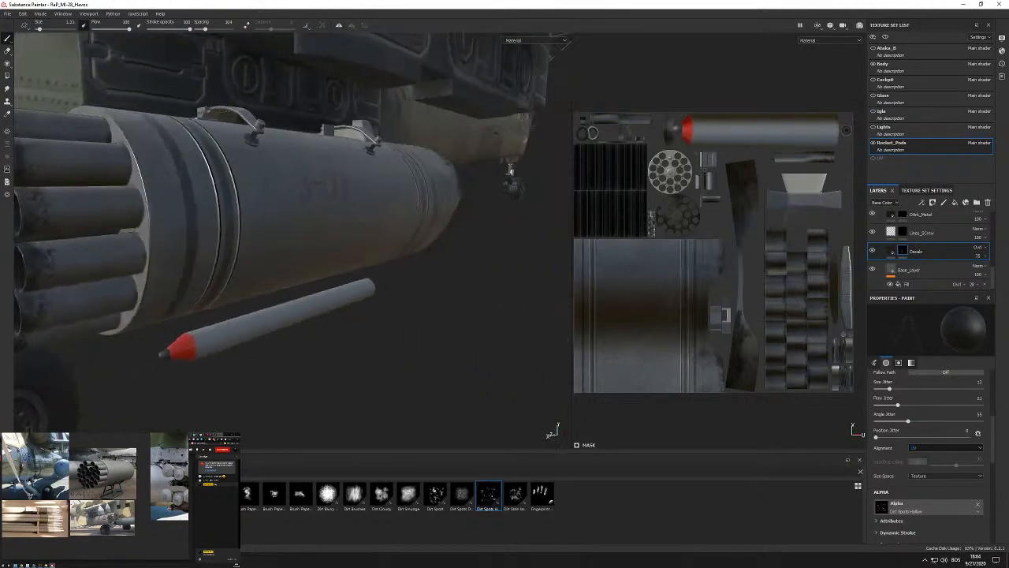
left_click(874, 64)
left_click(874, 65)
left_click(874, 65)
scroll(257, 182, "down", 6)
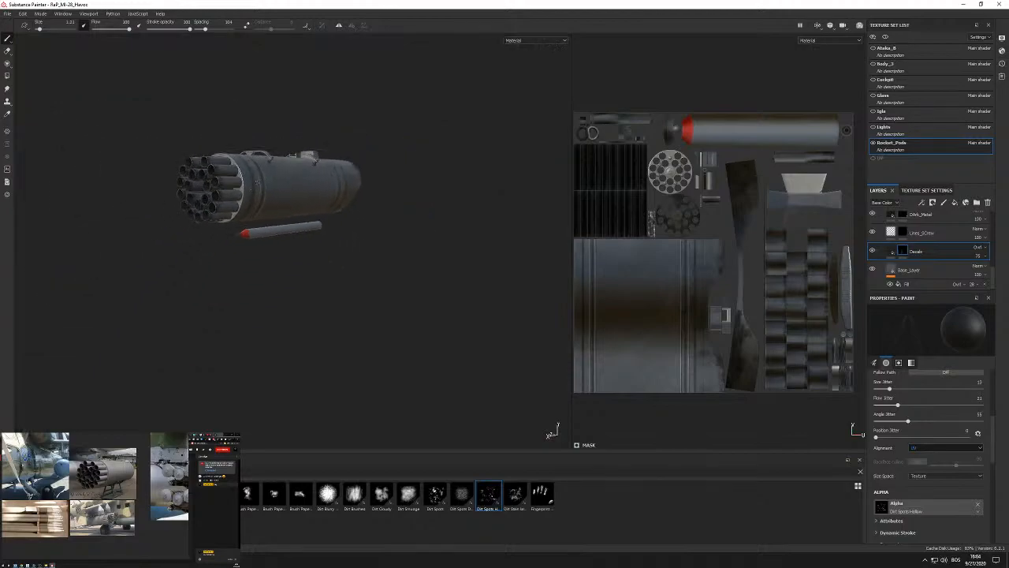
scroll(260, 188, "up", 5)
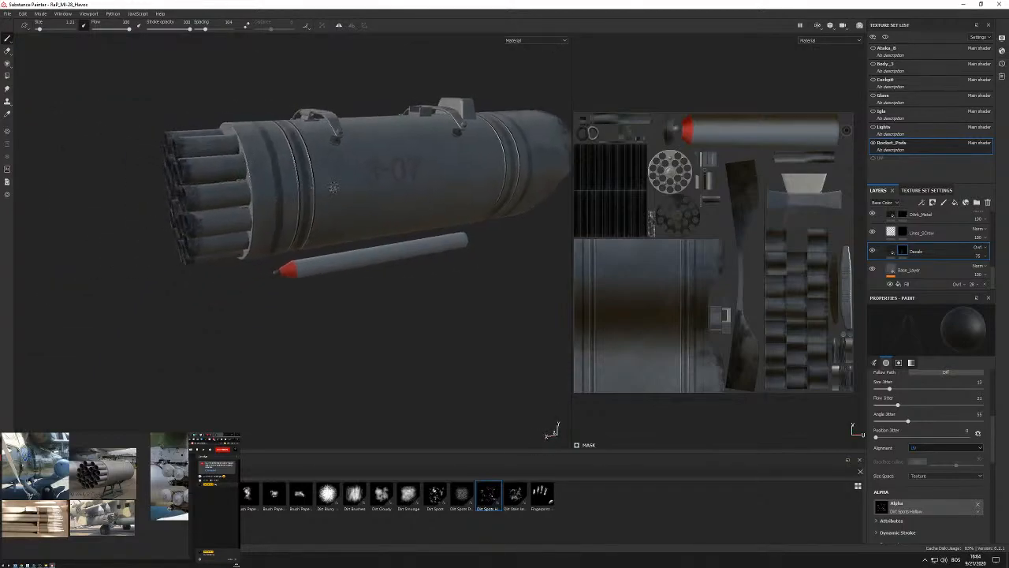
scroll(333, 187, "up", 3)
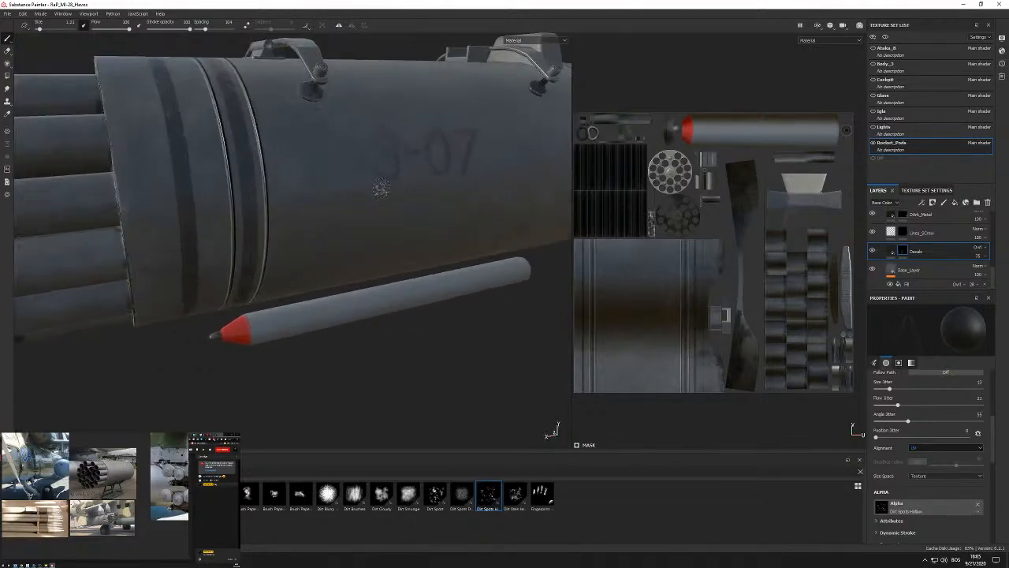
left_click_drag(381, 187, 272, 187, "alt")
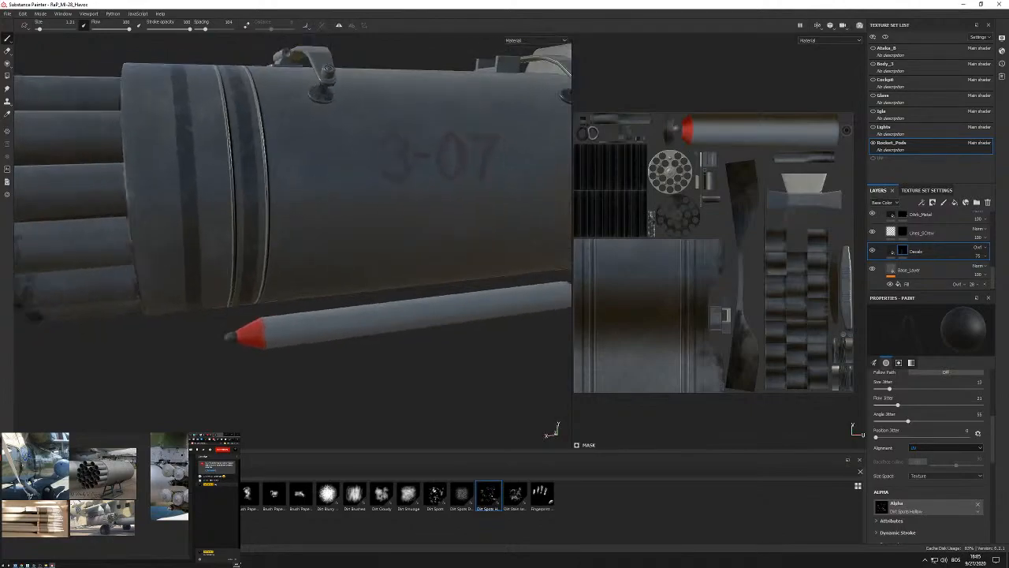
Examine the isolated pod's tubes, undecorated opposite side and scorched rear end.
key("alt+Tab")
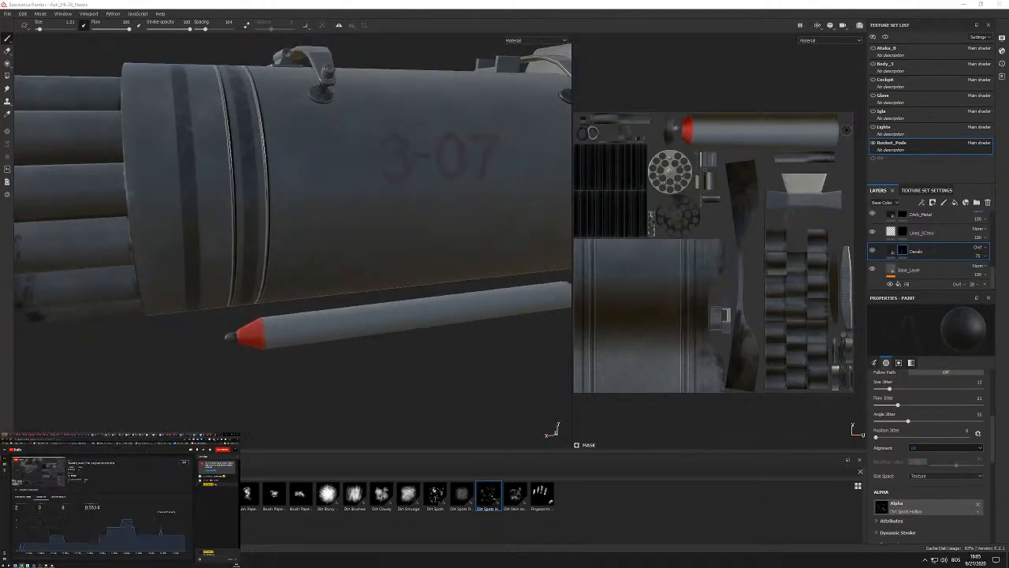
key("alt+Tab")
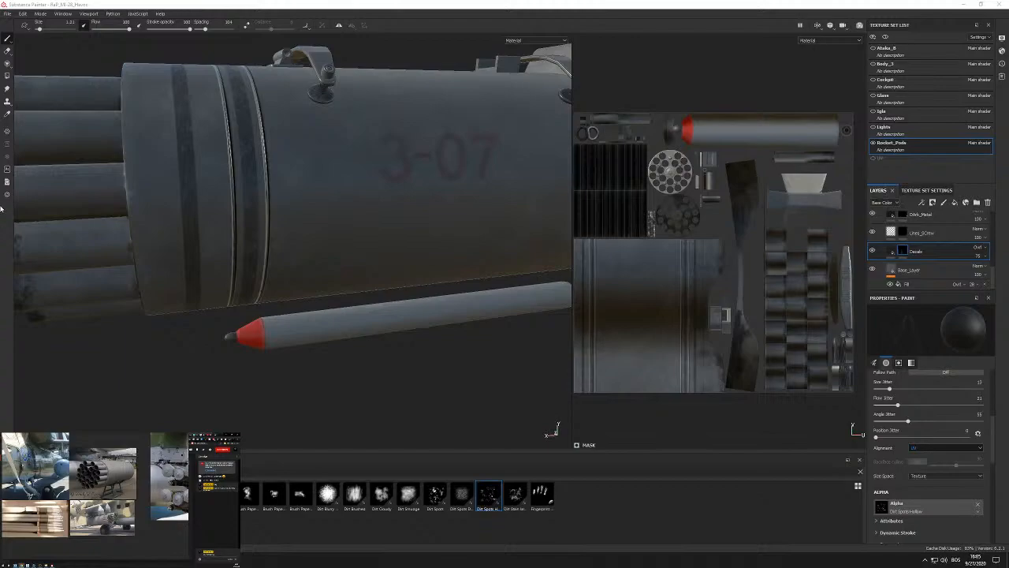
left_click_drag(293, 191, 320, 190, "alt")
left_click_drag(153, 144, 198, 198, "alt")
right_click_drag(198, 198, 135, 207, "alt")
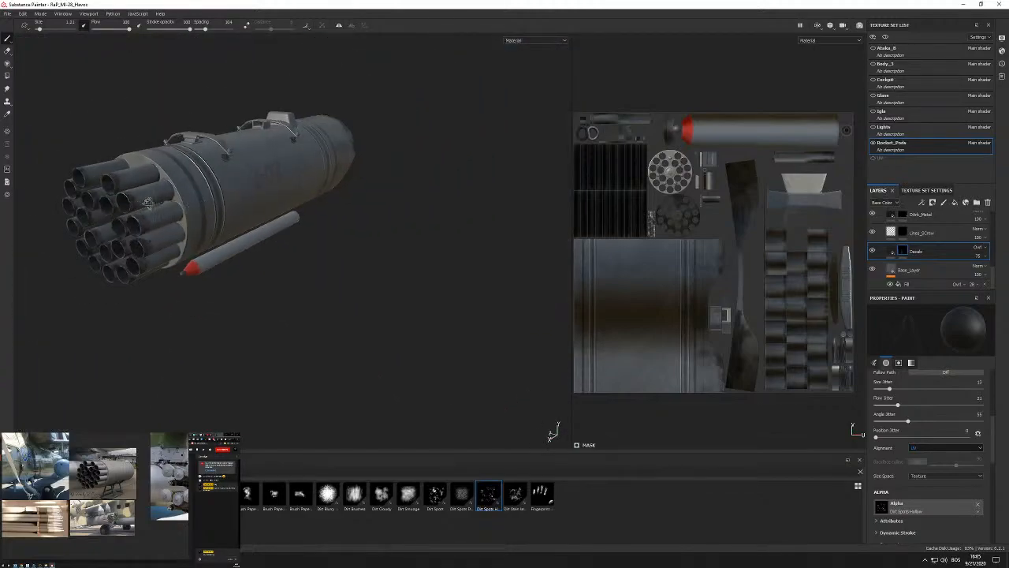
left_click_drag(135, 208, 349, 163, "alt")
left_click_drag(223, 181, 395, 189, "alt")
middle_click_drag(186, 227, 414, 224, "alt")
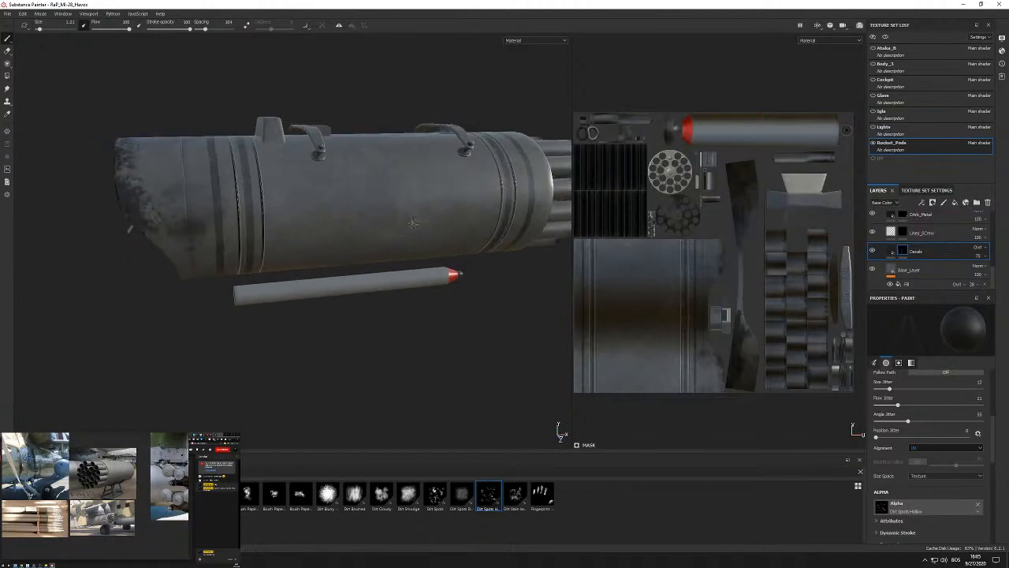
Enlarge the reference photo of the rocket pod mounted under the helicopter's wing.
scroll(75, 517, "down", 5)
scroll(124, 503, "up", 6)
middle_click_drag(124, 503, 102, 516)
scroll(87, 546, "up", 5)
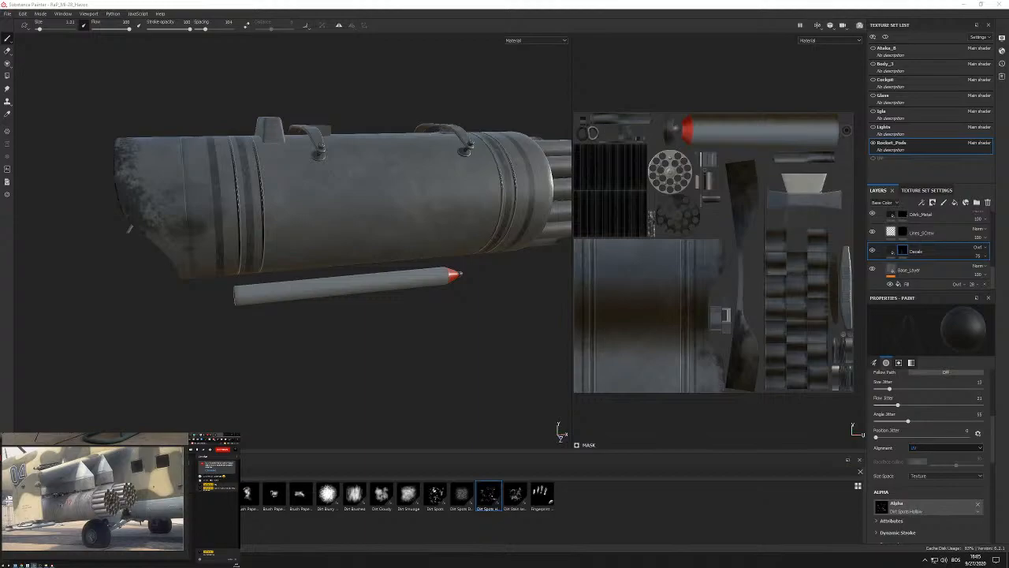
Adjust the opacity of Base_Layer's Fill effect in the Base Color channel and set it to 40 in the Roughness channel.
left_click_drag(500, 195, 434, 236, "alt")
scroll(253, 216, "down", 4)
left_click_drag(379, 205, 219, 236, "alt")
scroll(505, 126, "up", 4)
left_click_drag(458, 170, 459, 210, "alt")
scroll(948, 225, "down", 2)
left_click(919, 281)
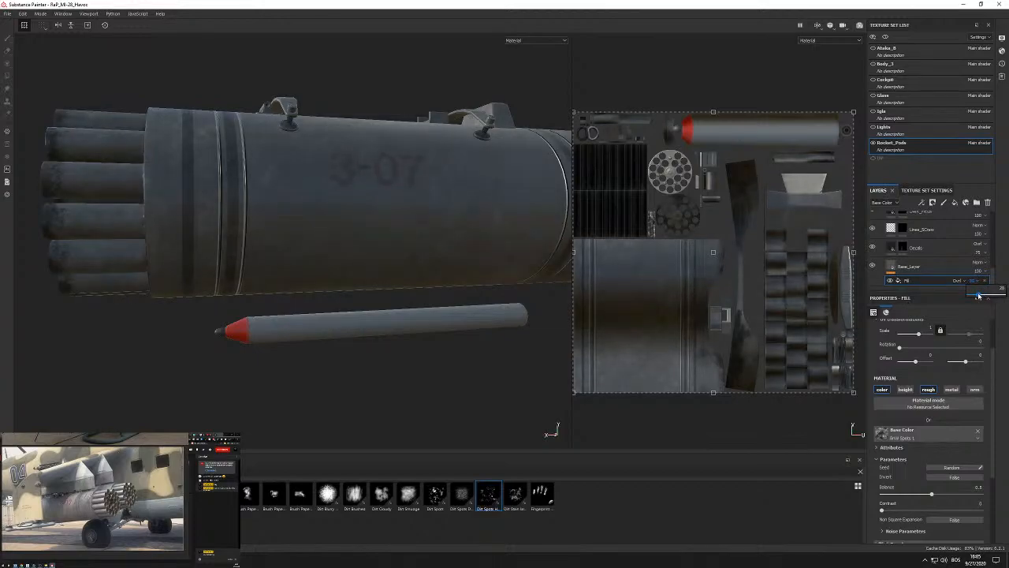
left_click_drag(346, 203, 314, 218, "alt")
left_click(893, 270)
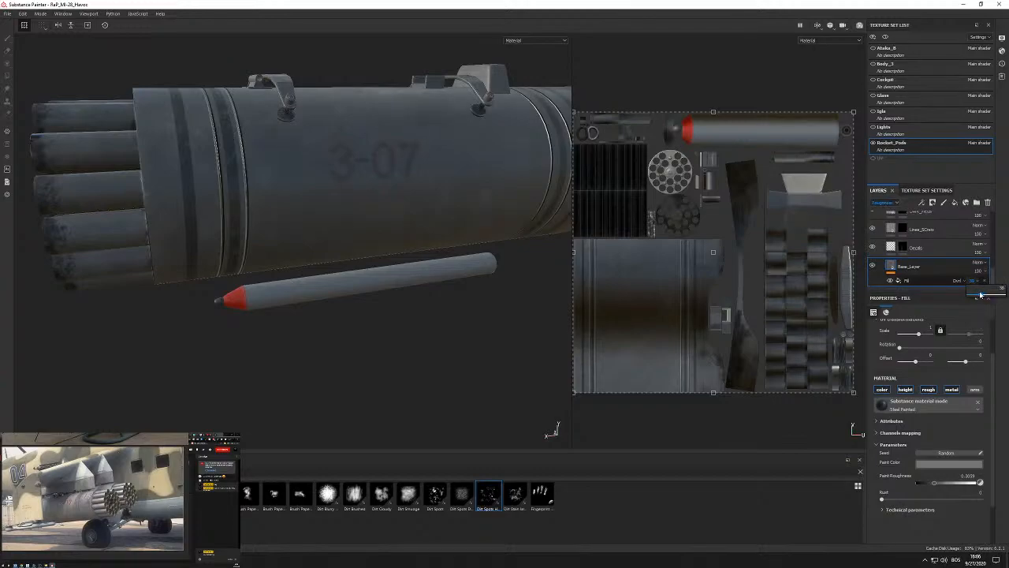
Examine the roughness change on the pod's rear end, side surface, bands and upper brackets from several angles.
left_click_drag(549, 227, 465, 183, "alt")
middle_click_drag(244, 181, 182, 183, "alt")
left_click_drag(183, 182, 305, 126, "alt")
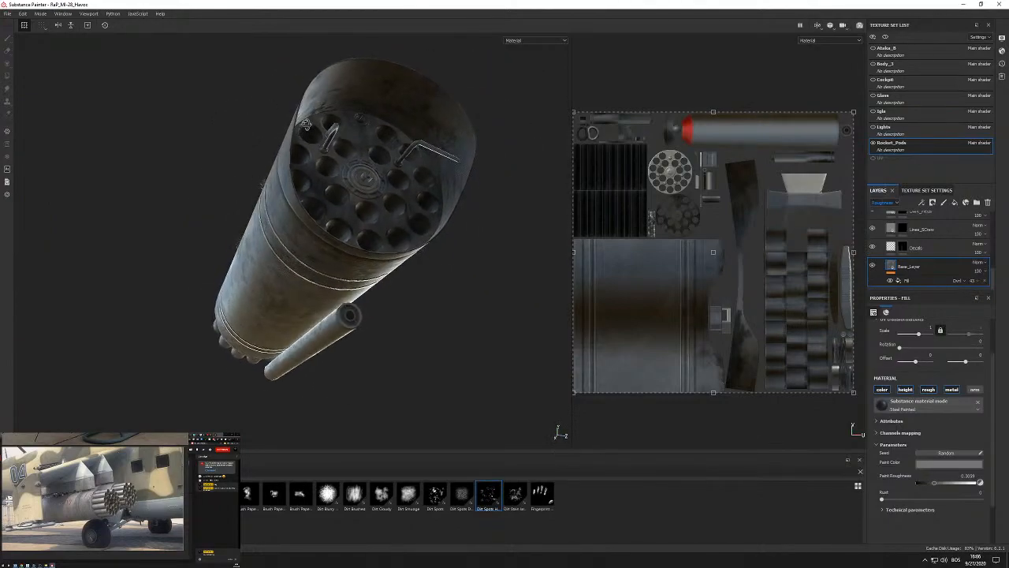
right_click_drag(304, 126, 356, 130, "alt")
left_click_drag(355, 131, 285, 254, "alt")
scroll(326, 160, "up", 5)
scroll(302, 151, "down", 3)
left_click_drag(261, 162, 473, 217, "alt")
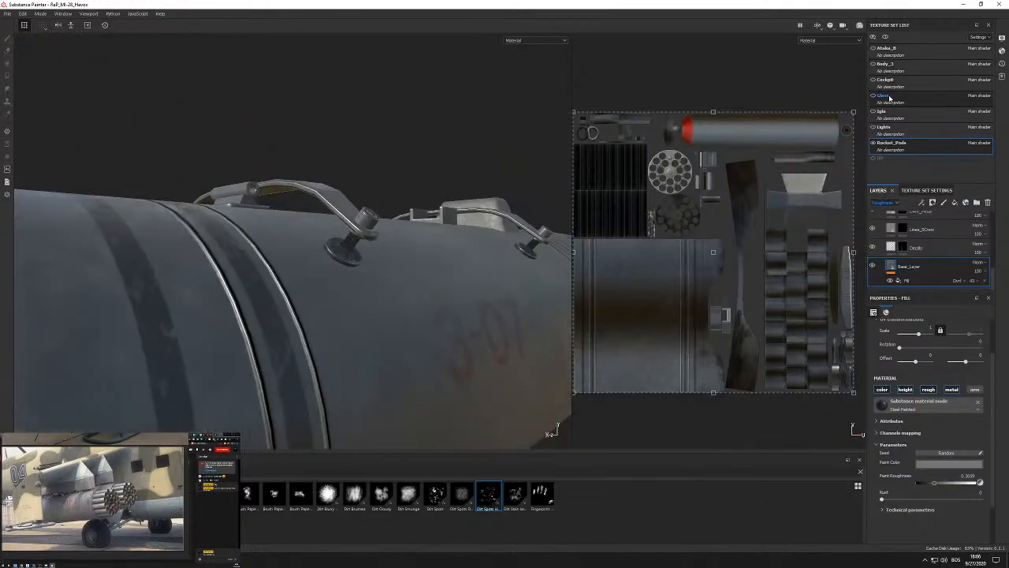
Show the Body_3 texture set and compare the mounted rocket pod's surface with the helicopter body.
left_click(873, 65)
left_click_drag(403, 202, 305, 210, "alt")
scroll(290, 229, "down", 5)
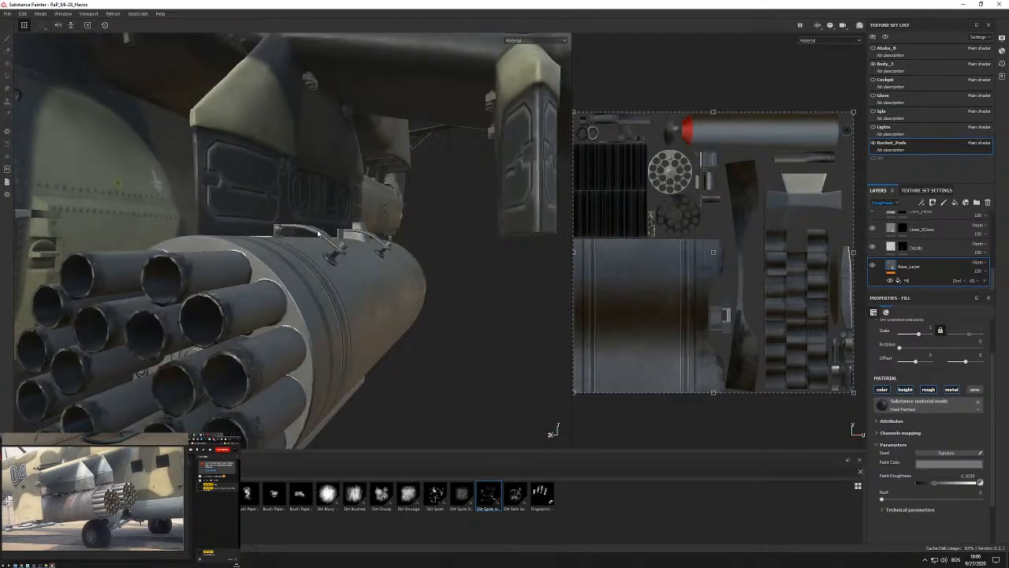
left_click_drag(319, 233, 276, 227, "alt")
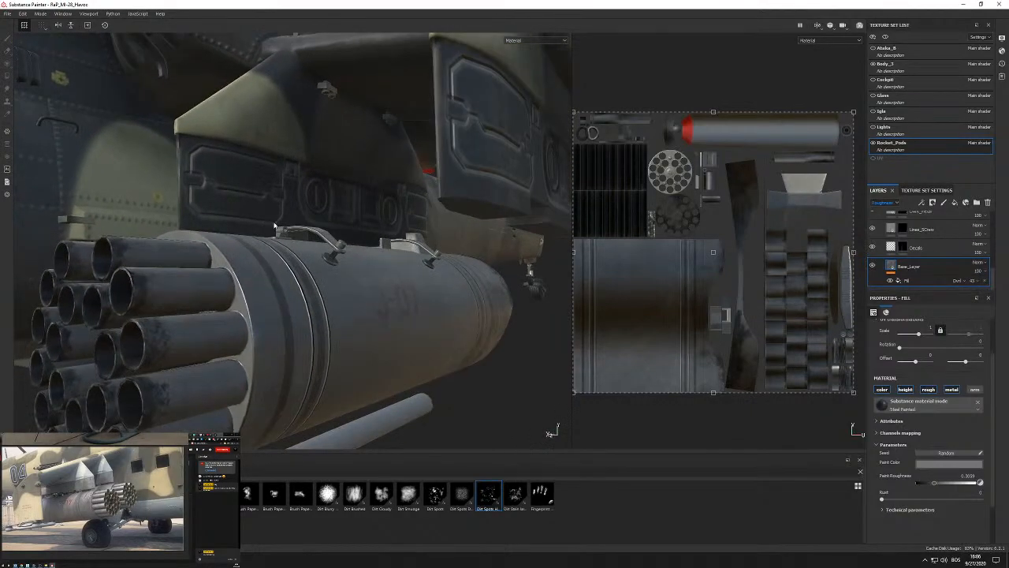
left_click_drag(334, 234, 432, 196, "alt")
left_click_drag(257, 172, 520, 225, "alt")
Hide the Body_3 texture set and examine the isolated pod's bands, scorched rear and strap details up close.
left_click(873, 64)
left_click_drag(386, 173, 257, 279, "alt")
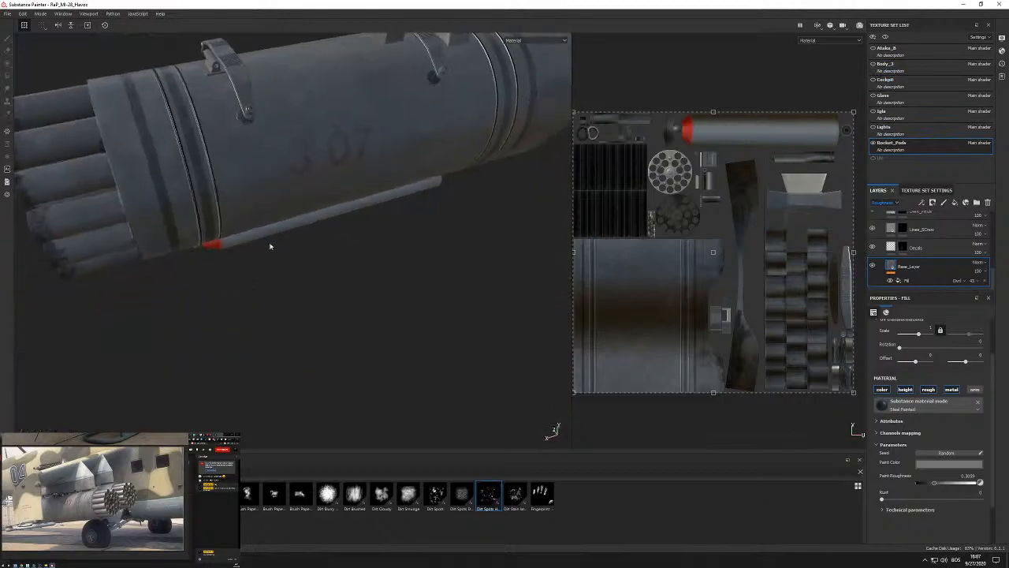
middle_click_drag(286, 95, 318, 225, "alt")
scroll(219, 171, "up", 5)
left_click_drag(219, 170, 400, 157, "alt")
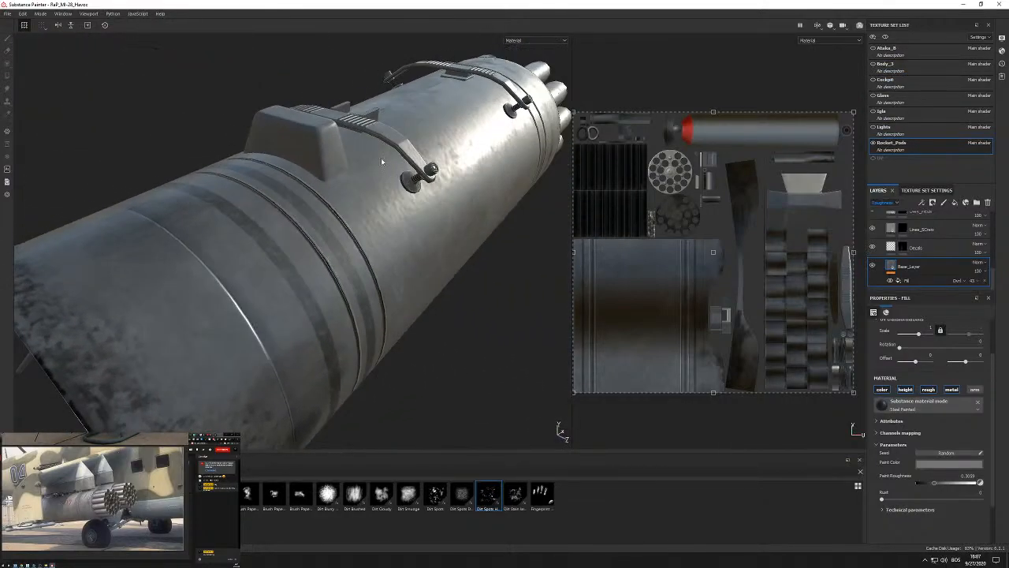
left_click_drag(251, 113, 331, 194, "alt")
scroll(344, 184, "up", 6)
left_click_drag(344, 231, 300, 264, "alt")
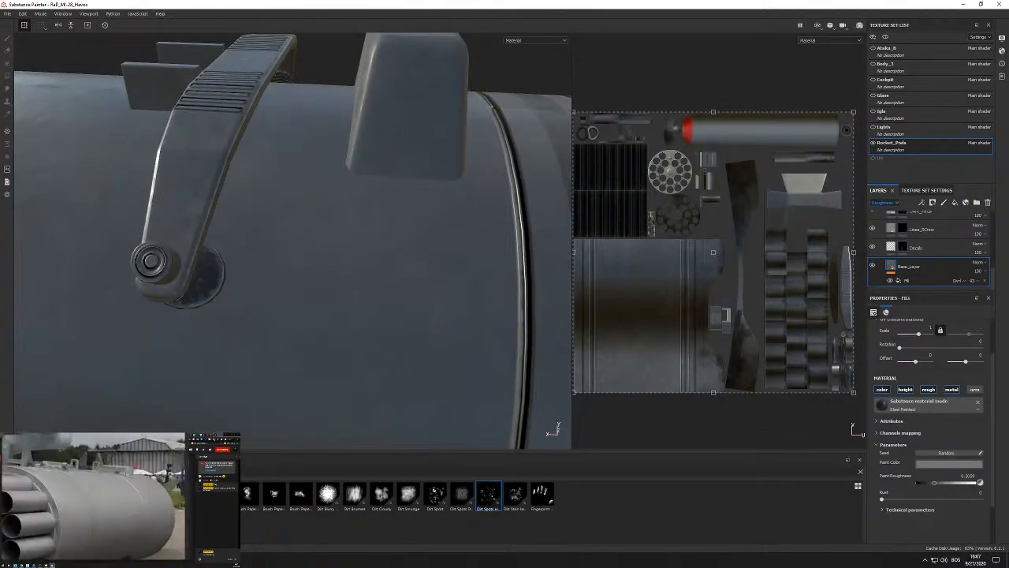
Examine the pod's front launch tubes and the perforated plate inside its rear end.
left_click_drag(326, 162, 470, 166, "alt")
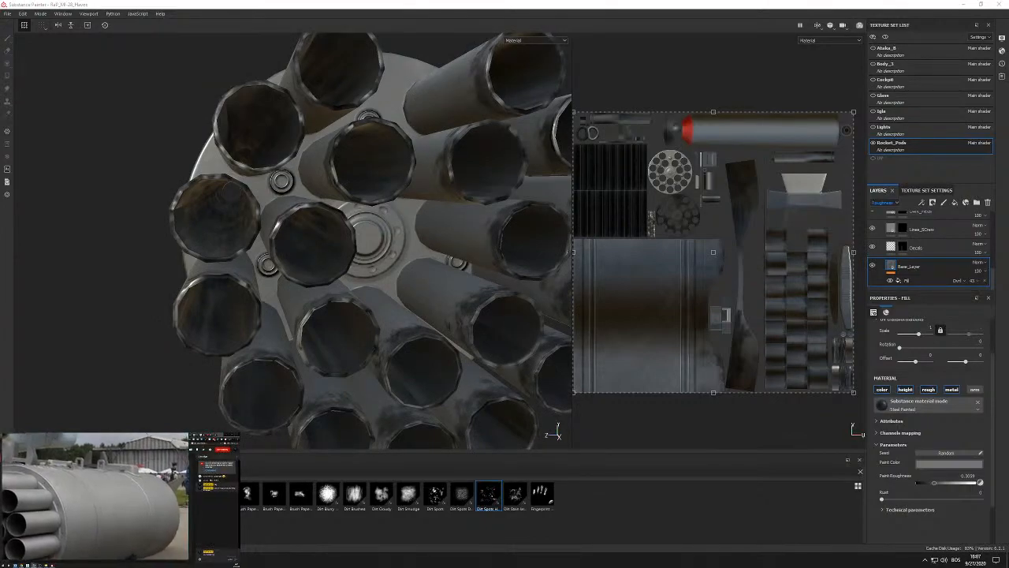
scroll(314, 276, "down", 5)
left_click_drag(336, 273, 417, 172, "alt")
middle_click_drag(417, 172, 314, 186, "alt")
left_click_drag(314, 186, 307, 207, "alt")
scroll(378, 276, "up", 4)
middle_click_drag(392, 306, 358, 200, "alt")
left_click_drag(357, 199, 362, 149, "alt")
scroll(946, 244, "up", 5)
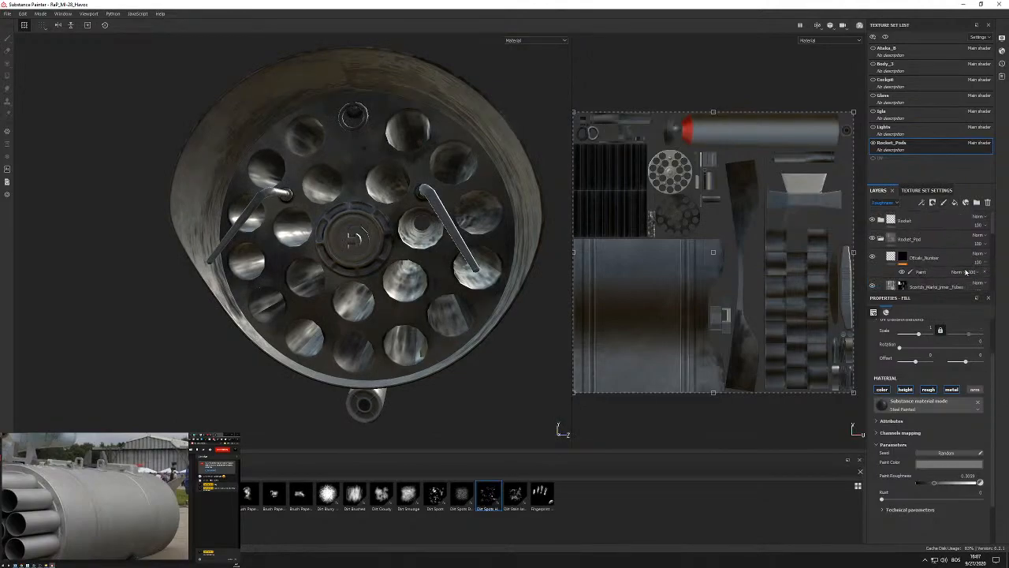
Activate the paint effect on the inner-tube scorch marks layer's mask, with a larger brush painting in white.
scroll(961, 272, "down", 1)
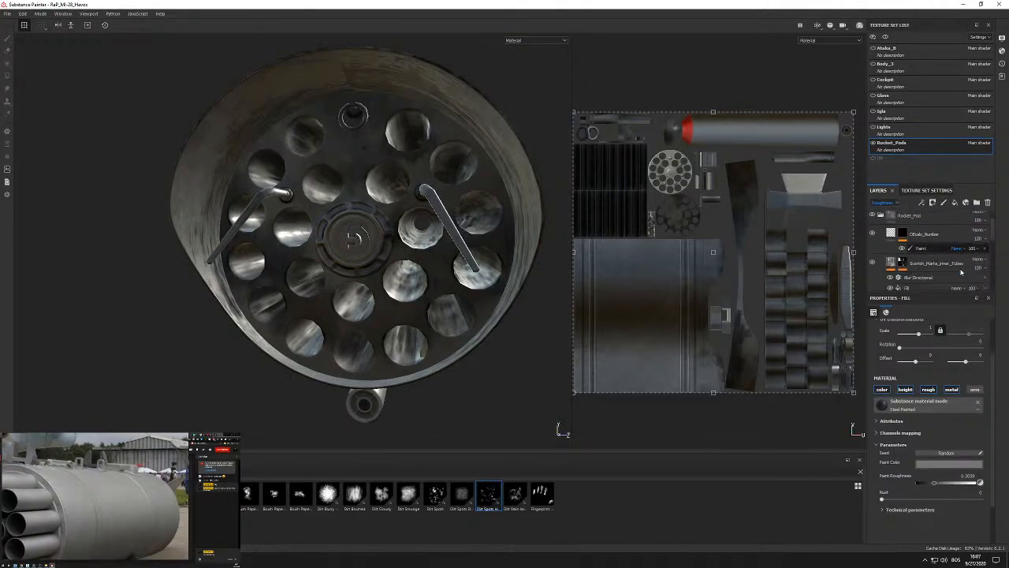
left_click(903, 262)
scroll(312, 235, "up", 3)
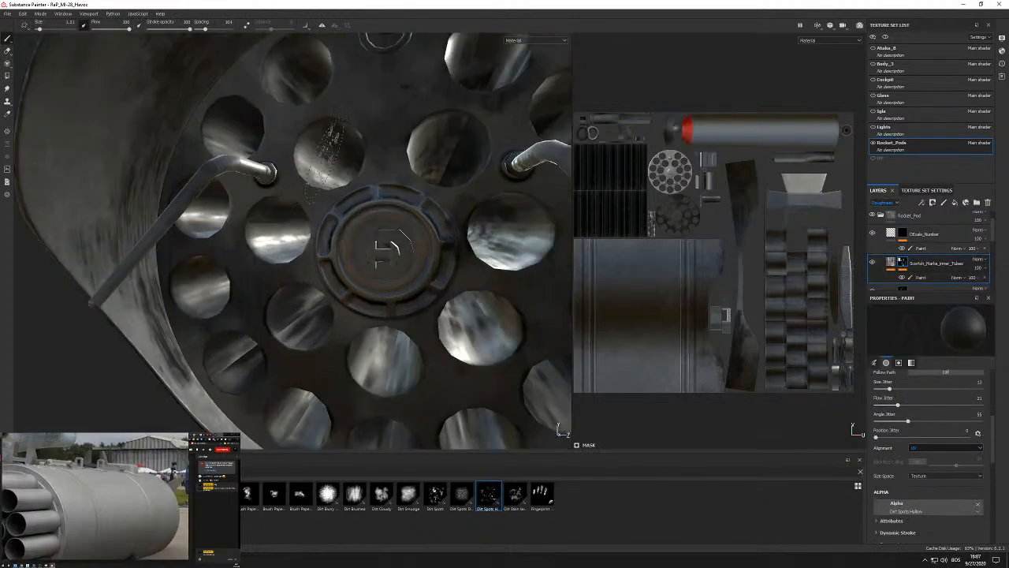
right_click_drag(364, 120, 376, 118, "ctrl")
key("x")
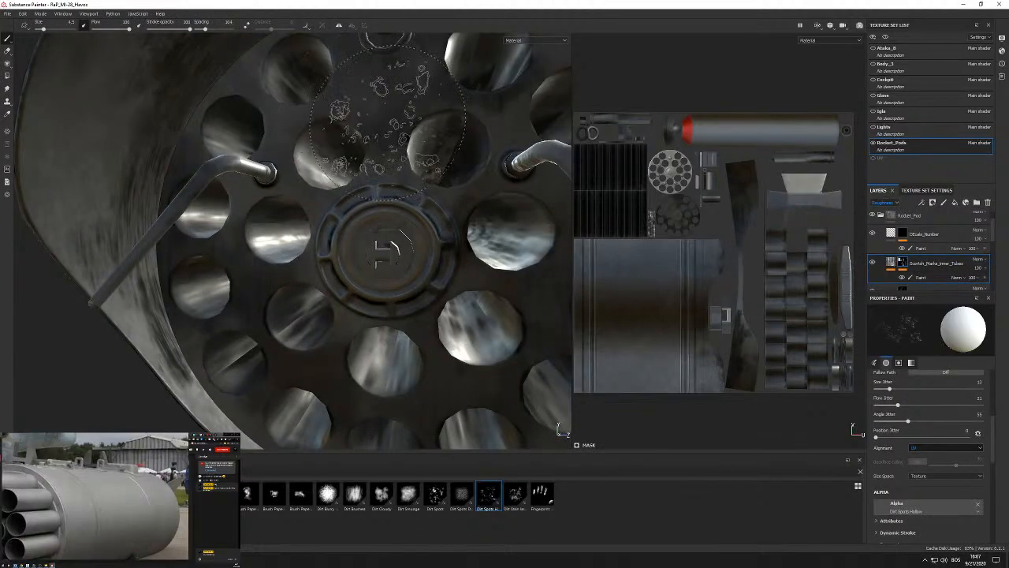
left_click_drag(359, 140, 305, 155, "alt")
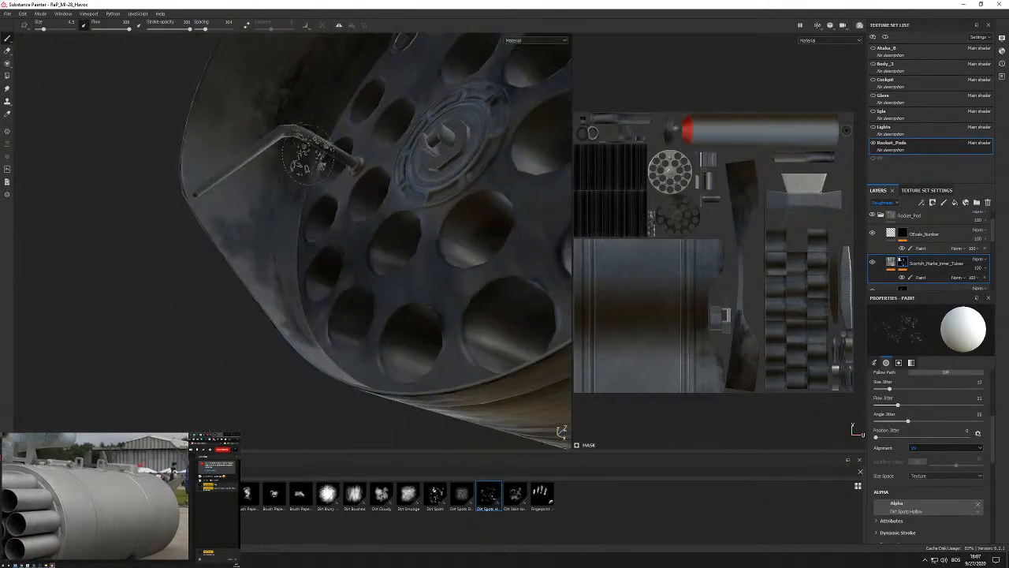
left_click(925, 277)
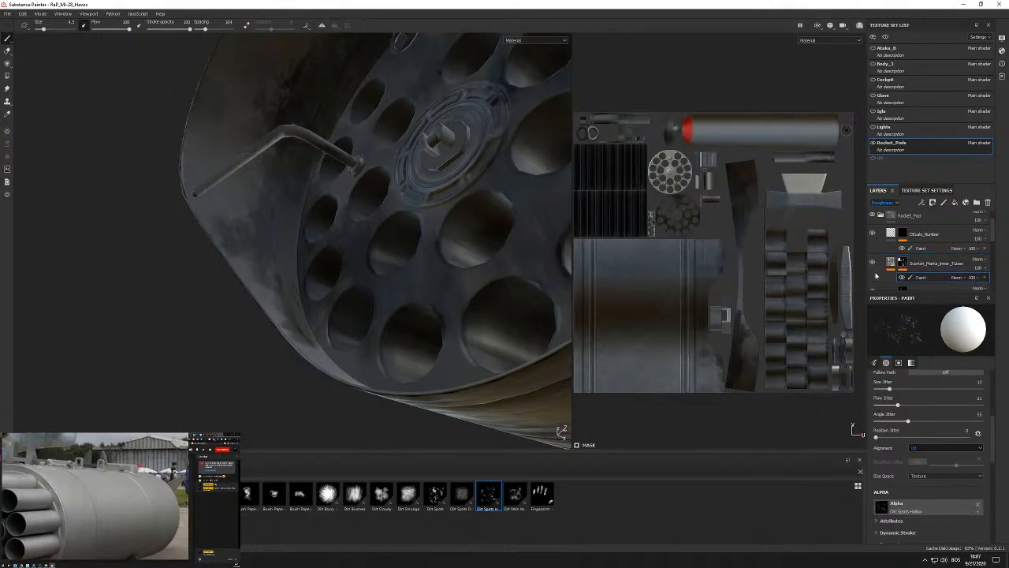
Set the mask brush's spacing to 41 and its alpha to Dirt Cloudy for the rear shroud.
left_click_drag(267, 111, 321, 193, "alt")
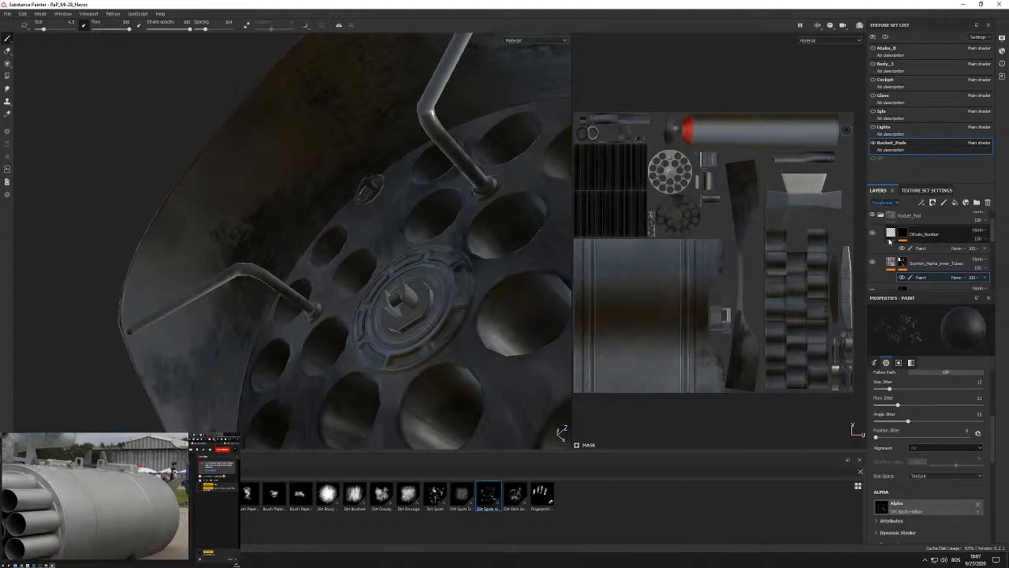
left_click(947, 277)
scroll(922, 514, "down", 1)
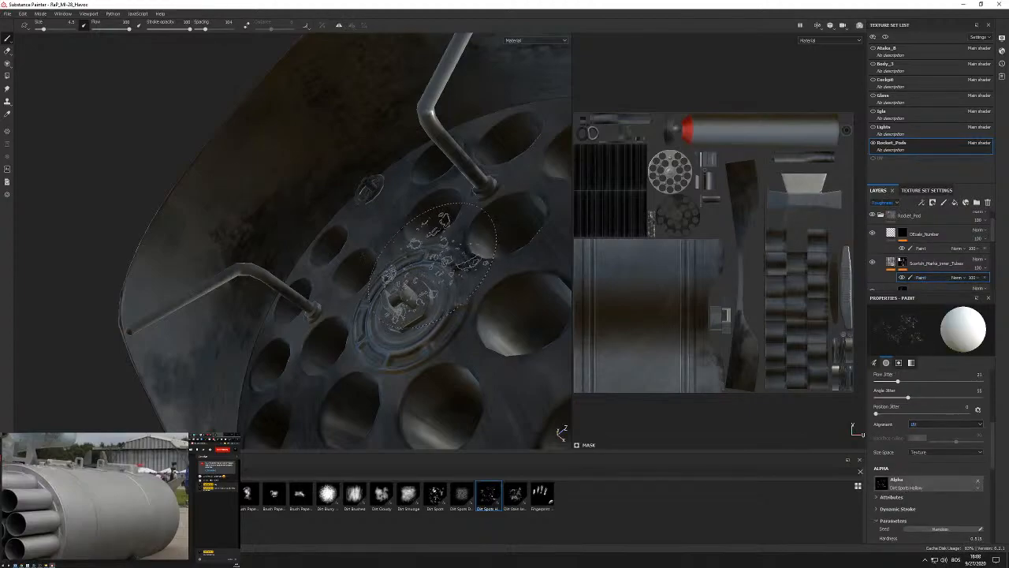
scroll(280, 172, "down", 1)
right_click(465, 236)
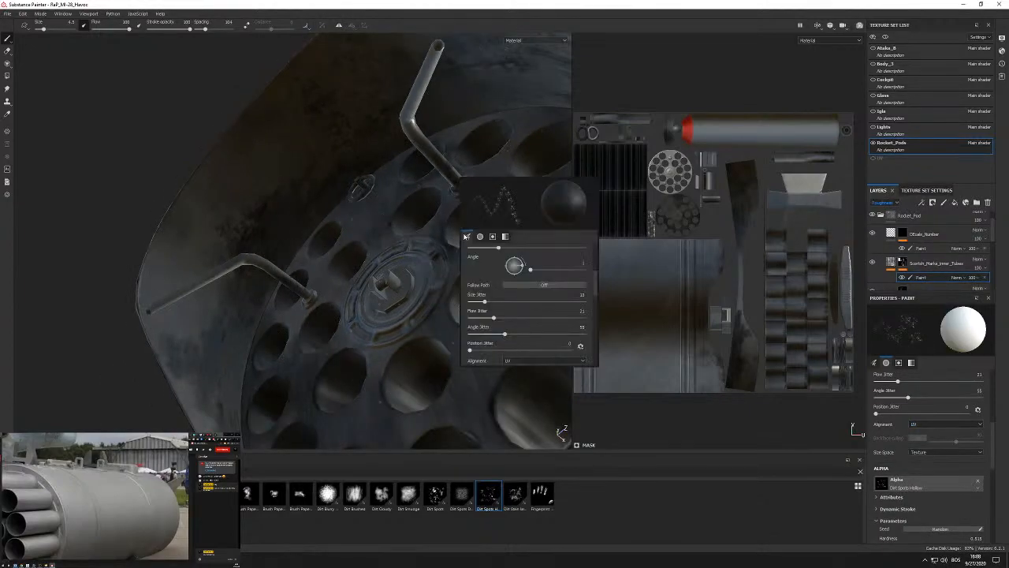
scroll(522, 336, "down", 5)
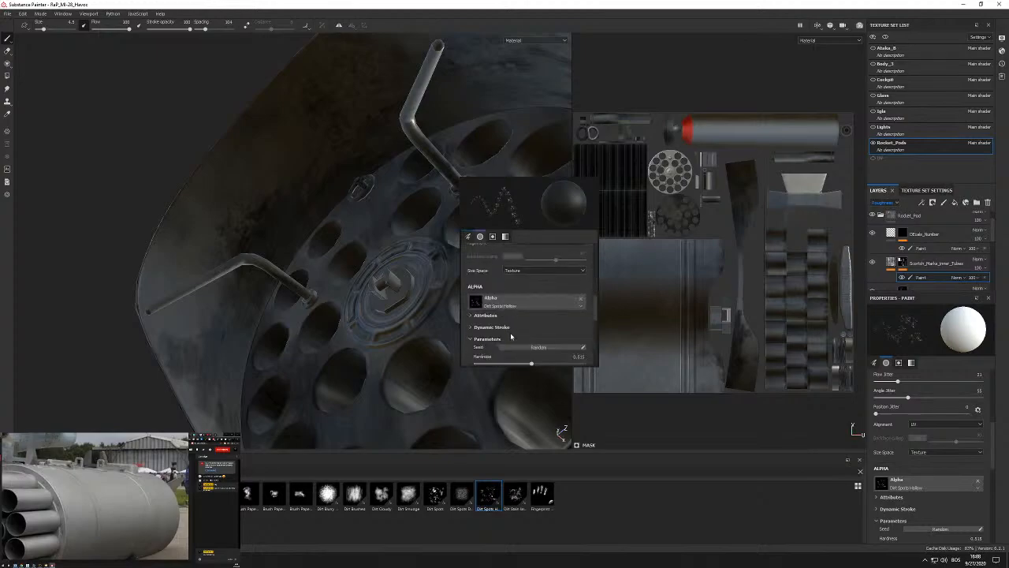
scroll(516, 335, "down", 5)
scroll(558, 333, "up", 8)
scroll(544, 316, "up", 3)
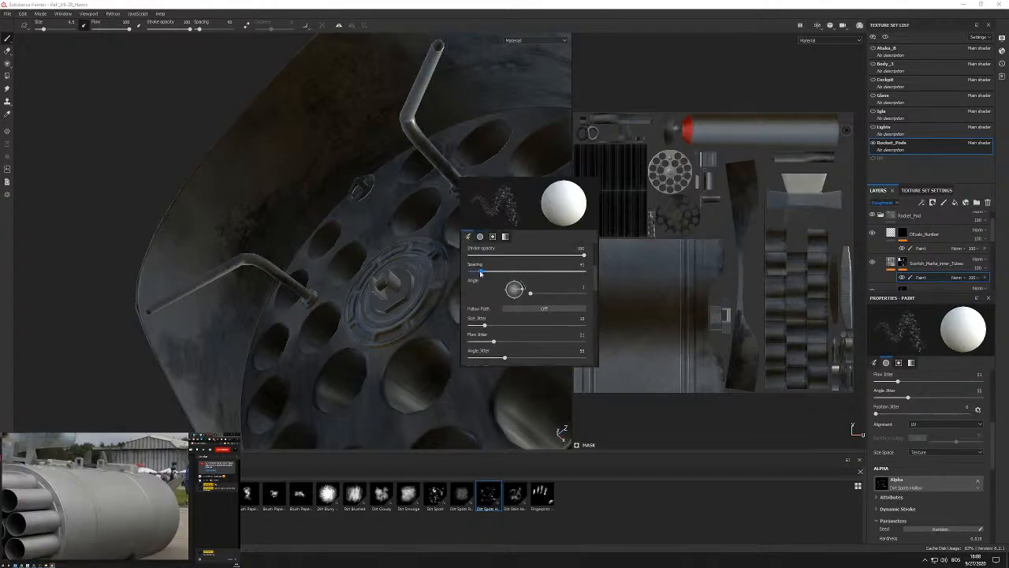
scroll(289, 158, "up", 3)
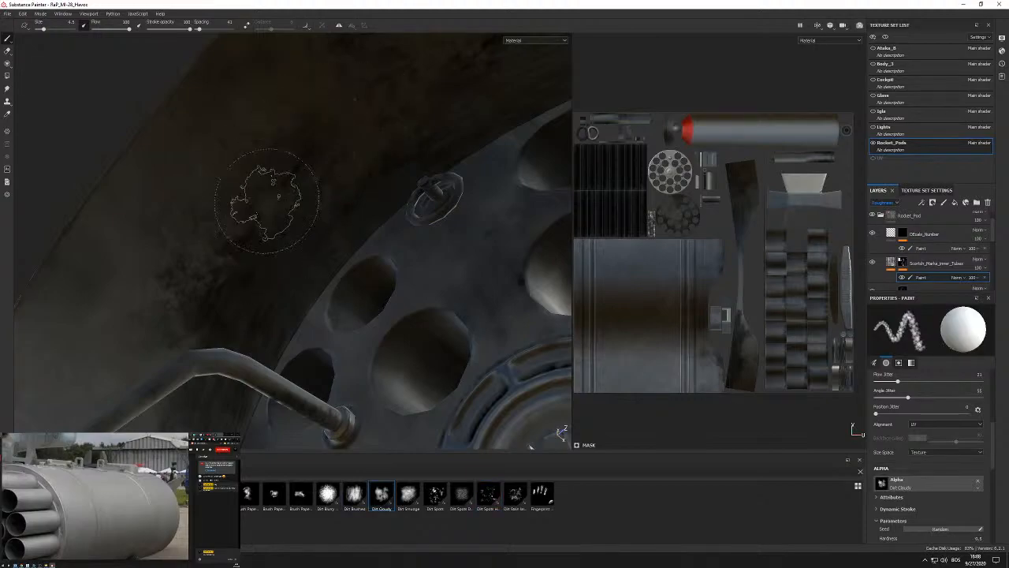
Paint scorch marks inside the rear shroud and around the perforated plate, changing the brush alpha to Dirt Spots.
scroll(260, 197, "down", 3)
left_click_drag(405, 155, 380, 137, "alt")
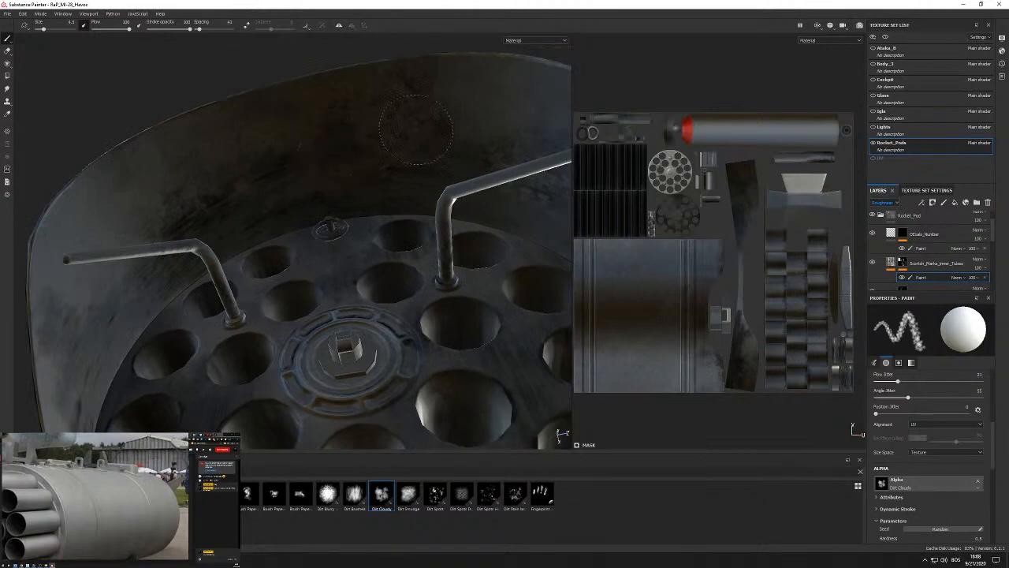
mouse_move(473, 189)
left_mouse_down("alt")
mouse_move(453, 182)
mouse_move(479, 175)
mouse_move(458, 172)
mouse_move(394, 102)
mouse_move(360, 146)
mouse_move(288, 147)
left_mouse_up("alt")
mouse_move(331, 201)
left_mouse_down("alt")
mouse_move(260, 214)
mouse_move(348, 126)
left_mouse_up("alt")
mouse_move(244, 238)
left_mouse_down("alt")
mouse_move(235, 192)
mouse_move(380, 148)
left_mouse_up("alt")
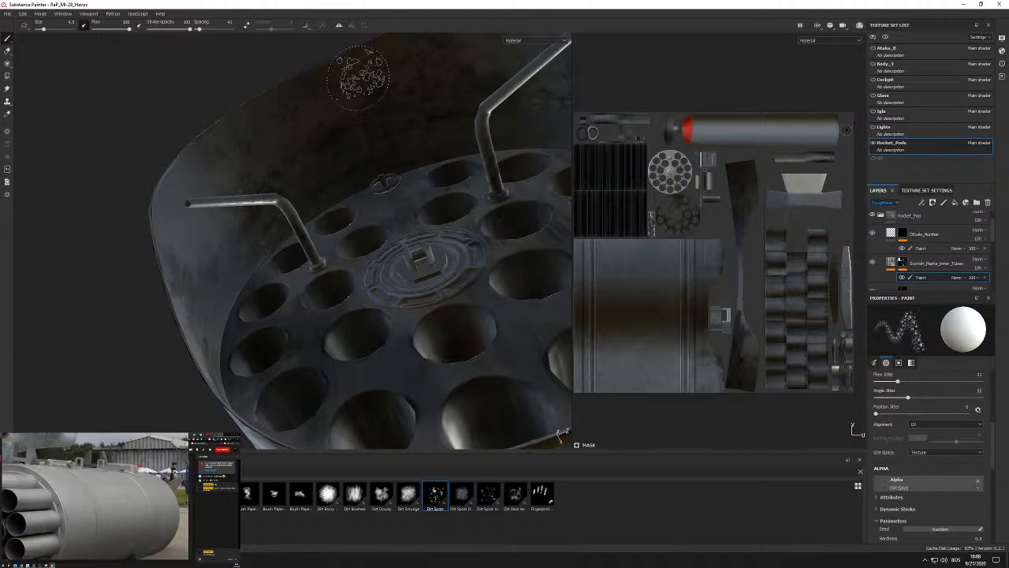
mouse_move(235, 135)
left_mouse_down("alt")
mouse_move(361, 124)
mouse_move(373, 167)
mouse_move(421, 205)
mouse_move(405, 316)
mouse_move(249, 207)
mouse_move(276, 177)
mouse_move(351, 144)
mouse_move(405, 102)
mouse_move(327, 79)
mouse_move(281, 90)
mouse_move(237, 152)
mouse_move(269, 155)
left_mouse_up("alt")
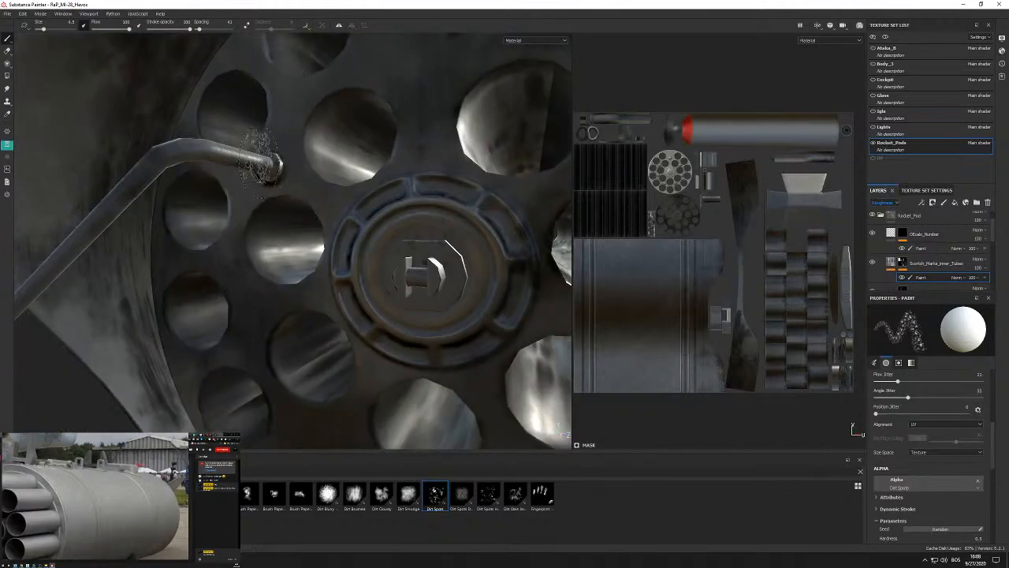
Reduce the brush size, set its alignment to Tangent | Wrap and paint scorch spots at the base of the bent rods.
right_click_drag(351, 148, 341, 150, "ctrl")
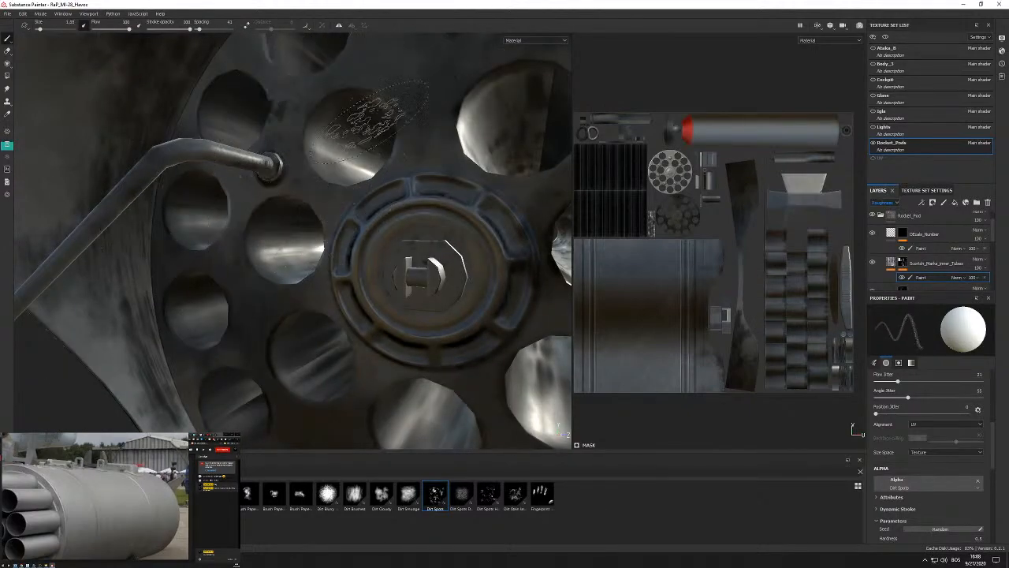
left_click(931, 422)
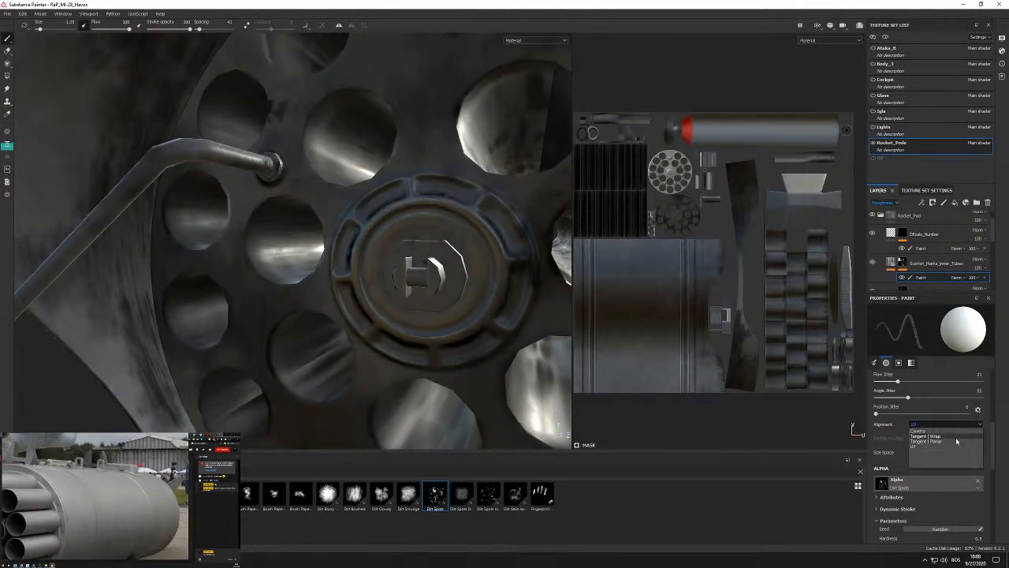
left_click(956, 436)
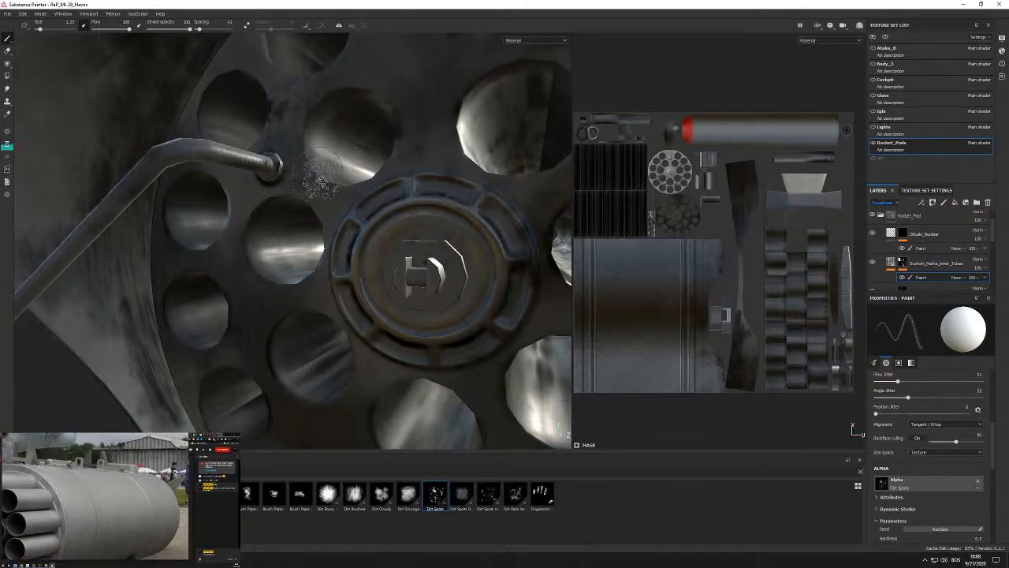
left_click_drag(311, 161, 290, 171, "alt")
scroll(232, 224, "down", 5)
left_click_drag(231, 224, 252, 213, "alt")
scroll(332, 215, "up", 8)
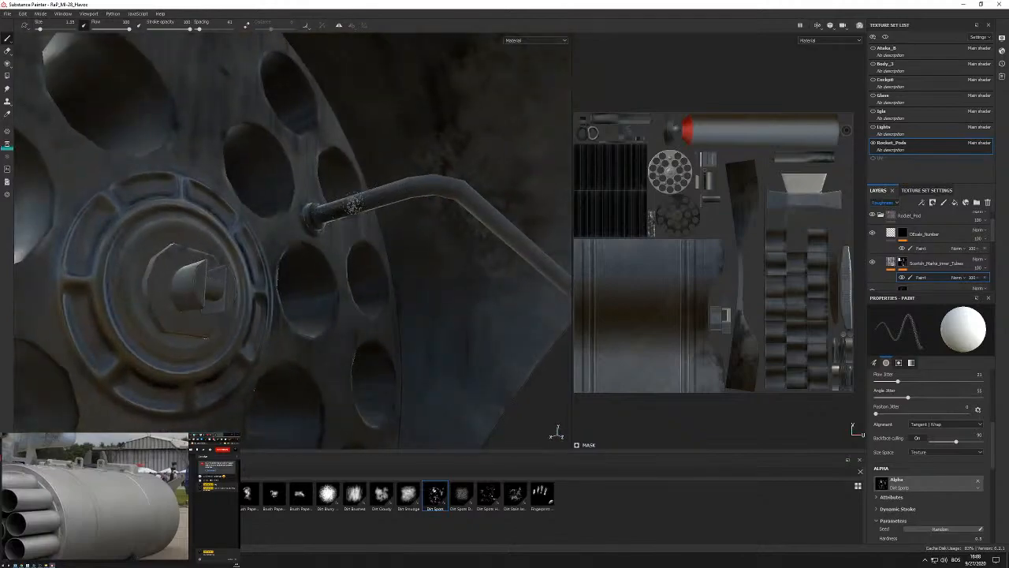
Extend the Dirt Spots scorching along the bent rod near its mount and save the project.
left_click_drag(429, 185, 371, 261, "alt")
scroll(394, 174, "up", 8)
left_click_drag(406, 147, 389, 96, "alt")
scroll(368, 169, "down", 4)
key("ctrl+s")
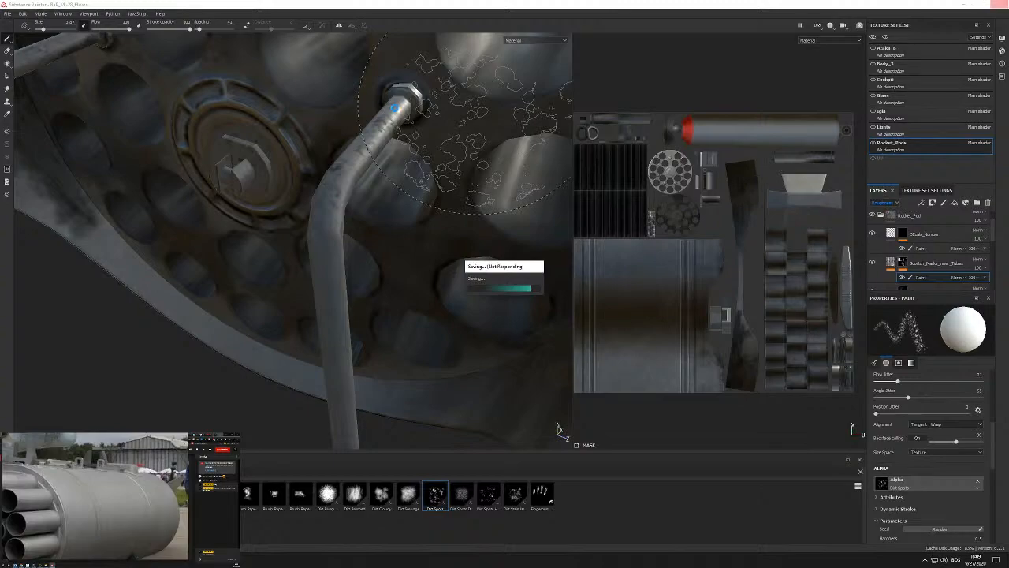
Examine the scorch marks on the bent rods, their mounts and the perforated rear plate from several angles.
left_click_drag(319, 120, 339, 111, "alt")
left_click_drag(386, 155, 349, 158, "alt")
right_click_drag(350, 157, 387, 211, "alt")
left_click_drag(387, 211, 404, 164, "alt")
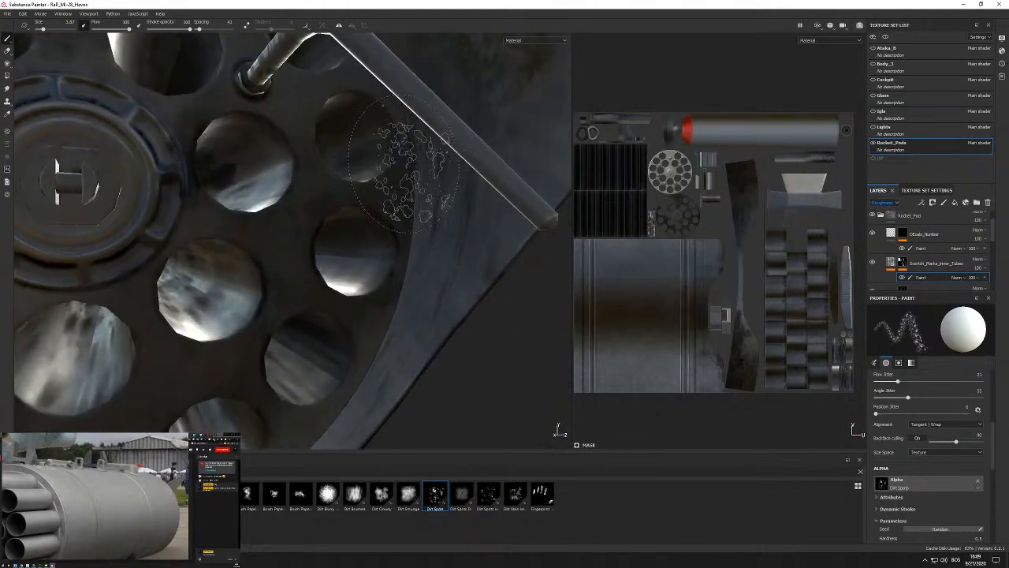
right_click_drag(404, 164, 315, 127, "alt")
left_click_drag(316, 126, 203, 198, "alt")
right_click_drag(202, 198, 269, 213, "alt")
mouse_move(268, 213)
left_mouse_down("alt")
mouse_move(289, 160)
mouse_move(244, 150)
mouse_move(208, 200)
left_mouse_up("alt")
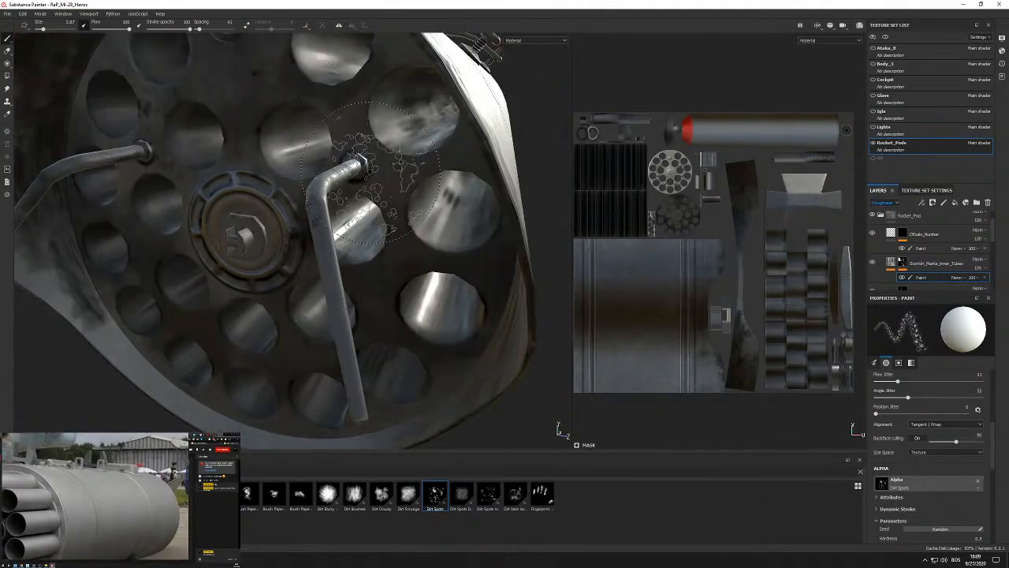
mouse_move(324, 205)
left_mouse_down("alt")
mouse_move(351, 75)
mouse_move(372, 164)
mouse_move(447, 229)
left_mouse_up("alt")
right_click_drag(448, 229, 373, 244, "alt")
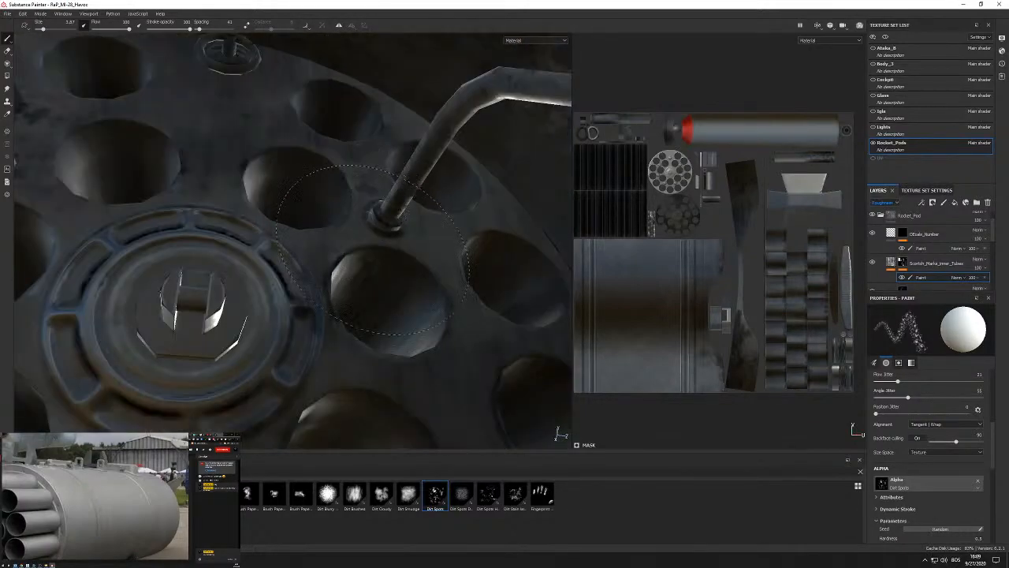
left_click_drag(369, 210, 462, 140, "alt")
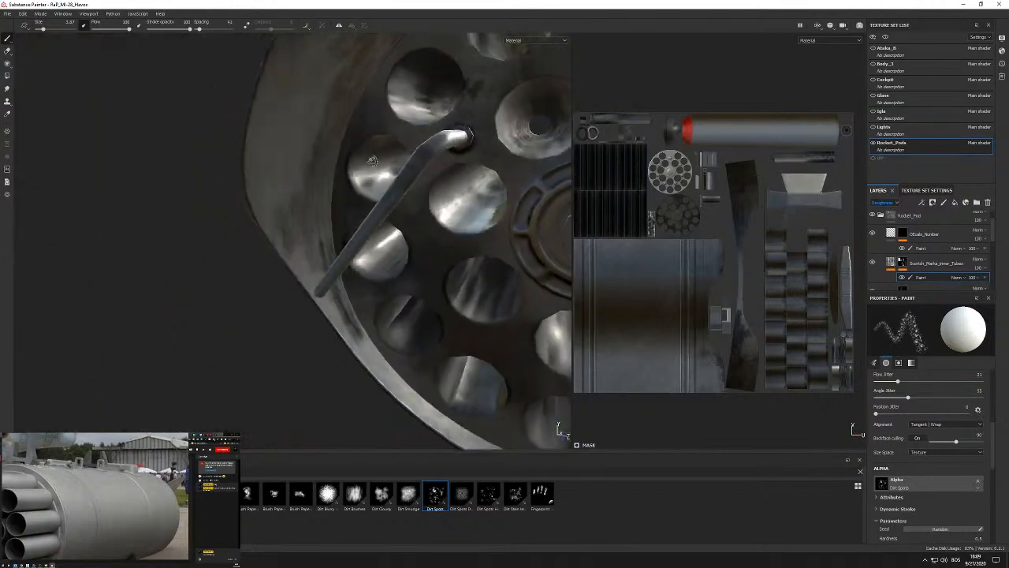
Touch up the Dirt Spots scorching around the second bent rod and the perforated rear plate with a slightly smaller brush.
right_click_drag(462, 140, 509, 118, "alt")
left_click_drag(508, 119, 477, 88, "alt")
mouse_move(394, 130)
left_mouse_down("alt")
mouse_move(444, 135)
mouse_move(414, 158)
mouse_move(402, 186)
mouse_move(343, 205)
left_mouse_up("alt")
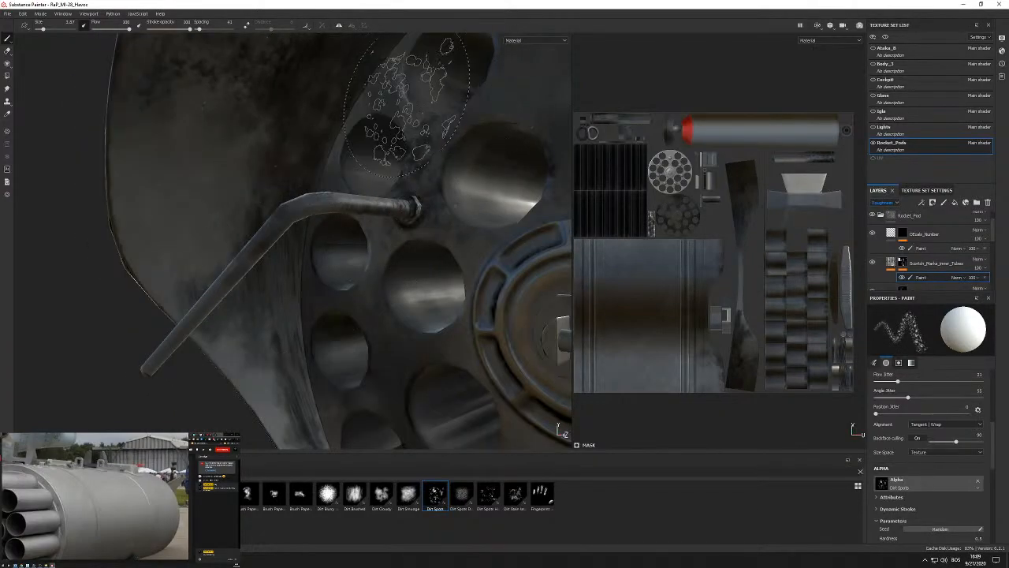
left_click_drag(420, 112, 315, 158, "alt")
scroll(316, 158, "down", 5)
mouse_move(426, 167)
left_mouse_down("alt")
mouse_move(359, 183)
mouse_move(369, 150)
mouse_move(375, 269)
mouse_move(367, 217)
mouse_move(333, 180)
left_mouse_up("alt")
scroll(375, 268, "up", 5)
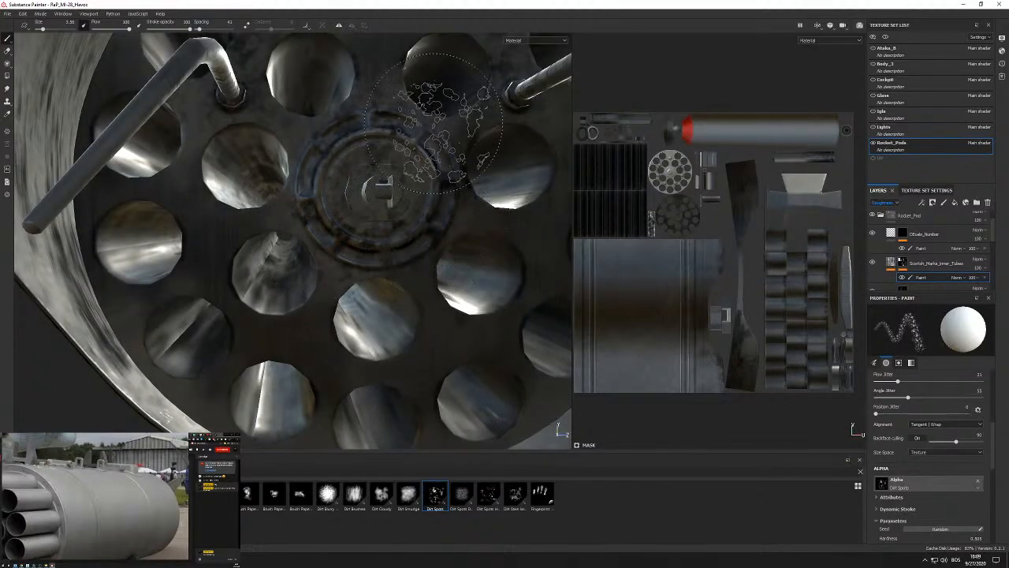
key("x")
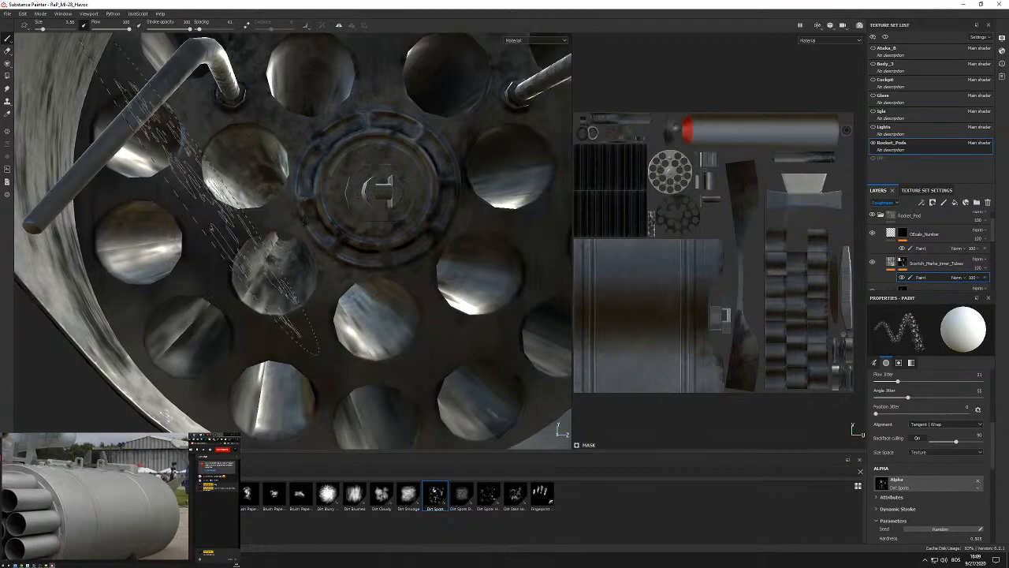
Paint Dirt Spots scorch marks along the outer trailing edge of the rear shroud beside the bent rods.
scroll(270, 218, "down", 5)
mouse_move(271, 218)
left_mouse_down("alt")
mouse_move(383, 248)
mouse_move(413, 208)
mouse_move(370, 266)
mouse_move(362, 170)
mouse_move(345, 163)
mouse_move(344, 219)
mouse_move(365, 233)
left_mouse_up("alt")
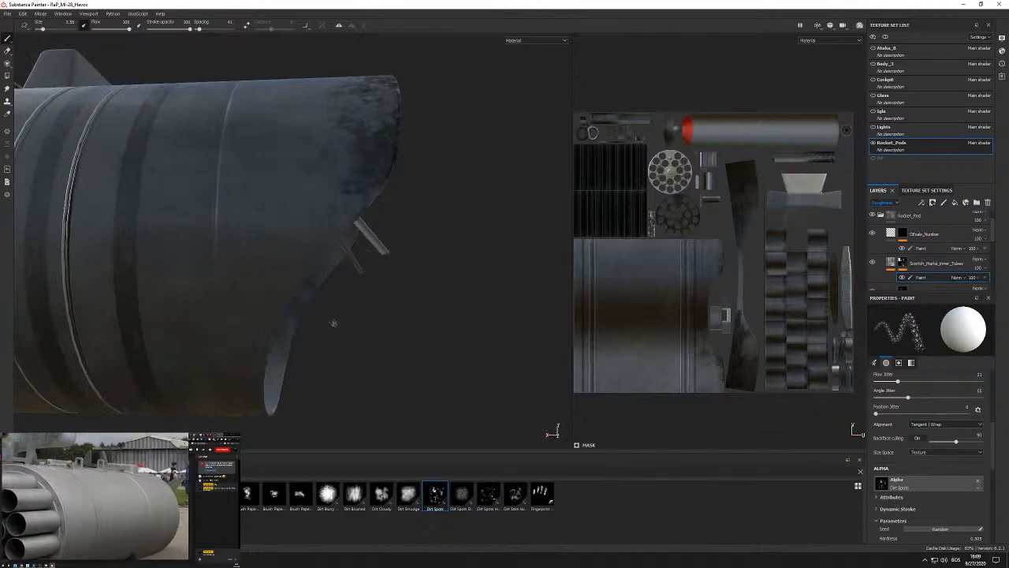
left_click_drag(334, 324, 308, 295, "alt")
middle_click_drag(308, 295, 413, 187, "alt")
left_click_drag(413, 187, 440, 139, "alt")
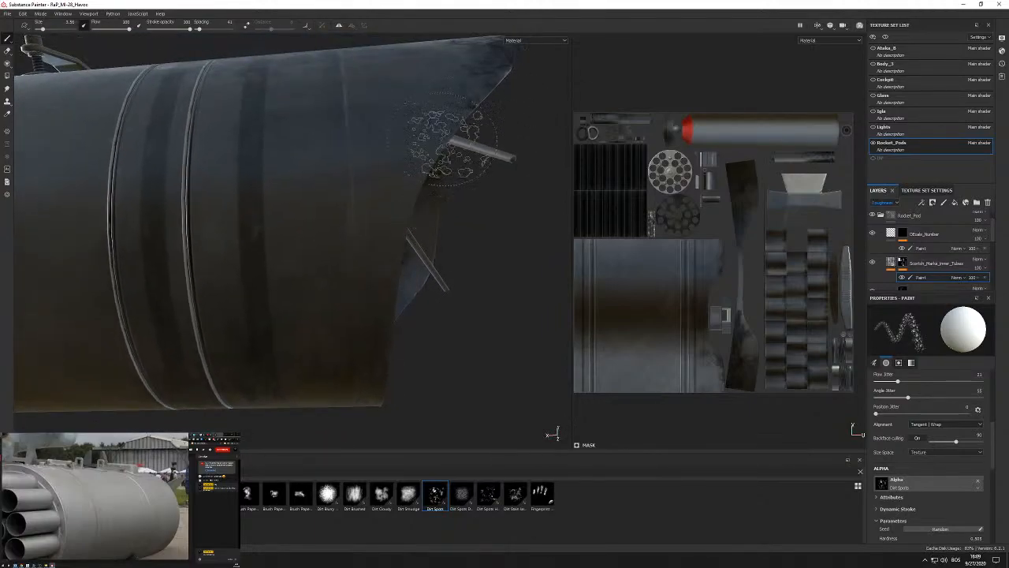
left_click_drag(466, 106, 410, 116, "alt")
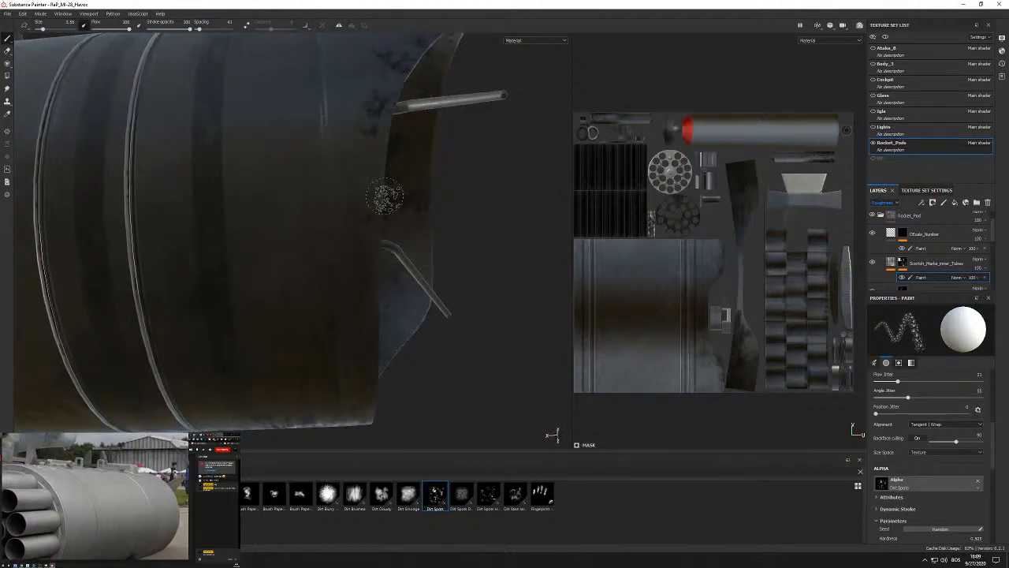
mouse_move(446, 175)
left_mouse_down("alt")
mouse_move(322, 198)
mouse_move(268, 175)
mouse_move(265, 197)
mouse_move(281, 222)
left_mouse_up("alt")
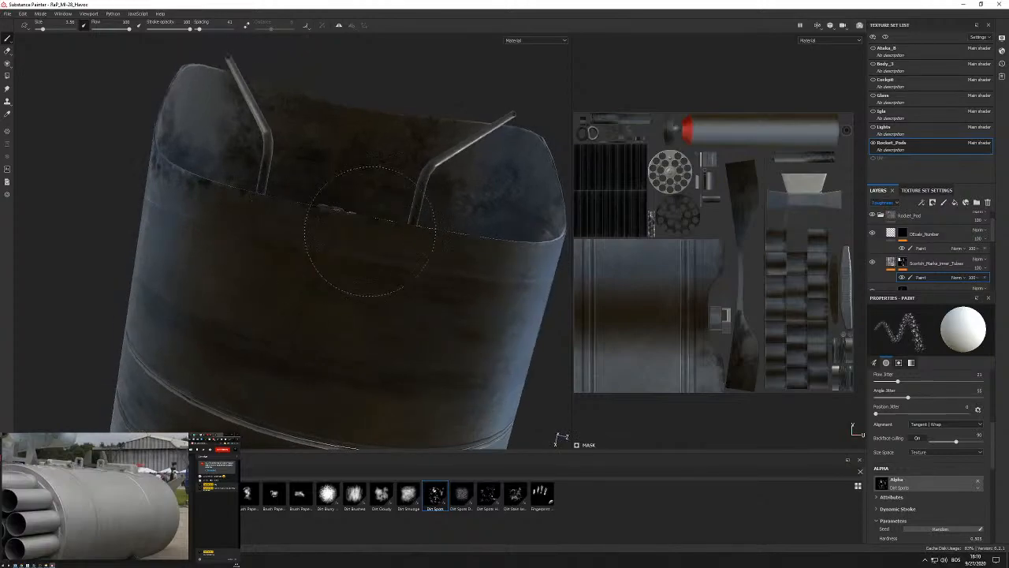
Extend the Dirt Spots scorching around the rear shroud's underside and opposite outer edge.
left_click_drag(351, 231, 407, 260, "alt")
left_click_drag(505, 228, 432, 225, "alt")
mouse_move(371, 320)
left_mouse_down("alt")
mouse_move(413, 311)
mouse_move(439, 322)
mouse_move(408, 254)
mouse_move(377, 266)
left_mouse_up("alt")
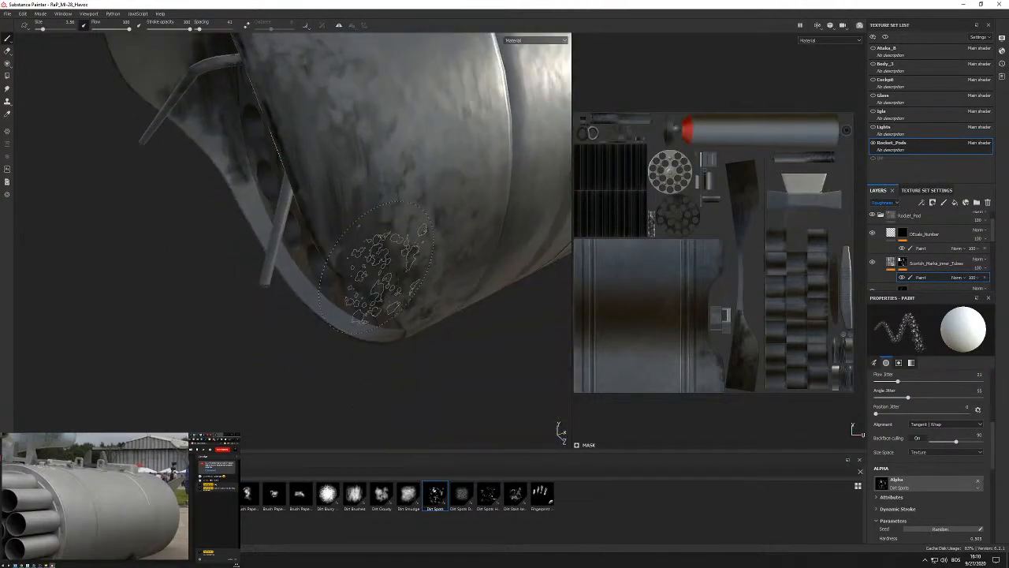
left_click_drag(331, 193, 418, 146, "alt")
left_click_drag(191, 175, 309, 166, "alt")
left_click_drag(372, 170, 369, 290, "alt")
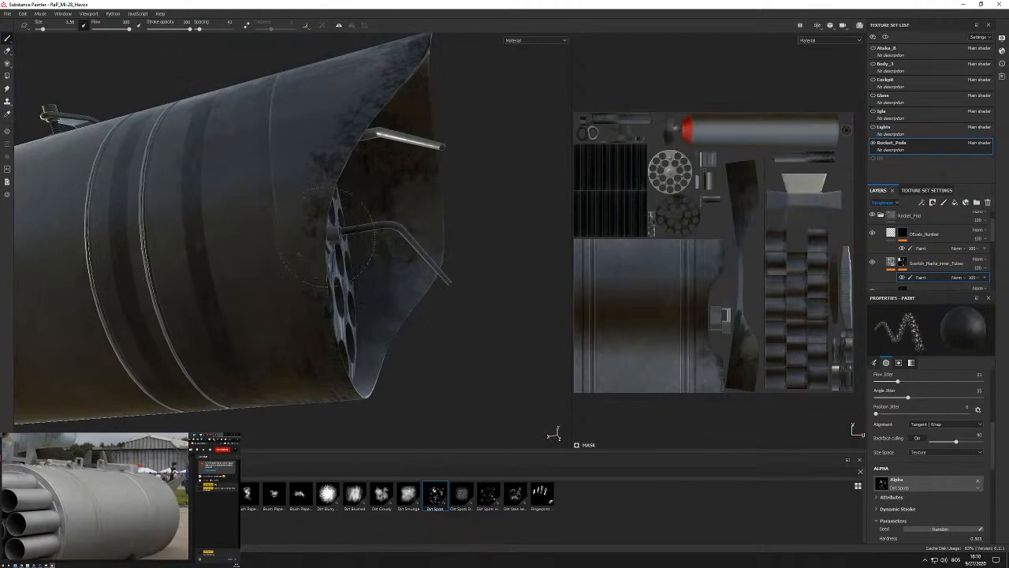
Break up the scorching on the rear shroud's outer edge by alternately erasing and painting with Dirt Spots.
left_click_drag(339, 358, 233, 252, "alt")
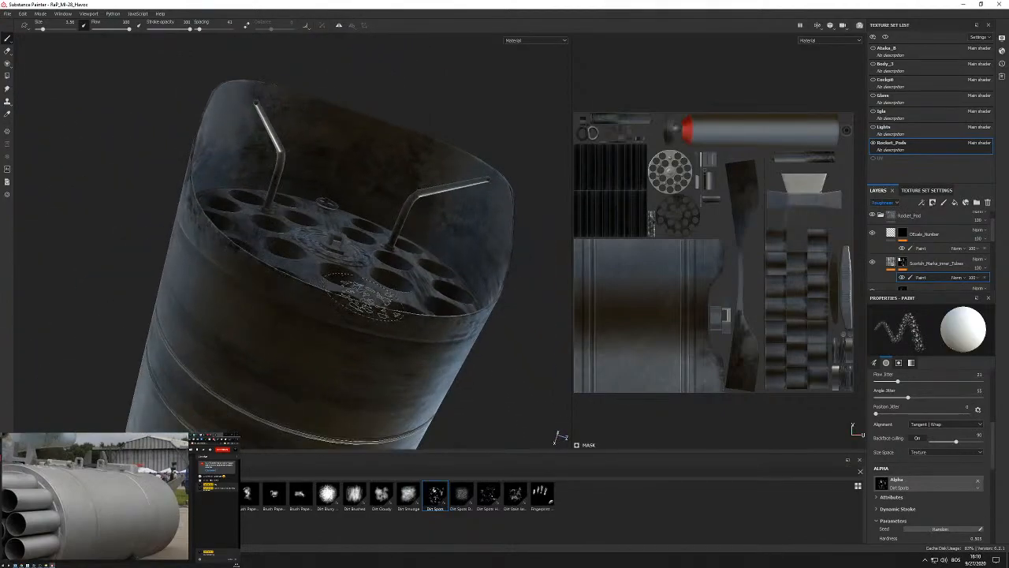
left_click_drag(363, 297, 317, 288, "alt")
left_click_drag(406, 292, 465, 235, "alt")
mouse_move(409, 162)
left_mouse_down("alt")
mouse_move(463, 256)
mouse_move(455, 251)
left_mouse_up("alt")
scroll(395, 224, "up", 3)
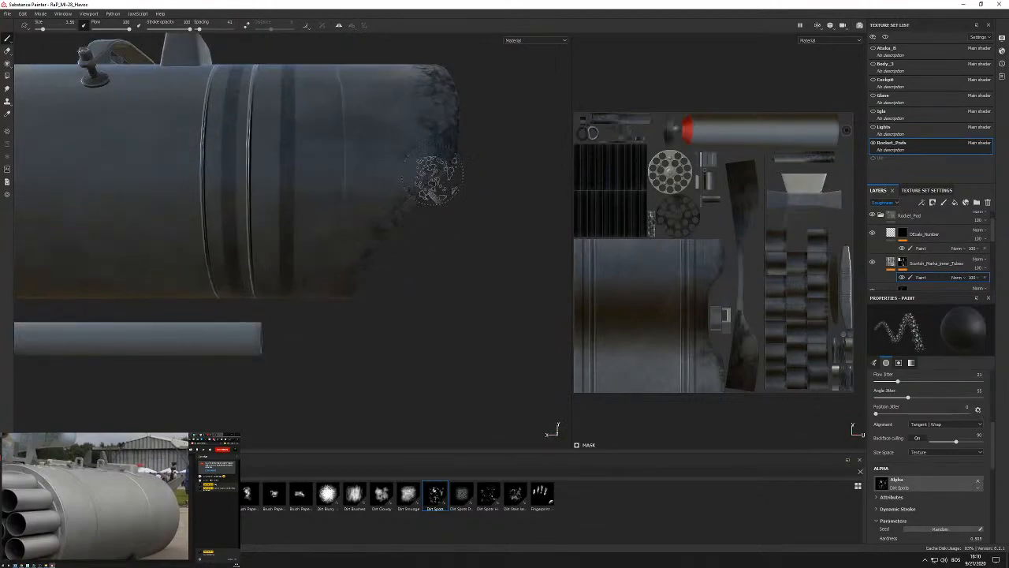
Switch the brush alpha to Dirt Brushed and paint denser scorching along the rear shroud's cut-out edge.
scroll(382, 233, "up", 2)
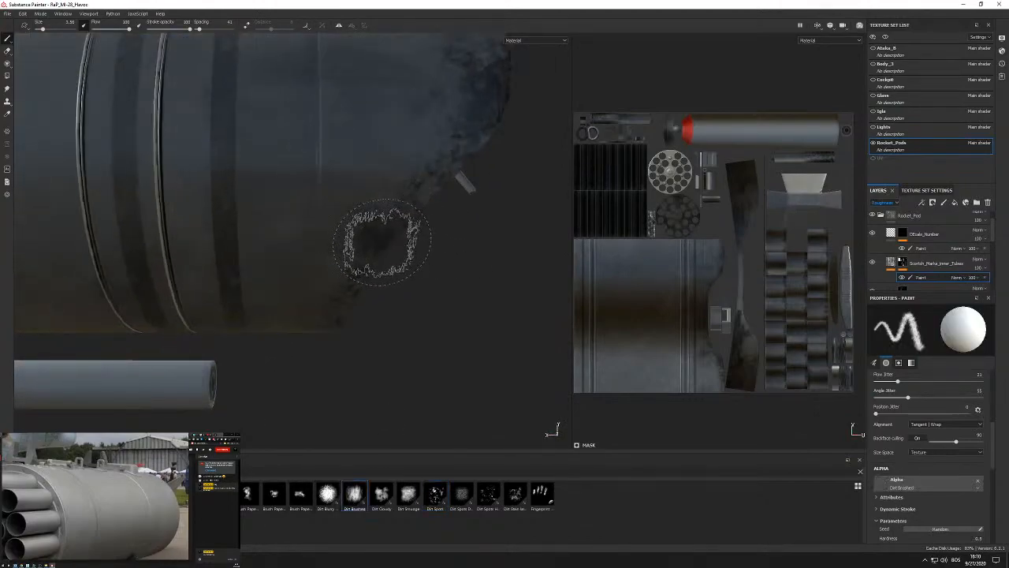
left_click_drag(447, 214, 410, 227, "alt")
mouse_move(365, 280)
left_mouse_down("alt")
mouse_move(388, 354)
mouse_move(384, 240)
left_mouse_up("alt")
left_click_drag(385, 343, 347, 316, "alt")
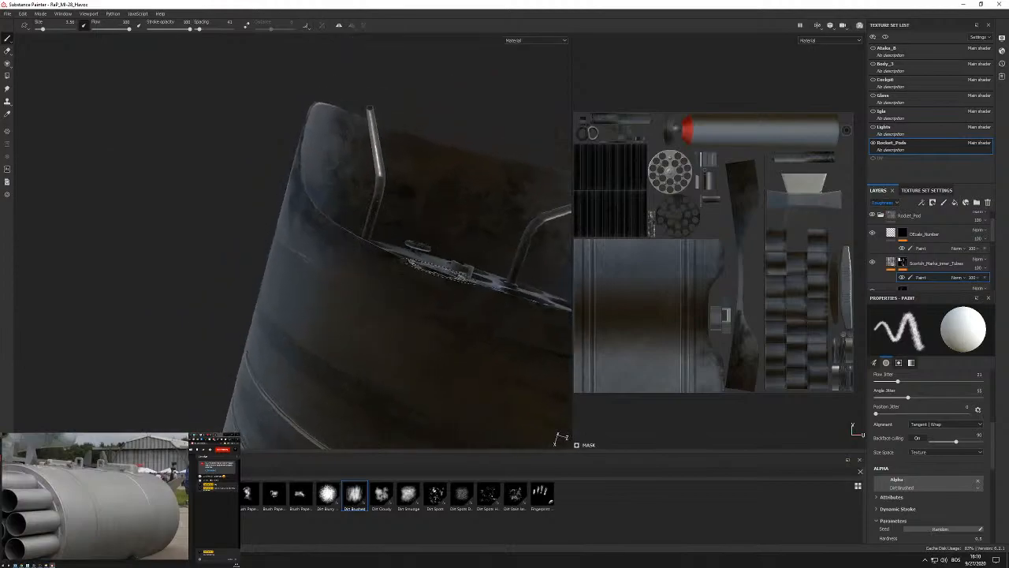
left_click_drag(449, 272, 336, 273, "alt")
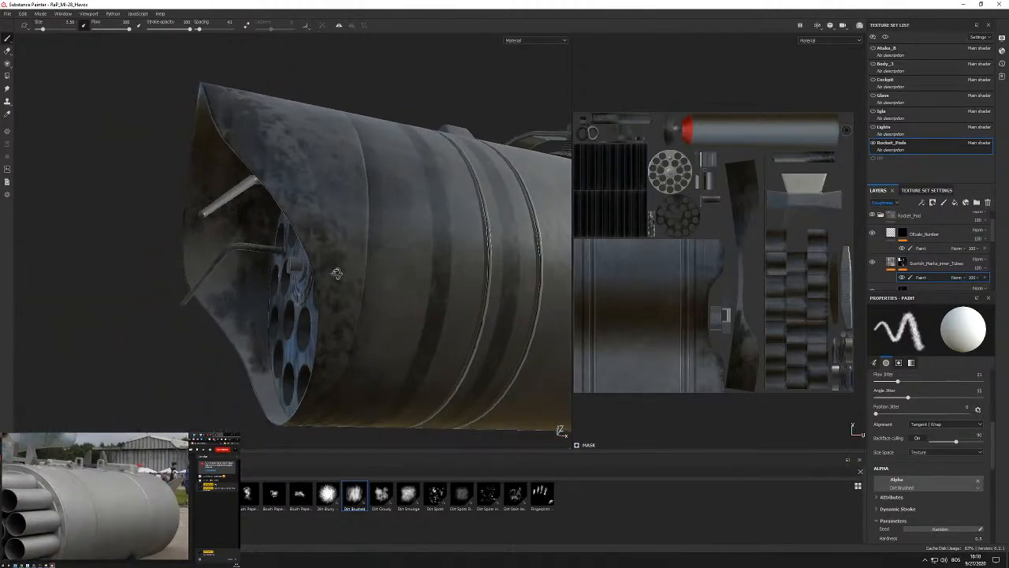
Switch the alpha back to Dirt Spots and erase patches of scorching on the shroud's outer side and inner wall.
left_click_drag(269, 187, 339, 294, "alt")
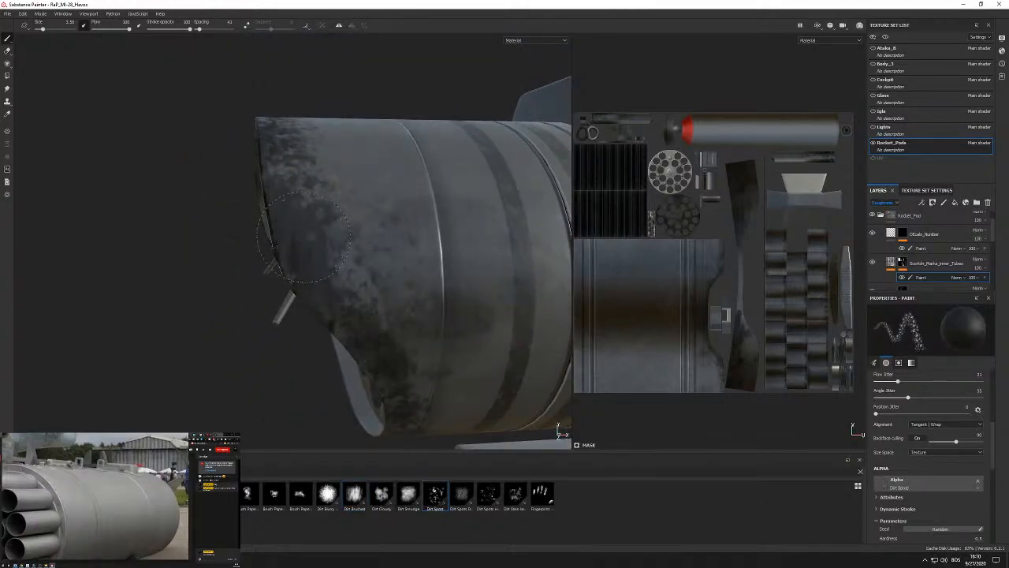
mouse_move(399, 392)
left_mouse_down("alt")
mouse_move(323, 261)
mouse_move(355, 209)
mouse_move(347, 142)
mouse_move(369, 158)
mouse_move(423, 265)
left_mouse_up("alt")
middle_click_drag(391, 173, 380, 254, "alt")
left_click_drag(380, 254, 404, 242, "alt")
right_click_drag(405, 242, 410, 286, "alt")
left_click_drag(410, 286, 189, 265, "alt")
right_click_drag(218, 261, 213, 272, "alt")
left_click_drag(213, 272, 253, 250, "alt")
right_click_drag(252, 251, 365, 178, "alt")
left_click_drag(365, 179, 278, 163, "alt")
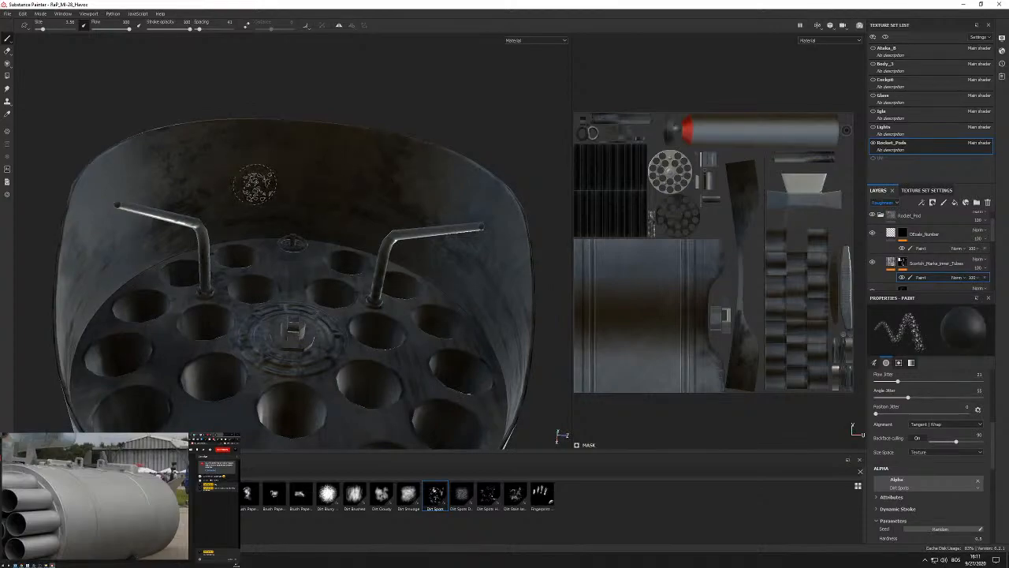
Refine the scorching around the front launch tube ends with Dirt Spots, alternating between erasing and painting.
mouse_move(415, 225)
left_mouse_down("alt")
mouse_move(226, 213)
mouse_move(260, 221)
mouse_move(339, 197)
mouse_move(473, 209)
mouse_move(391, 231)
mouse_move(515, 219)
mouse_move(421, 295)
mouse_move(450, 279)
left_mouse_up("alt")
scroll(402, 207, "down", 5)
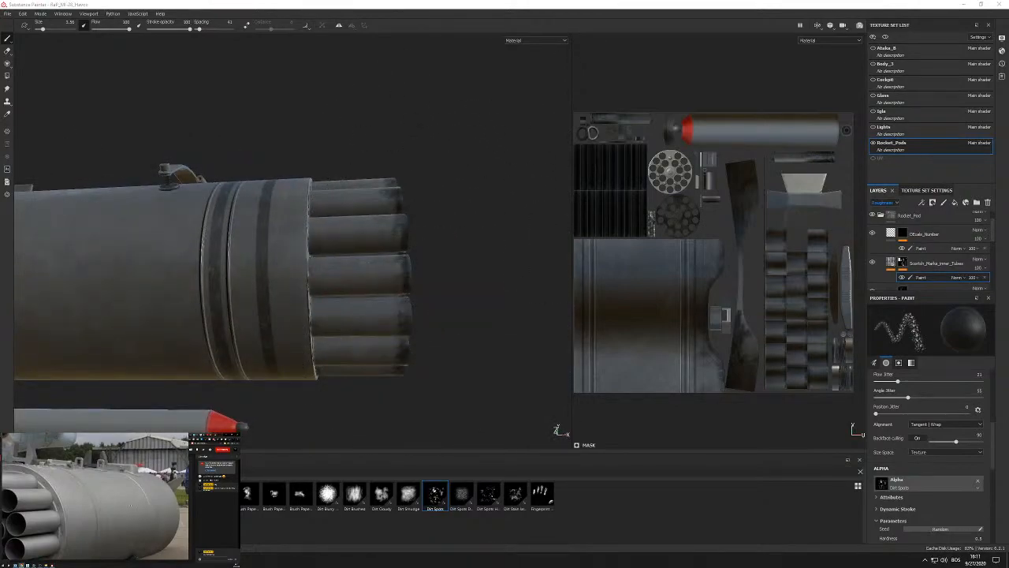
mouse_move(330, 238)
left_mouse_down("alt")
mouse_move(411, 268)
mouse_move(404, 231)
left_mouse_up("alt")
scroll(412, 268, "up", 3)
mouse_move(434, 263)
left_mouse_down("alt")
mouse_move(450, 271)
mouse_move(408, 151)
mouse_move(293, 177)
mouse_move(352, 203)
mouse_move(217, 168)
mouse_move(307, 204)
mouse_move(282, 169)
mouse_move(351, 249)
left_mouse_up("alt")
key("x")
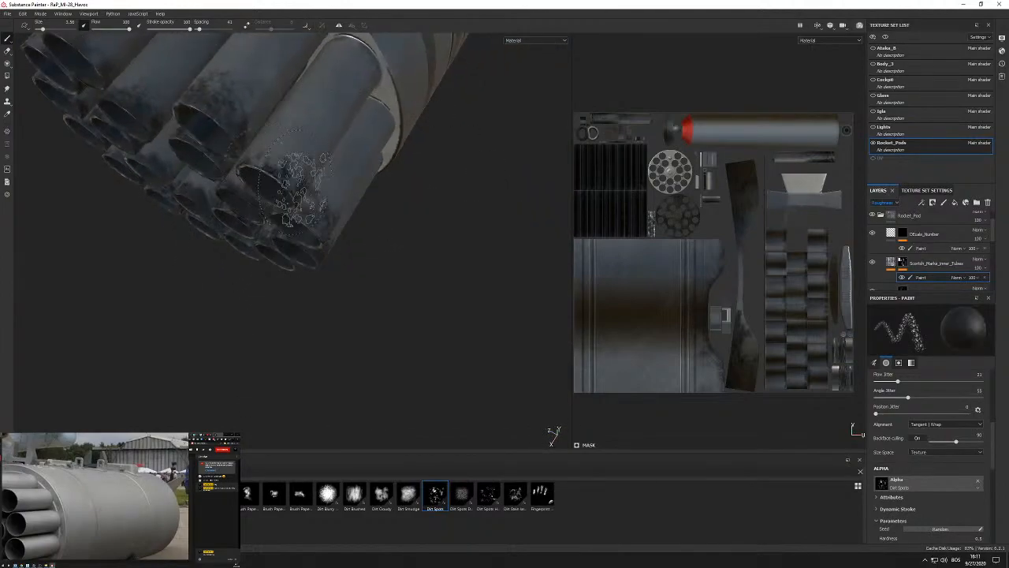
mouse_move(237, 142)
left_mouse_down("alt")
mouse_move(225, 124)
mouse_move(264, 217)
mouse_move(244, 260)
mouse_move(292, 197)
mouse_move(412, 226)
mouse_move(403, 215)
mouse_move(420, 232)
mouse_move(410, 197)
mouse_move(428, 135)
mouse_move(386, 402)
mouse_move(377, 189)
mouse_move(386, 268)
left_mouse_up("alt")
mouse_move(473, 158)
left_mouse_down("alt")
mouse_move(366, 251)
mouse_move(436, 228)
left_mouse_up("alt")
left_click_drag(418, 193, 260, 181, "alt")
scroll(381, 193, "up", 5)
left_click_drag(380, 194, 247, 248, "alt")
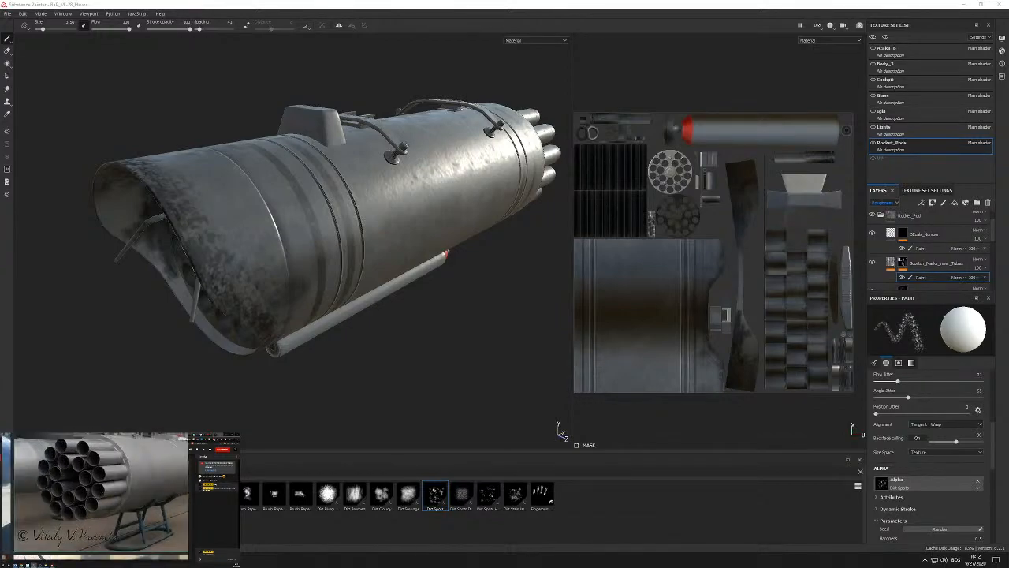
Select the mask of the Details_NRM layer and load a bolt alpha for the front tube plate.
left_click_drag(285, 174, 235, 190, "alt")
middle_click_drag(235, 191, 317, 181, "alt")
right_click_drag(317, 181, 220, 169, "alt")
left_click_drag(221, 170, 319, 177, "alt")
left_click_drag(331, 241, 352, 265, "alt")
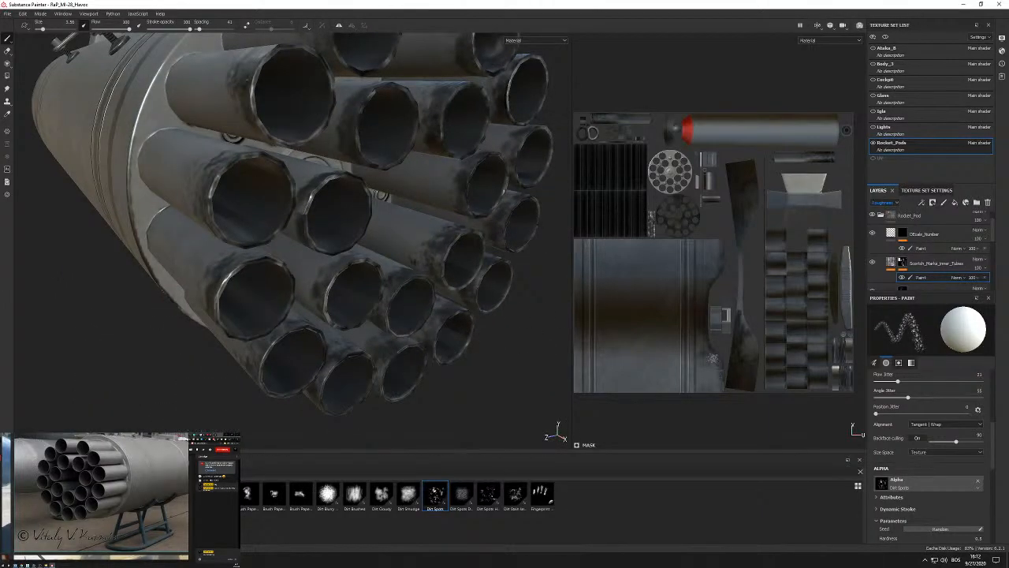
scroll(900, 254, "down", 5)
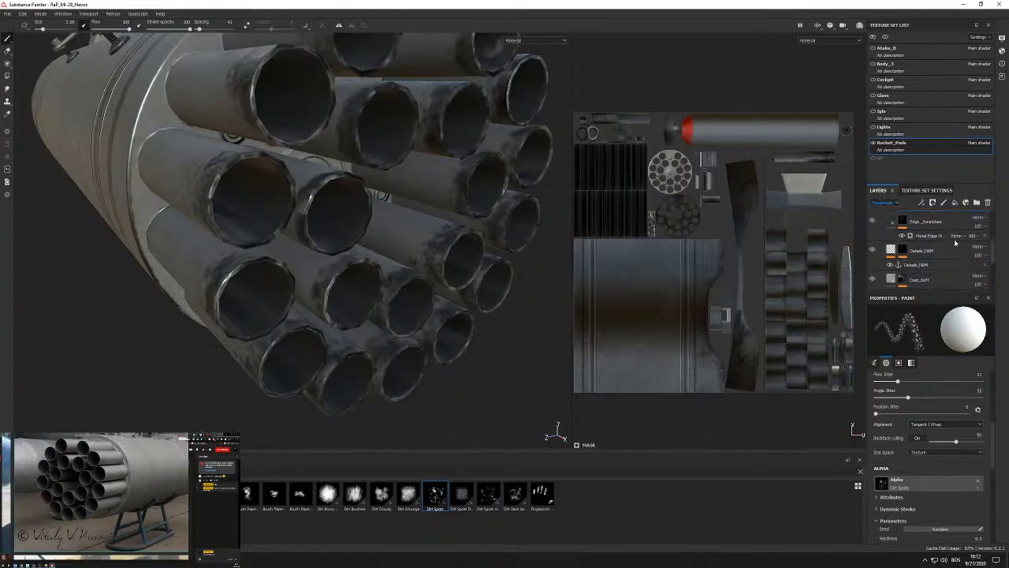
left_click(902, 252)
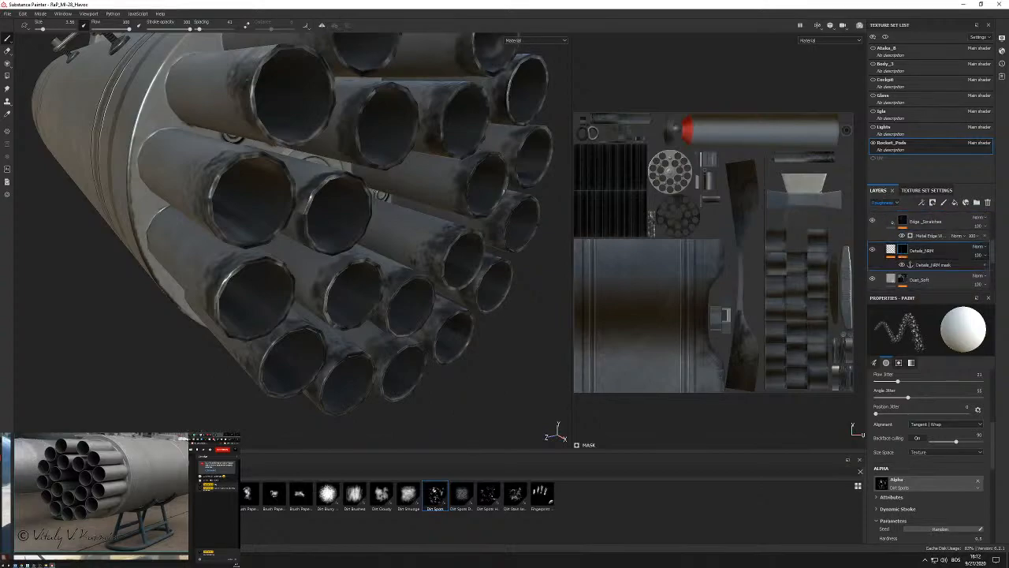
scroll(551, 509, "up", 5)
scroll(552, 508, "down", 2)
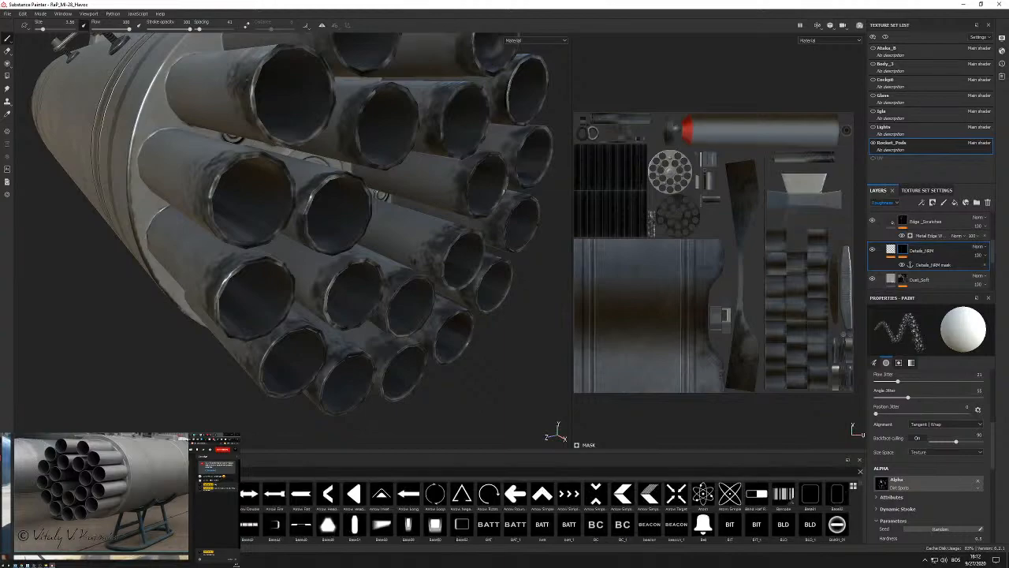
scroll(544, 509, "down", 2)
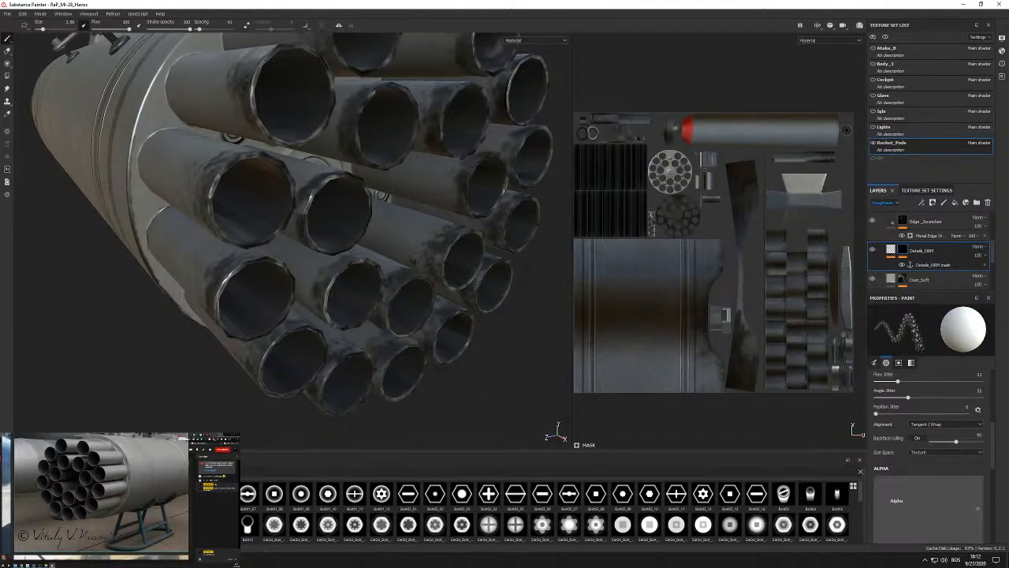
left_click(114, 522)
scroll(182, 136, "up", 2)
scroll(678, 289, "down", 2)
Set the brush's flow and angle jitter to 0, then test a bolt stamp on the front plate and undo it.
mouse_move(671, 235)
right_mouse_down("alt")
mouse_move(691, 217)
mouse_move(667, 228)
right_mouse_up("alt")
middle_click_drag(661, 162, 709, 359, "alt")
mouse_move(623, 197)
right_mouse_down("alt")
mouse_move(642, 175)
mouse_move(625, 172)
right_mouse_up("alt")
scroll(634, 175, "up", 2)
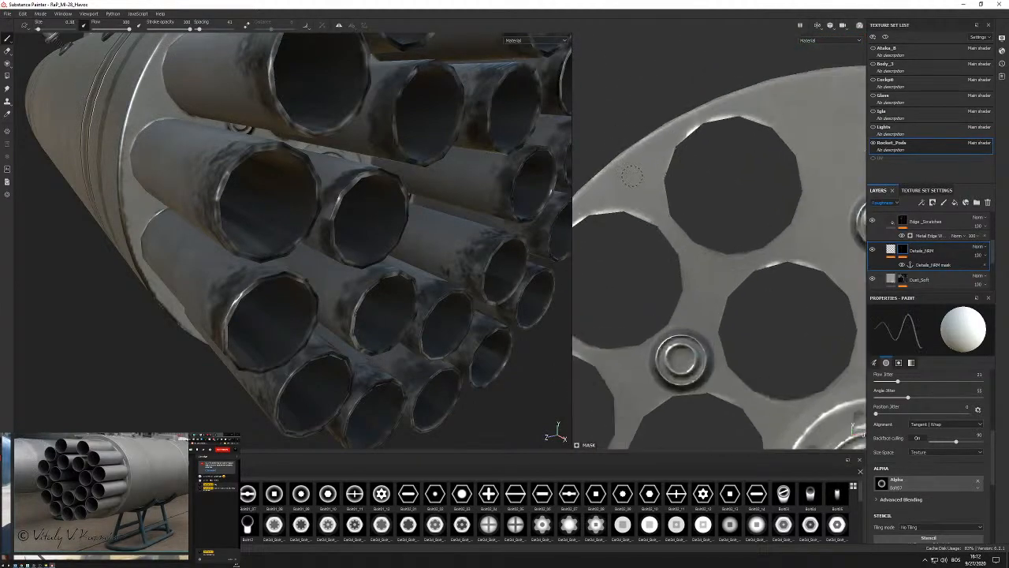
right_click(633, 177)
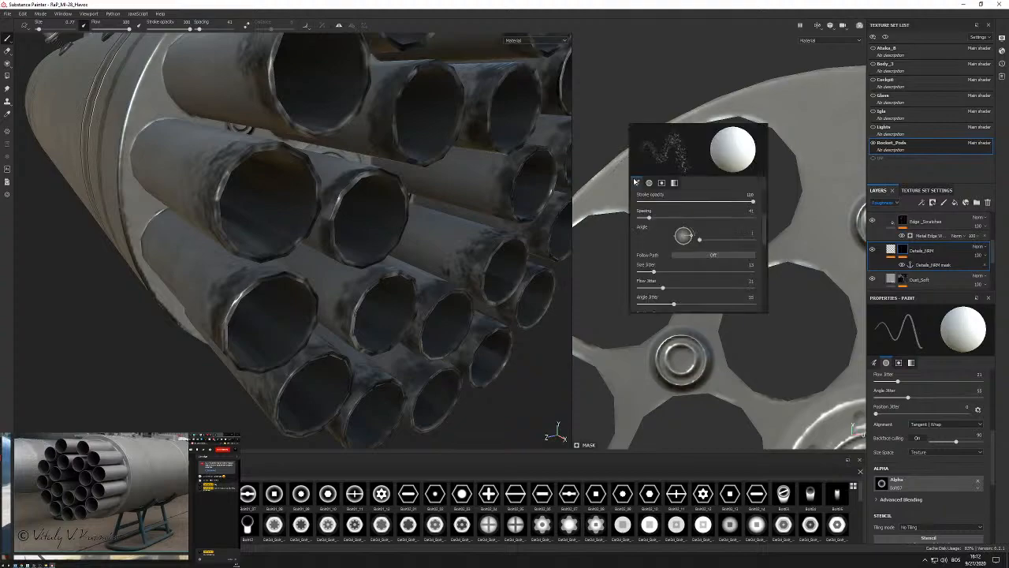
scroll(673, 271, "down", 1)
mouse_move(655, 247)
left_mouse_down()
mouse_move(639, 248)
mouse_move(639, 280)
left_mouse_up()
left_click(632, 179)
key("ctrl+z")
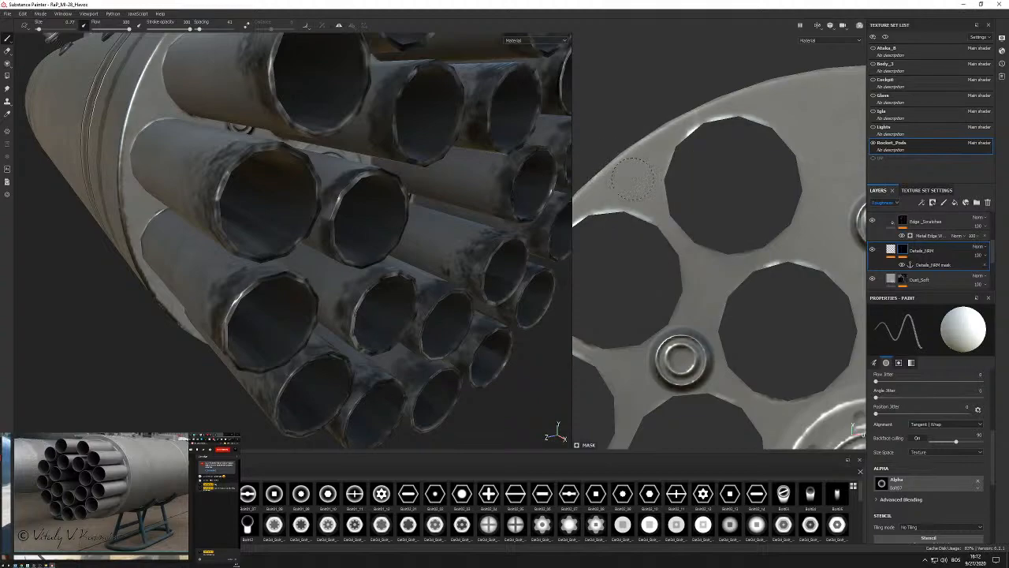
Stamp bolts on the front plate's left rim, one in each gap between neighbouring tube holes.
scroll(632, 179, "down", 4)
middle_click_drag(633, 179, 664, 165, "alt")
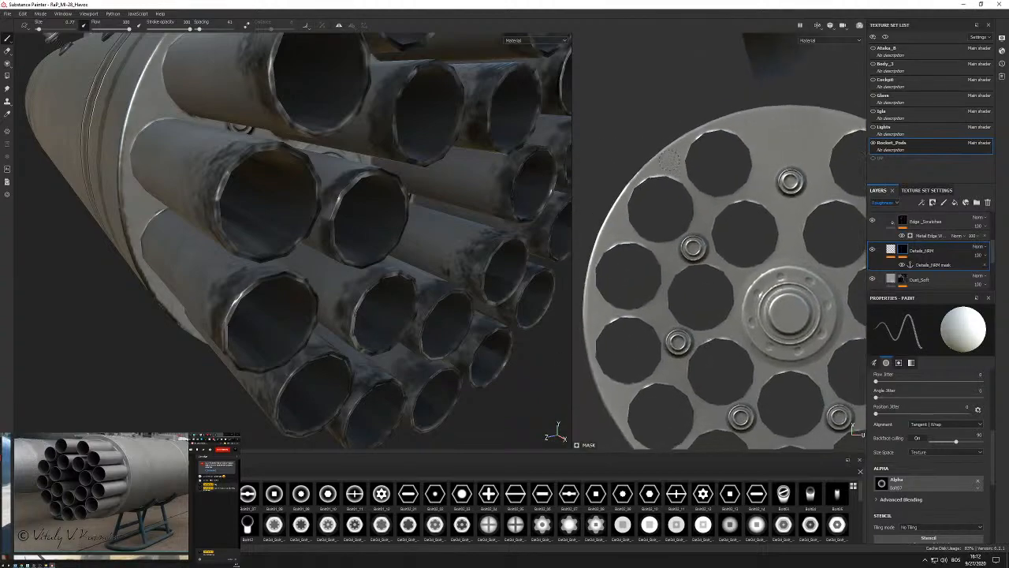
scroll(664, 165, "up", 2)
left_click(667, 157)
middle_click_drag(604, 232, 658, 170, "alt")
left_click(637, 200)
middle_click_drag(616, 261, 638, 157, "alt")
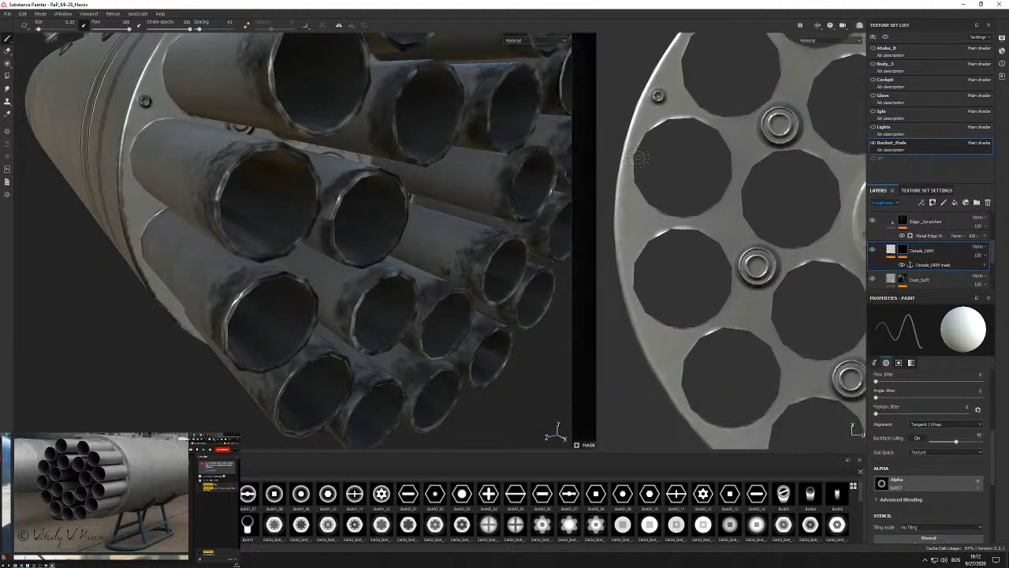
left_click(627, 224)
middle_click_drag(693, 225, 648, 259, "alt")
left_click(644, 263)
Continue the ring of bolt stamps along the front plate's bottom rim, between the tube holes.
middle_click_drag(722, 367, 657, 285, "alt")
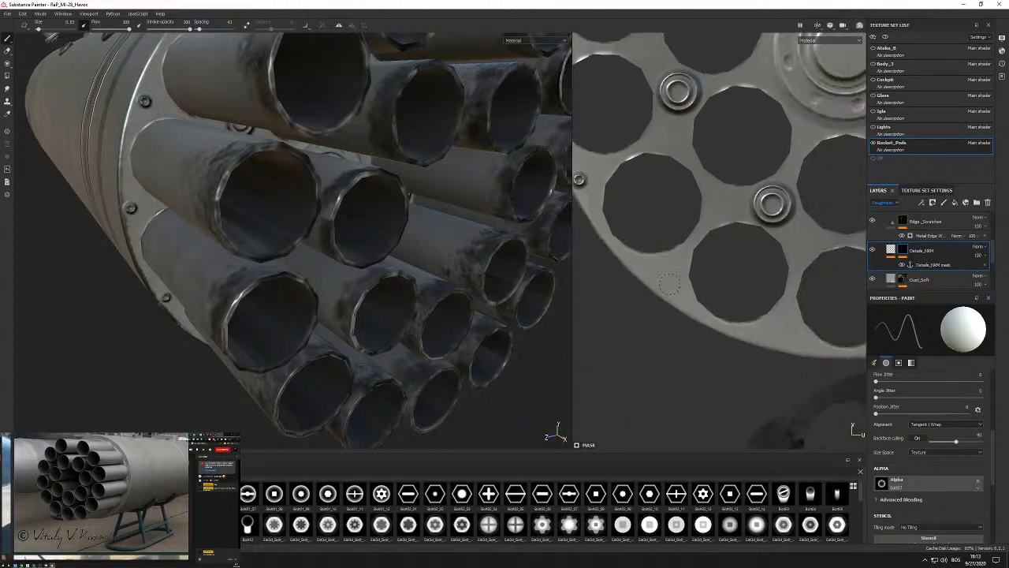
scroll(657, 284, "up", 1)
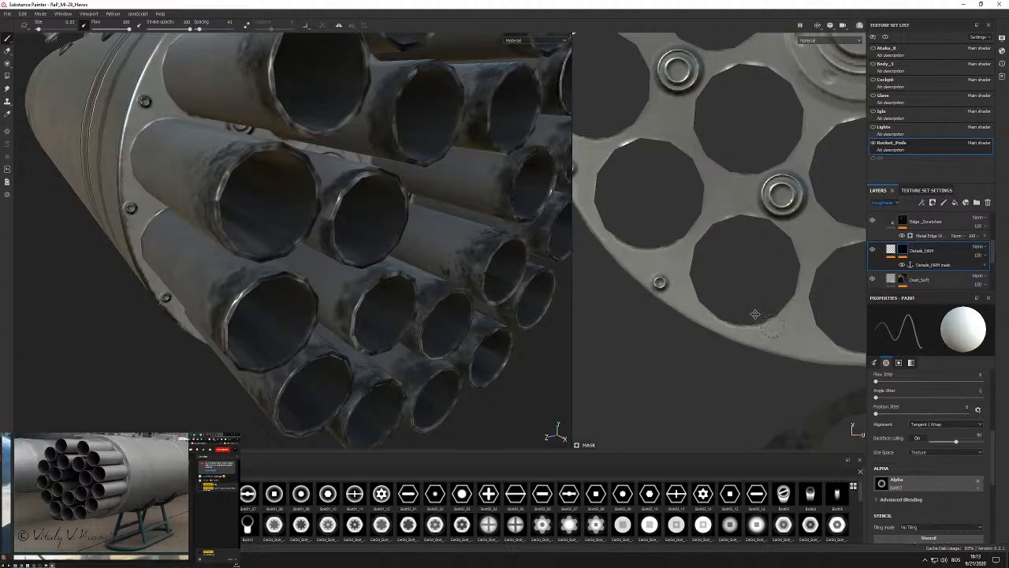
left_click_drag(766, 321, 661, 280, "alt")
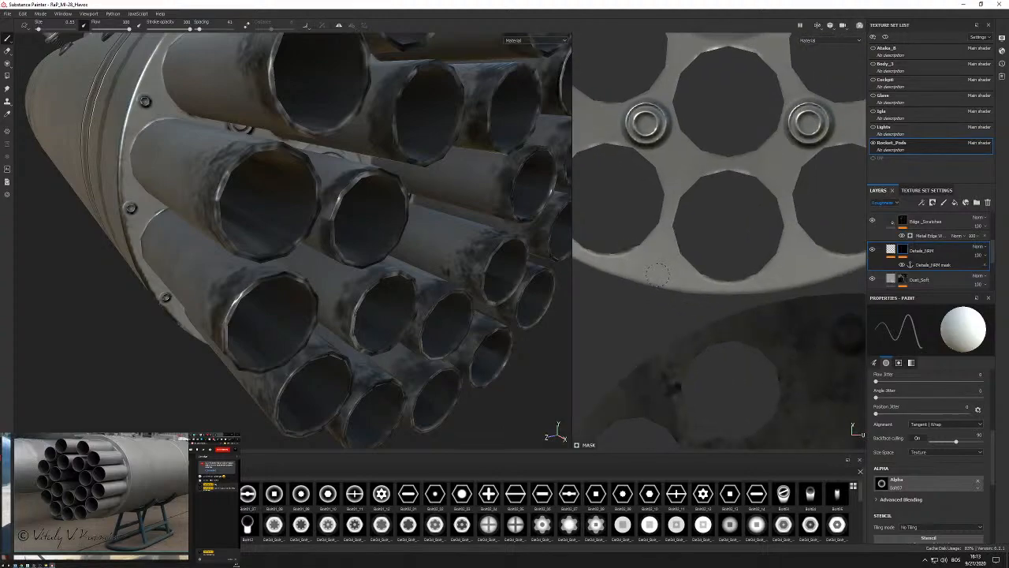
left_click(658, 273)
middle_click_drag(778, 276, 707, 275, "alt")
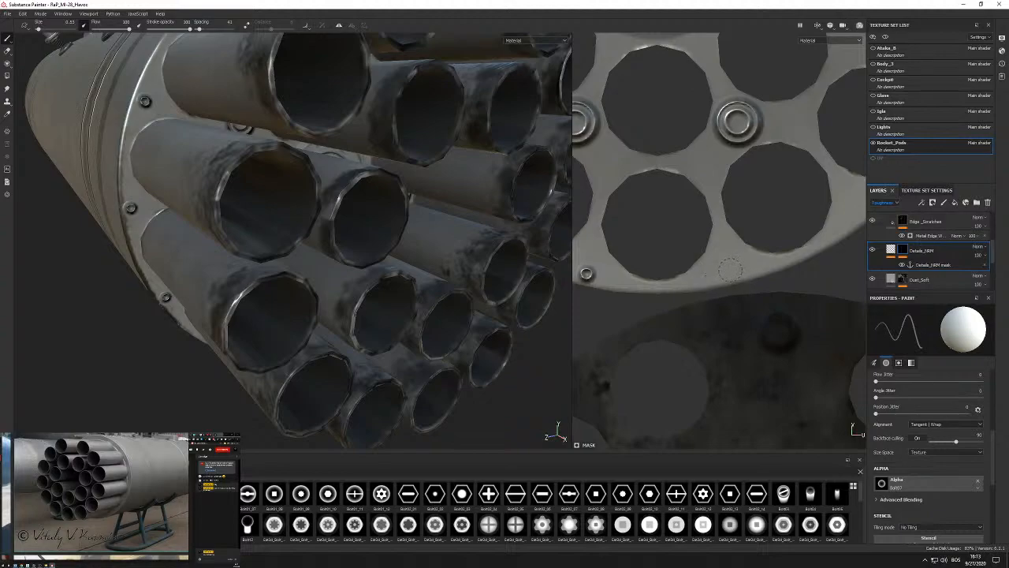
left_click(730, 268)
middle_click_drag(788, 245, 679, 272, "alt")
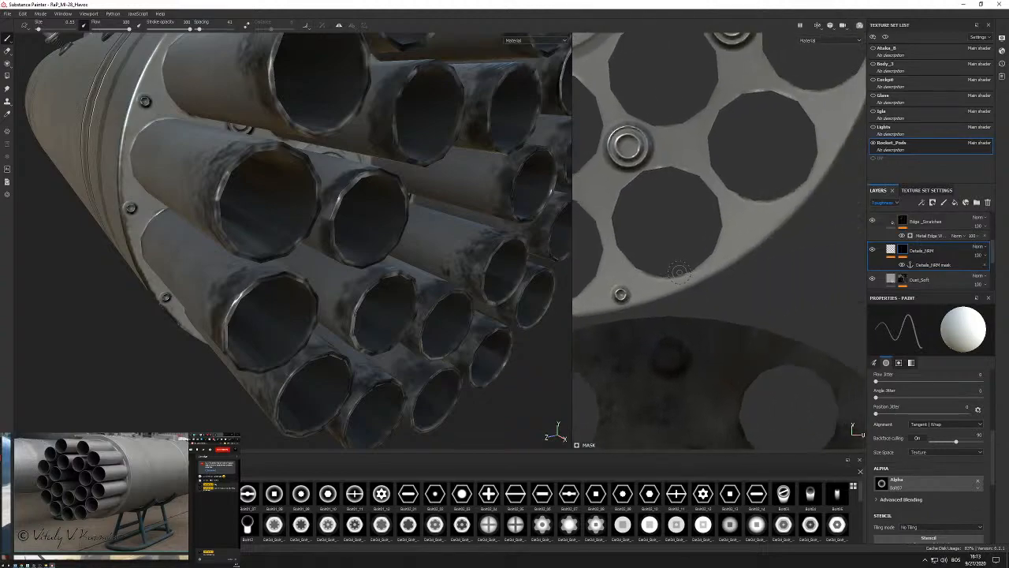
Complete the bolt ring by stamping bolts in the gaps up the front plate's right rim.
left_click(751, 229)
middle_click_drag(780, 213, 653, 303, "alt")
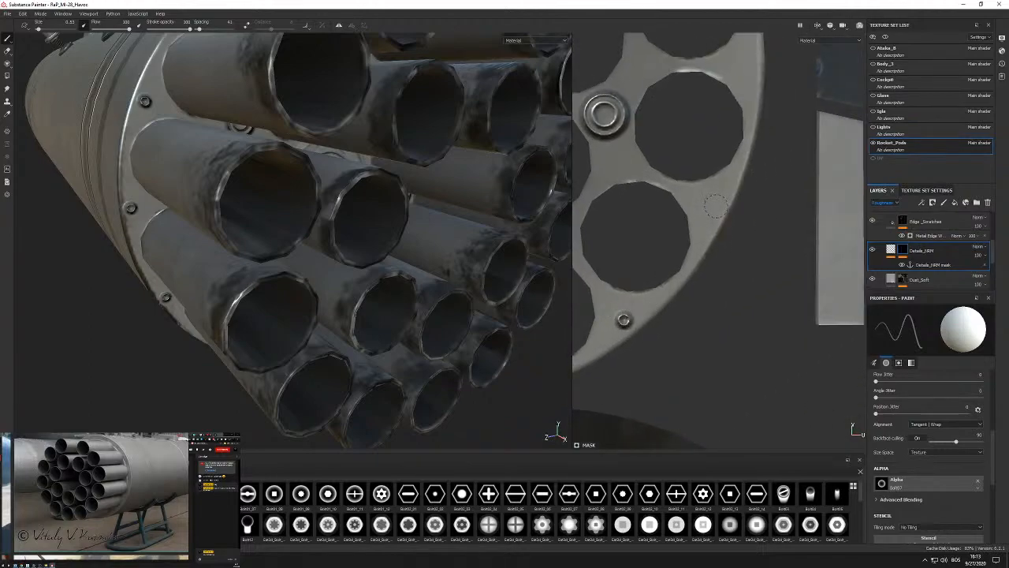
left_click(716, 206)
middle_click_drag(715, 207, 712, 265, "alt")
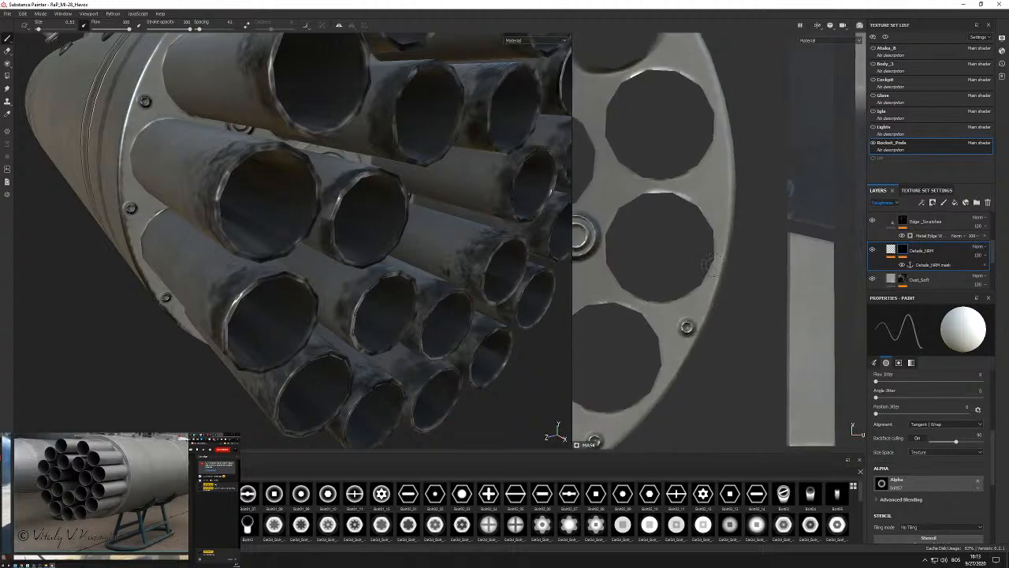
left_click(719, 188)
middle_click_drag(720, 192, 745, 330, "alt")
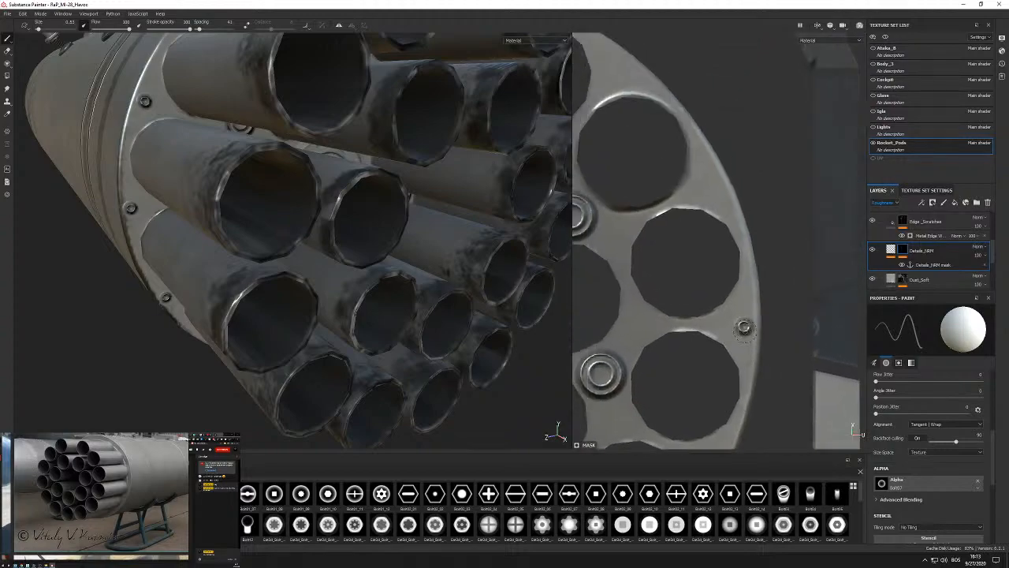
left_click(712, 184)
middle_click_drag(712, 184, 777, 279, "alt")
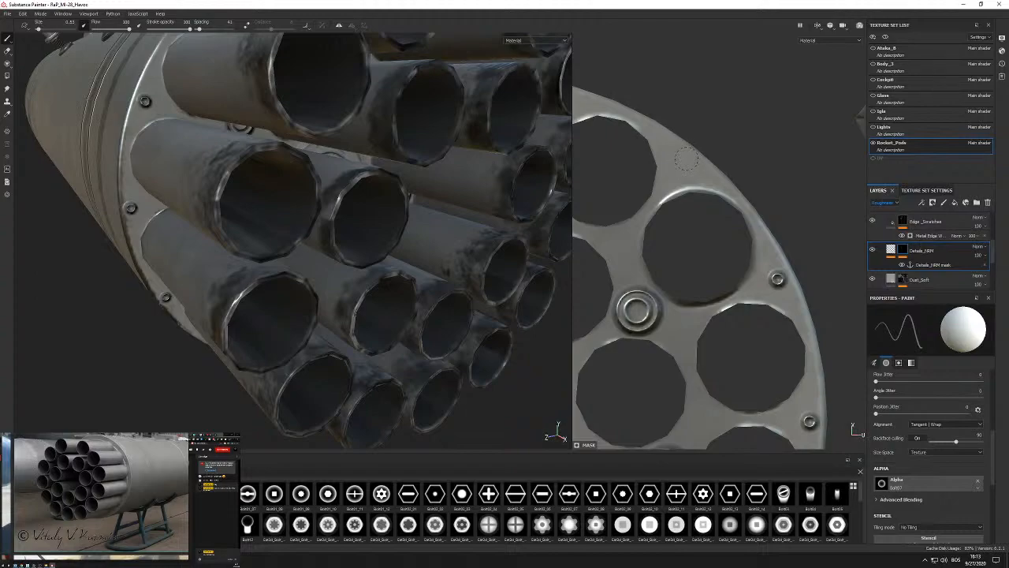
scroll(686, 160, "up", 3)
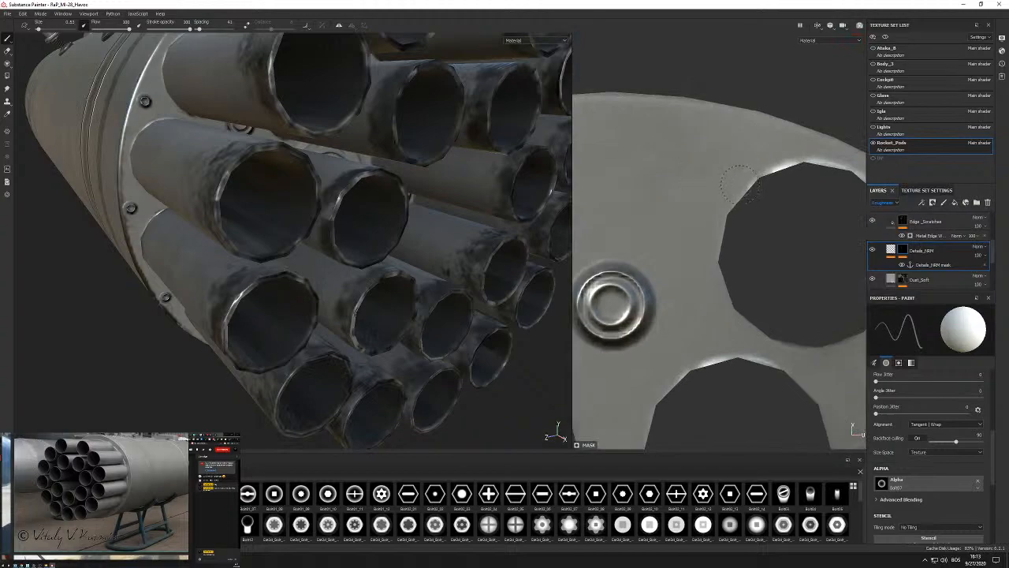
scroll(742, 182, "down", 5)
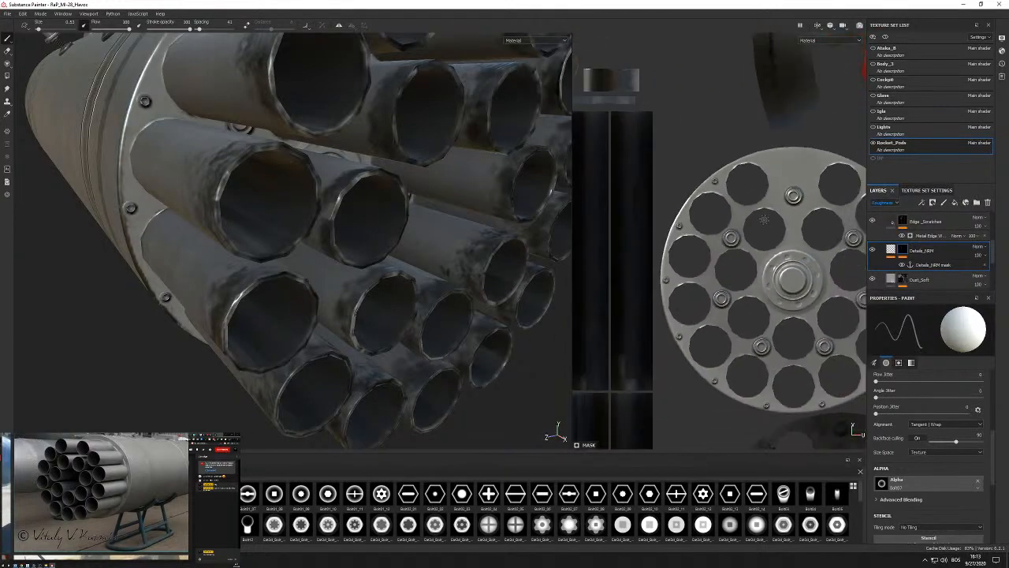
Reduce the height of the Details_NRM fill to roughly 0.13 to make the front plate's bolts shallower.
middle_click_drag(764, 219, 727, 190, "alt")
scroll(300, 236, "down", 4)
left_click_drag(294, 251, 214, 268, "alt")
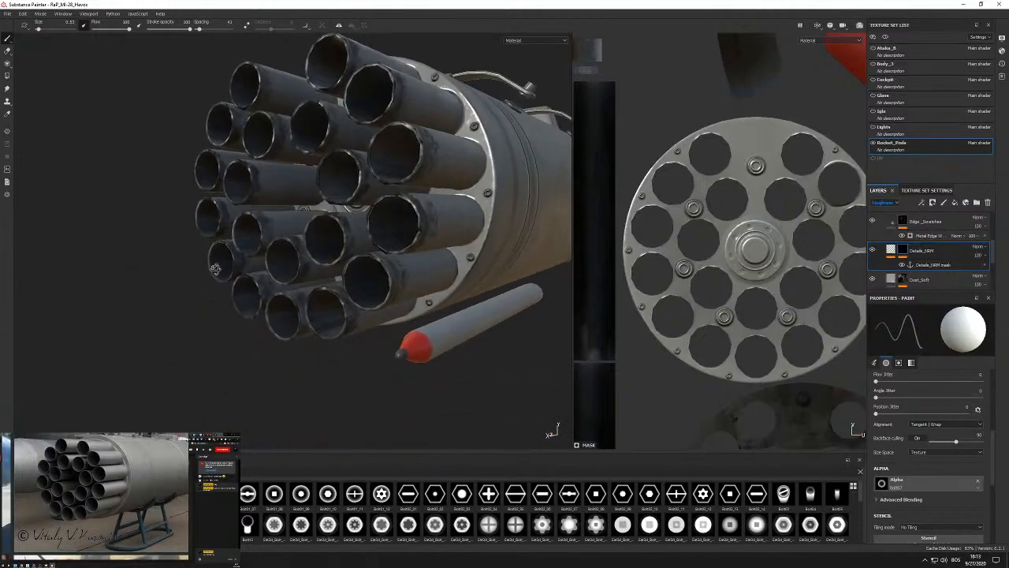
scroll(470, 158, "up", 8)
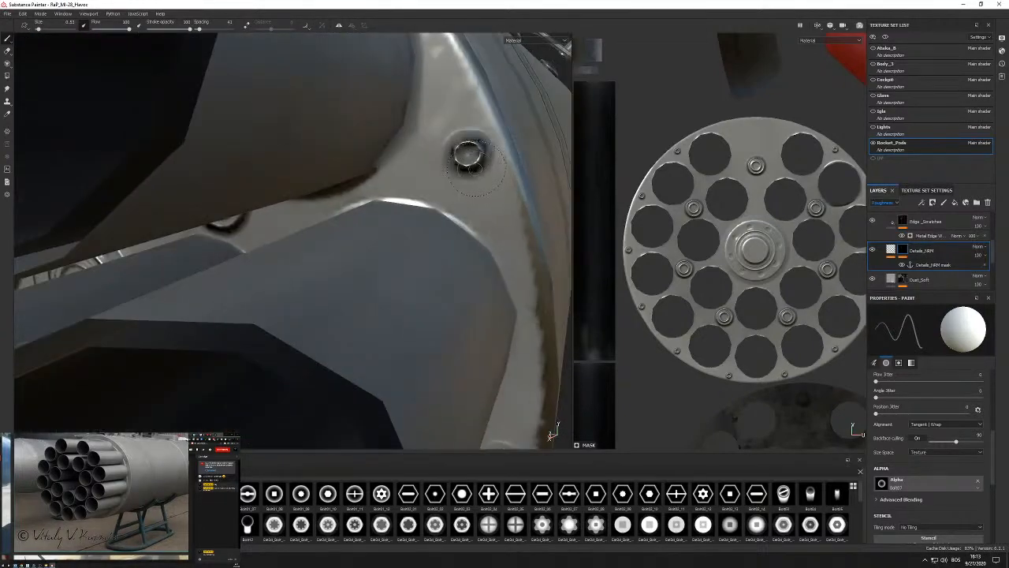
scroll(477, 167, "down", 8)
left_click_drag(481, 164, 513, 178, "alt")
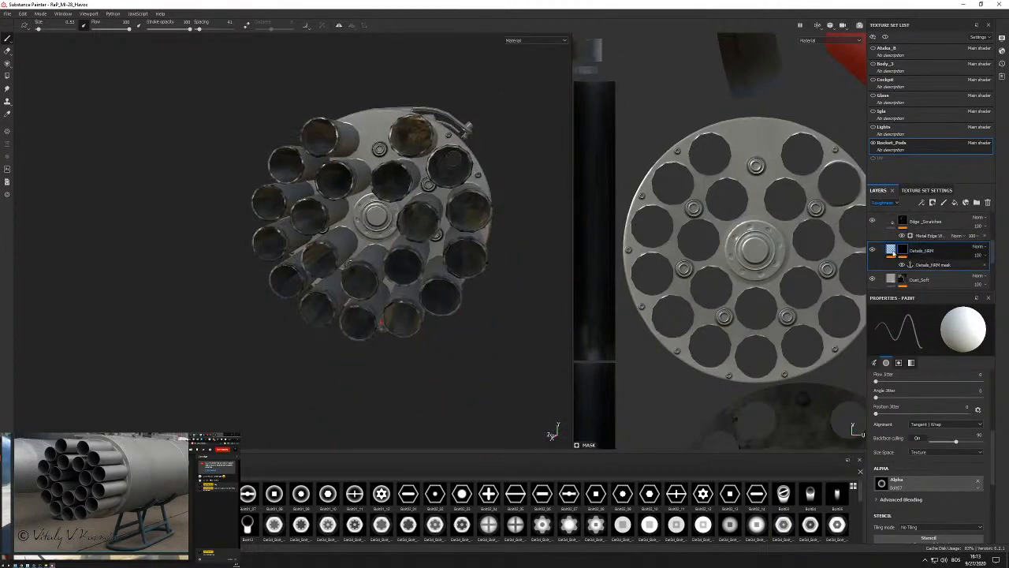
left_click(892, 251)
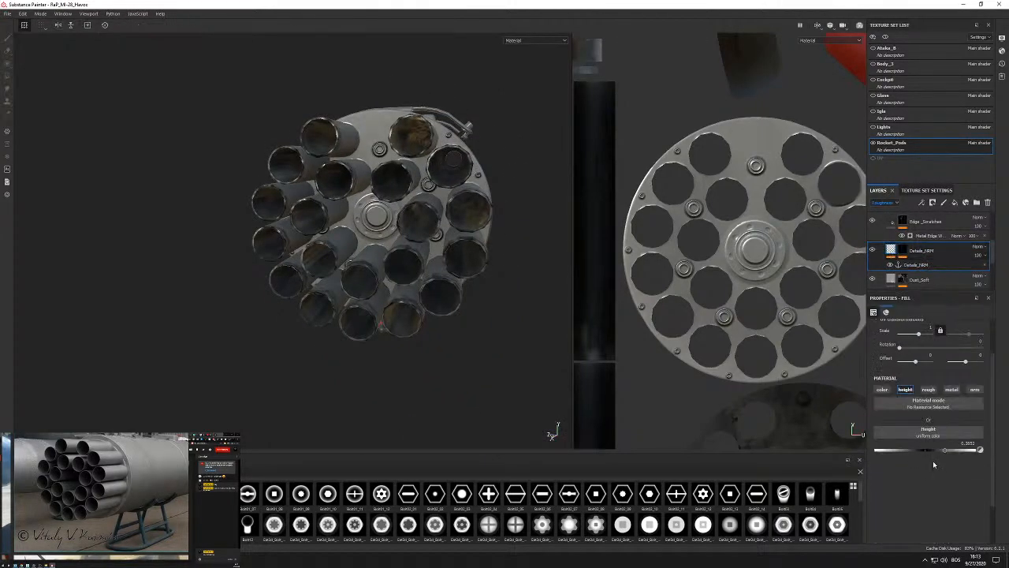
left_click_drag(941, 452, 933, 453)
Examine the bolts, launch tubes and body of the rocket pod from several angles and distances.
left_click_drag(453, 169, 327, 147, "alt")
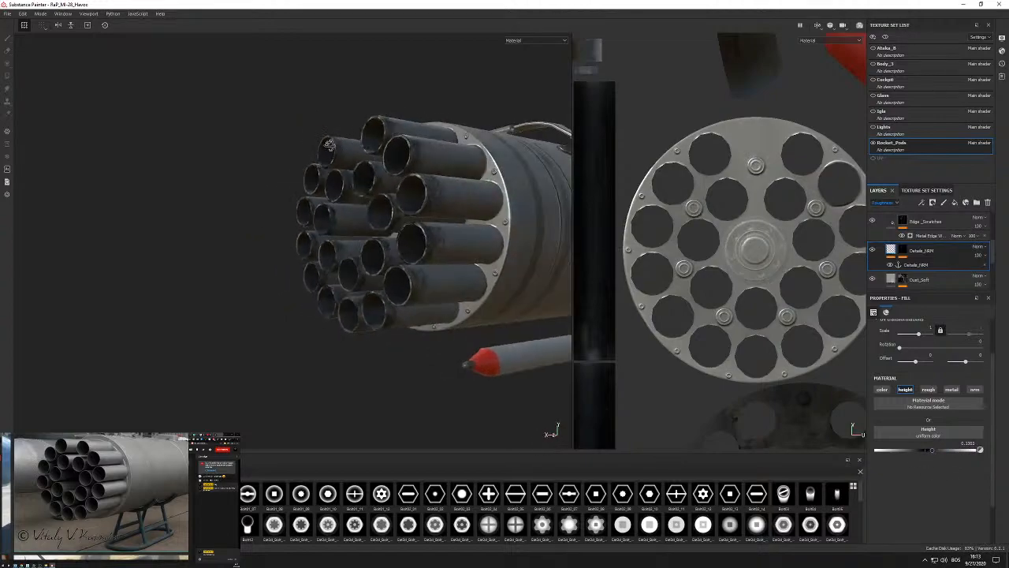
left_click_drag(496, 208, 628, 228, "alt")
left_click_drag(325, 198, 390, 245, "alt")
scroll(321, 261, "up", 4)
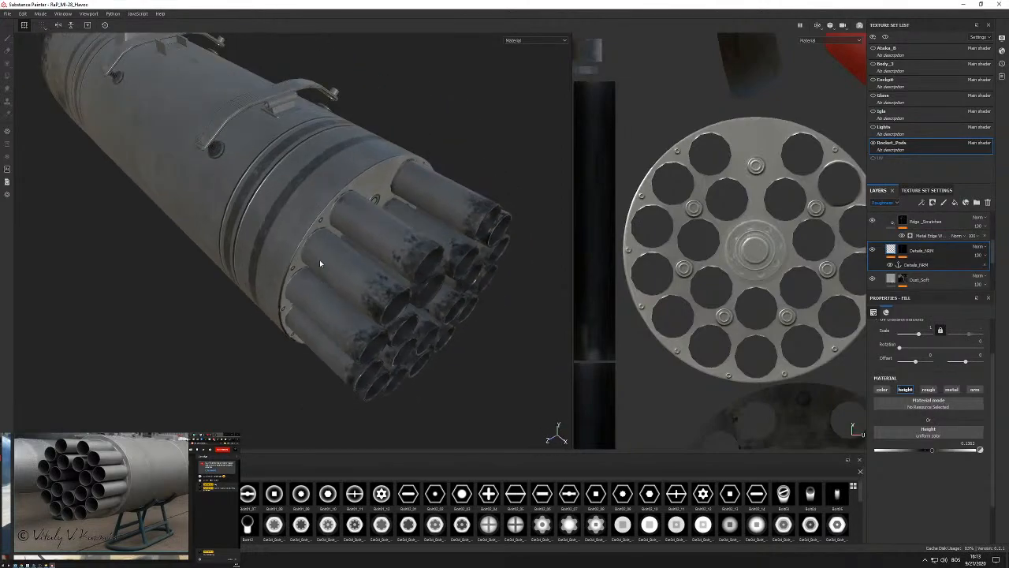
left_click_drag(316, 259, 289, 220, "alt")
scroll(289, 219, "down", 4)
left_click_drag(206, 260, 351, 229, "alt")
scroll(269, 214, "up", 5)
left_click_drag(270, 213, 480, 252, "alt")
scroll(762, 279, "down", 3)
middle_click_drag(193, 212, 473, 230, "alt")
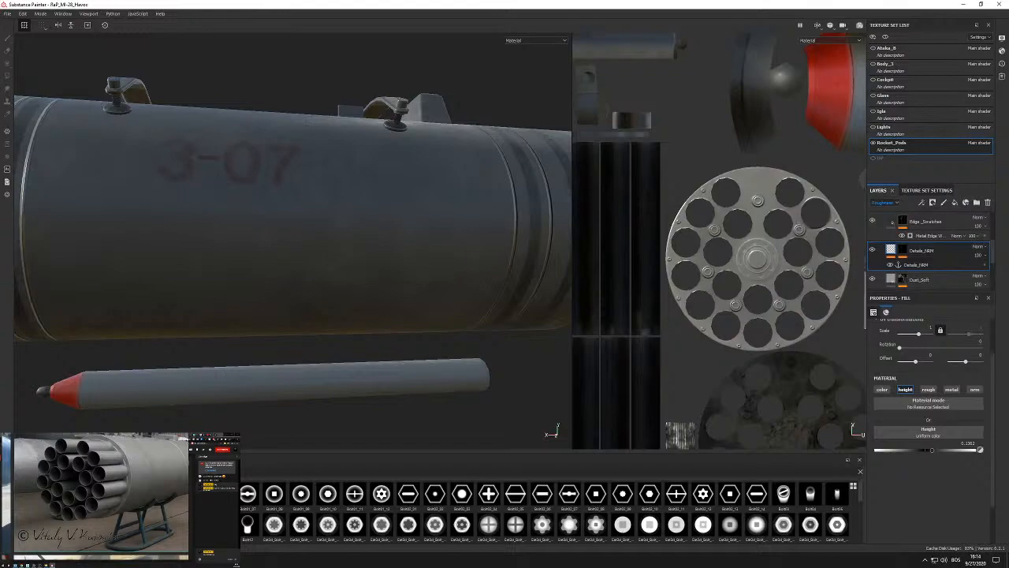
left_click_drag(347, 198, 362, 181, "alt")
scroll(362, 181, "up", 4)
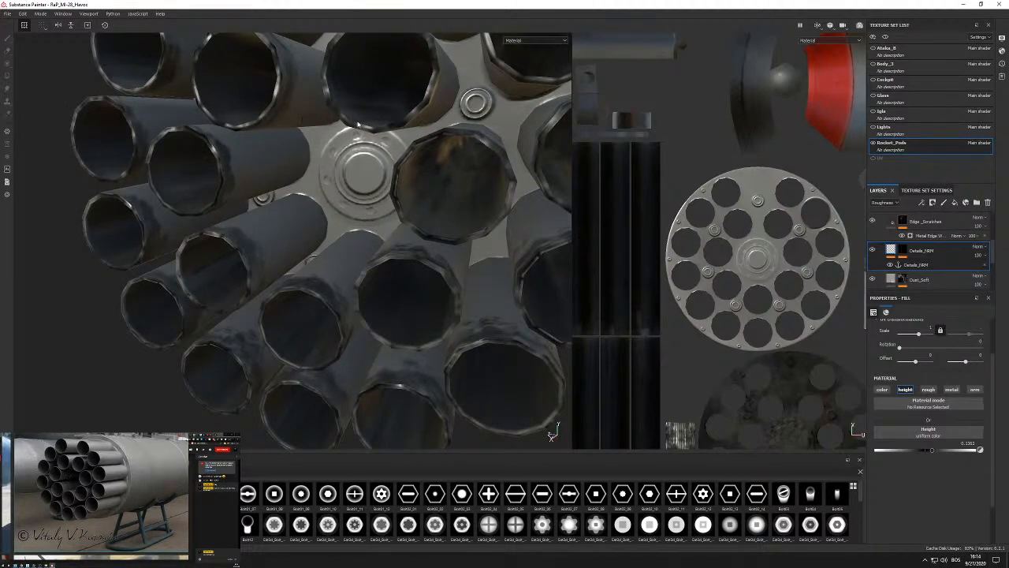
Select the mask of the inner tubes' scorch marks layer and enlarge the brush.
scroll(950, 266, "up", 2)
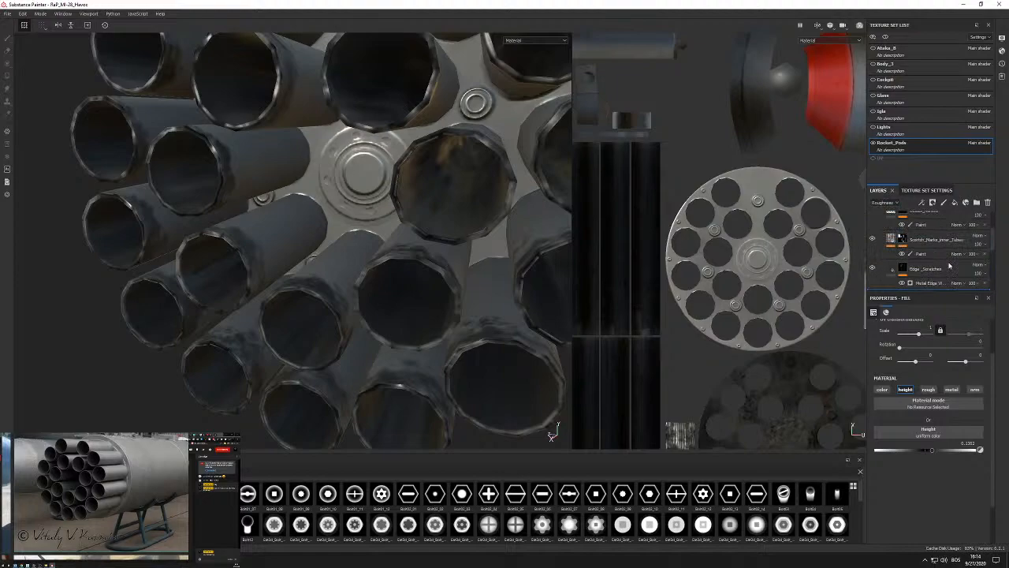
scroll(950, 266, "up", 2)
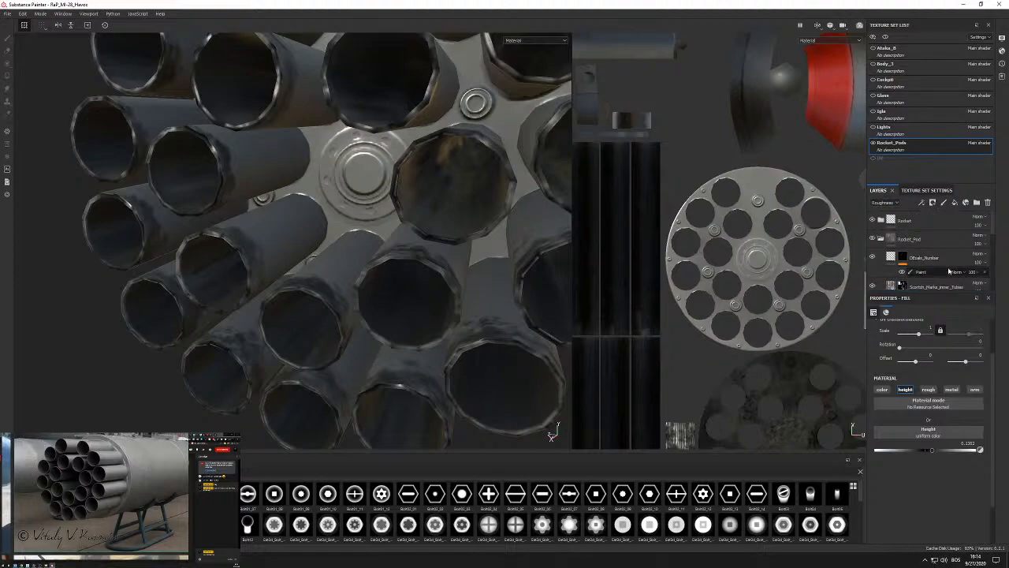
scroll(950, 271, "down", 1)
left_click(946, 269)
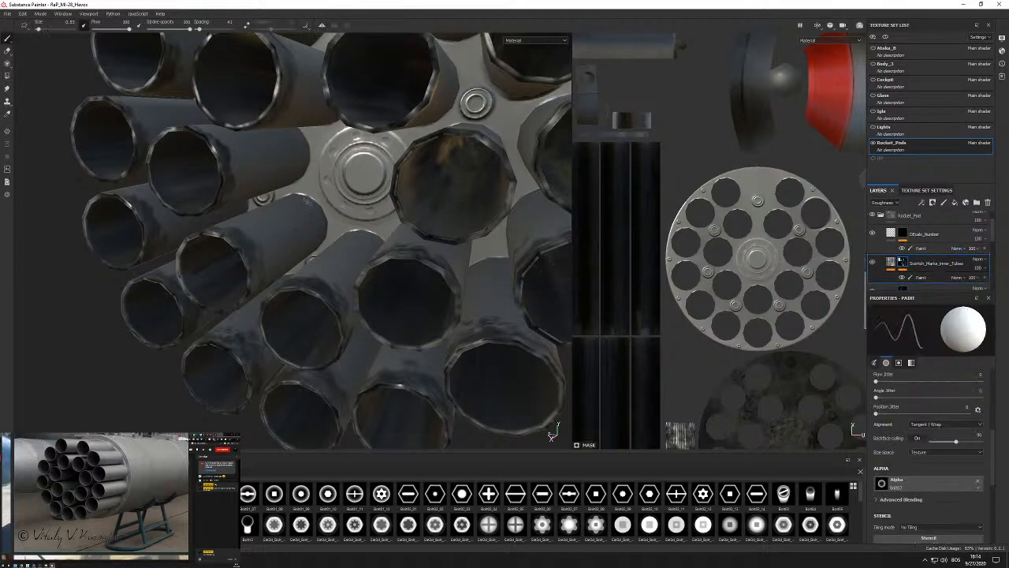
right_click_drag(349, 177, 388, 177, "ctrl")
Set the brush's size jitter to 38, flow jitter to 33, angle jitter to about 89 and position jitter to 0.
right_click(349, 174)
scroll(397, 284, "up", 5)
scroll(399, 280, "down", 3)
scroll(398, 276, "down", 5)
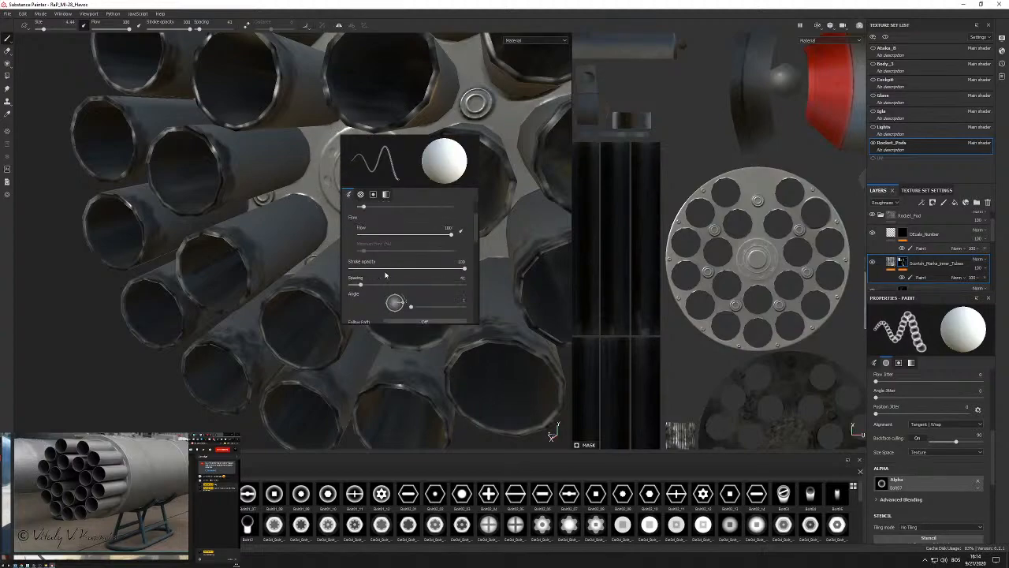
mouse_move(352, 221)
left_mouse_down()
mouse_move(394, 222)
mouse_move(392, 238)
mouse_move(350, 222)
mouse_move(392, 253)
mouse_move(390, 269)
left_mouse_up()
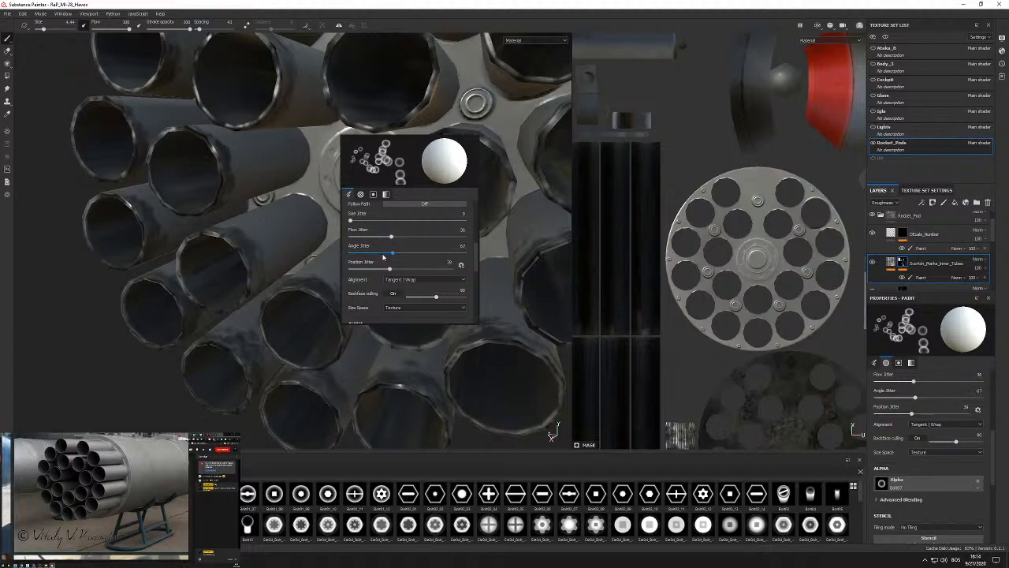
mouse_move(392, 236)
left_mouse_down()
mouse_move(406, 253)
mouse_move(350, 269)
left_mouse_up()
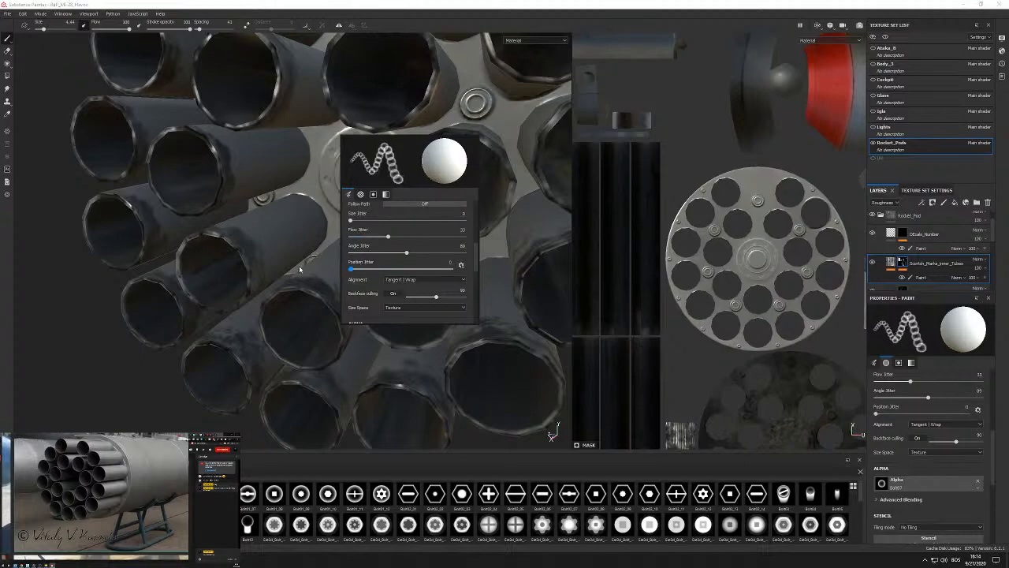
left_click_drag(356, 223, 394, 222)
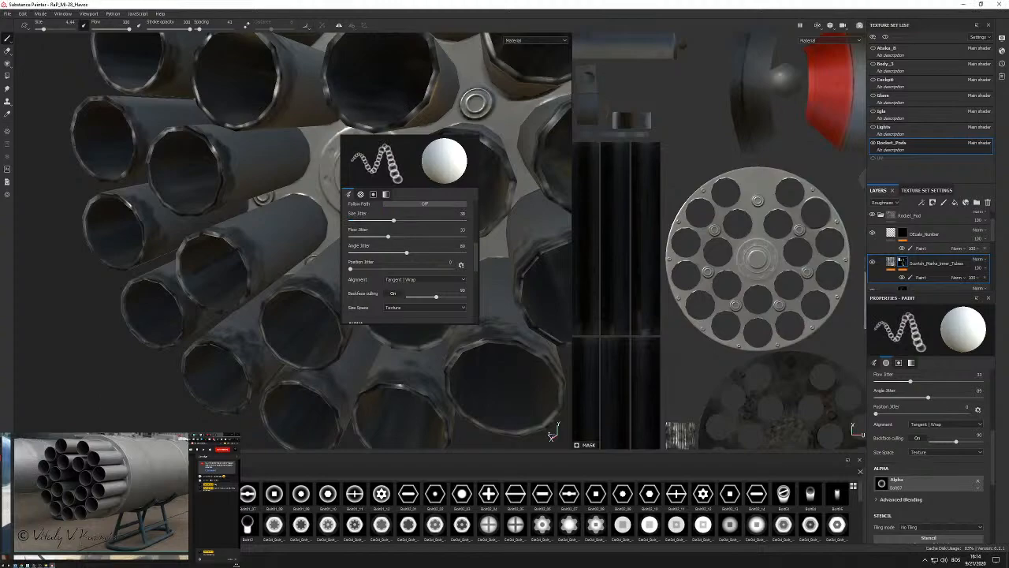
Search the alphas for dirt and load Dirt Spots as the brush alpha.
key("BackSpace")
type("dirt")
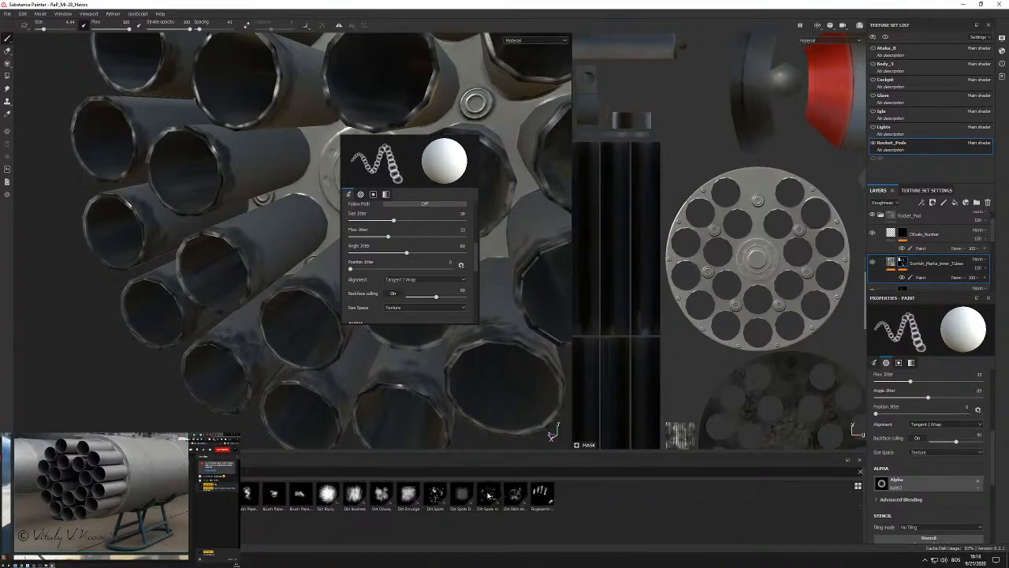
left_click(436, 496)
Test Dirt Spots scorch strokes on the pod's side around the 3-07 number at different brush sizes, undoing each one.
scroll(251, 245, "down", 4)
left_click_drag(246, 227, 189, 200, "alt")
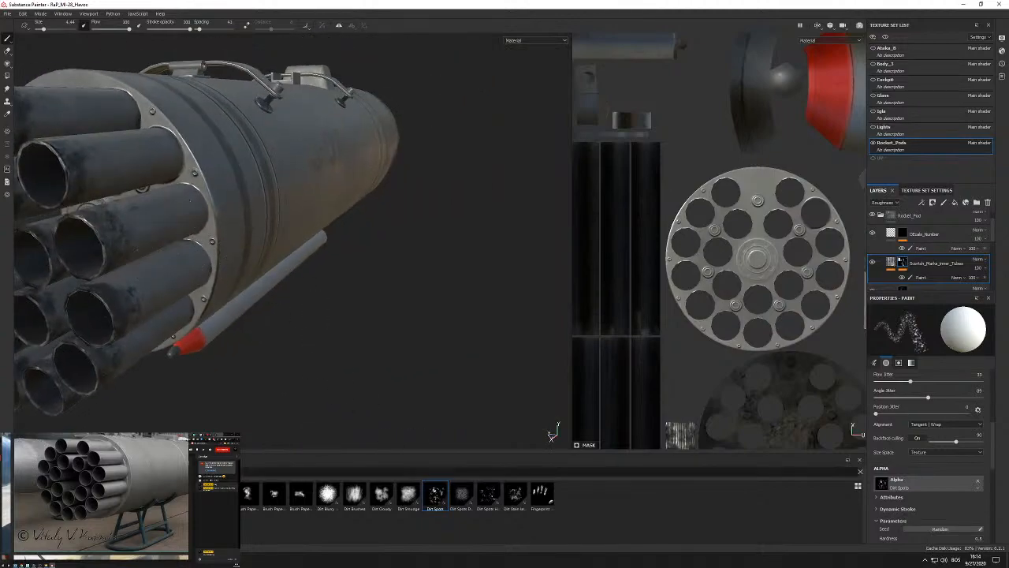
left_click_drag(378, 212, 295, 210, "alt")
middle_click_drag(295, 209, 102, 210, "alt")
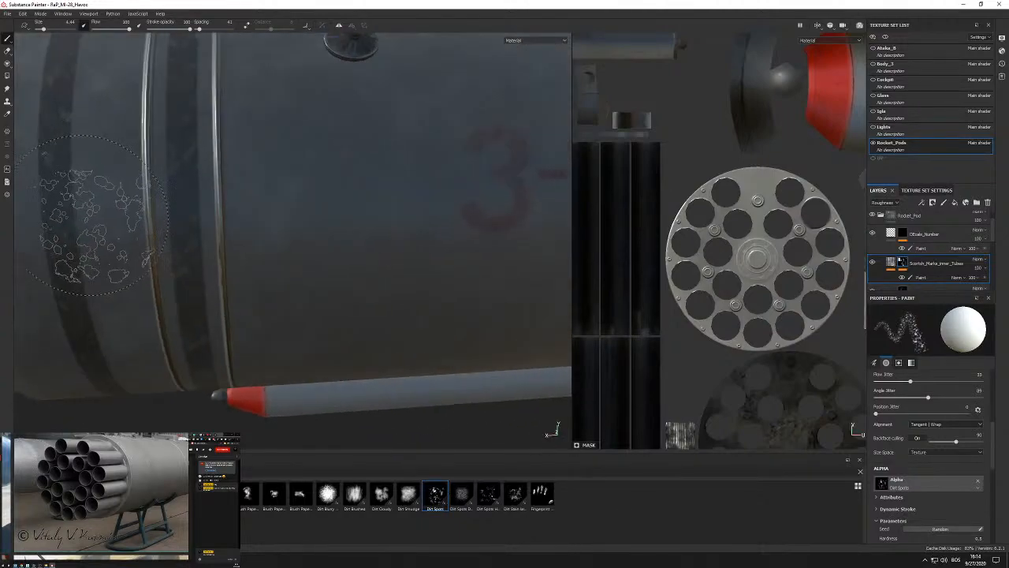
scroll(277, 232, "down", 4)
middle_click_drag(347, 236, 202, 241, "alt")
left_click_drag(184, 230, 304, 218)
key("ctrl+z")
right_click_drag(305, 219, 236, 218, "ctrl")
left_click_drag(280, 197, 418, 216)
key("ctrl+z")
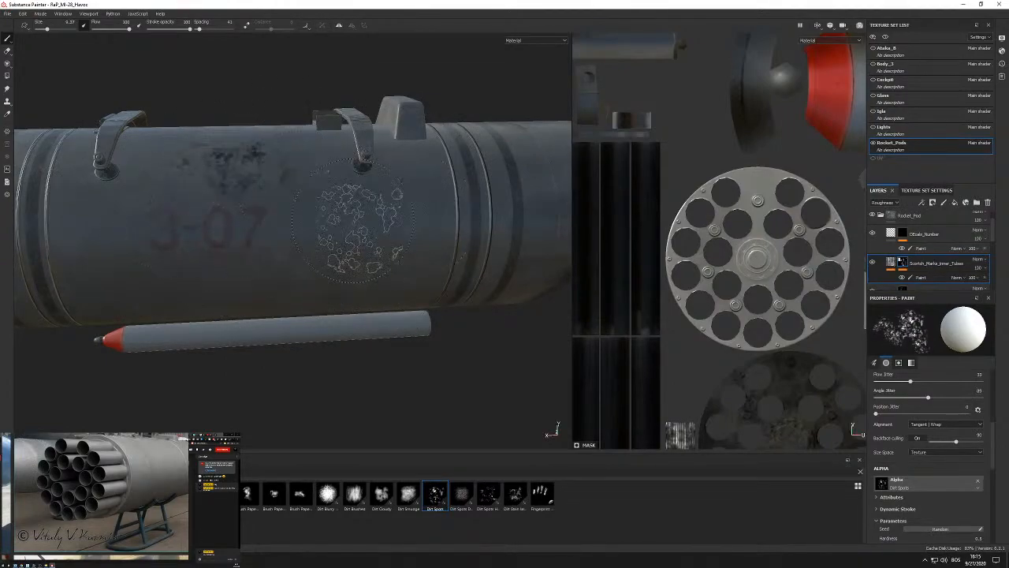
Set the brush's angle jitter to about 118 and spacing to about 83, undo the test stroke and reduce the brush size.
right_click(374, 223)
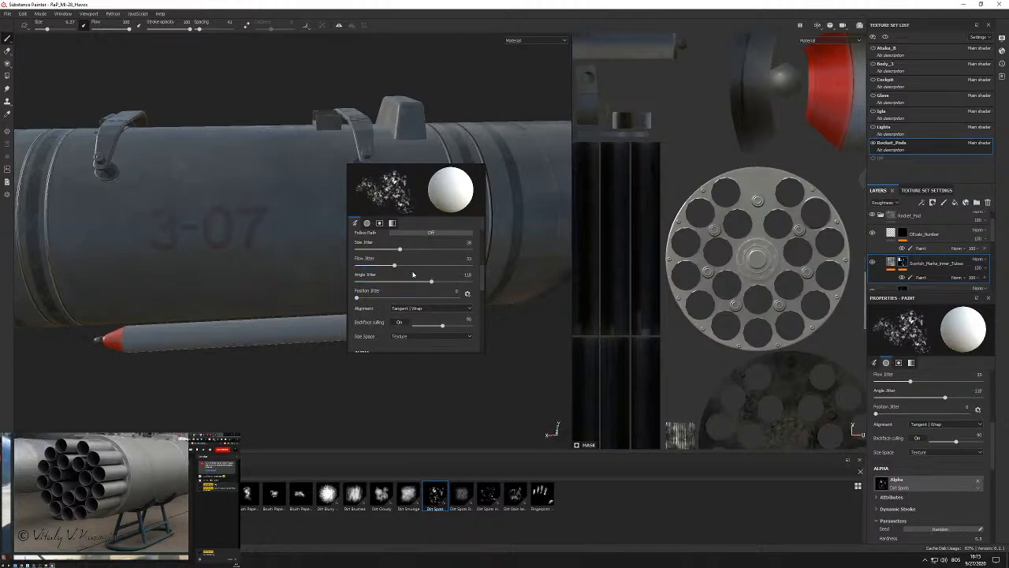
scroll(415, 297, "down", 6)
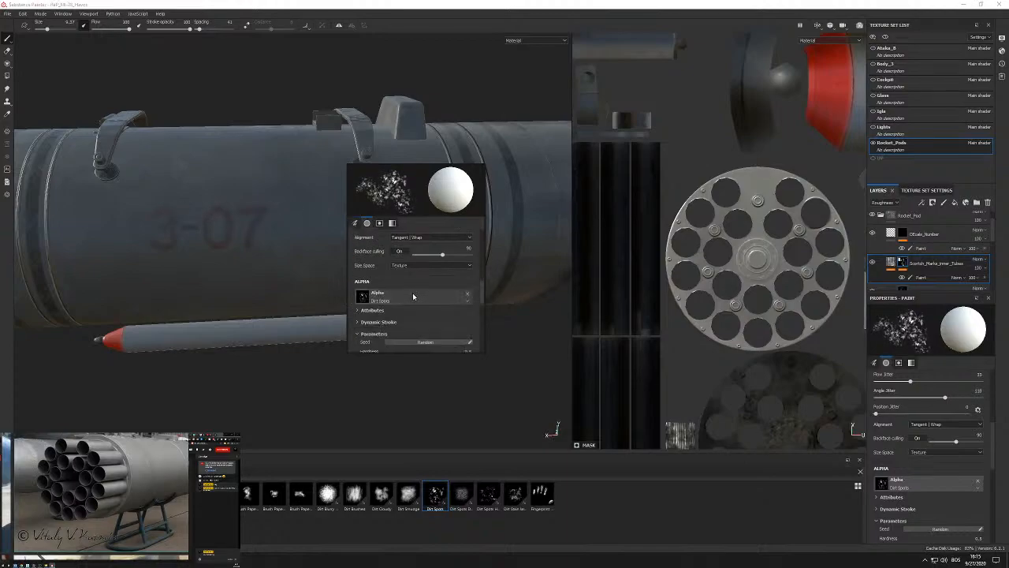
scroll(413, 296, "up", 4)
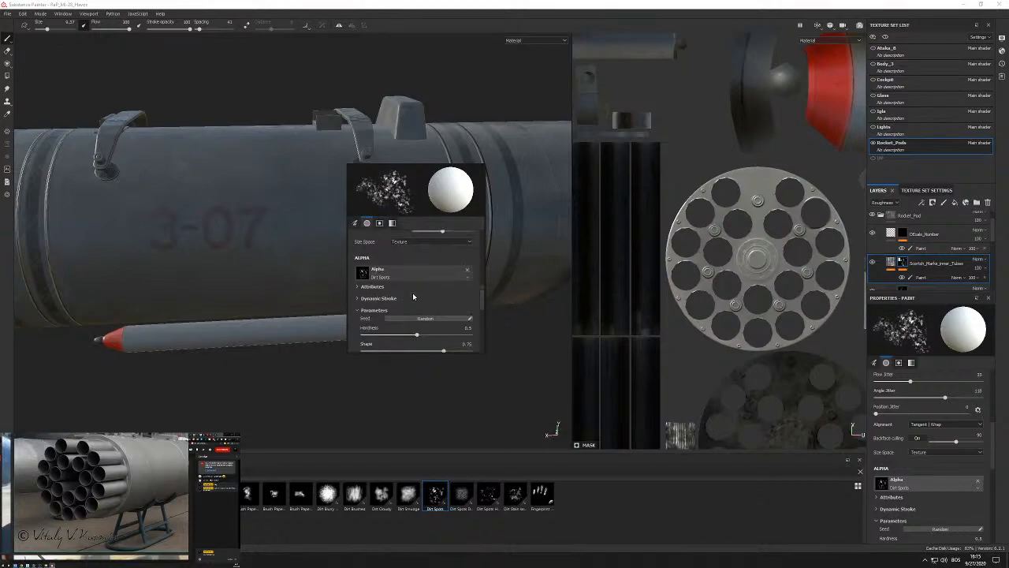
scroll(413, 296, "up", 3)
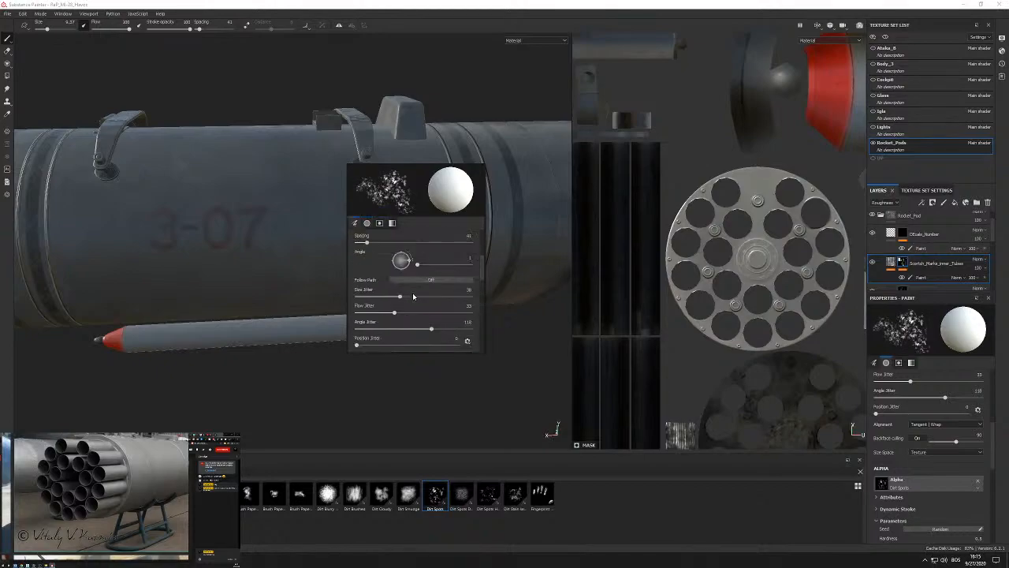
scroll(413, 296, "up", 2)
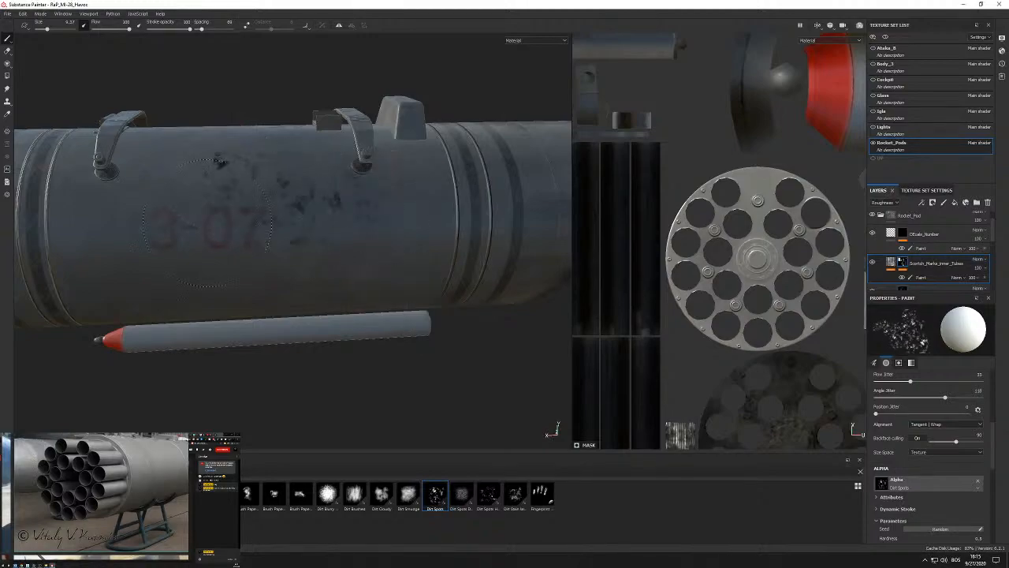
key("ctrl+z")
right_click_drag(314, 197, 253, 206, "ctrl")
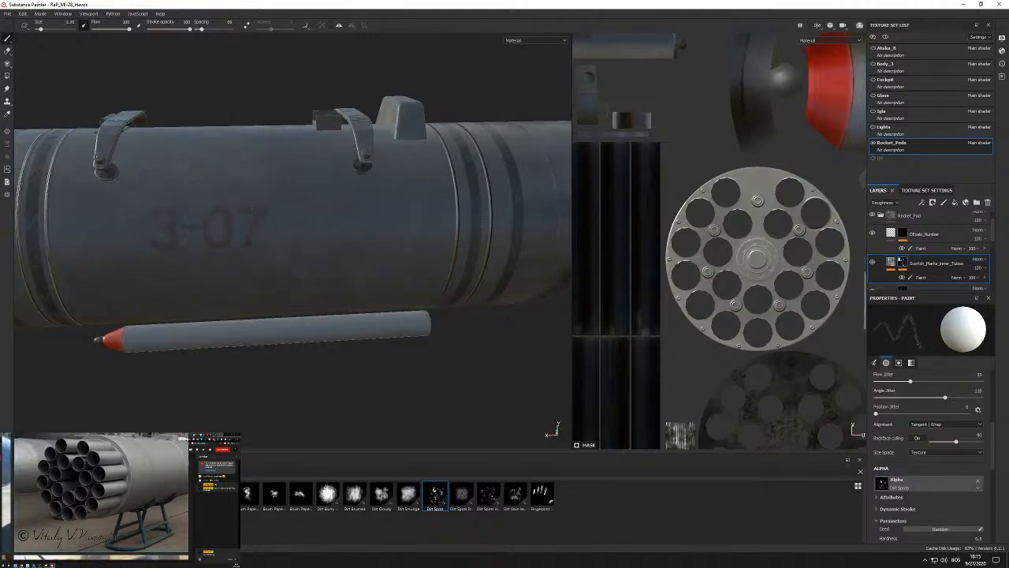
Paint Dirt Spots scorch marks along the outer sides of the inner tubes, from the muzzles toward the front plate.
scroll(324, 212, "up", 4)
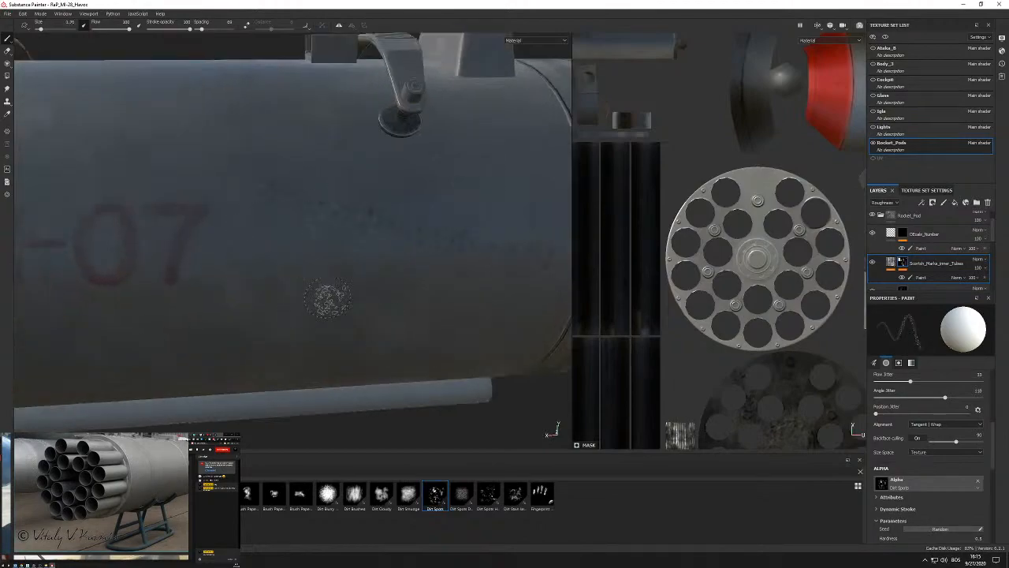
left_click_drag(260, 237, 414, 264, "alt")
scroll(247, 212, "up", 5)
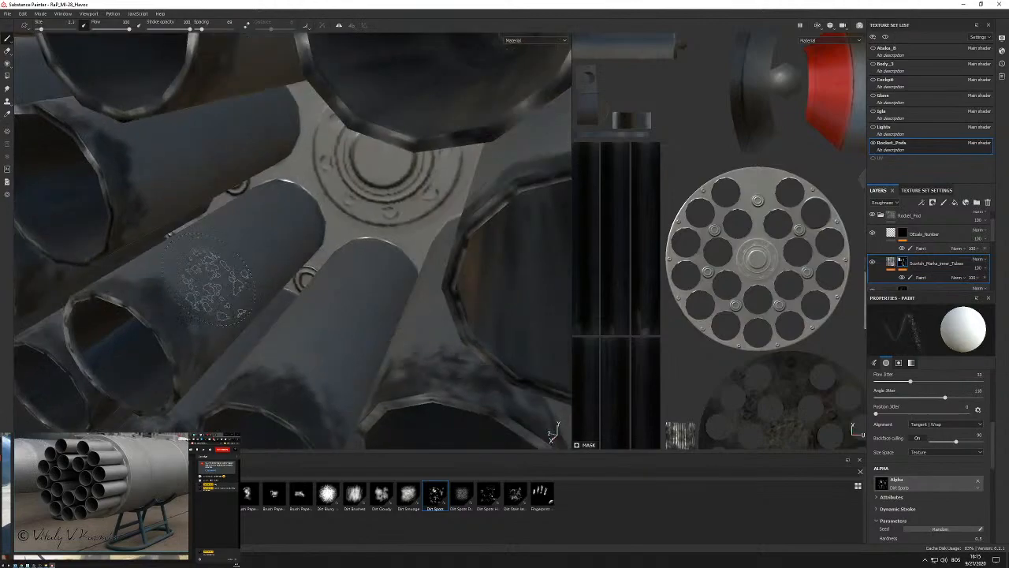
left_click_drag(236, 284, 367, 204, "alt")
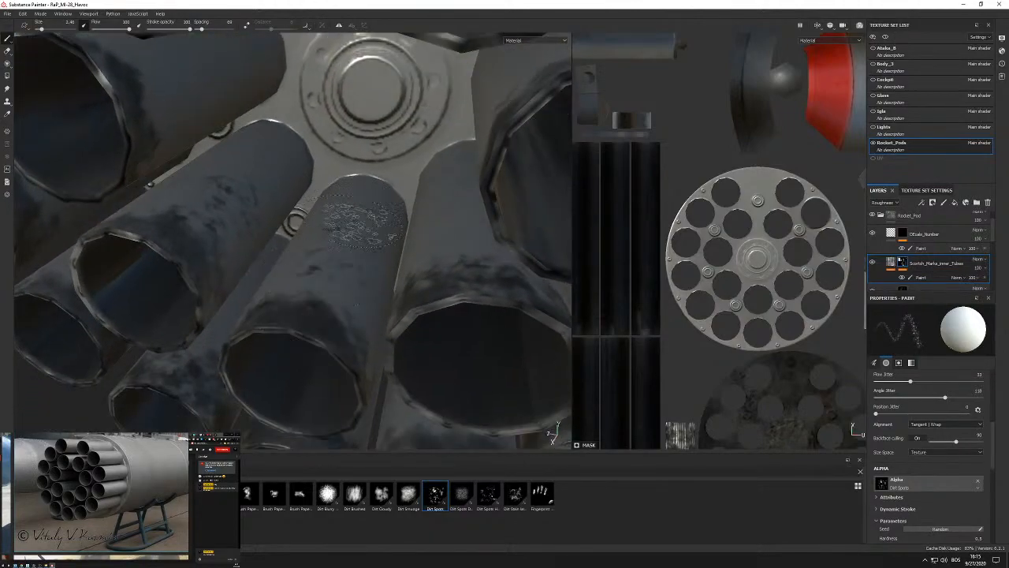
left_click_drag(314, 272, 347, 237, "alt")
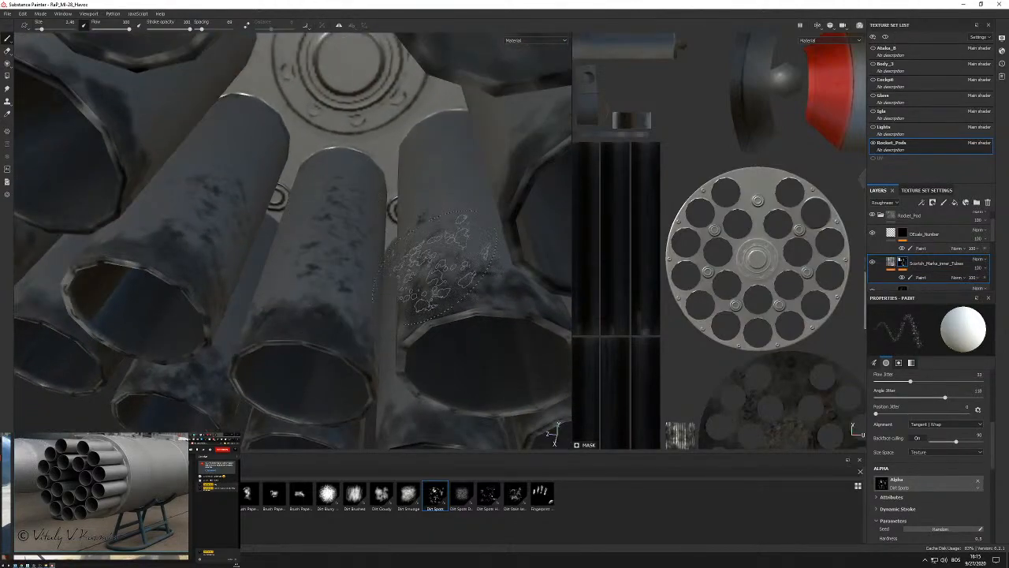
mouse_move(276, 304)
left_mouse_down("alt")
mouse_move(236, 225)
mouse_move(252, 190)
mouse_move(335, 111)
mouse_move(378, 119)
mouse_move(430, 167)
left_mouse_up("alt")
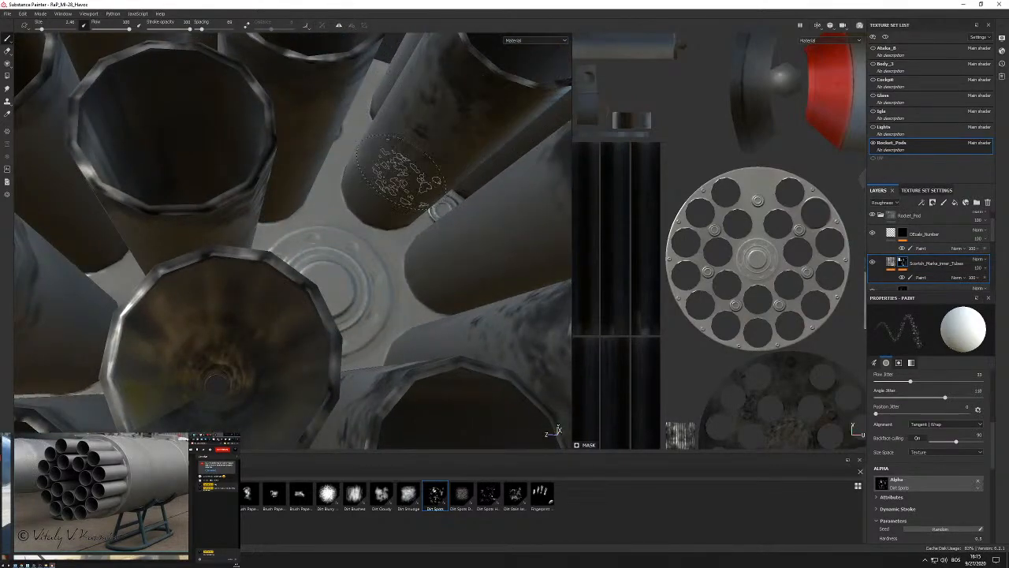
Load Dirt Brushed as the brush alpha and paint softer scorch smudges over the outer sides of the tubes.
left_click(354, 495)
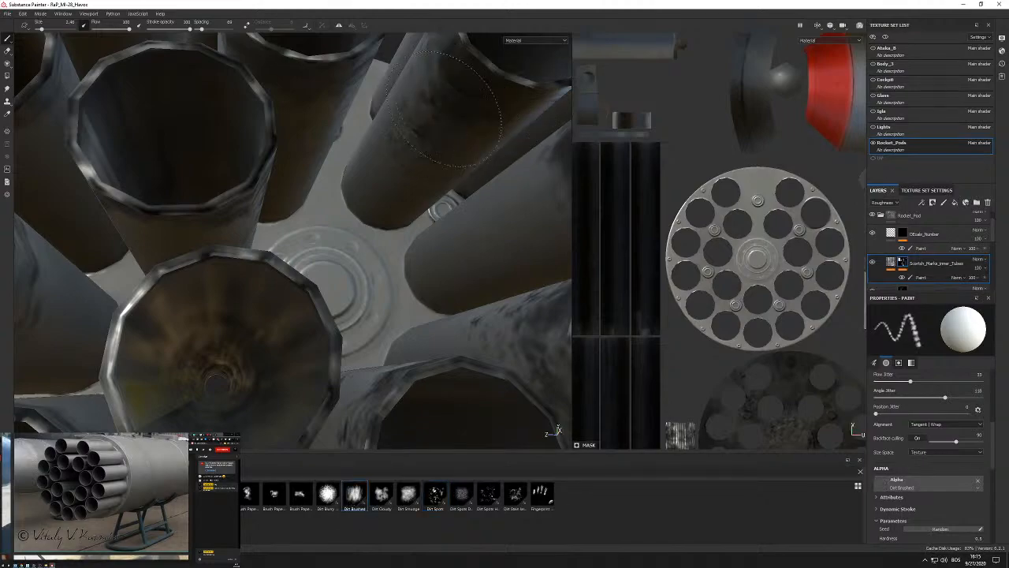
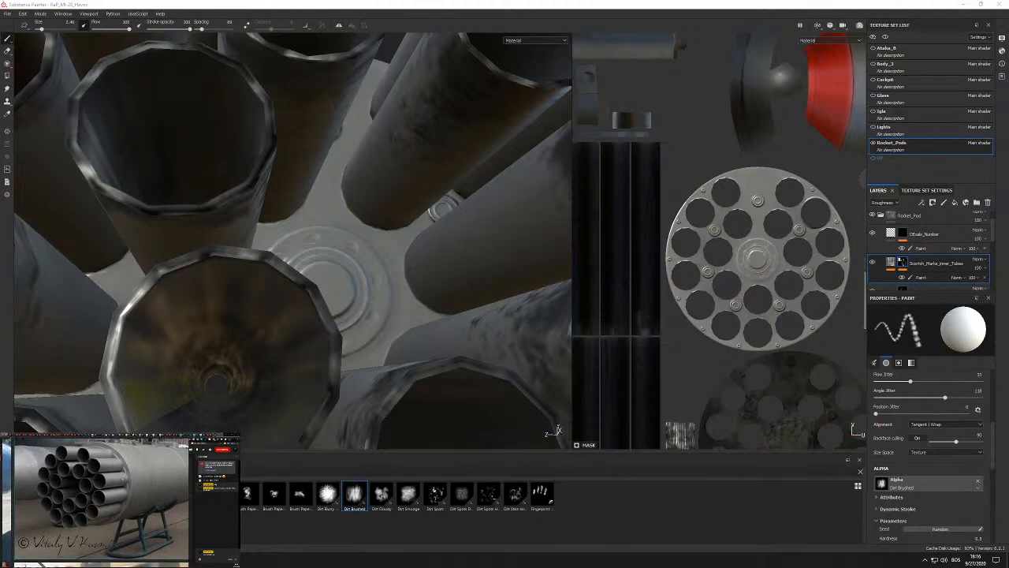
left_click_drag(430, 114, 496, 95, "alt")
mouse_move(331, 146)
left_mouse_down("alt")
mouse_move(228, 150)
mouse_move(266, 186)
left_mouse_up("alt")
left_click_drag(247, 149, 271, 206, "alt")
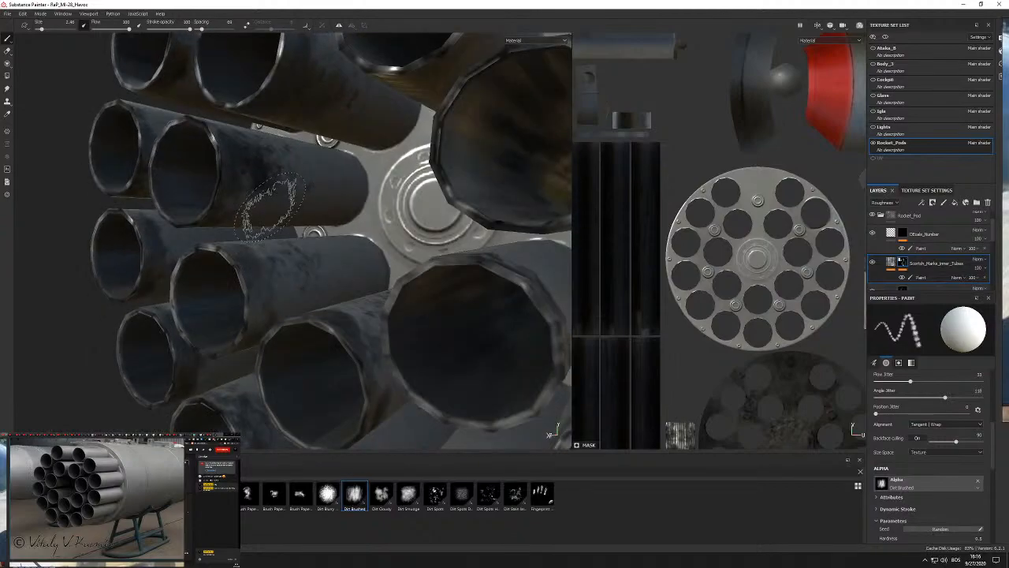
mouse_move(328, 327)
left_mouse_down("alt")
mouse_move(282, 334)
mouse_move(299, 260)
mouse_move(331, 213)
mouse_move(304, 150)
mouse_move(376, 175)
mouse_move(418, 158)
mouse_move(384, 296)
mouse_move(340, 364)
left_mouse_up("alt")
mouse_move(442, 313)
left_mouse_down()
mouse_move(474, 307)
mouse_move(454, 303)
left_mouse_up()
mouse_move(515, 233)
left_mouse_down("alt")
mouse_move(476, 238)
mouse_move(483, 199)
mouse_move(509, 224)
mouse_move(432, 308)
mouse_move(411, 309)
mouse_move(333, 362)
left_mouse_up("alt")
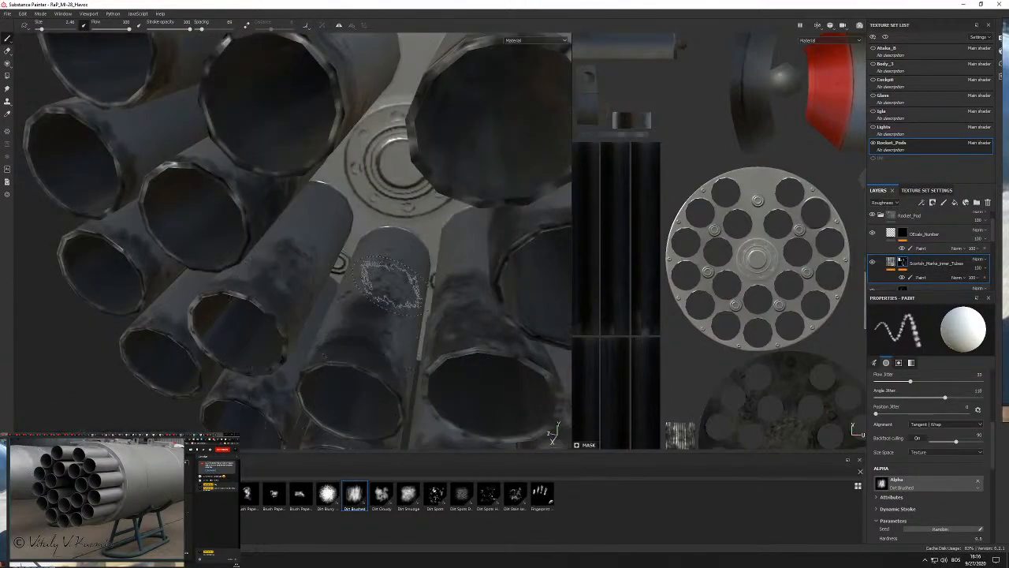
mouse_move(344, 305)
left_mouse_down("alt")
mouse_move(308, 257)
mouse_move(271, 257)
left_mouse_up("alt")
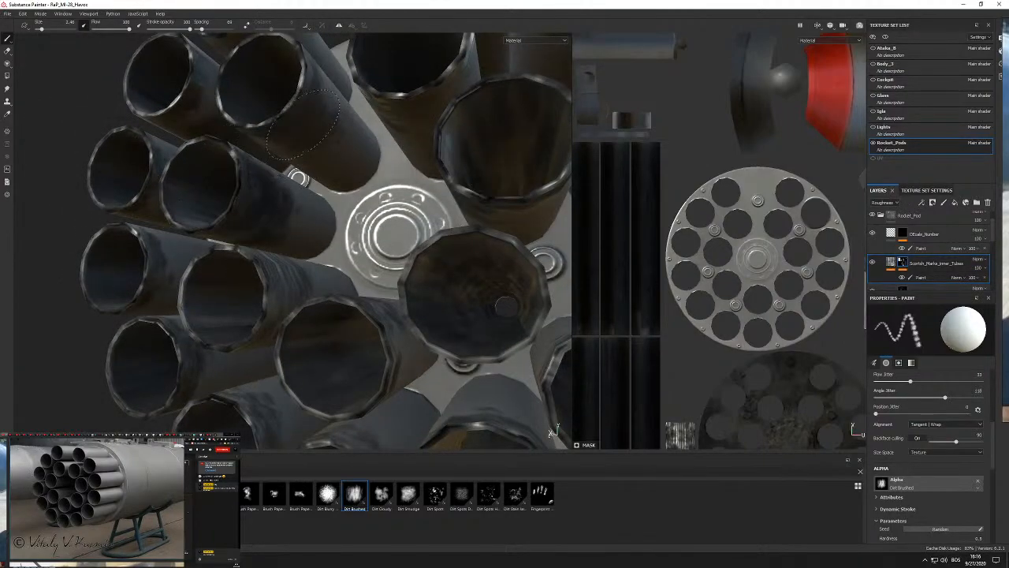
left_click_drag(331, 117, 290, 101, "alt")
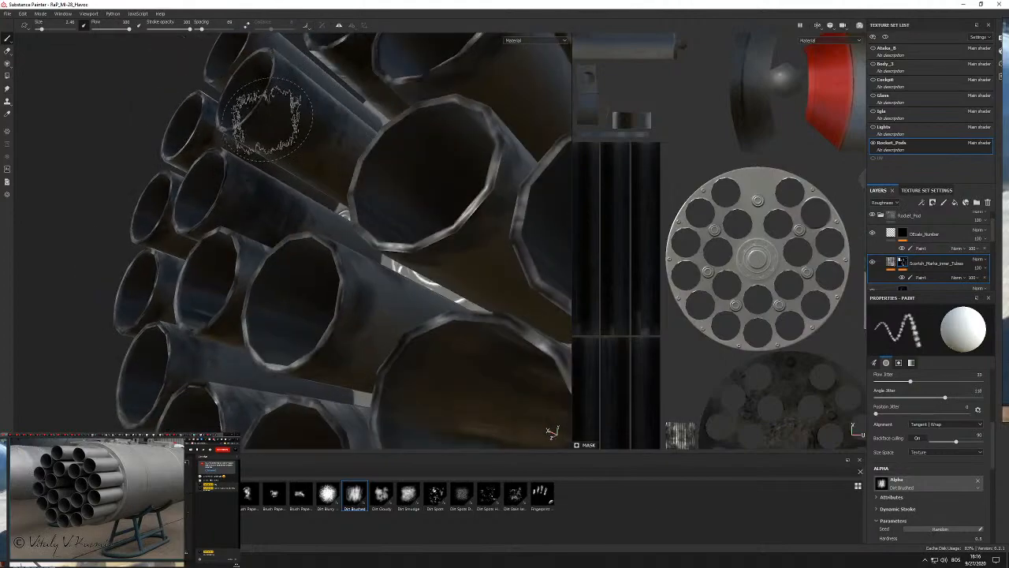
left_click_drag(305, 142, 331, 143, "alt")
Load Dirt Spots as the brush alpha again and add scorch specks around the tubes, including the underside of the cluster.
scroll(338, 178, "down", 5)
left_click_drag(342, 214, 388, 349, "alt")
scroll(346, 155, "up", 4)
mouse_move(347, 156)
left_mouse_down("alt")
mouse_move(252, 130)
mouse_move(332, 107)
mouse_move(284, 75)
mouse_move(364, 186)
mouse_move(308, 185)
mouse_move(204, 137)
left_mouse_up("alt")
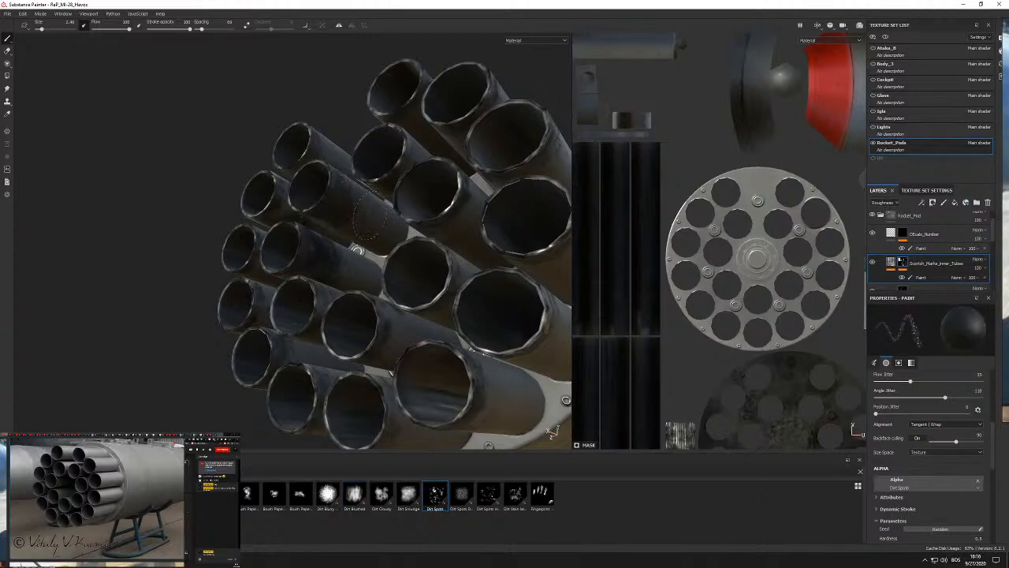
left_click_drag(342, 224, 381, 320, "alt")
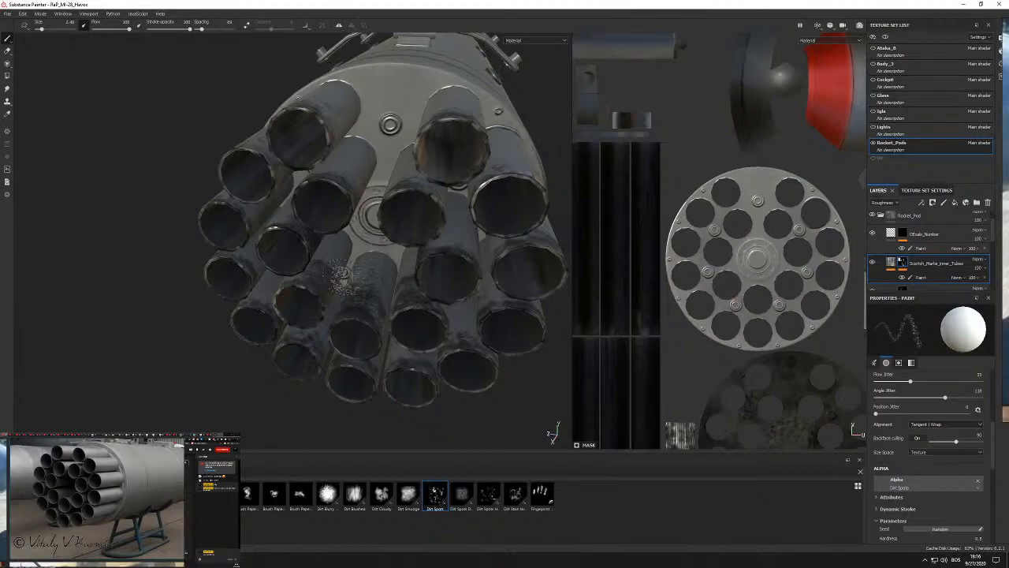
scroll(343, 275, "down", 5)
left_click_drag(342, 275, 406, 255, "alt")
scroll(407, 254, "up", 5)
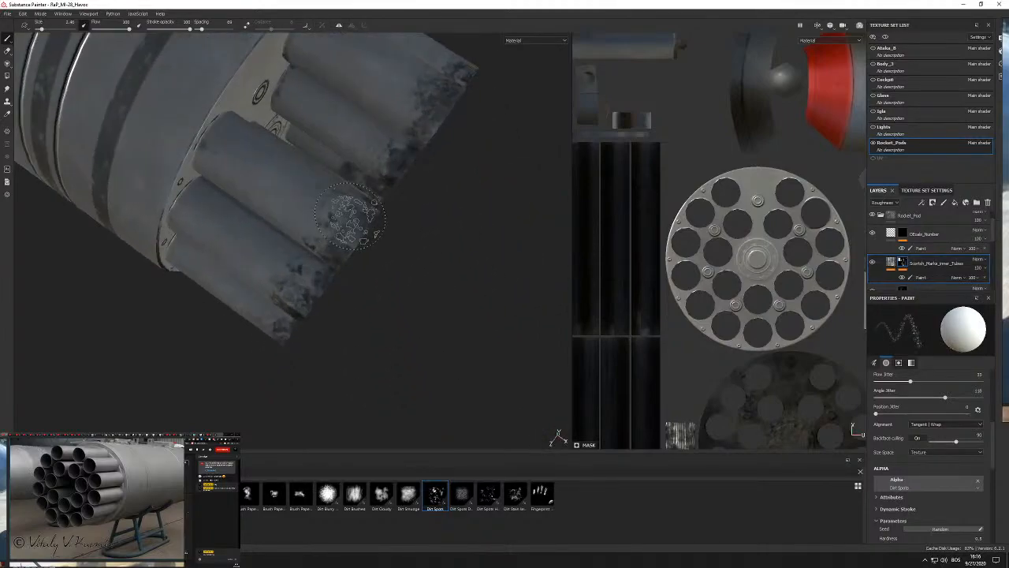
left_click_drag(342, 233, 413, 211, "alt")
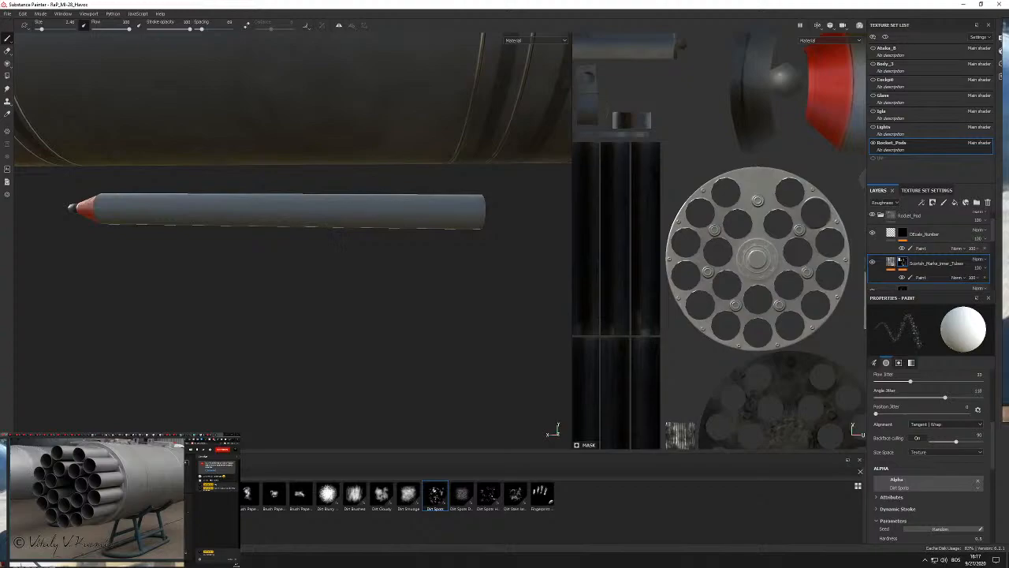
Examine the loose red-tipped rocket below the pod and its area in the UV layout.
mouse_move(266, 272)
left_mouse_down("alt")
mouse_move(296, 271)
mouse_move(283, 271)
left_mouse_up("alt")
scroll(765, 159, "down", 5)
middle_click_drag(765, 160, 612, 210, "alt")
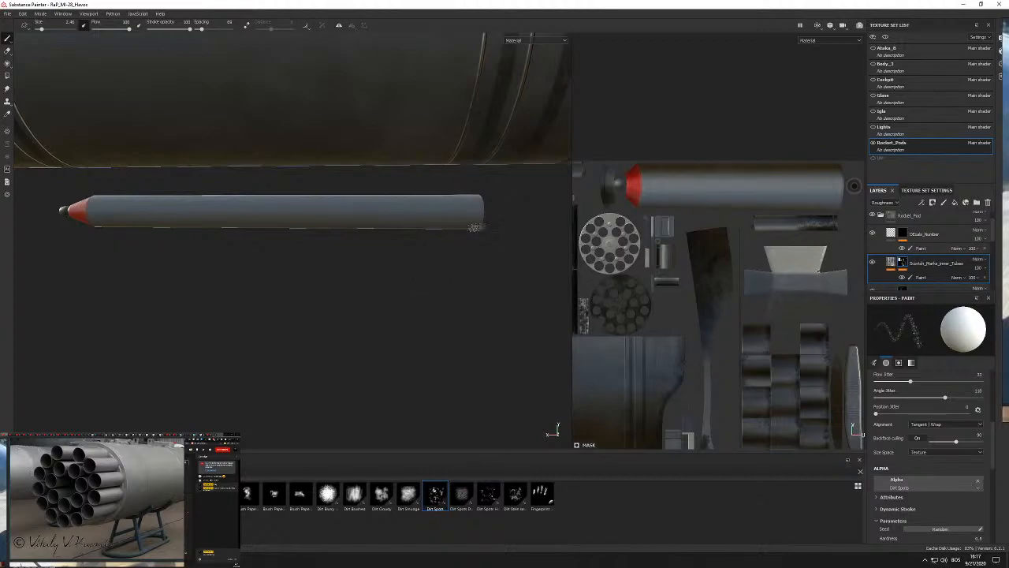
left_click_drag(252, 237, 198, 234, "alt")
scroll(373, 241, "down", 4)
scroll(483, 220, "up", 1)
left_click_drag(276, 224, 408, 224, "alt")
middle_click_drag(264, 243, 395, 229, "alt")
Show the Igla texture set to compare its missile with the loose rocket, and hide it again.
left_click(874, 112)
left_click_drag(498, 149, 362, 162, "alt")
middle_click_drag(362, 162, 272, 149, "alt")
left_click_drag(315, 154, 229, 169, "alt")
middle_click_drag(376, 160, 225, 160, "alt")
mouse_move(410, 162)
left_mouse_down("alt")
mouse_move(296, 166)
mouse_move(410, 162)
left_mouse_up("alt")
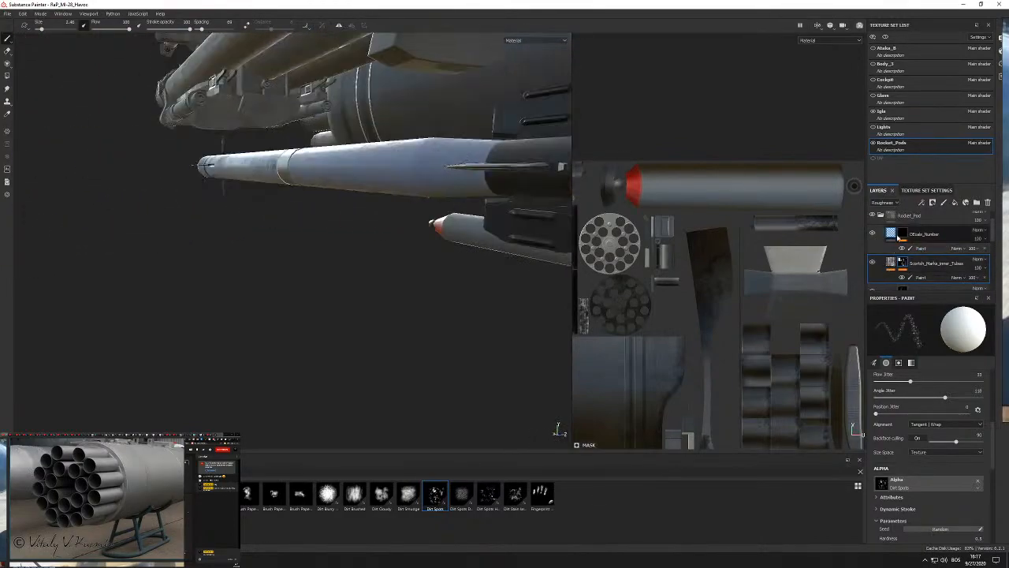
left_click(873, 112)
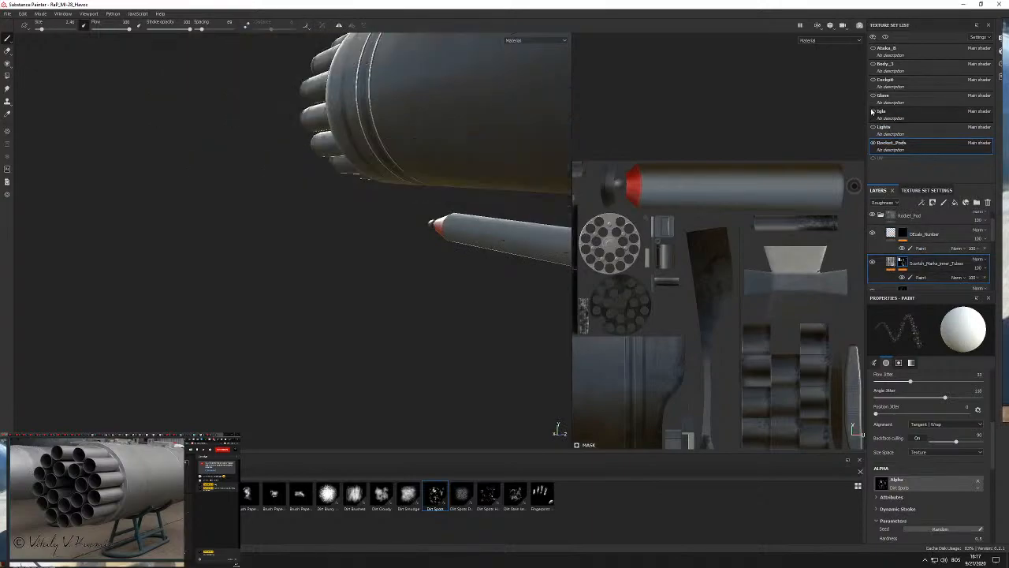
Show the Ataka_B texture set and examine its olive missile's red tip, stripes and tail for reference.
left_click(873, 48)
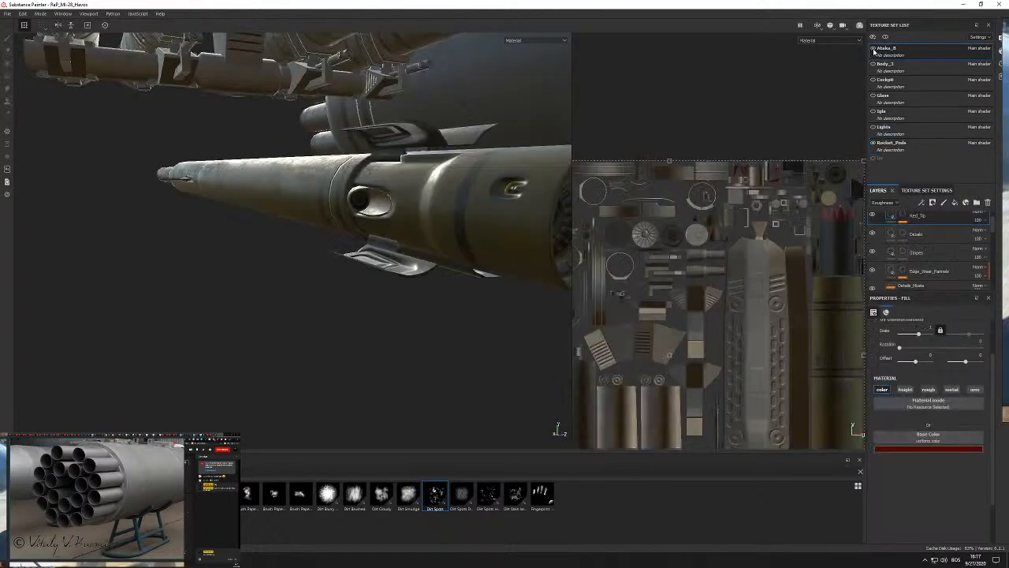
left_click_drag(212, 215, 293, 230, "alt")
left_click_drag(479, 268, 347, 238, "alt")
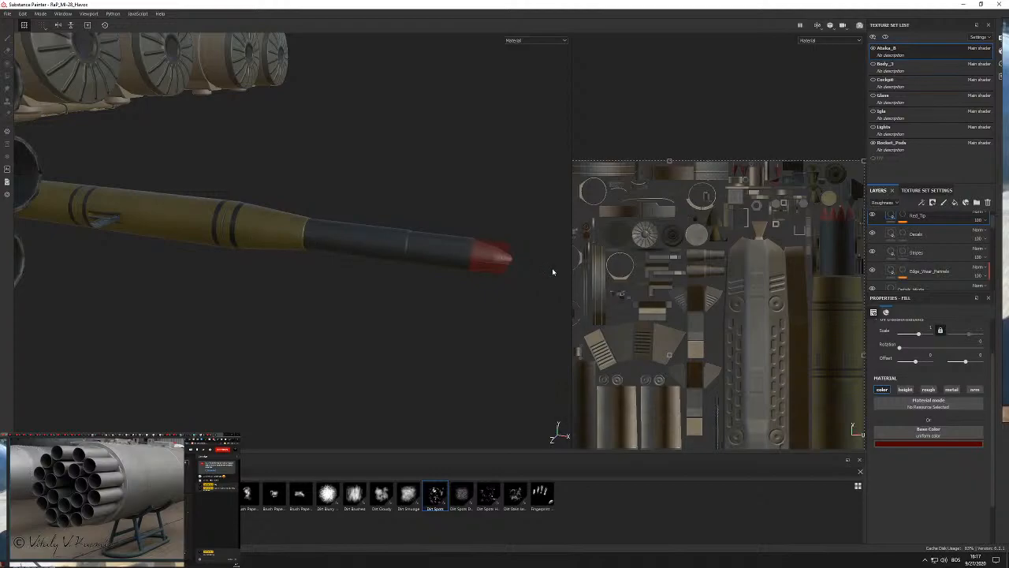
left_click_drag(404, 257, 229, 169, "alt")
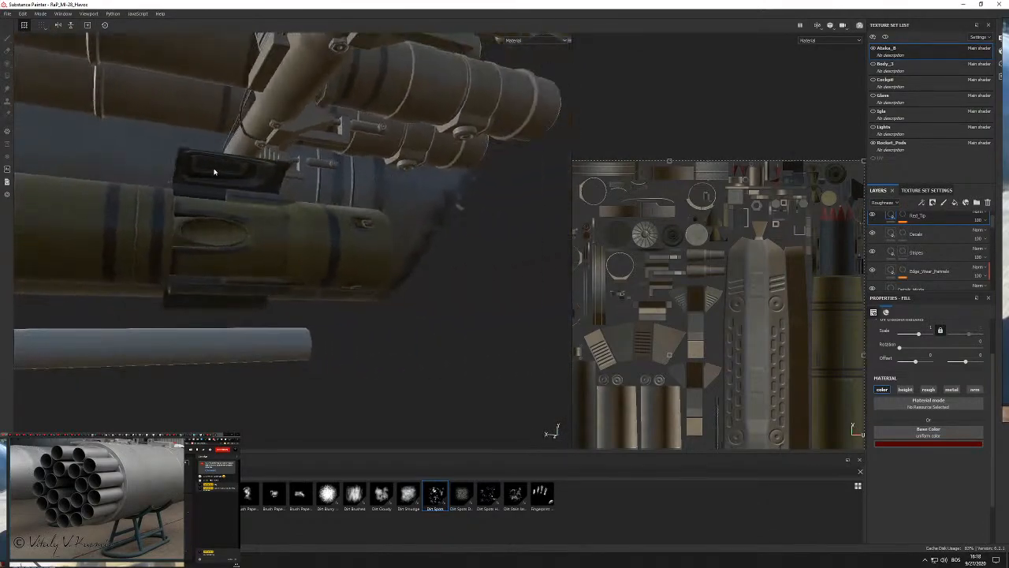
left_click_drag(210, 255, 178, 239, "alt")
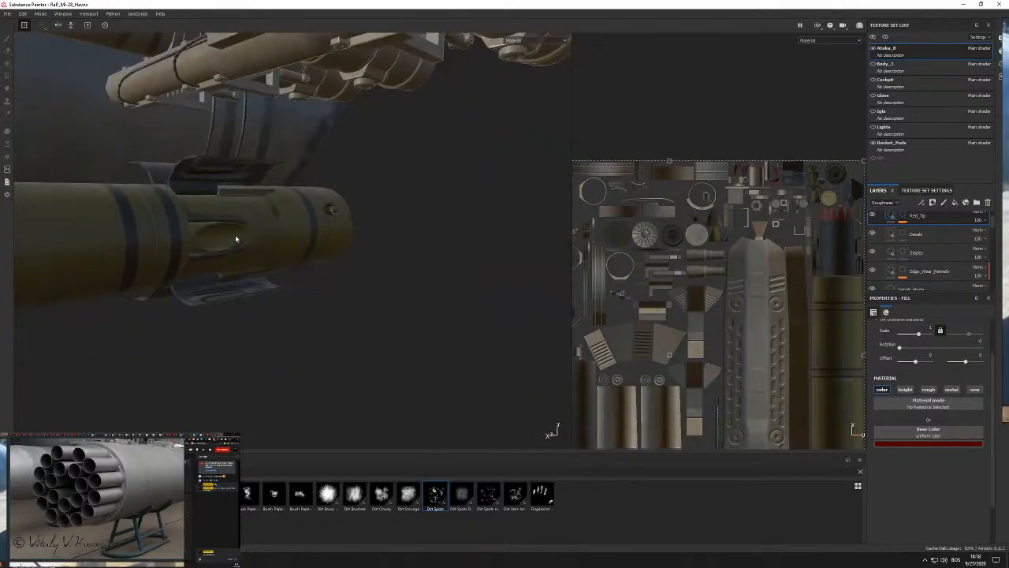
left_click_drag(265, 238, 129, 247, "alt")
Compare the Ataka launch tubes with the rocket pod from several angles, and hide the Ataka_B texture set.
left_click_drag(247, 238, 510, 208, "alt")
scroll(393, 256, "down", 5)
scroll(242, 166, "up", 3)
left_click_drag(497, 160, 76, 148, "alt")
left_click_drag(67, 147, 339, 217, "alt")
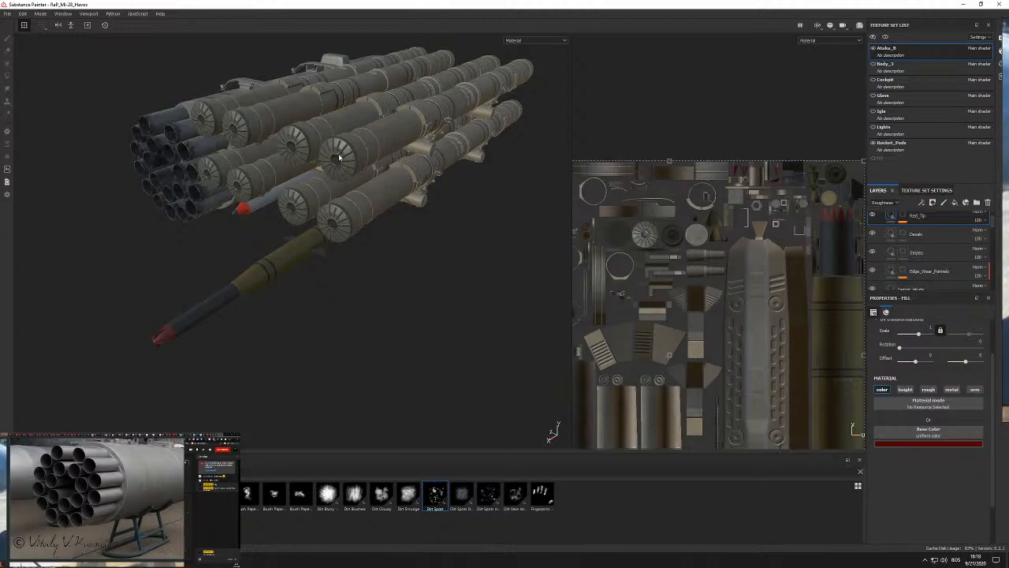
left_click_drag(343, 162, 342, 149, "alt")
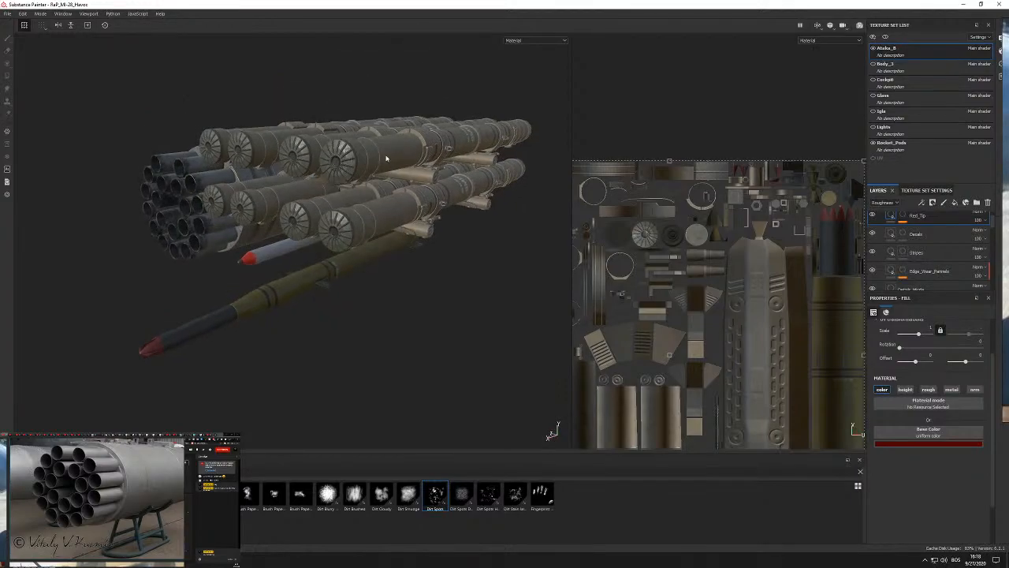
scroll(340, 151, "up", 5)
left_click_drag(288, 193, 300, 235, "alt")
scroll(302, 187, "down", 5)
scroll(291, 193, "up", 4)
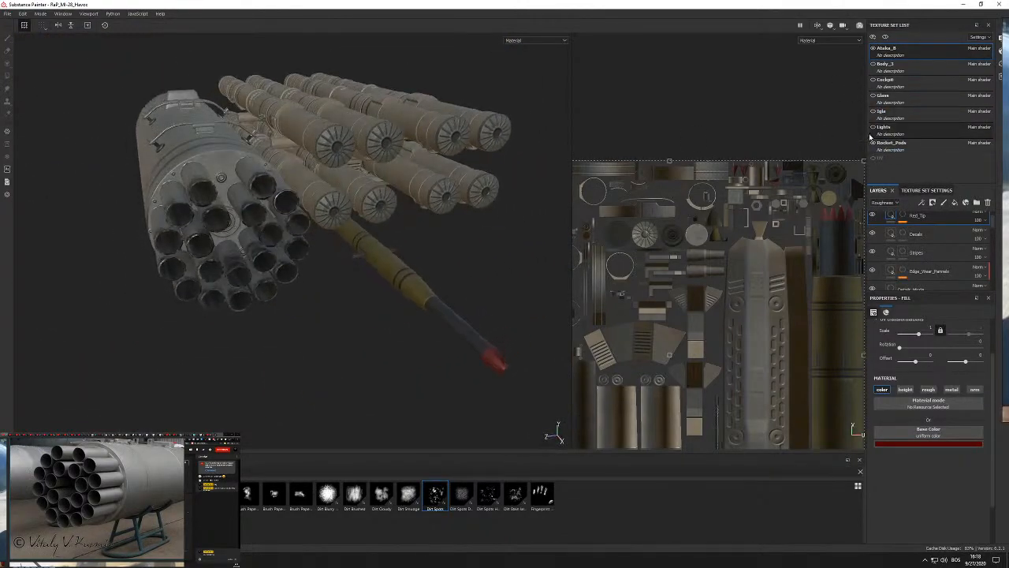
left_click(874, 49)
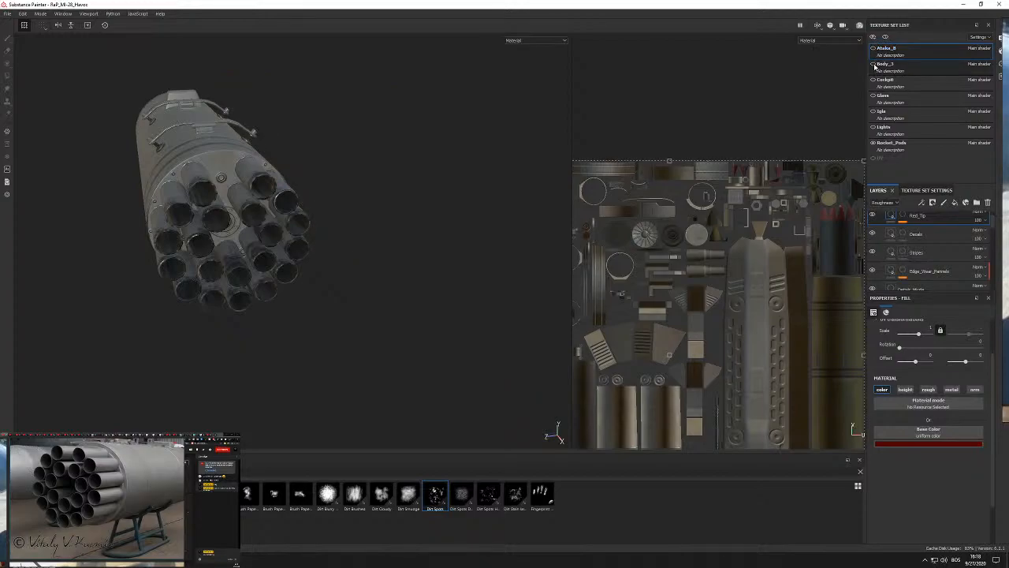
Show the Body_3 texture set and examine how the rocket pod's texturing fits the helicopter body.
left_click(875, 65)
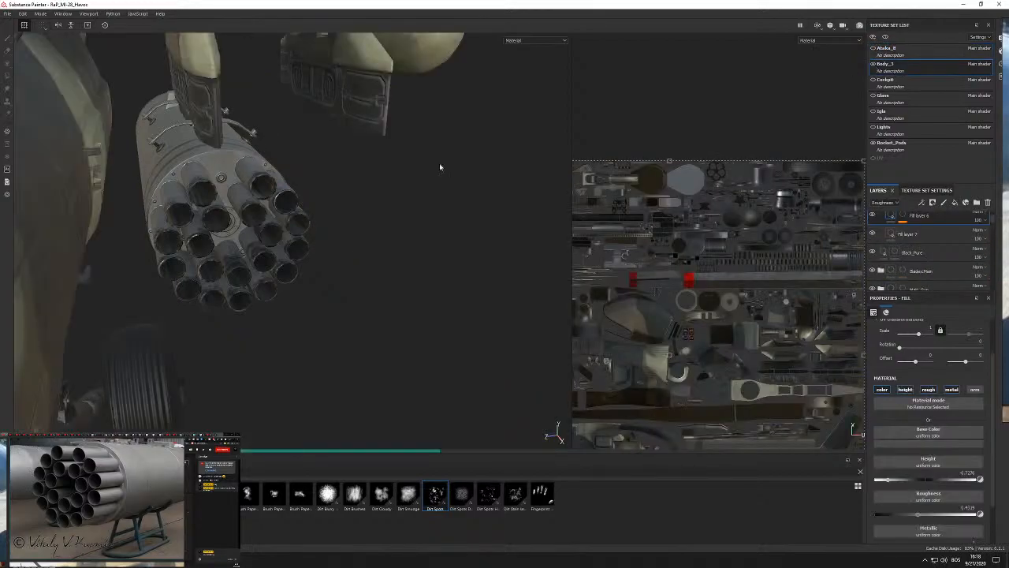
left_click_drag(195, 158, 211, 164, "alt")
left_click_drag(278, 197, 261, 235, "alt")
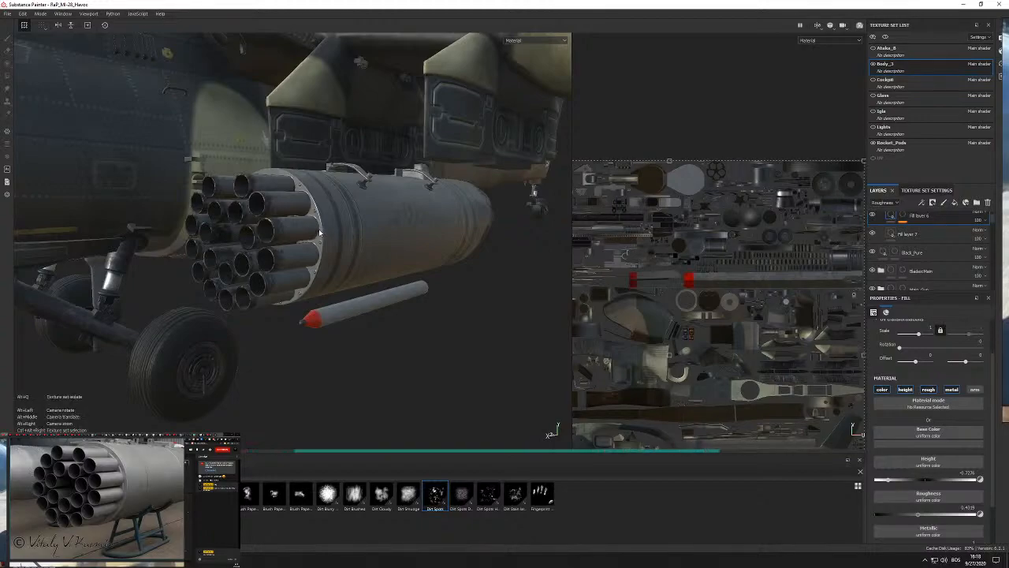
scroll(319, 228, "down", 6)
scroll(314, 237, "down", 6)
left_click_drag(210, 257, 326, 263, "alt")
scroll(254, 254, "up", 4)
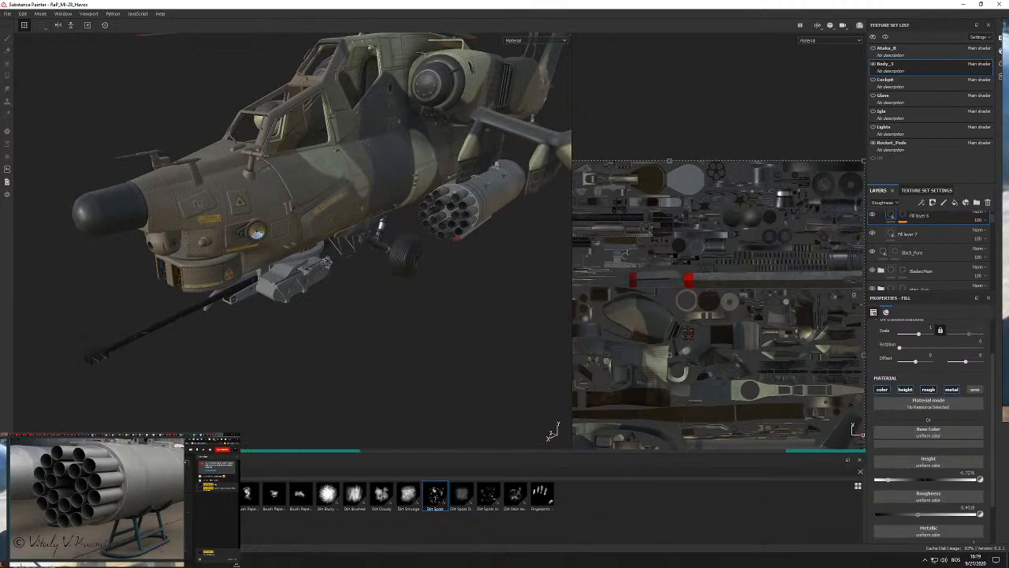
Examine the rocket pod beneath the wing against the camouflaged helicopter body, from the whole nose down to the launch tubes.
left_click_drag(339, 225, 336, 218, "alt")
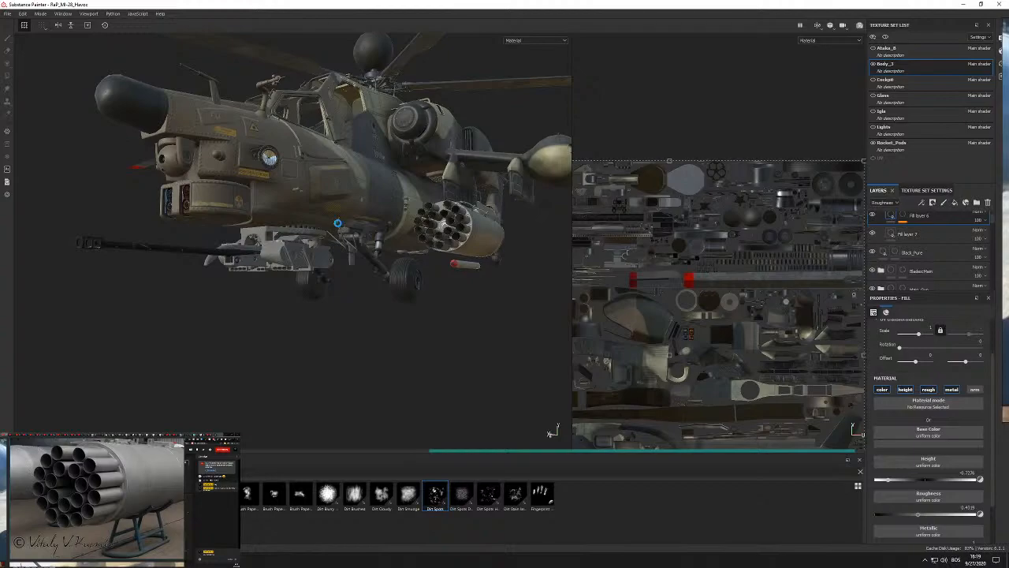
left_click_drag(338, 223, 364, 227, "alt")
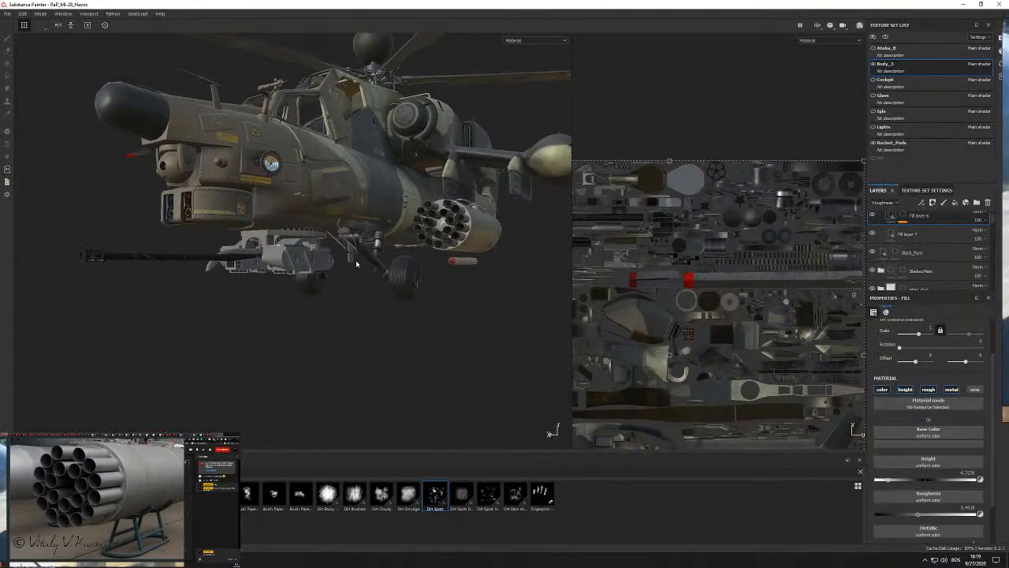
left_click_drag(357, 265, 378, 259, "alt")
scroll(270, 257, "up", 3)
left_click_drag(269, 256, 351, 238, "alt")
middle_click_drag(513, 201, 367, 214, "alt")
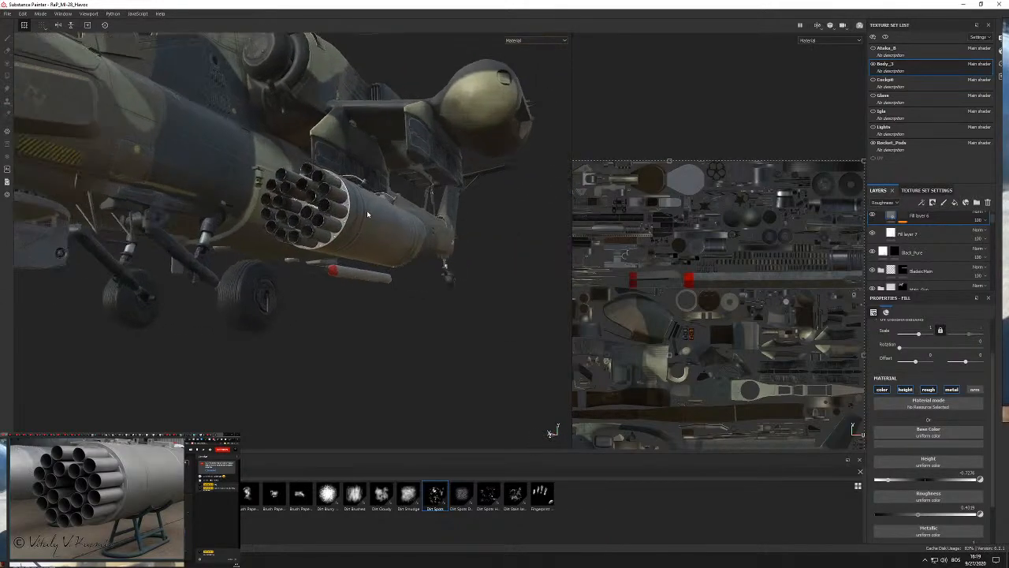
scroll(368, 213, "up", 2)
left_click_drag(368, 213, 345, 240, "alt")
scroll(344, 241, "up", 3)
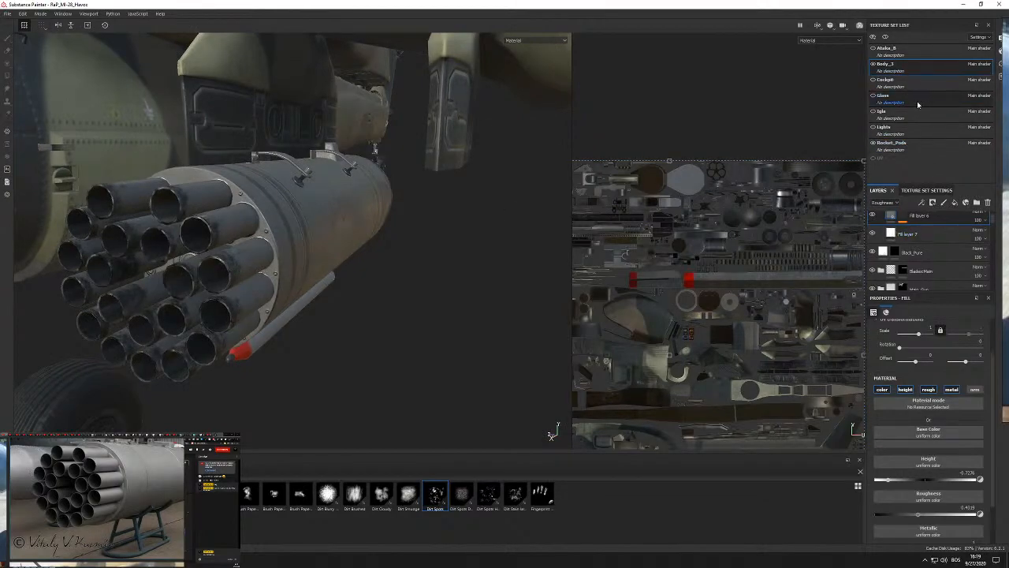
Show the Igla texture set and examine its launch tubes, stencilled mounting rail and missile beside the rocket pod.
left_click(874, 112)
left_click_drag(486, 212, 462, 229, "alt")
right_click_drag(462, 229, 446, 342, "alt")
left_click_drag(446, 342, 329, 212, "alt")
scroll(330, 213, "up", 5)
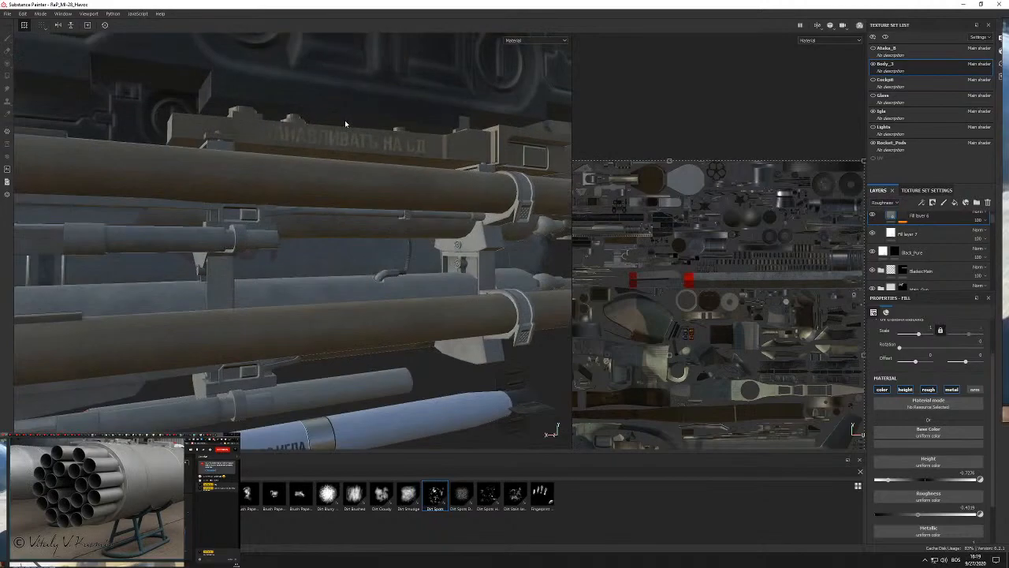
left_click_drag(344, 120, 308, 159, "alt")
scroll(353, 145, "up", 3)
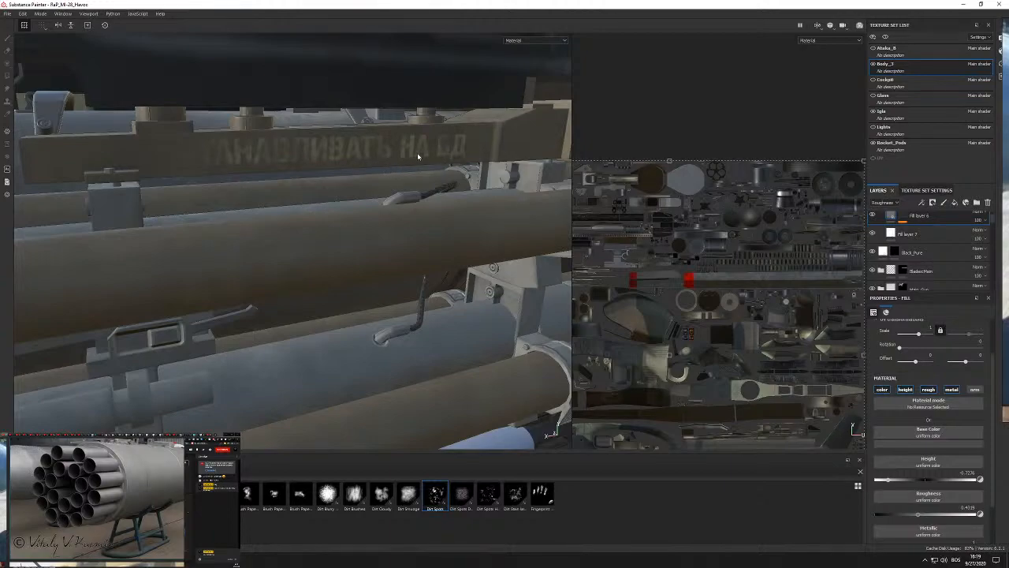
scroll(410, 154, "down", 8)
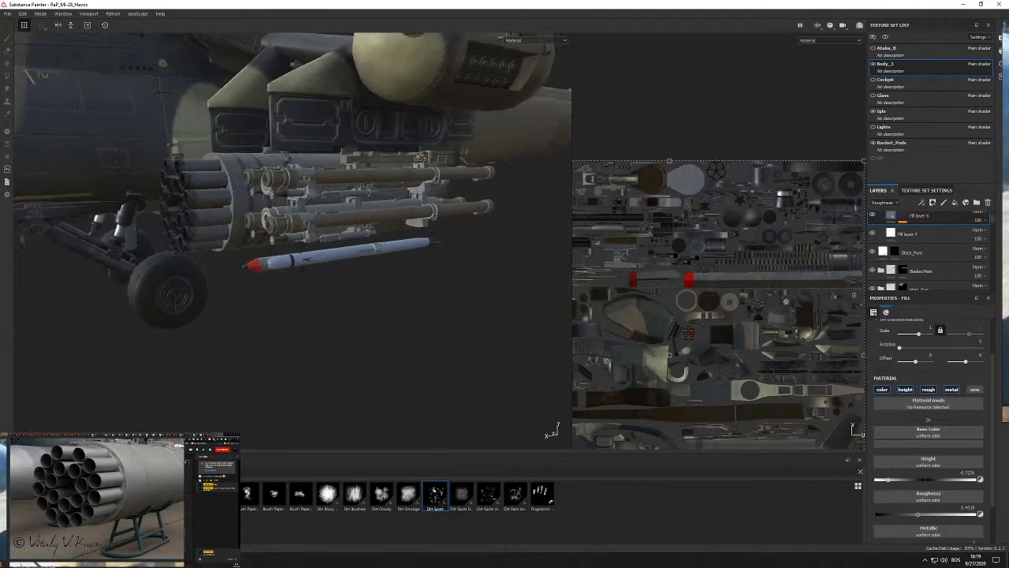
left_click_drag(308, 169, 358, 181, "alt")
scroll(359, 180, "up", 4)
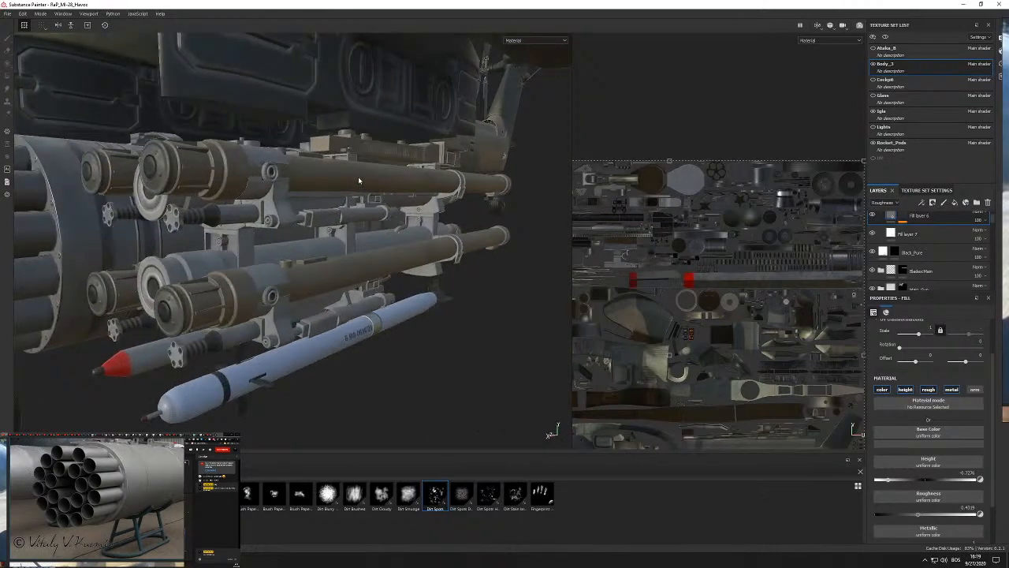
Replace the visible Igla texture set with Ataka_B and view the launchers beside the rocket pod.
left_click(873, 111)
left_click(872, 48)
left_click_drag(249, 203, 283, 210, "alt")
scroll(288, 224, "down", 6)
left_click_drag(287, 315, 418, 240, "alt")
scroll(315, 296, "down", 3)
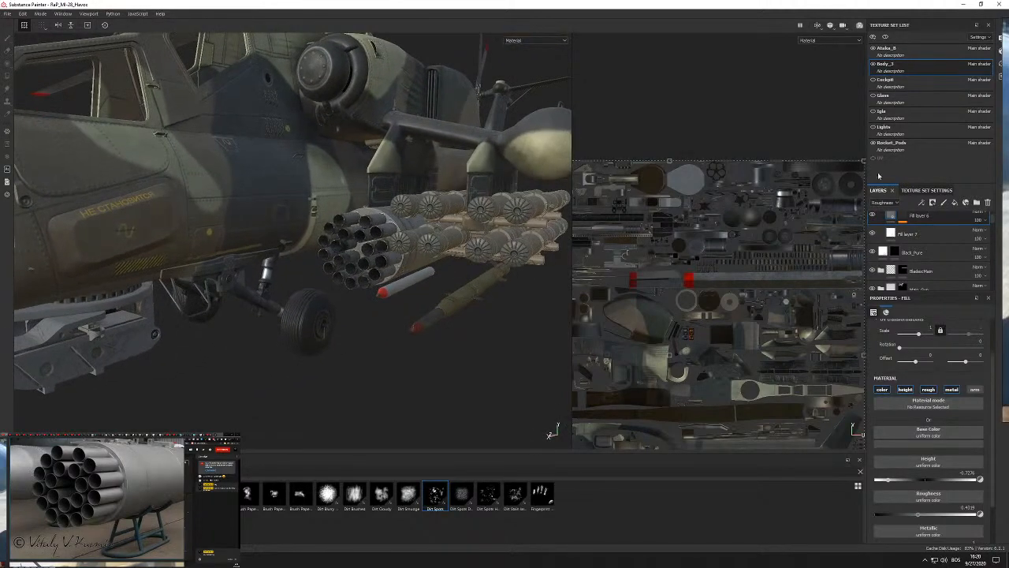
Show the Cockpit, Glass and Lights texture sets on the helicopter, and make Body_3 the active set again.
left_click(875, 81)
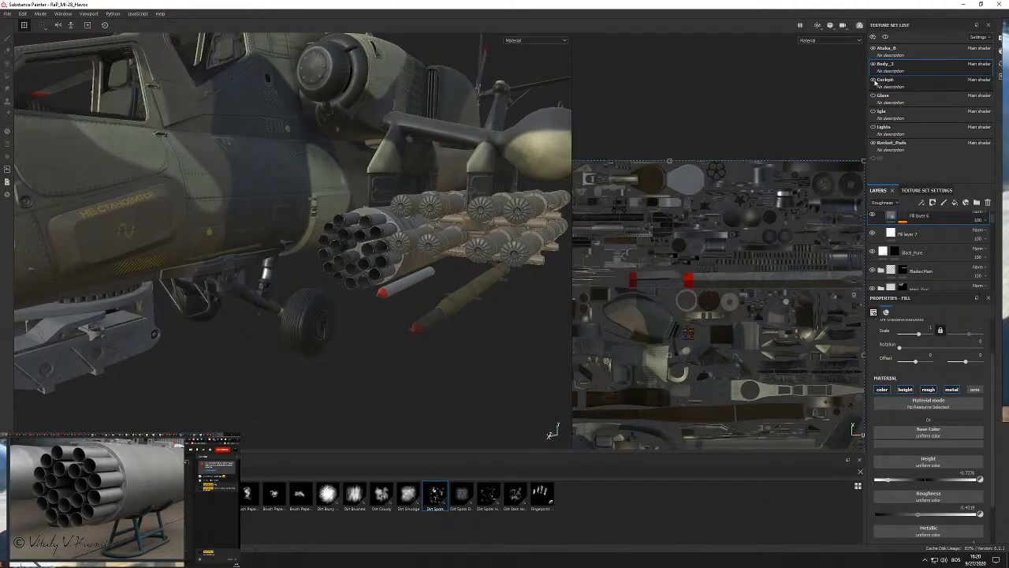
middle_click_drag(227, 162, 311, 189, "alt")
left_click(873, 96)
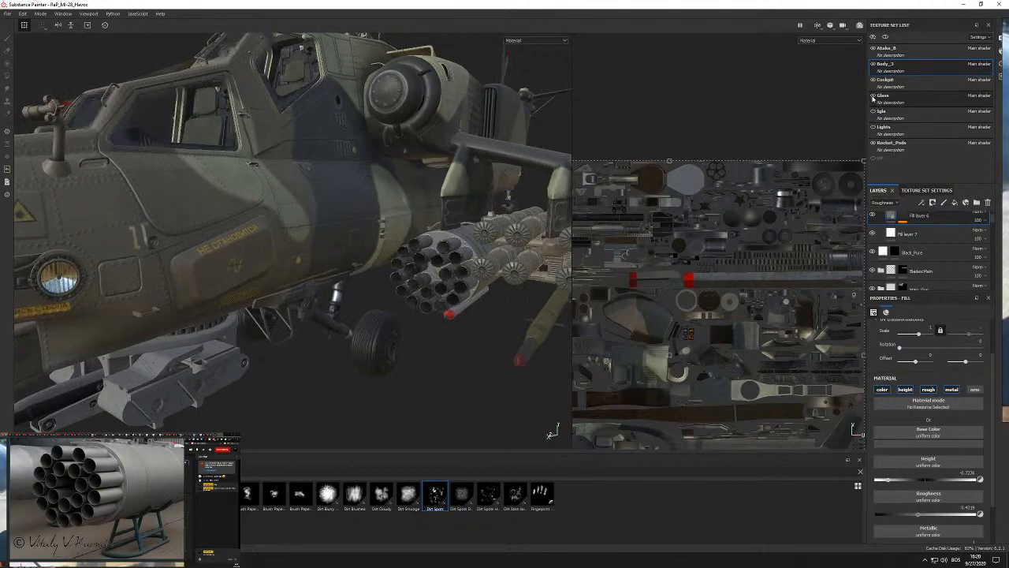
left_click_drag(263, 182, 342, 172, "alt")
scroll(369, 217, "up", 3)
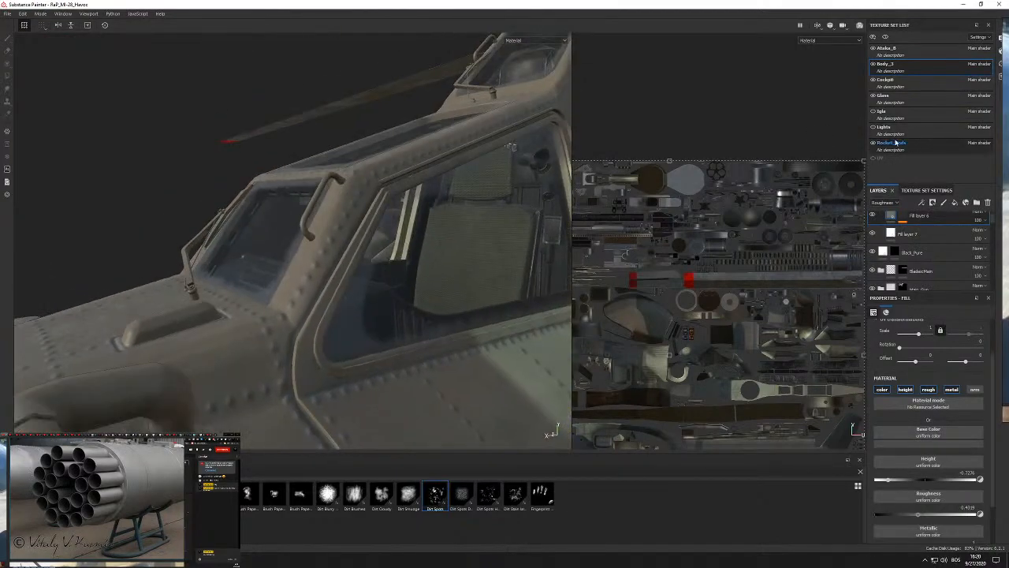
left_click(874, 128)
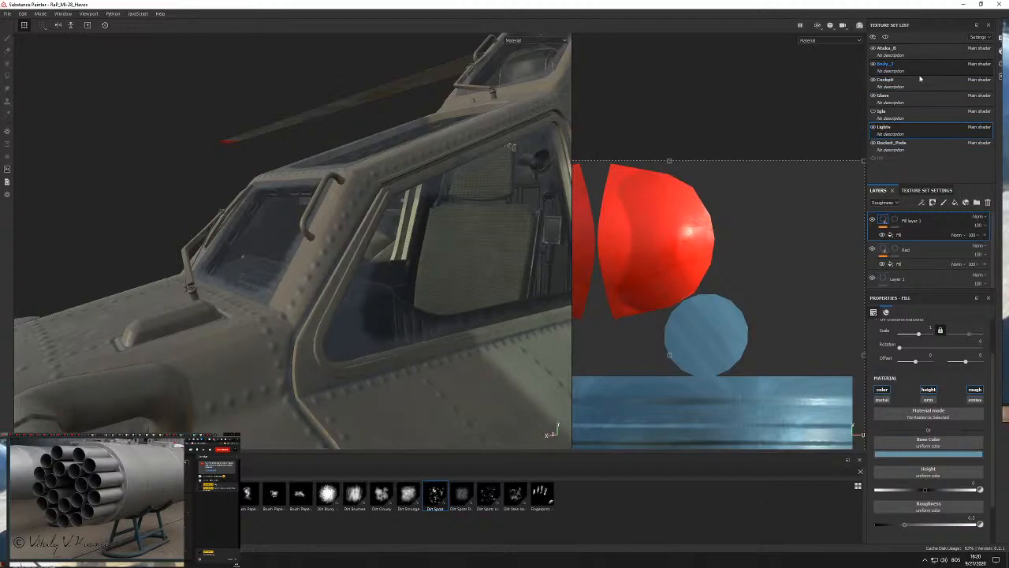
left_click(890, 73)
left_click_drag(465, 253, 404, 251, "alt")
scroll(486, 272, "down", 3)
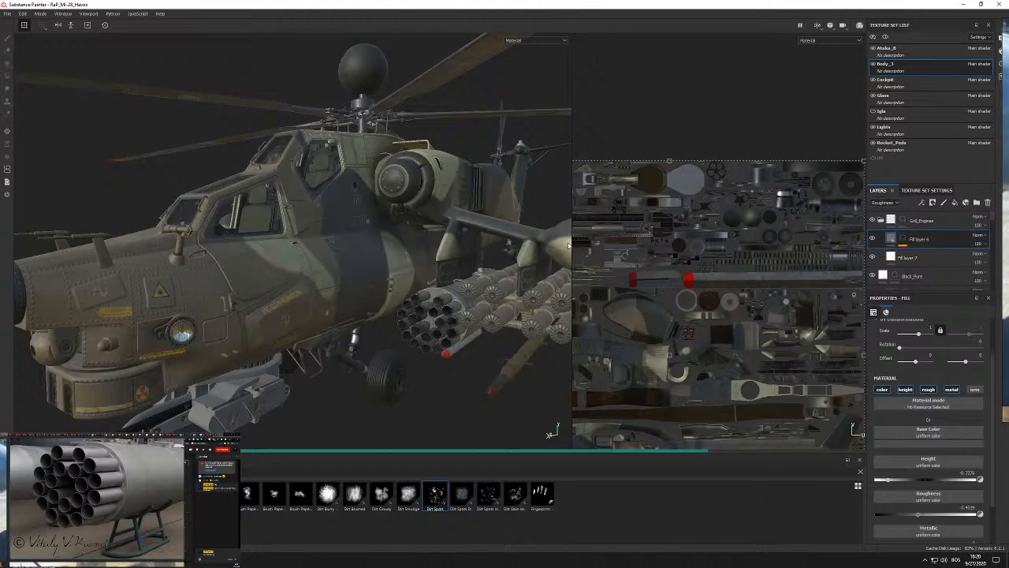
Widen the 3D view and examine the assembled helicopter from the front, the side and above.
left_click_drag(573, 244, 631, 256)
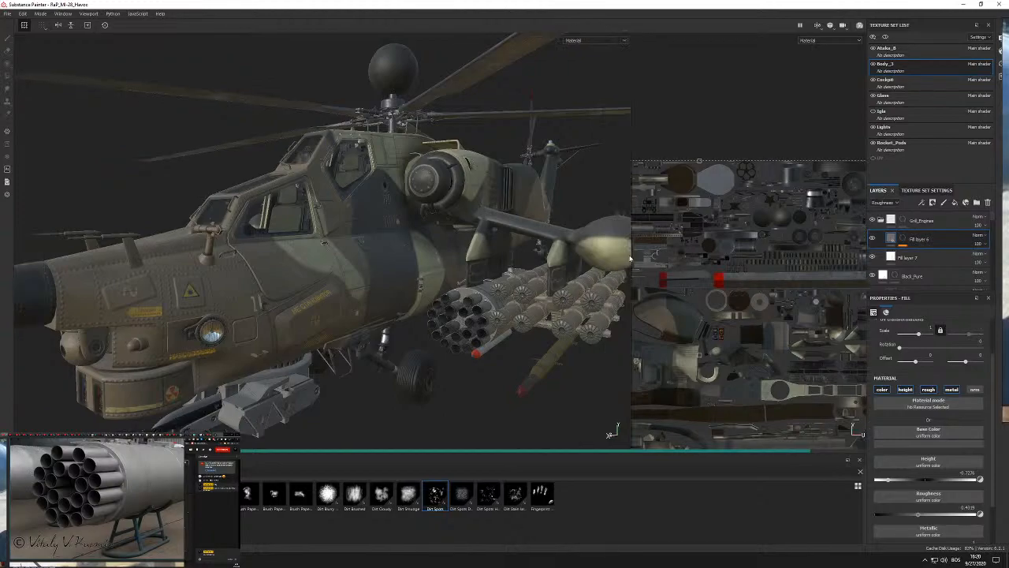
left_click_drag(436, 251, 398, 198, "alt")
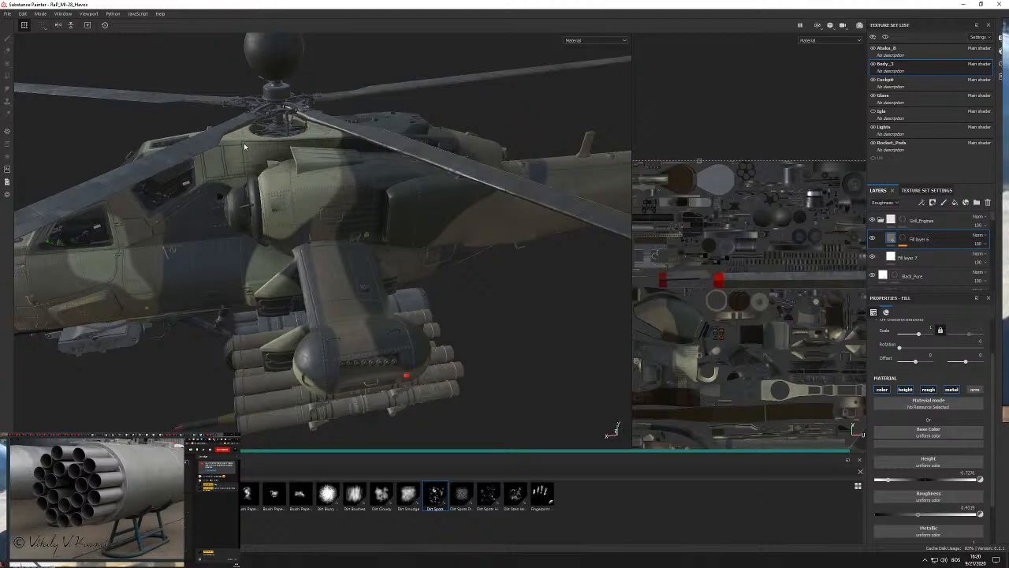
left_click_drag(244, 146, 320, 178, "alt")
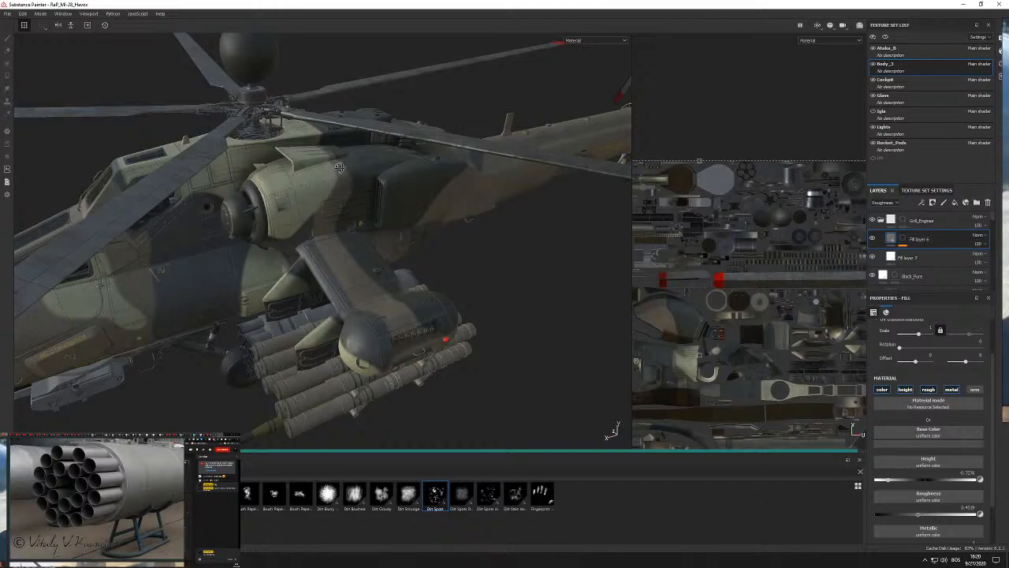
left_click_drag(327, 165, 349, 148, "alt")
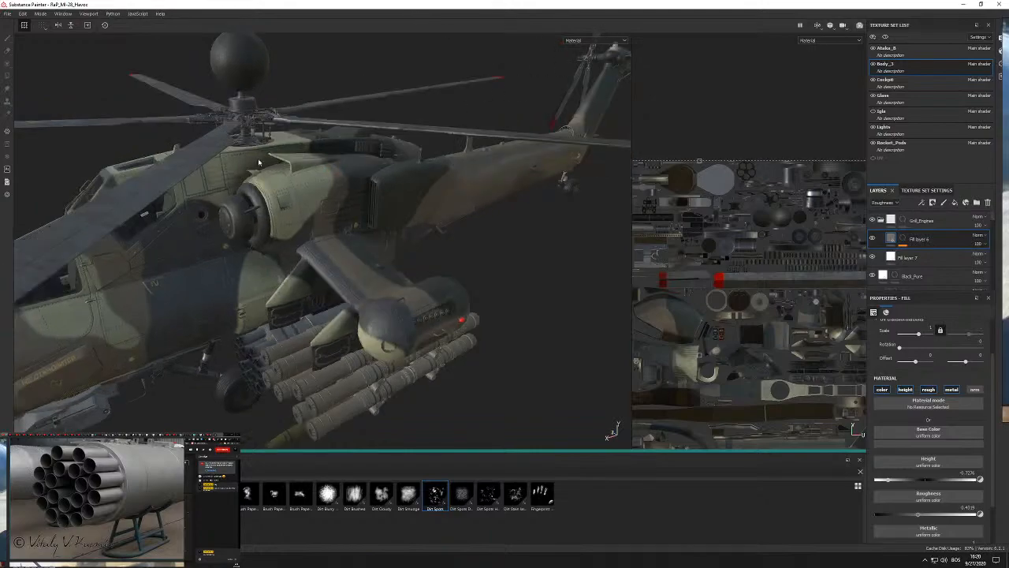
Switch to the reference image board and enlarge the helicopter's multi-view line drawing.
scroll(93, 501, "down", 5)
scroll(93, 497, "down", 8)
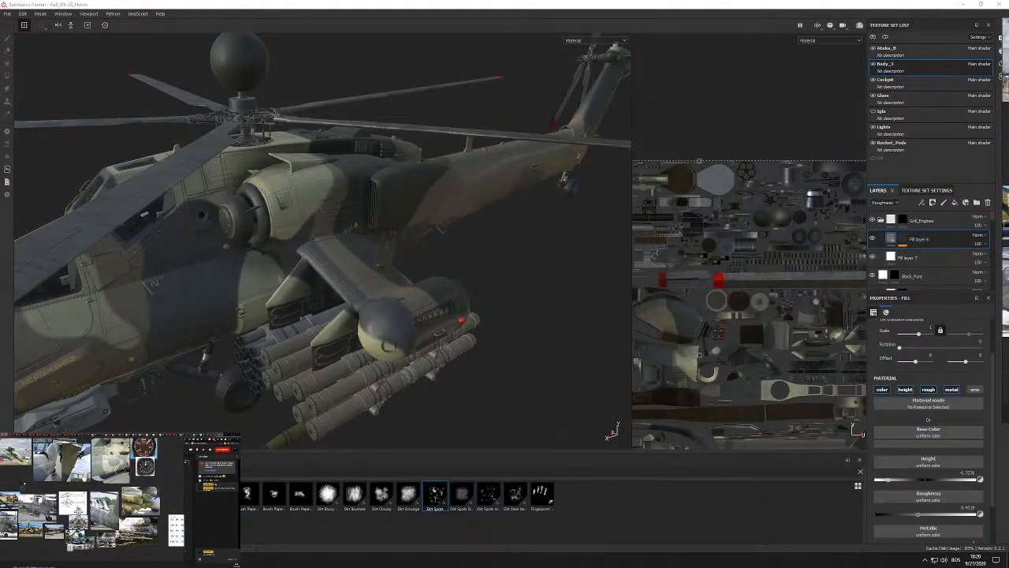
left_click_drag(14, 450, 160, 543)
left_click(143, 522)
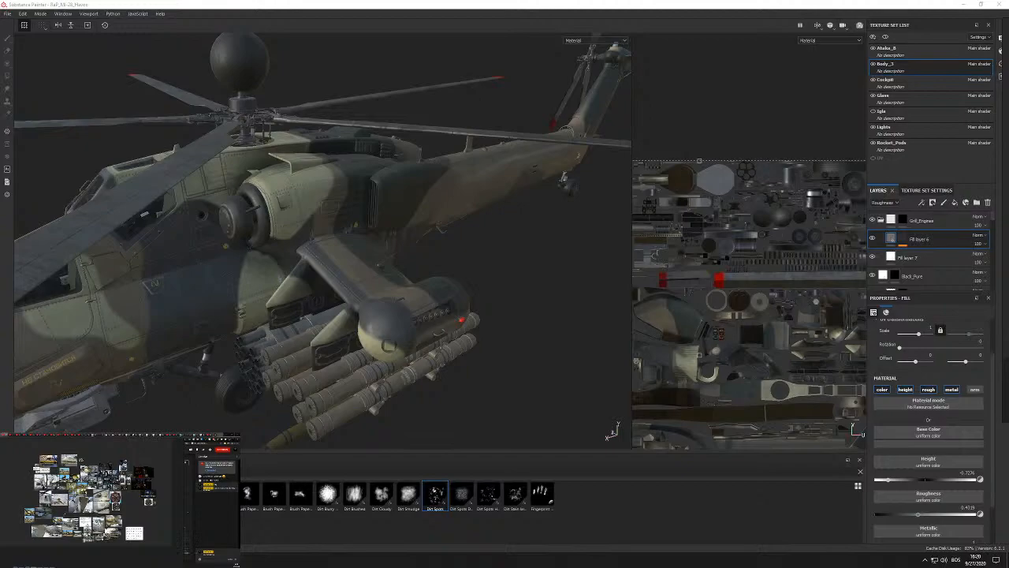
scroll(93, 497, "up", 5)
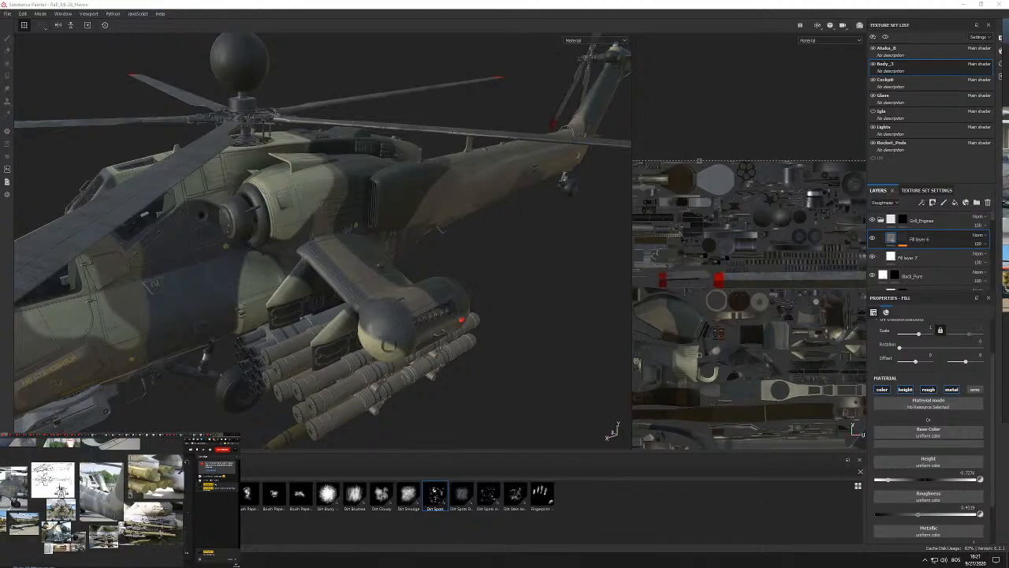
scroll(41, 476, "up", 4)
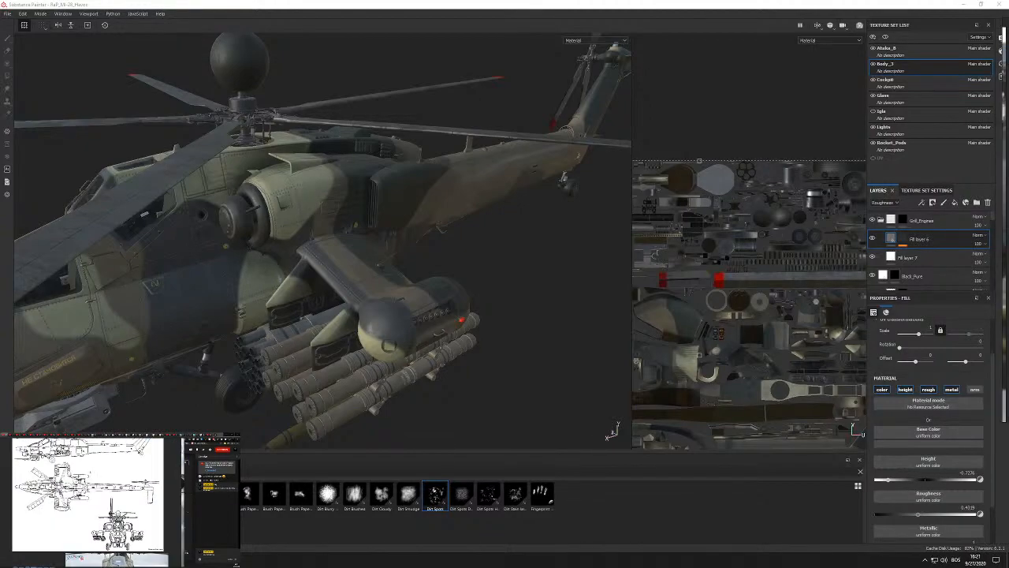
scroll(87, 493, "up", 1)
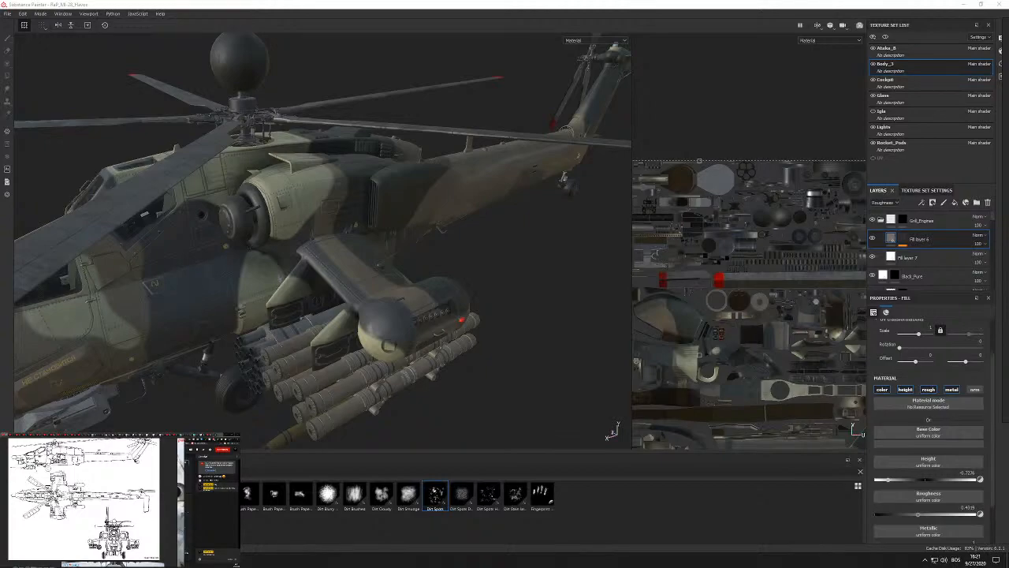
Return to Substance Painter and inspect the helicopter's exterior from the wing and engine to the rotor blades and canopy roof.
left_click_drag(510, 250, 446, 241, "alt")
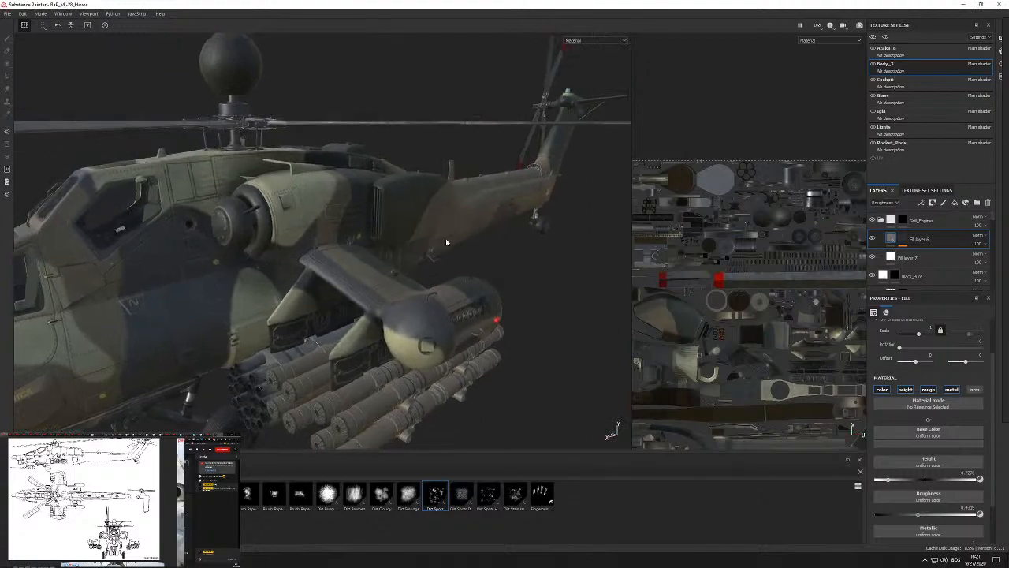
scroll(425, 243, "down", 3)
mouse_move(318, 252)
left_mouse_down("alt")
mouse_move(333, 265)
mouse_move(392, 225)
left_mouse_up("alt")
scroll(387, 240, "up", 3)
left_click_drag(377, 267, 483, 251, "alt")
left_click_drag(333, 279, 304, 316, "alt")
scroll(315, 299, "up", 4)
left_click_drag(457, 174, 384, 119, "alt")
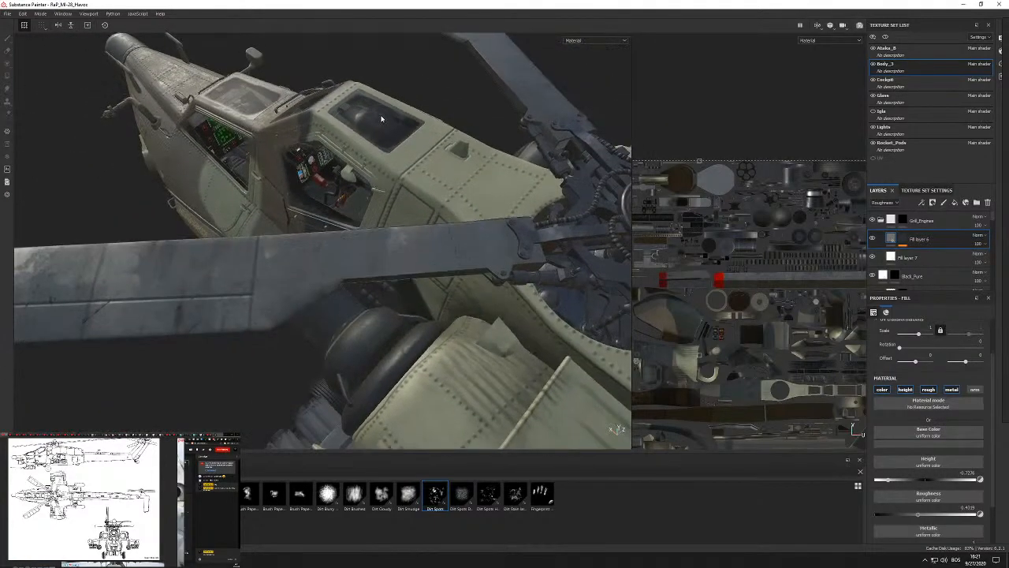
Look inside the cockpit with the blue and orange attitude display and examine its gauges, screens and control stick.
middle_click_drag(384, 119, 426, 189, "alt")
scroll(429, 205, "up", 5)
left_click_drag(504, 292, 118, 197, "alt")
scroll(401, 246, "up", 4)
left_click_drag(400, 248, 409, 272, "alt")
scroll(393, 266, "down", 4)
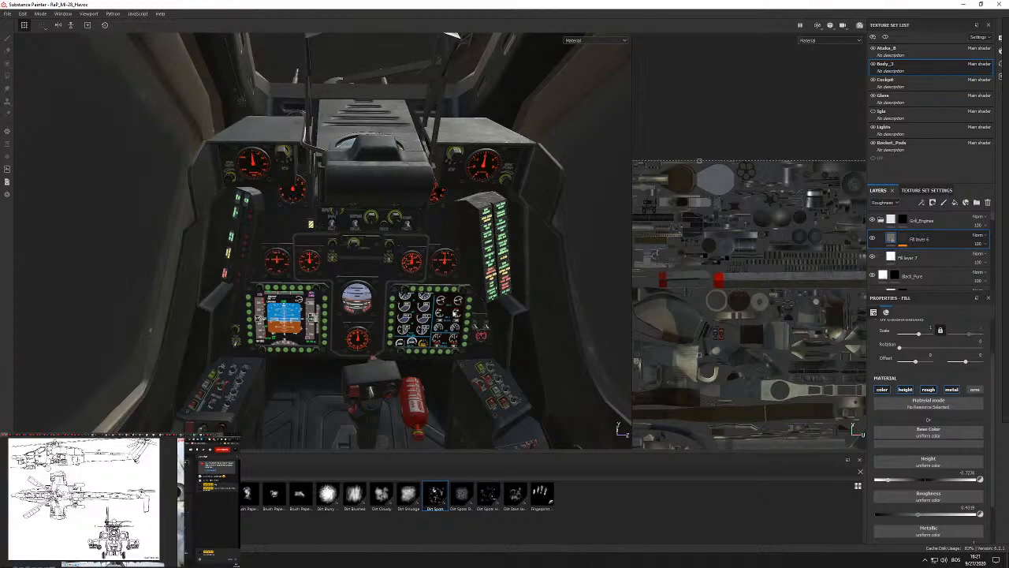
scroll(454, 314, "up", 3)
left_click_drag(452, 306, 434, 278, "alt")
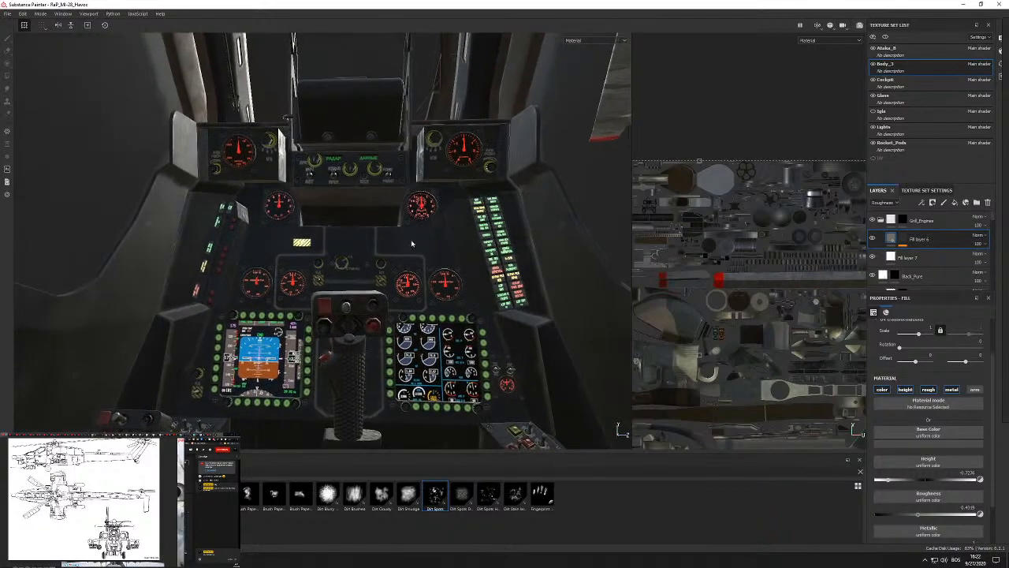
Inspect the other cockpit's green displays, gauges, seat and ejection handle.
left_click_drag(413, 287, 565, 214, "alt")
left_click_drag(314, 226, 417, 254, "alt")
scroll(361, 228, "up", 5)
scroll(417, 255, "down", 5)
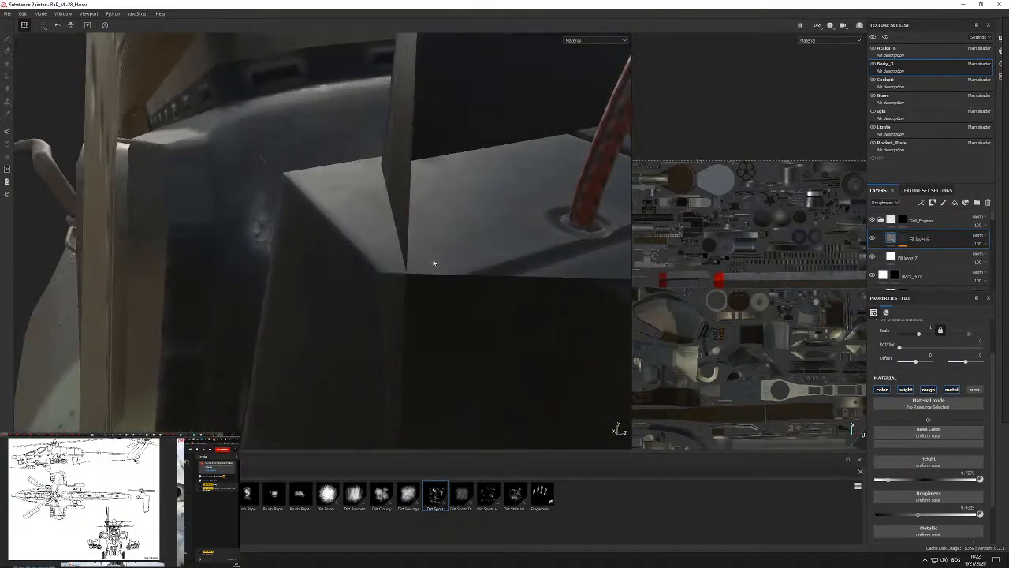
scroll(430, 269, "up", 6)
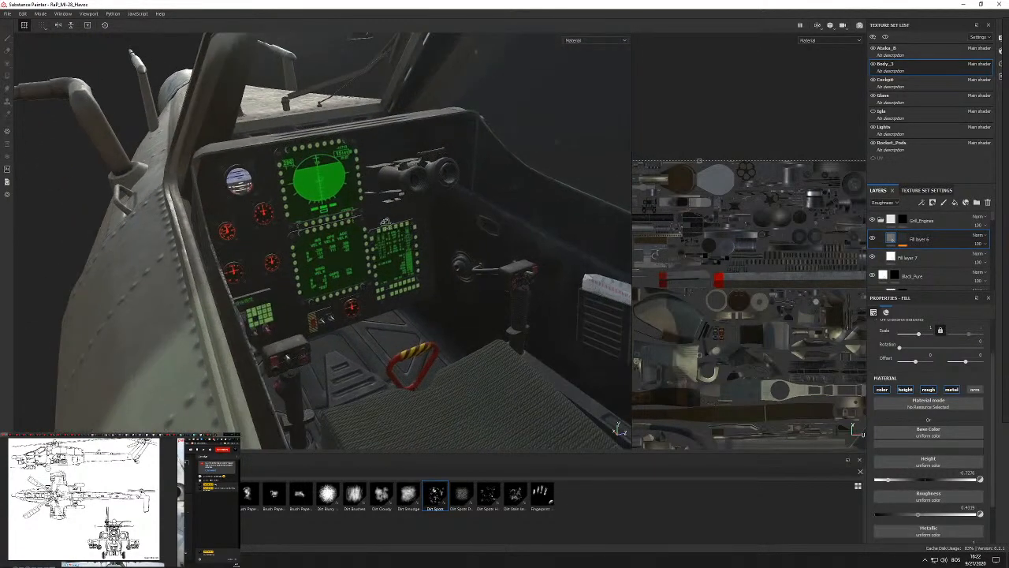
mouse_move(439, 230)
left_mouse_down("alt")
mouse_move(343, 221)
mouse_move(328, 229)
mouse_move(365, 249)
mouse_move(270, 272)
mouse_move(421, 254)
mouse_move(426, 239)
left_mouse_up("alt")
scroll(309, 219, "up", 4)
scroll(310, 219, "down", 4)
Examine the curved frame above the instrument panel and its surrounding canopy interior from several angles.
middle_click_drag(424, 212, 423, 288, "alt")
left_click_drag(424, 288, 286, 236, "alt")
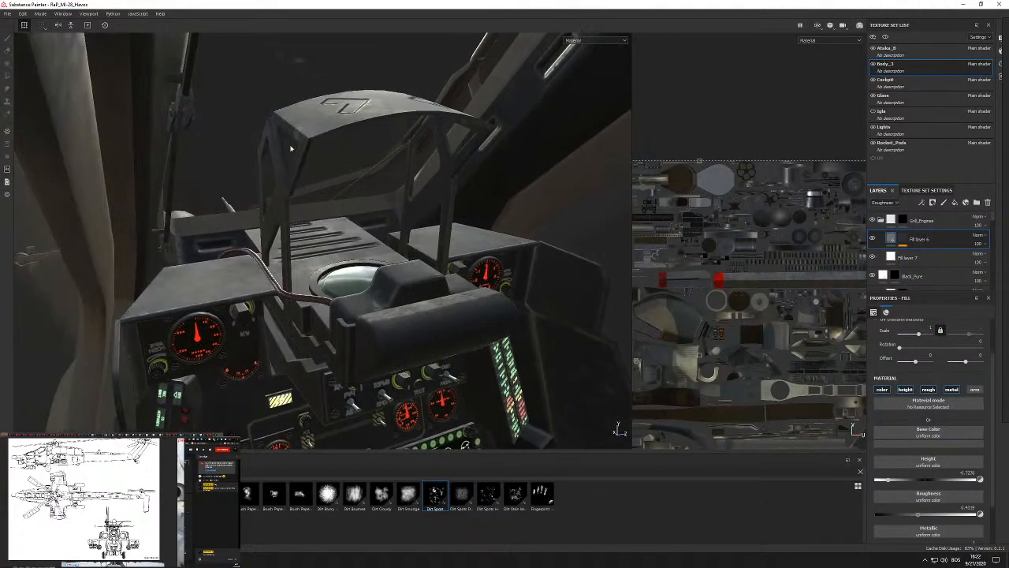
left_click_drag(344, 152, 400, 155, "alt")
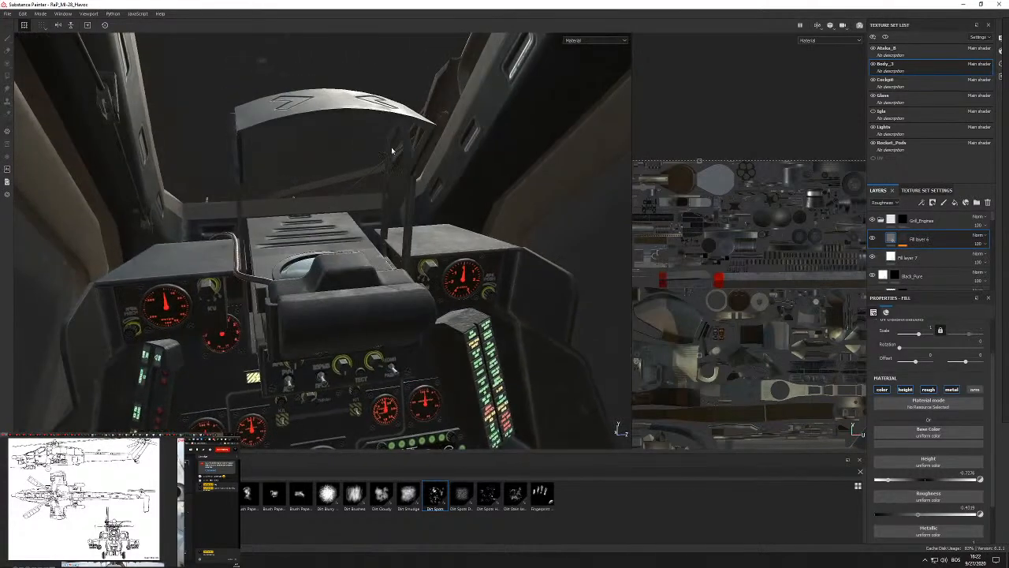
mouse_move(346, 181)
left_mouse_down("alt")
mouse_move(363, 200)
mouse_move(347, 217)
mouse_move(338, 176)
left_mouse_up("alt")
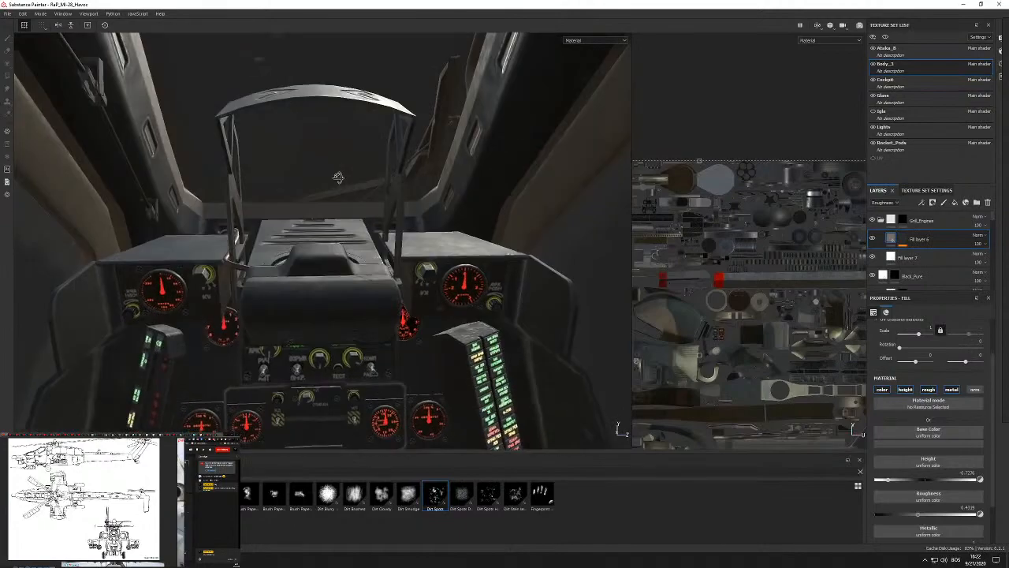
middle_click_drag(345, 177, 392, 215, "alt")
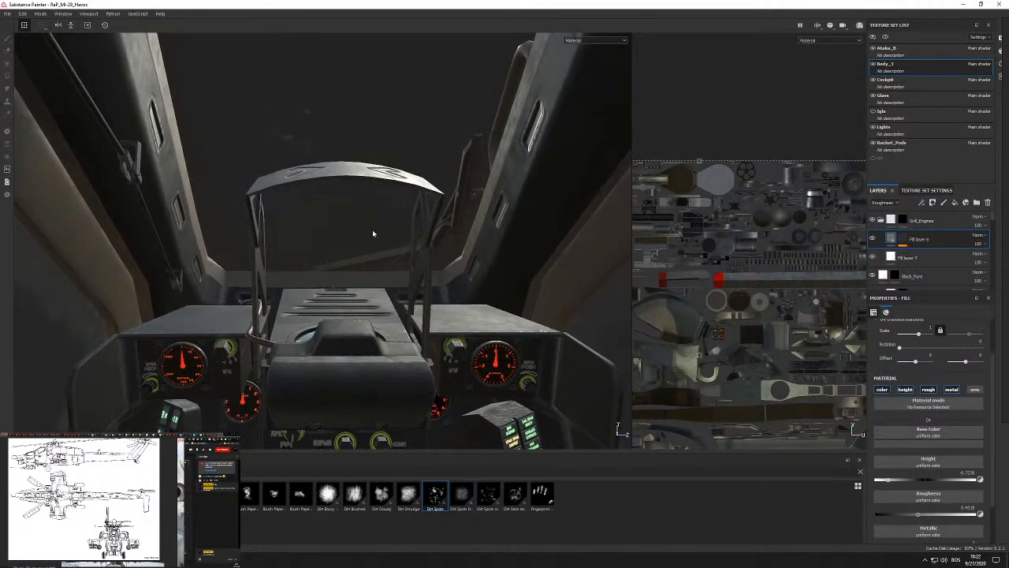
middle_click_drag(374, 250, 378, 235, "alt")
left_click_drag(378, 235, 438, 239, "alt")
scroll(409, 241, "down", 3)
scroll(409, 240, "down", 5)
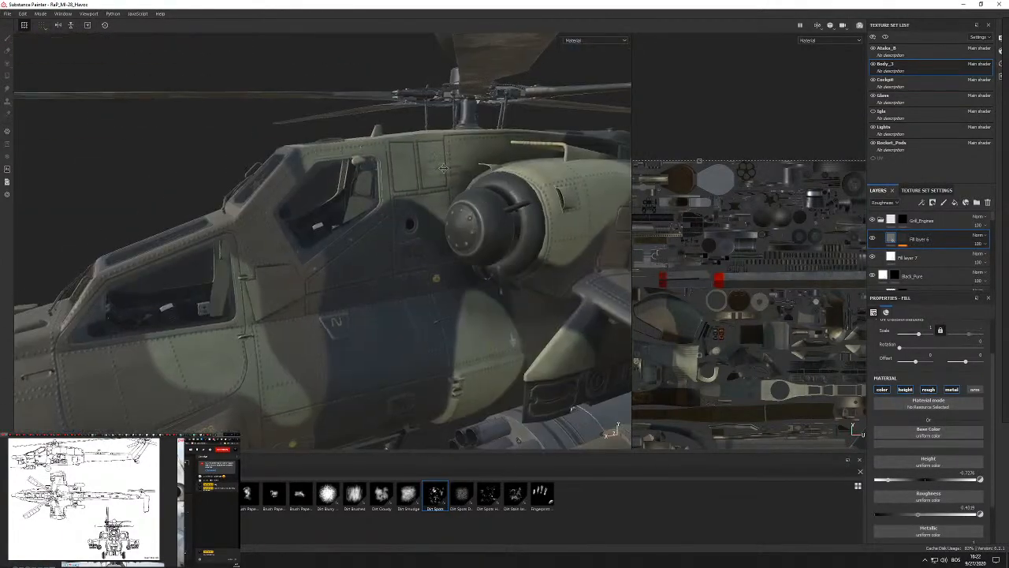
Examine the helicopter's exterior again, checking the rocket pod and Ataka launchers against the fuselage.
scroll(436, 236, "down", 3)
middle_click_drag(435, 235, 425, 158, "alt")
left_click_drag(424, 159, 511, 173, "alt")
middle_click_drag(587, 263, 426, 239, "alt")
scroll(426, 243, "up", 6)
left_click_drag(506, 434, 406, 259, "alt")
scroll(395, 241, "down", 6)
left_click_drag(379, 215, 453, 240, "alt")
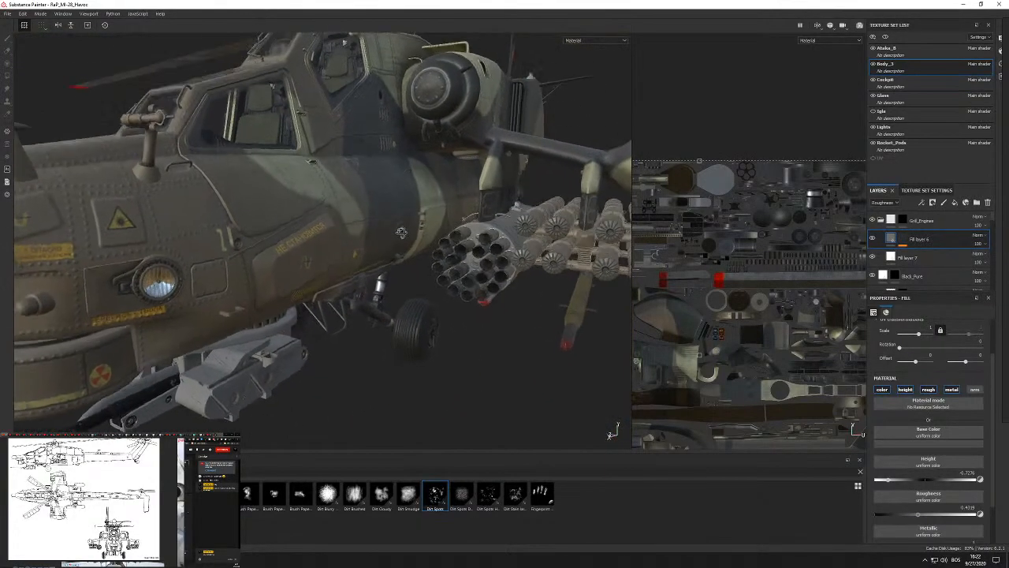
Examine the helicopter's nose, fuselage and wing stores from the front and side.
middle_click_drag(453, 241, 363, 216, "alt")
scroll(364, 216, "up", 5)
scroll(295, 187, "down", 5)
left_click_drag(310, 183, 377, 210, "alt")
scroll(388, 220, "down", 2)
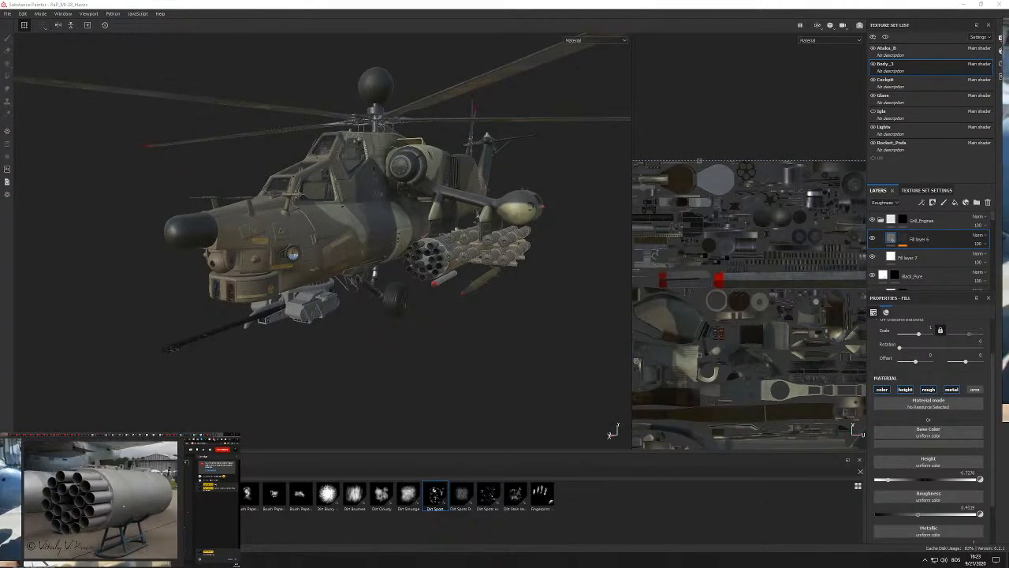
left_click_drag(455, 233, 438, 248, "alt")
left_click_drag(499, 259, 392, 327, "alt")
right_click_drag(419, 153, 415, 197, "alt")
left_click_drag(414, 197, 564, 217, "alt")
middle_click_drag(268, 228, 363, 229, "alt")
right_click_drag(363, 229, 378, 276, "alt")
Review the whole helicopter from low, frontal and side angles, checking the camouflage, nose gun, rocket pod and missile launchers.
left_click_drag(371, 256, 445, 160, "alt")
right_click_drag(446, 160, 368, 218, "alt")
left_click_drag(367, 218, 355, 190, "alt")
right_click_drag(299, 189, 320, 229, "alt")
left_click_drag(321, 229, 180, 218, "alt")
right_click_drag(442, 252, 308, 189, "alt")
left_click_drag(441, 245, 417, 242, "alt")
left_click_drag(505, 220, 402, 208, "alt")
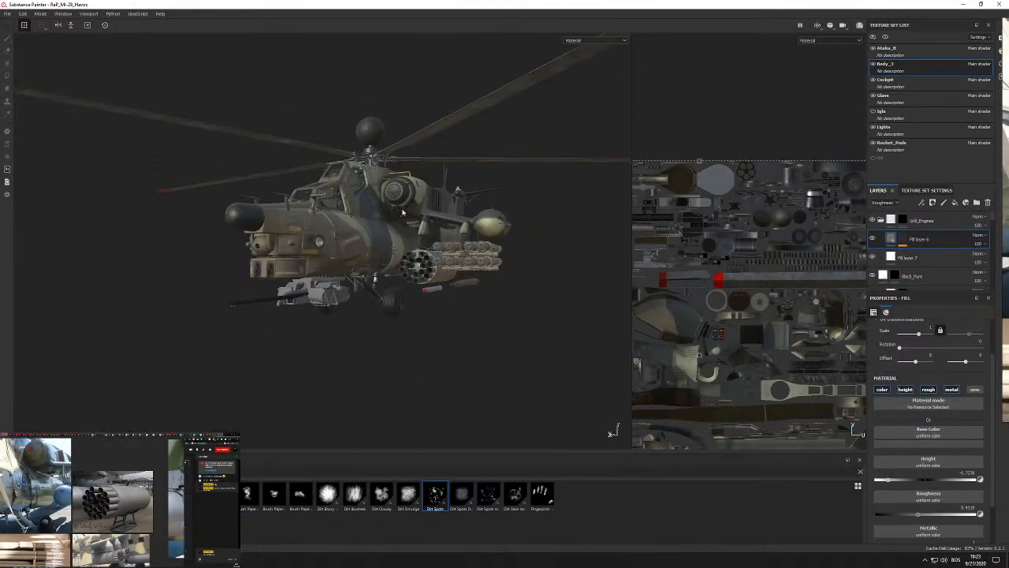
scroll(324, 232, "up", 4)
left_click_drag(305, 239, 403, 235, "alt")
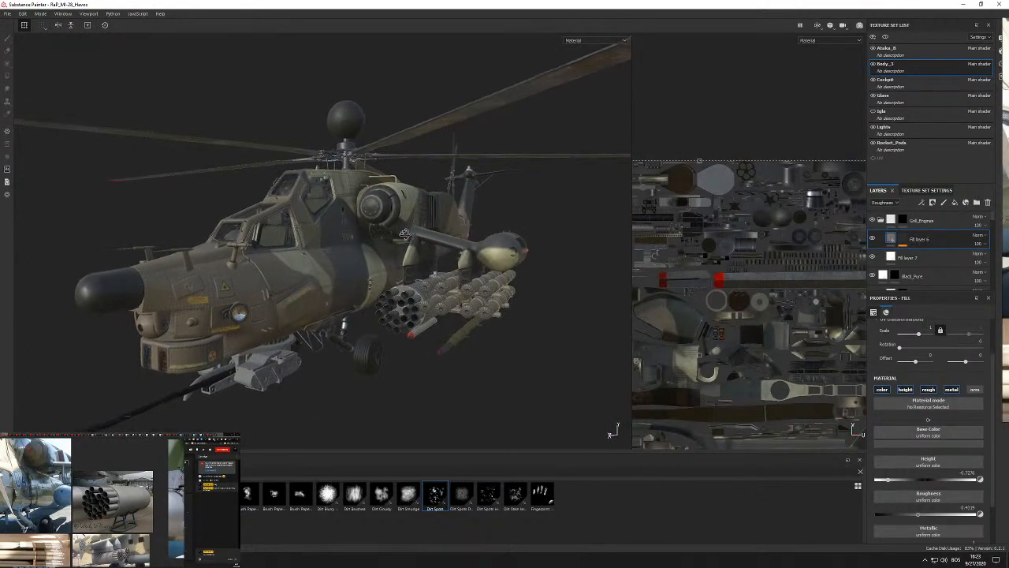
left_click_drag(369, 300, 357, 253, "alt")
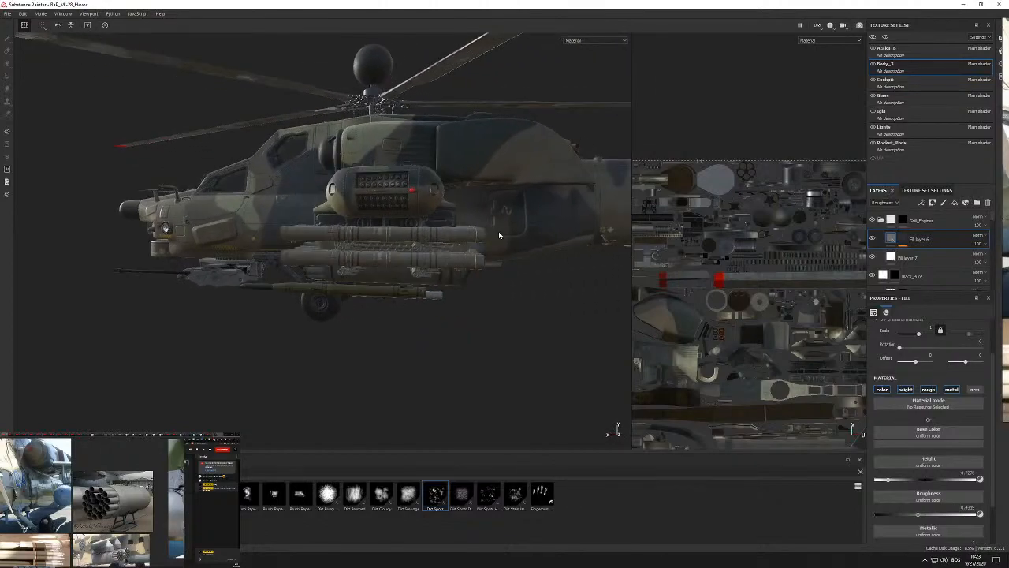
Examine the wingtip pod, tail rotor blades and main rotor hub up close.
scroll(418, 198, "up", 6)
left_click_drag(401, 190, 446, 218, "alt")
scroll(446, 218, "down", 5)
middle_click_drag(568, 179, 473, 197, "alt")
scroll(520, 186, "down", 3)
scroll(551, 183, "up", 4)
left_click_drag(551, 183, 294, 133, "alt")
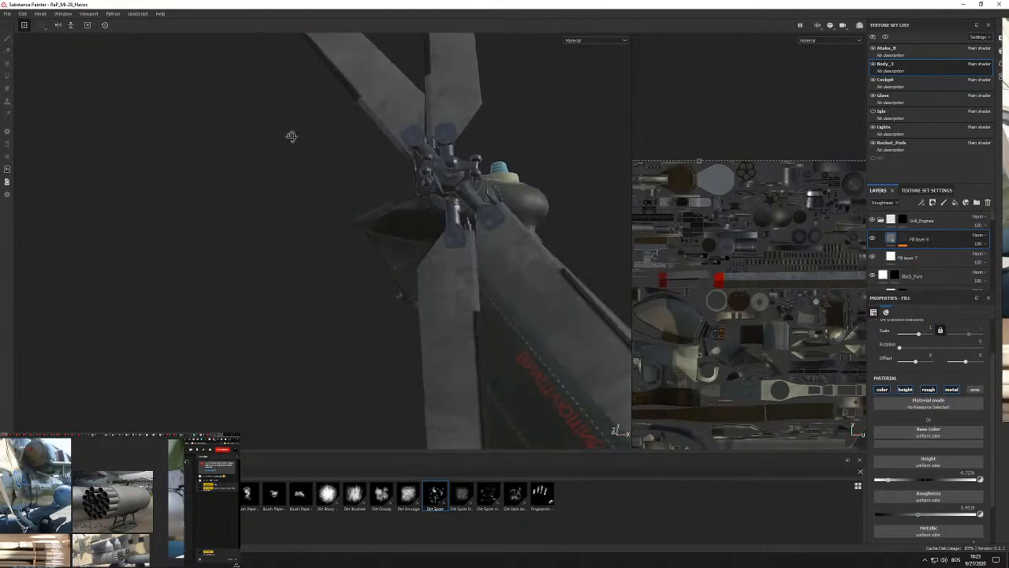
left_click_drag(548, 188, 379, 205, "alt")
left_click_drag(326, 226, 365, 267, "alt")
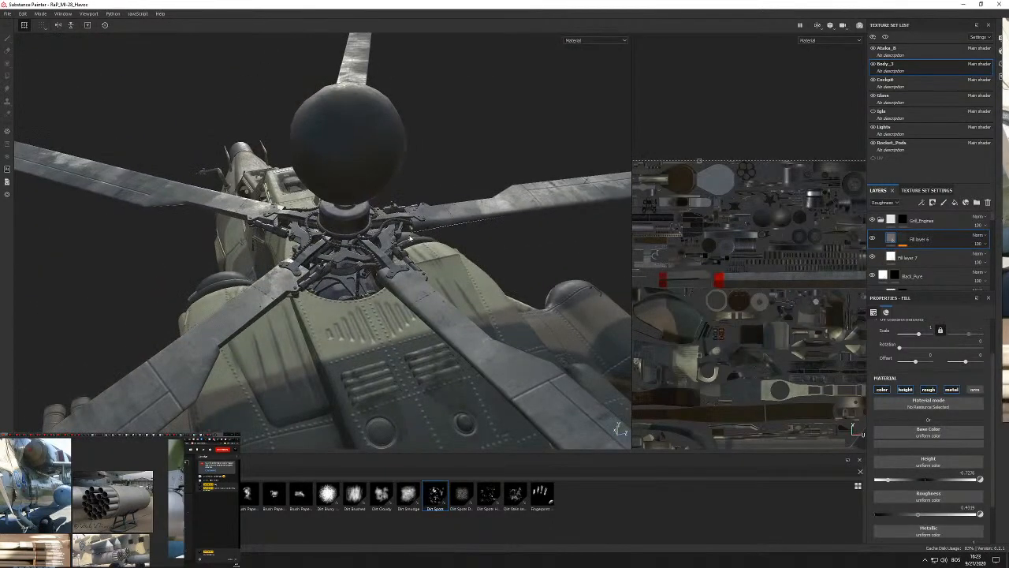
Inspect the main rotor mast, untextured nose gun, engine housing and stub wing from several sides.
left_click_drag(301, 247, 413, 242, "alt")
left_click_drag(347, 247, 443, 184, "alt")
left_click_drag(455, 265, 335, 223, "alt")
scroll(406, 197, "down", 4)
scroll(407, 197, "up", 5)
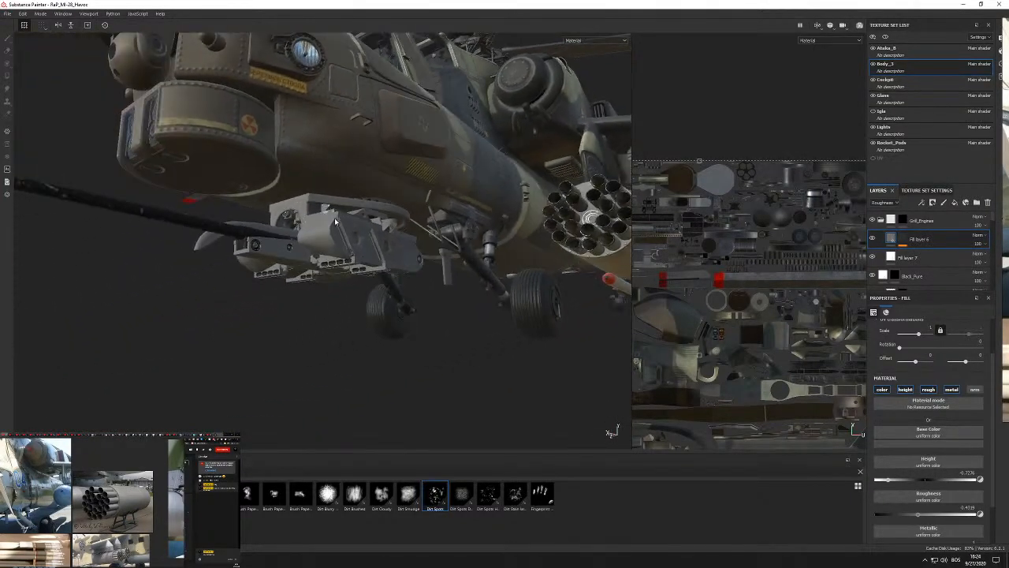
left_click_drag(259, 225, 363, 252, "alt")
left_click_drag(242, 226, 342, 233, "alt")
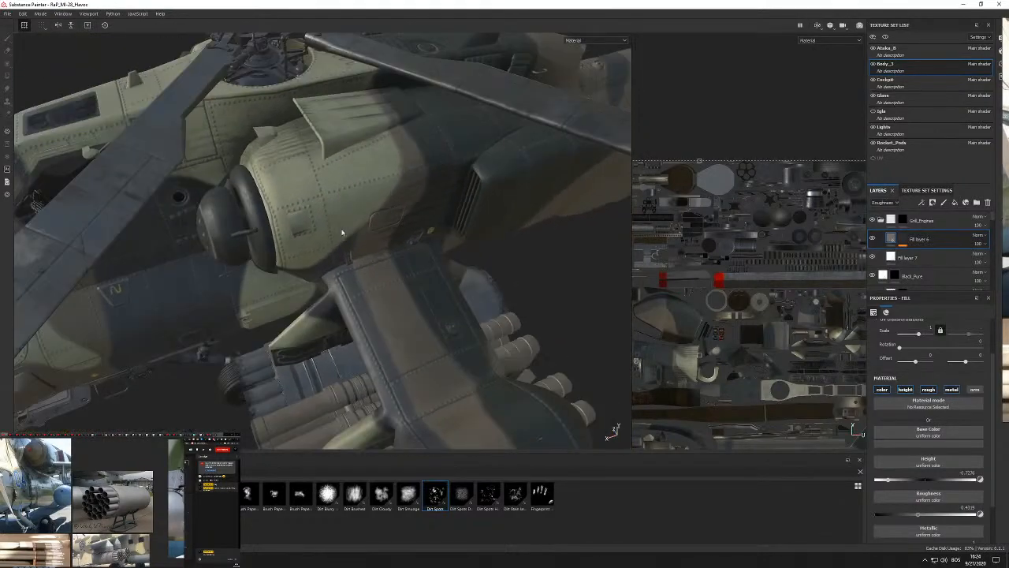
left_click_drag(474, 152, 345, 192, "alt")
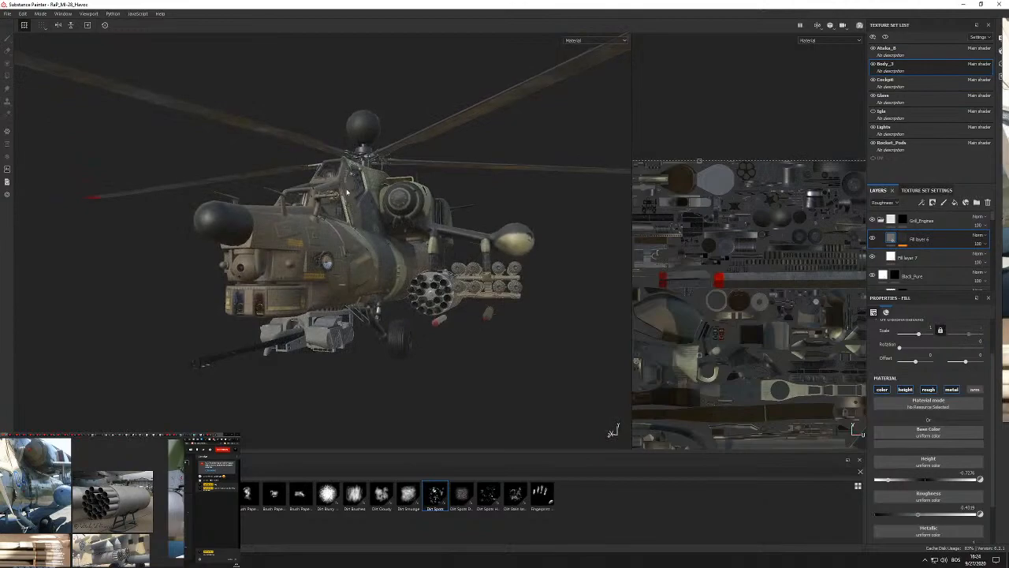
mouse_move(402, 260)
left_mouse_down("alt")
mouse_move(393, 276)
mouse_move(413, 284)
mouse_move(427, 271)
mouse_move(403, 246)
left_mouse_up("alt")
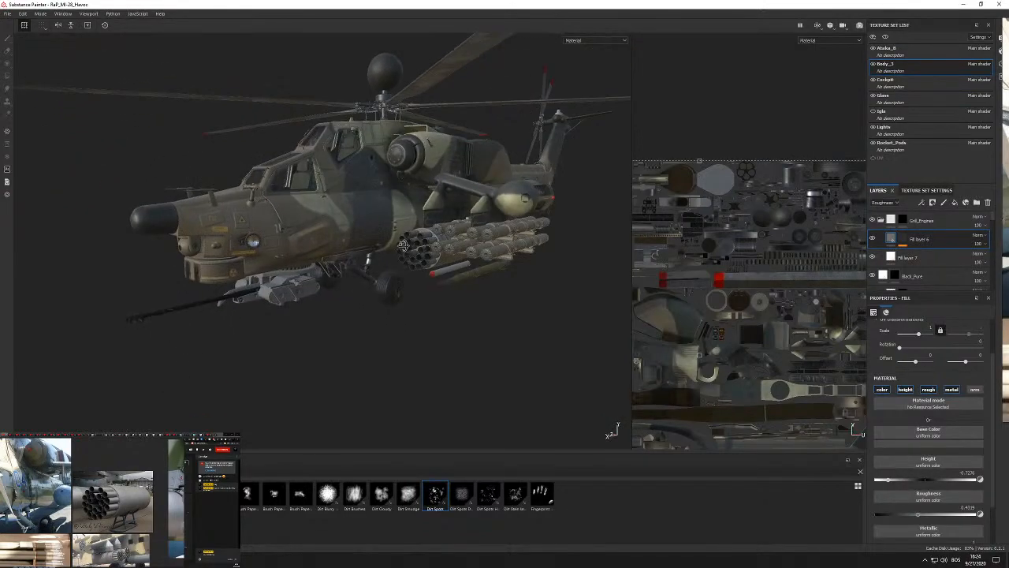
Hide every texture set except Rocket_Pods to isolate the rocket pod.
scroll(422, 246, "up", 6)
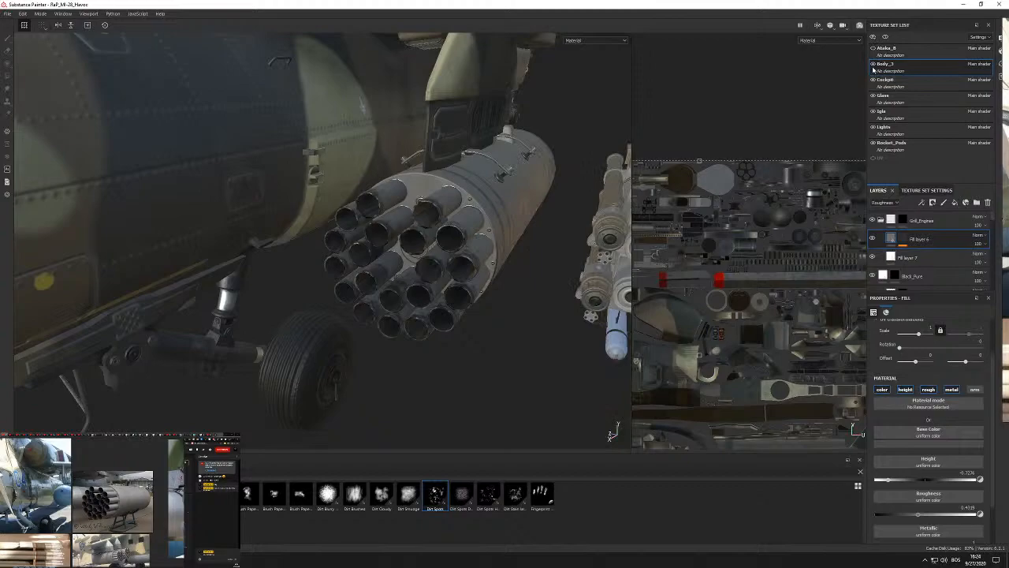
left_click(873, 111)
left_click(873, 143)
left_click(872, 143)
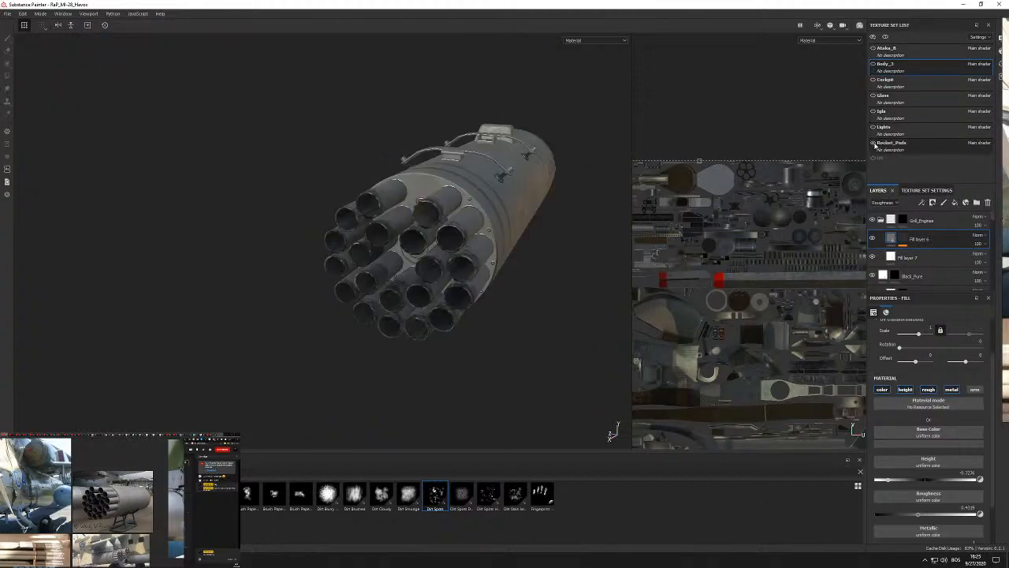
Examine the isolated rocket pod's launch tubes, rear openings, casing with the 3-07 decal and separate red-tipped rocket.
left_click_drag(527, 186, 377, 213, "alt")
scroll(343, 228, "up", 3)
scroll(338, 223, "down", 5)
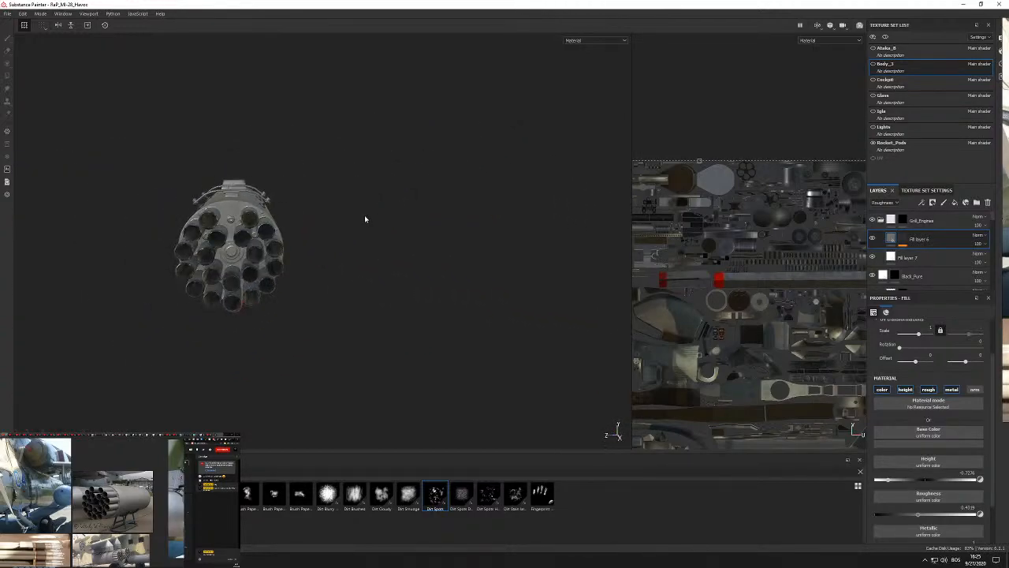
scroll(226, 234, "up", 5)
middle_click_drag(226, 235, 478, 210, "alt")
left_click_drag(478, 210, 546, 190, "alt")
middle_click_drag(347, 225, 507, 155, "alt")
left_click_drag(507, 155, 544, 158, "alt")
left_click_drag(232, 226, 418, 217, "alt")
left_click_drag(202, 181, 347, 222, "alt")
left_click_drag(159, 174, 362, 197, "alt")
middle_click_drag(363, 197, 308, 203, "alt")
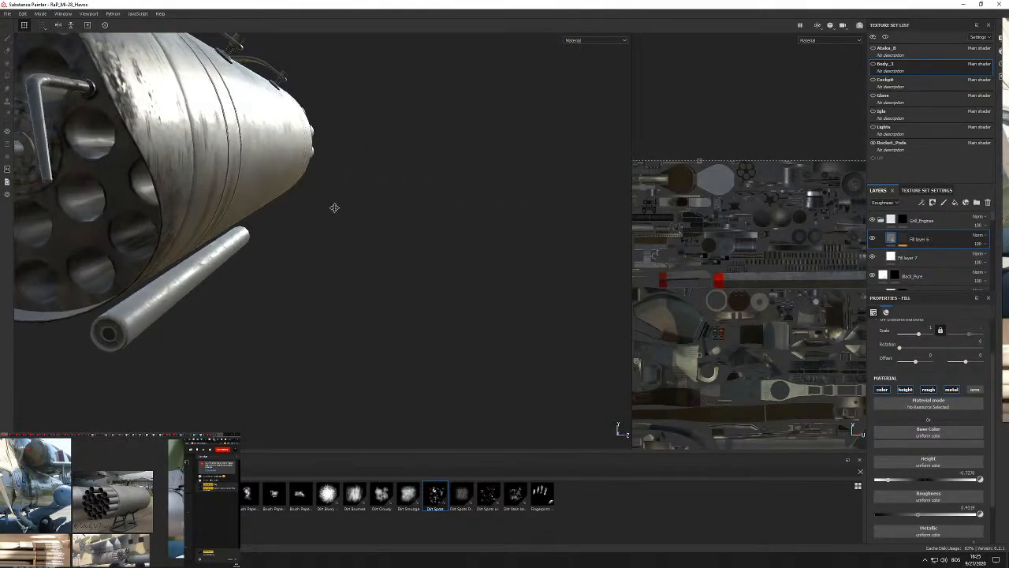
left_click_drag(158, 168, 379, 203, "alt")
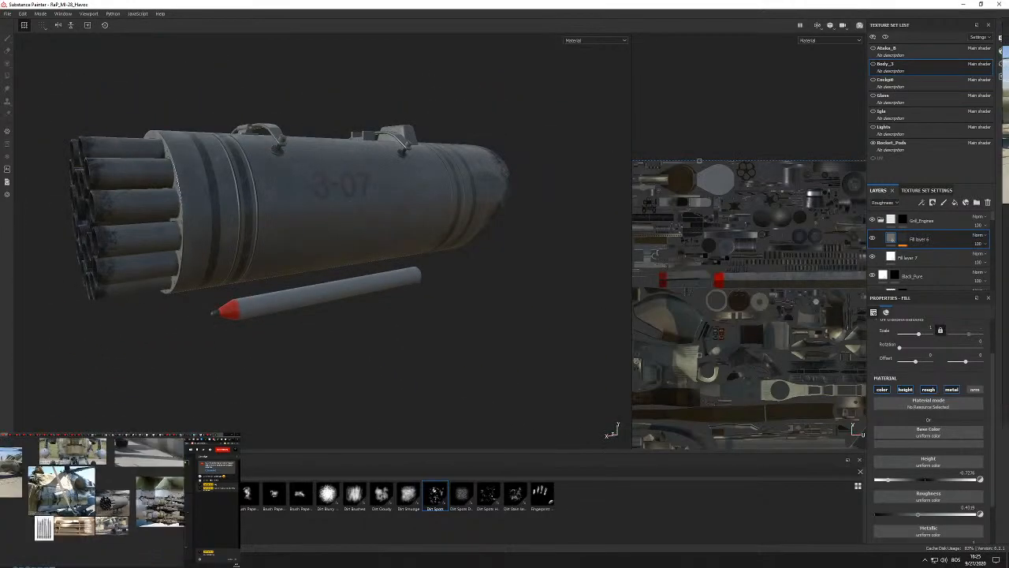
left_click_drag(168, 222, 337, 209, "alt")
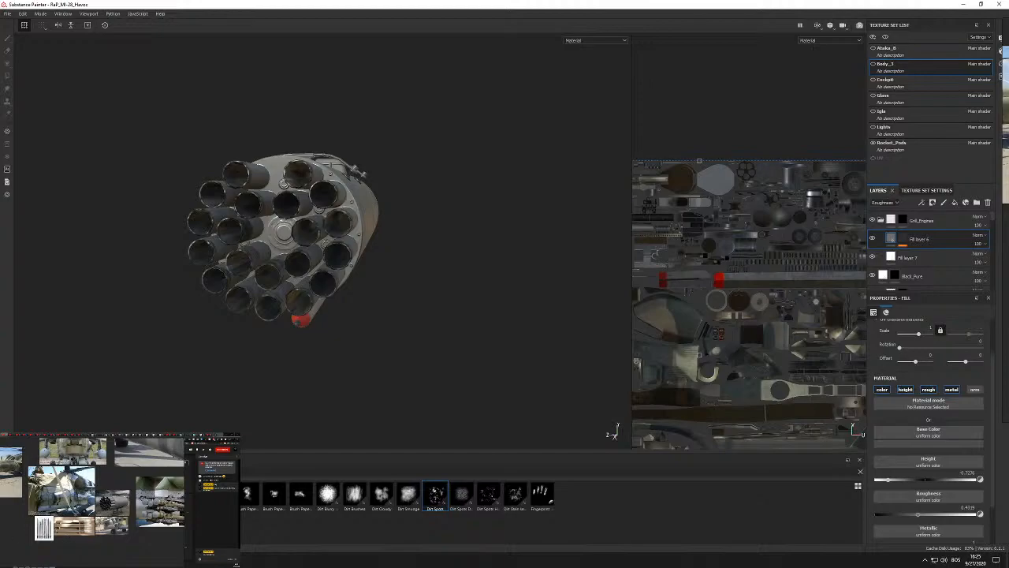
Shift the reference board aside, then switch to YouTube in the browser and browse the channel list.
right_click_drag(37, 459, 80, 491)
left_click(12, 434)
left_click(5, 449)
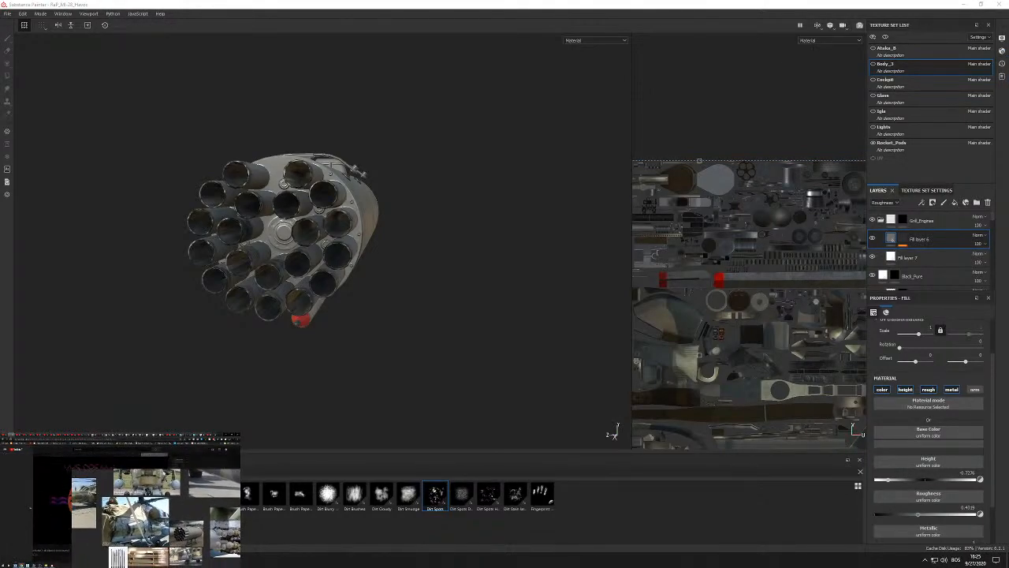
scroll(21, 511, "down", 4)
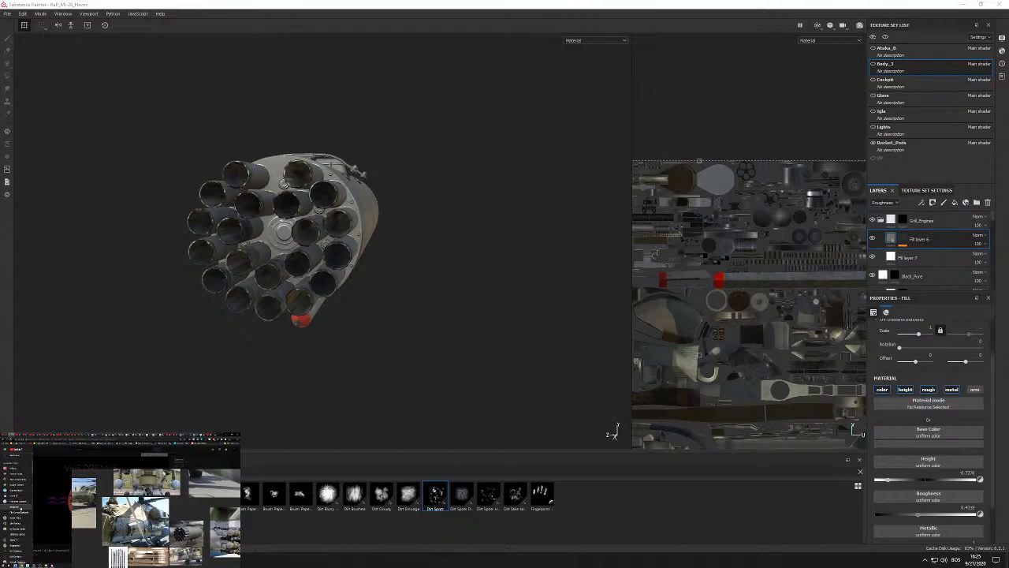
scroll(20, 509, "down", 3)
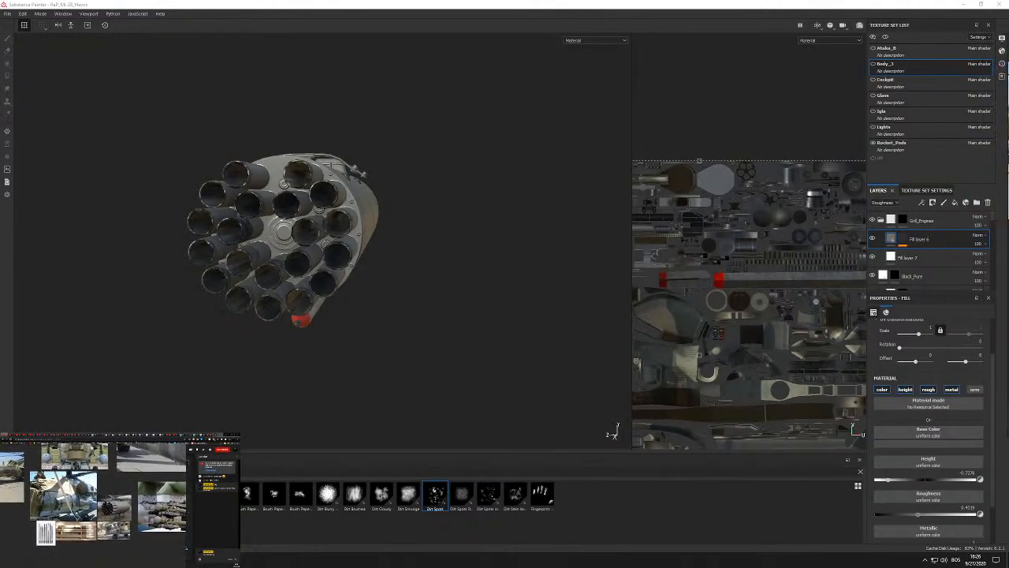
Inspect the rocket pod's casing, its rear plate with handles and the loose rocket.
left_click_drag(308, 154, 375, 258, "alt")
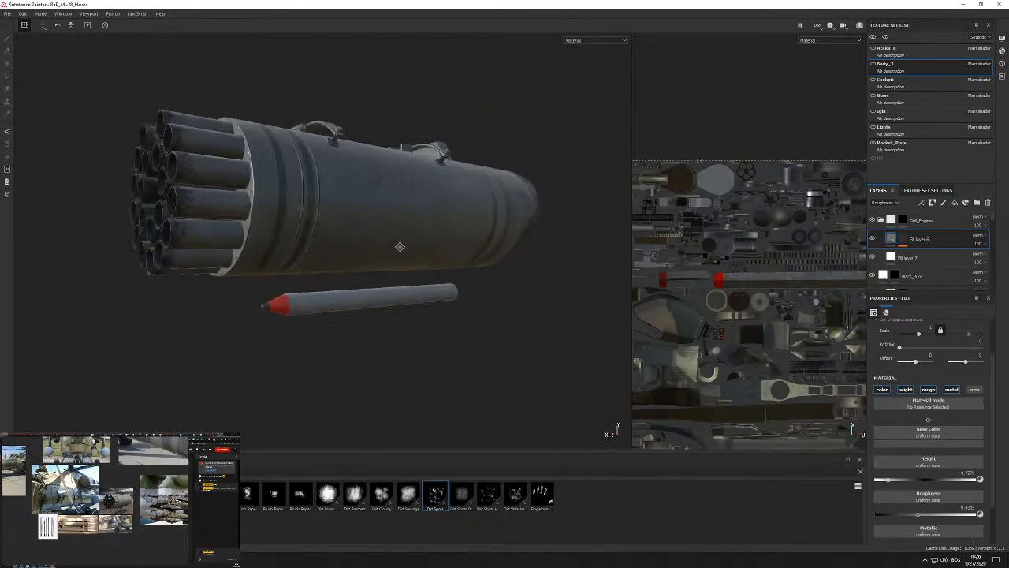
middle_click_drag(375, 258, 404, 258, "alt")
scroll(424, 257, "up", 4)
left_click_drag(424, 257, 410, 197, "alt")
scroll(413, 265, "down", 4)
left_click_drag(257, 162, 535, 137, "alt")
scroll(394, 185, "down", 4)
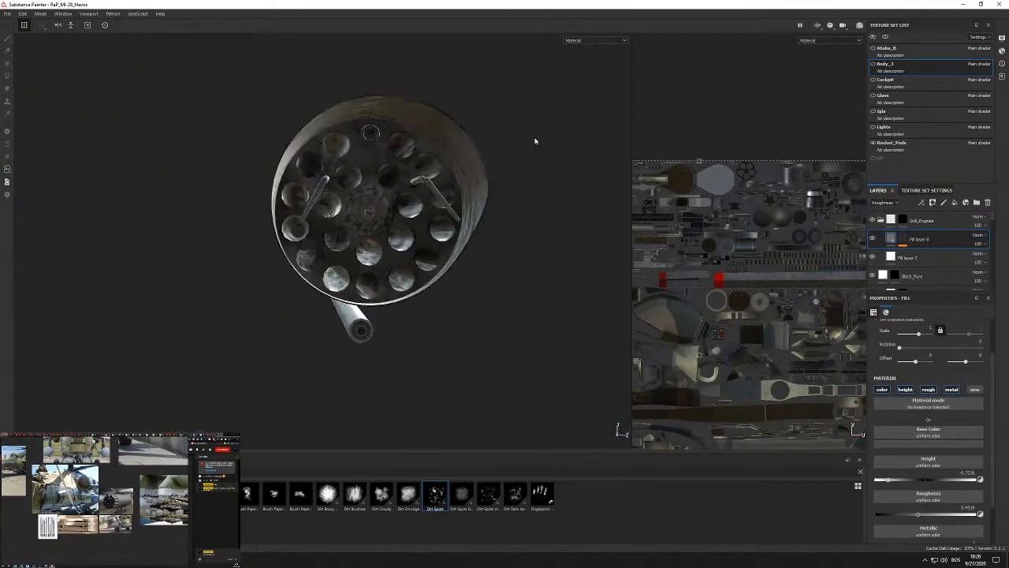
scroll(366, 197, "up", 4)
left_click_drag(371, 193, 499, 191, "alt")
scroll(187, 207, "up", 3)
scroll(317, 208, "up", 3)
Examine the launch tubes' scorched muzzles, the front plate's bolts and the casing's worn metal up close.
middle_click_drag(444, 203, 202, 223, "alt")
left_click_drag(432, 182, 426, 303, "alt")
middle_click_drag(484, 97, 397, 226, "alt")
left_click_drag(426, 331, 405, 209, "alt")
right_click_drag(405, 210, 437, 231, "alt")
left_click_drag(437, 231, 451, 182, "alt")
right_click_drag(451, 181, 418, 194, "alt")
left_click_drag(418, 193, 315, 224, "alt")
right_click_drag(367, 179, 315, 207, "alt")
left_click_drag(315, 207, 376, 209, "alt")
right_click_drag(376, 210, 376, 206, "alt")
left_click_drag(376, 205, 410, 185, "alt")
right_click_drag(410, 186, 307, 211, "alt")
left_click_drag(308, 212, 378, 203, "alt")
middle_click_drag(379, 203, 358, 203, "alt")
left_click_drag(358, 204, 439, 192, "alt")
right_click_drag(439, 191, 355, 205, "alt")
left_click_drag(355, 205, 310, 217, "alt")
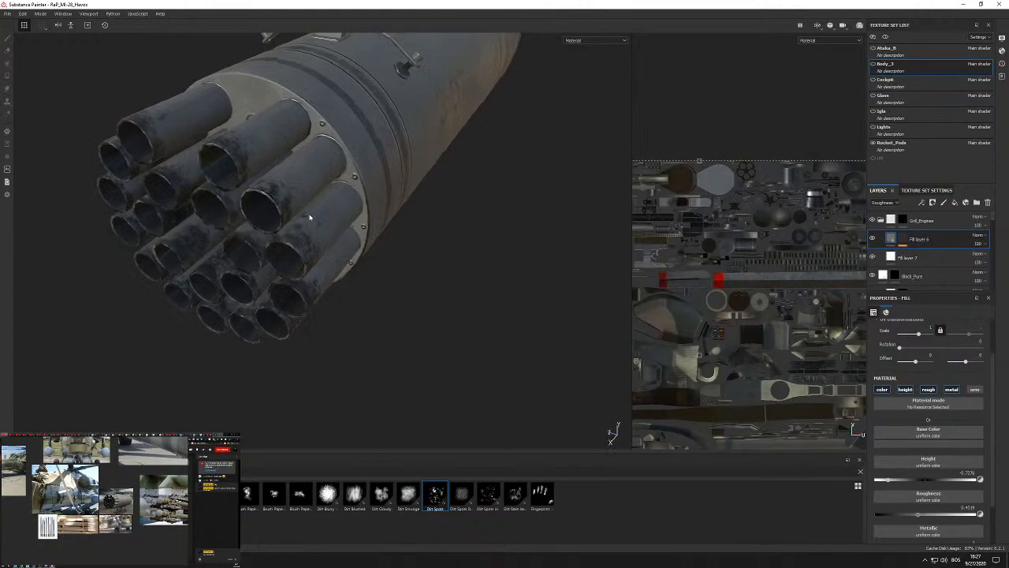
right_click_drag(310, 217, 283, 235, "alt")
left_click_drag(282, 235, 328, 207, "alt")
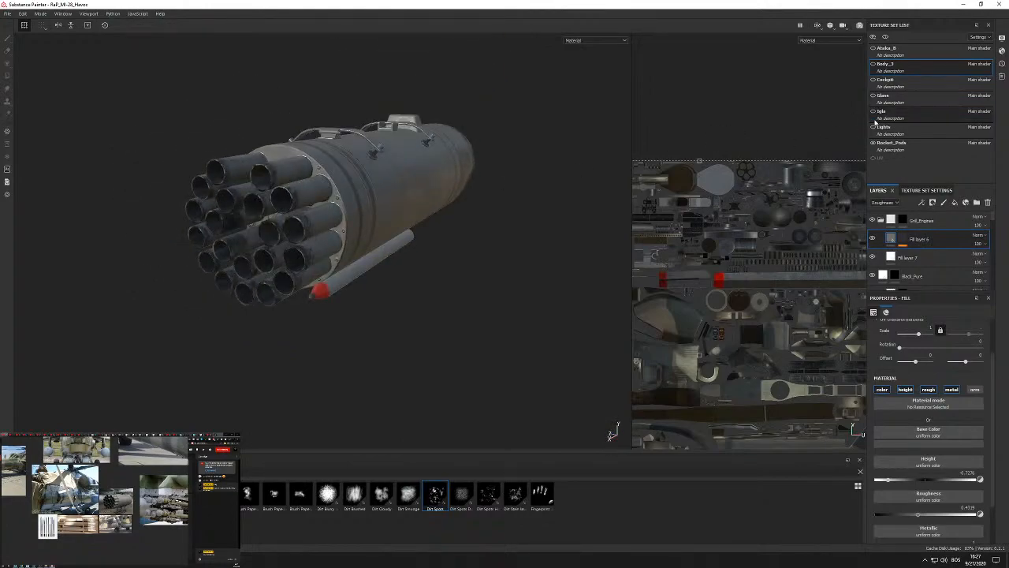
Show the Body_3 texture set again and check the rocket pod against the fuselage and wing.
left_click(874, 67)
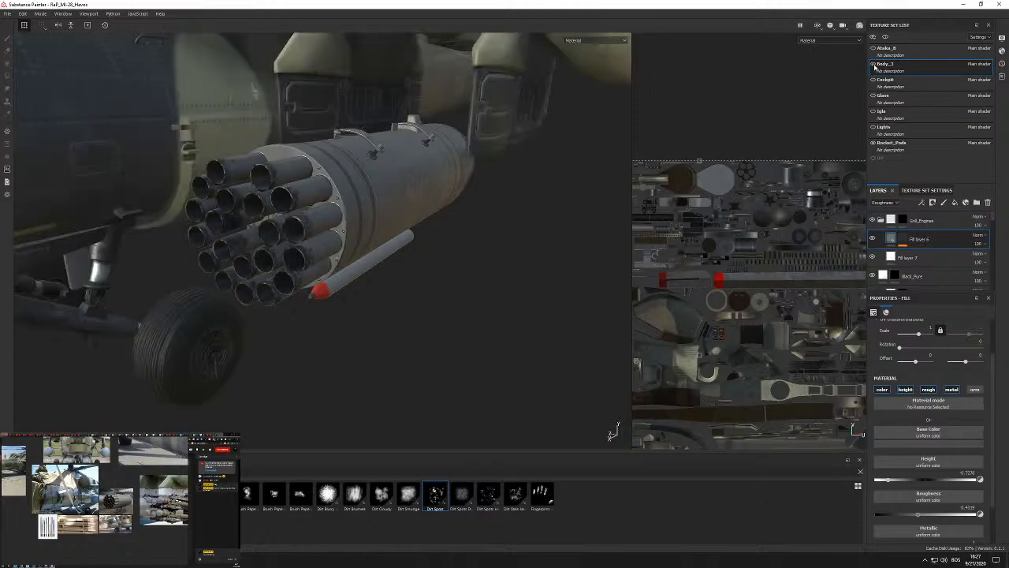
scroll(191, 165, "down", 5)
middle_click_drag(190, 167, 341, 228, "alt")
left_click_drag(341, 229, 351, 161, "alt")
scroll(377, 137, "up", 4)
middle_click_drag(473, 126, 407, 174, "alt")
left_click_drag(407, 173, 355, 230, "alt")
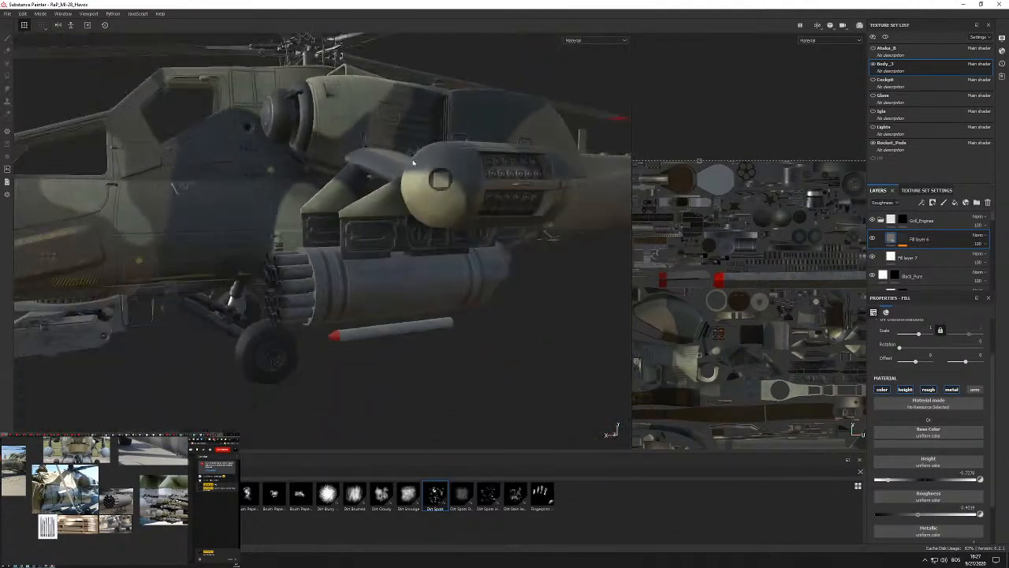
Examine the riveted nose panels, canopy window frames and painted interior walls of the empty cockpit.
middle_click_drag(355, 230, 382, 59, "alt")
right_click_drag(381, 59, 377, 122, "alt")
left_click_drag(377, 122, 267, 244, "alt")
right_click_drag(267, 244, 298, 248, "alt")
left_click_drag(298, 249, 220, 164, "alt")
right_click_drag(220, 164, 288, 158, "alt")
left_click_drag(288, 158, 311, 130, "alt")
right_click_drag(311, 130, 324, 138, "alt")
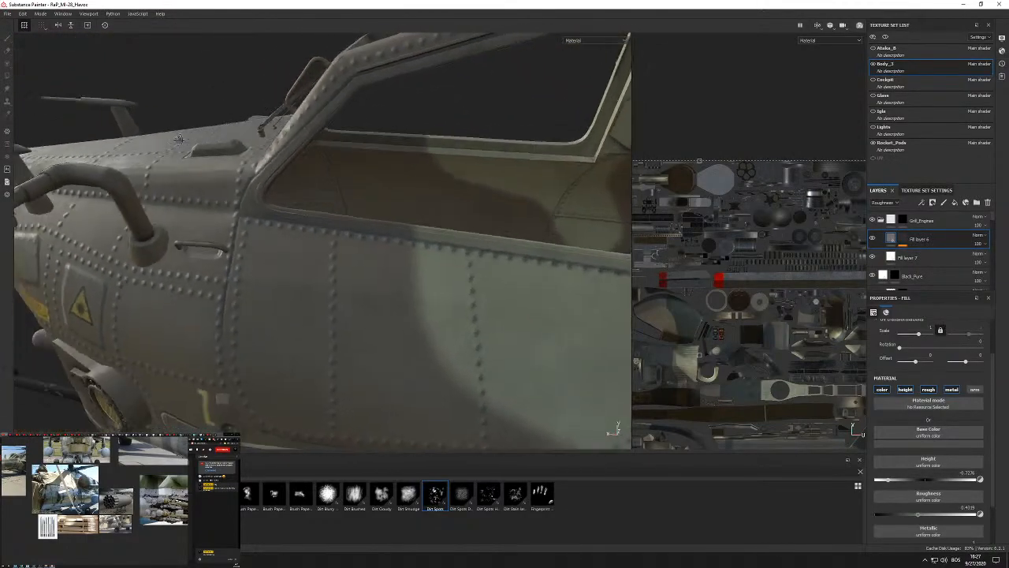
left_click_drag(323, 138, 301, 157, "alt")
right_click_drag(302, 157, 281, 176, "alt")
left_click_drag(282, 175, 335, 162, "alt")
right_click_drag(335, 162, 410, 205, "alt")
left_click_drag(411, 205, 504, 229, "alt")
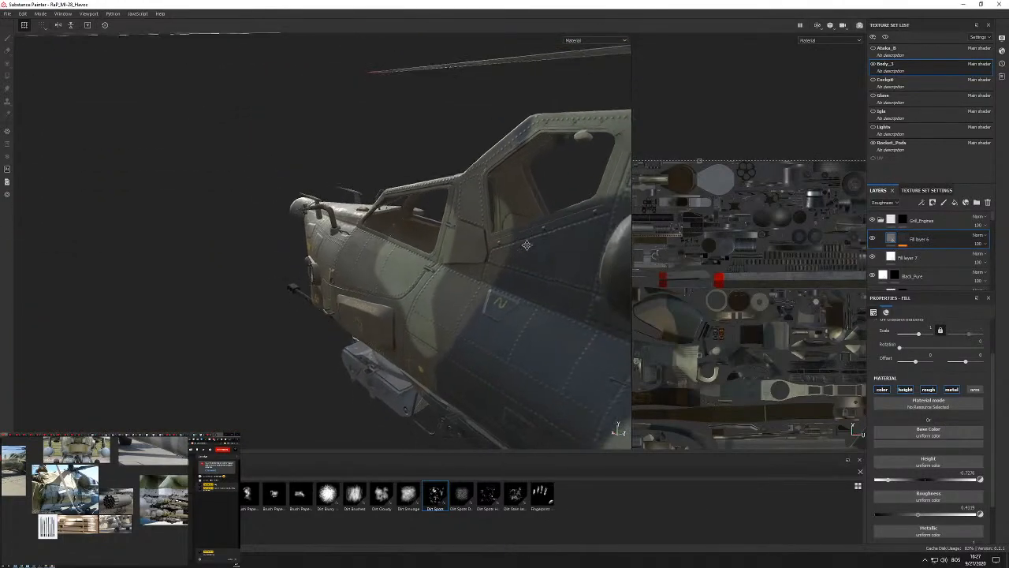
right_click_drag(504, 229, 511, 213, "alt")
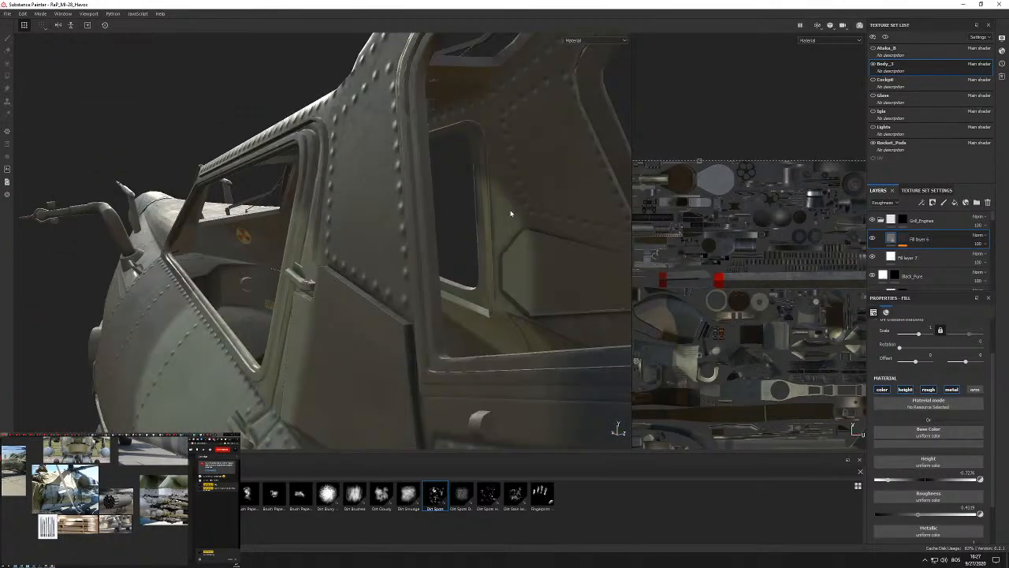
left_click_drag(511, 213, 463, 212, "alt")
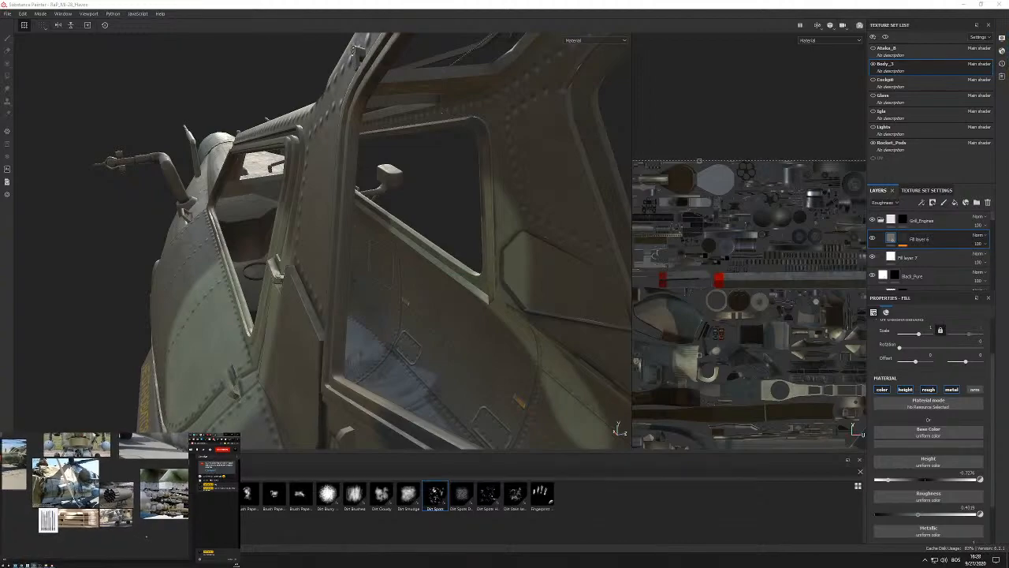
Inspect the upper canopy frame, then review the whole helicopter body with the rocket pod attached.
left_click_drag(119, 314, 309, 309, "alt")
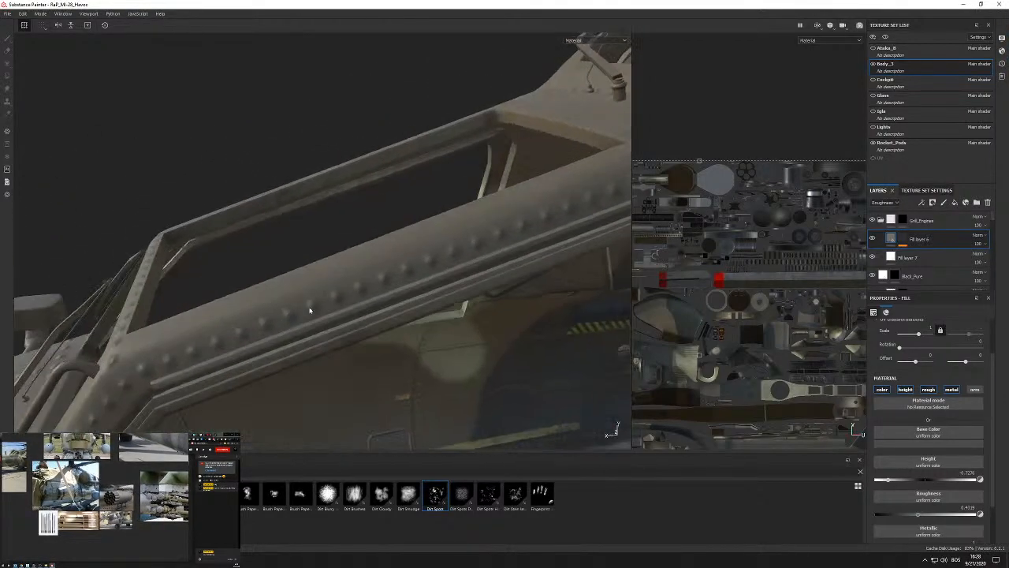
scroll(308, 309, "down", 5)
left_click_drag(381, 321, 430, 248, "alt")
scroll(338, 284, "down", 3)
scroll(457, 210, "down", 2)
scroll(422, 292, "up", 6)
left_click_drag(421, 292, 274, 219, "alt")
scroll(371, 235, "down", 4)
left_click_drag(513, 249, 231, 211, "alt")
scroll(505, 251, "down", 8)
middle_click_drag(231, 211, 347, 203, "alt")
left_click_drag(347, 204, 327, 293, "alt")
scroll(420, 179, "up", 3)
scroll(256, 227, "up", 5)
scroll(316, 254, "down", 5)
scroll(282, 274, "up", 4)
scroll(330, 291, "down", 6)
left_click_drag(410, 242, 395, 263, "alt")
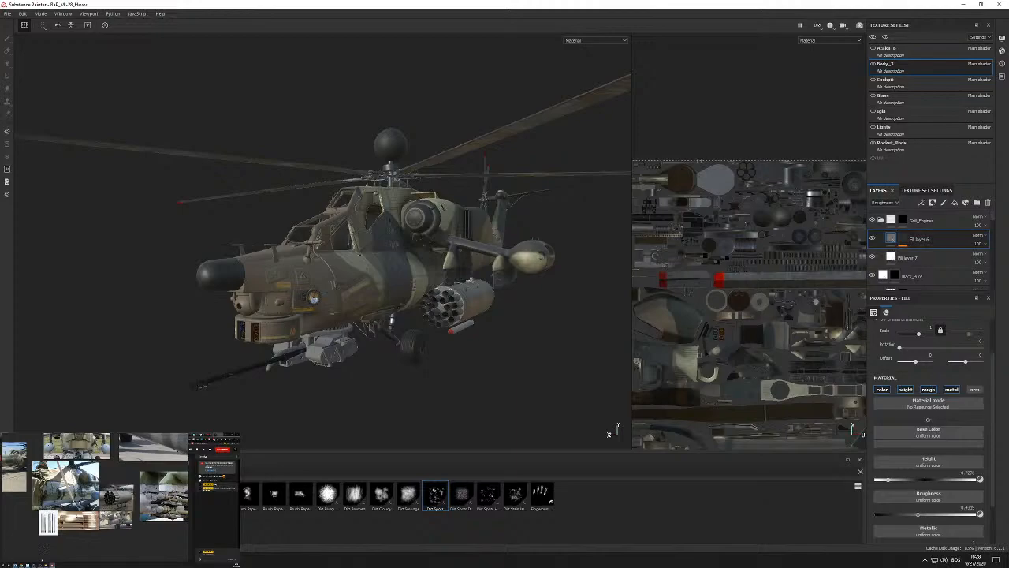
Switch to the live stream page in the browser, clear the reference board from view and request ending the stream.
left_click(222, 449)
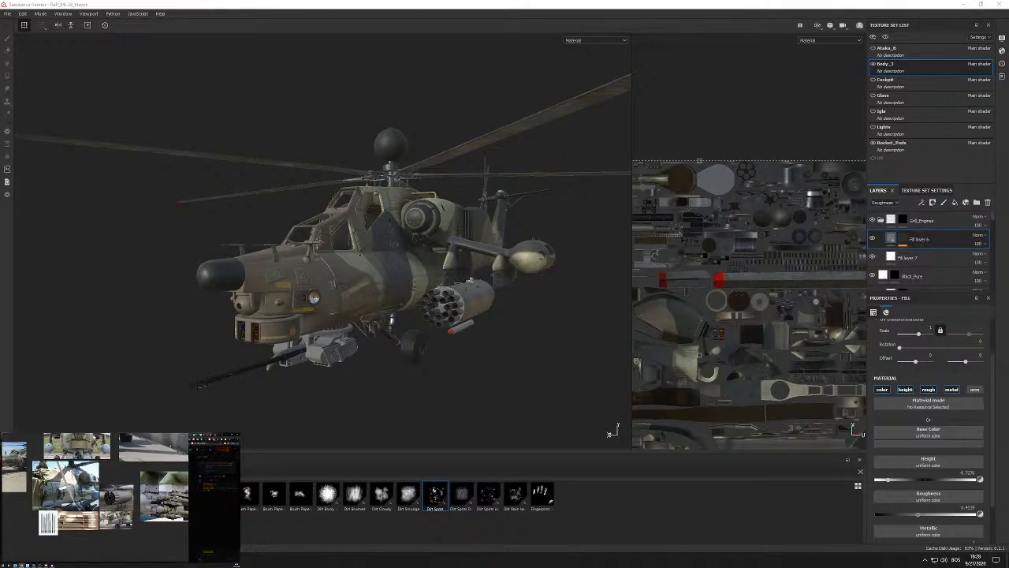
left_click(224, 450)
right_click(158, 531)
mouse_move(169, 510)
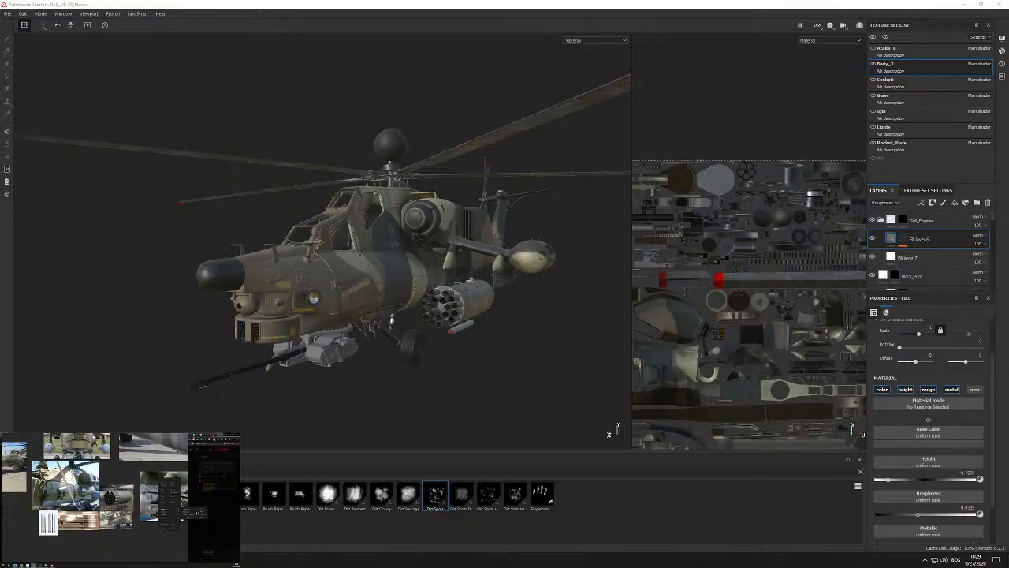
left_click(196, 506)
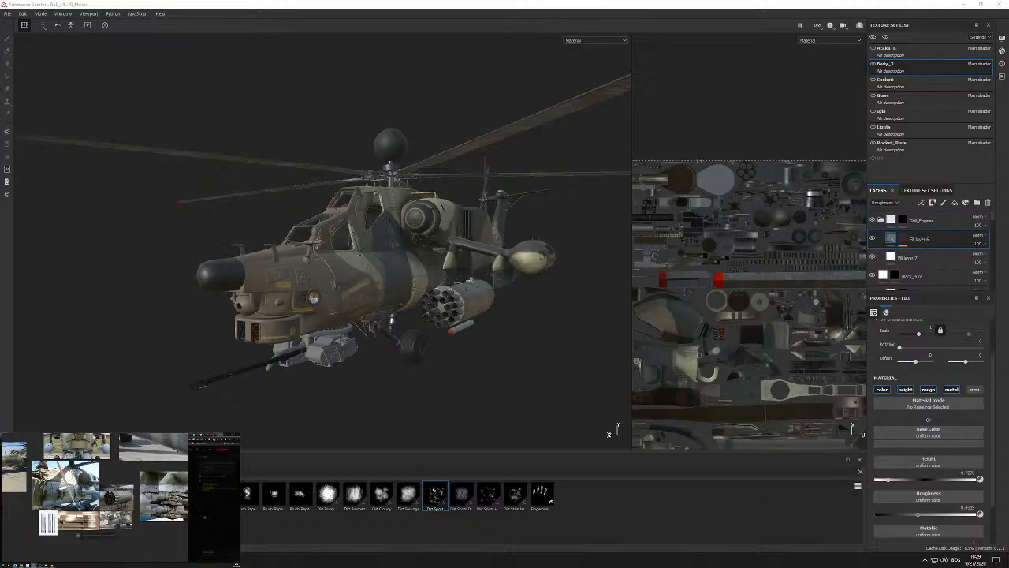
left_click(216, 470)
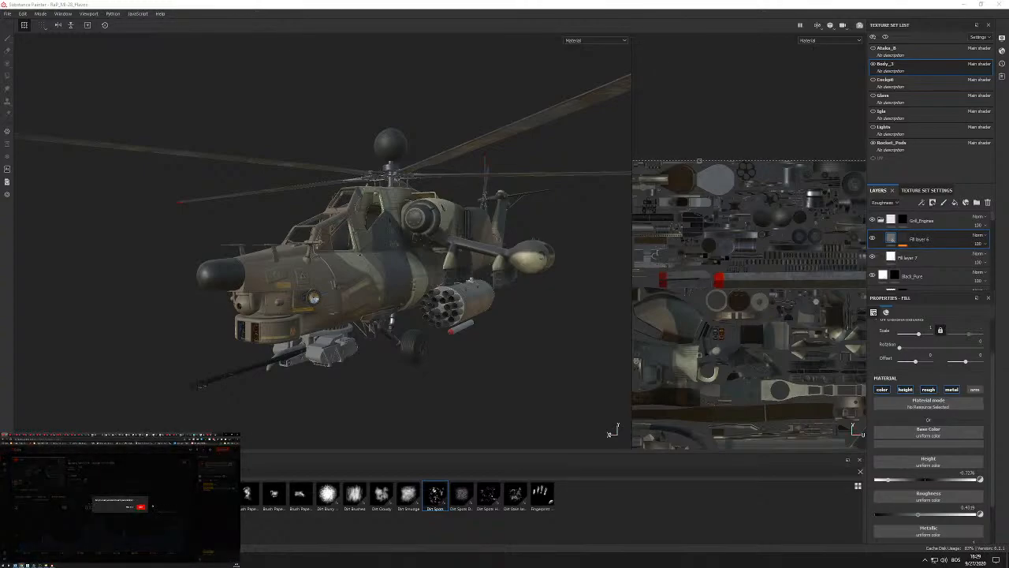